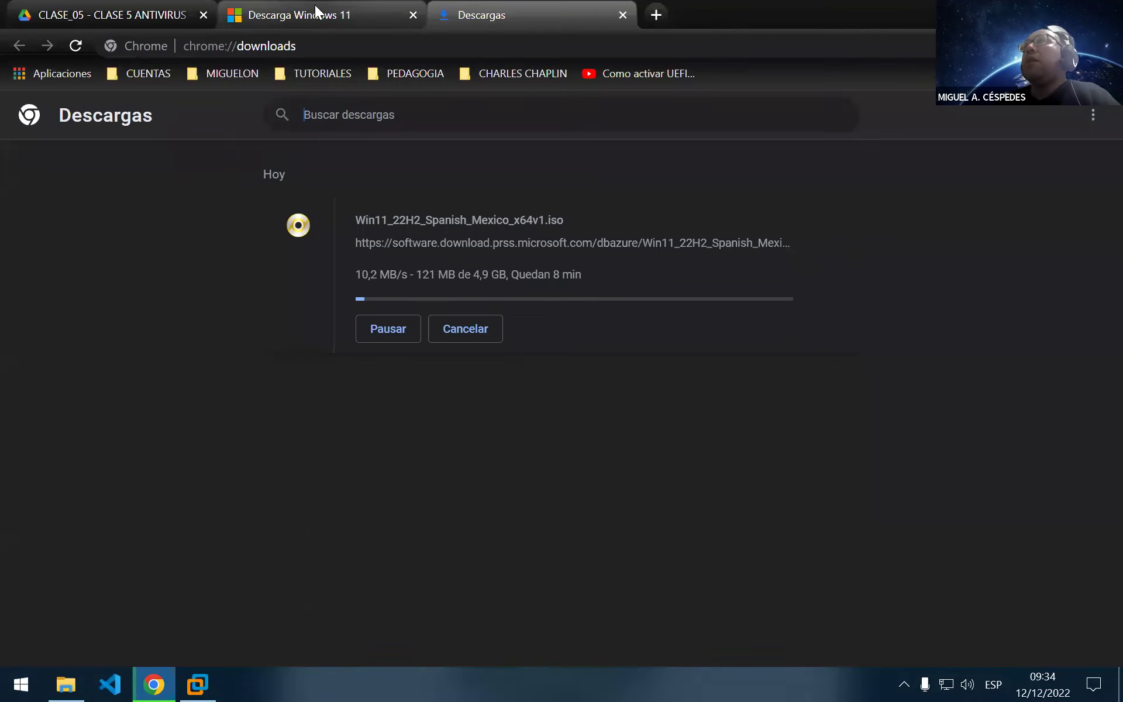
Step: Close the Descarga Windows 11 tab in Chrome
{"action": "left_click", "coordinate": [383, 17]}
{"action": "left_click", "coordinate": [419, 16]}
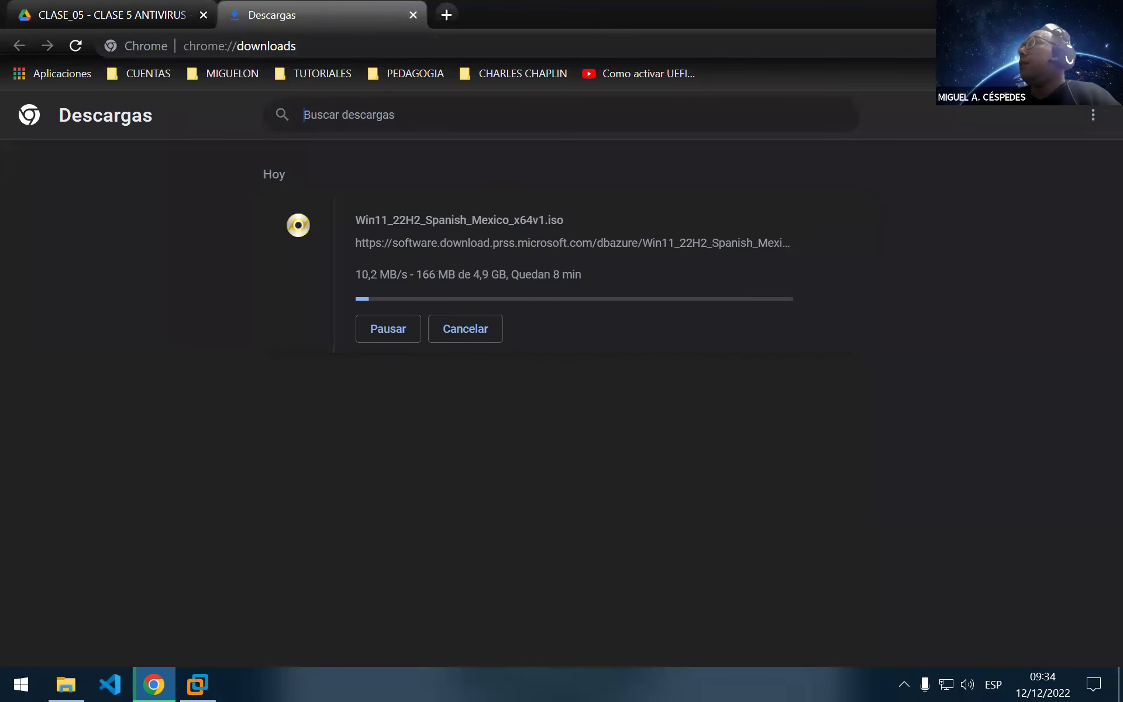
{"action": "key", "text": "alt+Tab"}
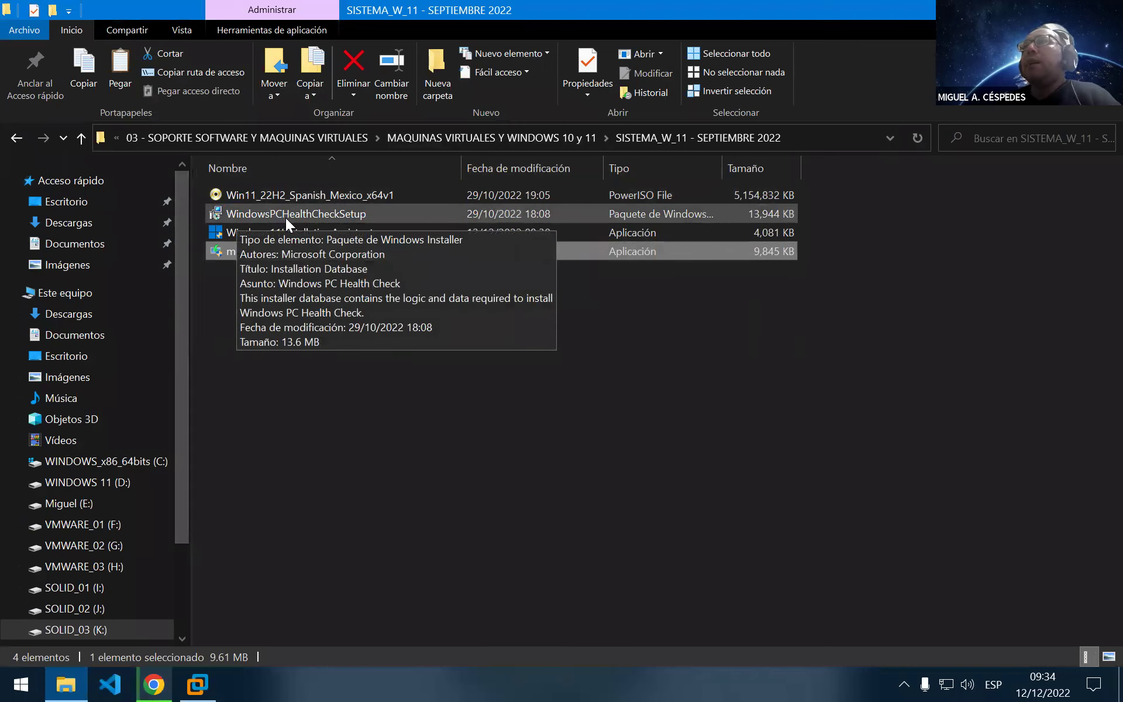
Step: Copy the file name WindowsPCHealthCheckSetup in Explorer and open a new Chrome tab
{"action": "left_click", "coordinate": [317, 214]}
{"action": "left_click", "coordinate": [317, 214]}
{"action": "key", "text": "super+c"}
{"action": "right_click", "coordinate": [319, 216]}
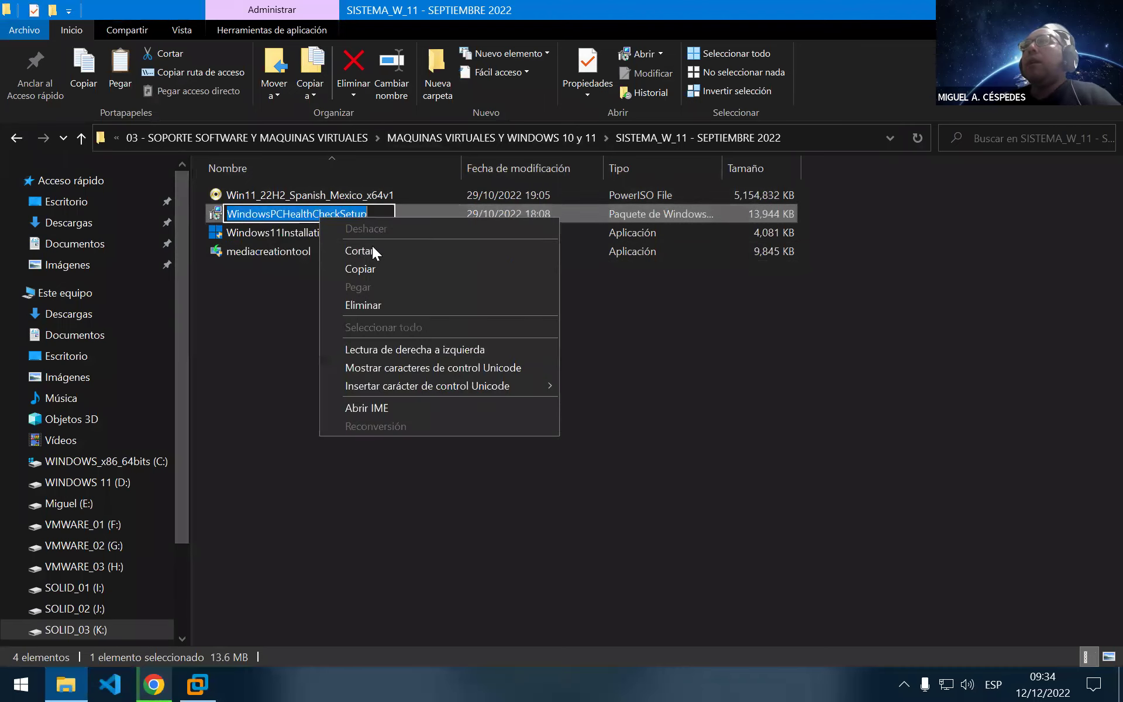
{"action": "left_click", "coordinate": [383, 268]}
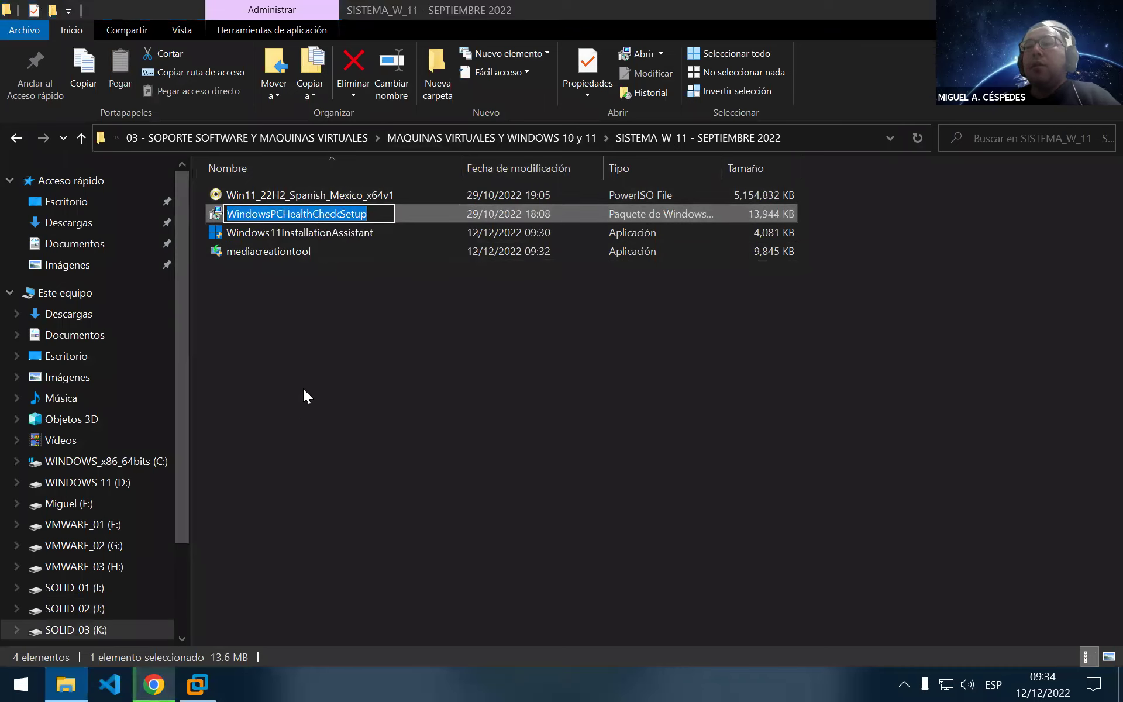
{"action": "key", "text": "alt+Tab"}
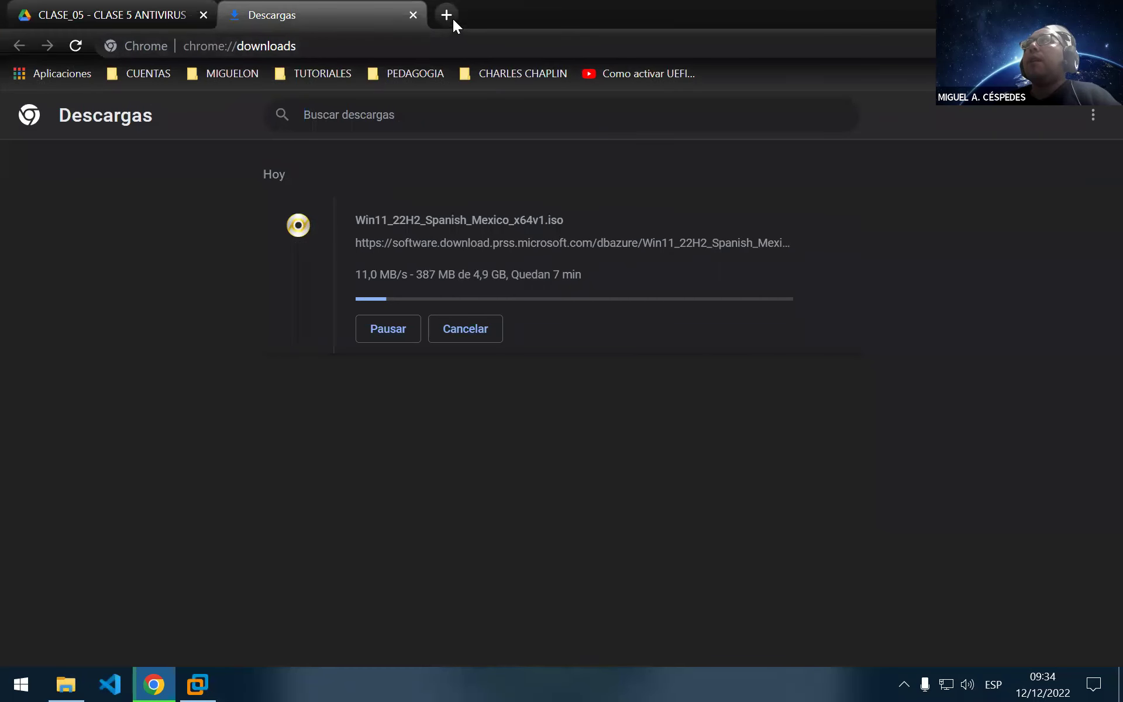
{"action": "left_click", "coordinate": [446, 15]}
Step: Search the copied name and download WindowsPCHealthCheckSetup.msi (13.6 MB), then close the search tab
{"action": "right_click", "coordinate": [441, 50]}
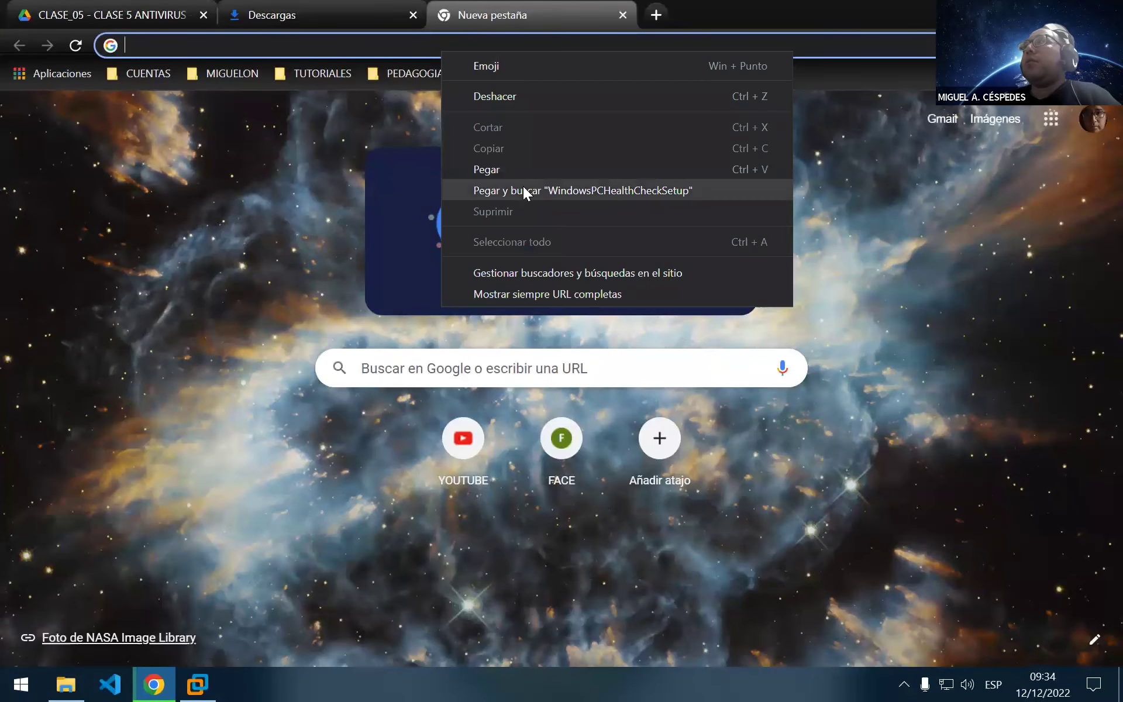
{"action": "left_click", "coordinate": [523, 190]}
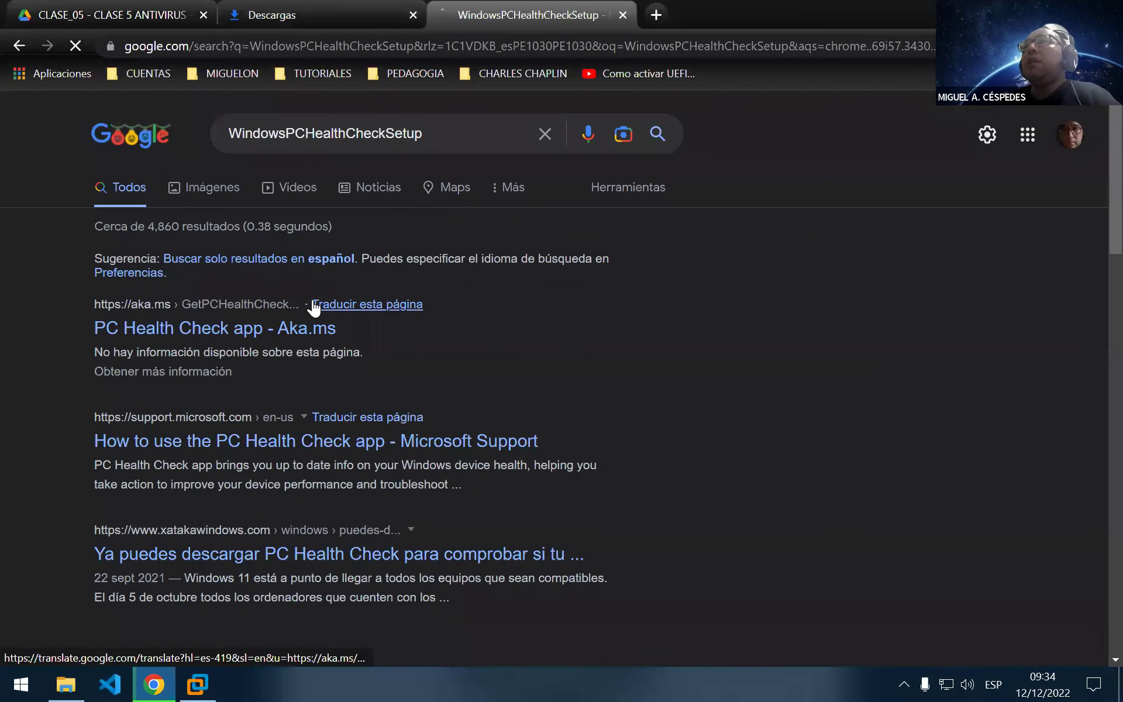
{"action": "left_click", "coordinate": [273, 328]}
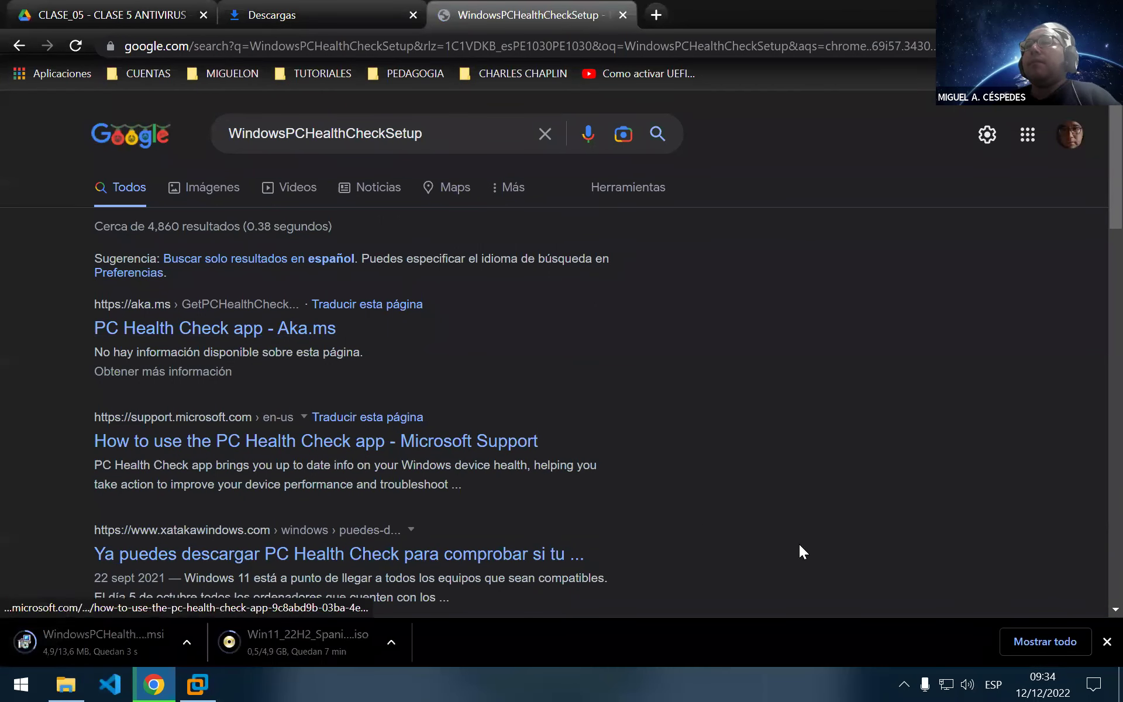
{"action": "left_click", "coordinate": [1033, 638]}
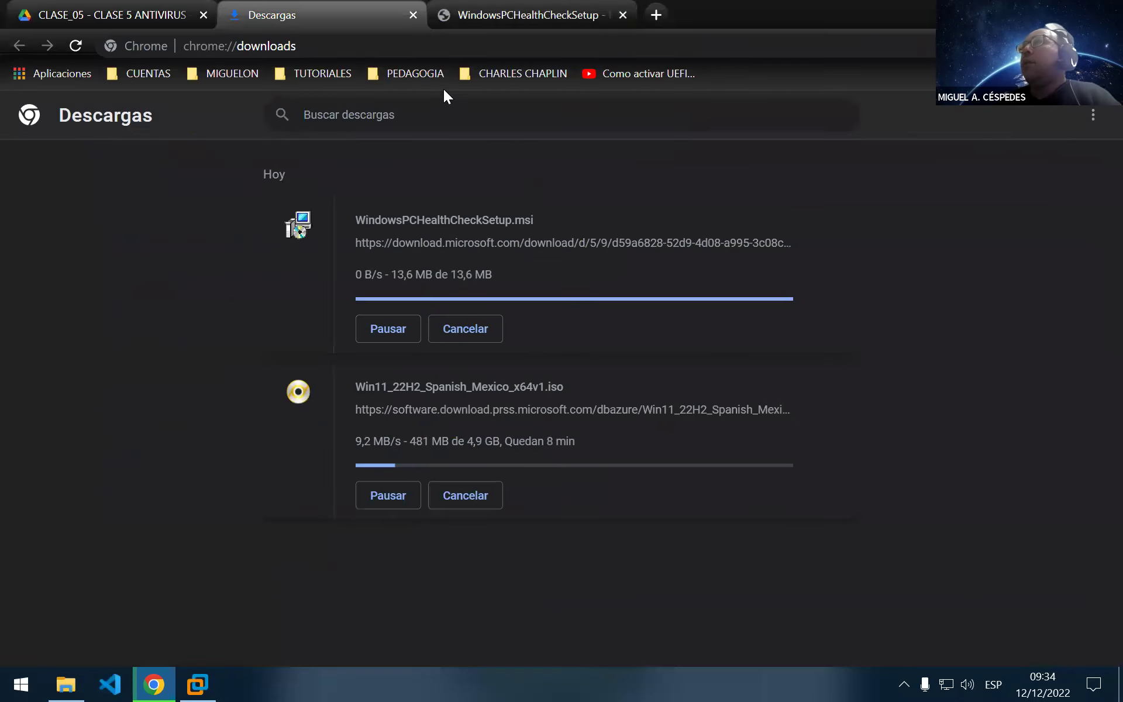
{"action": "left_click", "coordinate": [623, 18]}
{"action": "double_click", "coordinate": [749, 12]}
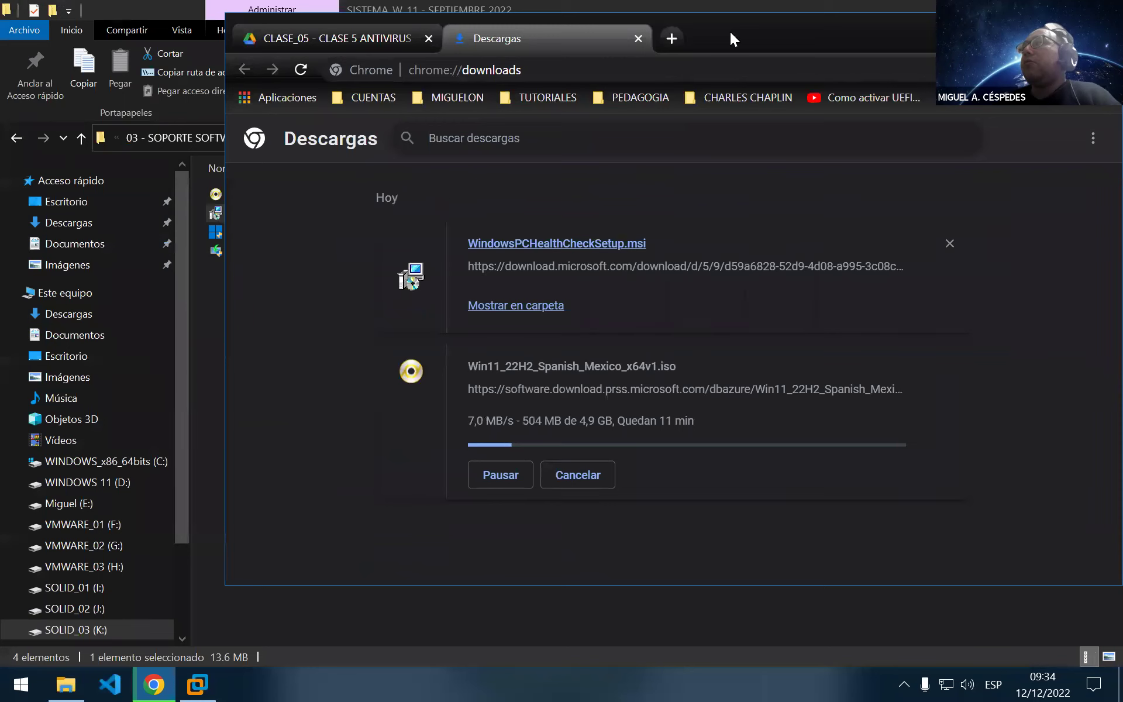
Step: Cut WindowsPCHealthCheckSetup from Descargas and paste it into SISTEMA_W_11 - SEPTIEMBRE 2022, replacing the older file
{"action": "left_click_drag", "start_coordinate": [865, 42], "coordinate": [979, 54]}
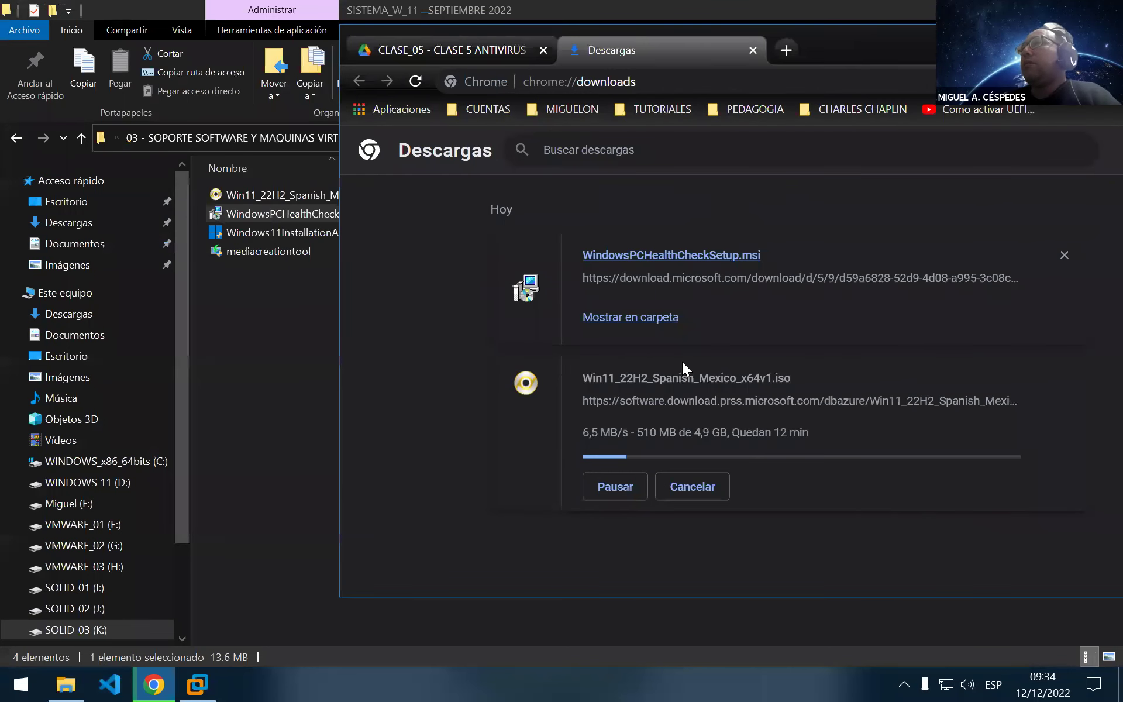
{"action": "left_click", "coordinate": [668, 319]}
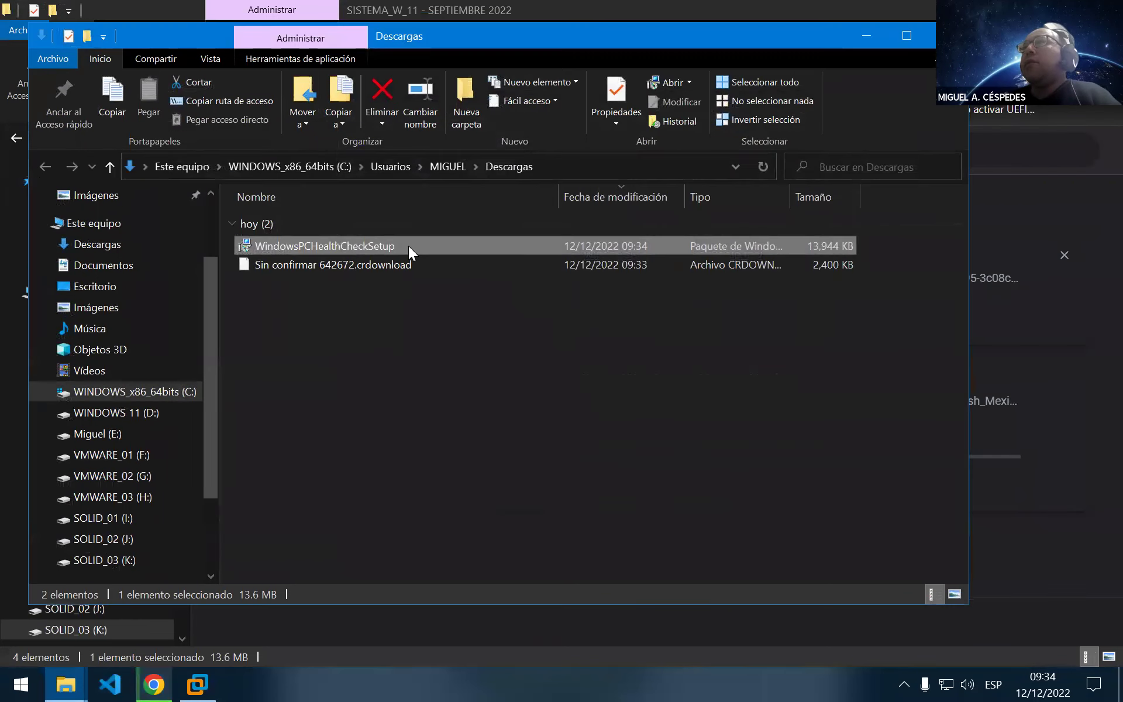
{"action": "right_click", "coordinate": [385, 244]}
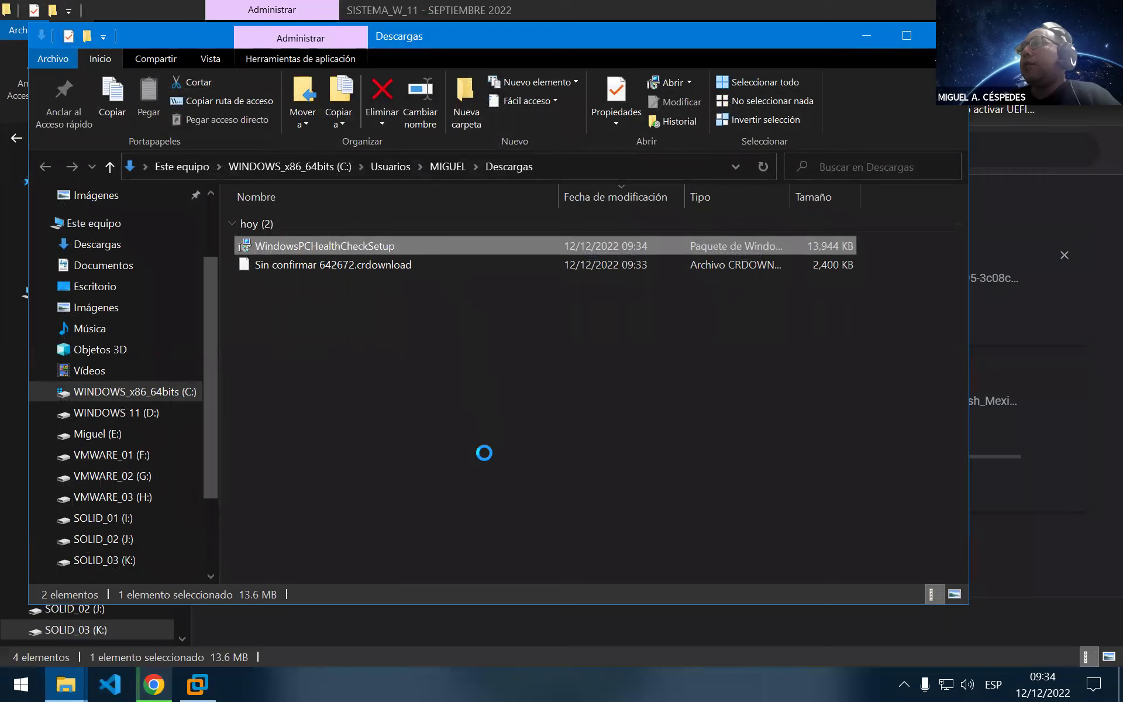
{"action": "left_click", "coordinate": [449, 543]}
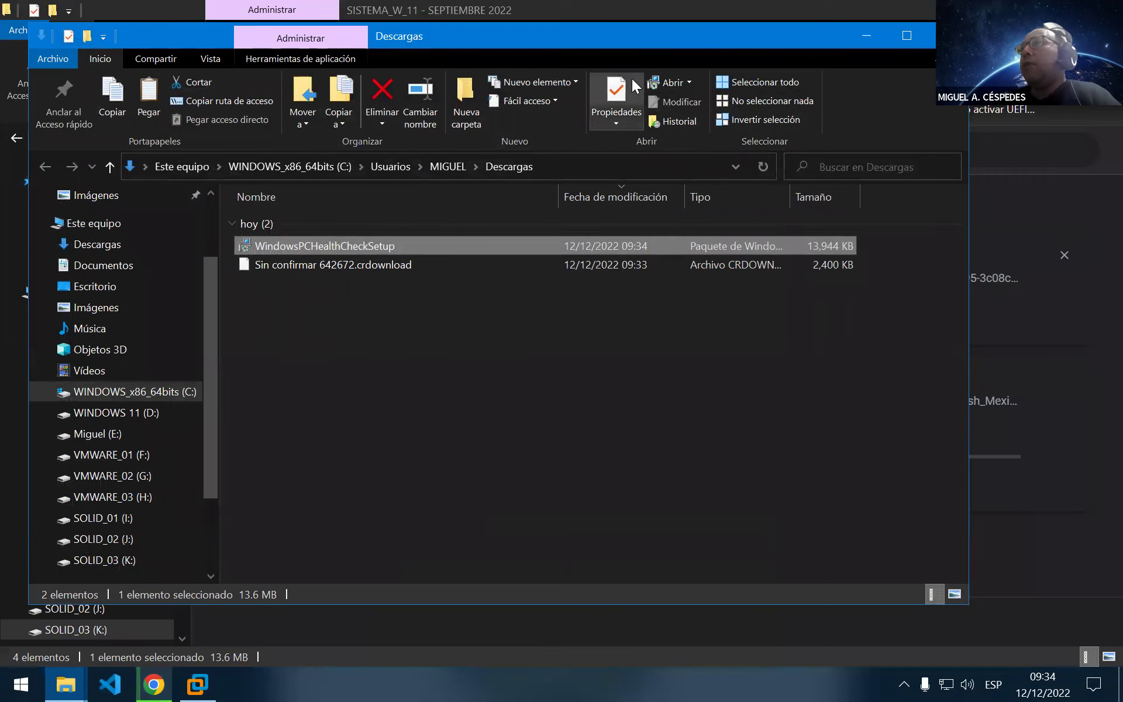
{"action": "left_click_drag", "start_coordinate": [641, 29], "coordinate": [624, 16]}
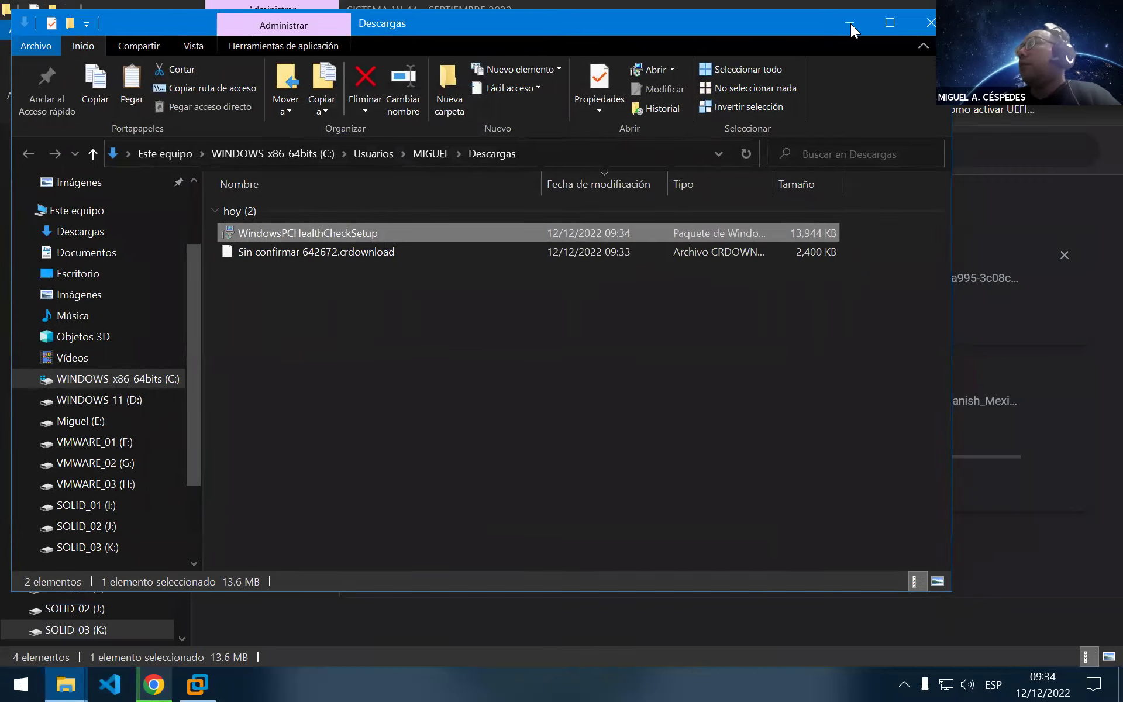
{"action": "left_click", "coordinate": [932, 23]}
{"action": "right_click", "coordinate": [288, 317]}
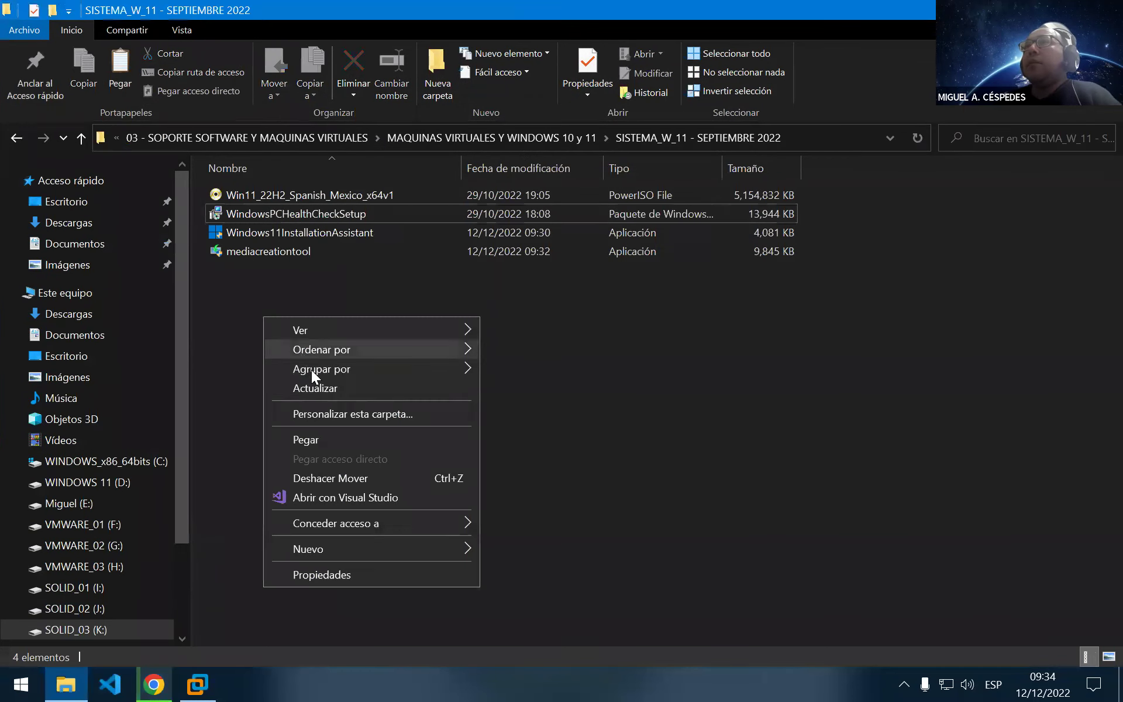
{"action": "left_click", "coordinate": [309, 440]}
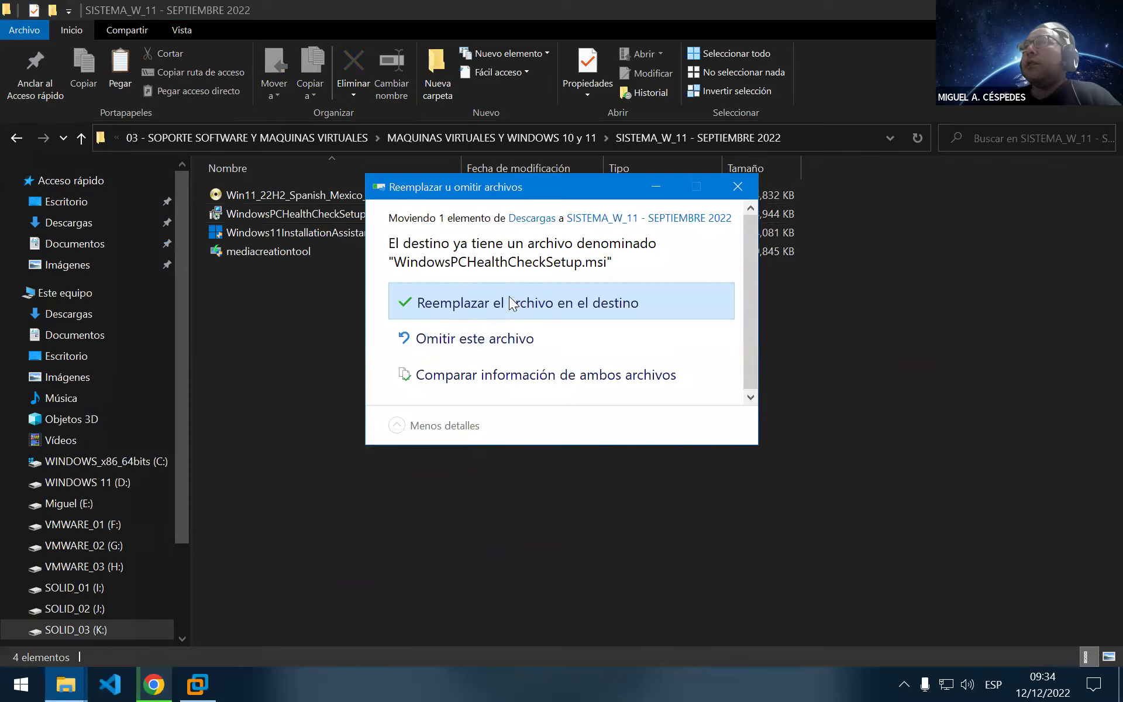
{"action": "left_click", "coordinate": [509, 296]}
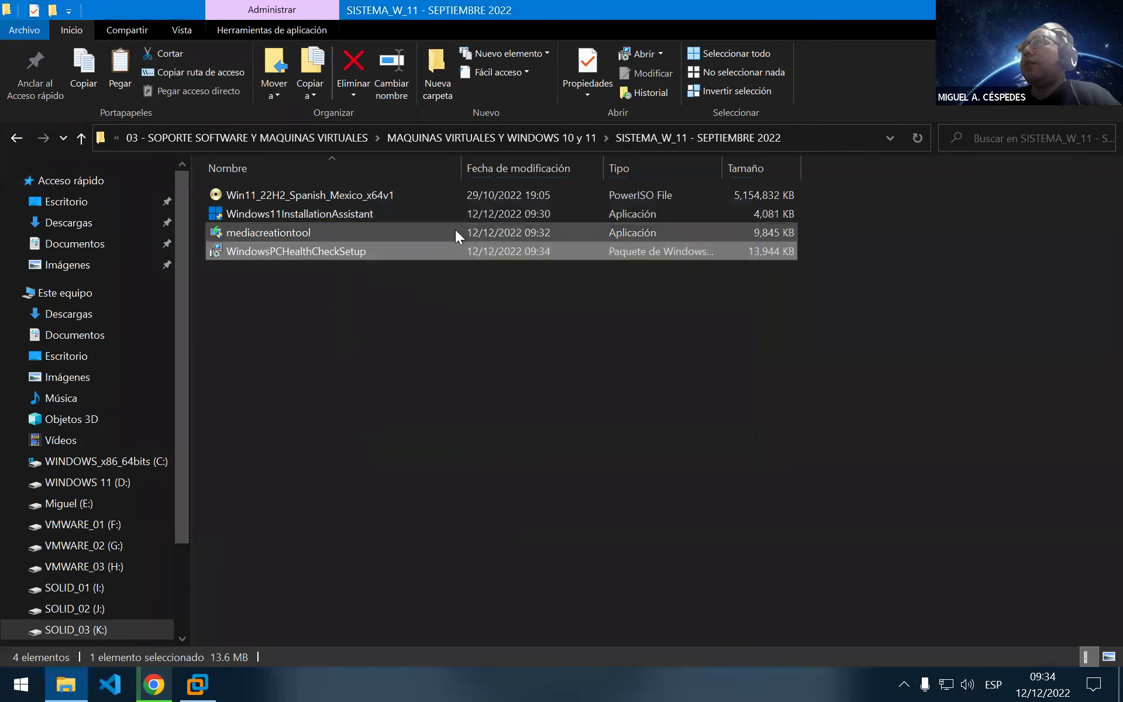
{"action": "double_click", "coordinate": [515, 11]}
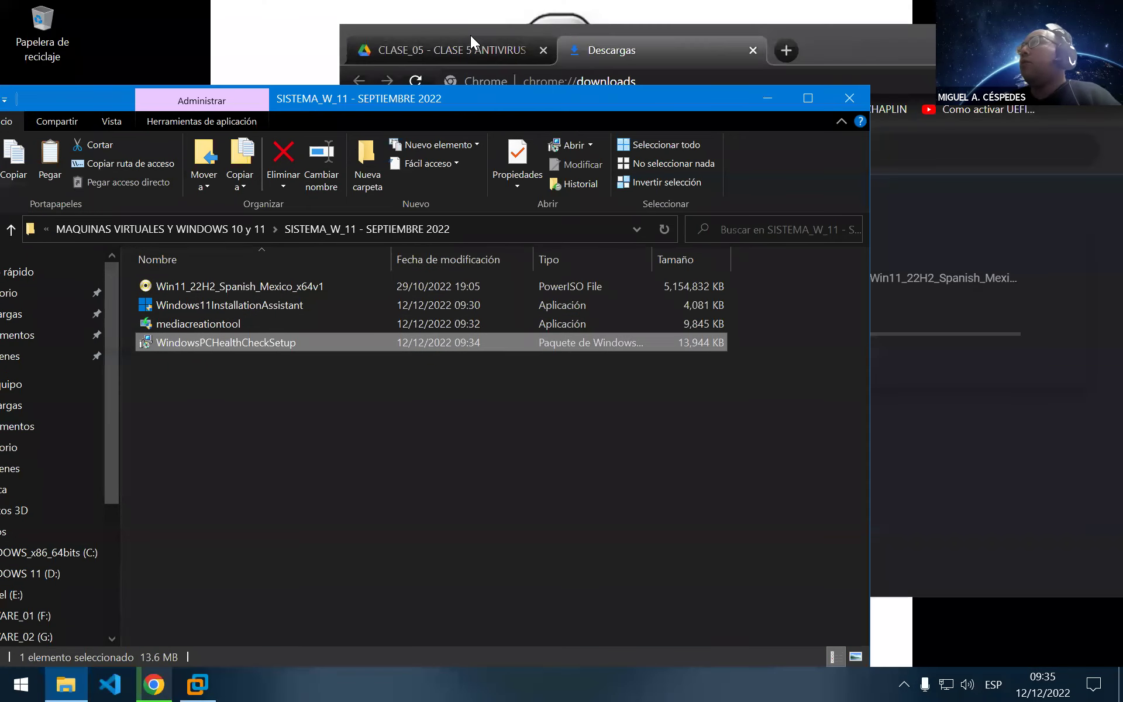
Step: Cancel the pending WindowsPCHealthCheckSetup.msi upload in the Google Drive upload panel
{"action": "left_click", "coordinate": [485, 50]}
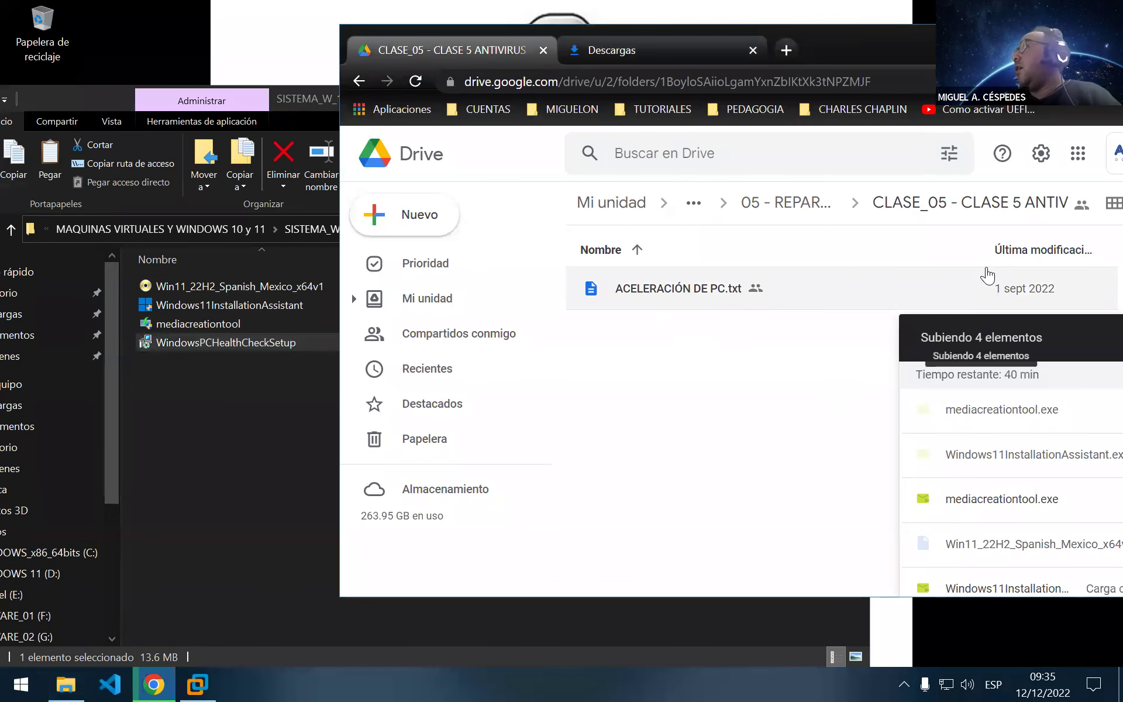
{"action": "left_click_drag", "start_coordinate": [770, 31], "coordinate": [481, 8]}
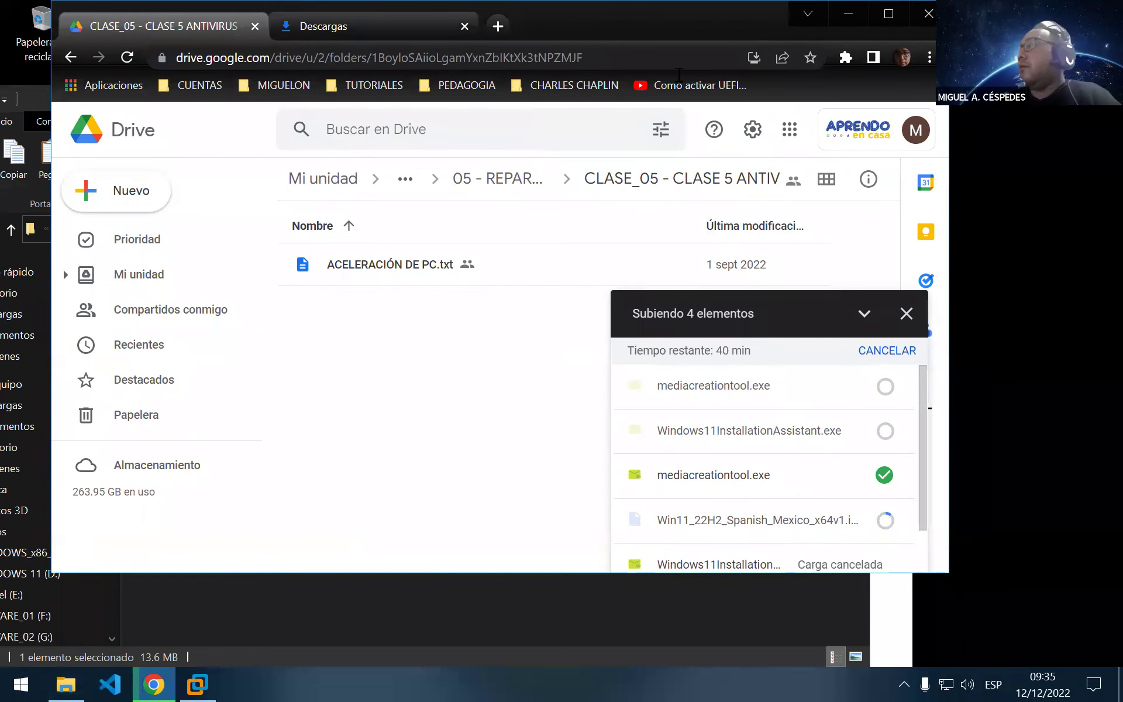
{"action": "left_click_drag", "start_coordinate": [593, 23], "coordinate": [673, 38]}
{"action": "scroll", "coordinate": [962, 538], "scroll_direction": "down", "scroll_amount": 1}
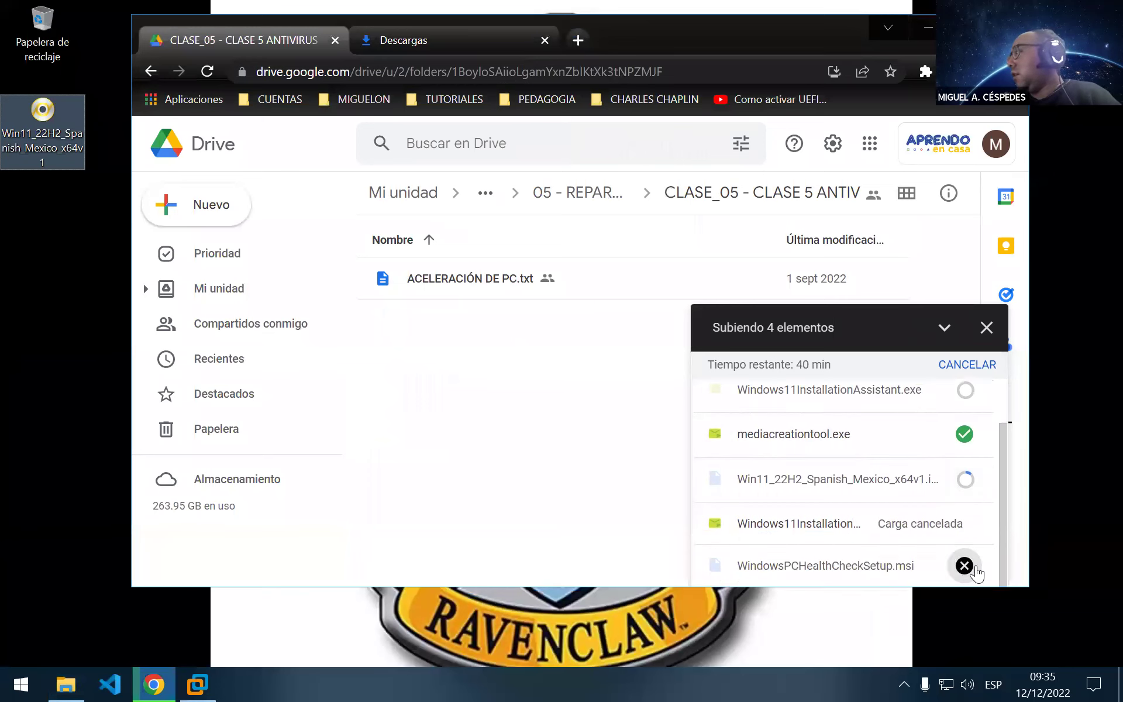
{"action": "left_click", "coordinate": [964, 565]}
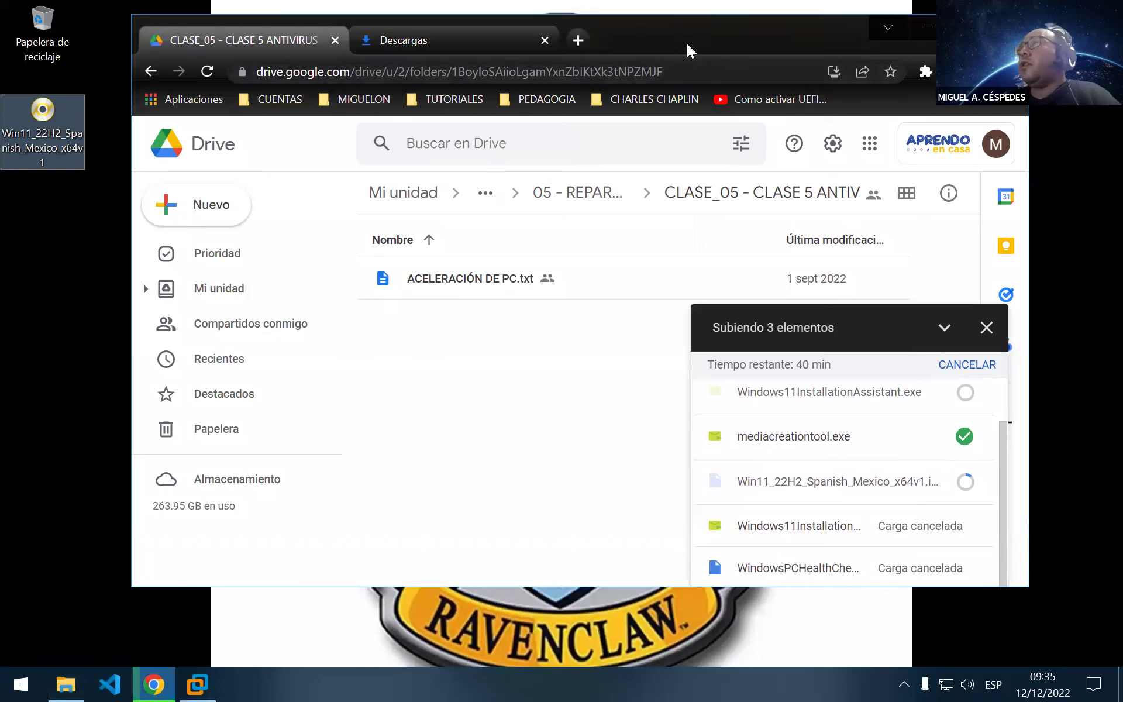
Step: Drag the updated WindowsPCHealthCheckSetup from SISTEMA_W_11 into the CLASE_05 Drive folder
{"action": "left_click", "coordinate": [85, 679]}
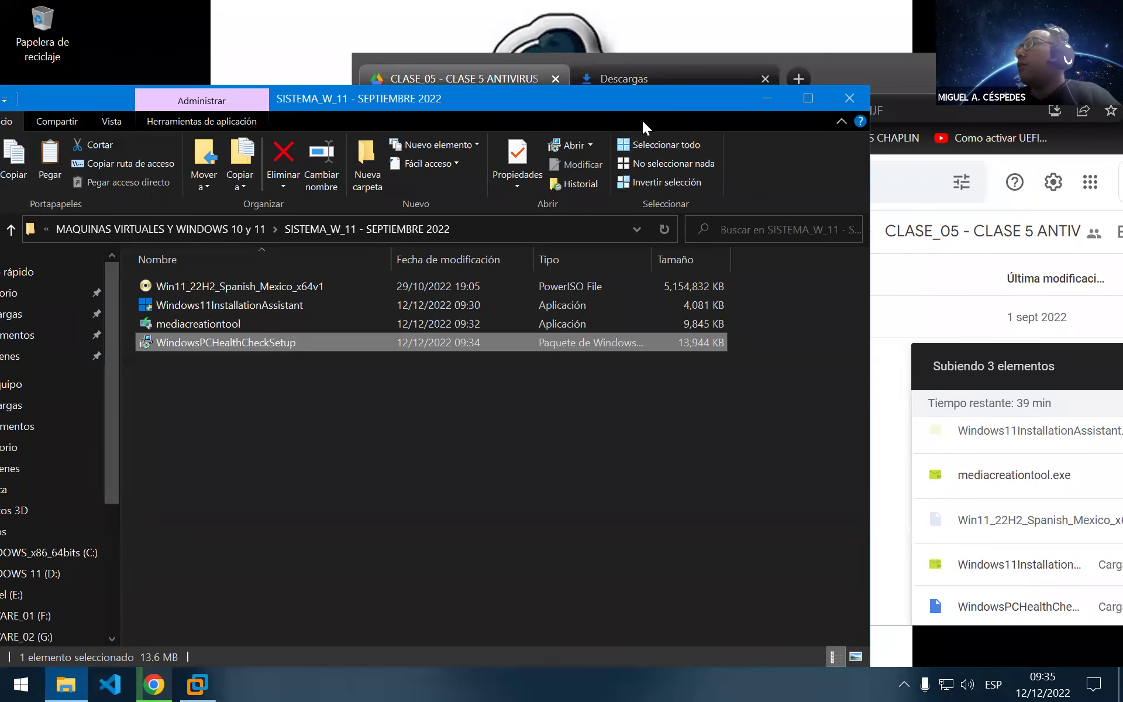
{"action": "left_click_drag", "start_coordinate": [636, 98], "coordinate": [624, 44]}
{"action": "left_click_drag", "start_coordinate": [220, 289], "coordinate": [897, 474]}
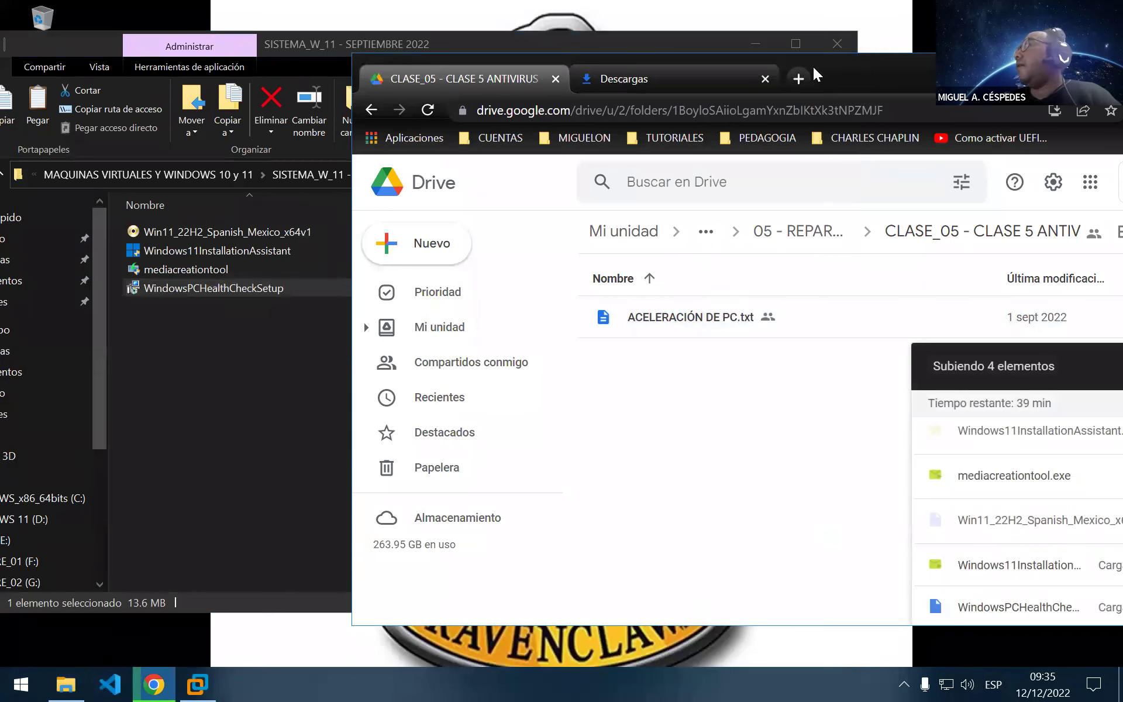
{"action": "key", "text": "super+Up"}
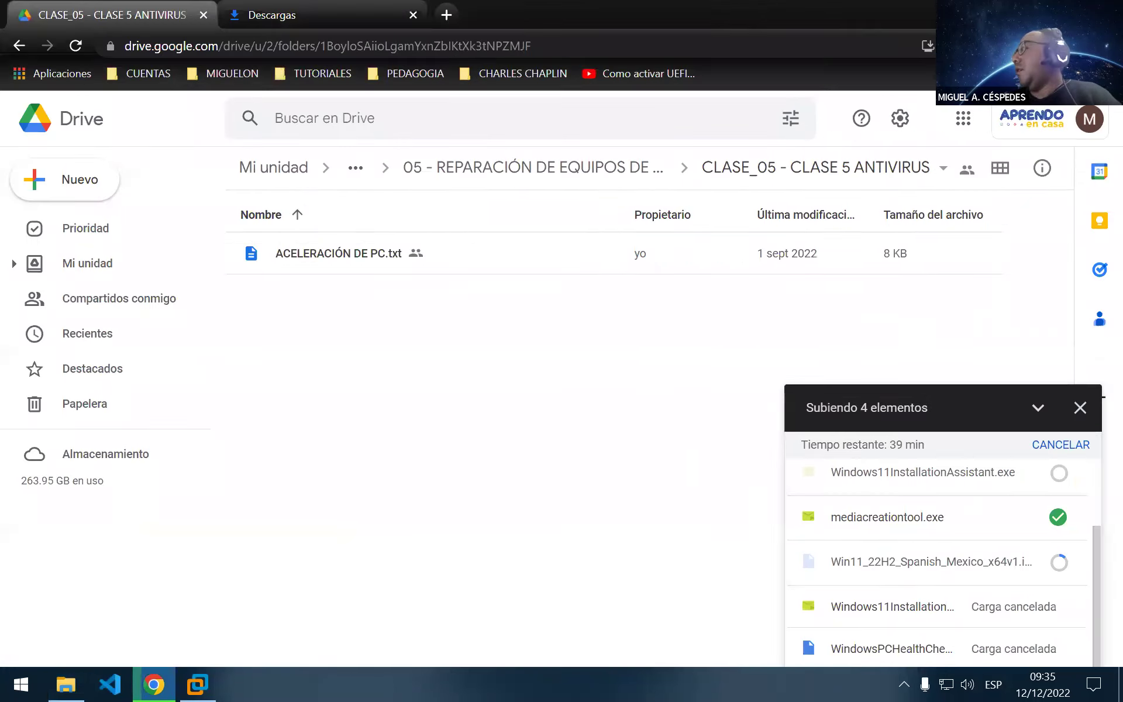
{"action": "key", "text": "alt+Tab"}
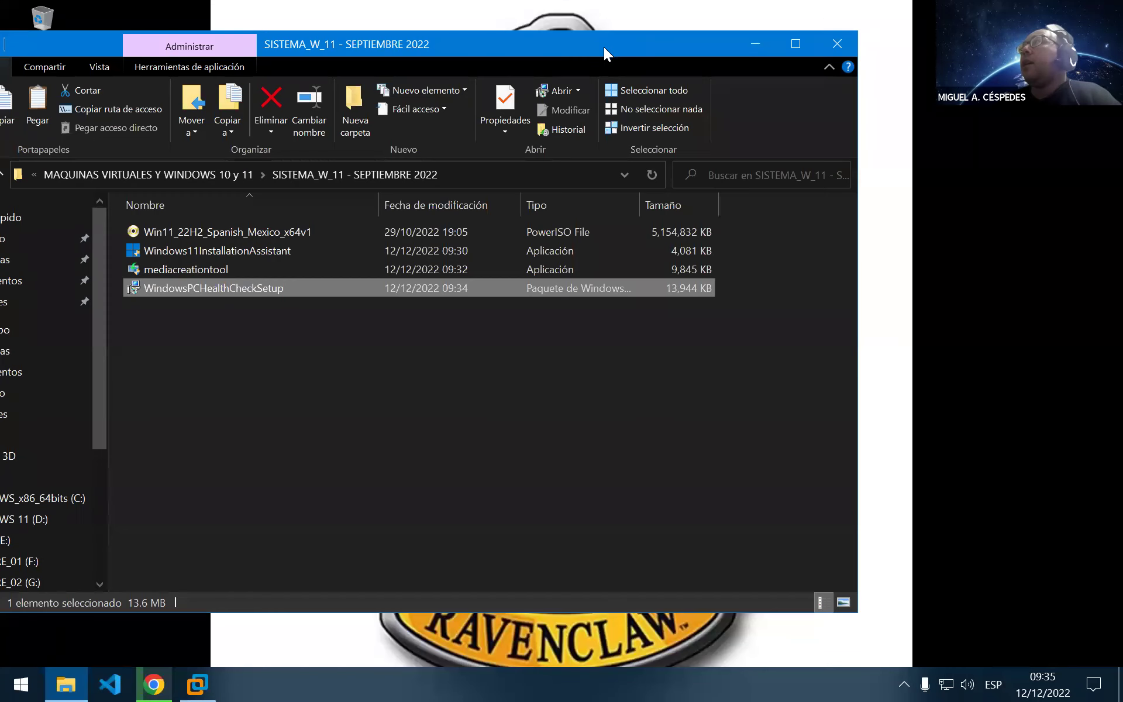
Step: Run Instalar on WindowsPCHealthCheckSetup to install the PC Health Check app
{"action": "double_click", "coordinate": [603, 47]}
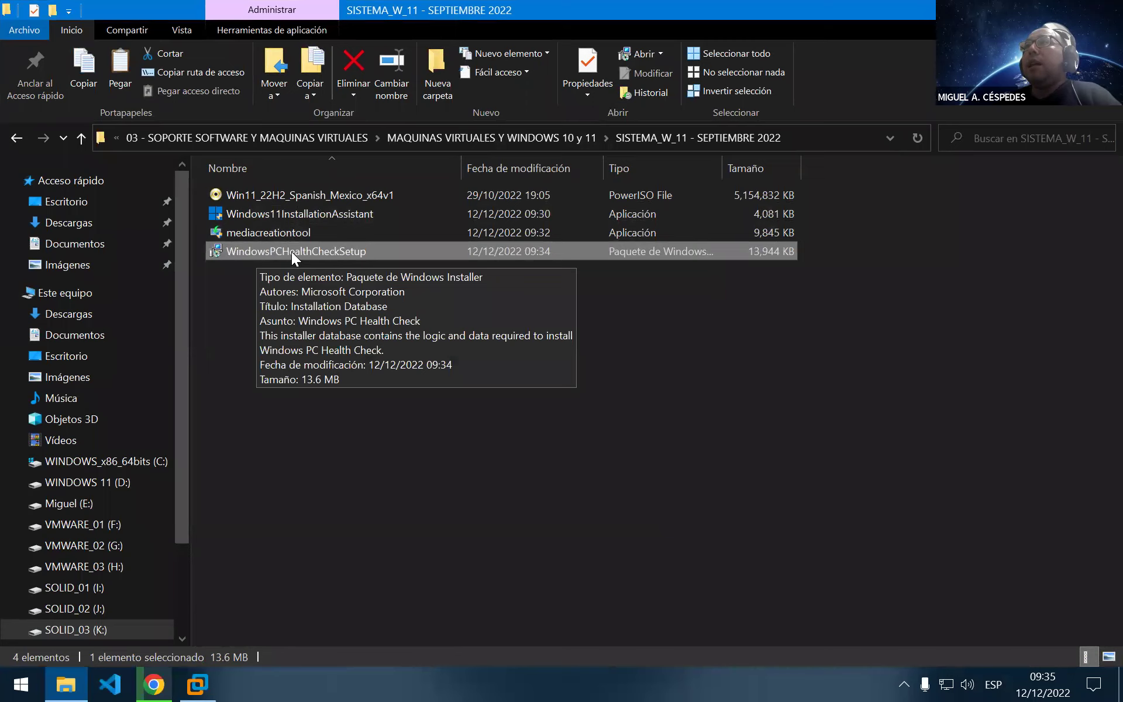
{"action": "right_click", "coordinate": [327, 254]}
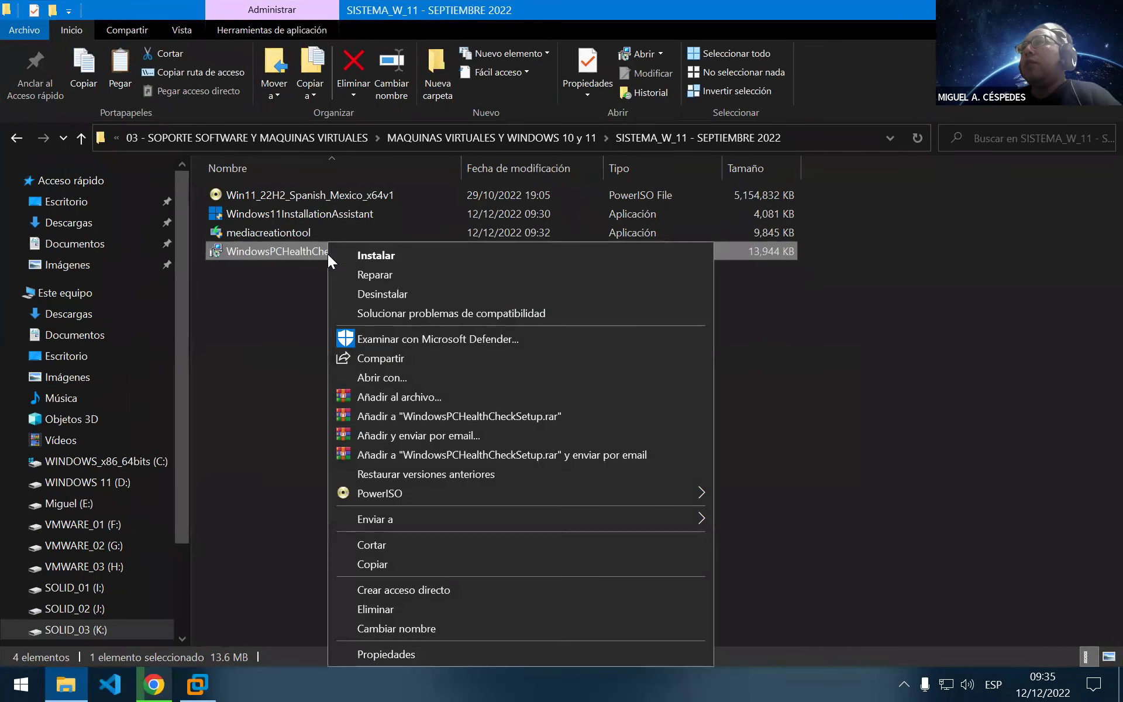
{"action": "left_click", "coordinate": [400, 254]}
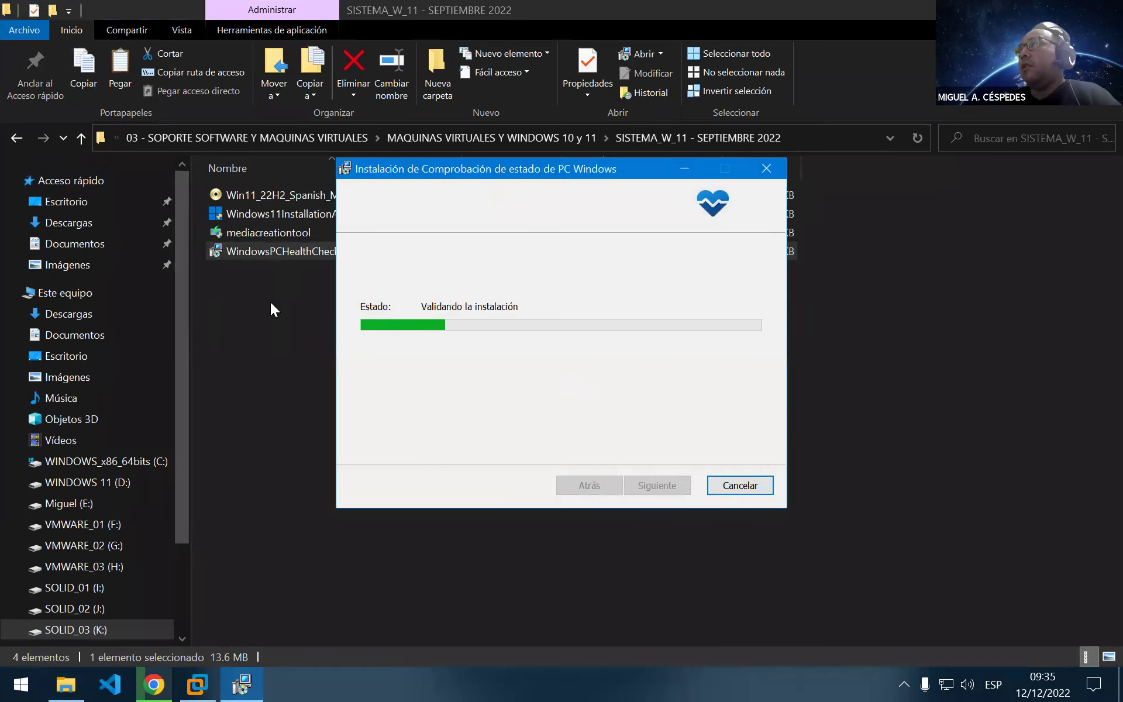
{"action": "right_click", "coordinate": [273, 254]}
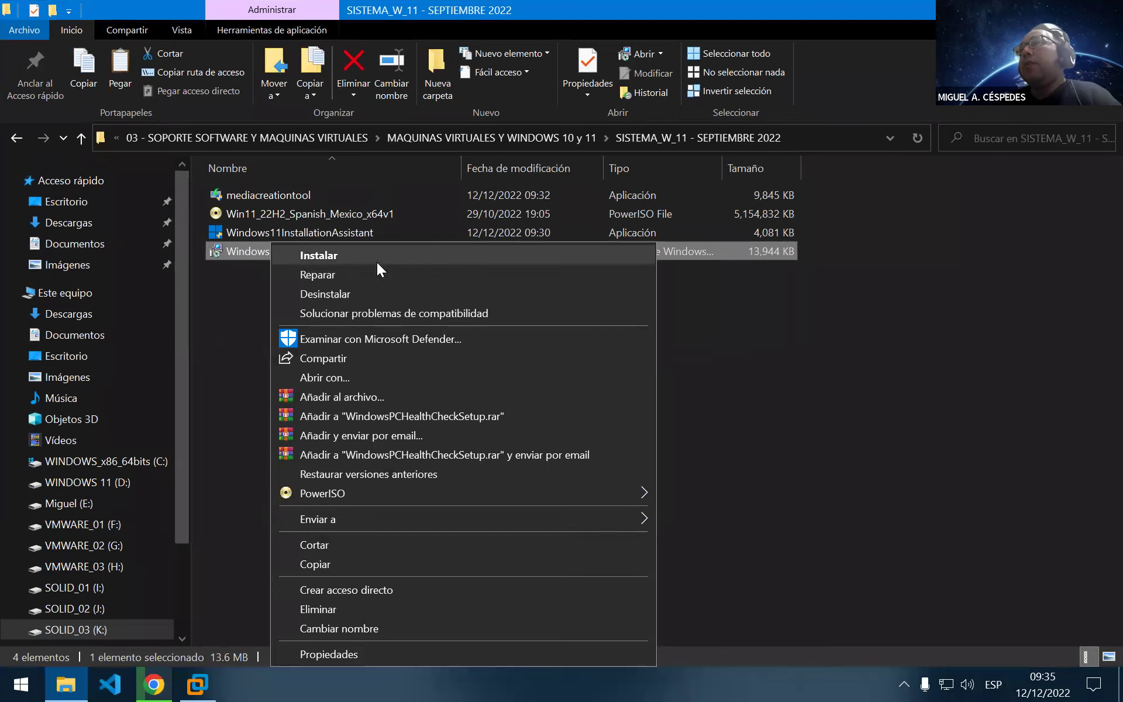
{"action": "left_click", "coordinate": [788, 323]}
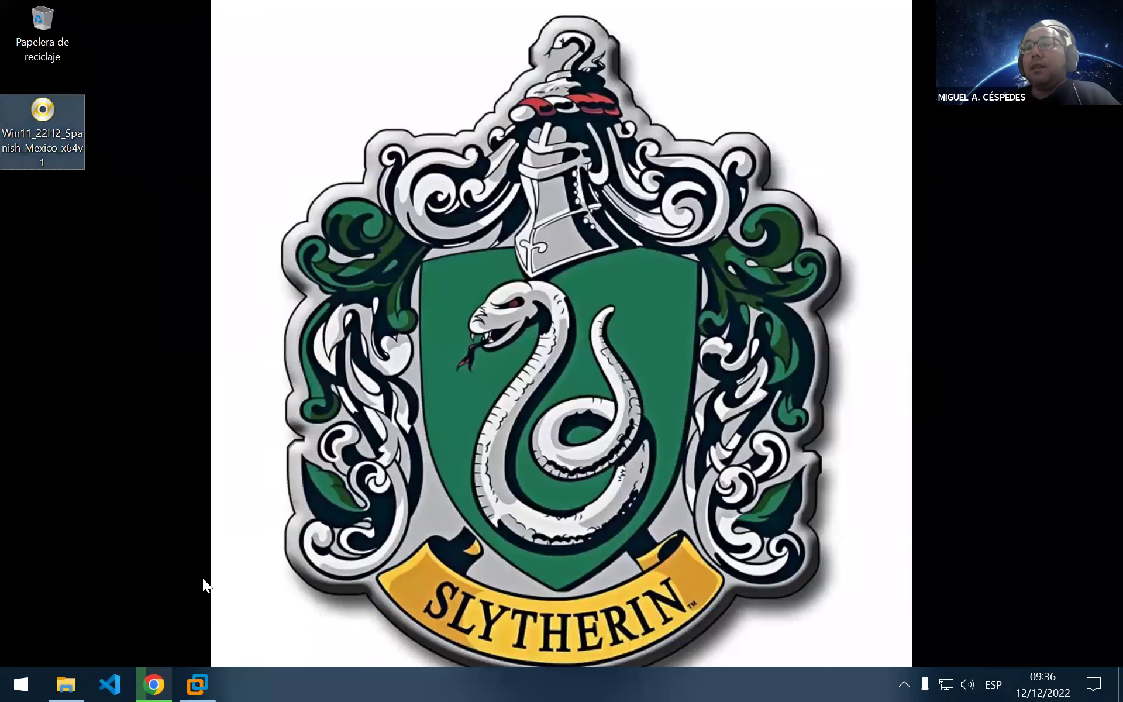
{"action": "left_click", "coordinate": [154, 681]}
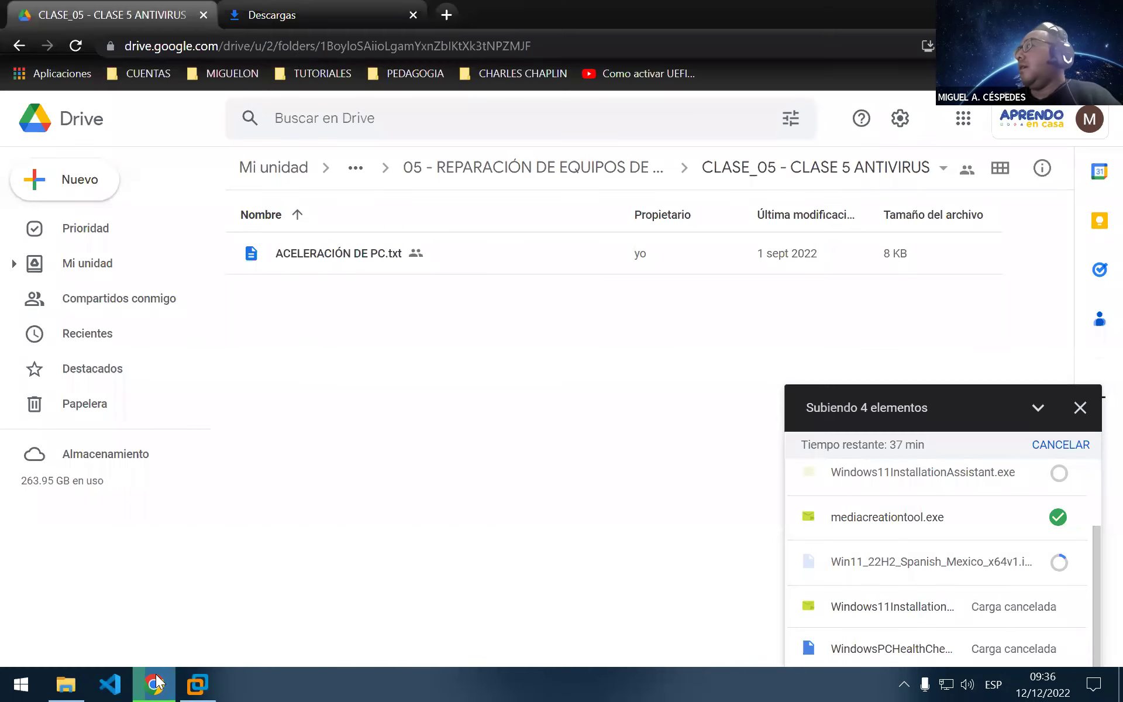
{"action": "left_click", "coordinate": [257, 15]}
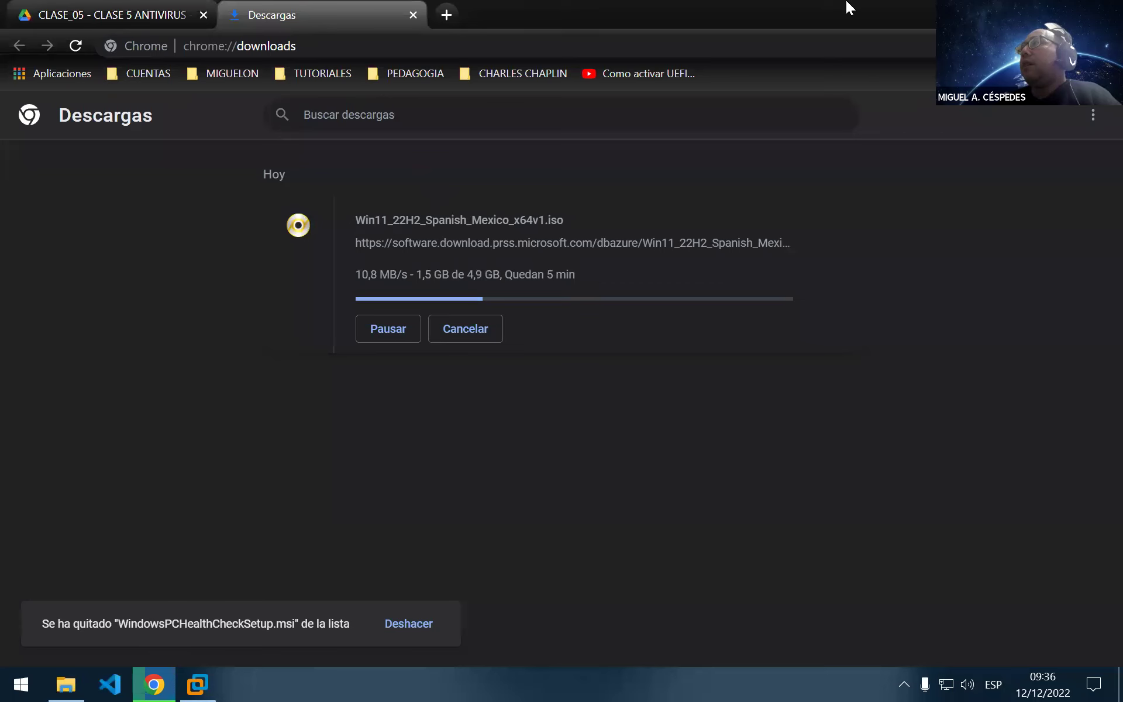
{"action": "left_click", "coordinate": [1041, 13]}
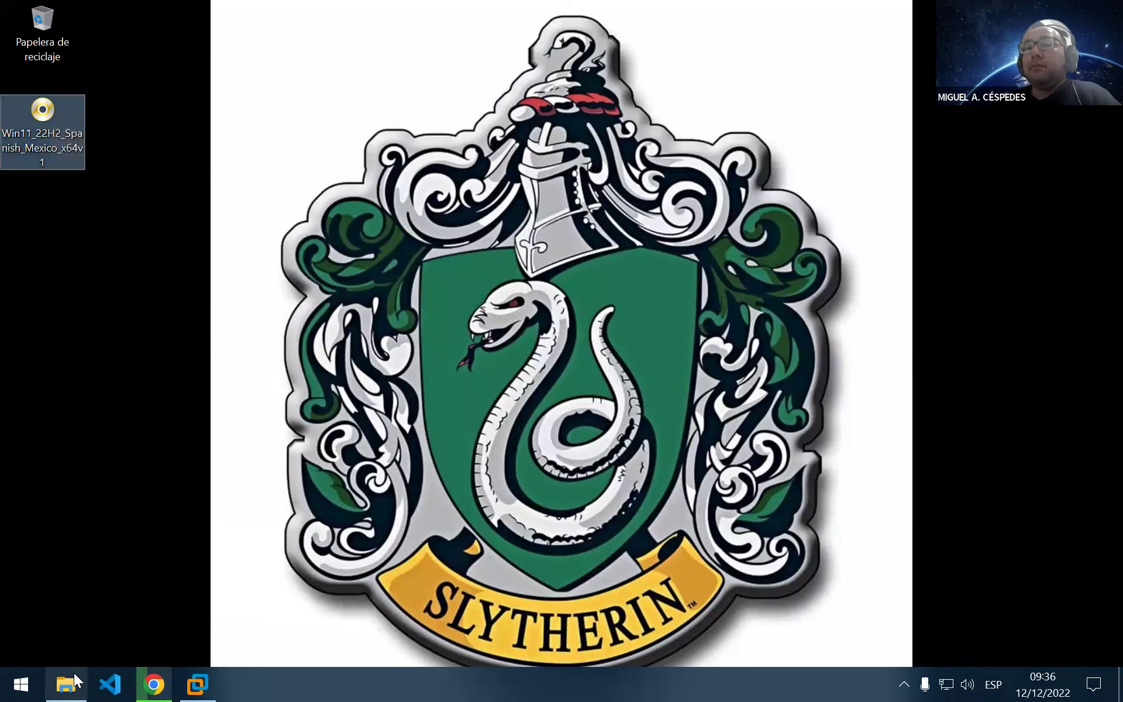
Step: Launch Comprobación de estado del PC from the Start menu's app list and reposition its window
{"action": "mouse_move", "coordinate": [73, 674]}
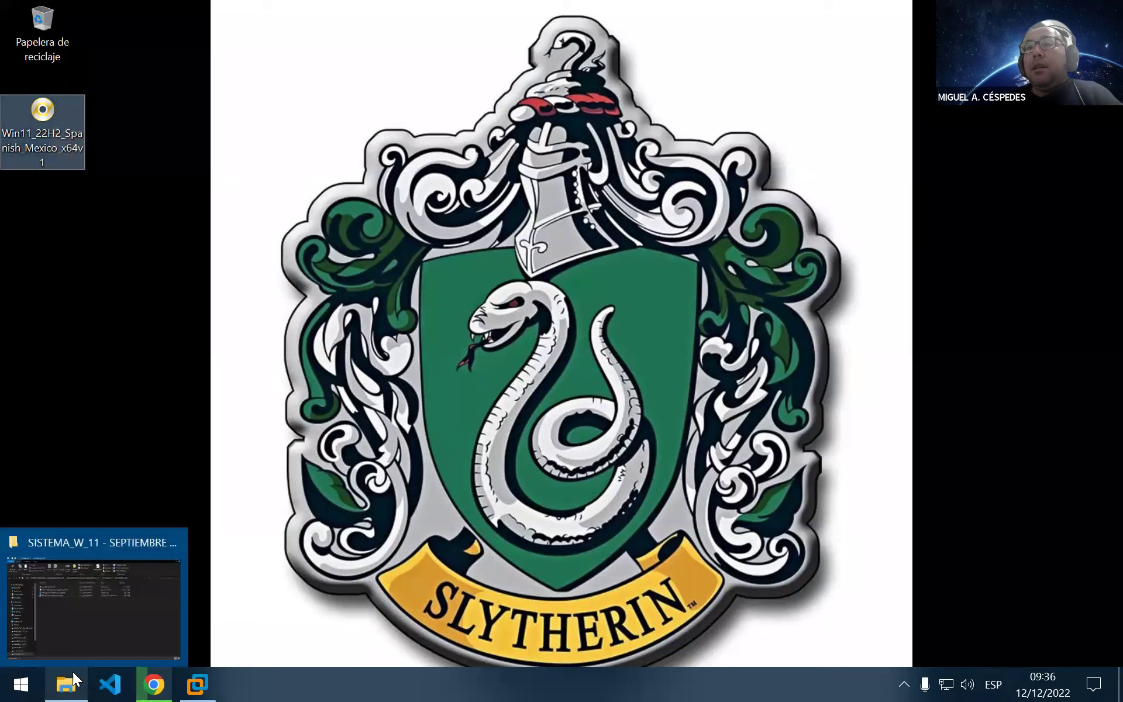
{"action": "left_click", "coordinate": [21, 683]}
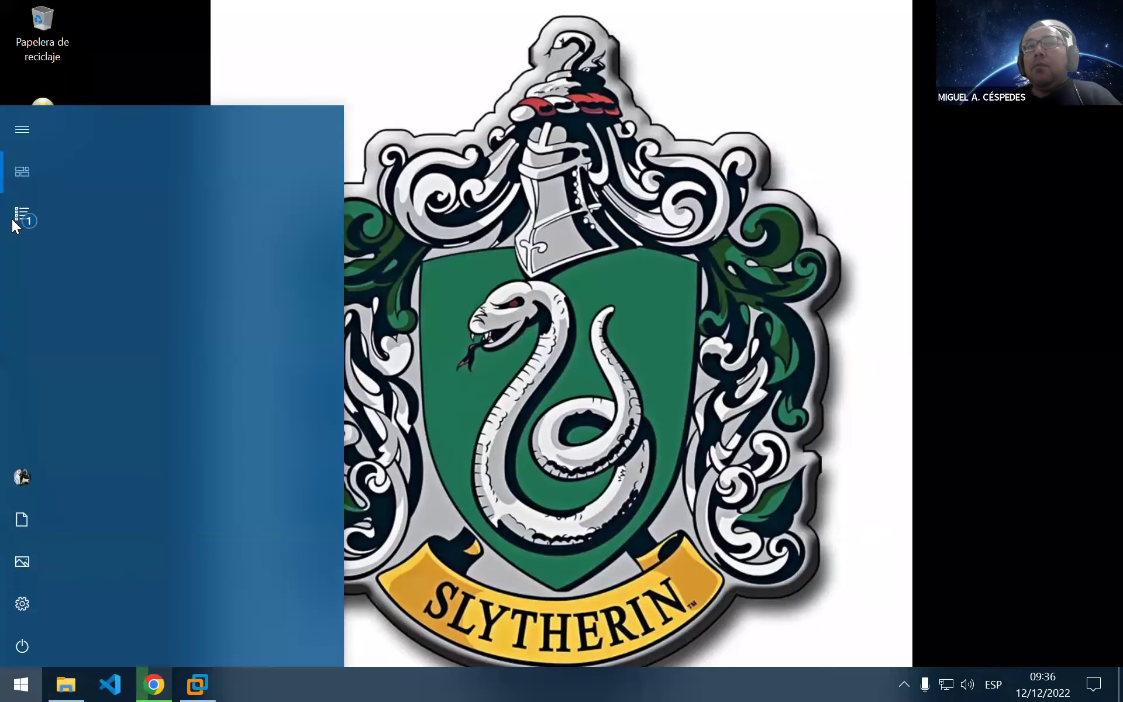
{"action": "left_click", "coordinate": [17, 212]}
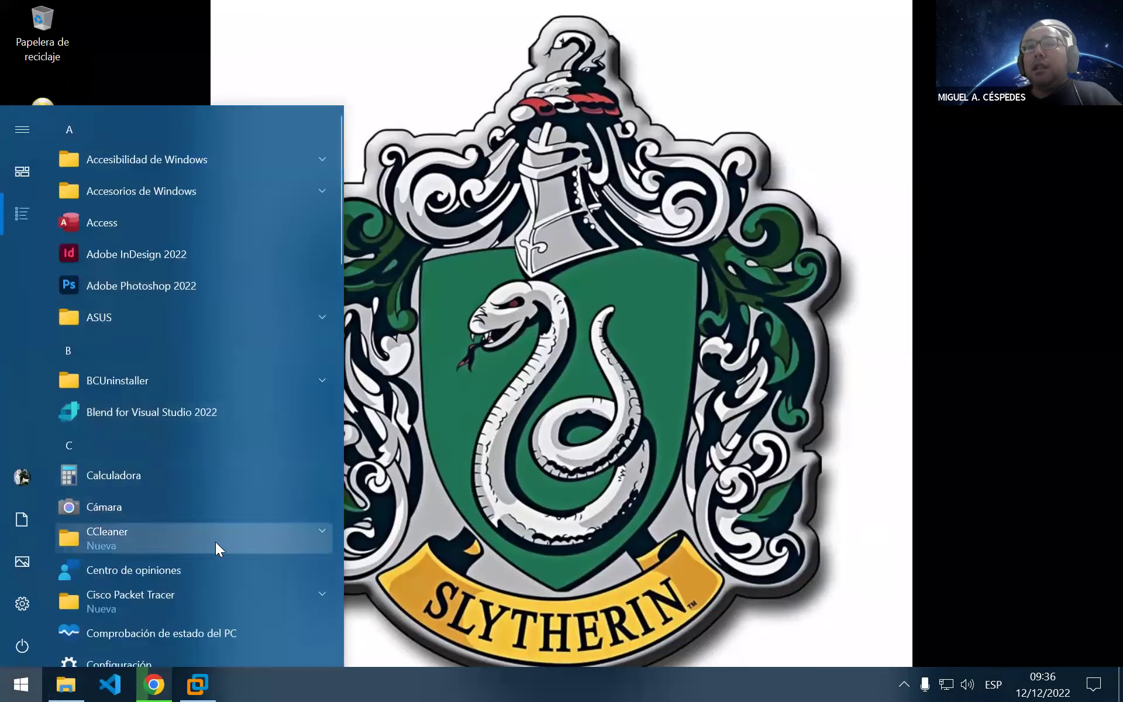
{"action": "scroll", "coordinate": [211, 550], "scroll_direction": "down", "scroll_amount": 1}
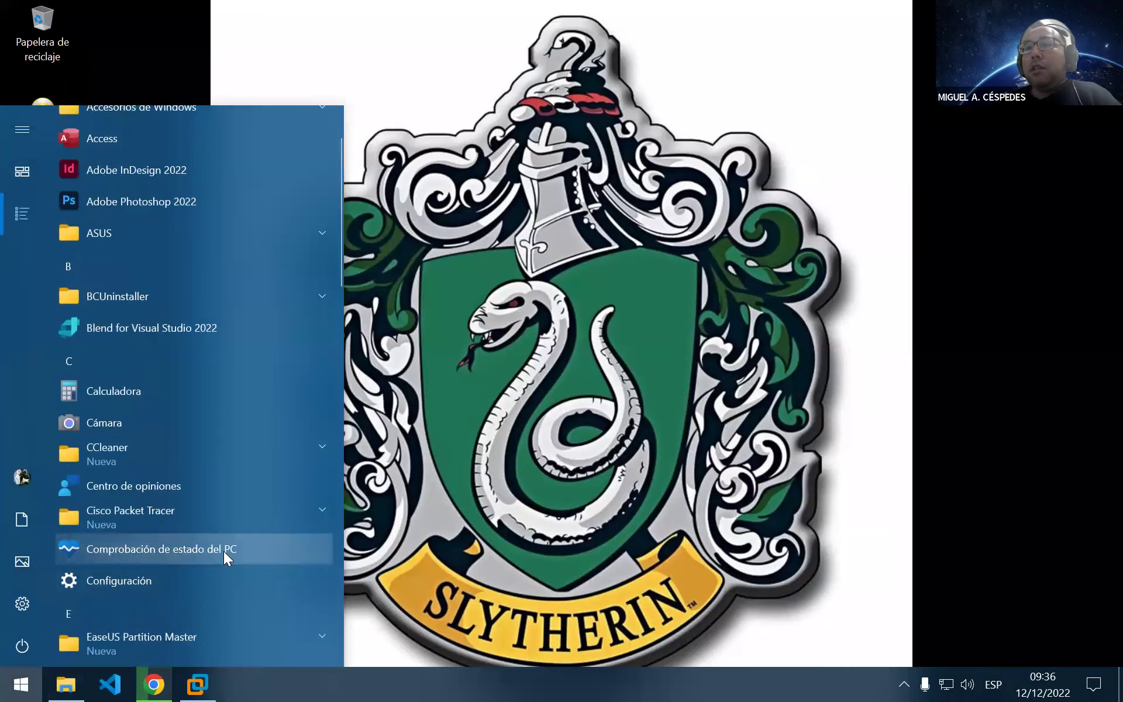
{"action": "left_click", "coordinate": [223, 551]}
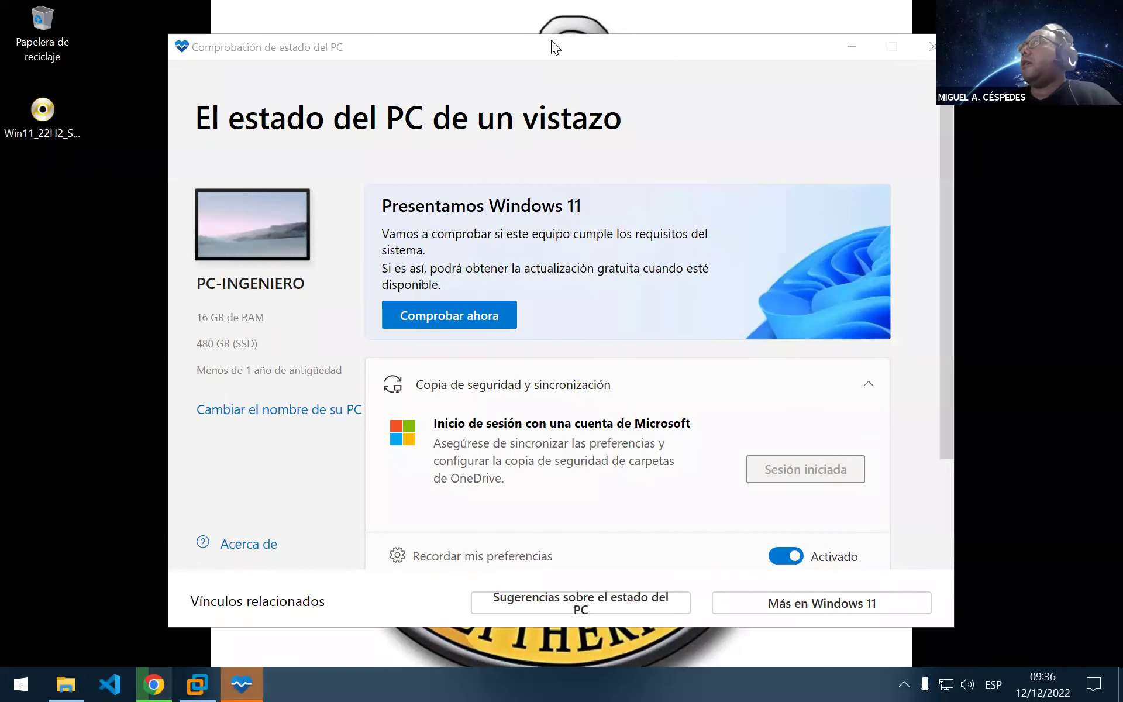
{"action": "left_click_drag", "start_coordinate": [551, 39], "coordinate": [404, 44]}
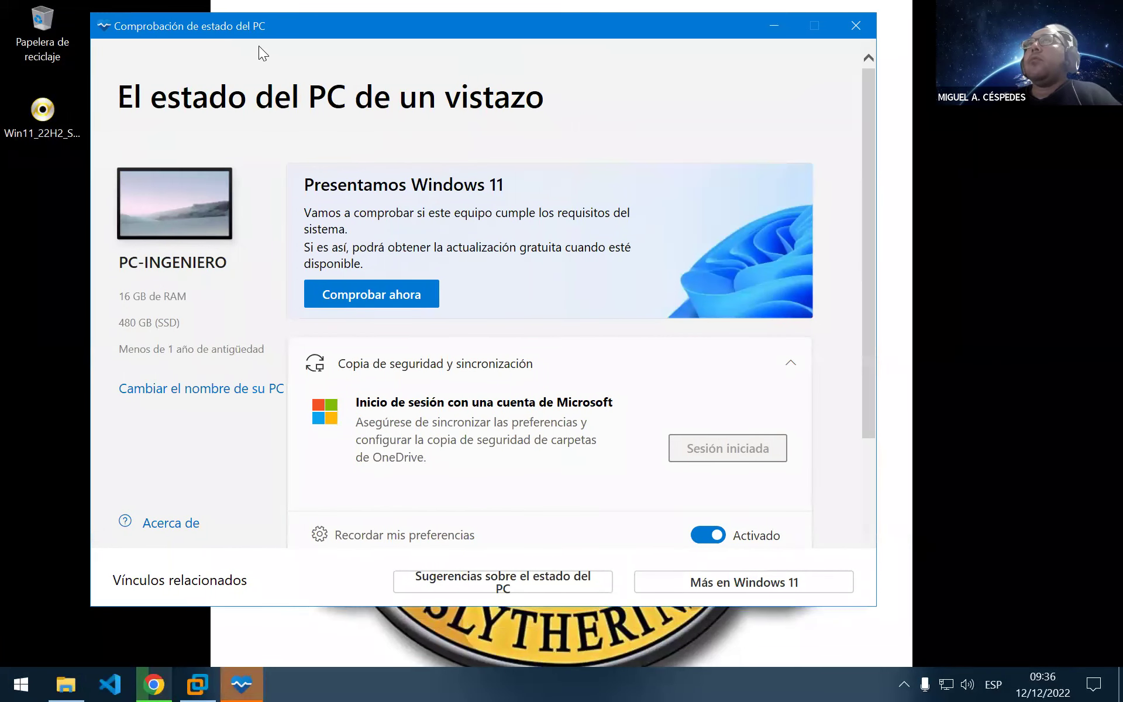
{"action": "left_click_drag", "start_coordinate": [248, 29], "coordinate": [261, 28]}
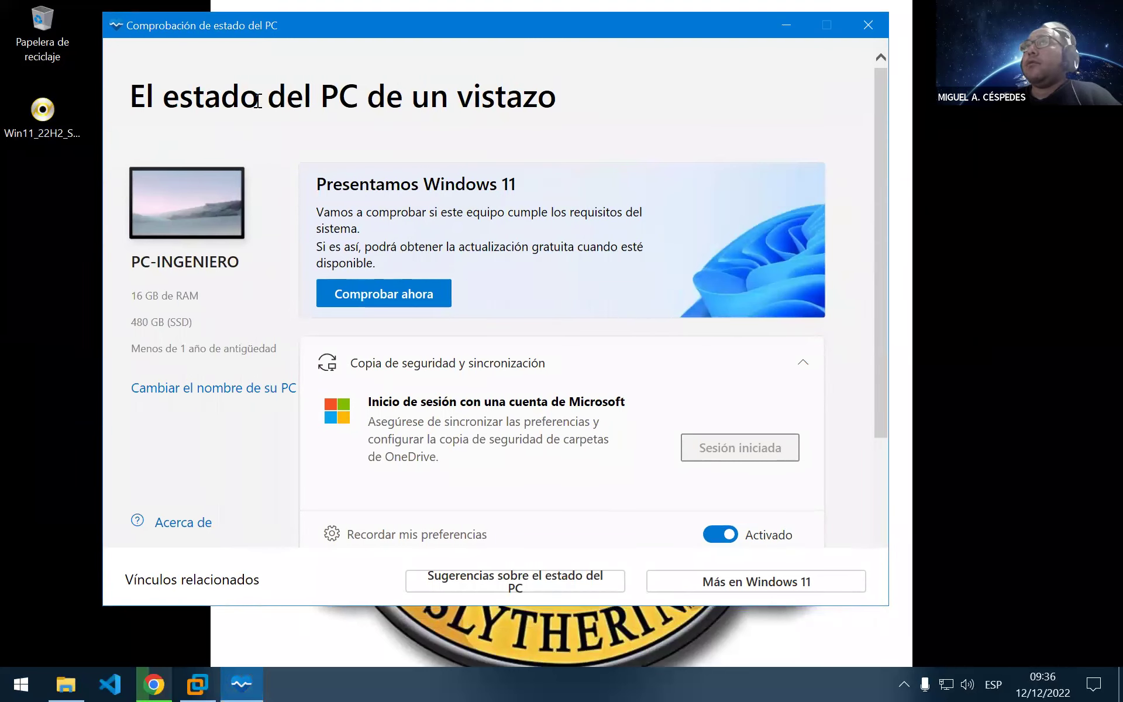
{"action": "left_click", "coordinate": [161, 680]}
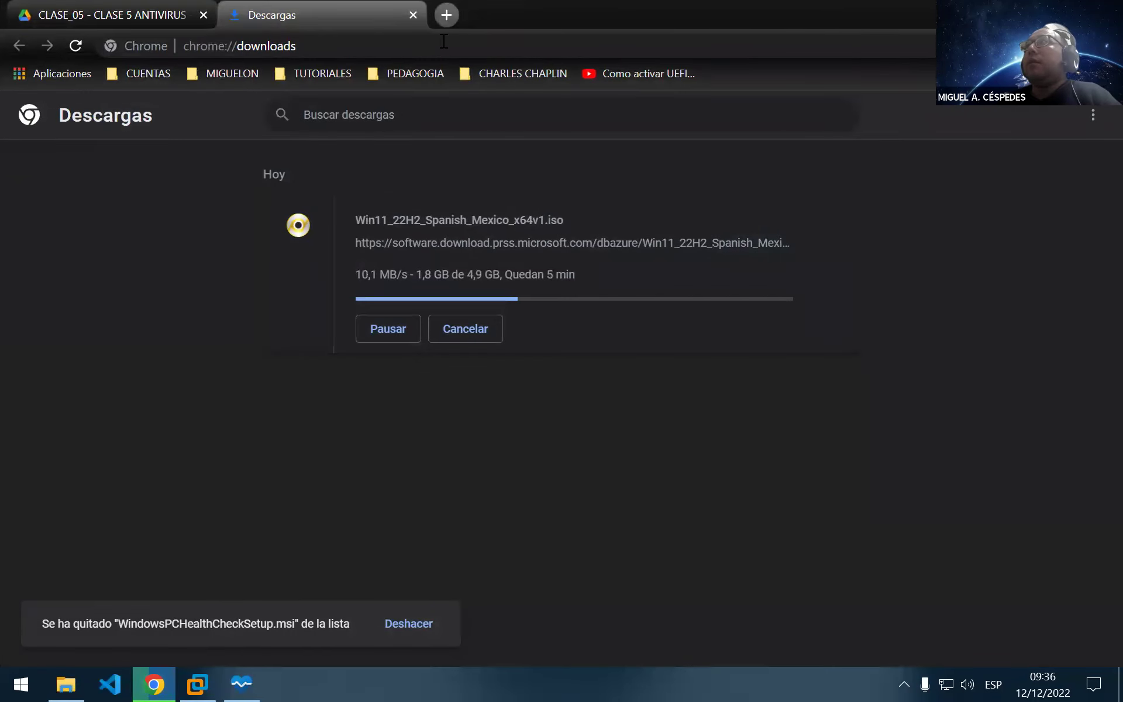
Step: Search 'descargar windows 11', browse Microsoft's Windows 11 download page, then close that tab
{"action": "key", "text": "ctrl+t"}
{"action": "type", "text": "desc"}
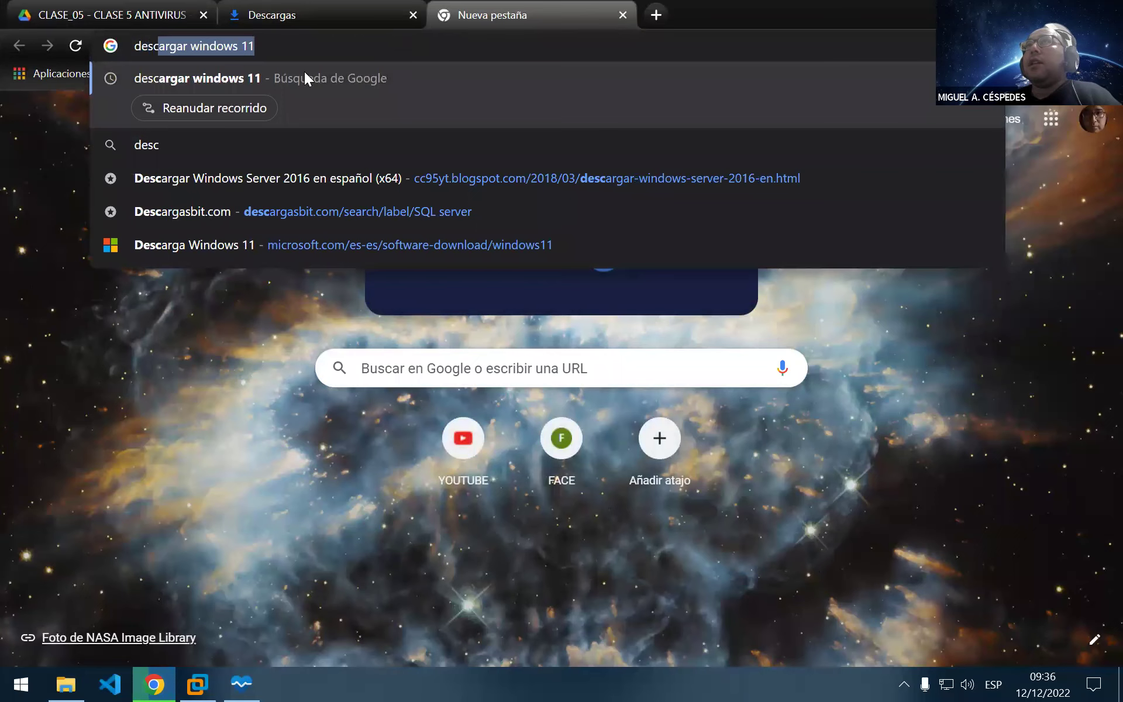
{"action": "left_click", "coordinate": [305, 73]}
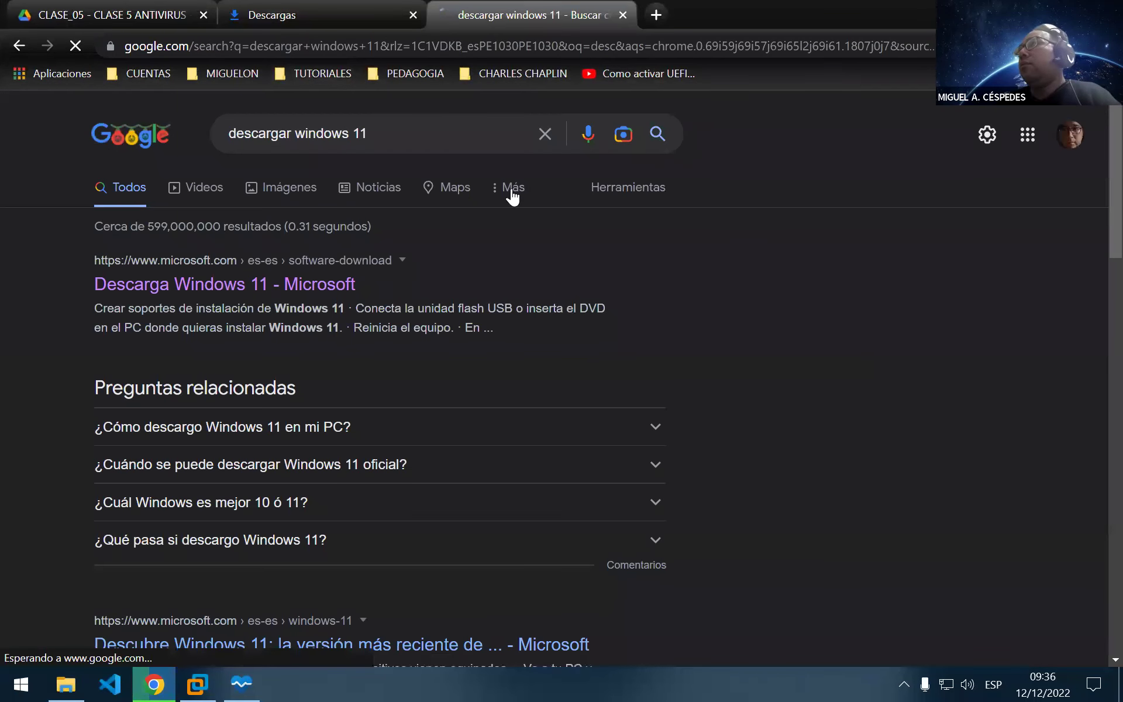
{"action": "left_click", "coordinate": [247, 298]}
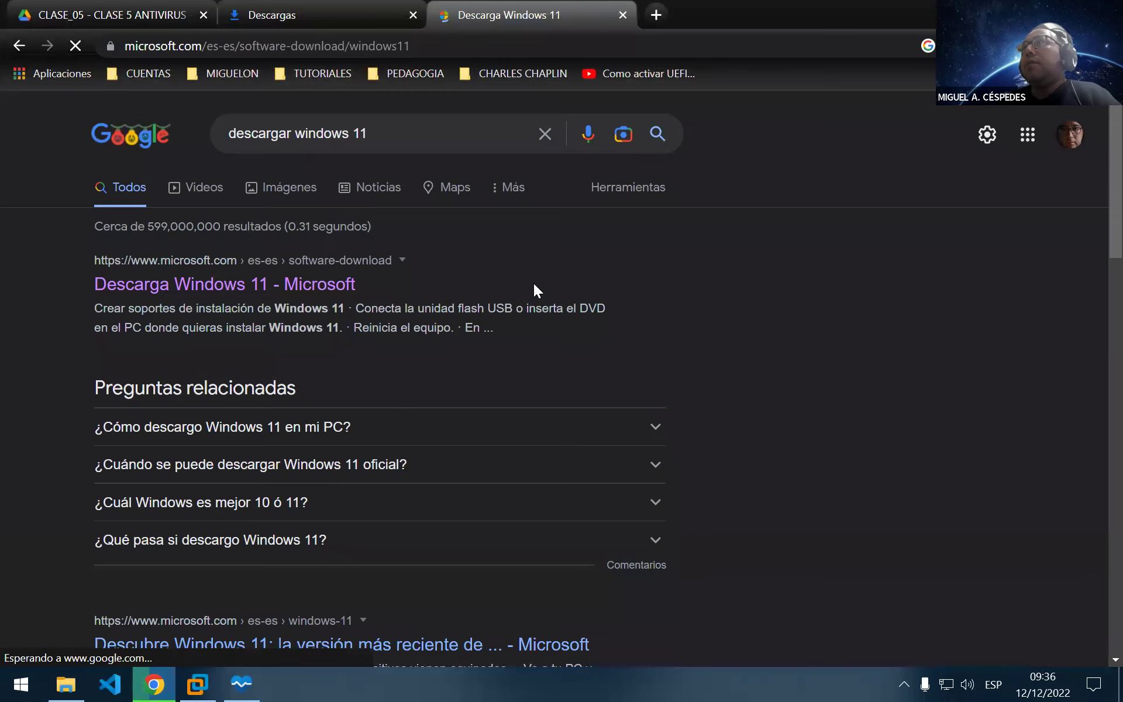
{"action": "scroll", "coordinate": [201, 449], "scroll_direction": "down", "scroll_amount": 3}
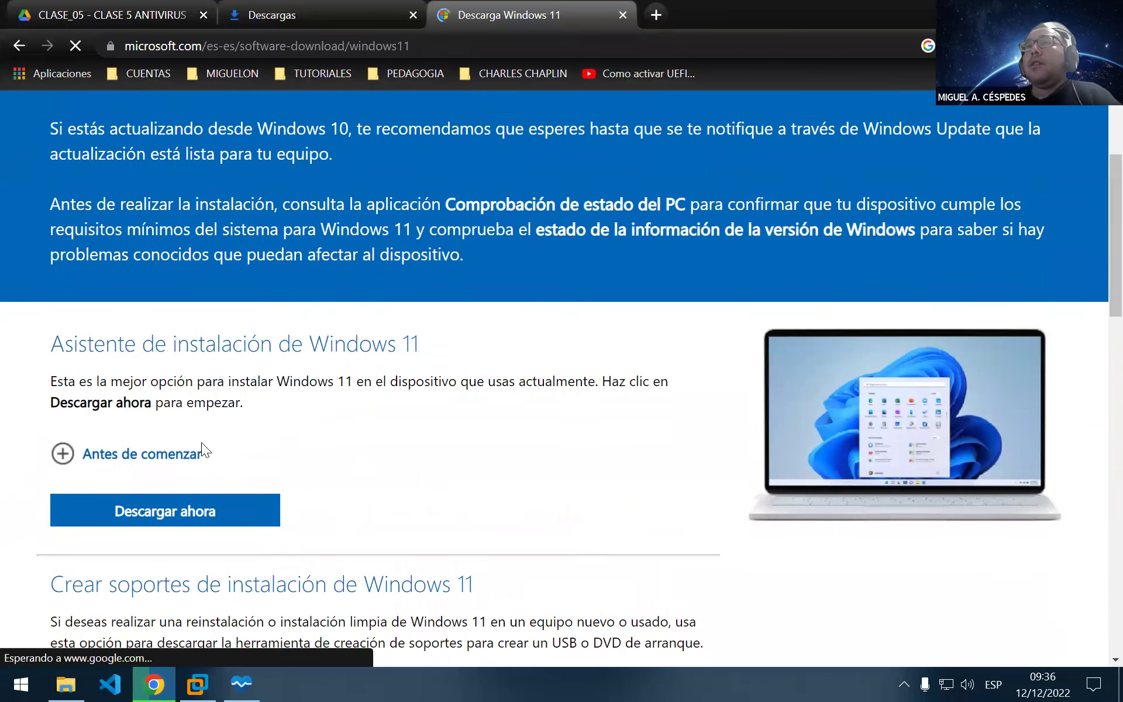
{"action": "scroll", "coordinate": [201, 443], "scroll_direction": "down", "scroll_amount": 6}
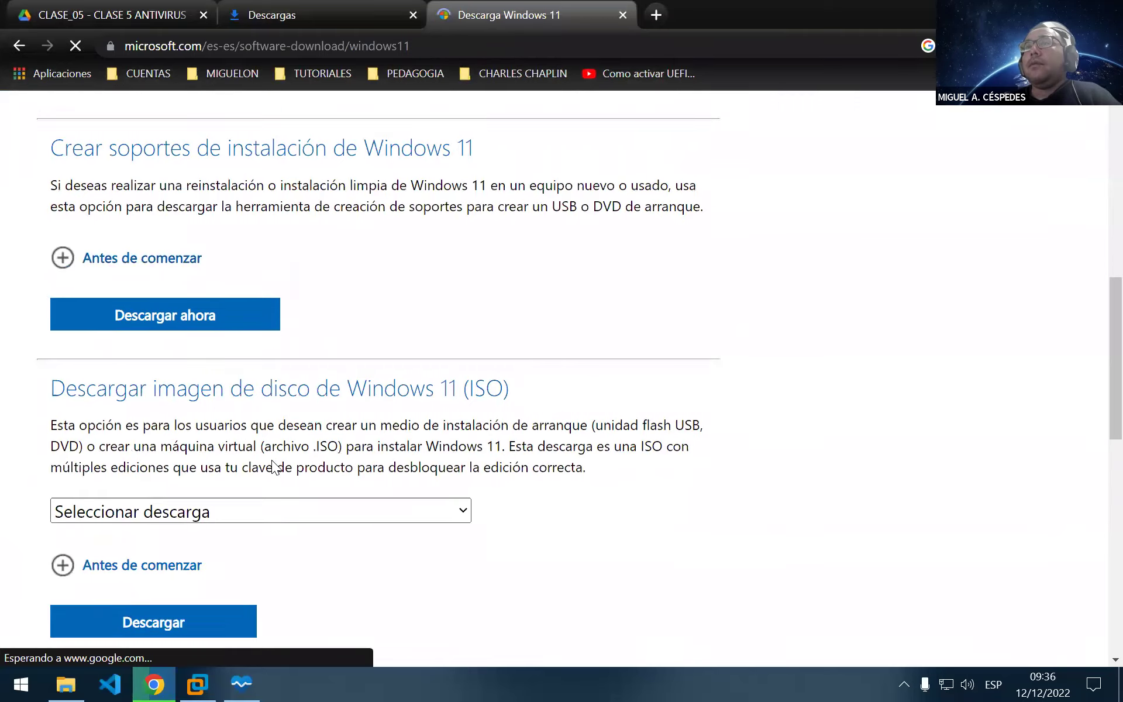
{"action": "scroll", "coordinate": [281, 430], "scroll_direction": "down", "scroll_amount": 6}
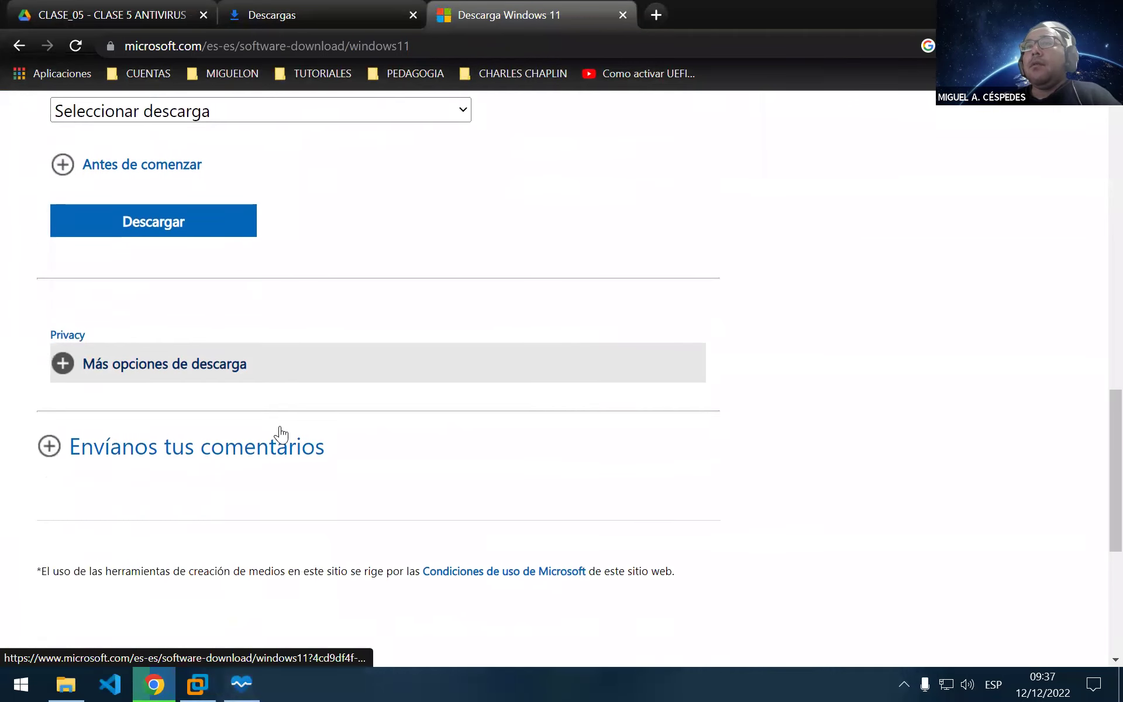
{"action": "scroll", "coordinate": [223, 341], "scroll_direction": "down", "scroll_amount": 1}
{"action": "scroll", "coordinate": [333, 376], "scroll_direction": "down", "scroll_amount": 2}
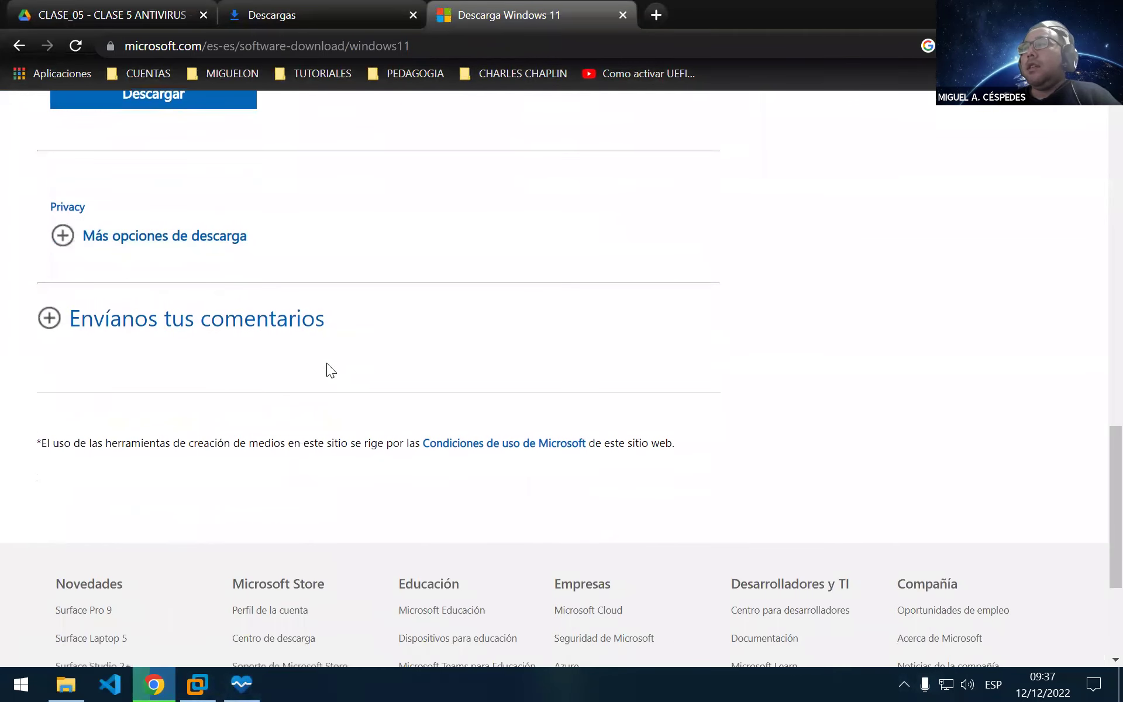
{"action": "left_click", "coordinate": [20, 45]}
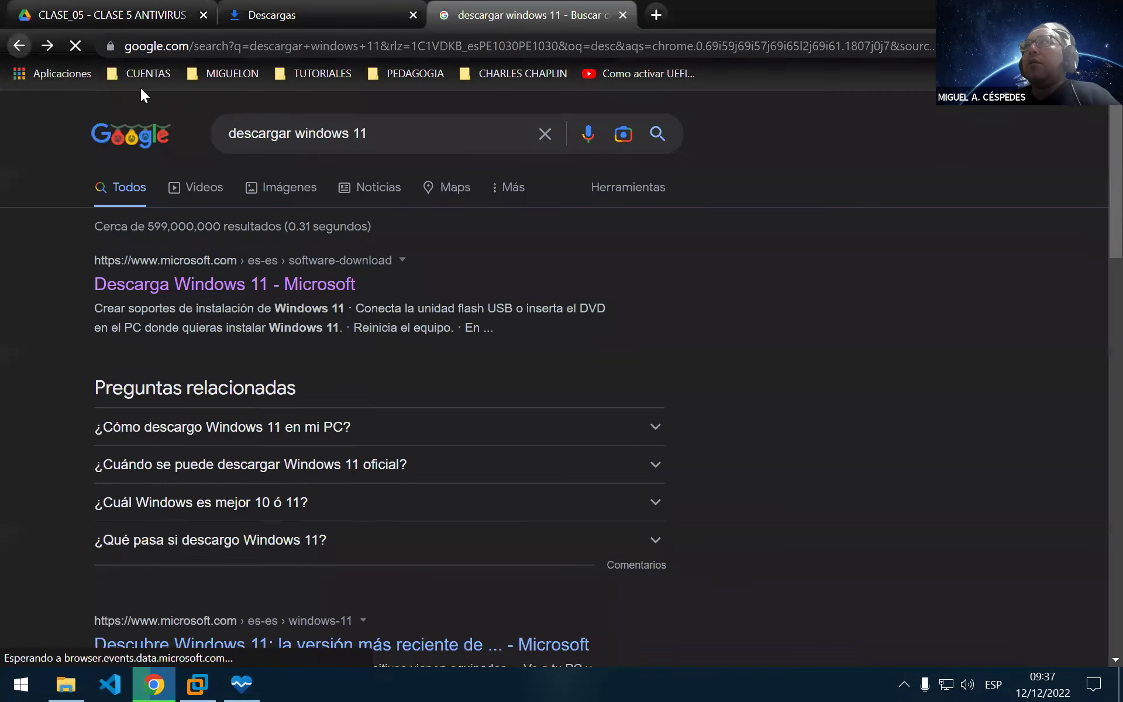
{"action": "left_click", "coordinate": [622, 13]}
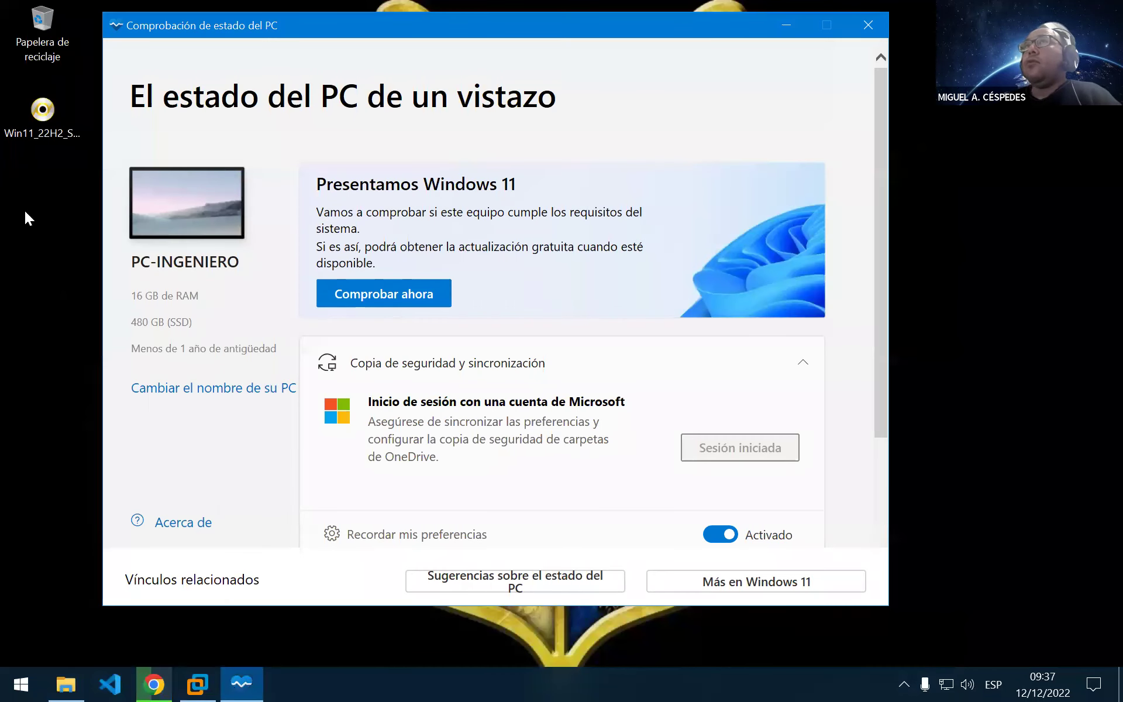
Step: Check Windows Update compatibility, dismiss the Windows 11 banner, and open the device specifications page
{"action": "left_click", "coordinate": [24, 213]}
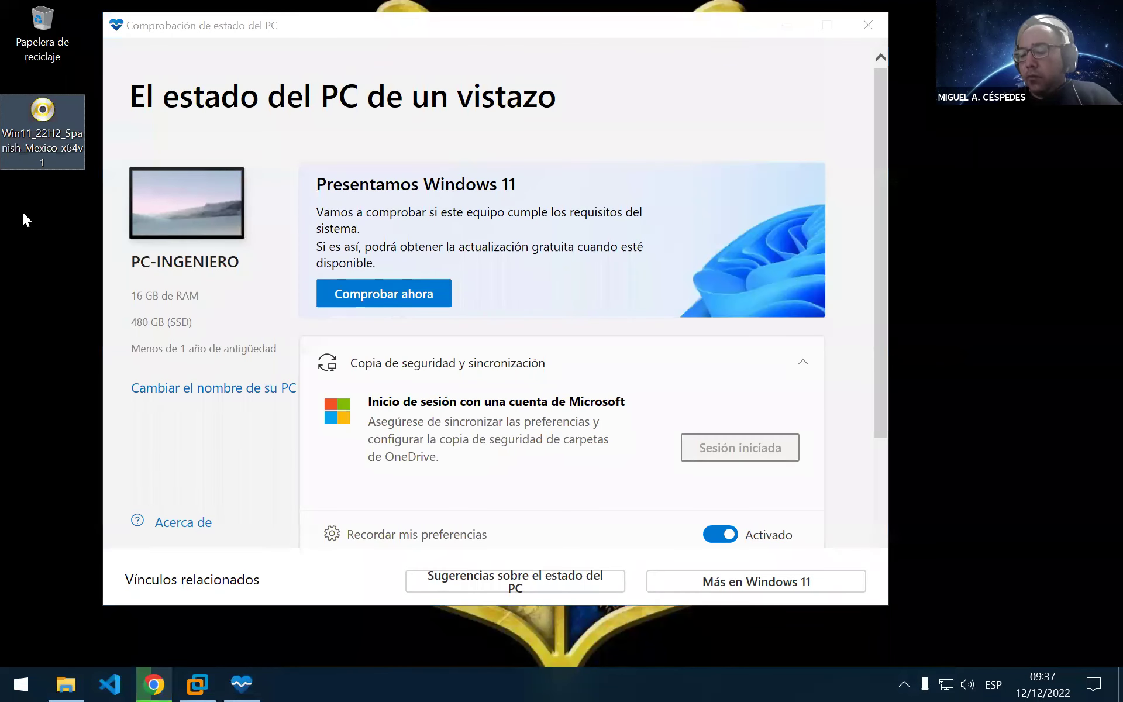
{"action": "key", "text": "Return"}
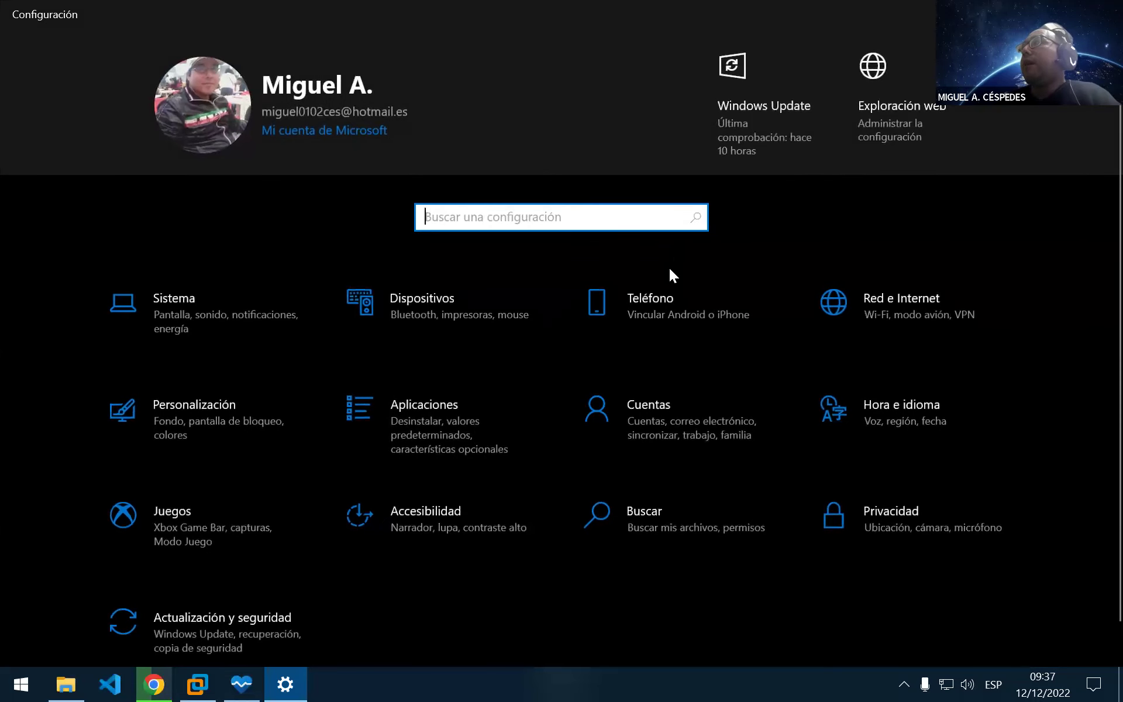
{"action": "left_click", "coordinate": [205, 615]}
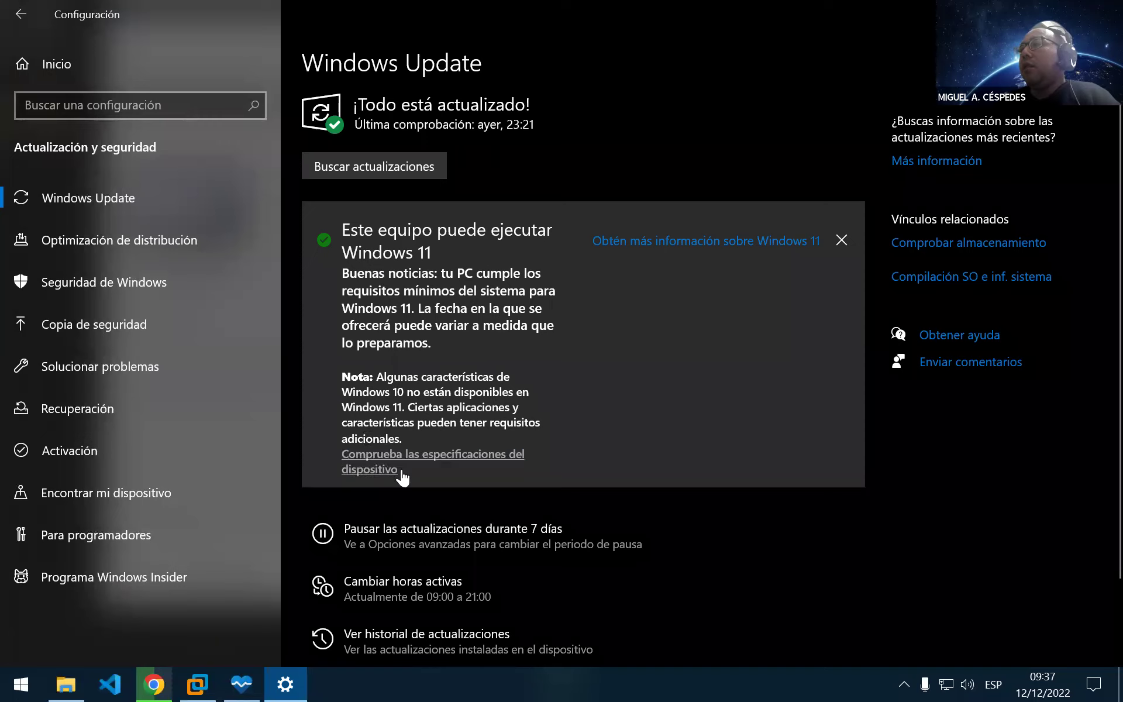
{"action": "left_click", "coordinate": [845, 242]}
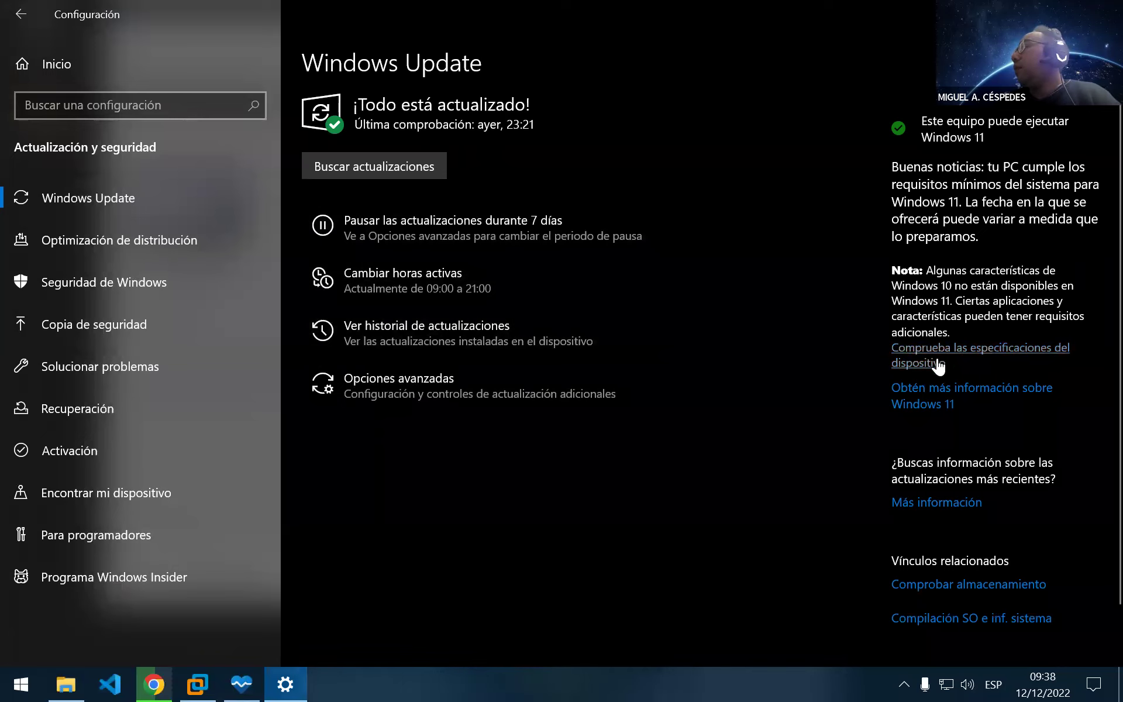
{"action": "left_click", "coordinate": [1042, 349]}
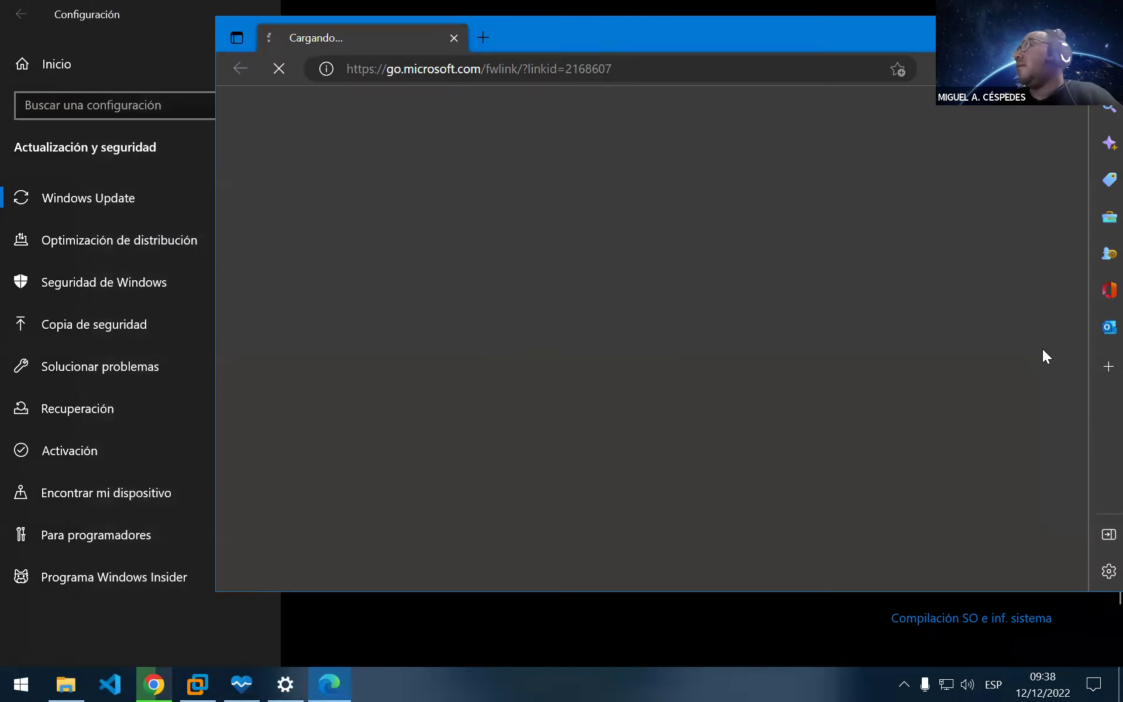
Step: Download WindowsPCHealthCheckSetup.msi (13.6 MB) from the Windows 11 specifications page in Edge and show it in its folder
{"action": "double_click", "coordinate": [915, 45]}
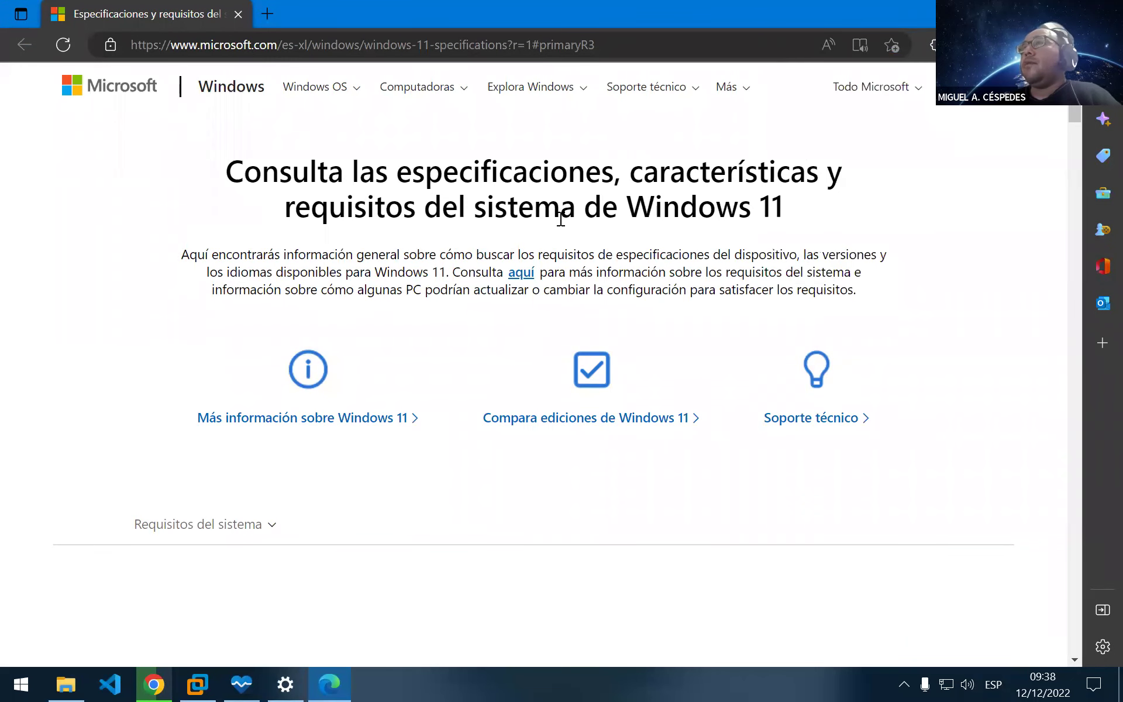
{"action": "scroll", "coordinate": [427, 273], "scroll_direction": "down", "scroll_amount": 2}
{"action": "scroll", "coordinate": [430, 281], "scroll_direction": "down", "scroll_amount": 2}
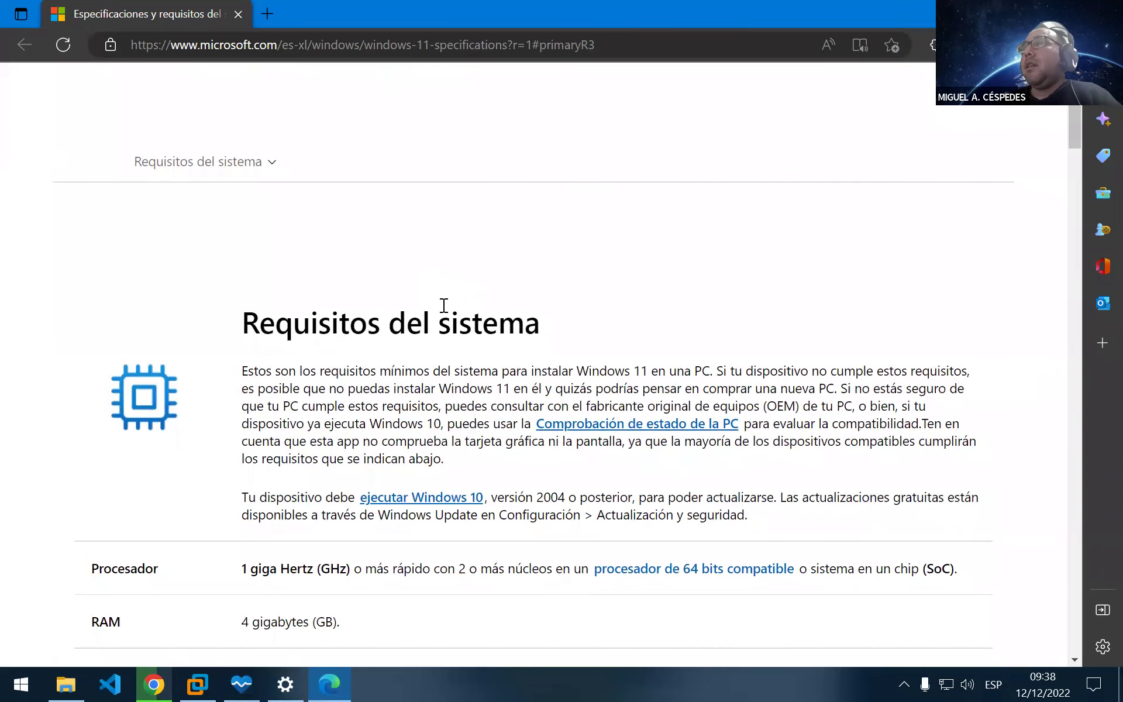
{"action": "scroll", "coordinate": [442, 307], "scroll_direction": "up", "scroll_amount": 1}
{"action": "scroll", "coordinate": [594, 409], "scroll_direction": "down", "scroll_amount": 3}
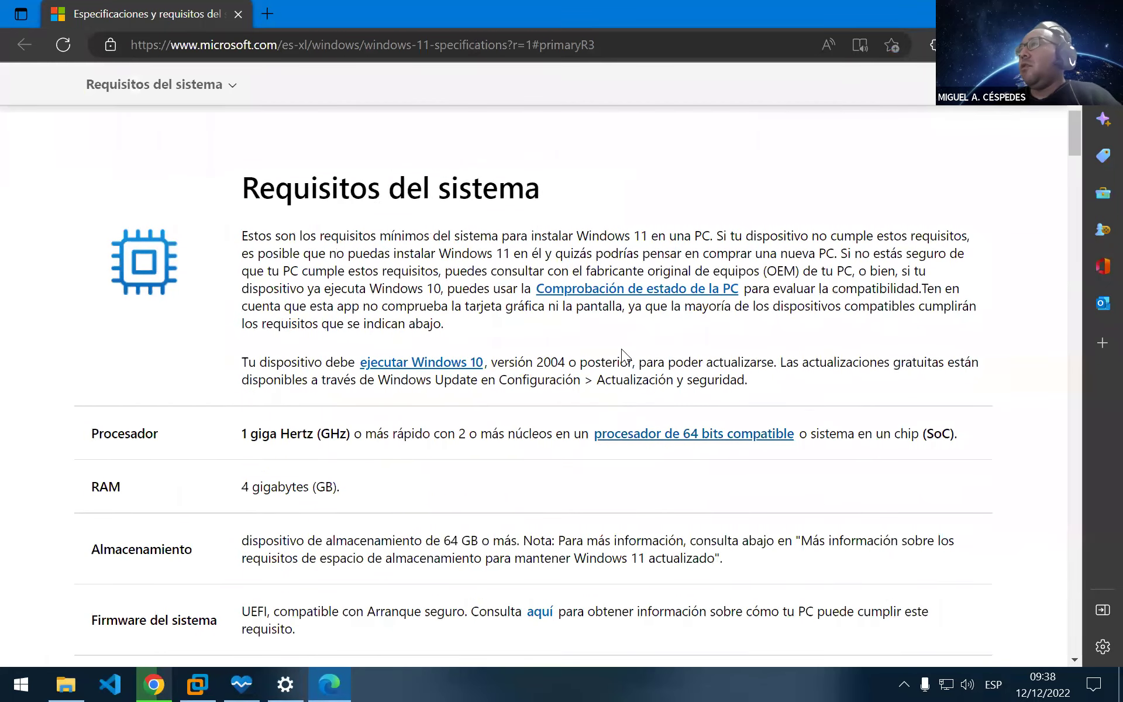
{"action": "left_click", "coordinate": [636, 289]}
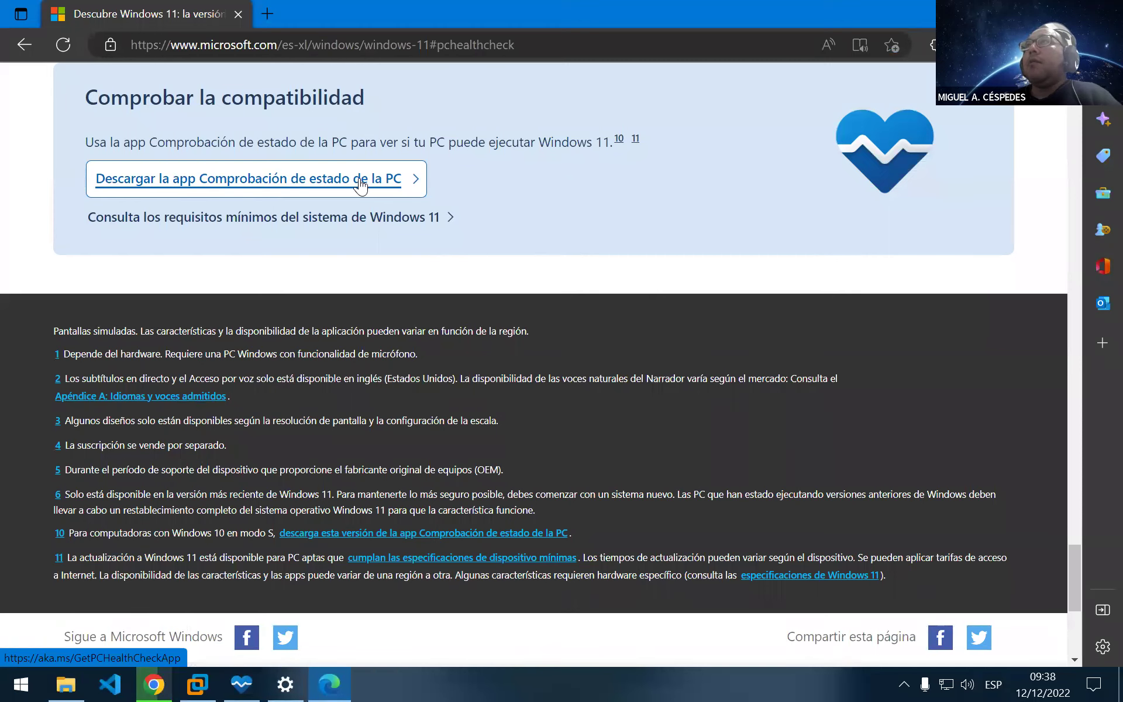
{"action": "left_click", "coordinate": [397, 181]}
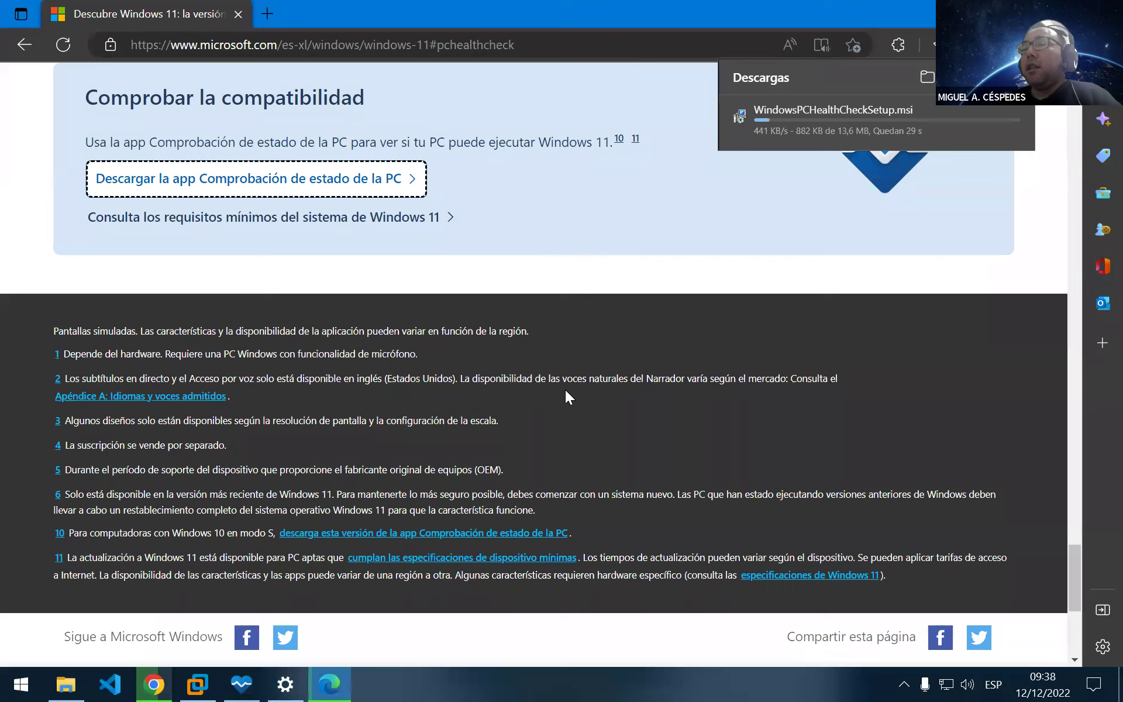
{"action": "mouse_move", "coordinate": [995, 126]}
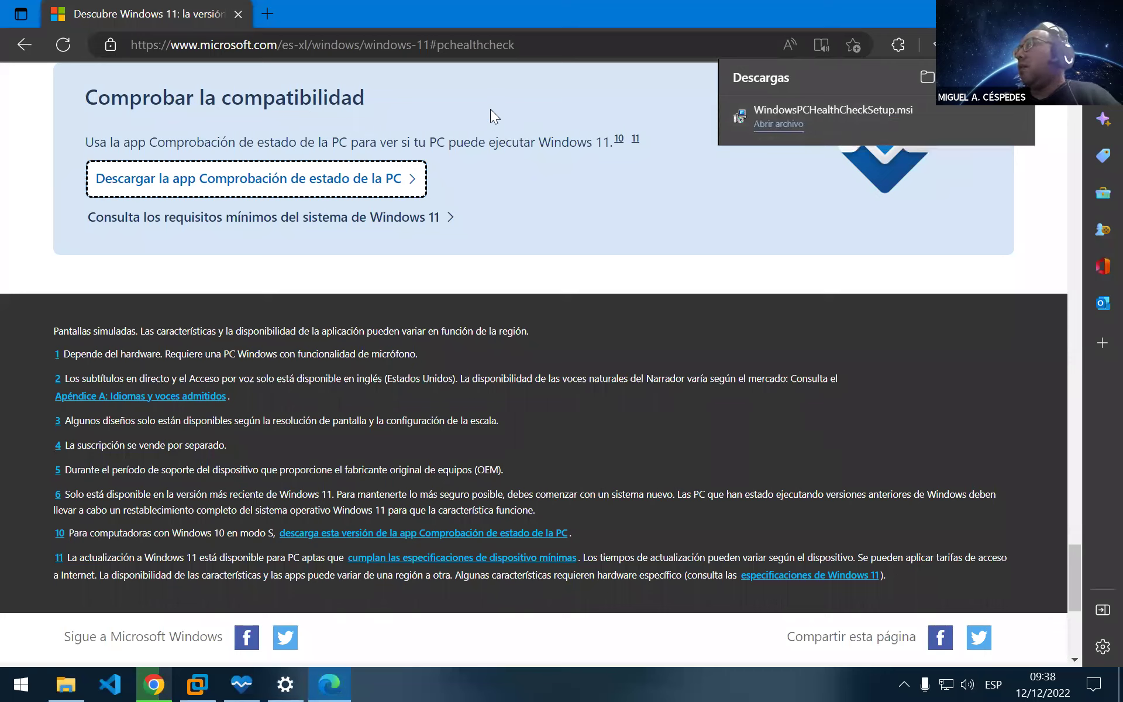
{"action": "left_click", "coordinate": [768, 130]}
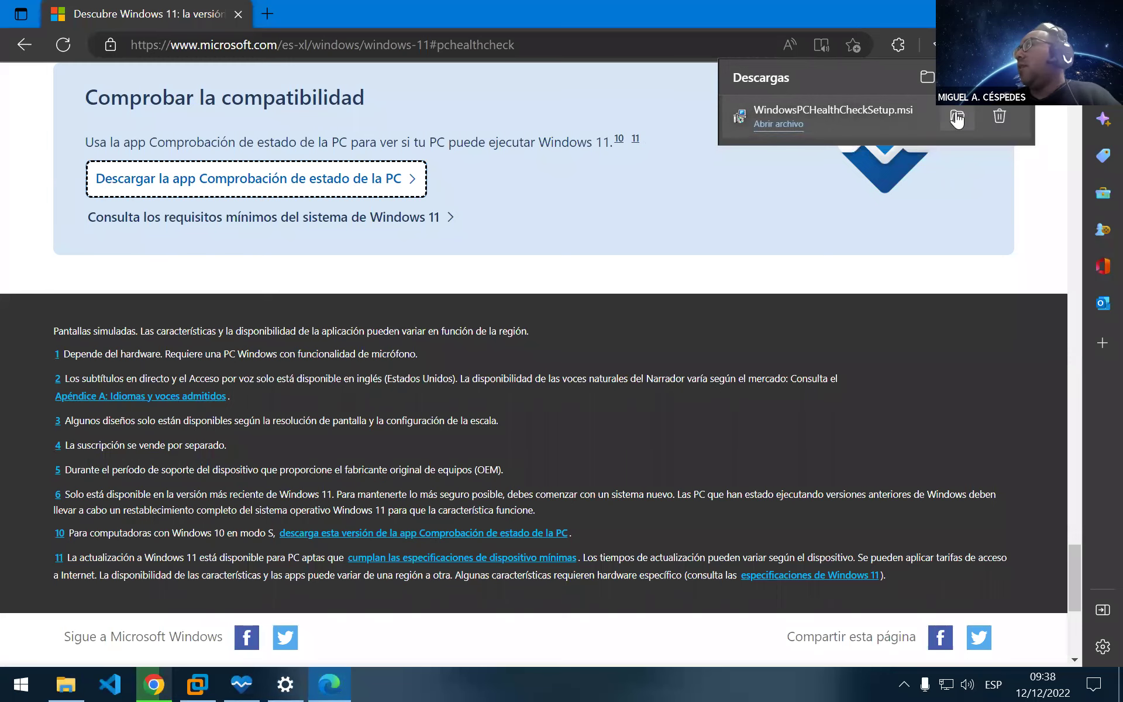
{"action": "key", "text": "alt+Tab"}
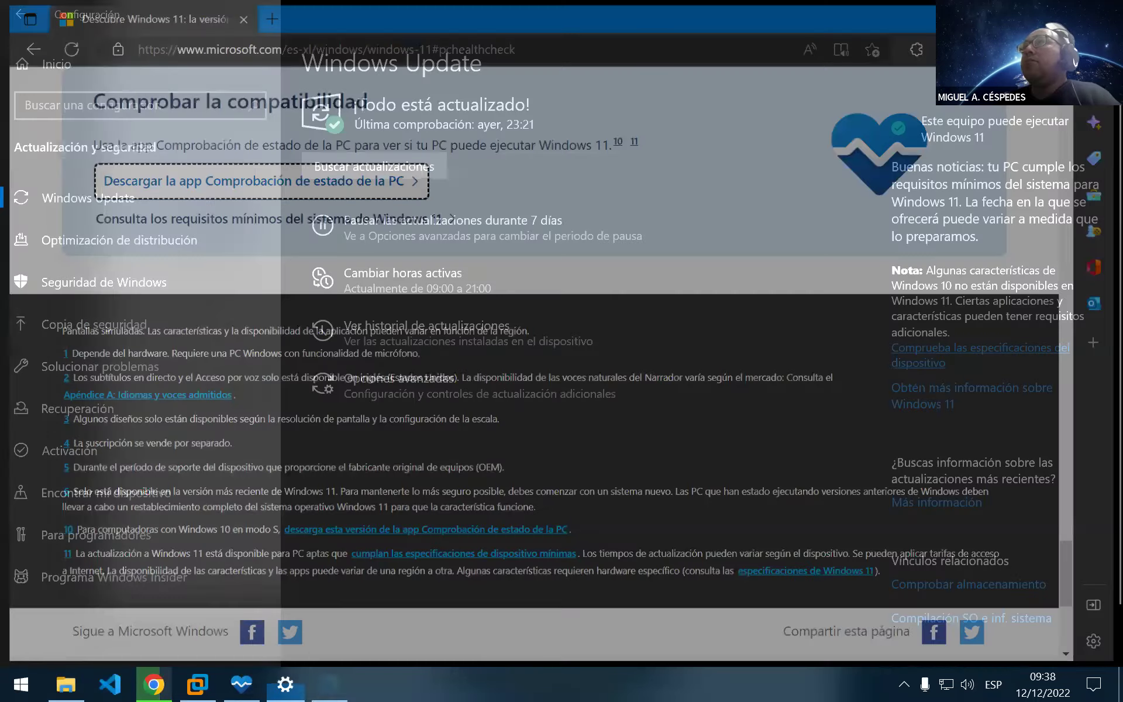
Step: Move the 09:38 WindowsPCHealthCheckSetup from Descargas into SISTEMA_W_11 - SEPTIEMBRE 2022, replacing the older copy
{"action": "key", "text": "alt+F4"}
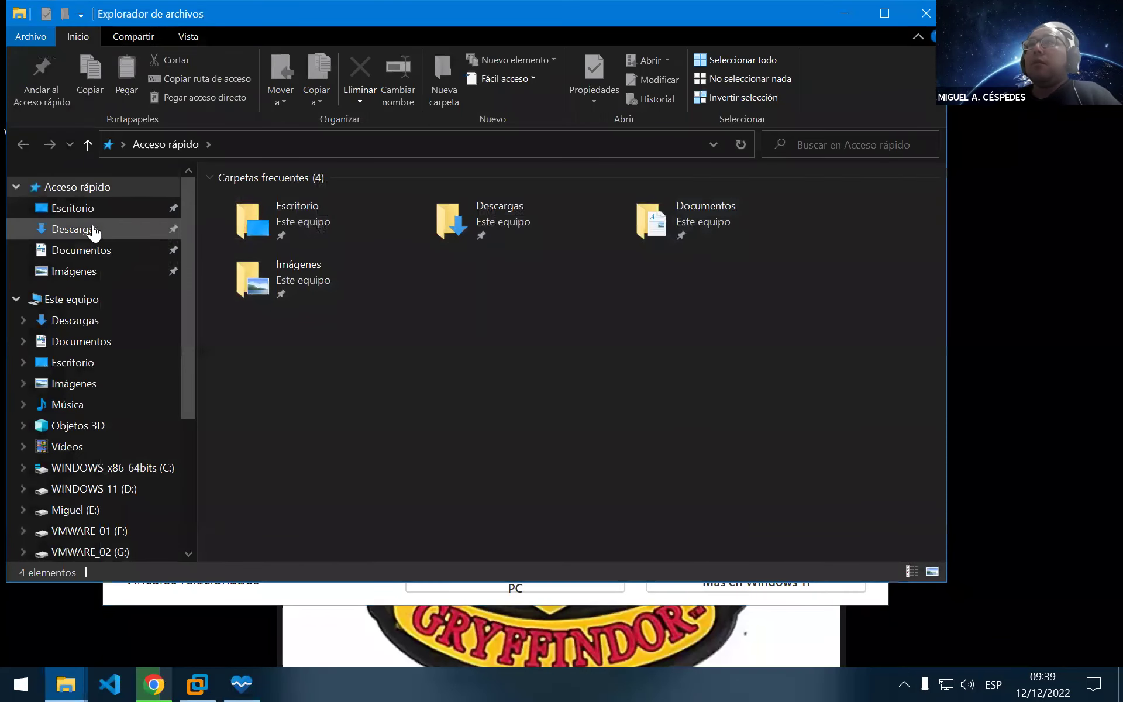
{"action": "left_click", "coordinate": [94, 229]}
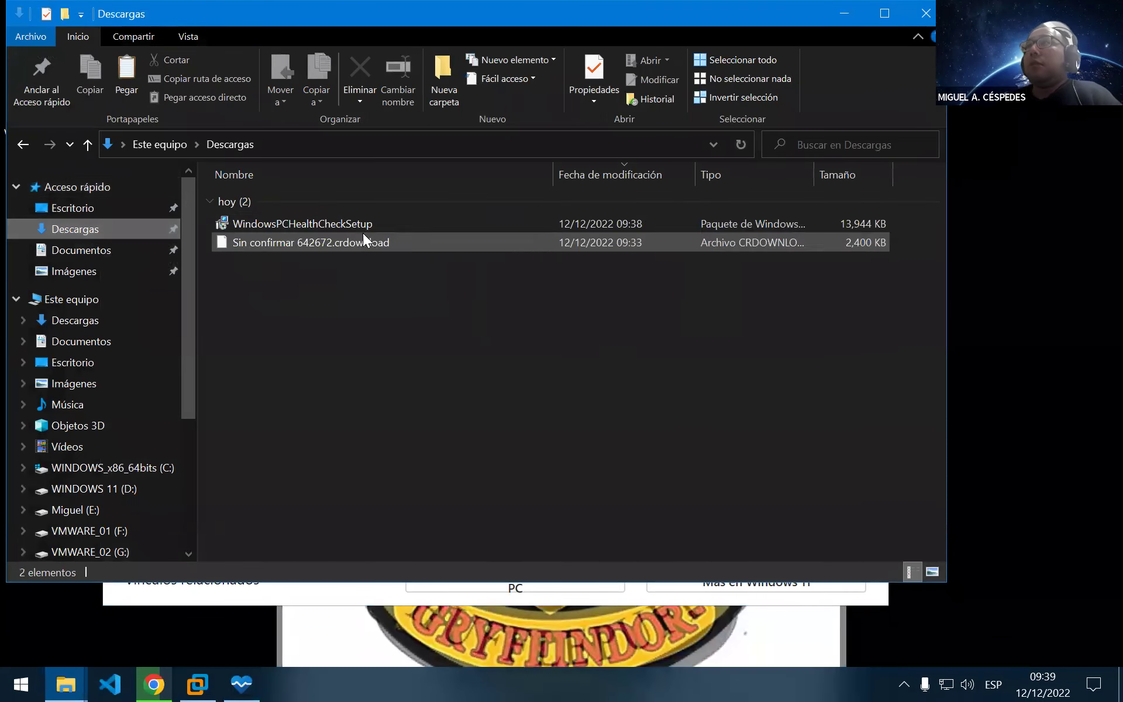
{"action": "right_click", "coordinate": [300, 222]}
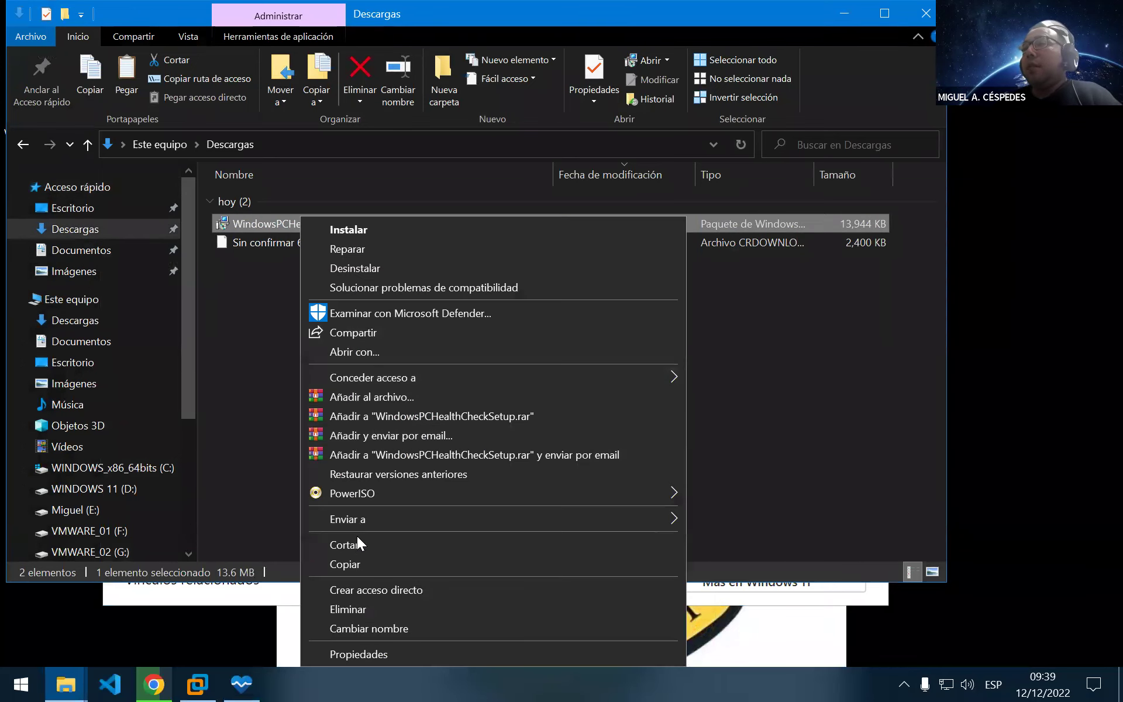
{"action": "left_click", "coordinate": [849, 96]}
{"action": "left_click", "coordinate": [917, 18]}
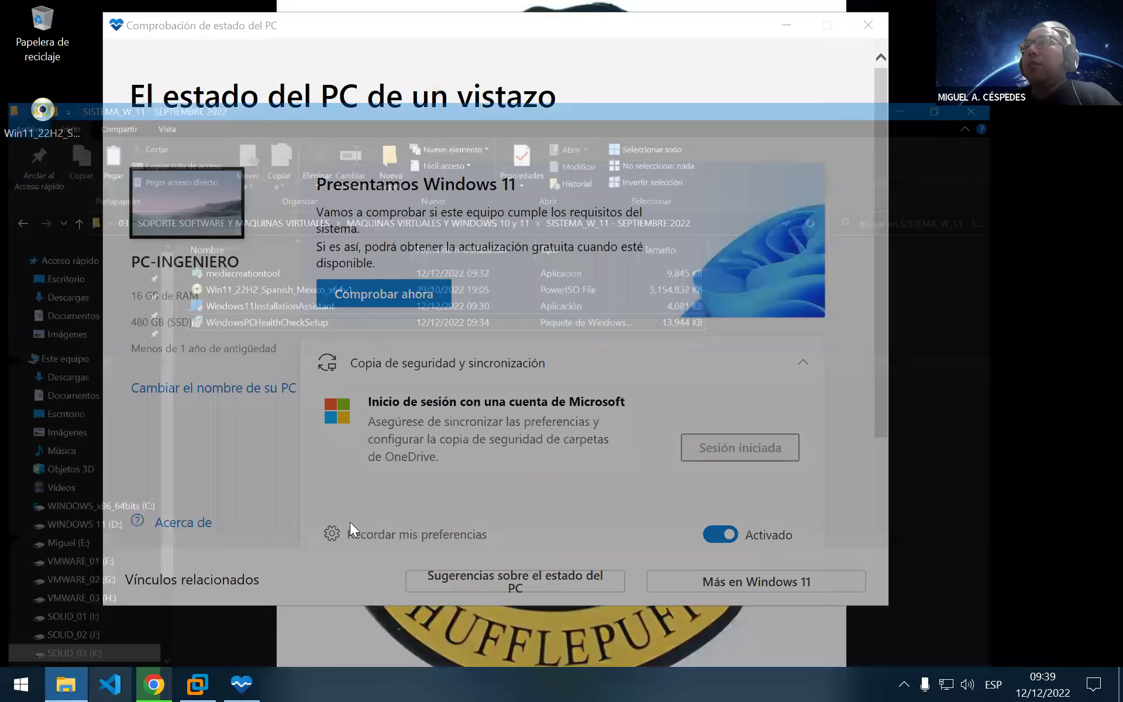
{"action": "right_click", "coordinate": [360, 238]}
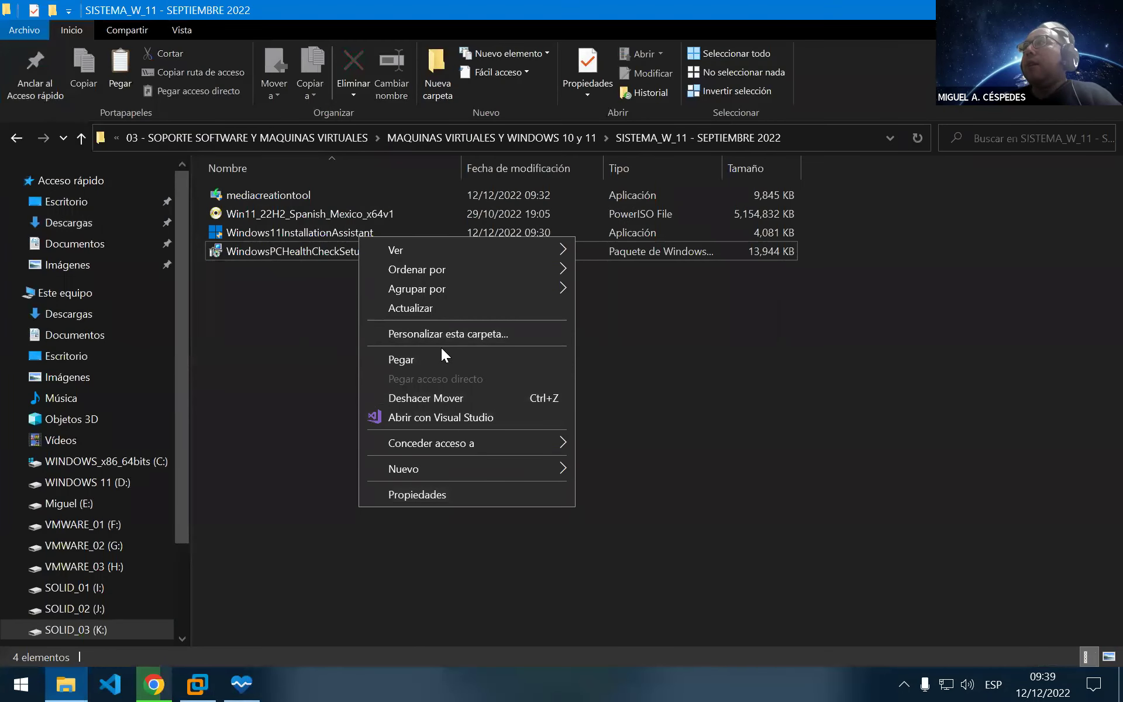
{"action": "left_click", "coordinate": [440, 351]}
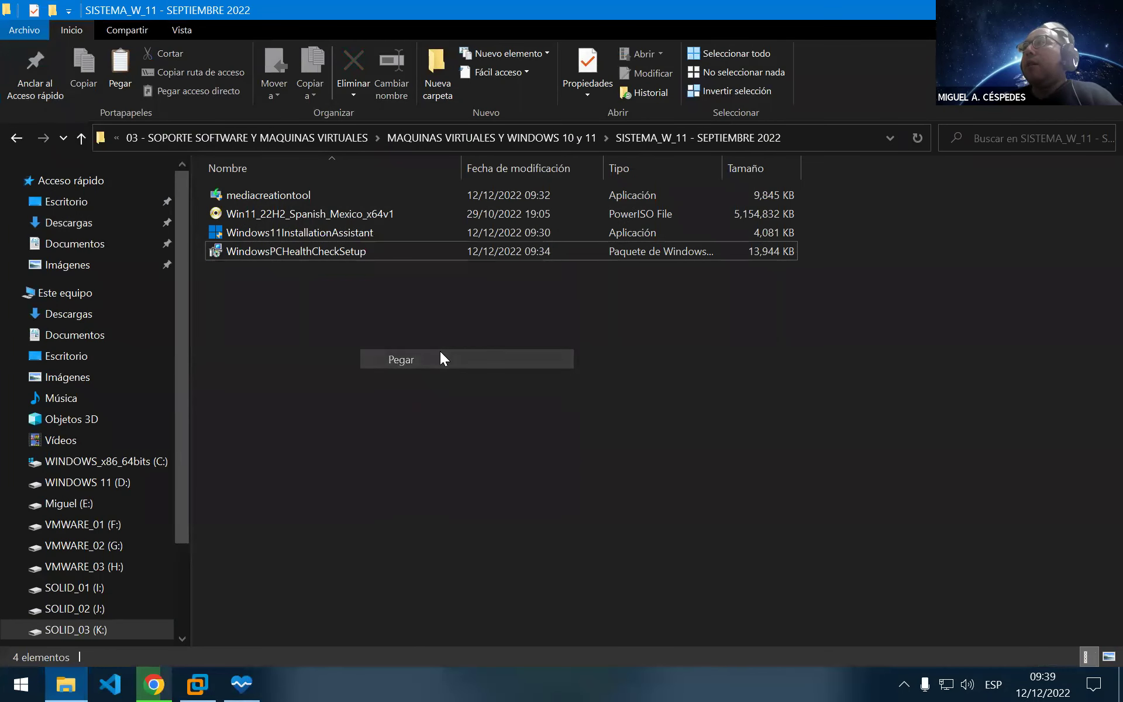
{"action": "left_click", "coordinate": [500, 294]}
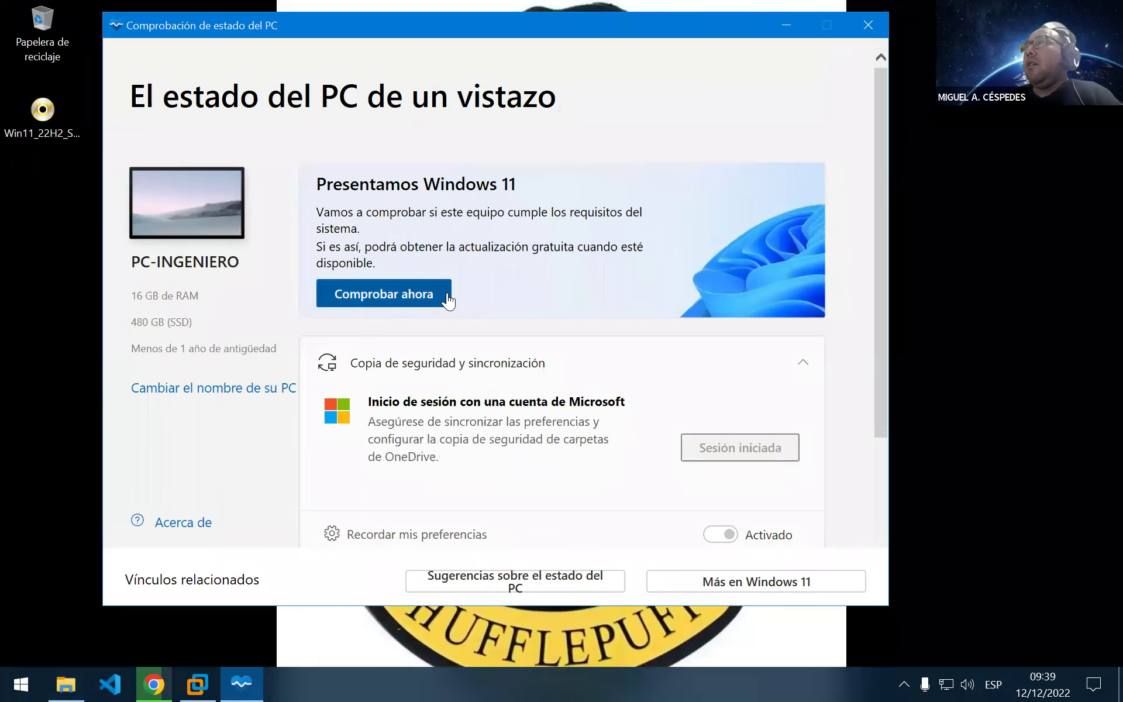
Step: Run the PC Health Check, review all results confirming Windows 11 compatibility, and close the app
{"action": "left_click", "coordinate": [448, 301]}
{"action": "left_click", "coordinate": [437, 430]}
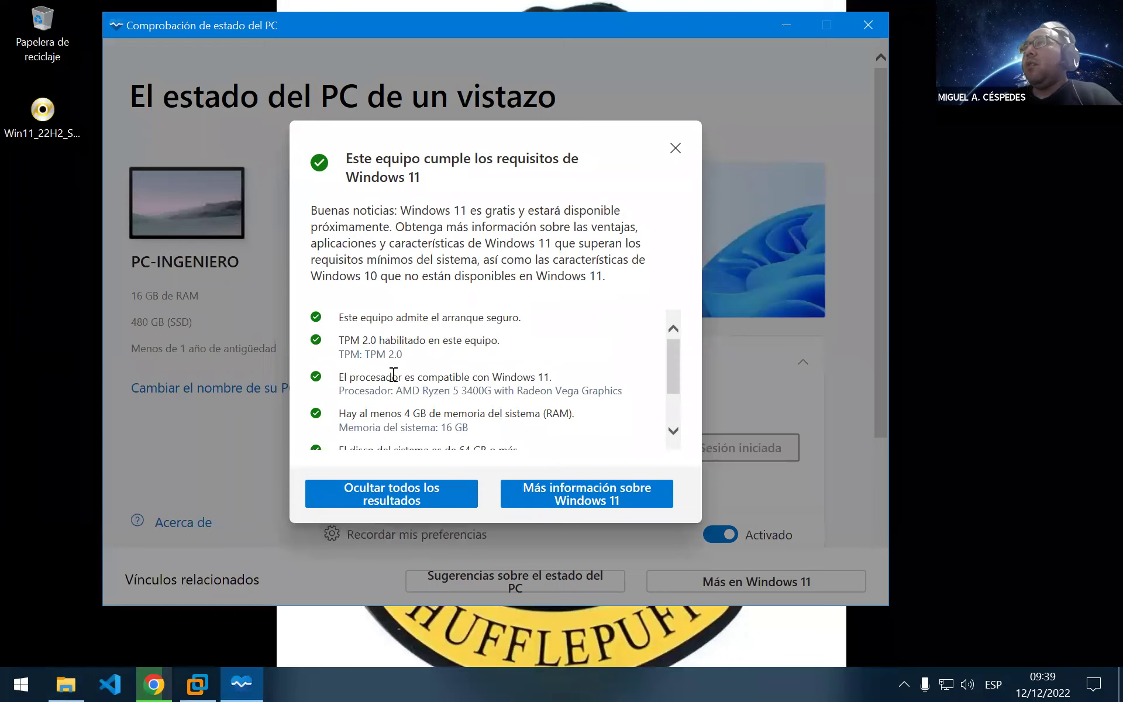
{"action": "scroll", "coordinate": [458, 394], "scroll_direction": "down", "scroll_amount": 3}
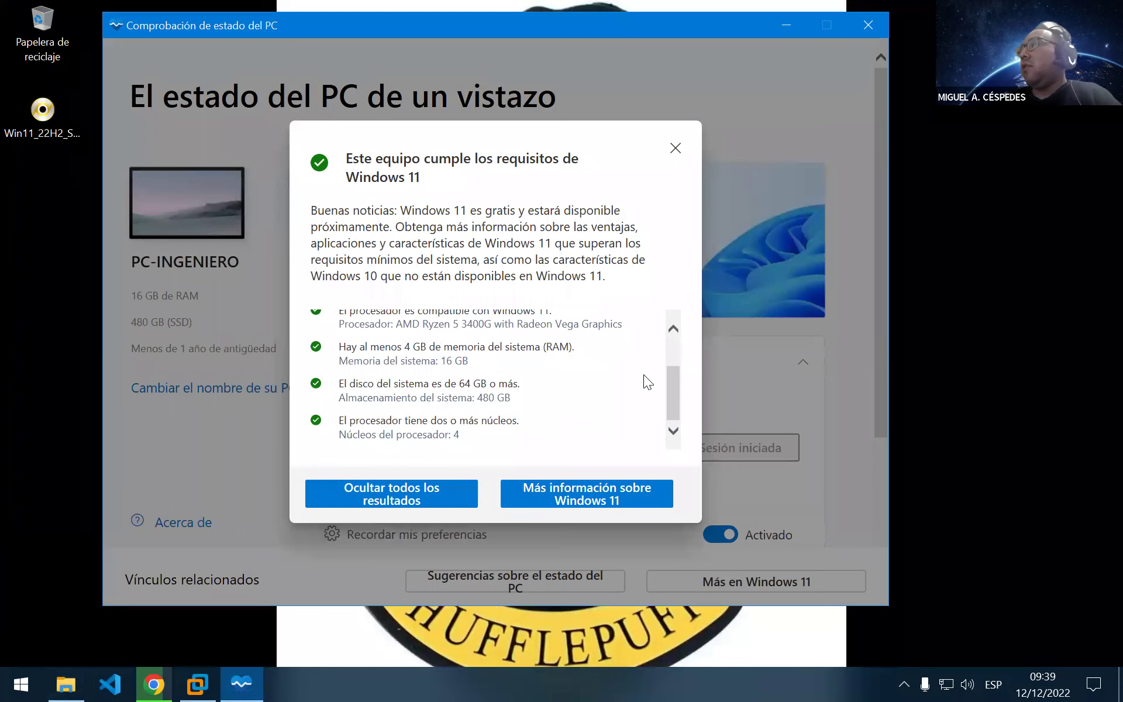
{"action": "left_click_drag", "start_coordinate": [674, 391], "coordinate": [689, 341]}
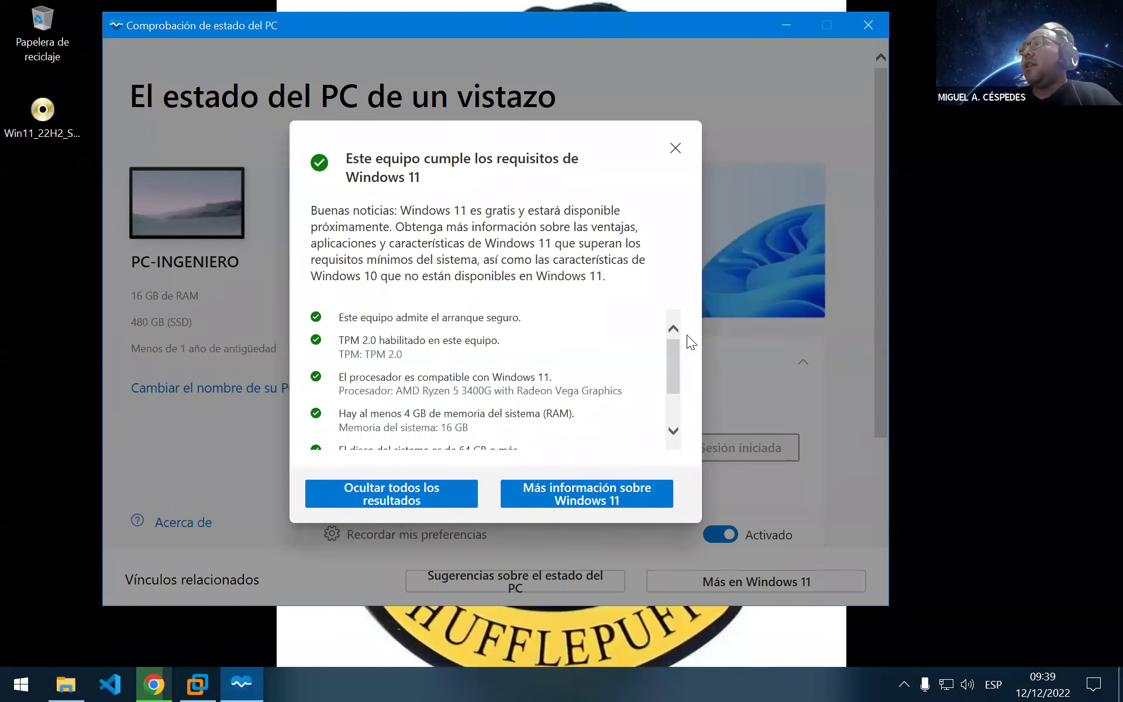
{"action": "left_click", "coordinate": [683, 153]}
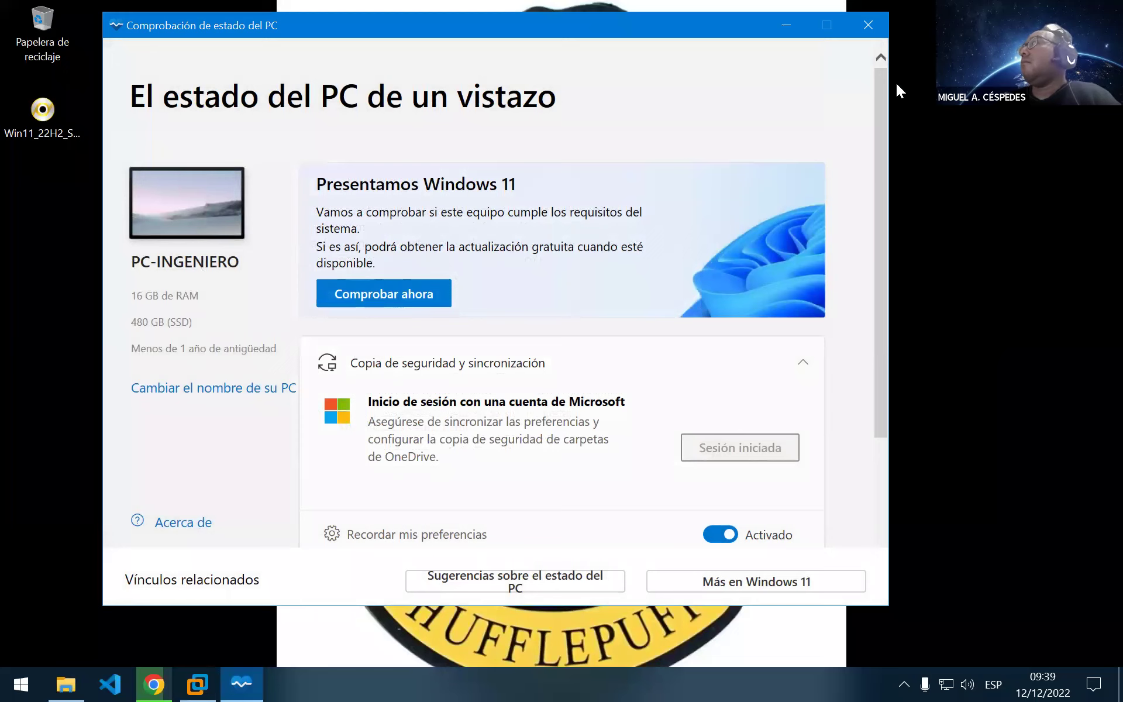
{"action": "left_click", "coordinate": [864, 30]}
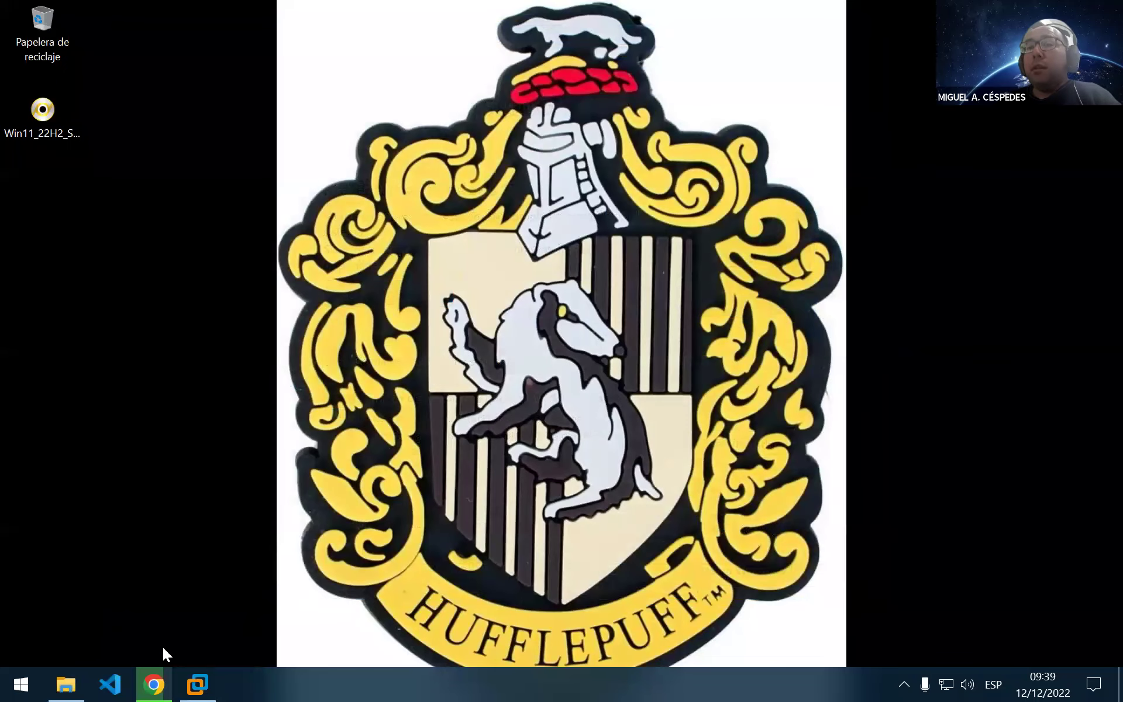
Step: Run Windows11InstallationAssistant from SISTEMA_W_11 as administrator
{"action": "left_click", "coordinate": [66, 684]}
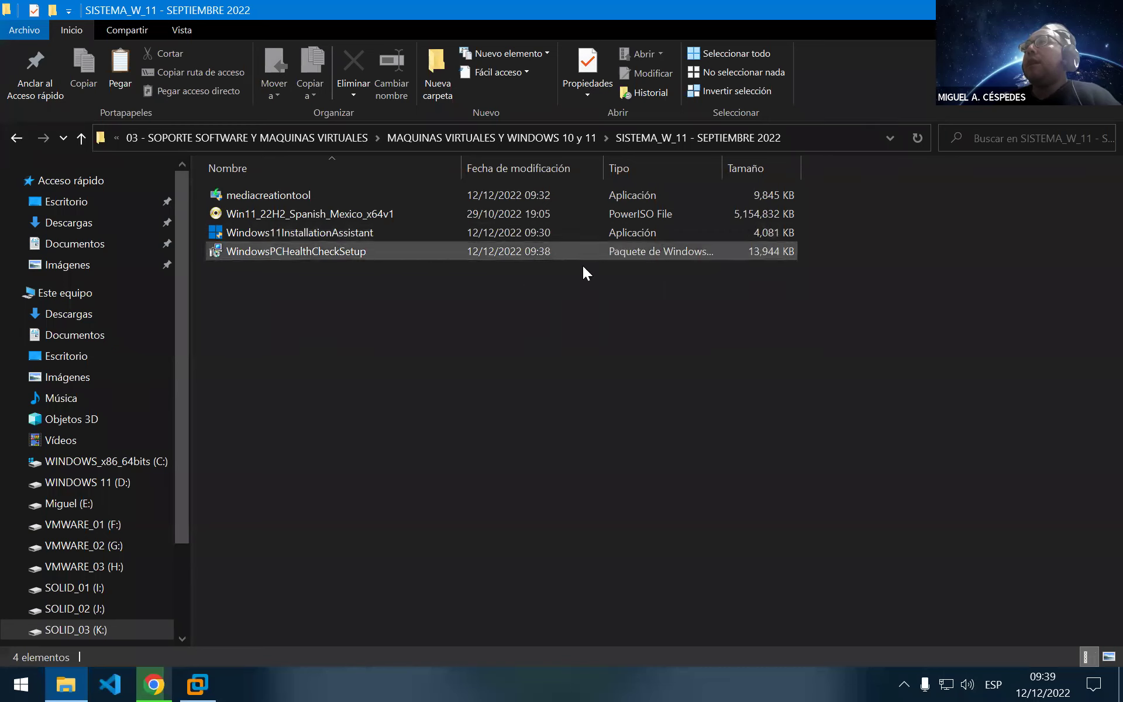
{"action": "left_click", "coordinate": [240, 232]}
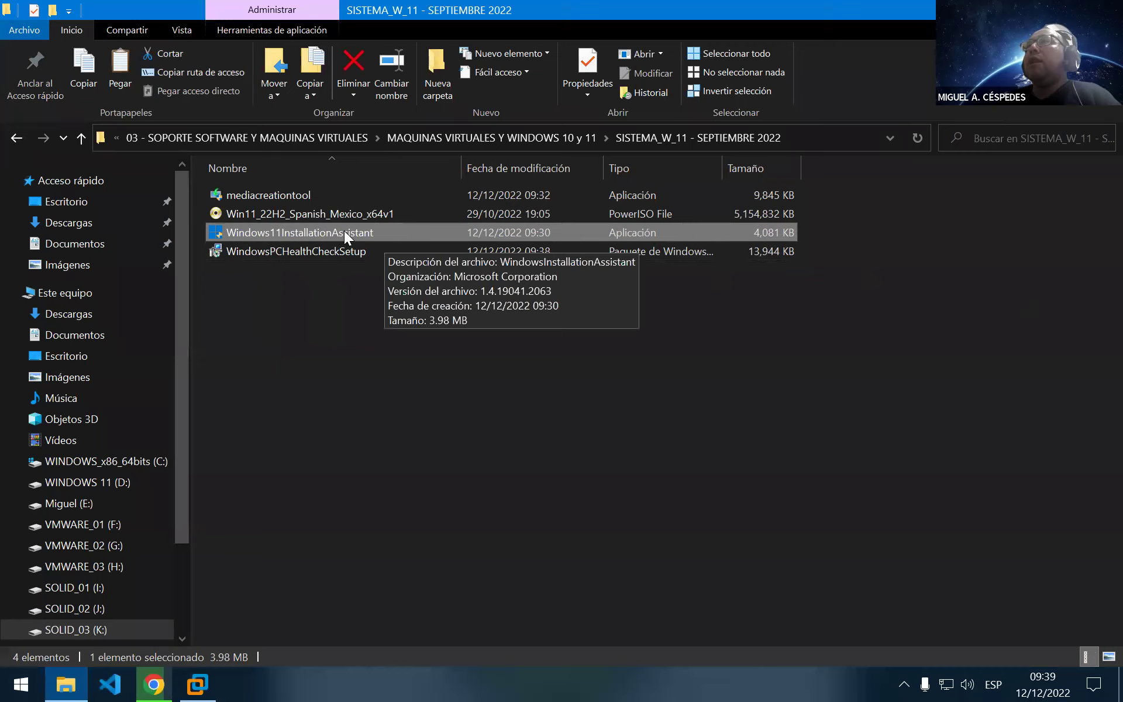
{"action": "right_click", "coordinate": [343, 232]}
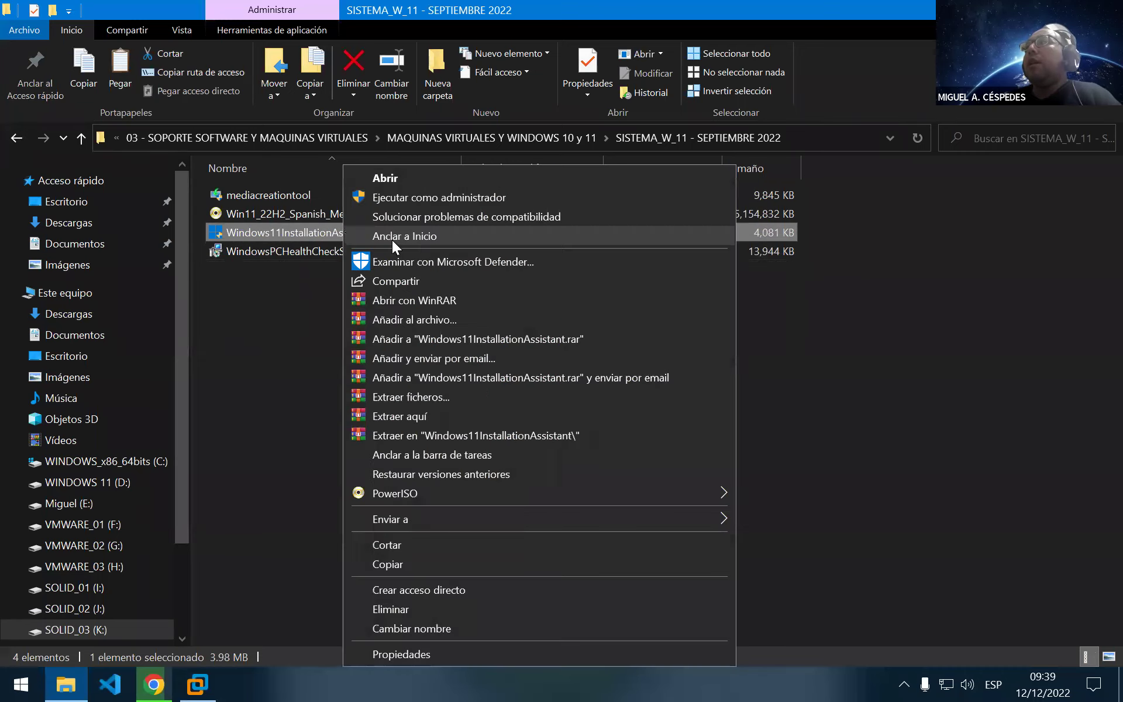
{"action": "left_click", "coordinate": [437, 201]}
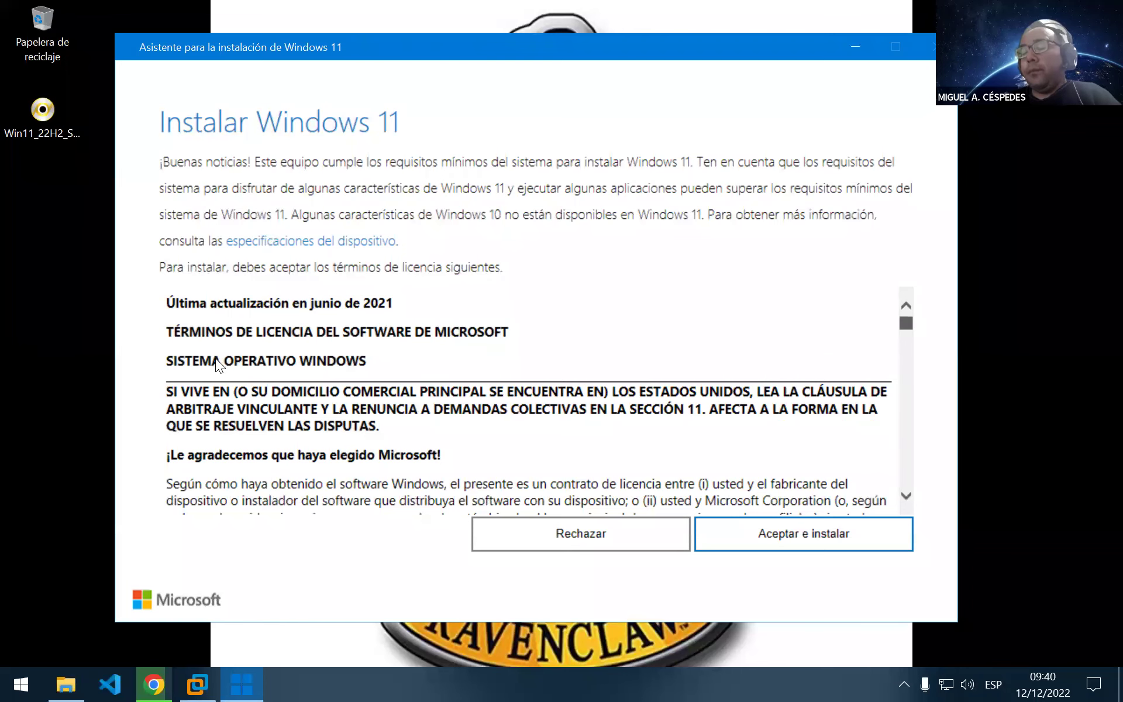
Step: Open a new File Explorer window showing Este equipo's drives
{"action": "scroll", "coordinate": [193, 347], "scroll_direction": "down", "scroll_amount": 10}
{"action": "key", "text": "super+e"}
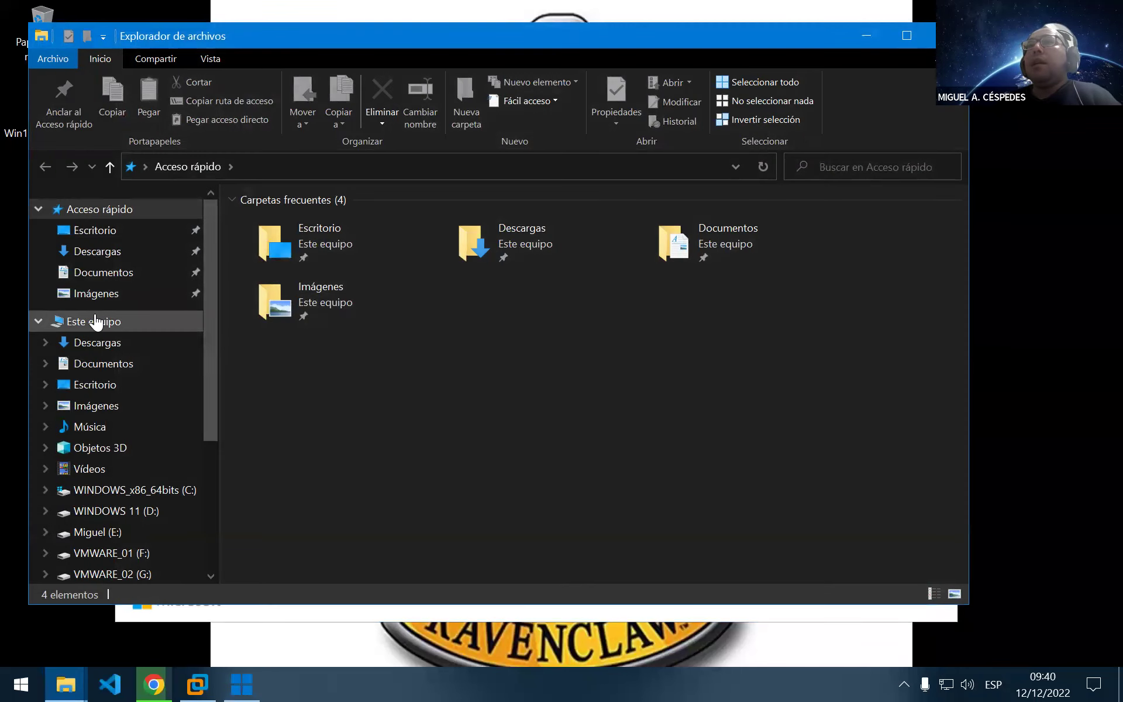
{"action": "left_click", "coordinate": [93, 322]}
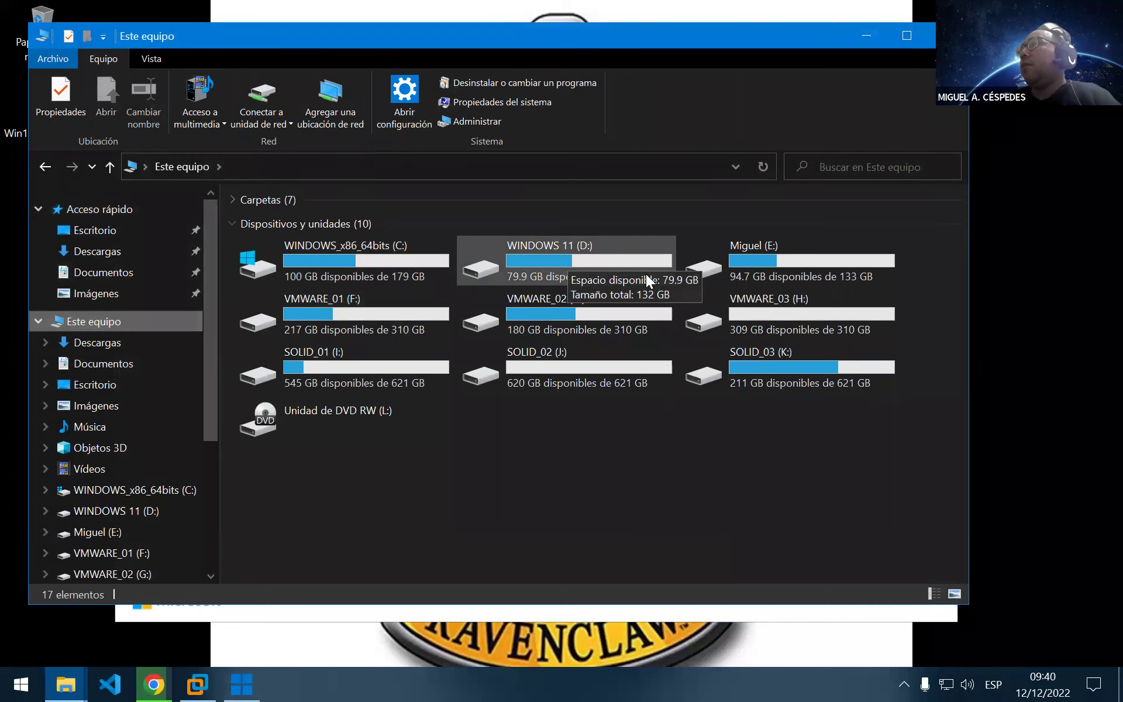
{"action": "left_click", "coordinate": [572, 270]}
{"action": "right_click", "coordinate": [572, 269]}
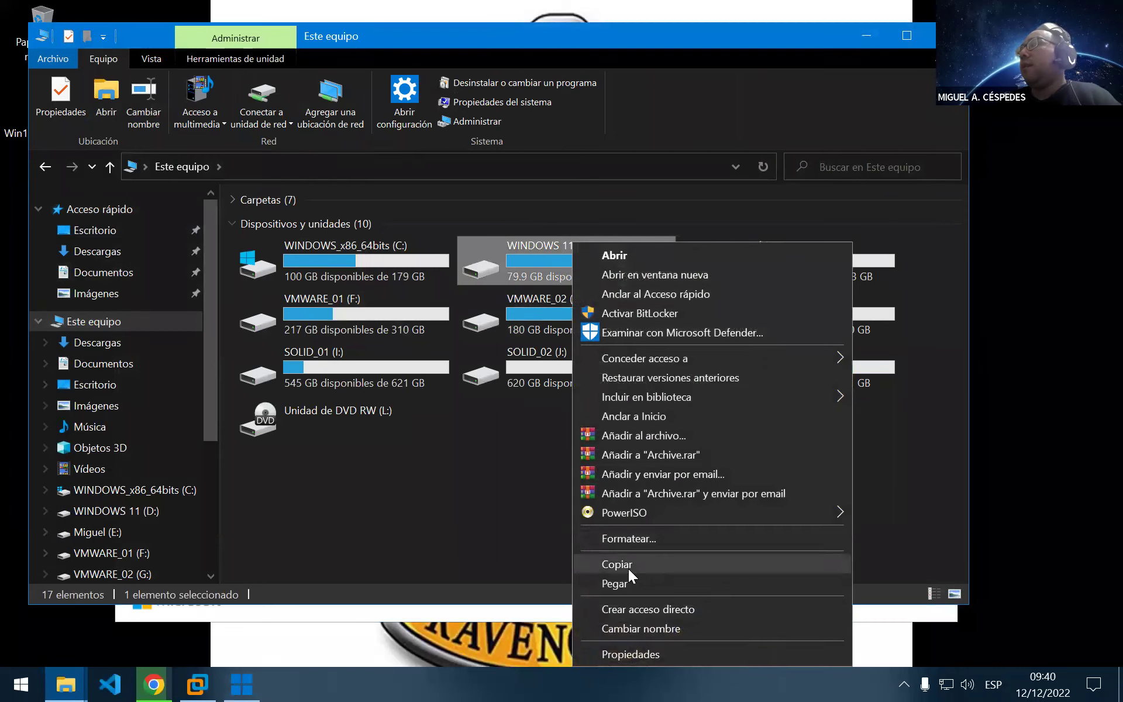
{"action": "left_click", "coordinate": [641, 653]}
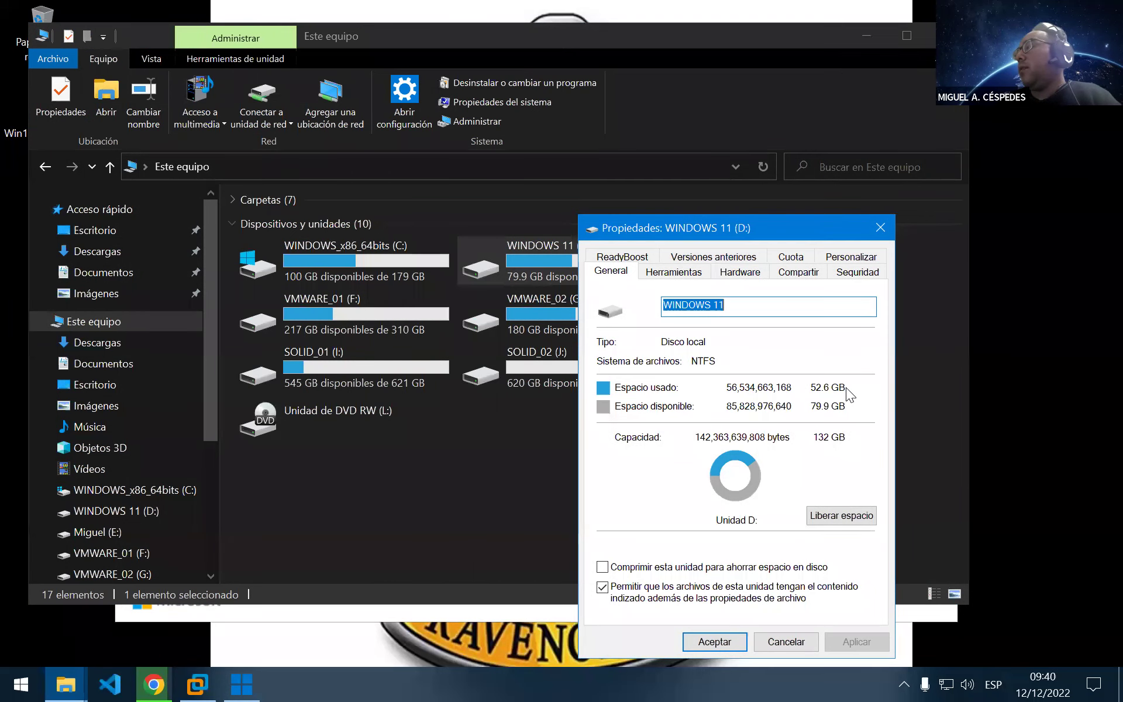
{"action": "left_click", "coordinate": [853, 516]}
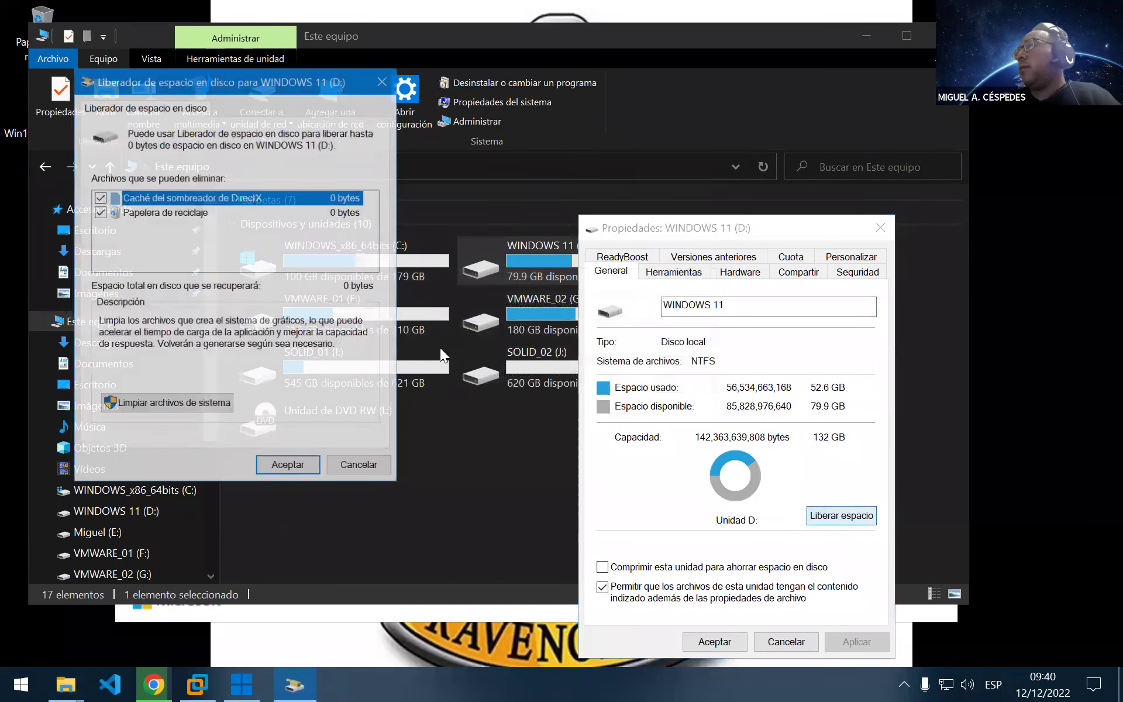
{"action": "left_click", "coordinate": [168, 402]}
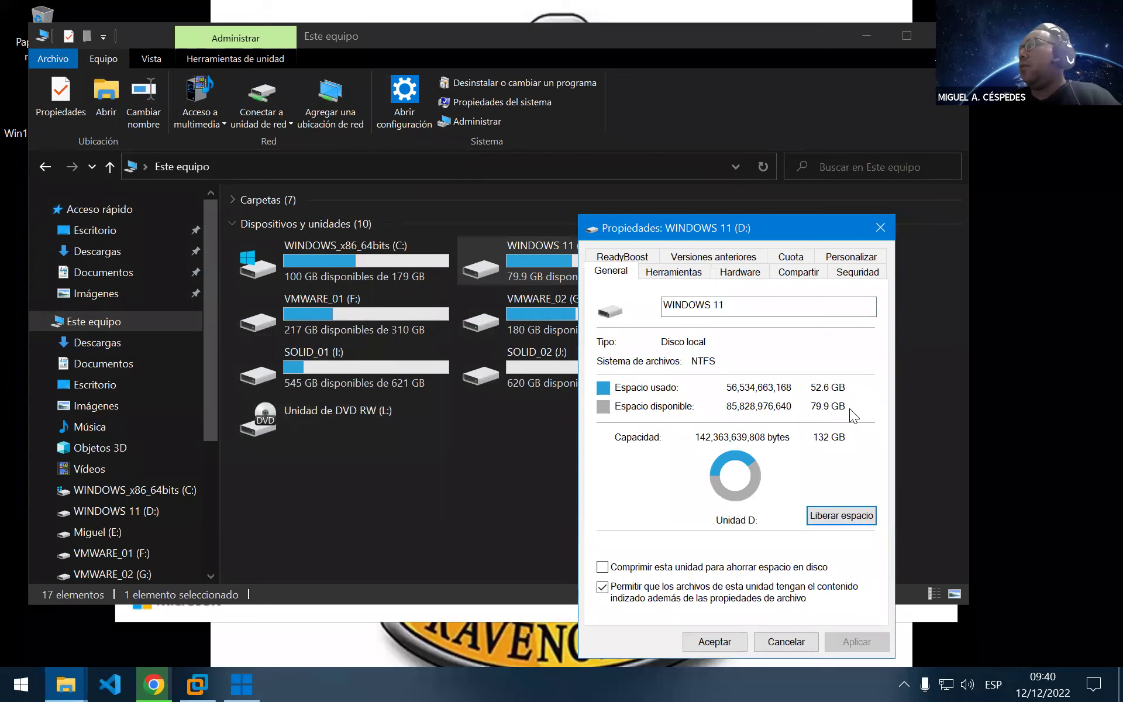
{"action": "left_click", "coordinate": [716, 642]}
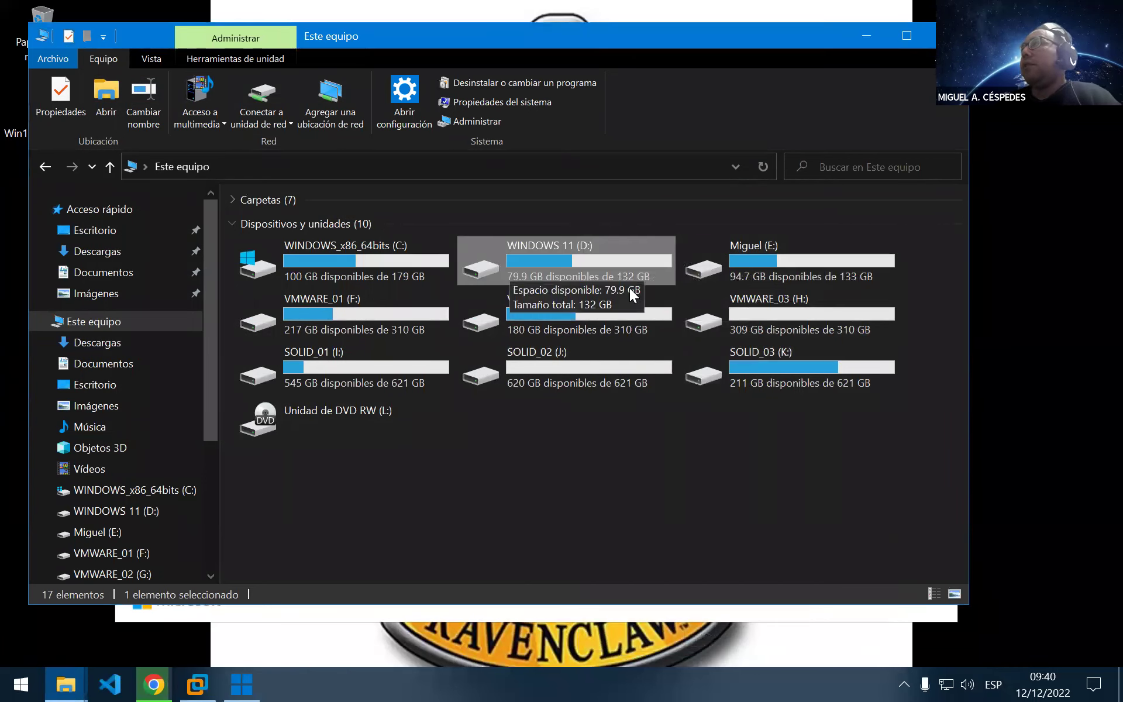
{"action": "right_click", "coordinate": [558, 249]}
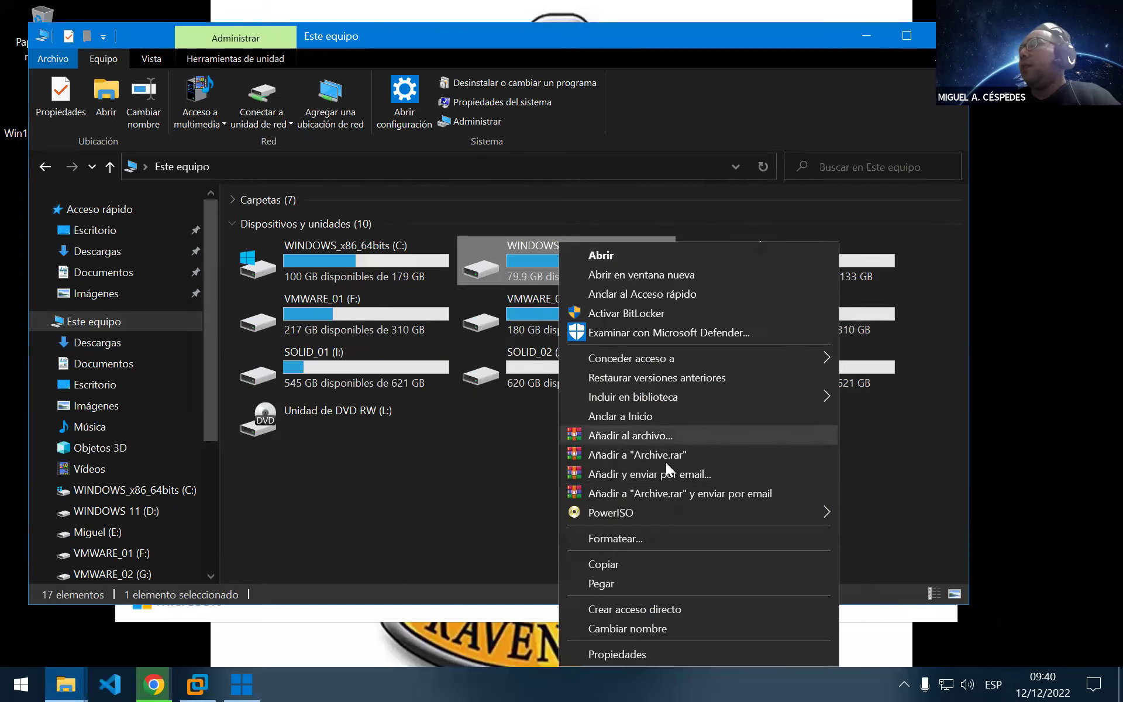
{"action": "left_click", "coordinate": [666, 647]}
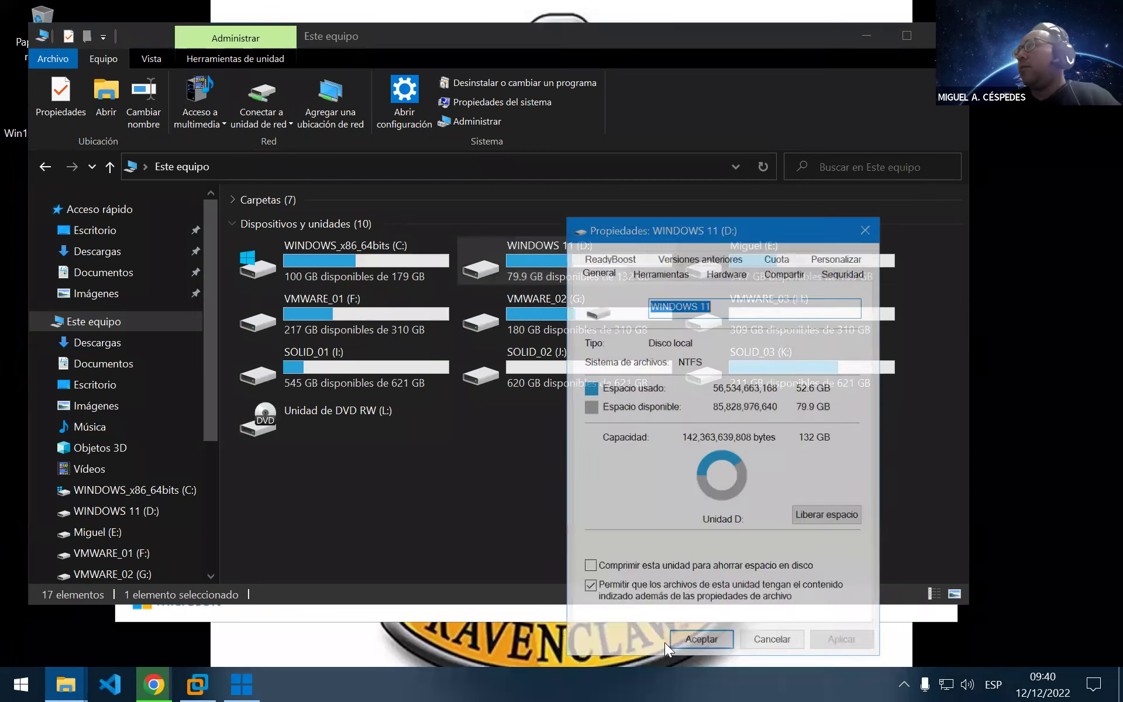
{"action": "left_click", "coordinate": [866, 227]}
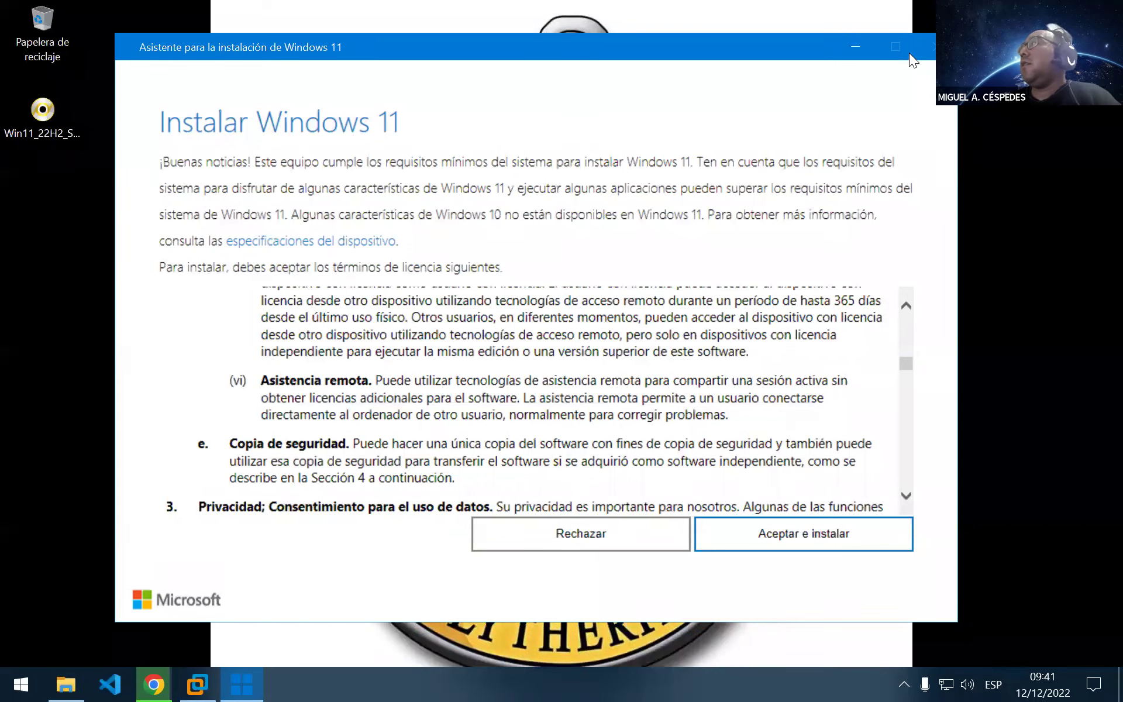
Step: Decline the assistant's license and permanently delete the Windows 11 ISO from the desktop
{"action": "left_click", "coordinate": [610, 540]}
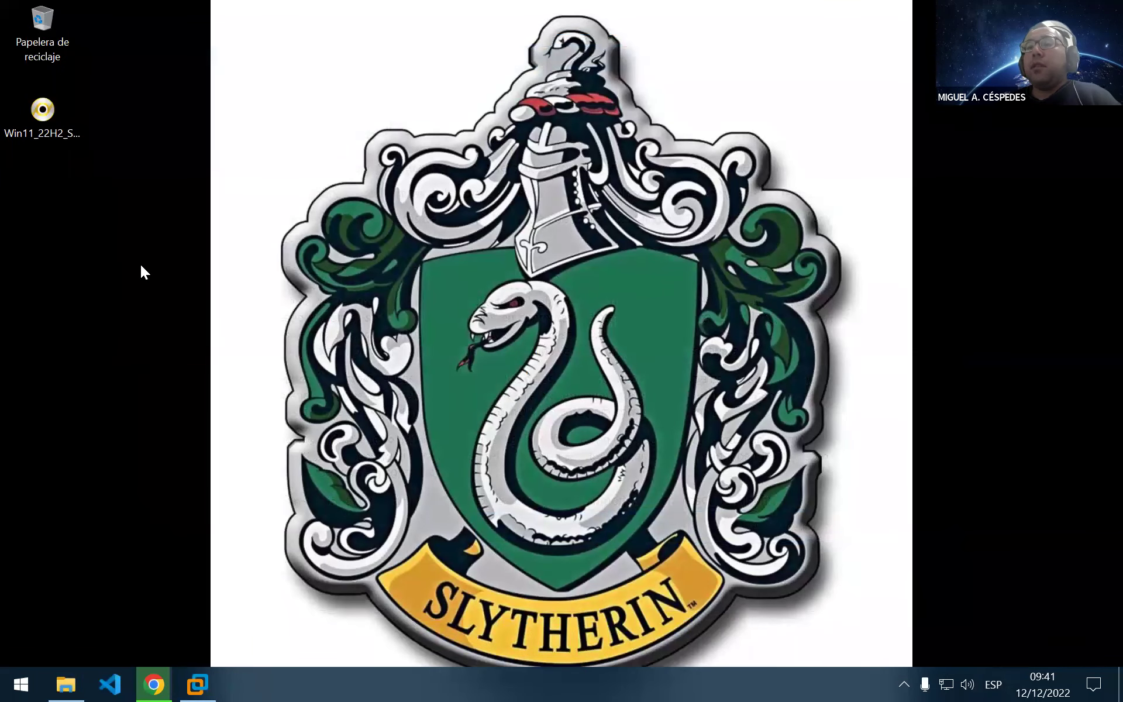
{"action": "left_click", "coordinate": [49, 134]}
{"action": "key", "text": "shift+Delete"}
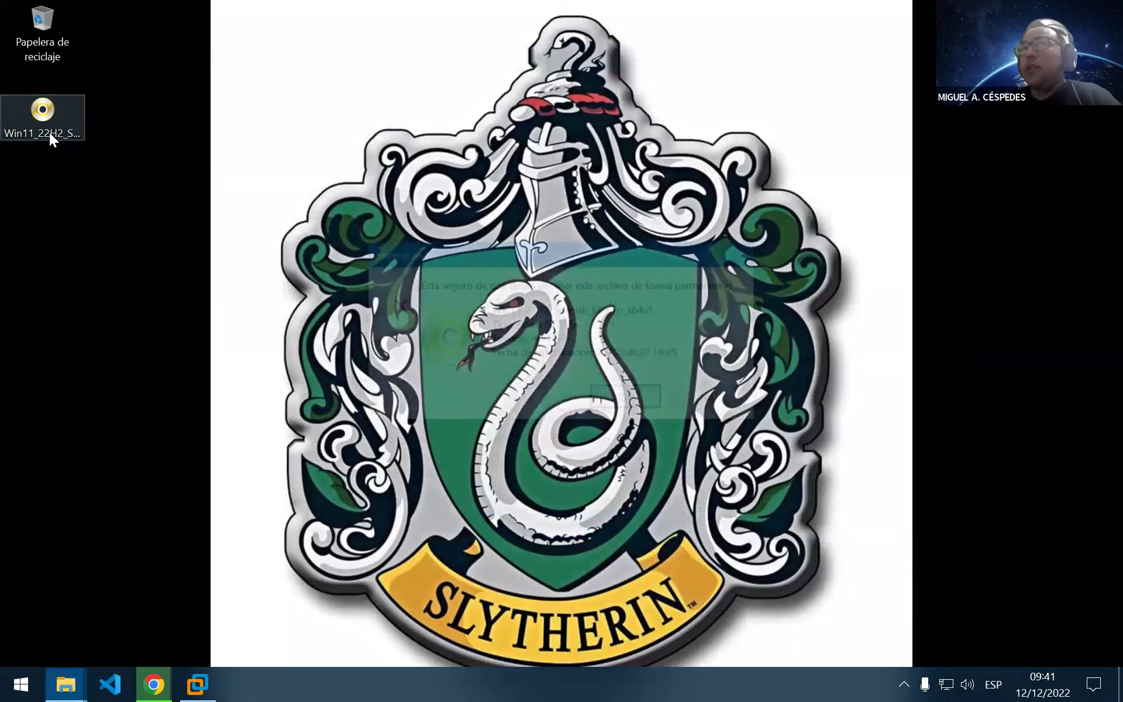
{"action": "key", "text": "Return"}
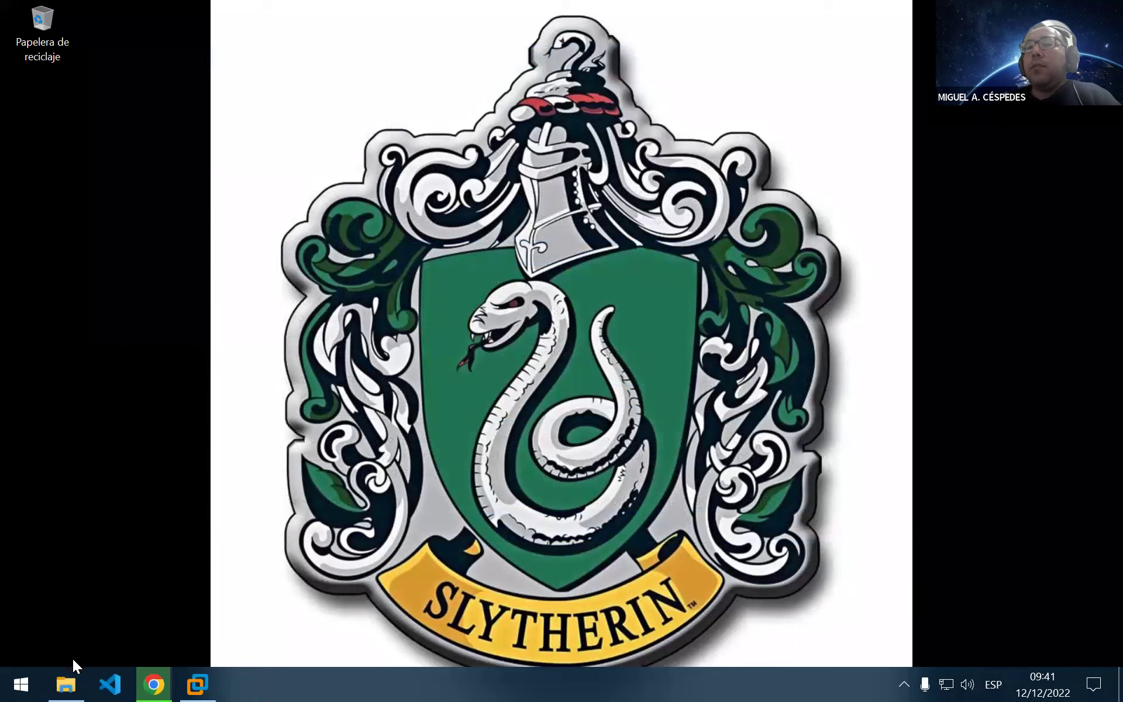
Step: Select the Win11_22H2 ISO in SISTEMA_W_11, then return to Chrome's downloads page
{"action": "left_click", "coordinate": [66, 680]}
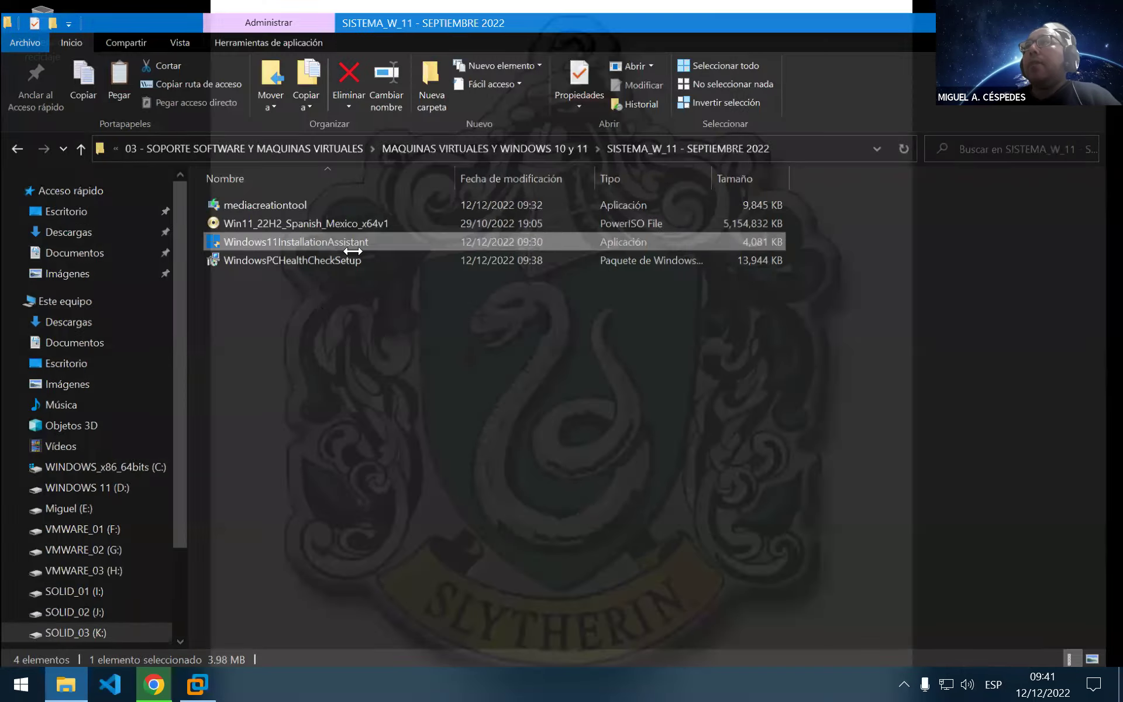
{"action": "left_click", "coordinate": [359, 214]}
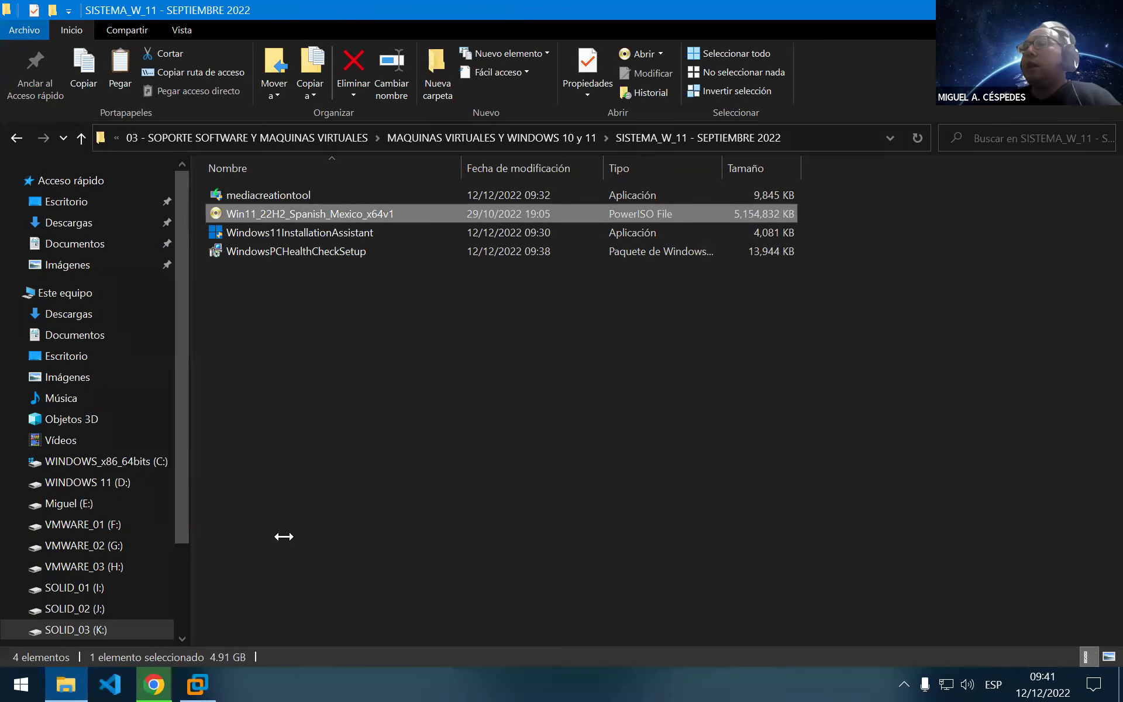
{"action": "mouse_move", "coordinate": [161, 677]}
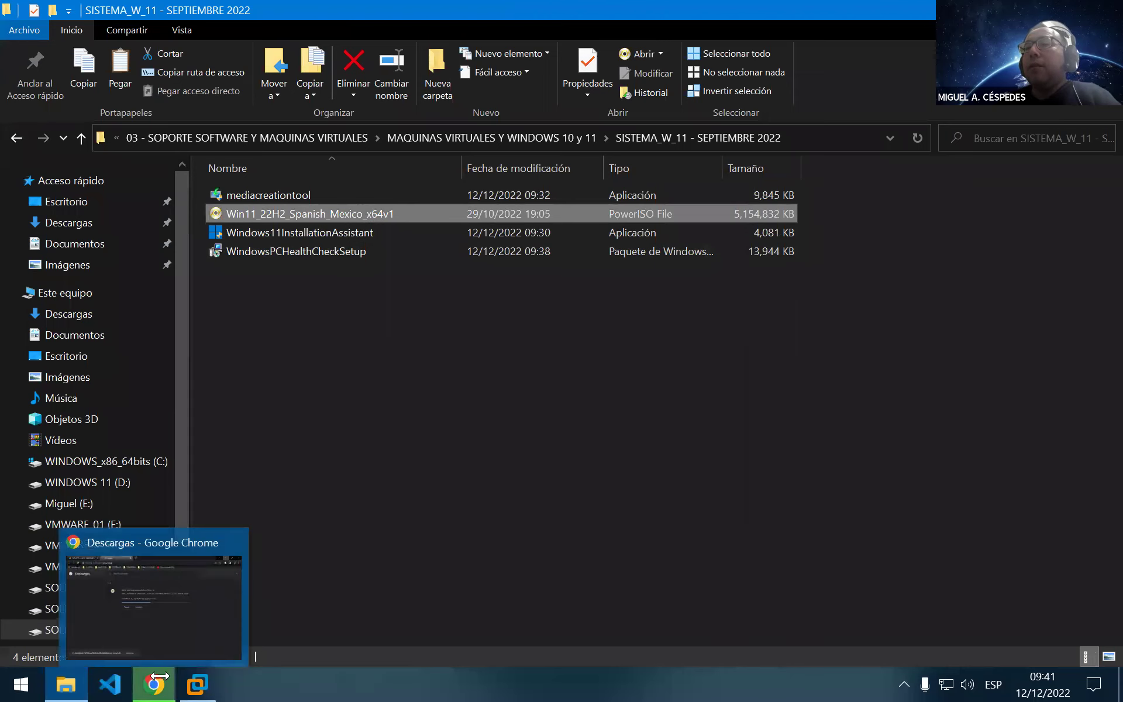
{"action": "left_click", "coordinate": [160, 609]}
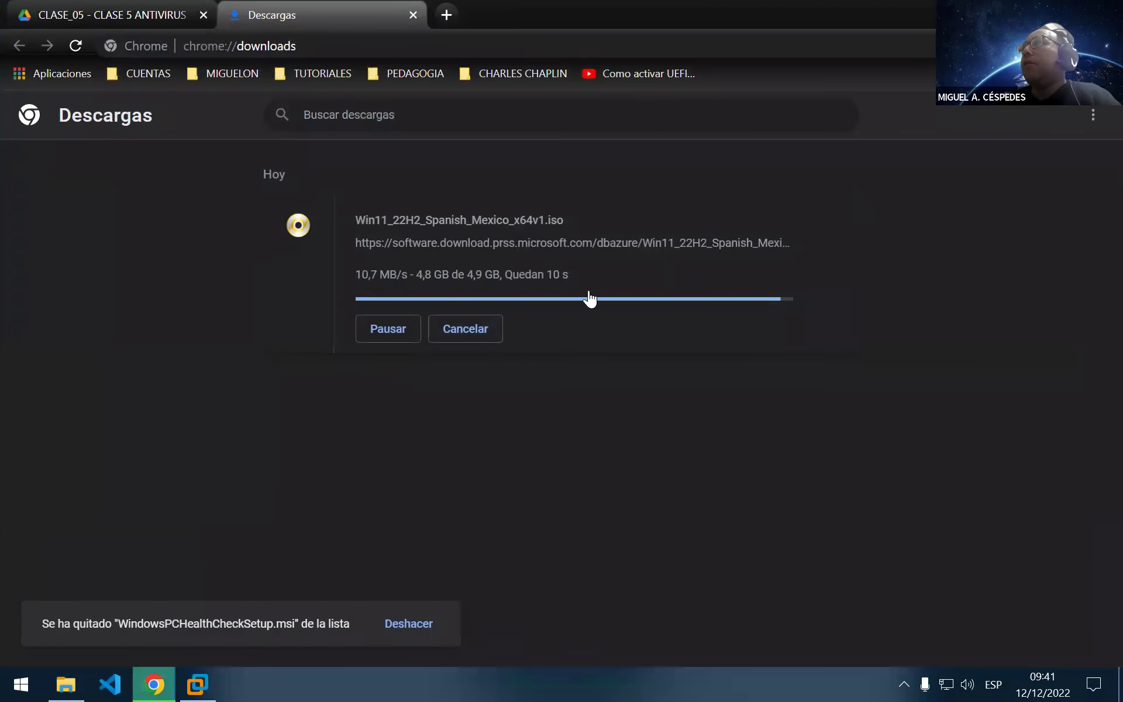
Step: Cancel the Windows 11 ISO upload in the Drive folder and dismiss the upload panel
{"action": "key", "text": "ctrl+Tab"}
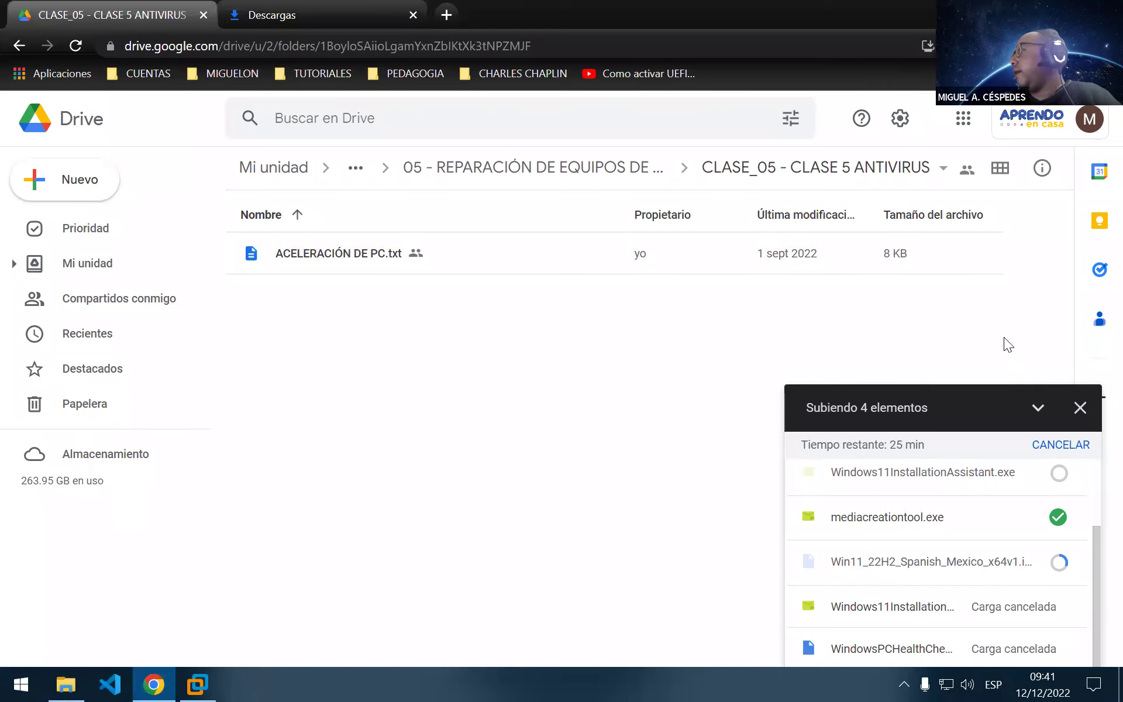
{"action": "left_click", "coordinate": [1056, 562]}
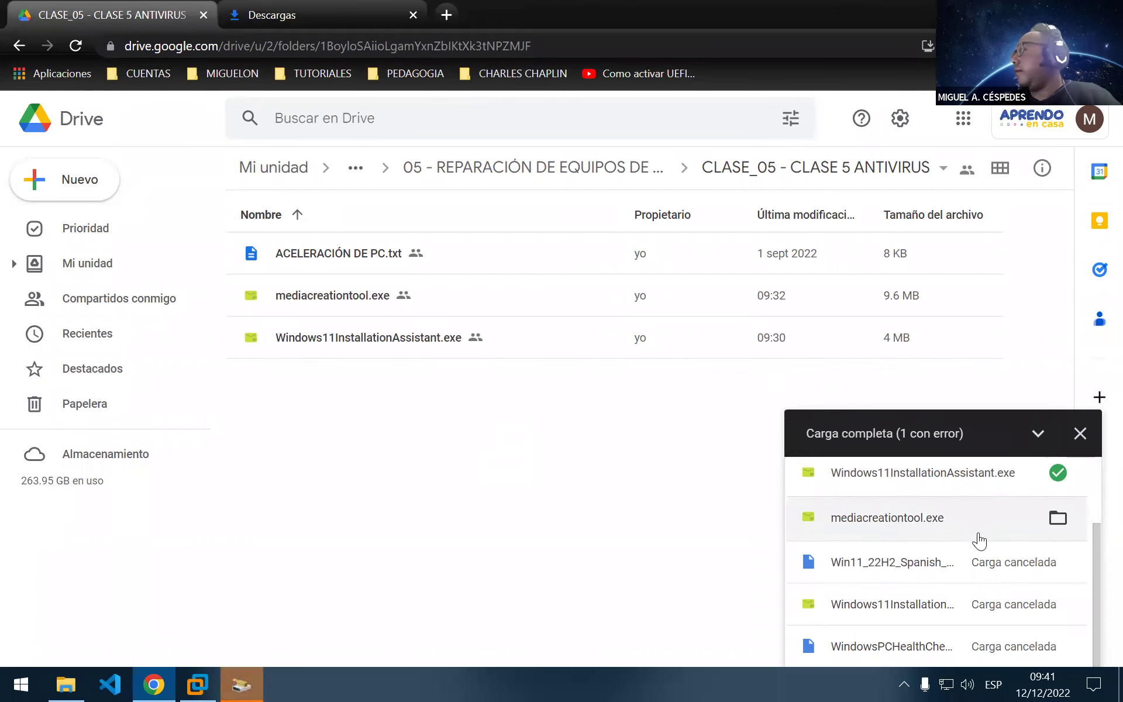
{"action": "scroll", "coordinate": [930, 515], "scroll_direction": "up", "scroll_amount": 2}
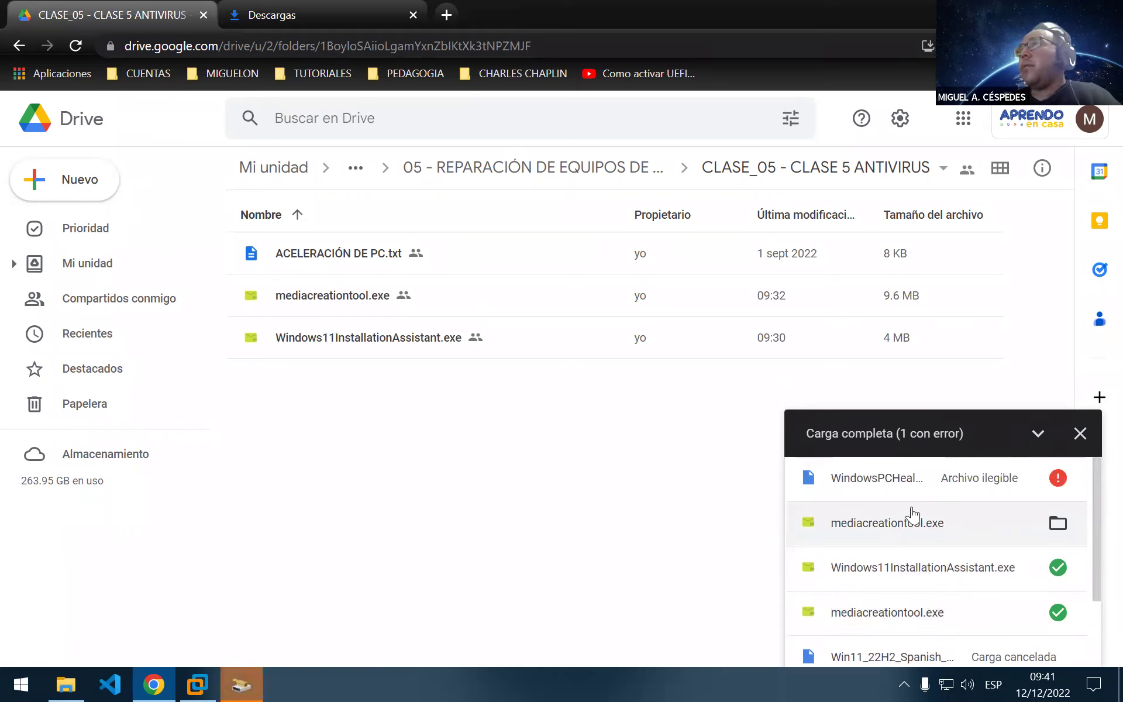
{"action": "left_click", "coordinate": [1080, 433]}
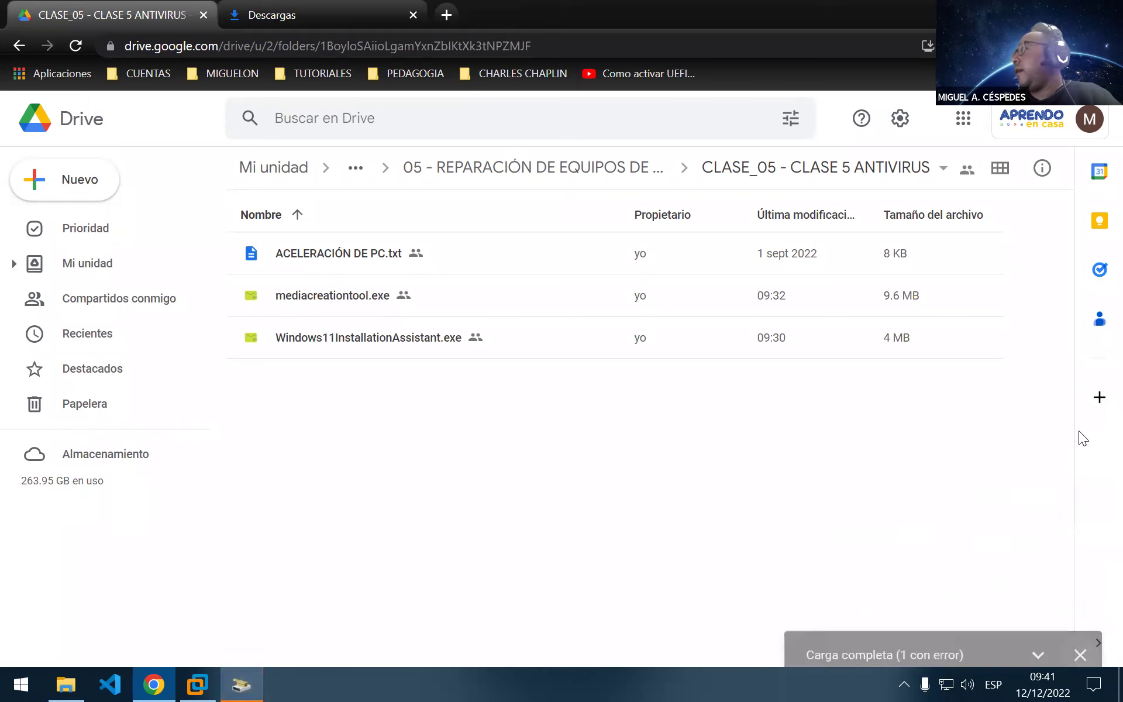
Step: Upload WindowsPCHealthCheckSetup.msi to Drive and include previous Windows installations in Disk Cleanup
{"action": "double_click", "coordinate": [772, 15]}
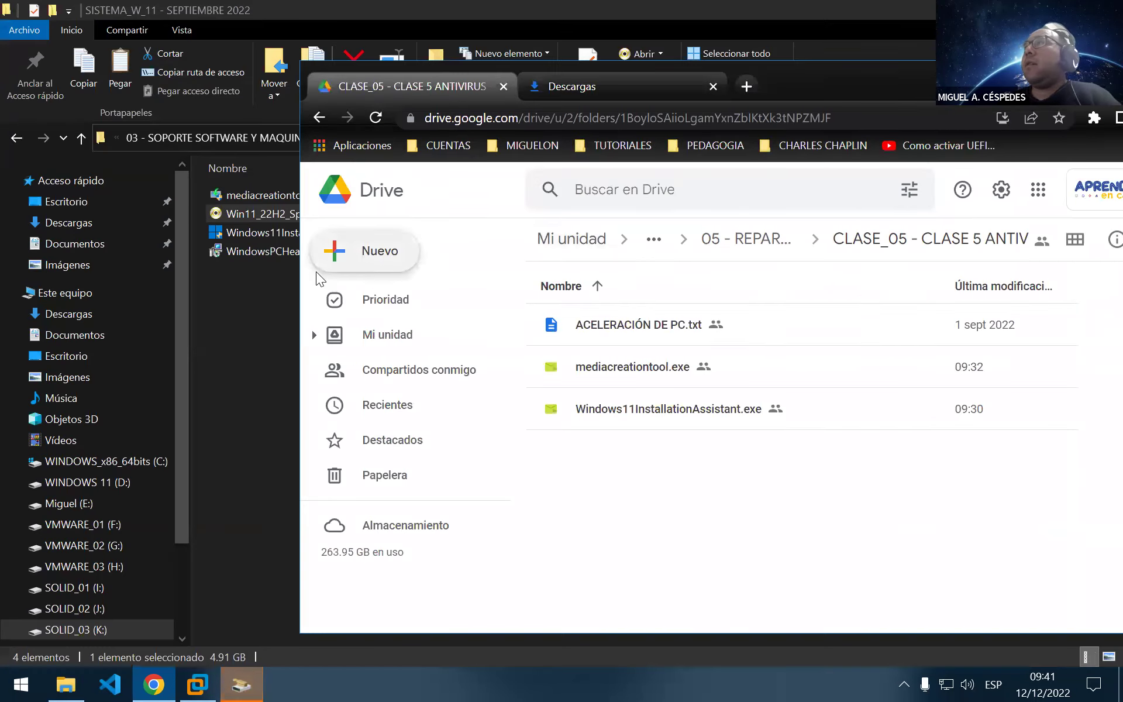
{"action": "left_click_drag", "start_coordinate": [282, 255], "coordinate": [650, 471]}
{"action": "left_click", "coordinate": [190, 387]}
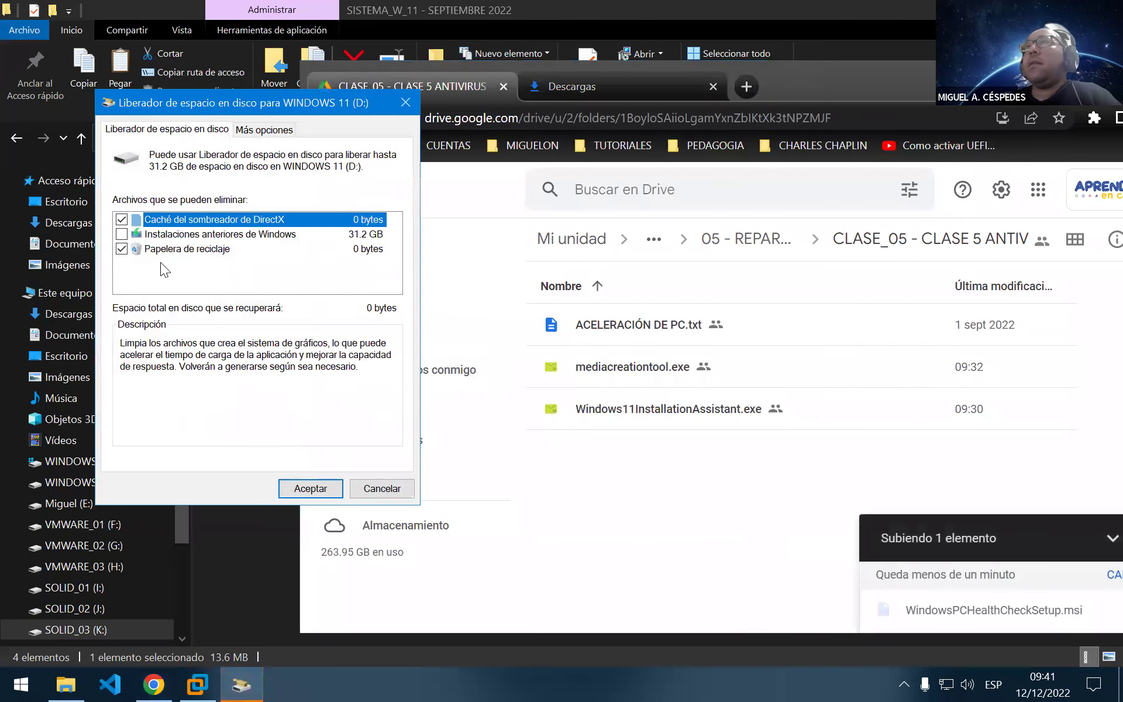
{"action": "left_click", "coordinate": [122, 235]}
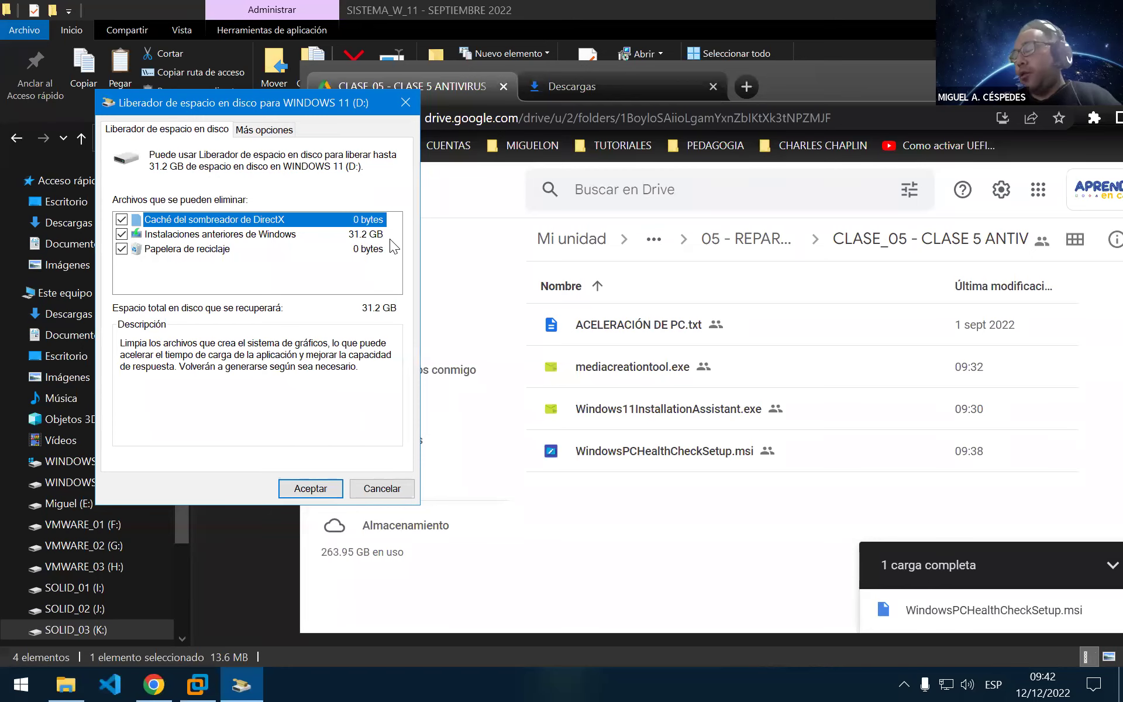
Step: Maximize the Drive window, dismiss the completed upload panel, and return to Disk Cleanup
{"action": "left_click", "coordinate": [877, 183]}
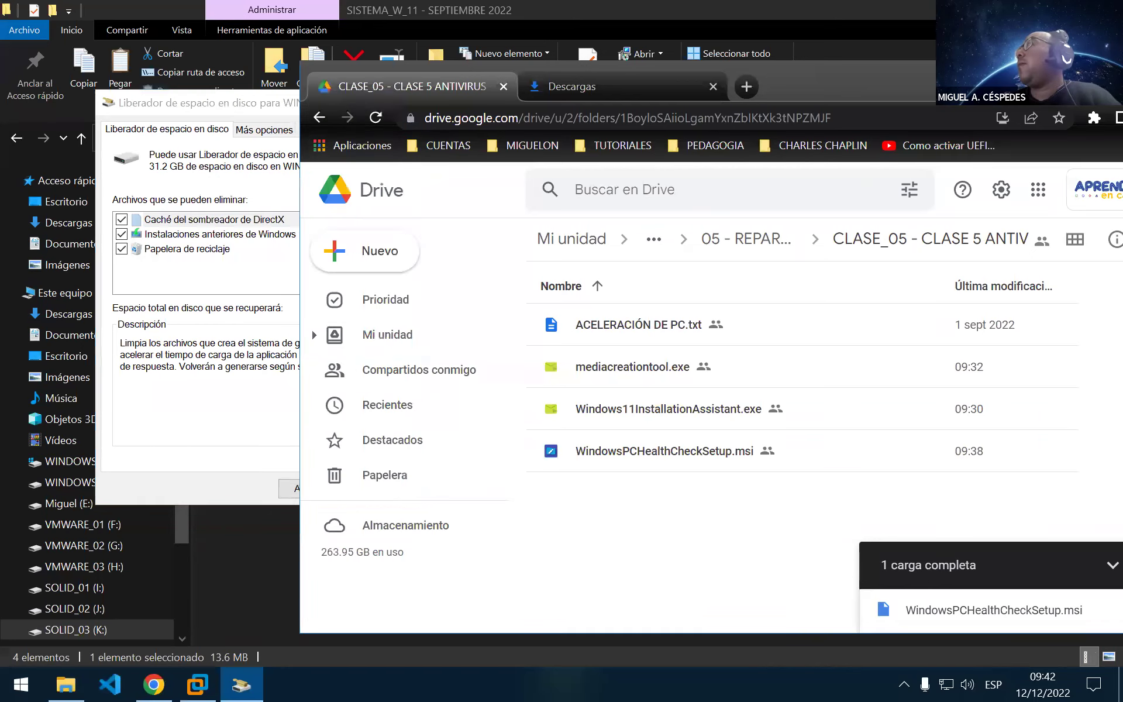
{"action": "double_click", "coordinate": [847, 86]}
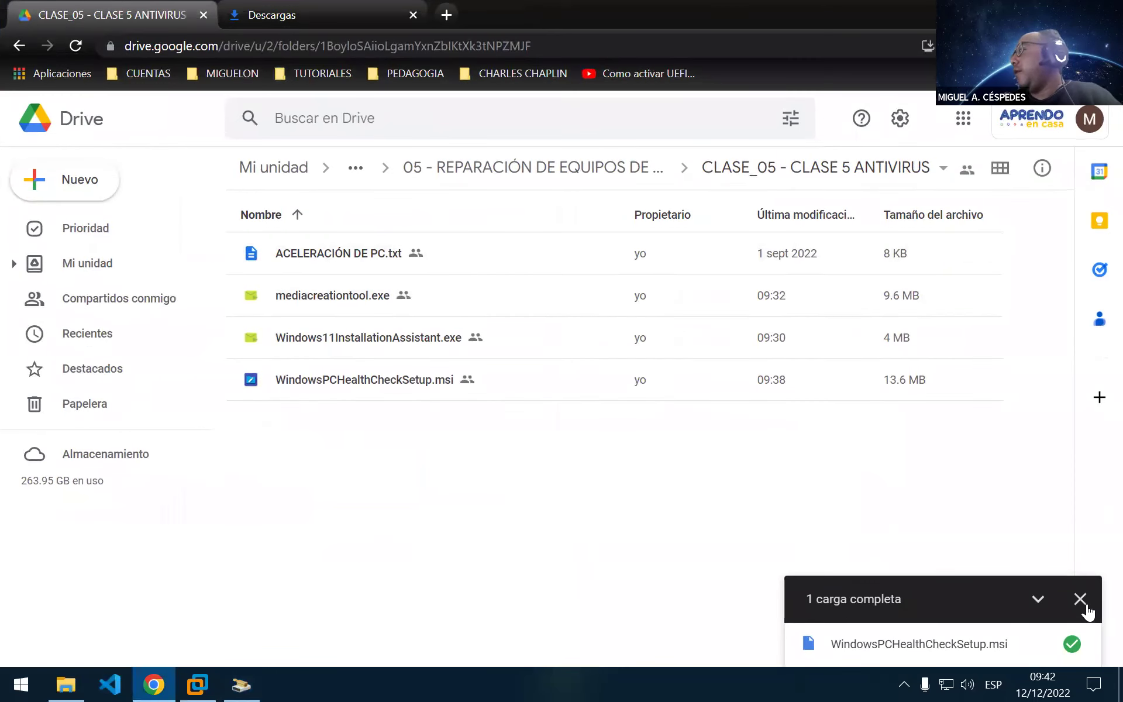
{"action": "left_click", "coordinate": [1080, 599]}
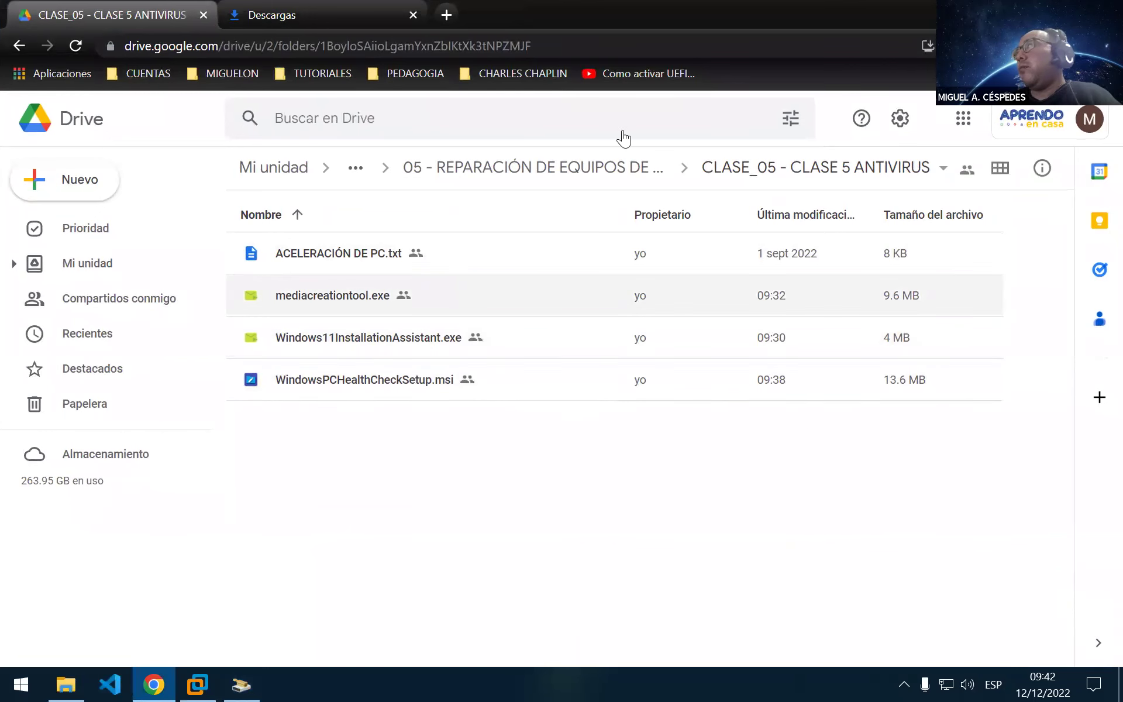
{"action": "key", "text": "alt+Tab"}
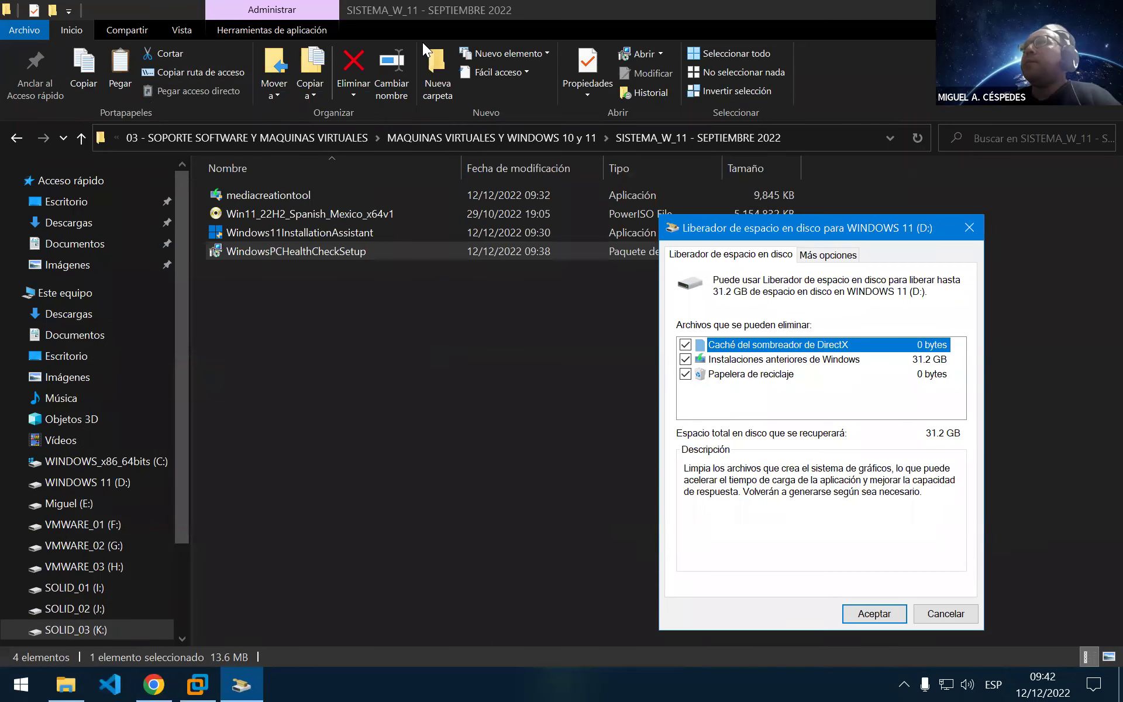
Step: Permanently delete the Windows 11 ISO from the SISTEMA_W_11 folder
{"action": "double_click", "coordinate": [422, 10]}
{"action": "left_click", "coordinate": [421, 275]}
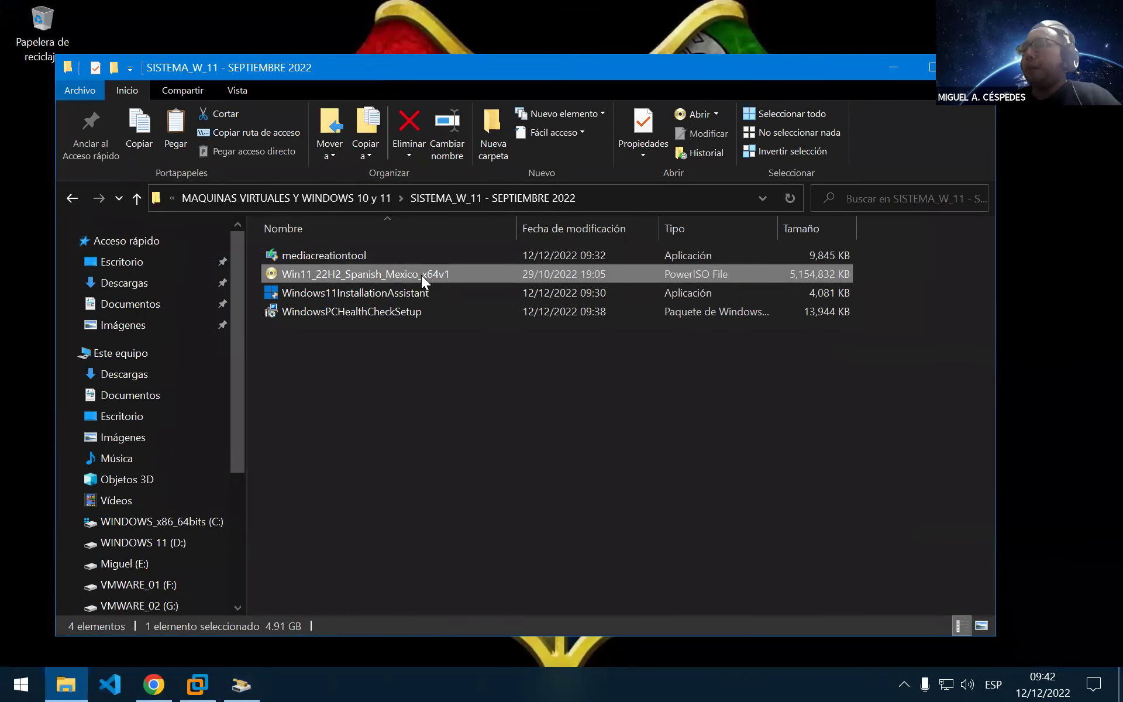
{"action": "key", "text": "shift+Delete"}
{"action": "key", "text": "Return"}
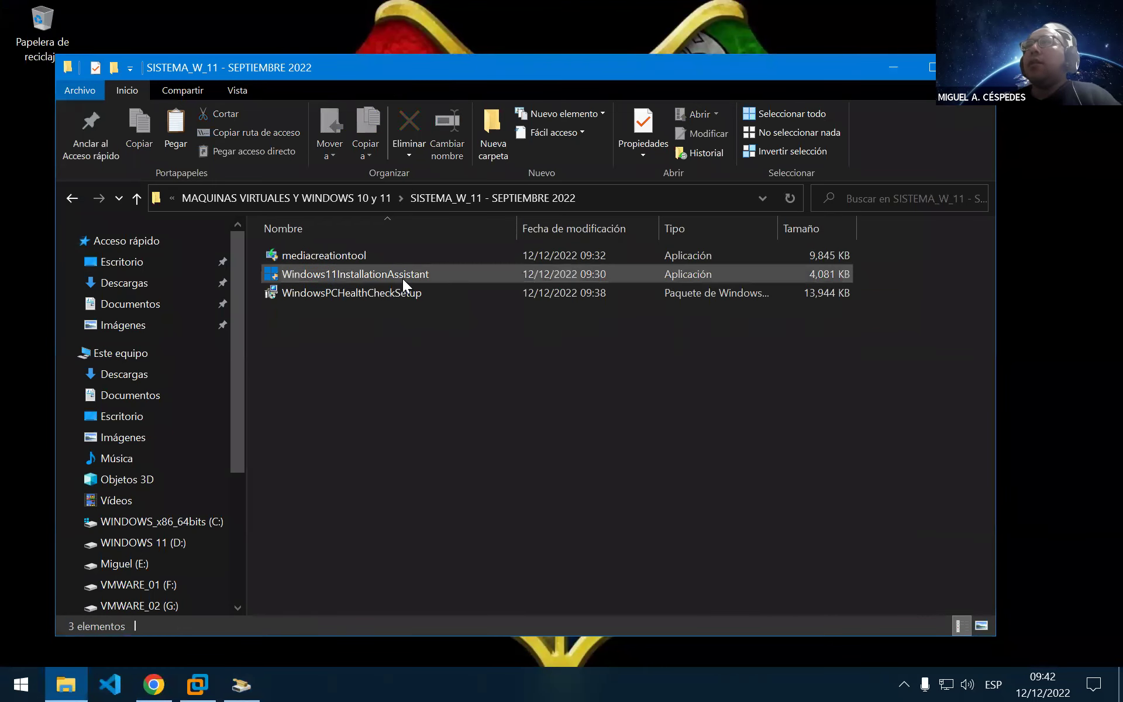
Step: Move the ISO from Descargas to the desktop, then copy it into SISTEMA_W_11
{"action": "key", "text": "super+e"}
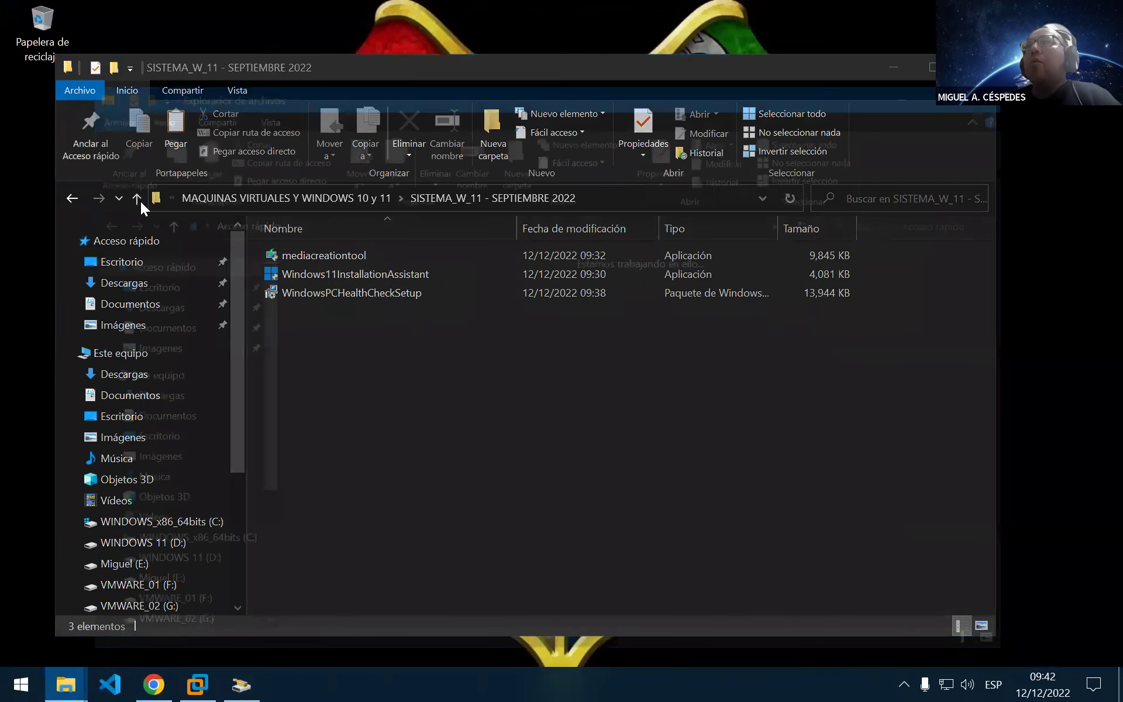
{"action": "left_click", "coordinate": [144, 306]}
{"action": "left_click_drag", "start_coordinate": [322, 299], "coordinate": [13, 223]}
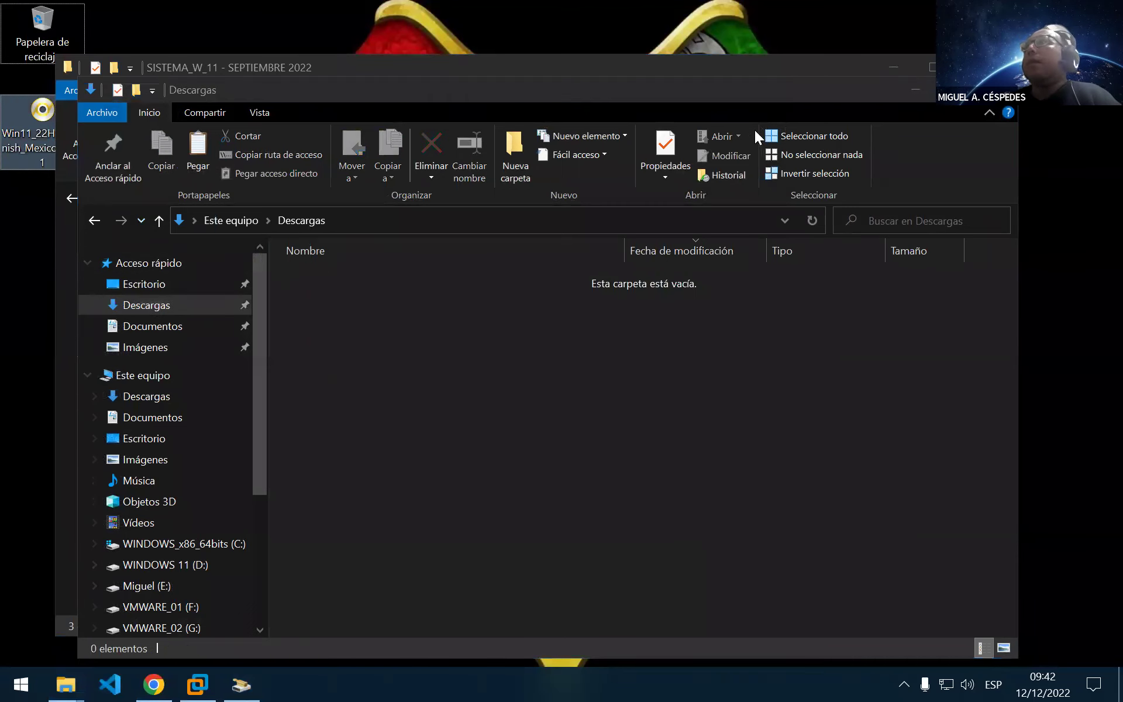
{"action": "key", "text": "ctrl+w"}
{"action": "left_click_drag", "start_coordinate": [42, 112], "coordinate": [378, 345]}
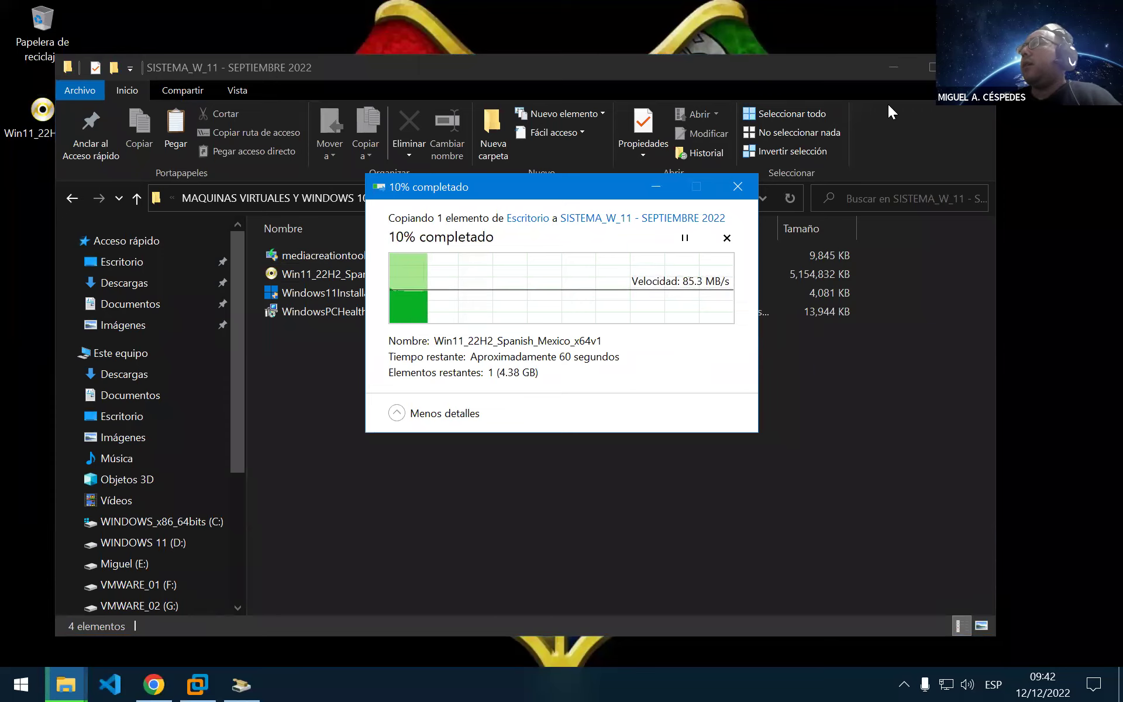
Step: Move the copy progress and Disk Cleanup dialogs aside and open Este equipo in Explorer
{"action": "left_click", "coordinate": [973, 68]}
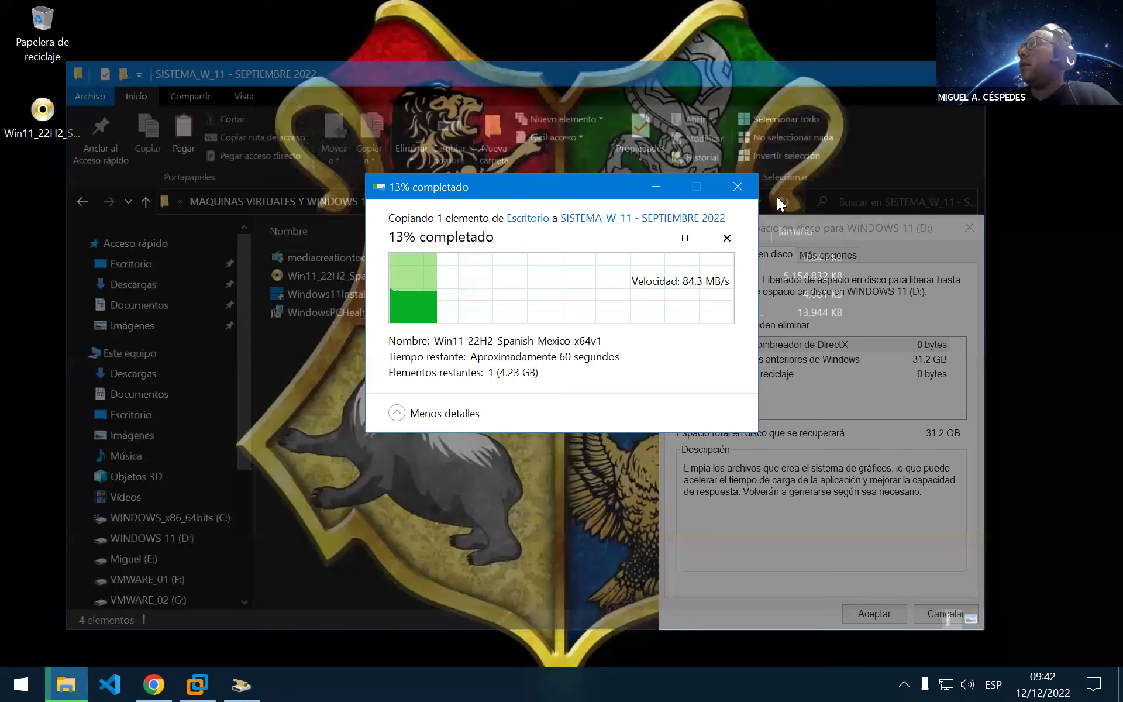
{"action": "left_click_drag", "start_coordinate": [557, 186], "coordinate": [970, 36]}
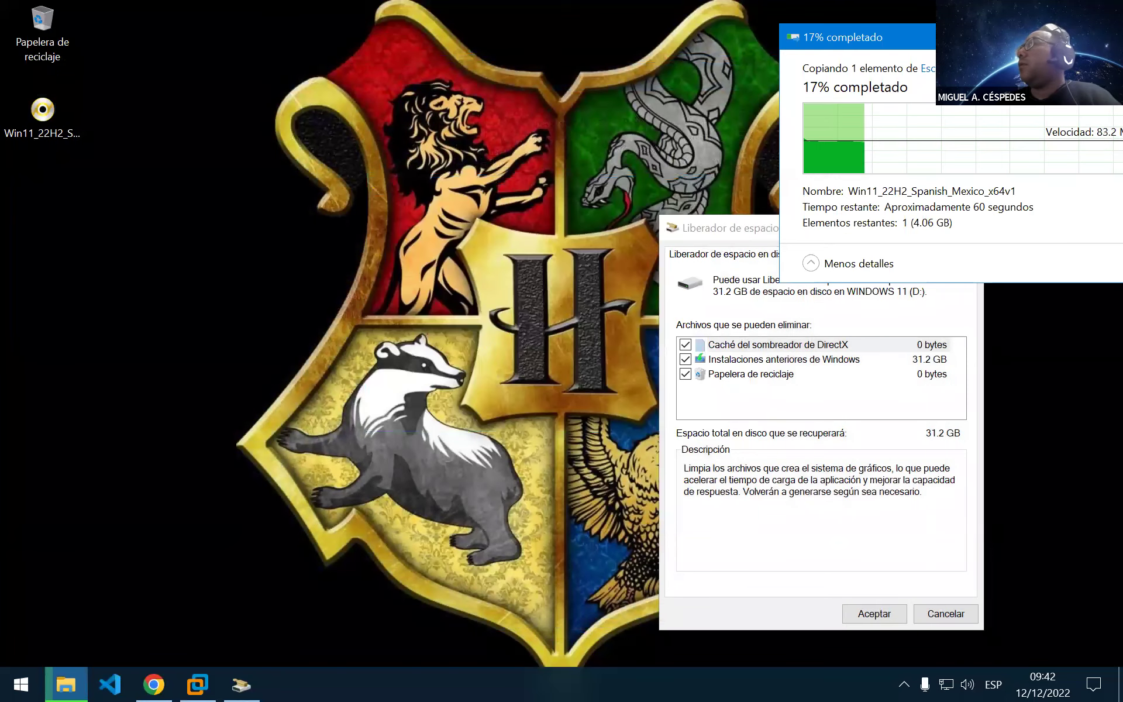
{"action": "left_click", "coordinate": [868, 220]}
{"action": "left_click_drag", "start_coordinate": [856, 215], "coordinate": [926, 53]}
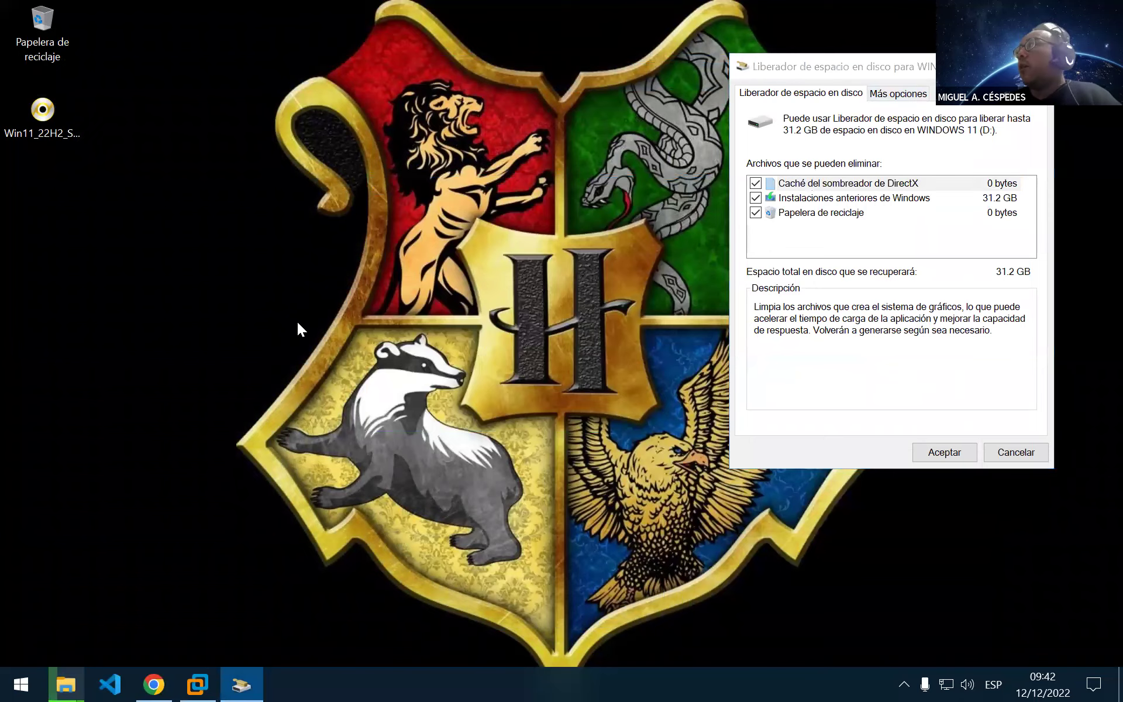
{"action": "key", "text": "super+e"}
{"action": "left_click", "coordinate": [106, 357]}
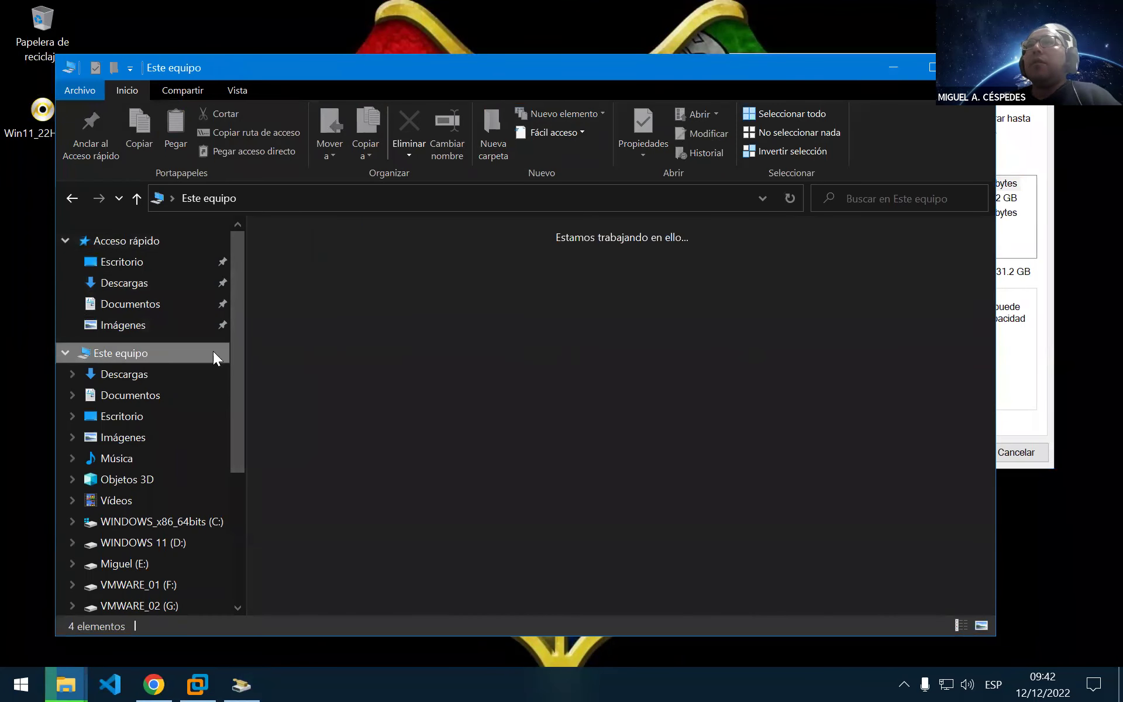
Step: Open the WINDOWS 11 (D:) drive properties and move them aside
{"action": "right_click", "coordinate": [562, 305]}
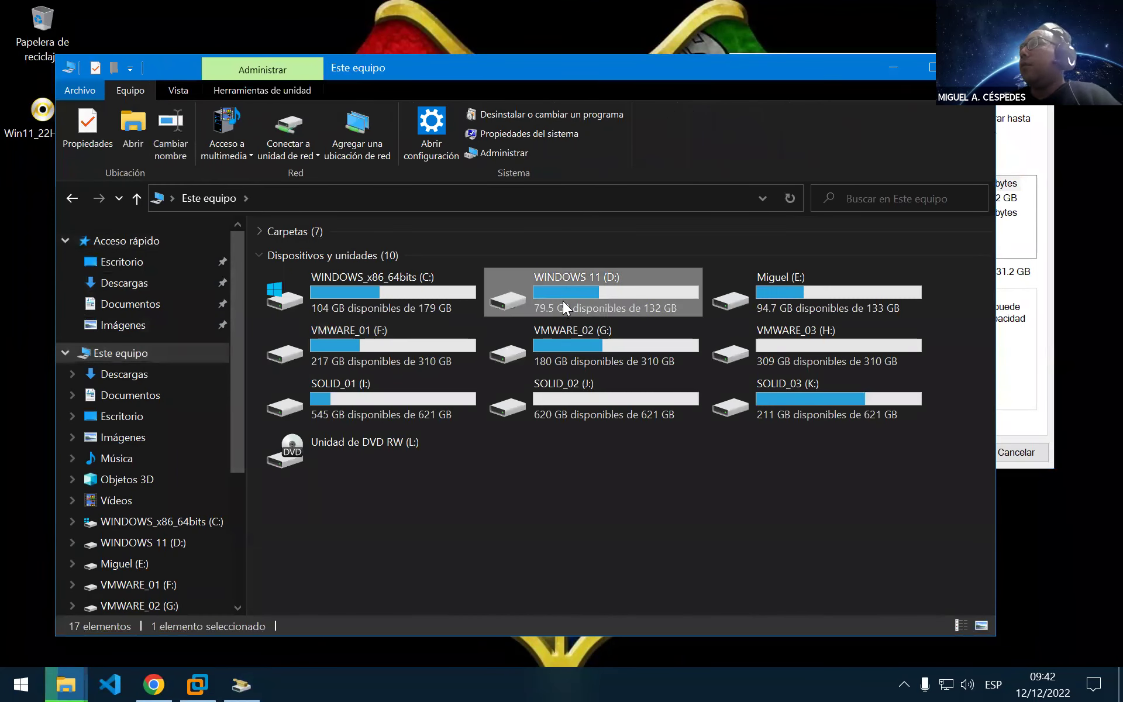
{"action": "left_click", "coordinate": [594, 648]}
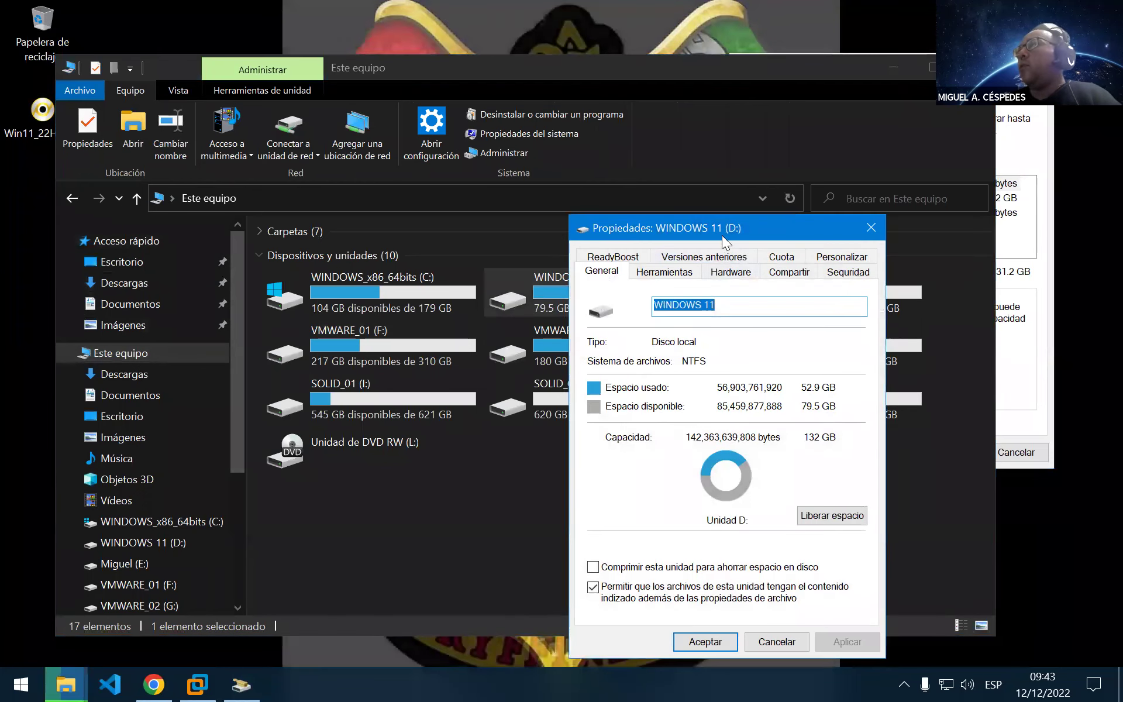
{"action": "left_click_drag", "start_coordinate": [721, 235], "coordinate": [340, 231]}
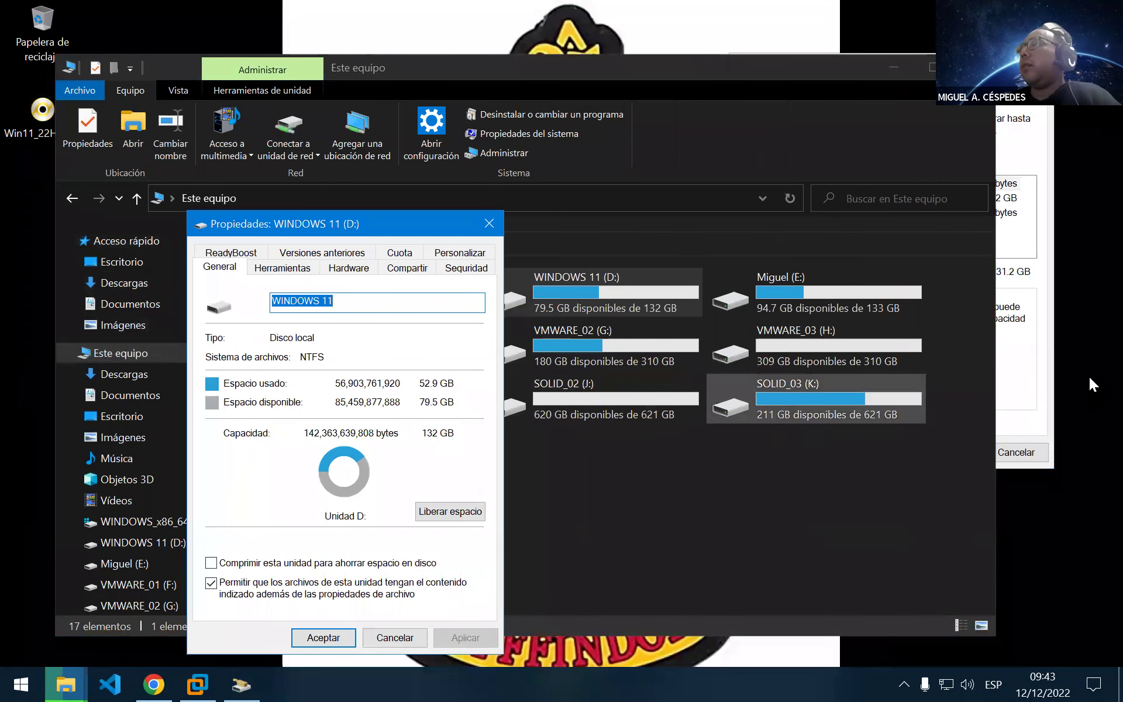
Step: Start Disk Cleanup on drive D, confirm permanent deletion, and move its progress aside
{"action": "left_click", "coordinate": [1051, 379]}
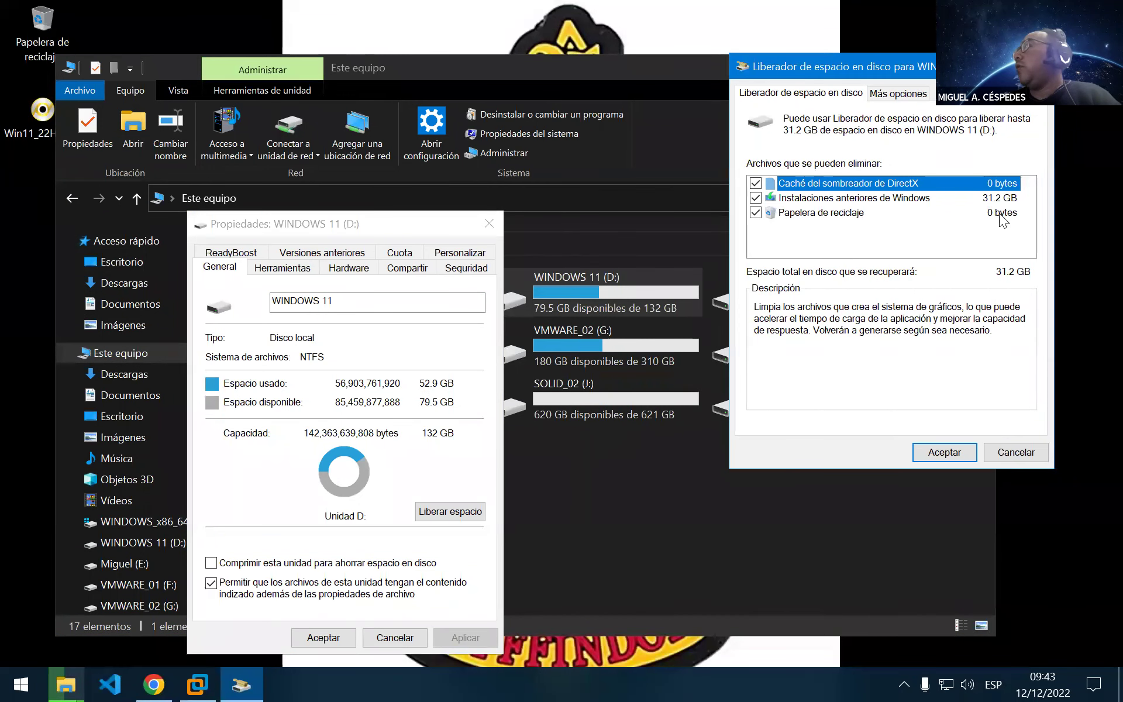
{"action": "left_click", "coordinate": [944, 461]}
{"action": "left_click", "coordinate": [570, 357]}
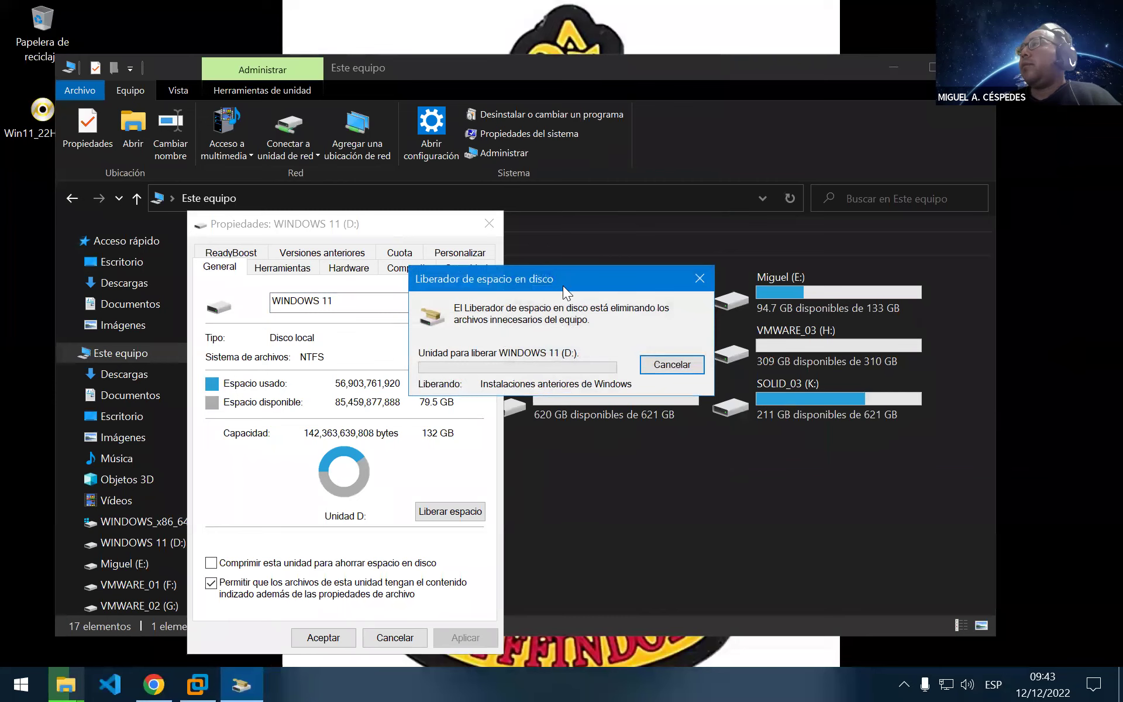
{"action": "left_click_drag", "start_coordinate": [563, 285], "coordinate": [926, 62]}
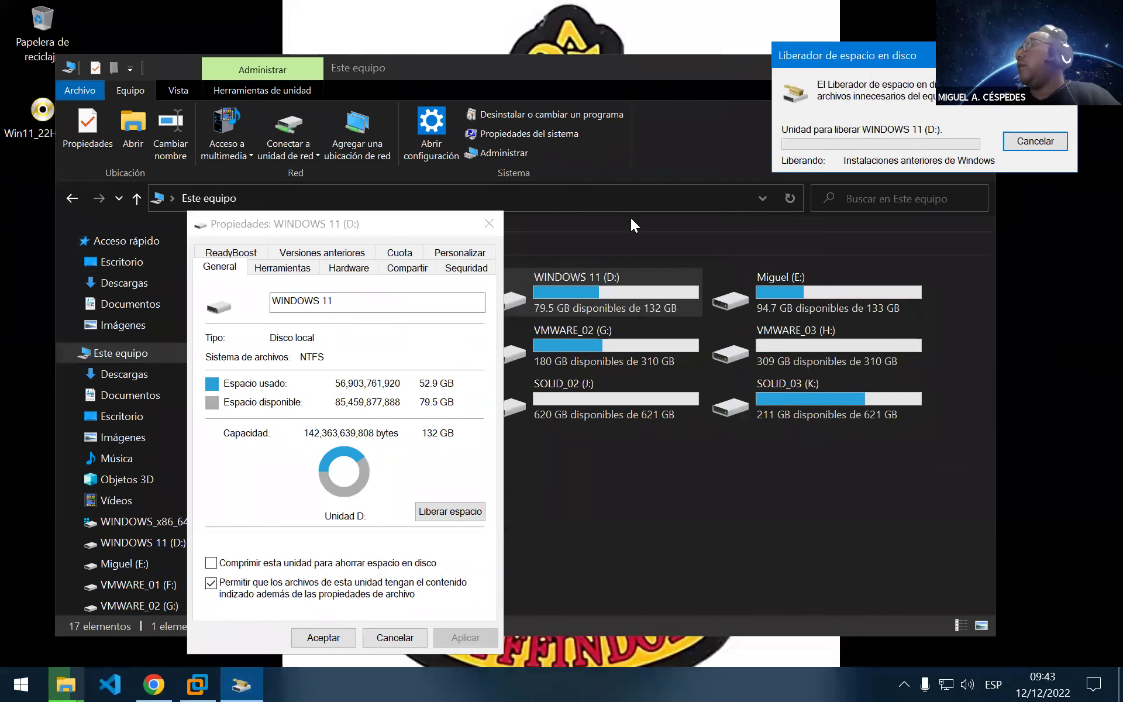
Step: Move the D: properties to the right, reposition Explorer, and minimize it
{"action": "left_click", "coordinate": [434, 220]}
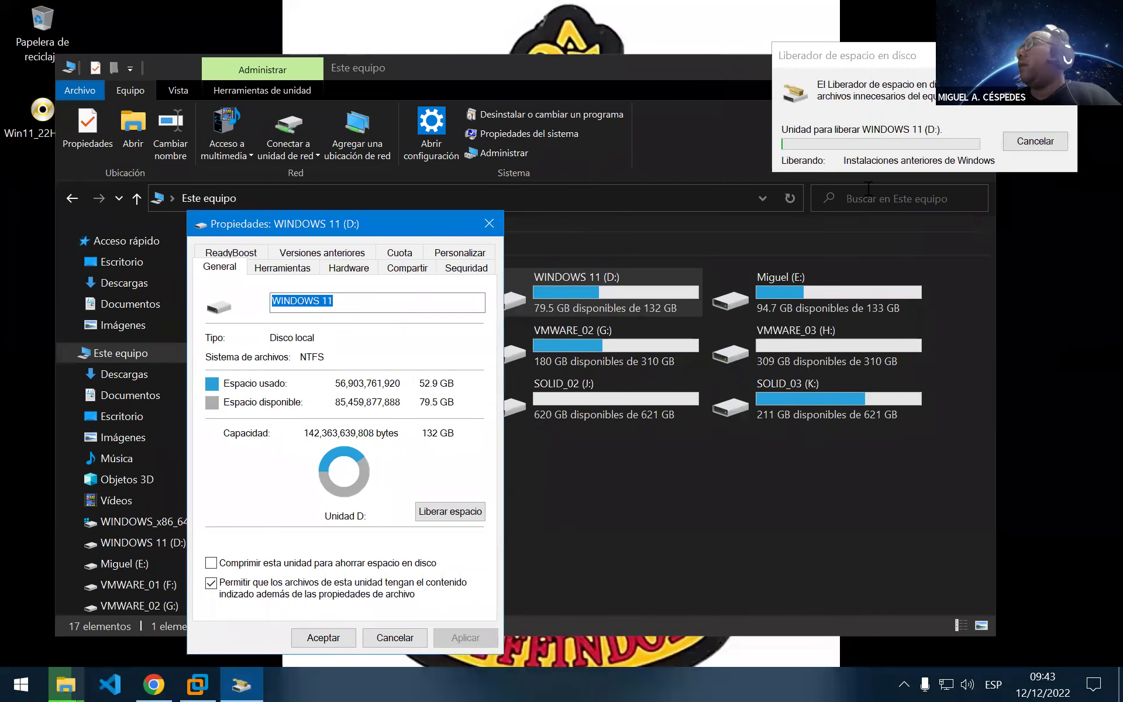
{"action": "left_click_drag", "start_coordinate": [434, 220], "coordinate": [993, 225]}
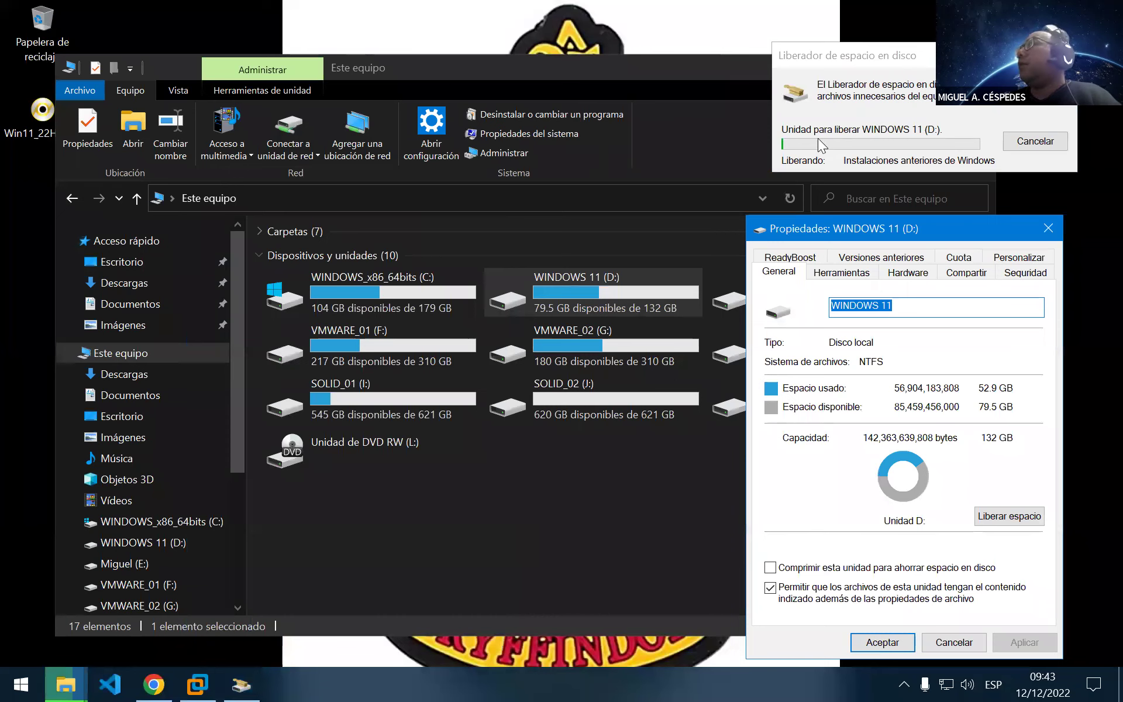
{"action": "left_click_drag", "start_coordinate": [433, 72], "coordinate": [382, 137]}
{"action": "key", "text": "super+Down"}
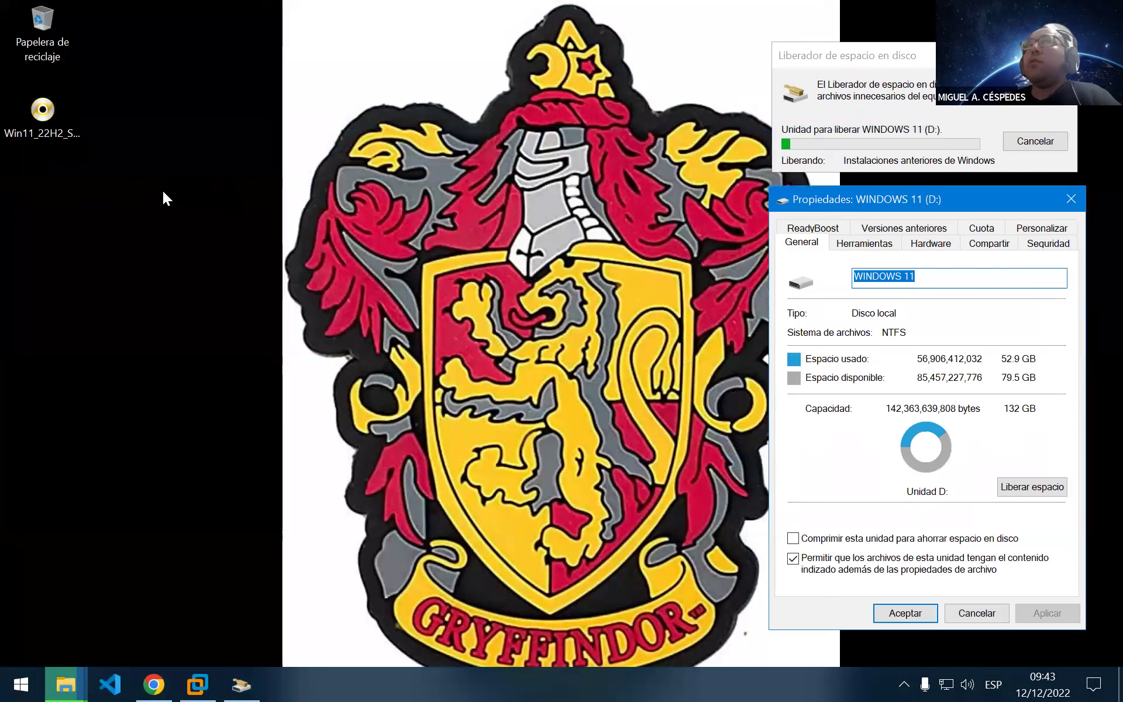
Step: Review the Win11 ISO's properties (4.91 GB, on the Desktop), close them, and return to Chrome
{"action": "right_click", "coordinate": [48, 117]}
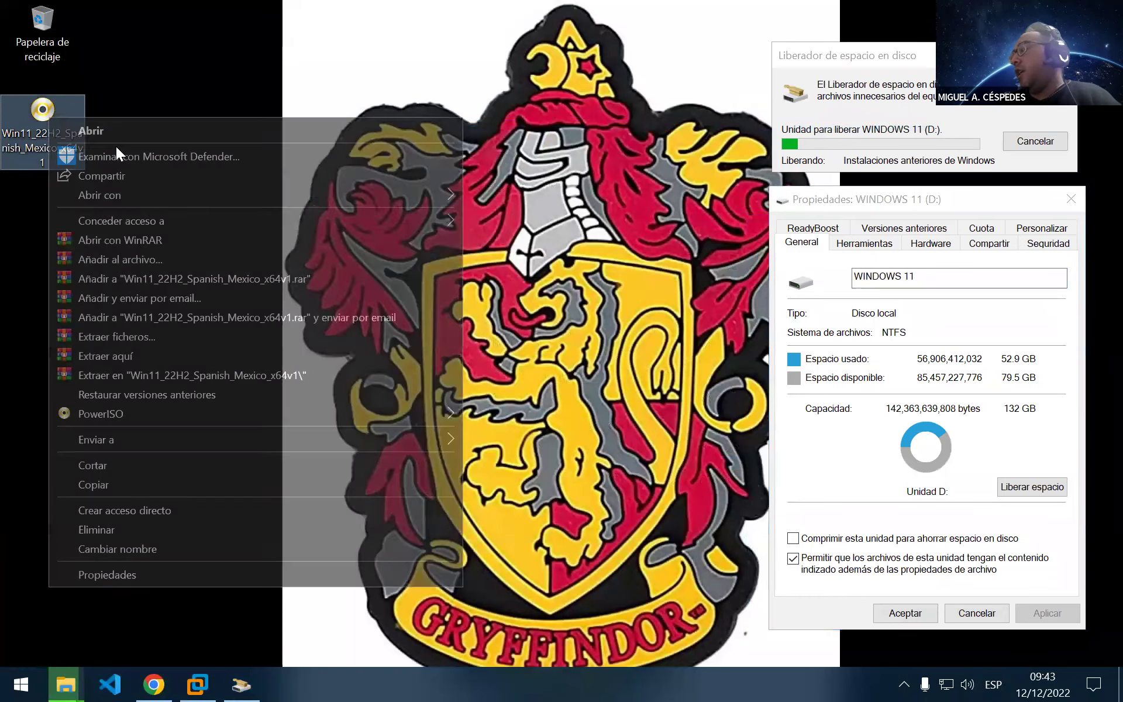
{"action": "left_click", "coordinate": [185, 573]}
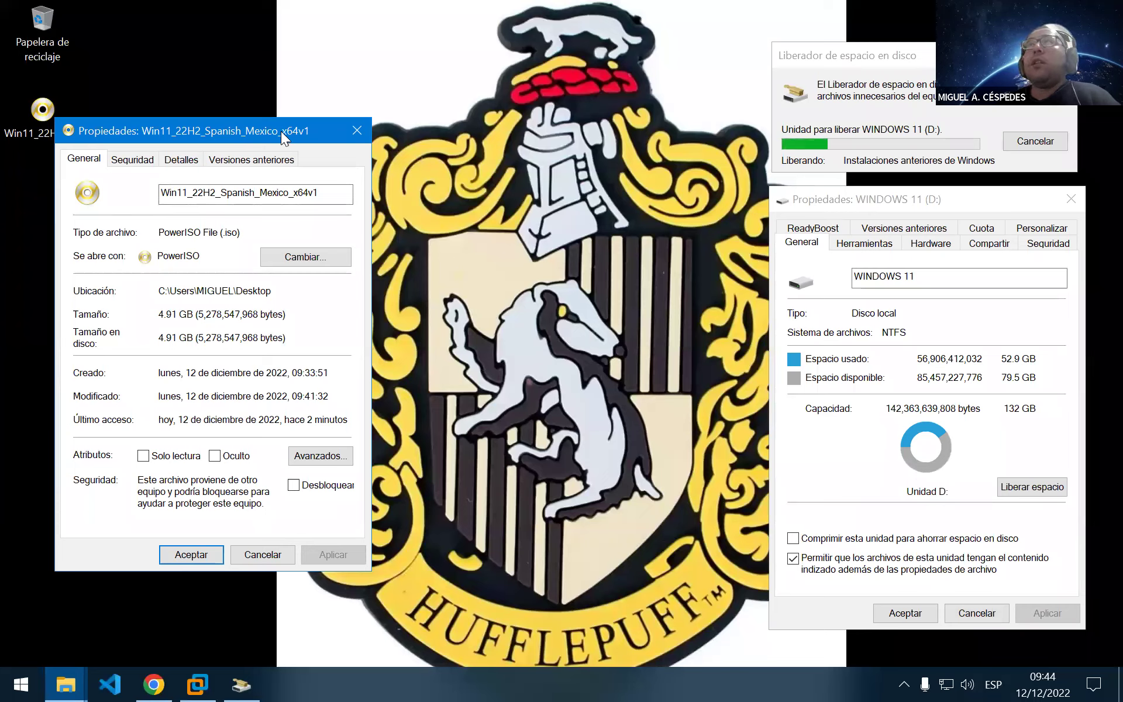
{"action": "left_click_drag", "start_coordinate": [326, 123], "coordinate": [370, 113]}
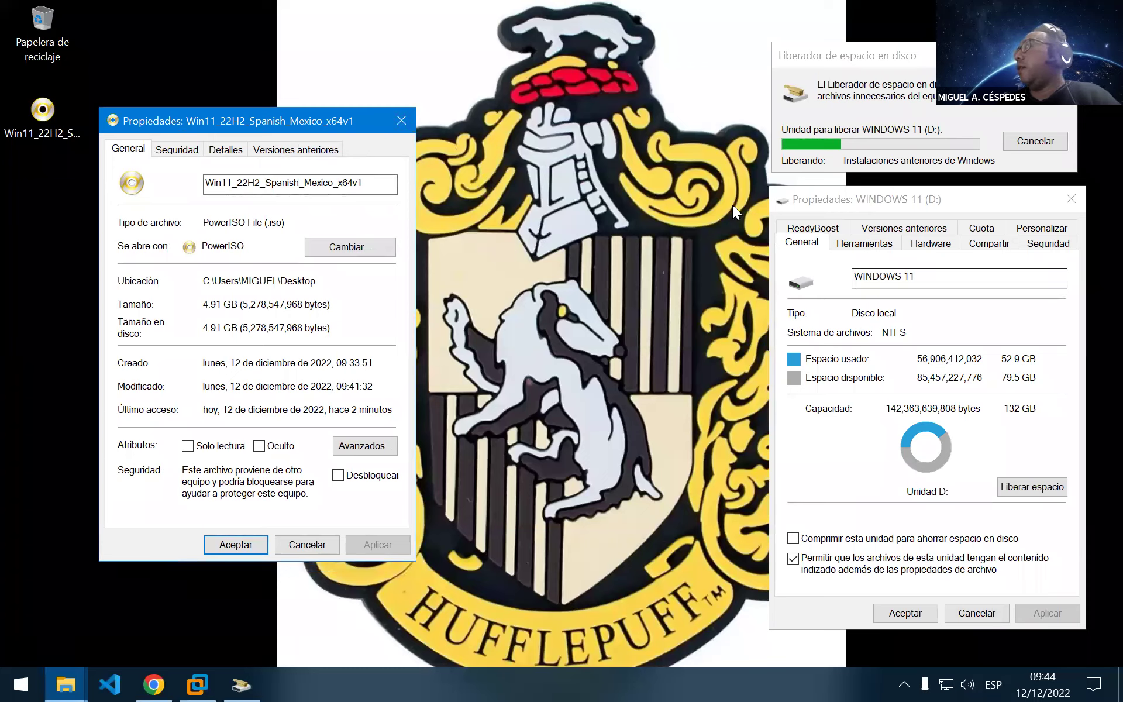
{"action": "left_click", "coordinate": [407, 121]}
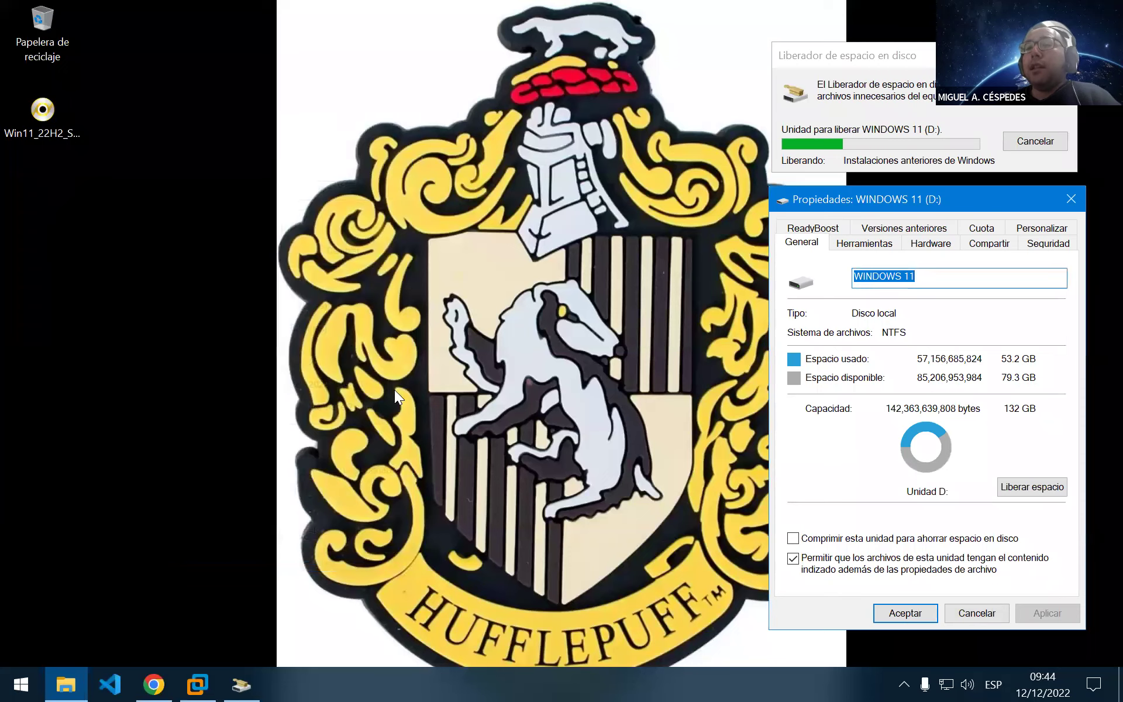
{"action": "left_click", "coordinate": [154, 684]}
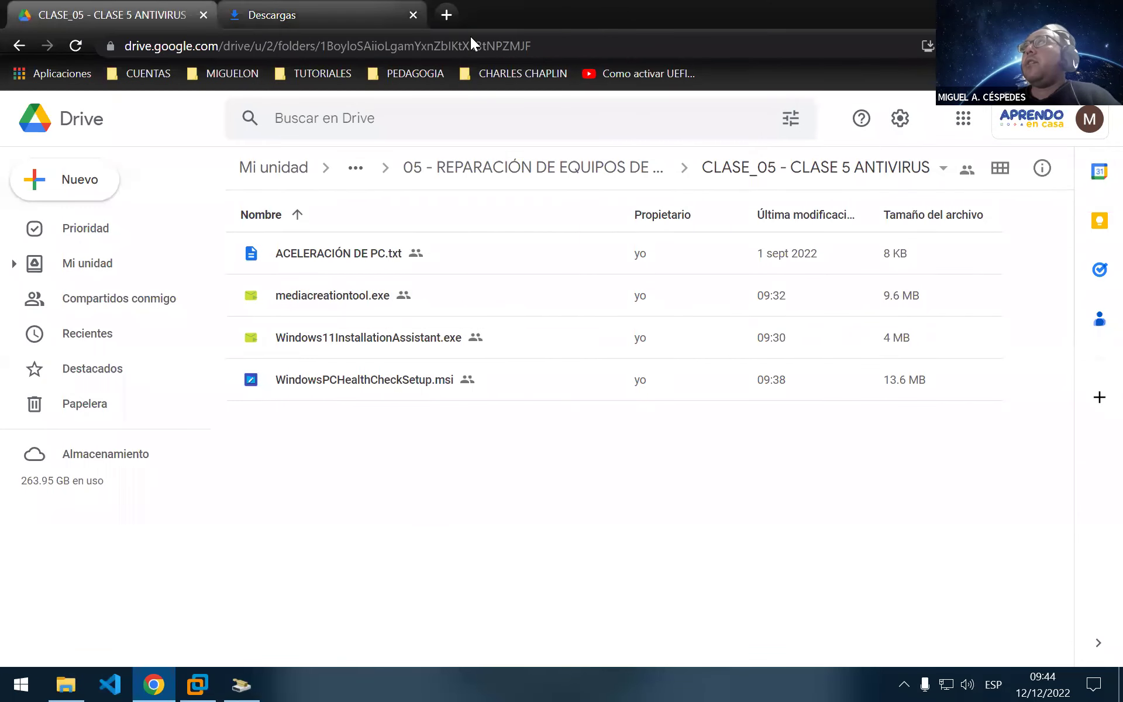
Step: Browse SOLID_03 (K:) into 3 _ SOFTWARE 2022-2 > 03 - SOPORTE SOFTWARE Y MAQUINAS VIRTUALES
{"action": "left_click", "coordinate": [66, 684]}
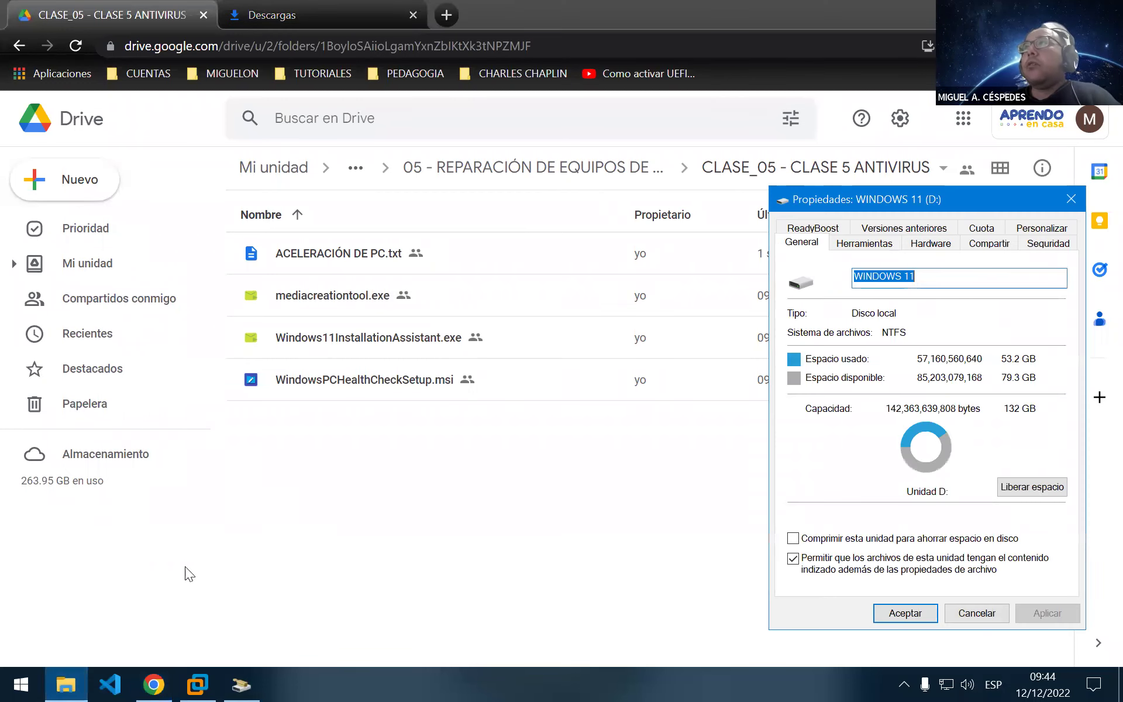
{"action": "left_click", "coordinate": [66, 685]}
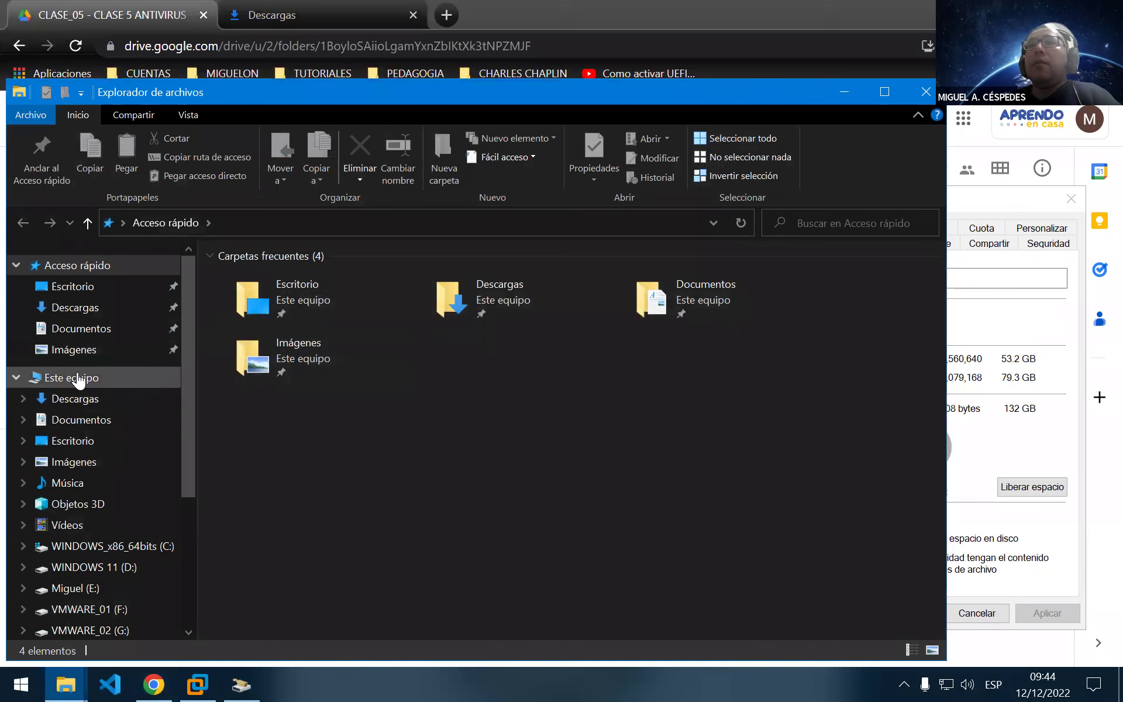
{"action": "left_click", "coordinate": [73, 378]}
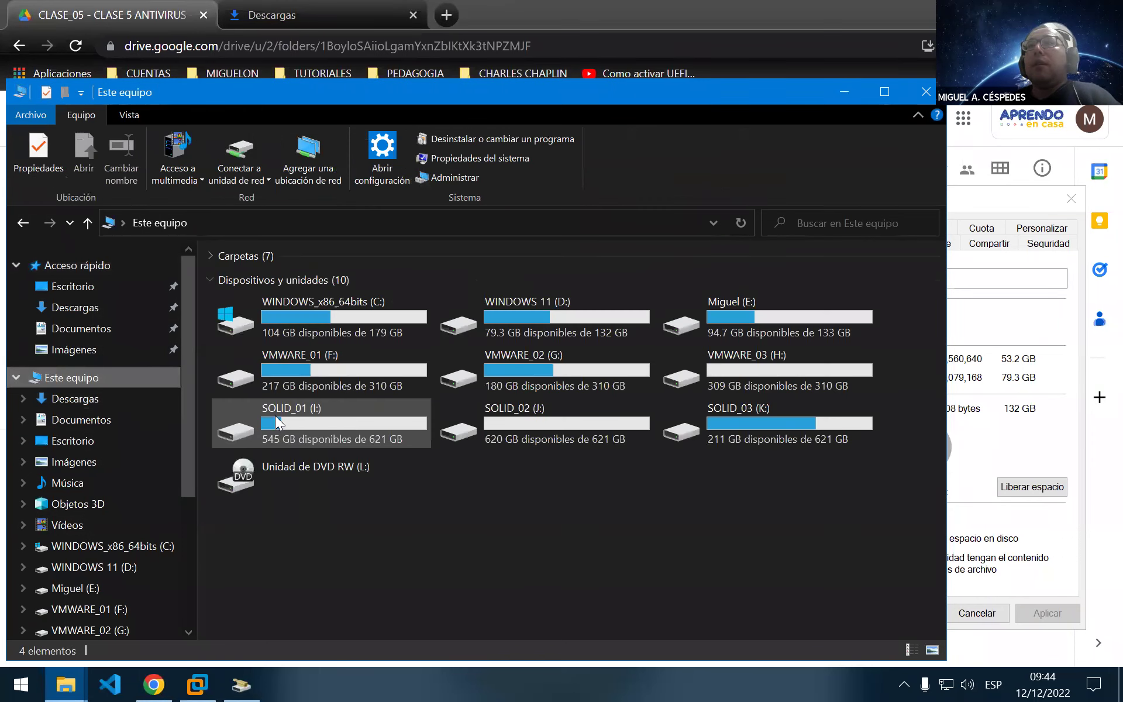
{"action": "double_click", "coordinate": [772, 434]}
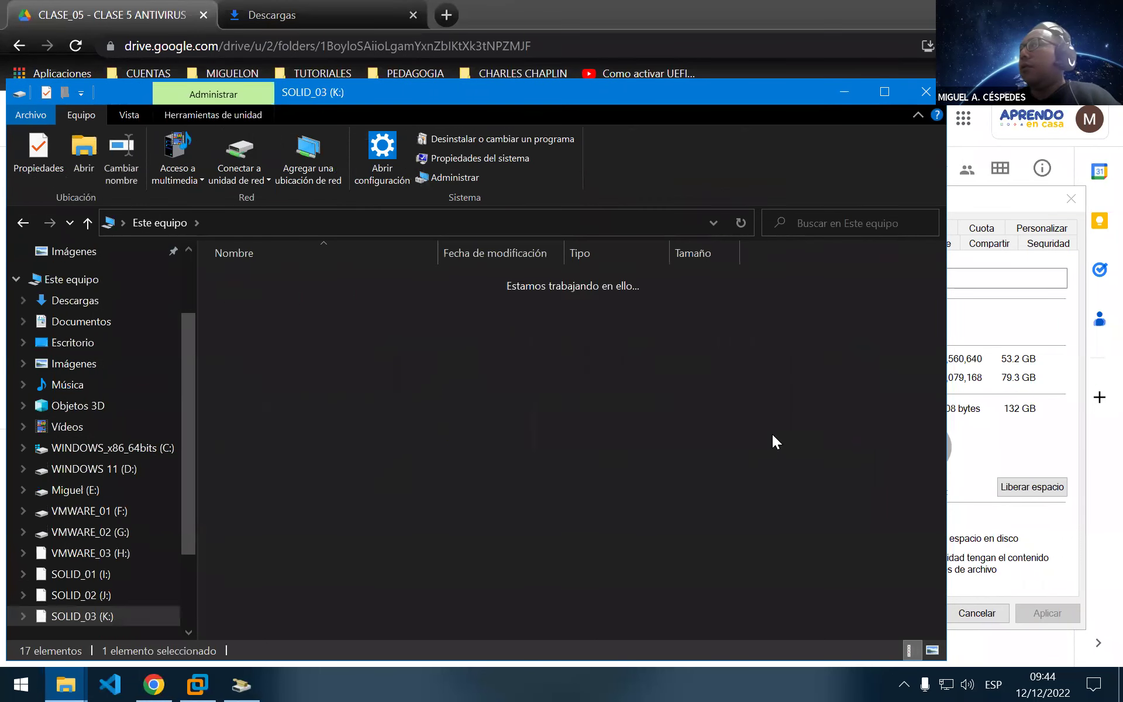
{"action": "double_click", "coordinate": [335, 311]}
{"action": "left_click", "coordinate": [334, 311]}
{"action": "double_click", "coordinate": [334, 318]}
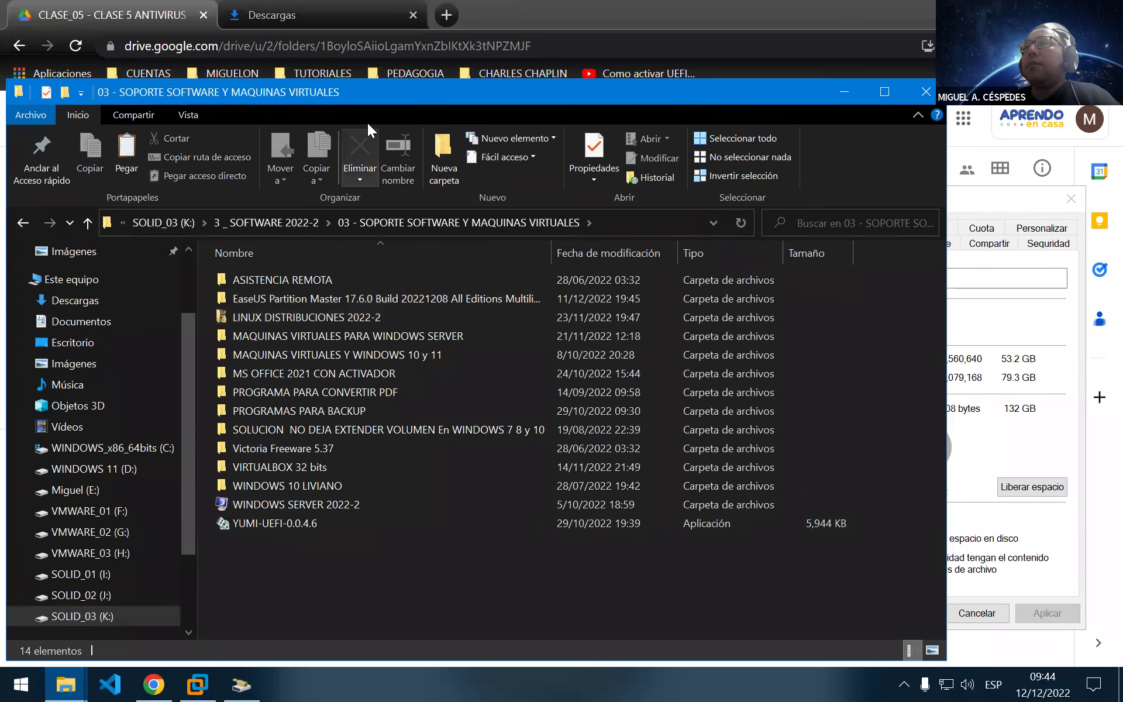
Step: Open SISTEMA_W_11 - SEPTIEMBRE 2022 and drag the Win11 ISO into the CLASE_05 Drive folder
{"action": "left_click_drag", "start_coordinate": [370, 99], "coordinate": [697, 122]}
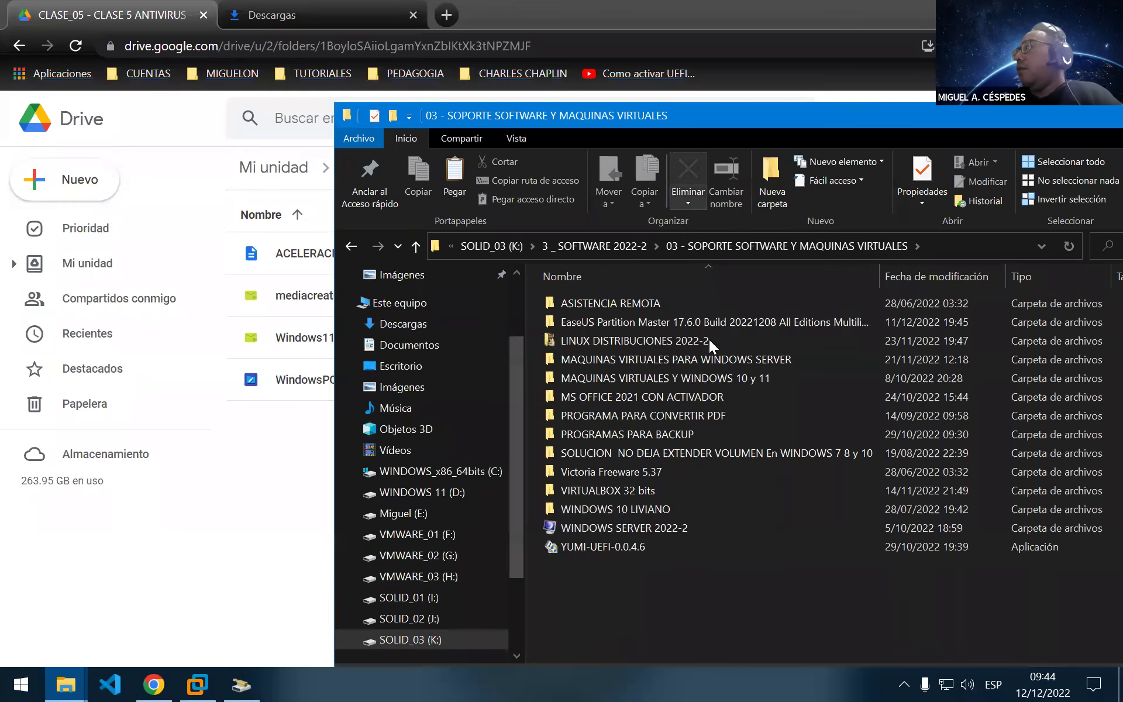
{"action": "double_click", "coordinate": [713, 374]}
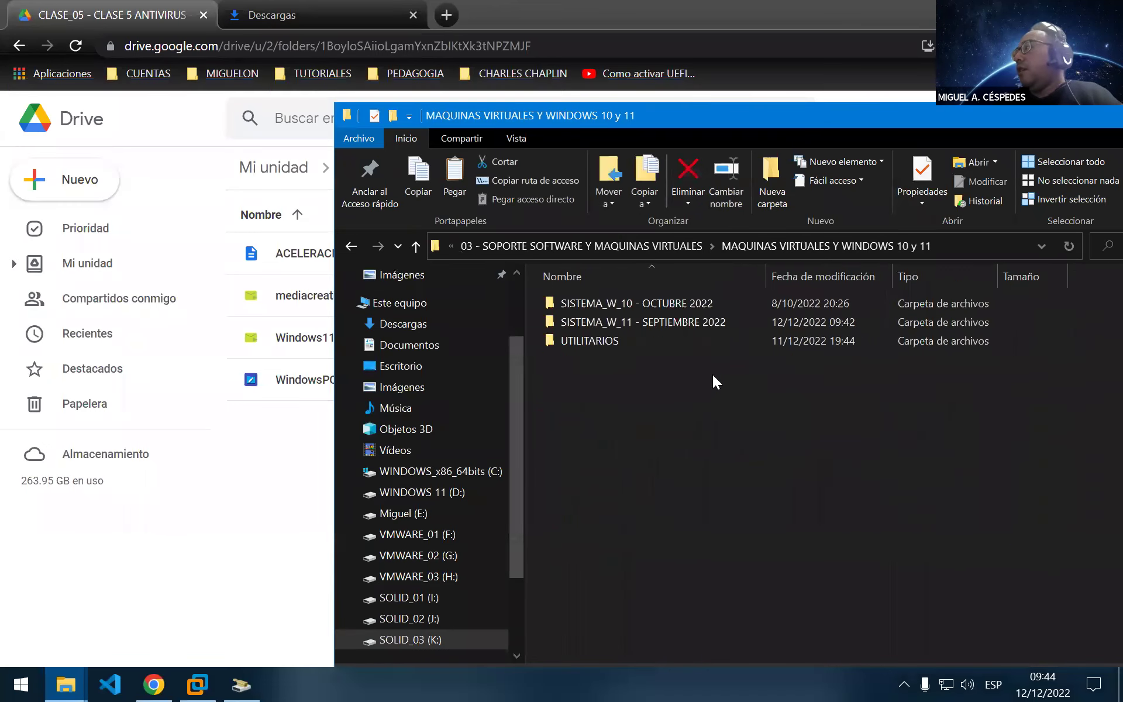
{"action": "double_click", "coordinate": [665, 327]}
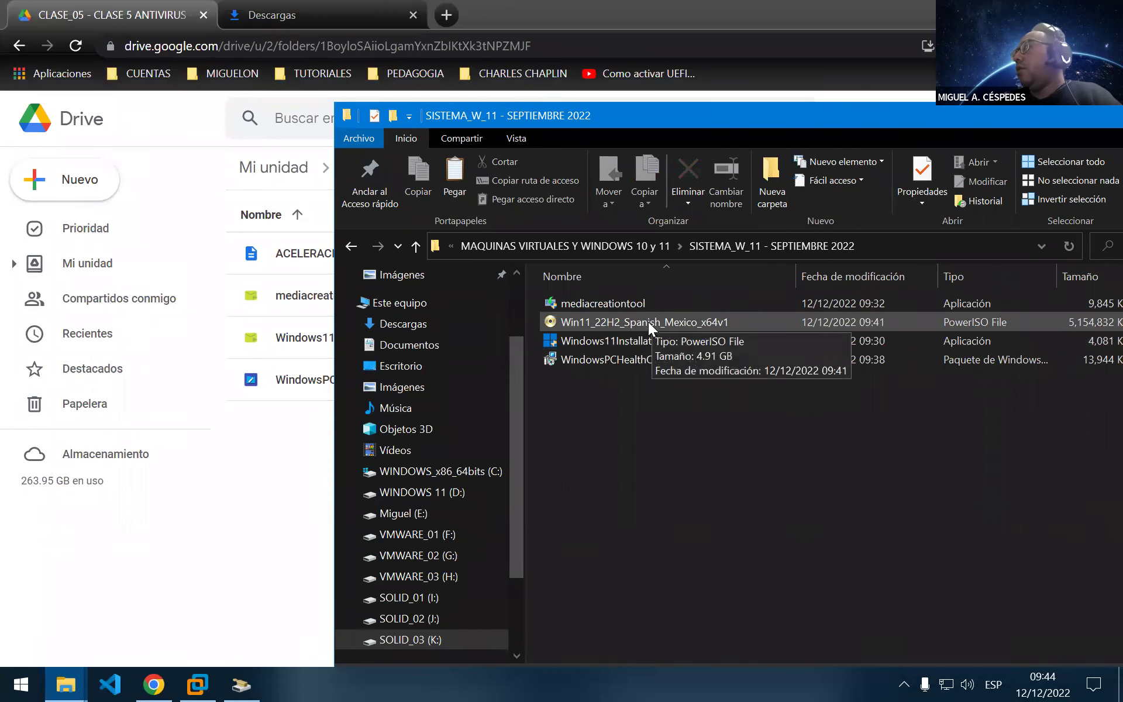
{"action": "left_click_drag", "start_coordinate": [647, 322], "coordinate": [268, 459]}
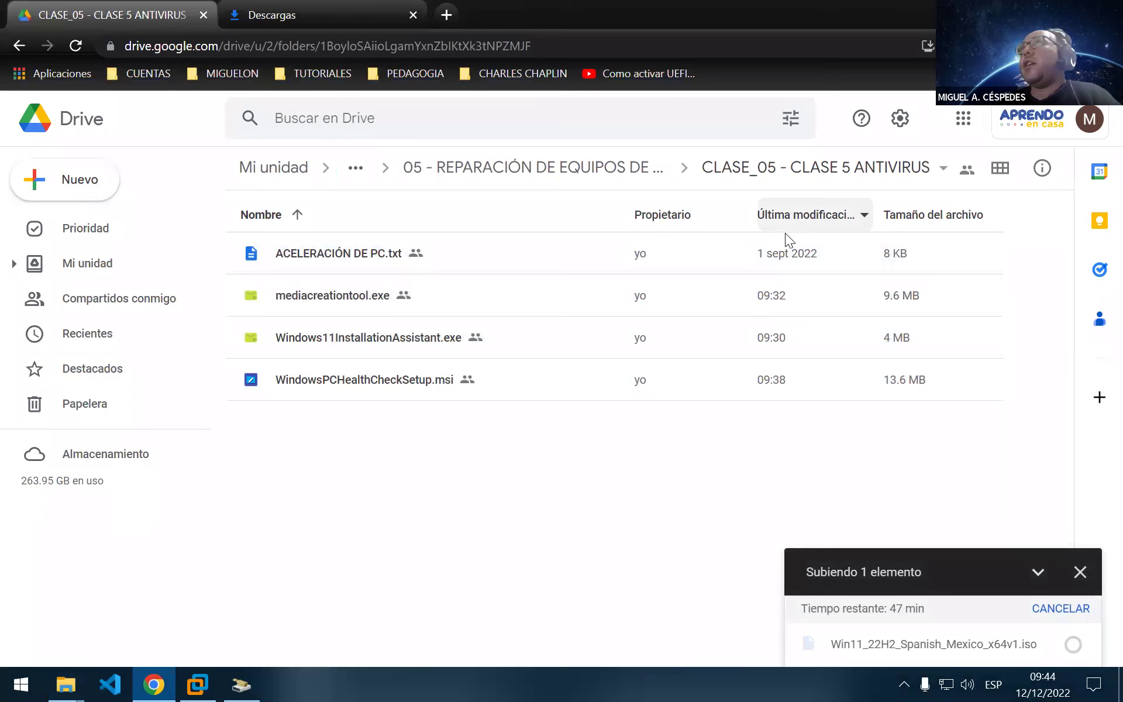
Step: Close Chrome's downloads tab and minimize Chrome
{"action": "key", "text": "ctrl+Tab"}
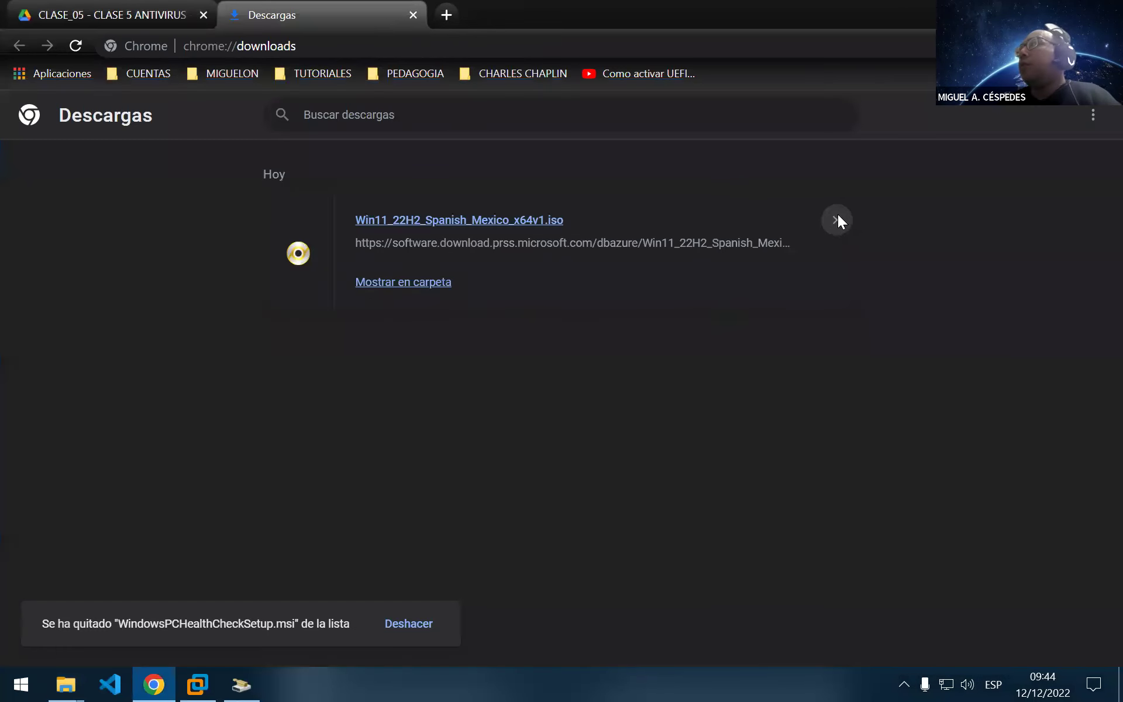
{"action": "left_click", "coordinate": [413, 14]}
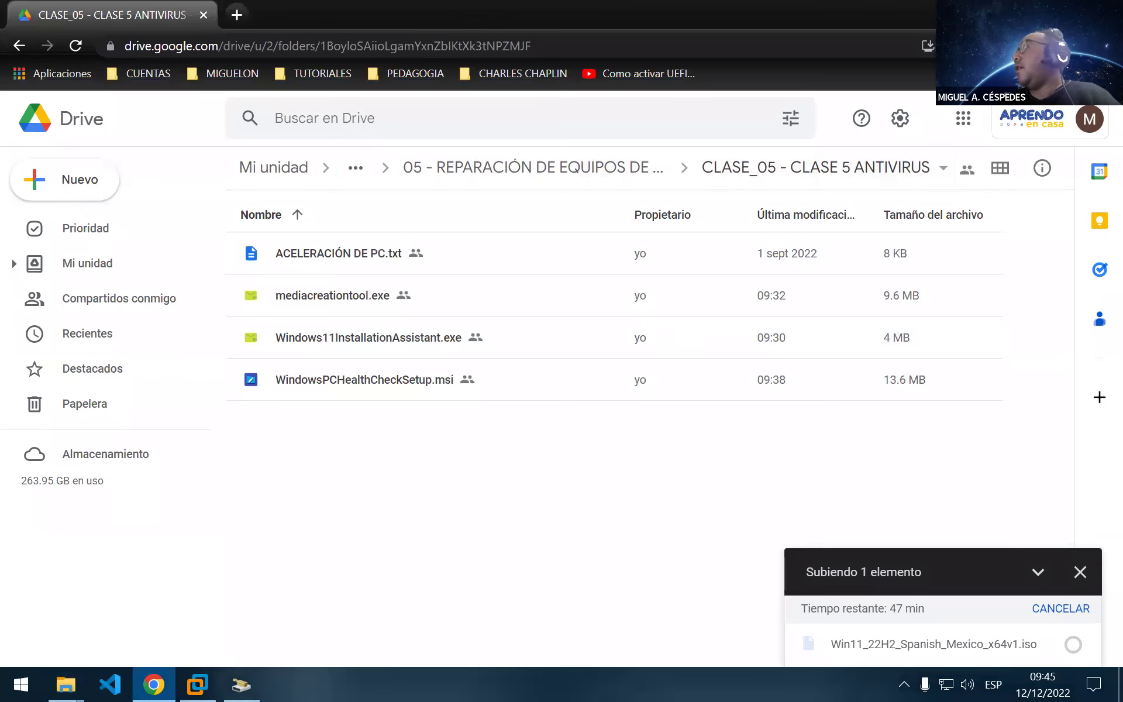
{"action": "left_click", "coordinate": [1051, 15]}
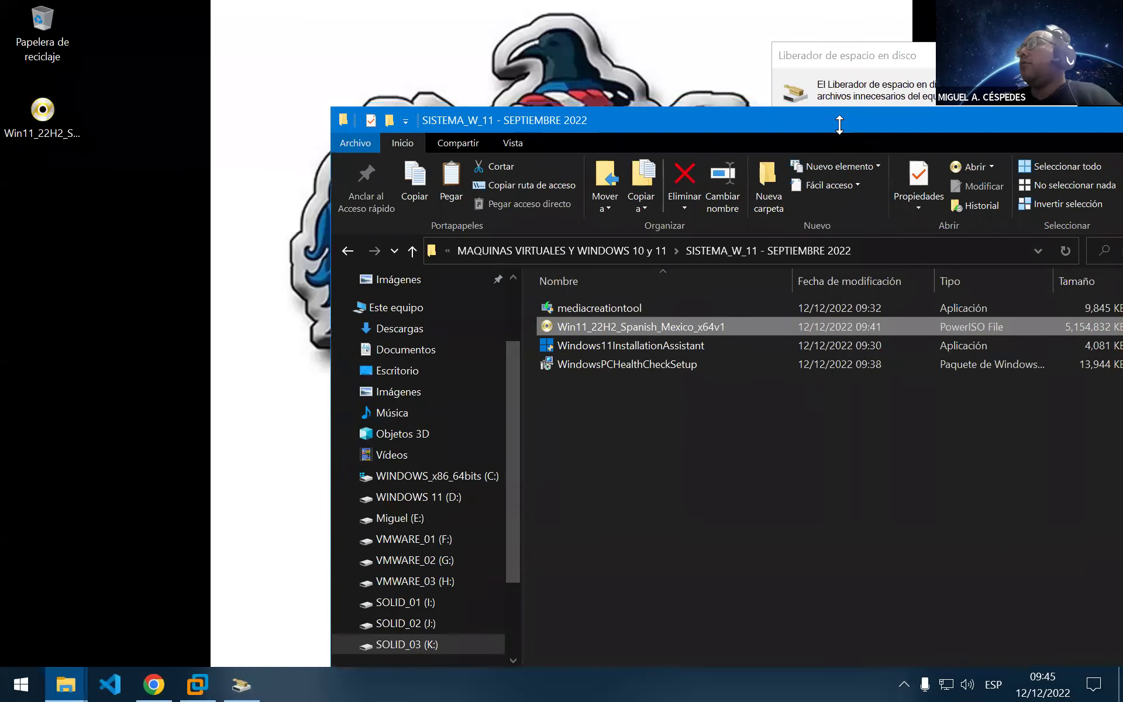
Step: Minimize the SISTEMA_W_11 Explorer window and close VMware Workstation with Alt+F4
{"action": "double_click", "coordinate": [849, 115]}
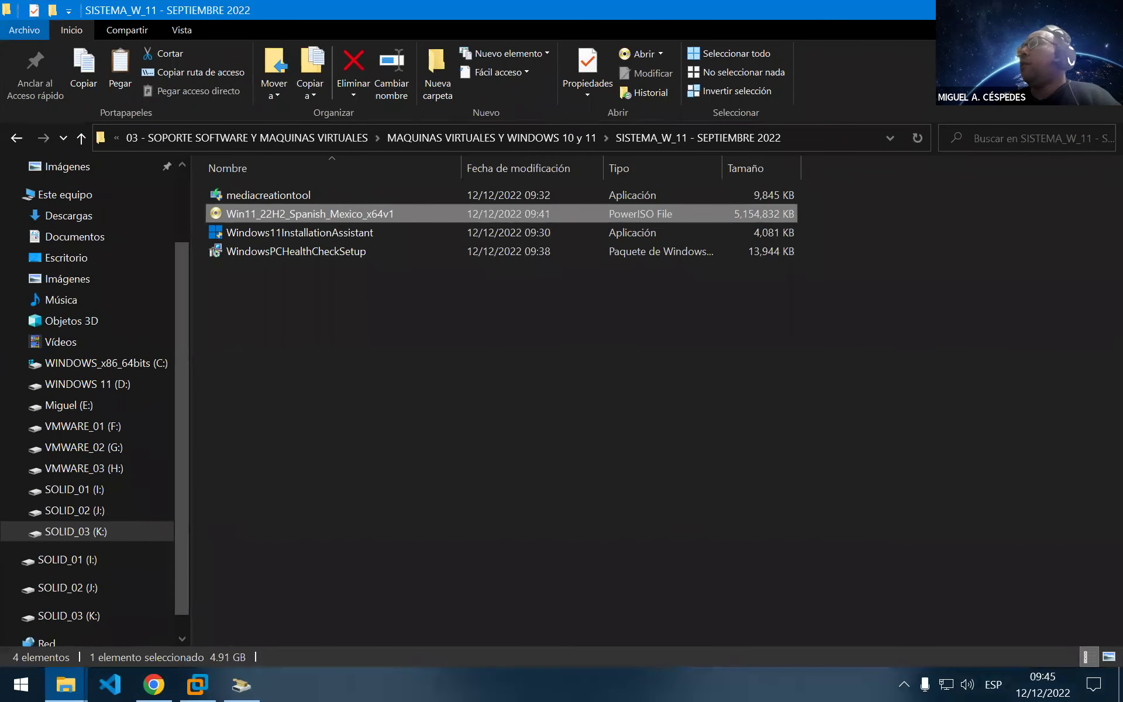
{"action": "left_click", "coordinate": [1042, 10]}
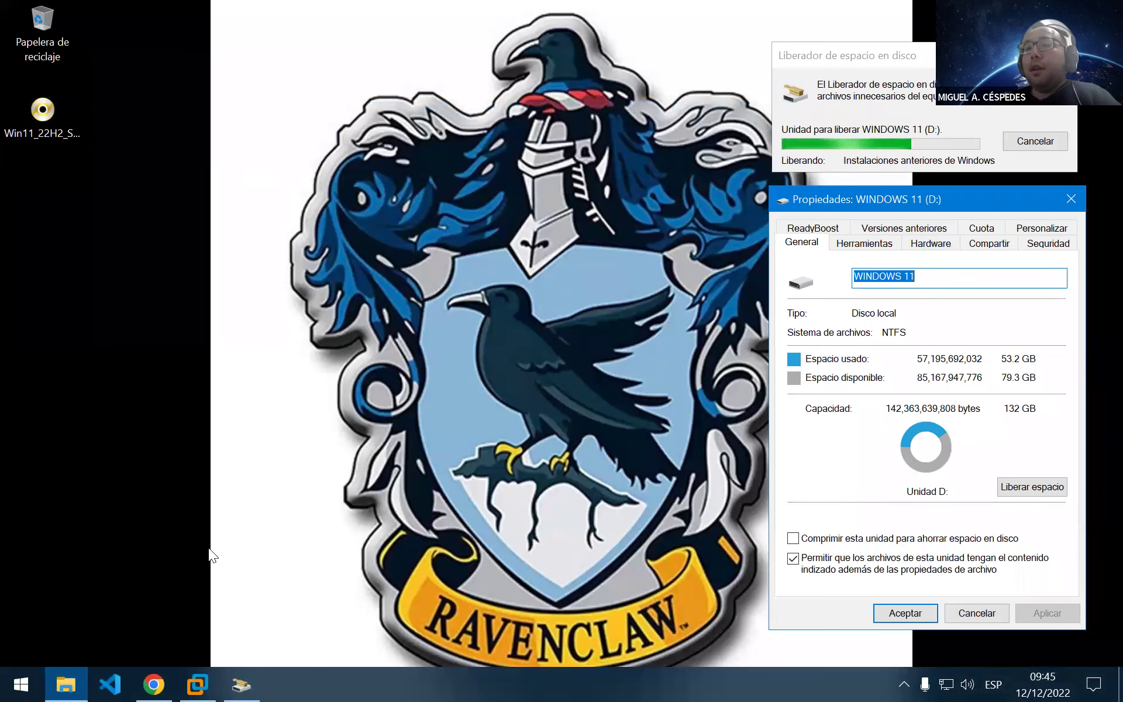
{"action": "left_click", "coordinate": [194, 680]}
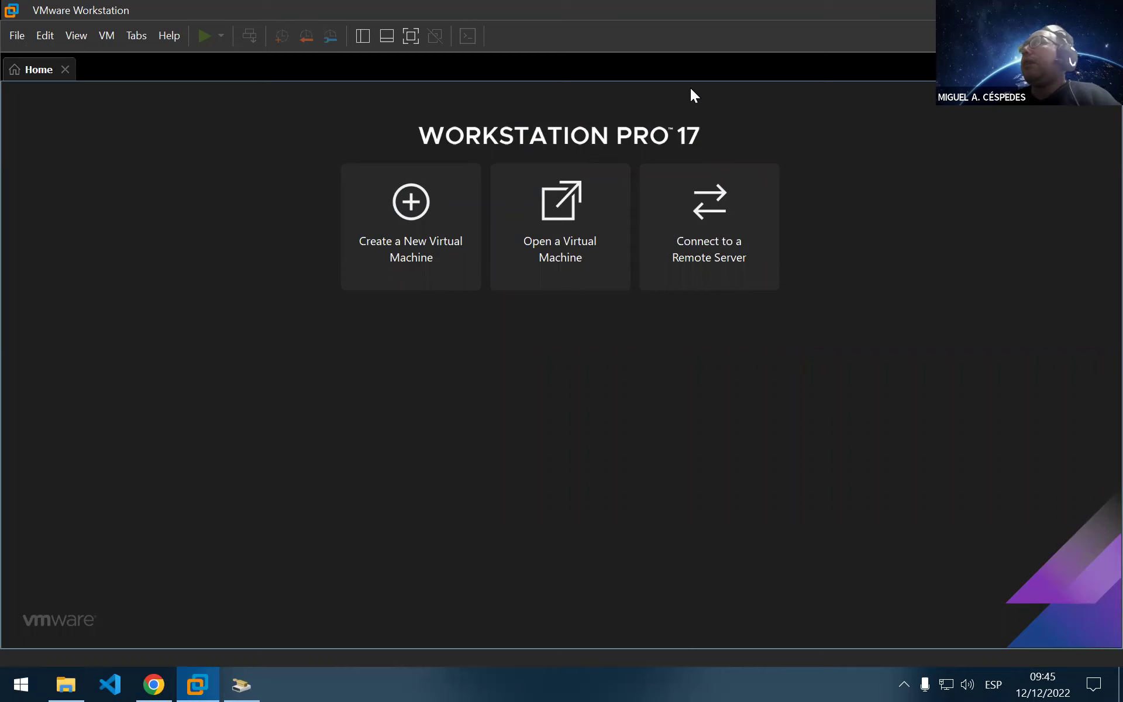
{"action": "key", "text": "alt+F4"}
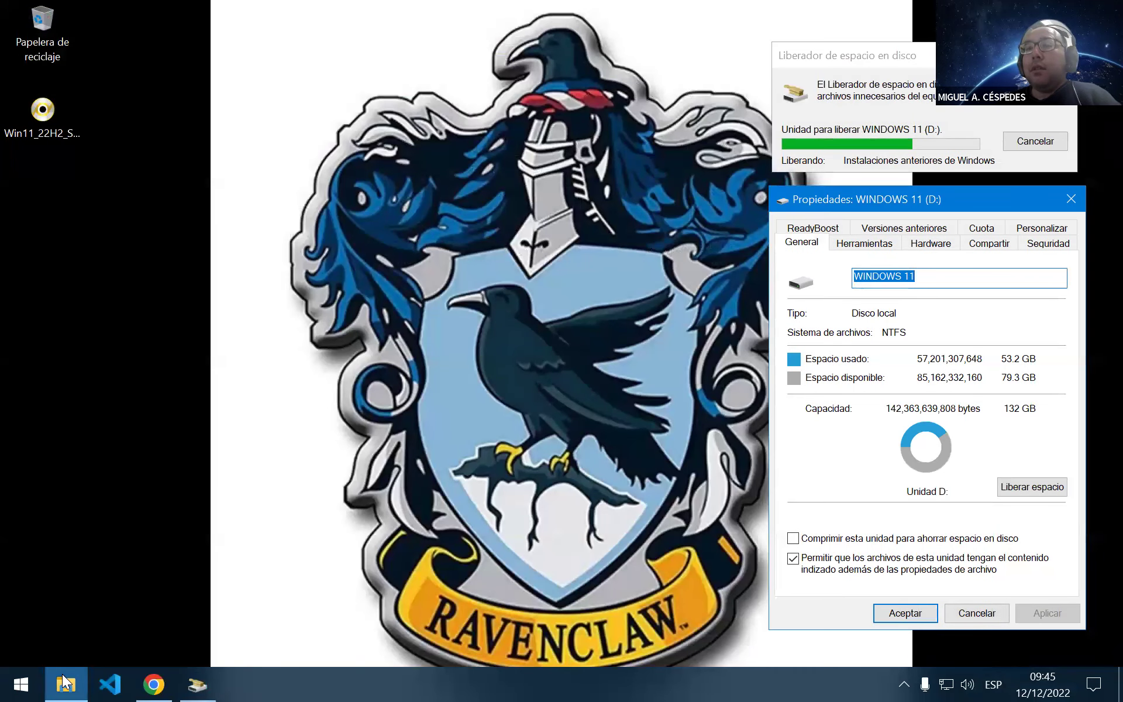
{"action": "left_click", "coordinate": [65, 683]}
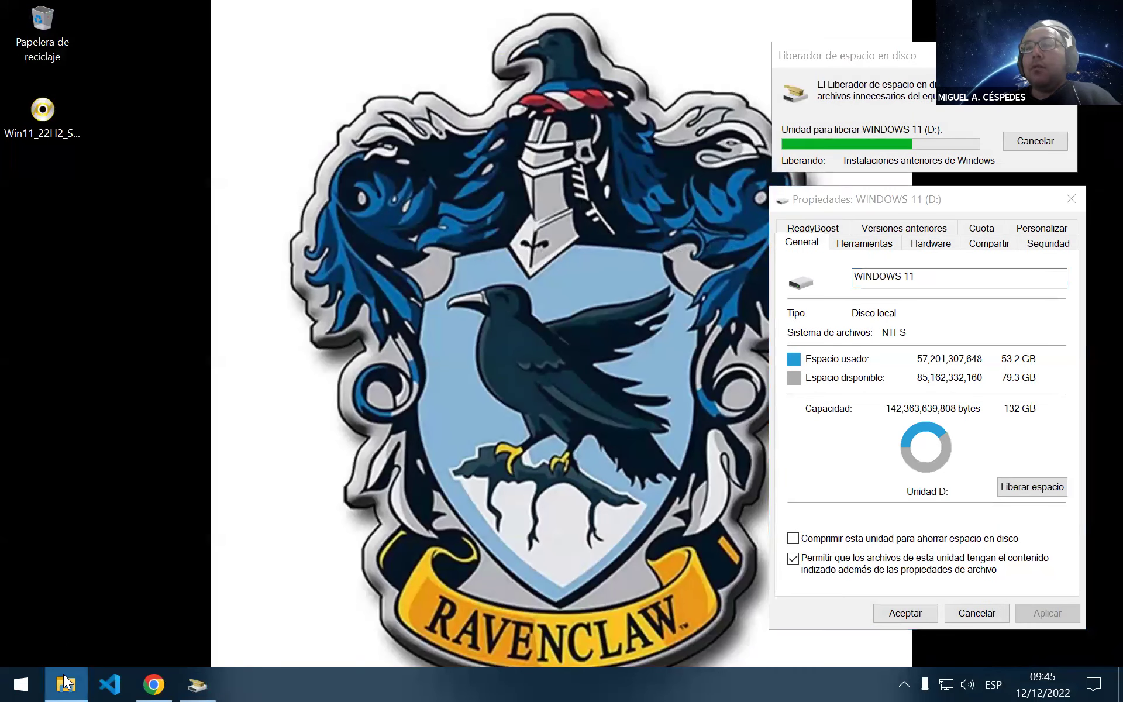
{"action": "left_click_drag", "start_coordinate": [68, 674], "coordinate": [73, 657]}
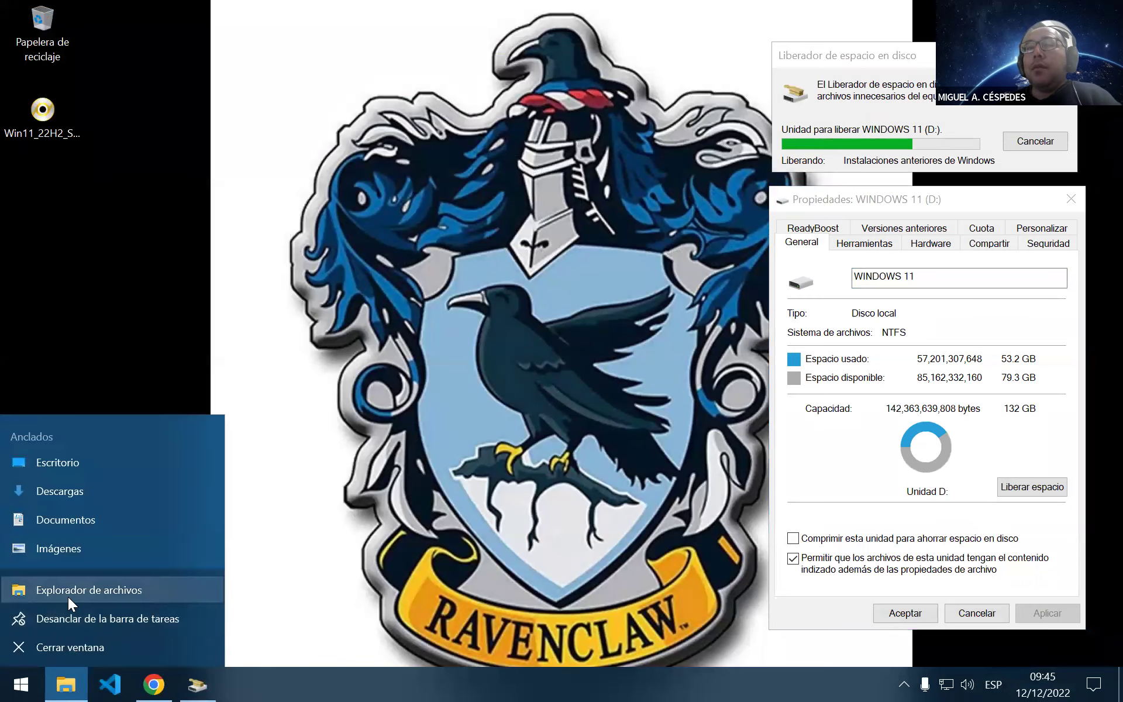
{"action": "left_click", "coordinate": [68, 593]}
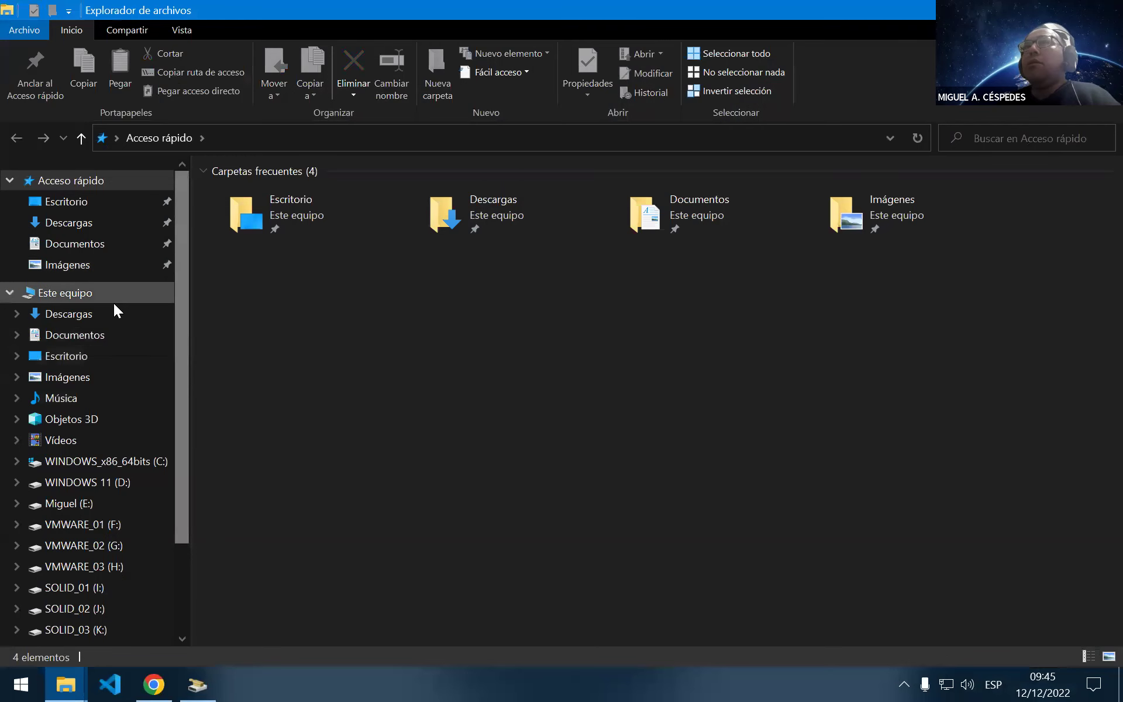
{"action": "left_click", "coordinate": [93, 298]}
{"action": "double_click", "coordinate": [315, 326]}
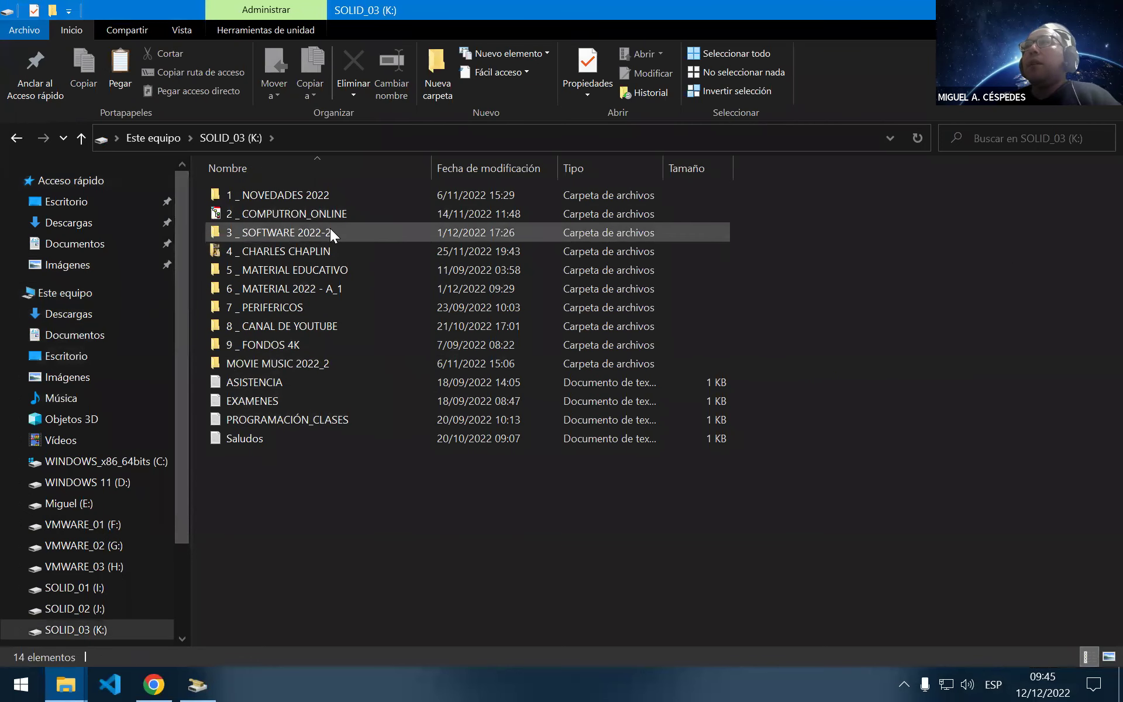
{"action": "left_click", "coordinate": [330, 232]}
{"action": "double_click", "coordinate": [330, 233]}
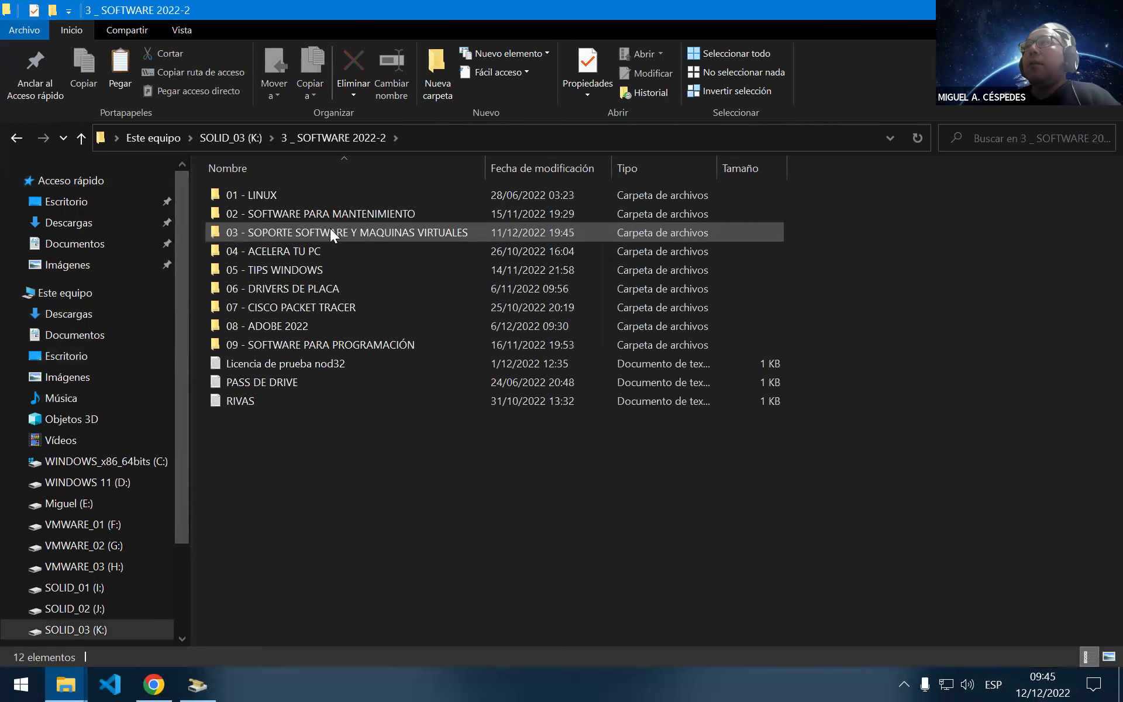
{"action": "double_click", "coordinate": [439, 232]}
{"action": "double_click", "coordinate": [400, 263]}
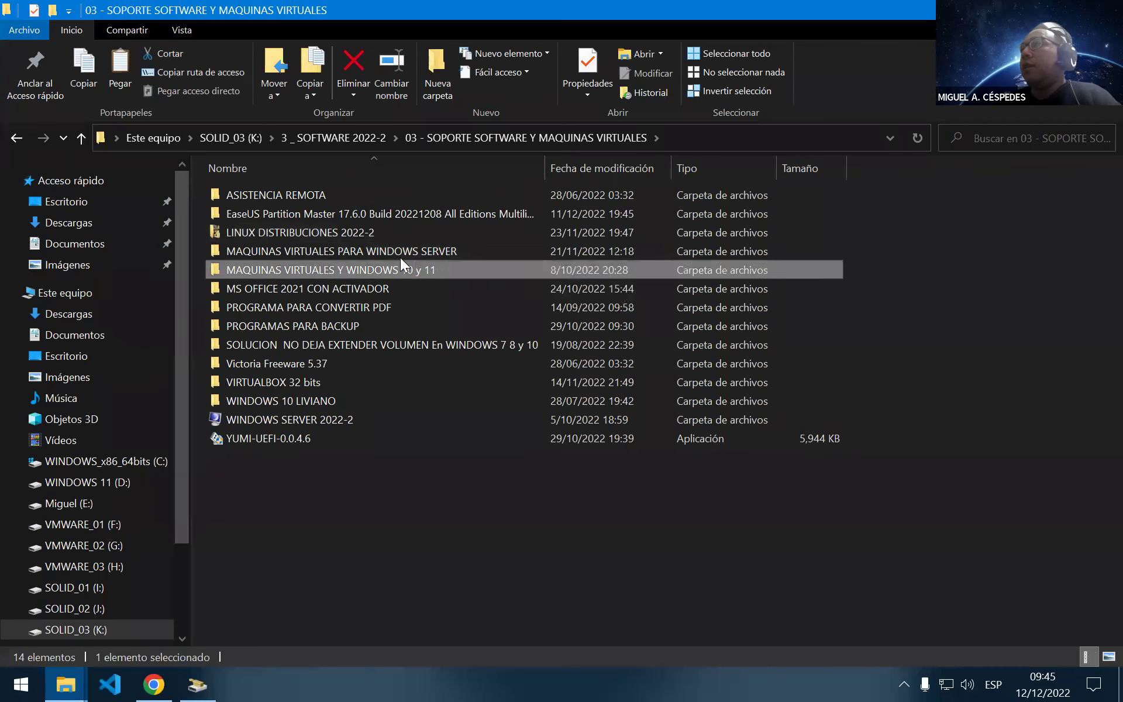
{"action": "double_click", "coordinate": [370, 5]}
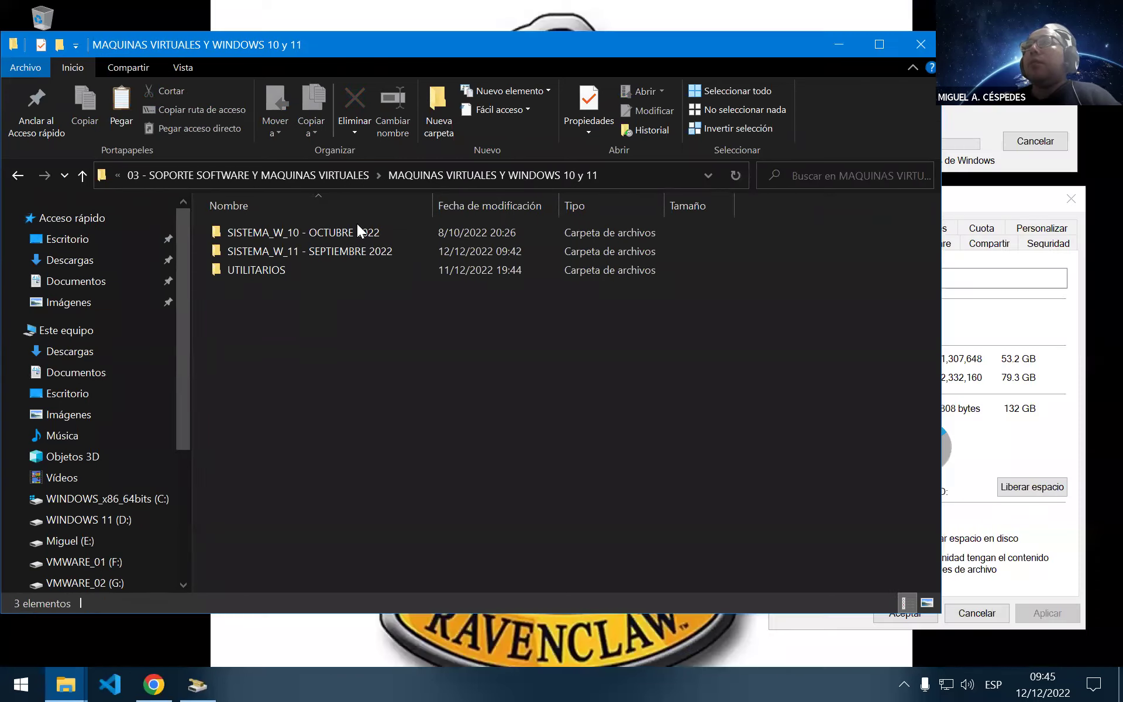
{"action": "double_click", "coordinate": [290, 273]}
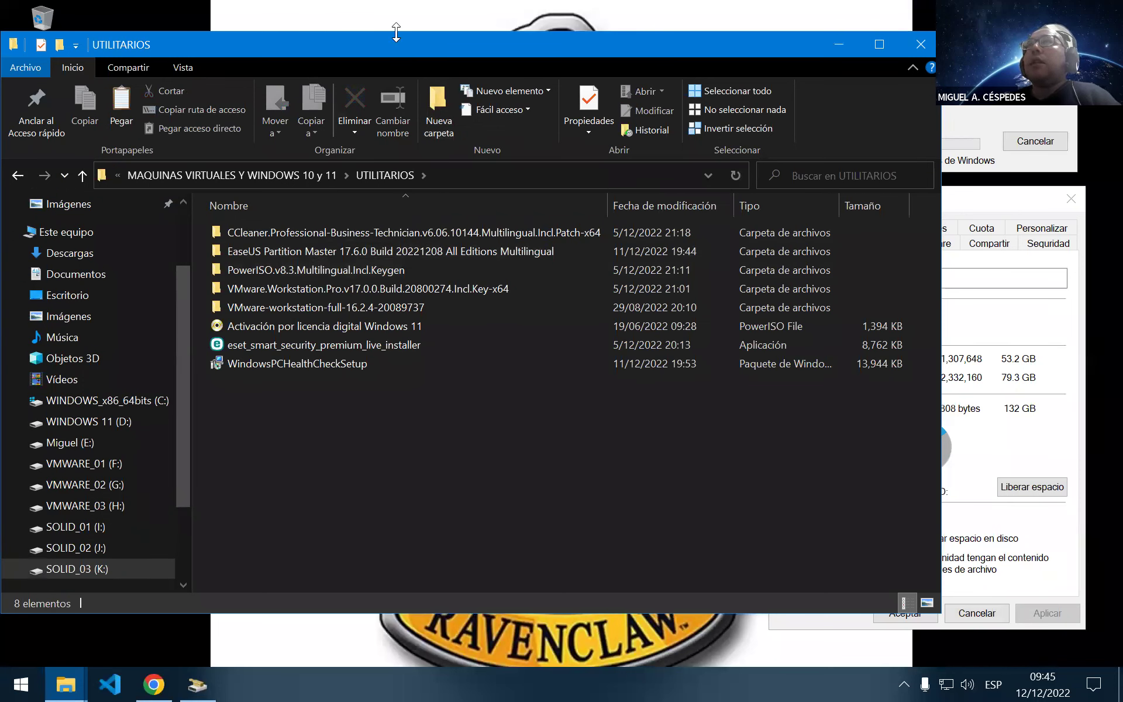
{"action": "left_click_drag", "start_coordinate": [389, 38], "coordinate": [387, 24]}
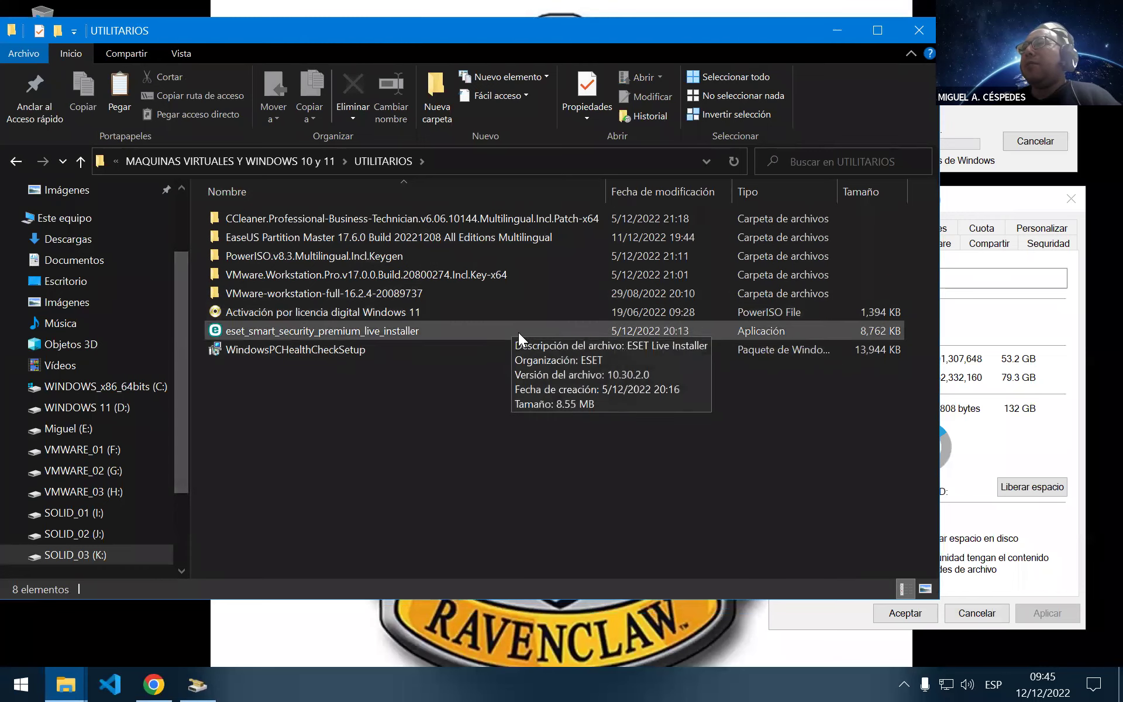
Step: Delete WindowsPCHealthCheckSetup from UTILITARIOS, select the VMware Workstation Pro folder, and return to Drive
{"action": "left_click", "coordinate": [338, 350]}
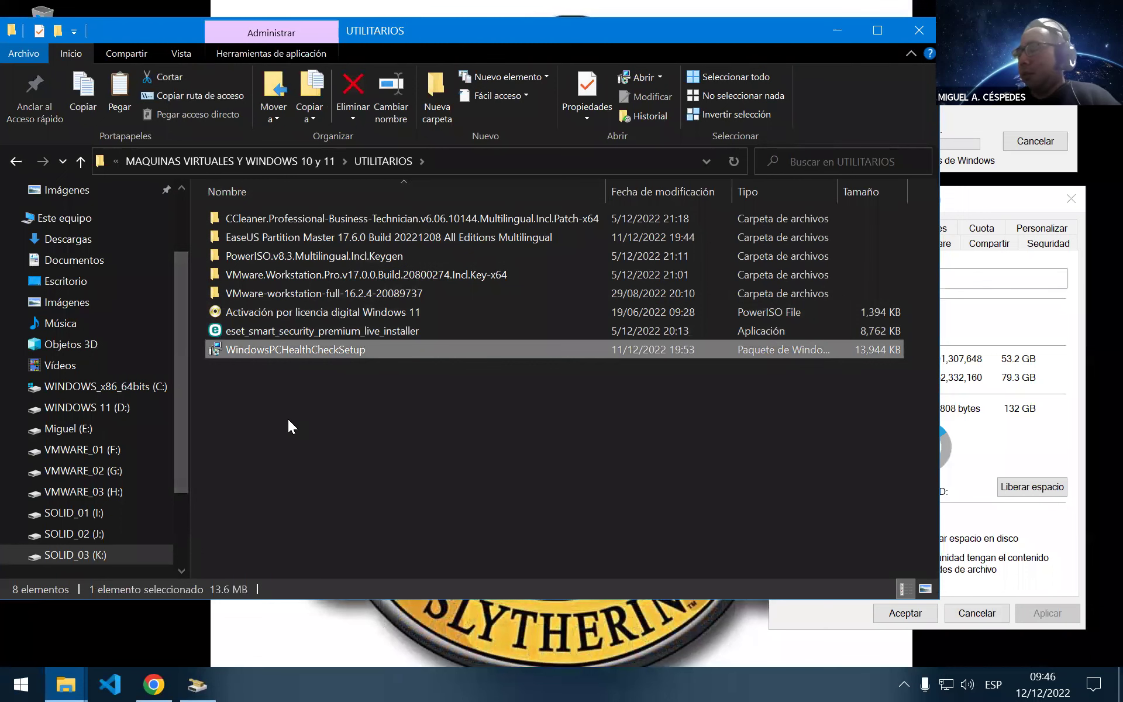
{"action": "key", "text": "Delete"}
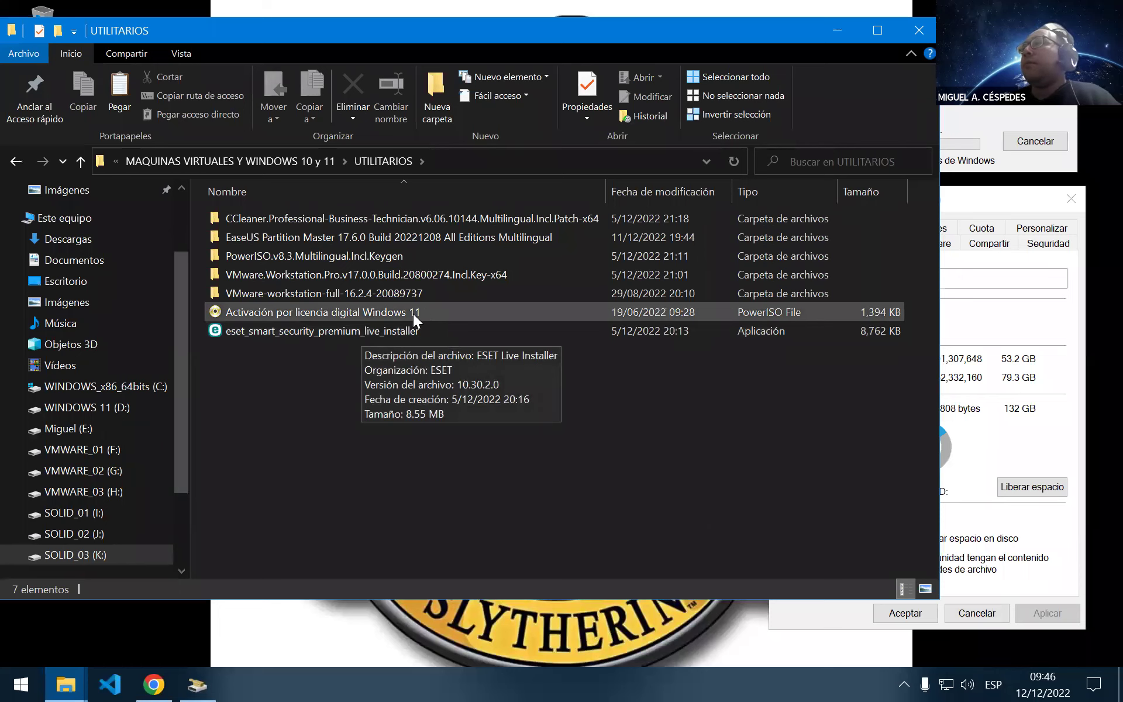
{"action": "left_click", "coordinate": [422, 280]}
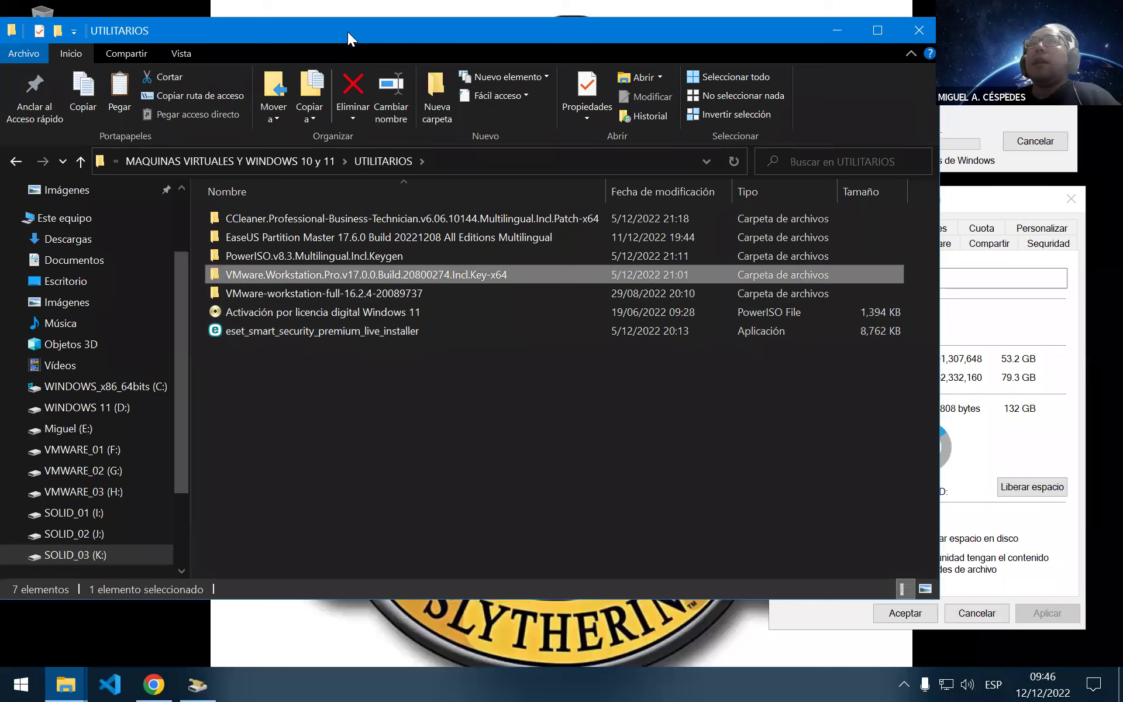
{"action": "left_click_drag", "start_coordinate": [347, 31], "coordinate": [351, 22]}
{"action": "left_click", "coordinate": [165, 679]}
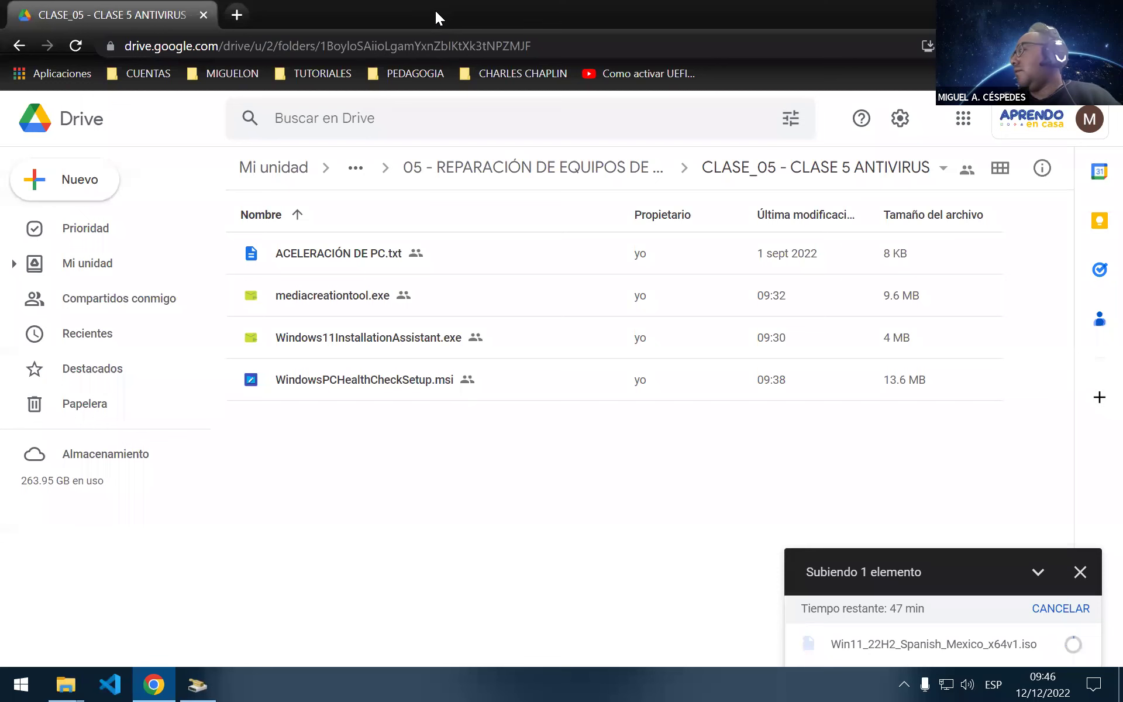
Step: Drag both VMware folders from UTILITARIOS into the CLASE_05 Drive folder, then open Task Manager
{"action": "double_click", "coordinate": [433, 13]}
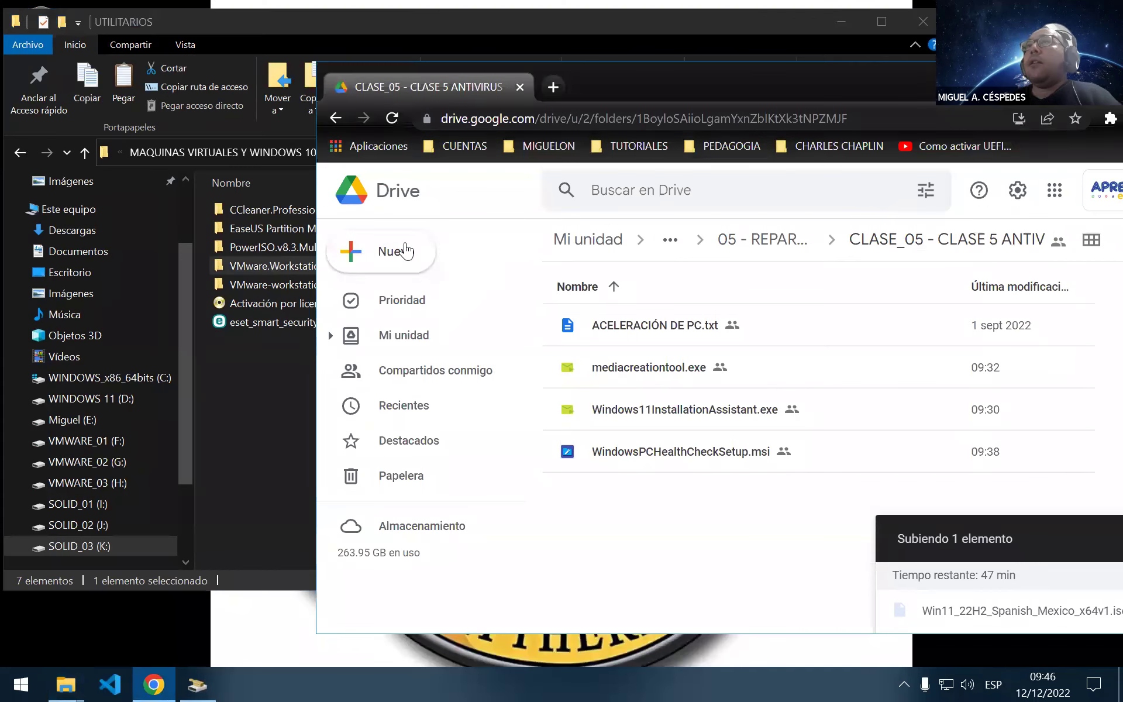
{"action": "left_click", "coordinate": [240, 352]}
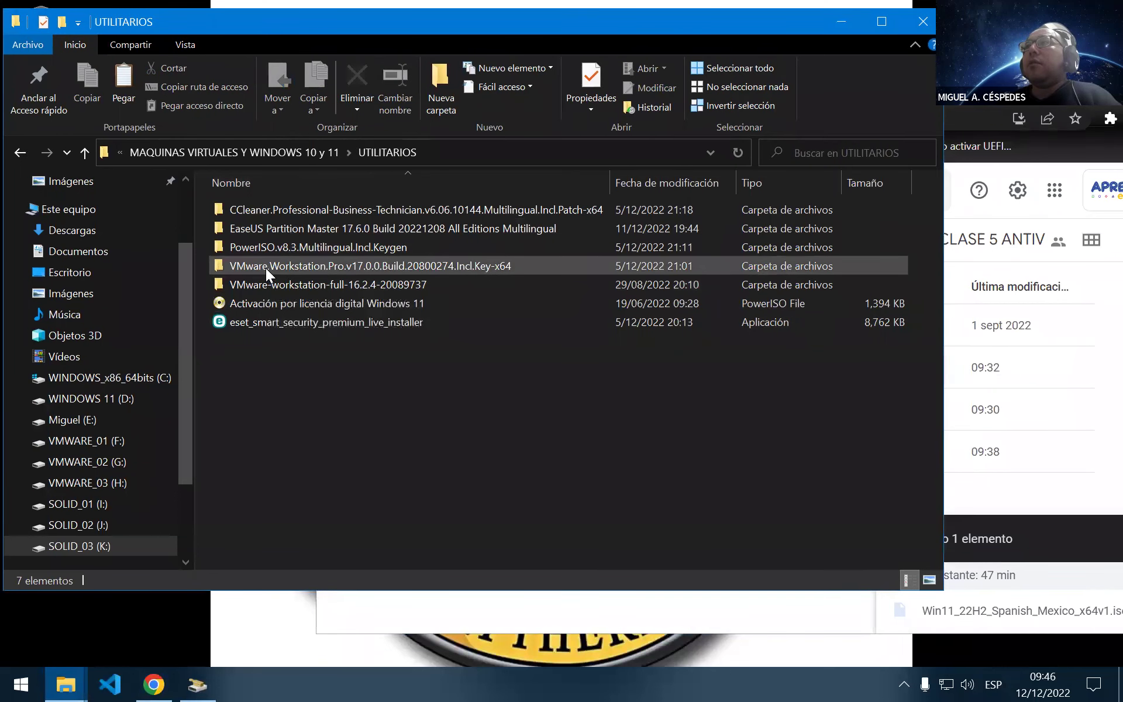
{"action": "left_click_drag", "start_coordinate": [208, 264], "coordinate": [1016, 519]}
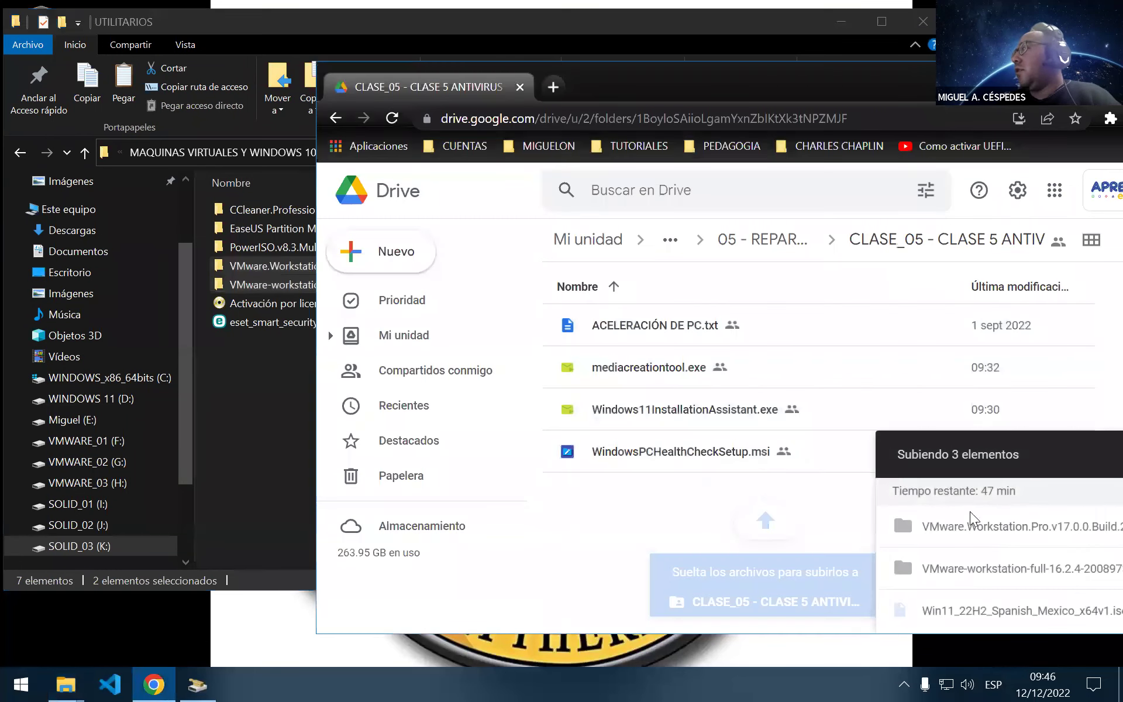
{"action": "left_click", "coordinate": [266, 392]}
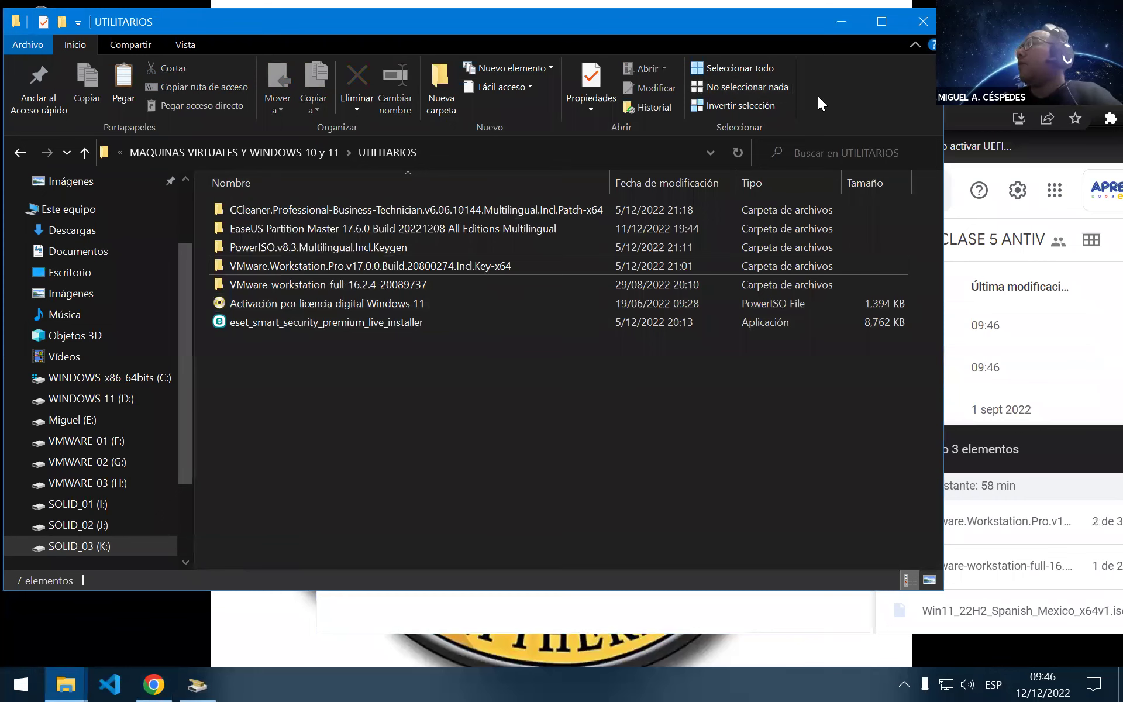
{"action": "key", "text": "alt+Tab"}
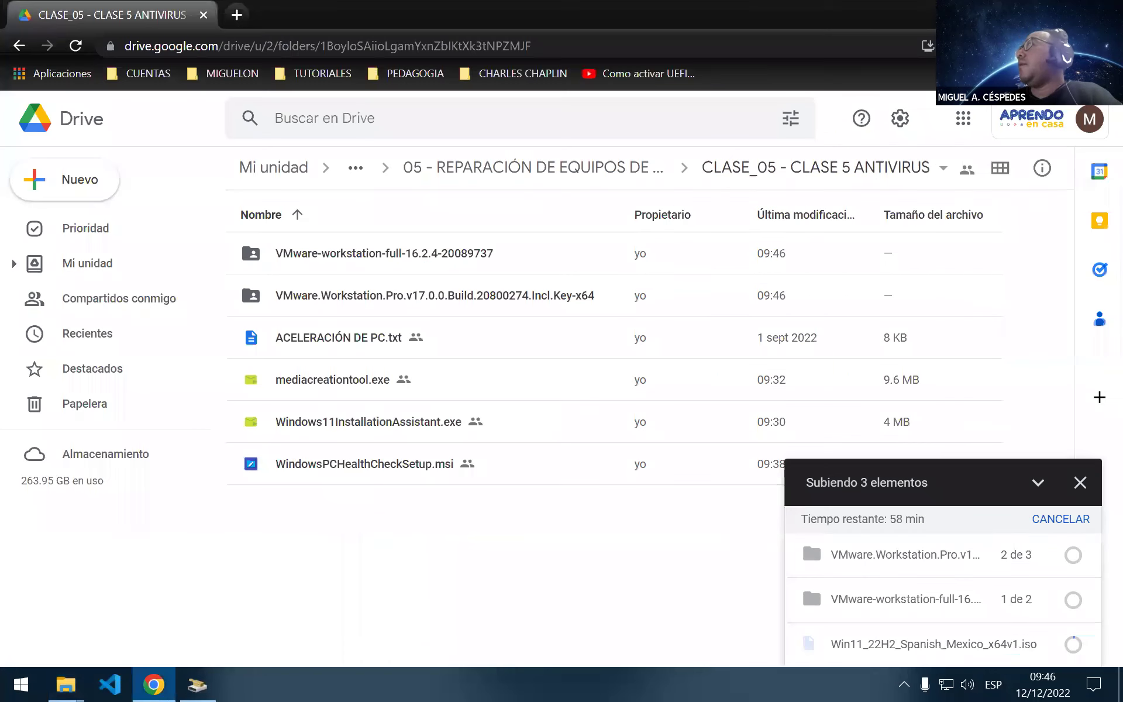
{"action": "key", "text": "alt+Tab"}
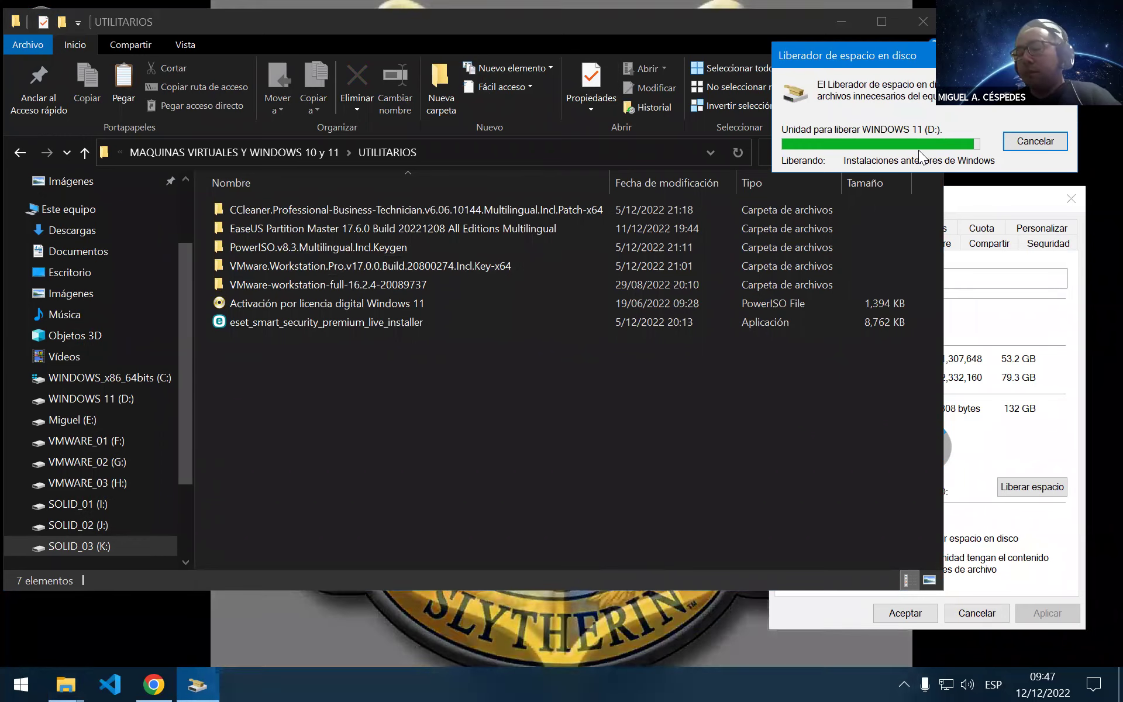
{"action": "key", "text": "ctrl+shift+Escape"}
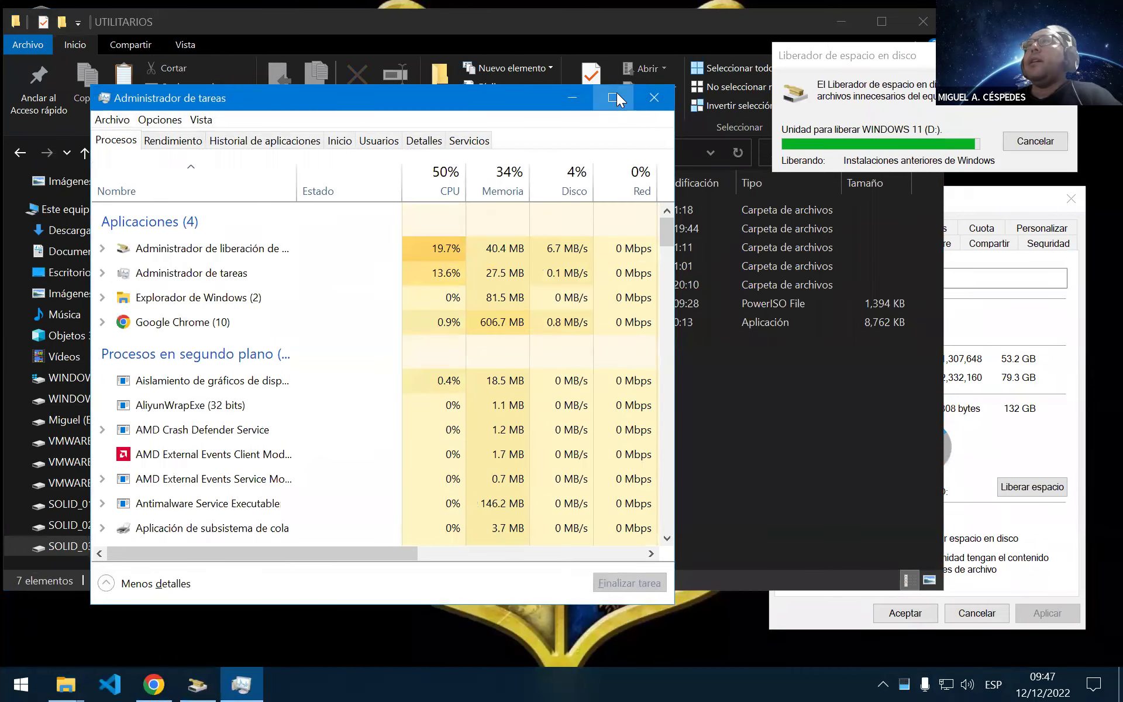
{"action": "left_click", "coordinate": [616, 95]}
{"action": "left_click", "coordinate": [82, 50]}
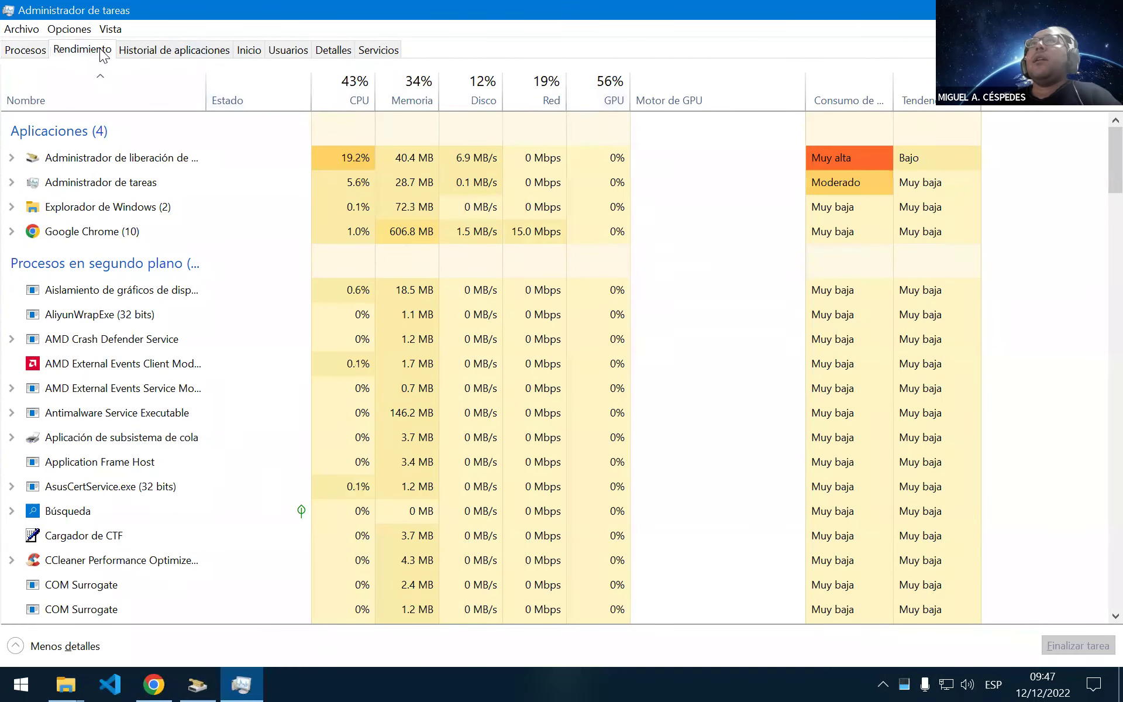
{"action": "left_click", "coordinate": [149, 112]}
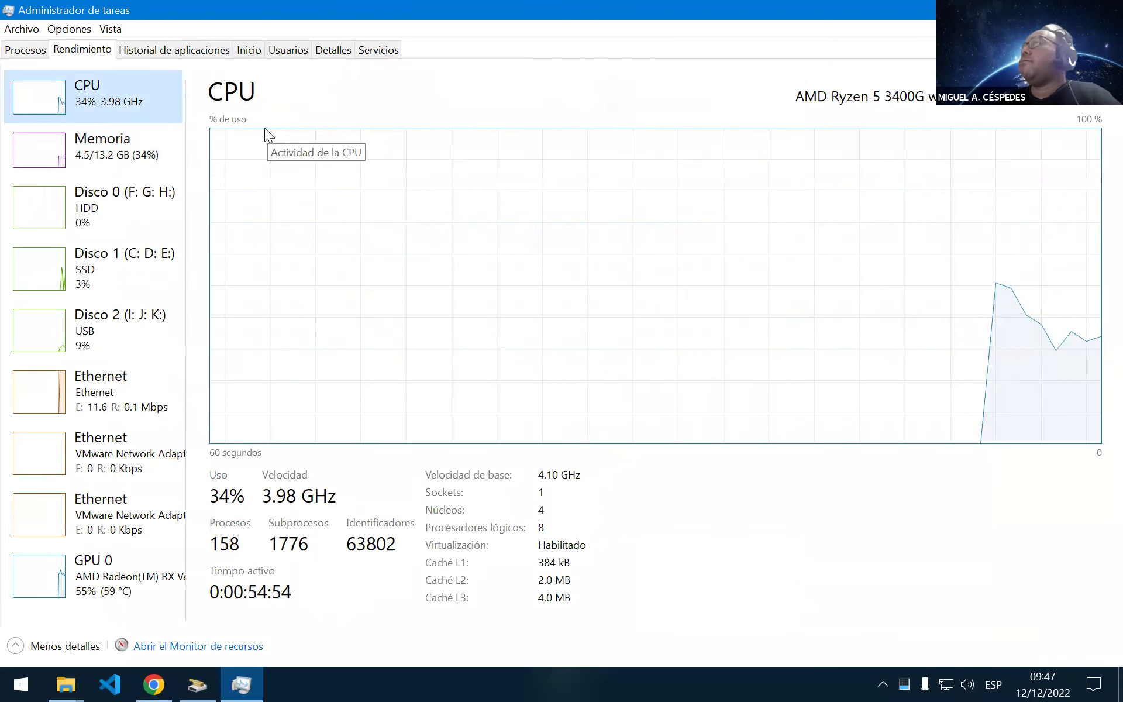
{"action": "left_click", "coordinate": [146, 149]}
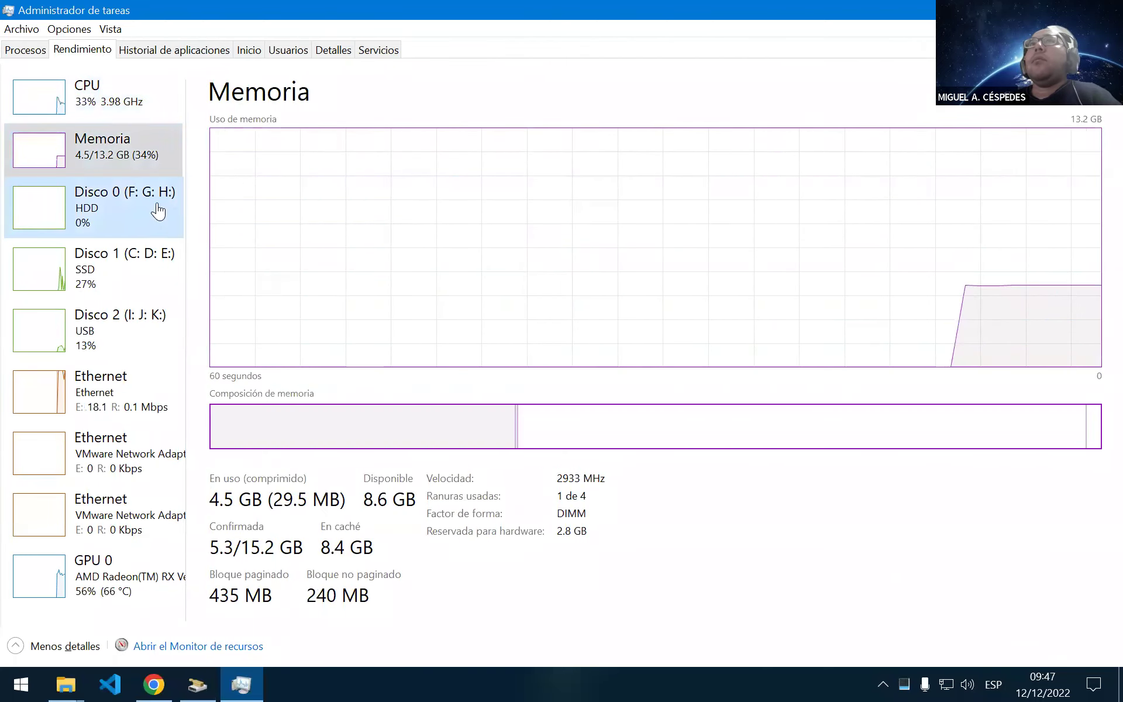
{"action": "left_click", "coordinate": [157, 210]}
{"action": "left_click", "coordinate": [172, 258]}
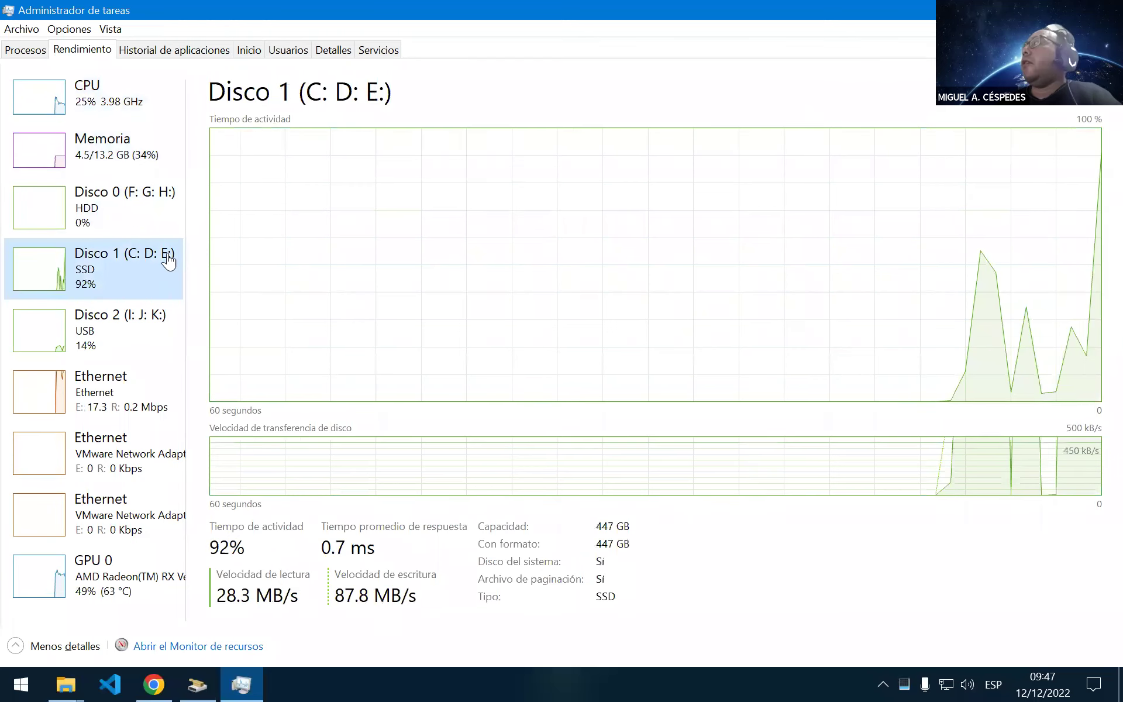
{"action": "left_click", "coordinate": [171, 402]}
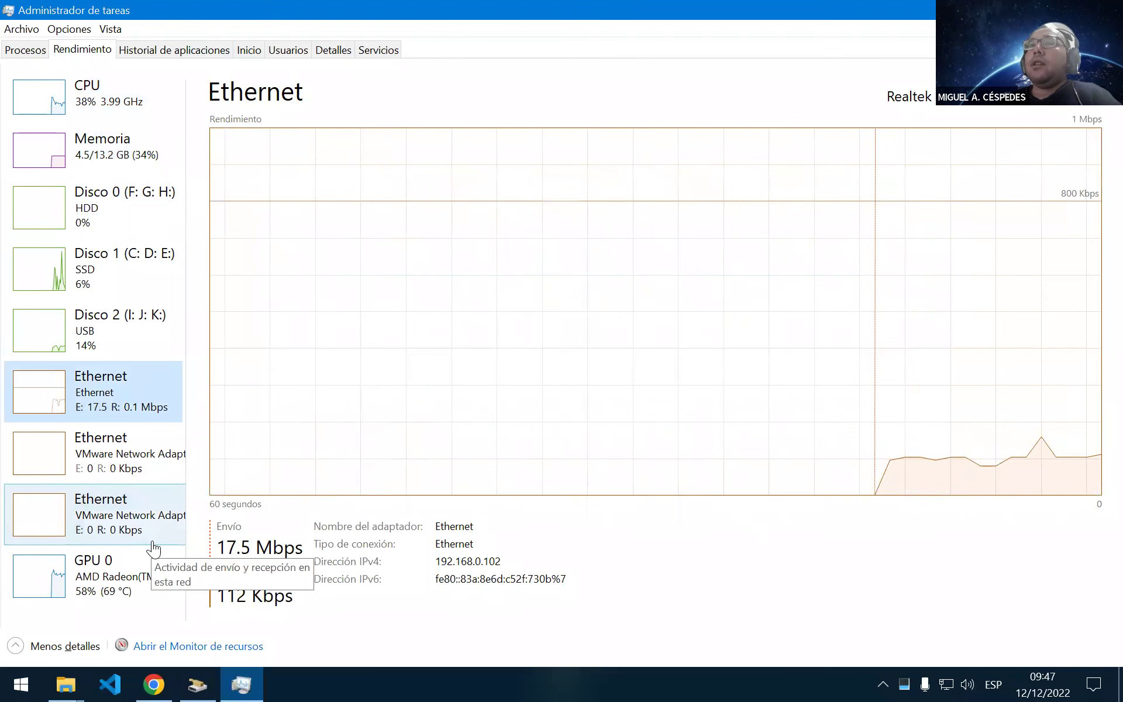
{"action": "left_click", "coordinate": [153, 156]}
{"action": "left_click", "coordinate": [136, 108]}
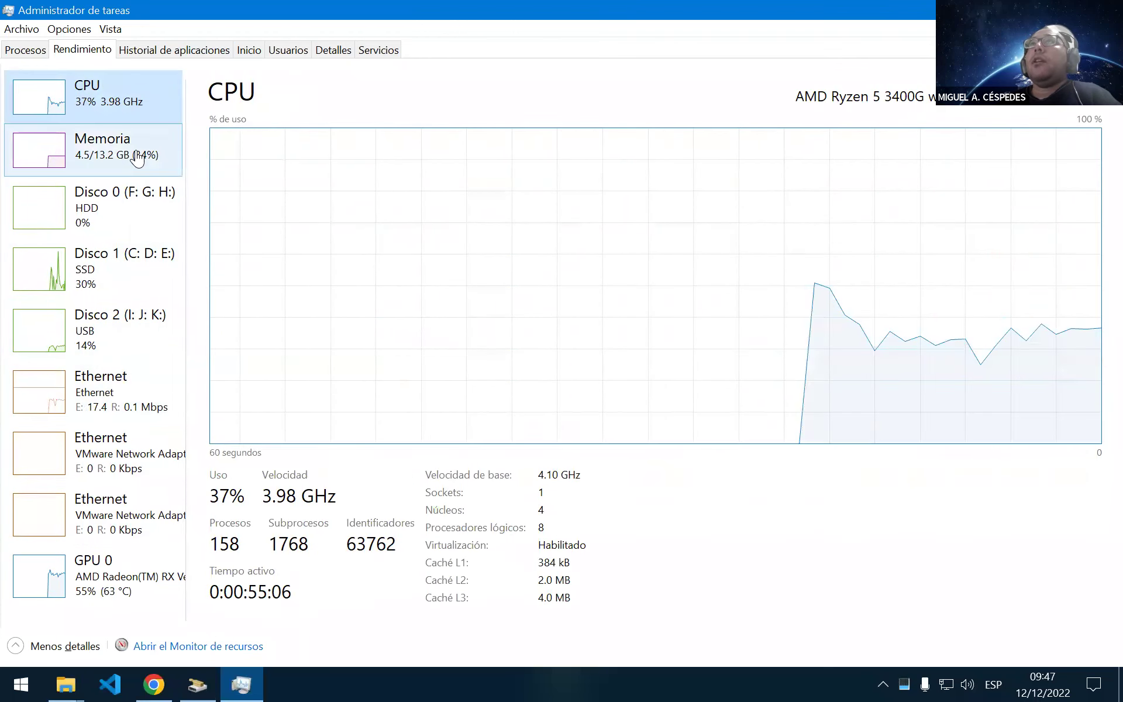
{"action": "left_click", "coordinate": [134, 159]}
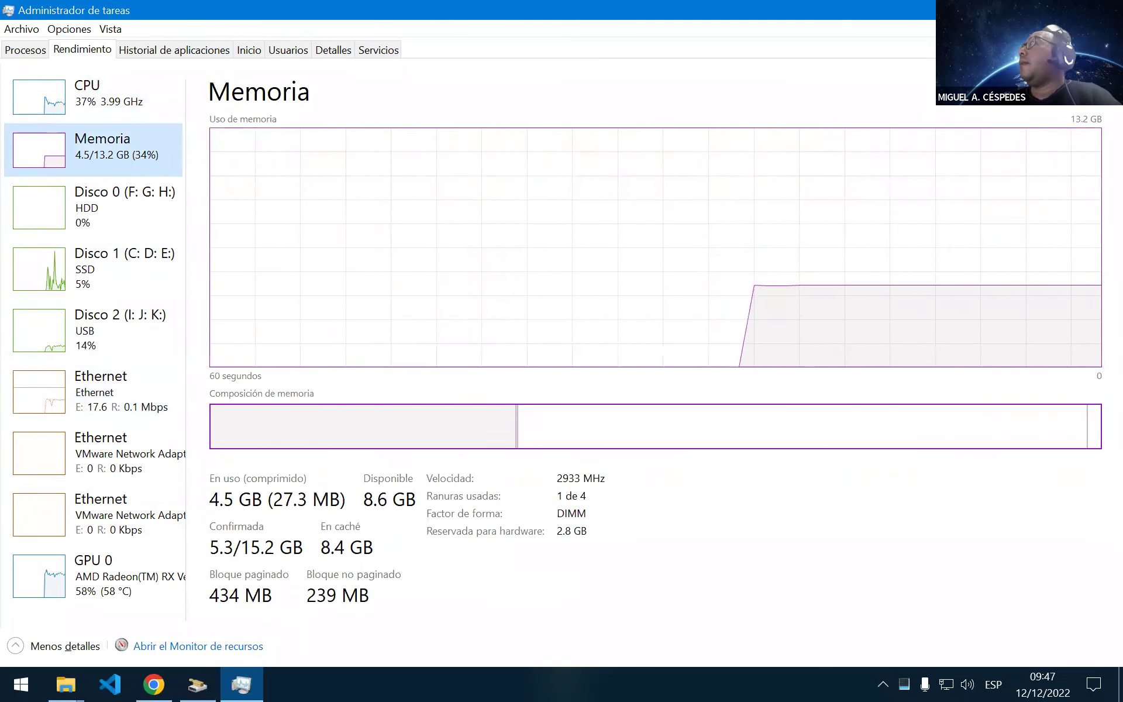
{"action": "left_click", "coordinate": [246, 54]}
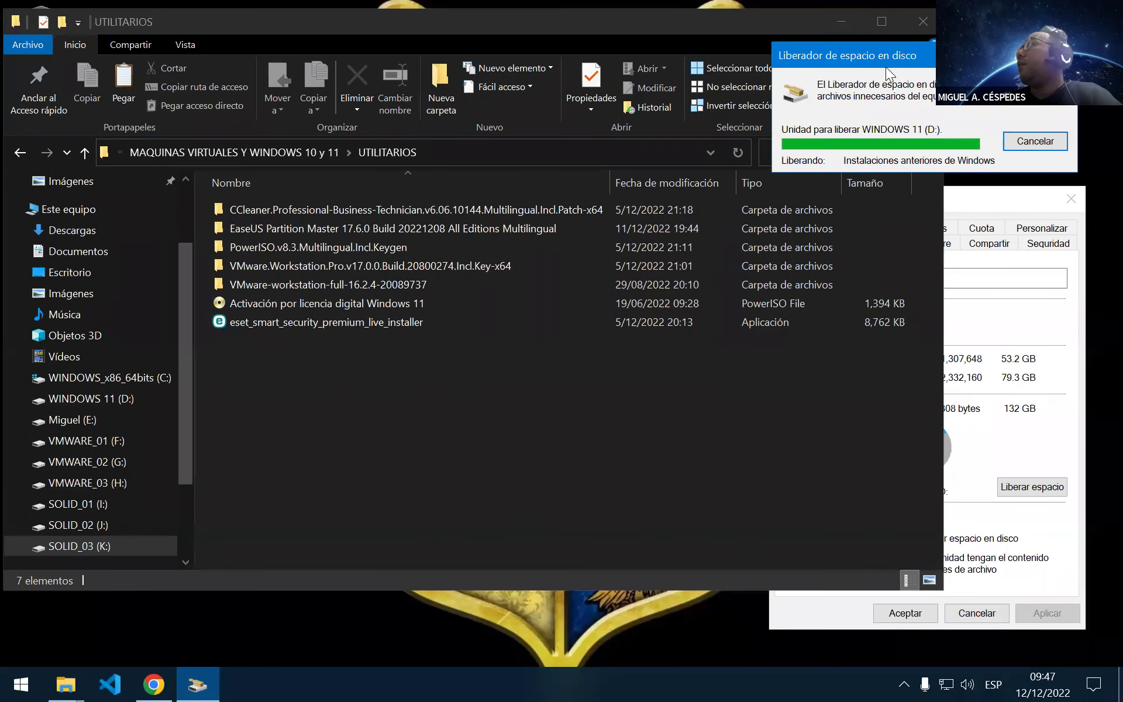
Step: Move the Disk Cleanup window aside and open the VMware.Workstation.Pro.v17 folder in UTILITARIOS
{"action": "left_click_drag", "start_coordinate": [890, 56], "coordinate": [901, 31]}
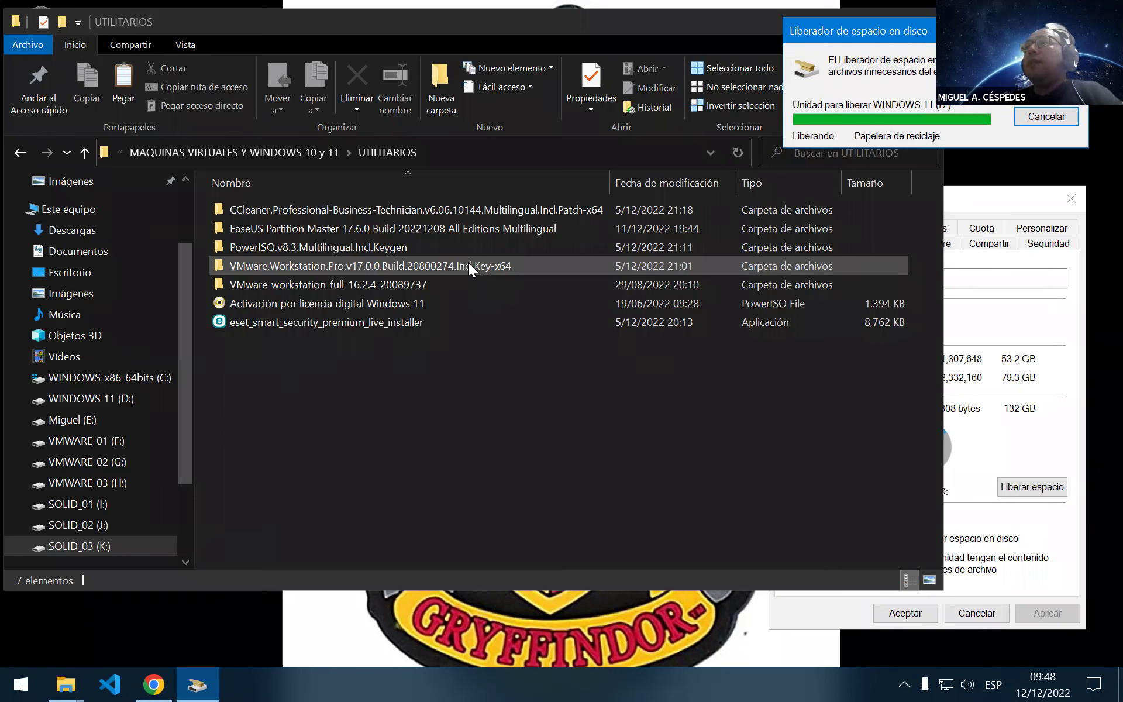
{"action": "double_click", "coordinate": [468, 266]}
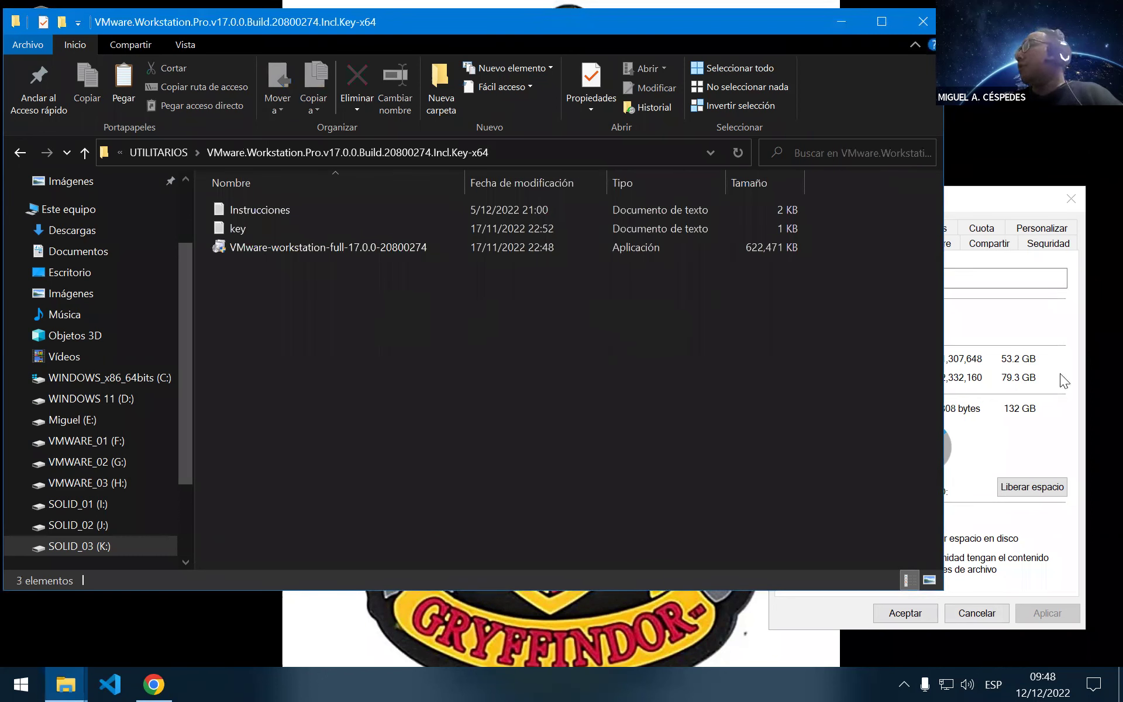
{"action": "left_click", "coordinate": [841, 24]}
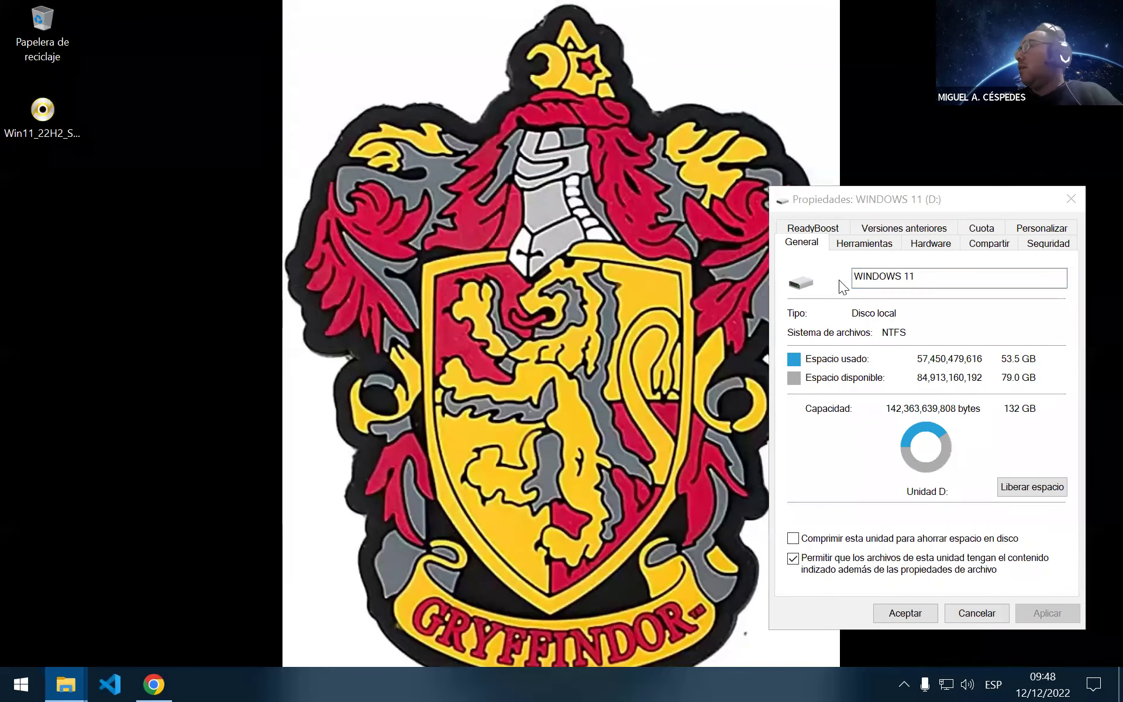
Step: Show Este equipo in a new Explorer window and refresh its drive list
{"action": "key", "text": "super+e"}
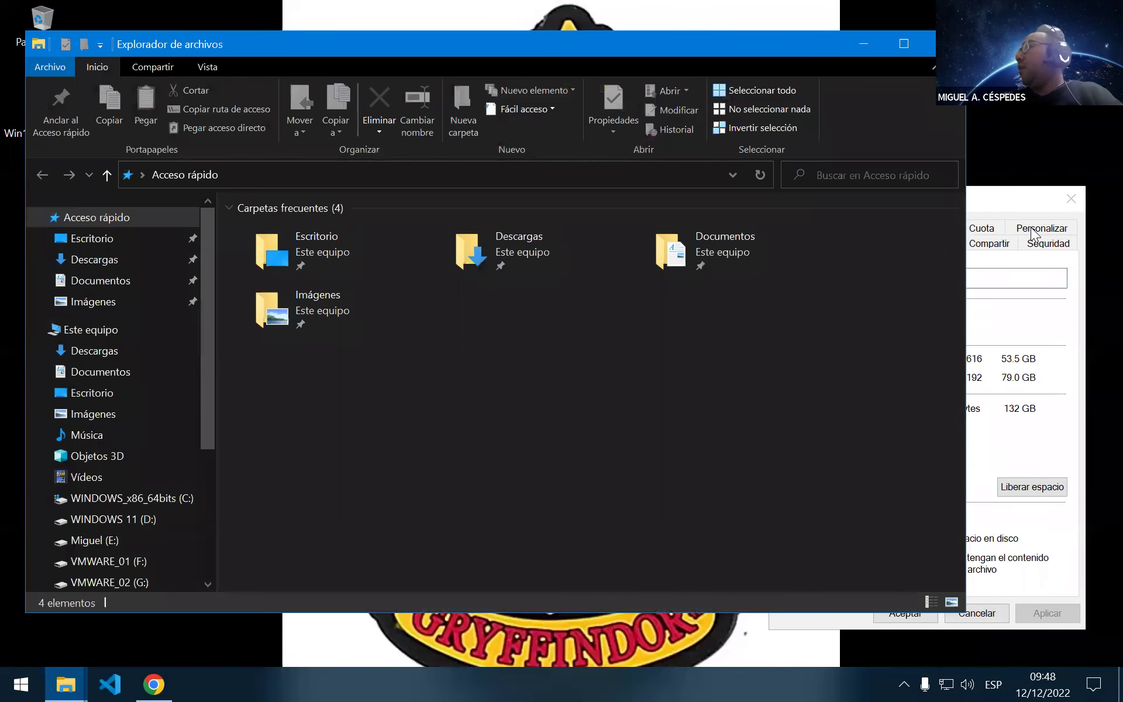
{"action": "left_click", "coordinate": [59, 331]}
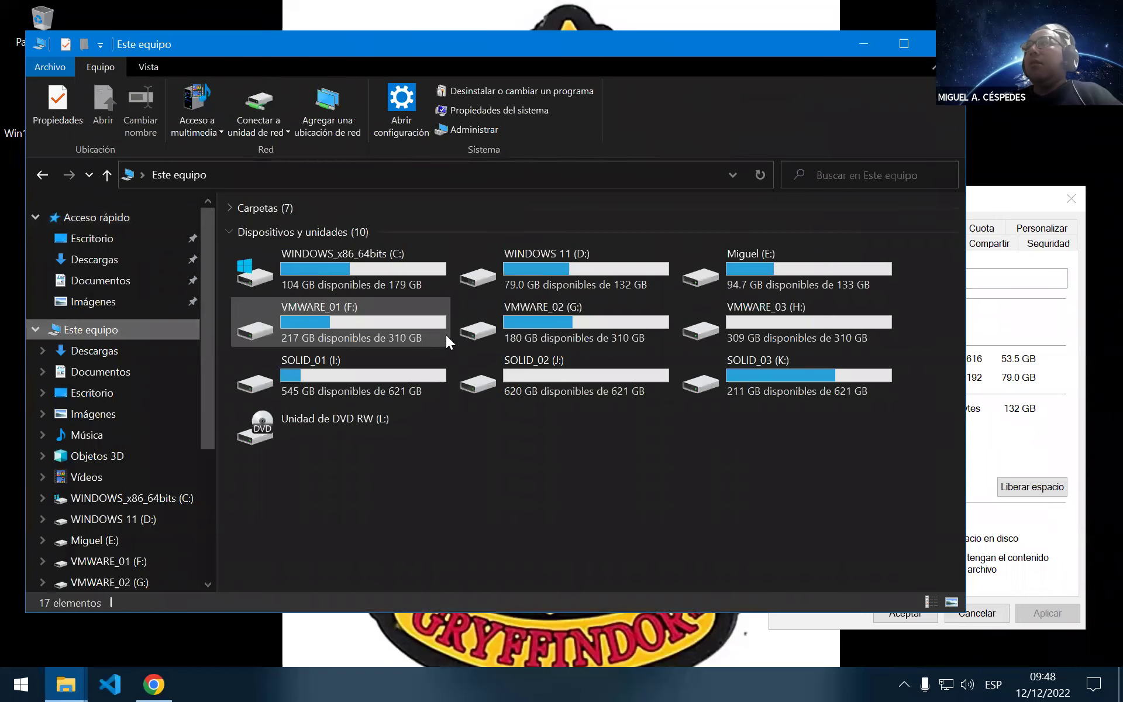
{"action": "left_click", "coordinate": [537, 271]}
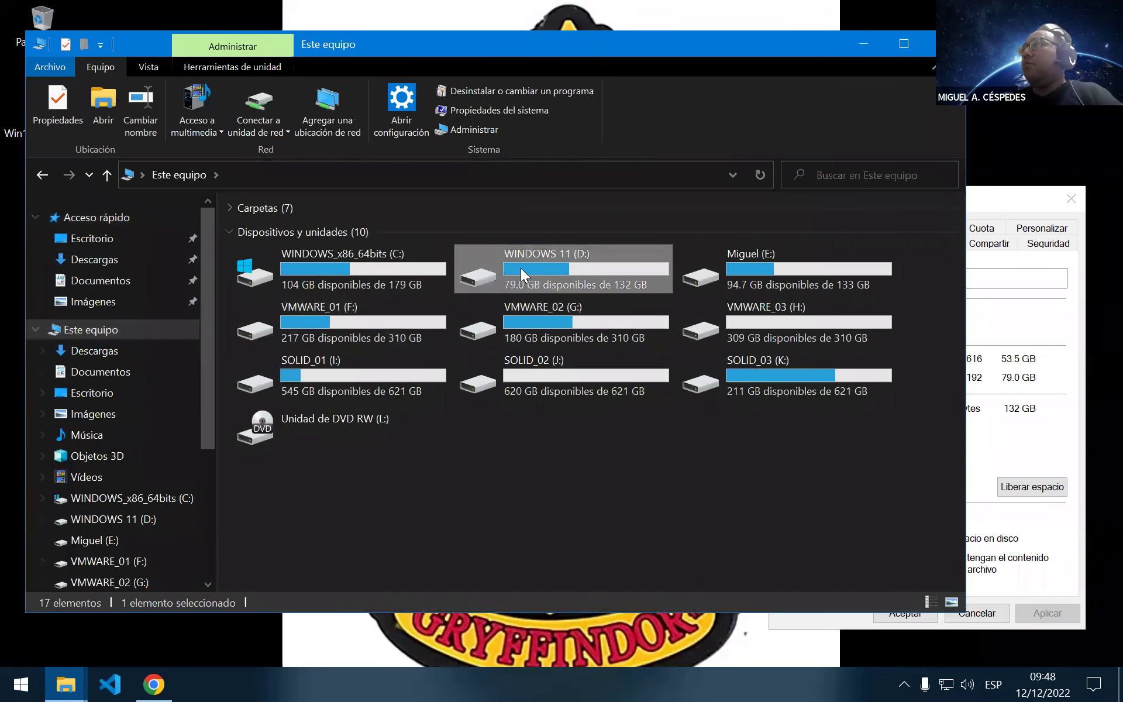
{"action": "right_click", "coordinate": [521, 268]}
{"action": "left_click", "coordinate": [587, 649]}
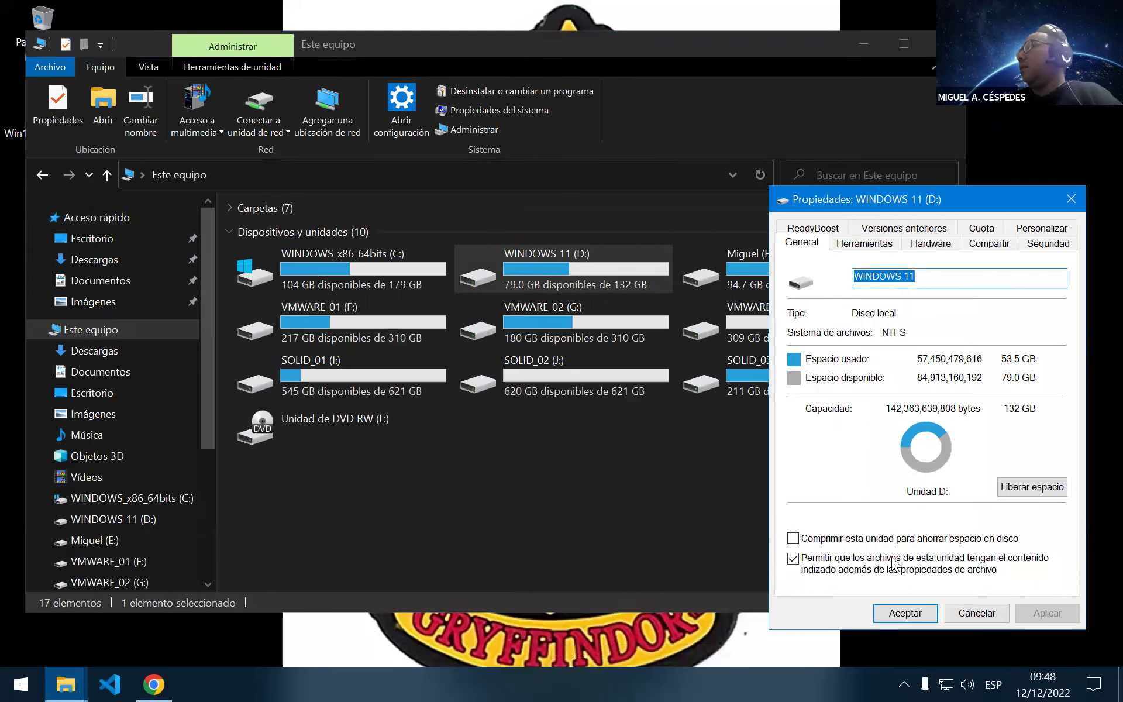
{"action": "left_click", "coordinate": [905, 612]}
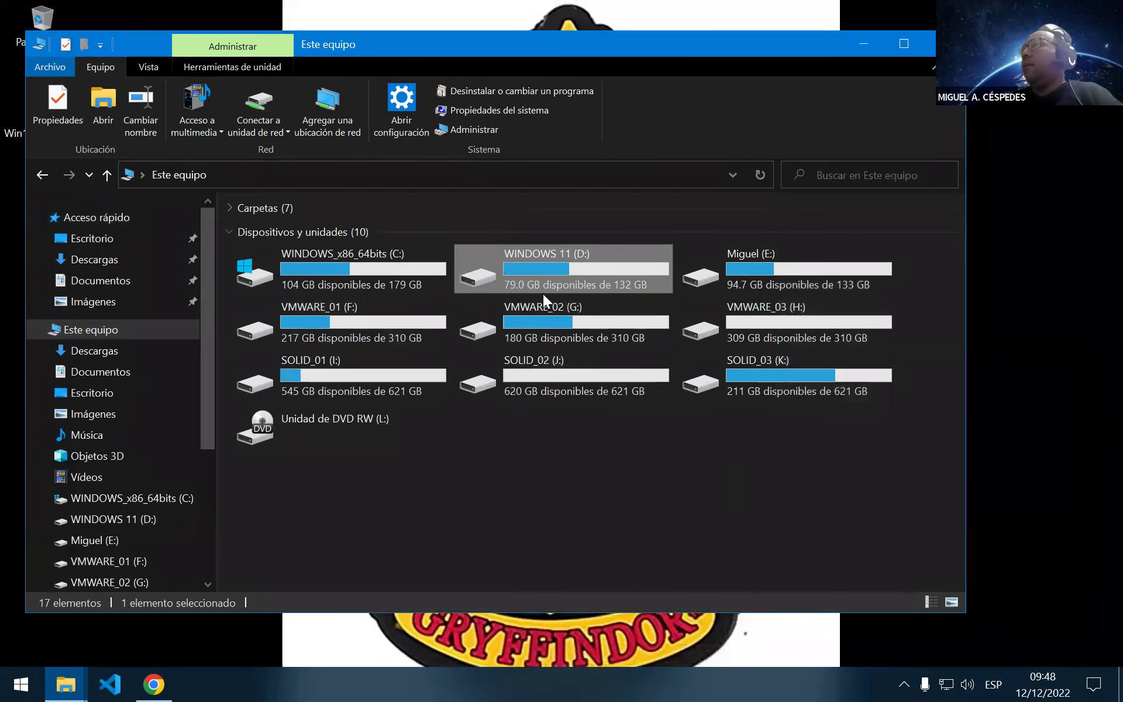
{"action": "right_click", "coordinate": [503, 501]}
{"action": "left_click", "coordinate": [570, 377]}
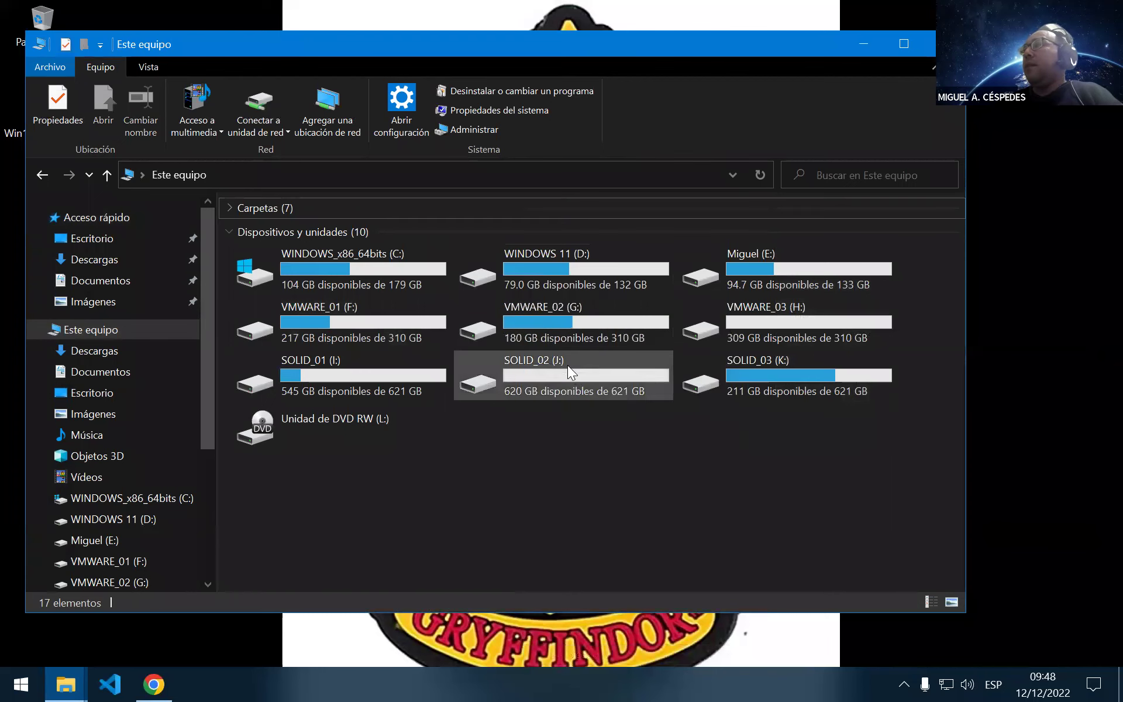
Step: Run Disk Cleanup with system files on WINDOWS 11 (D:), deleting shader cache and Recycle Bin
{"action": "right_click", "coordinate": [540, 287]}
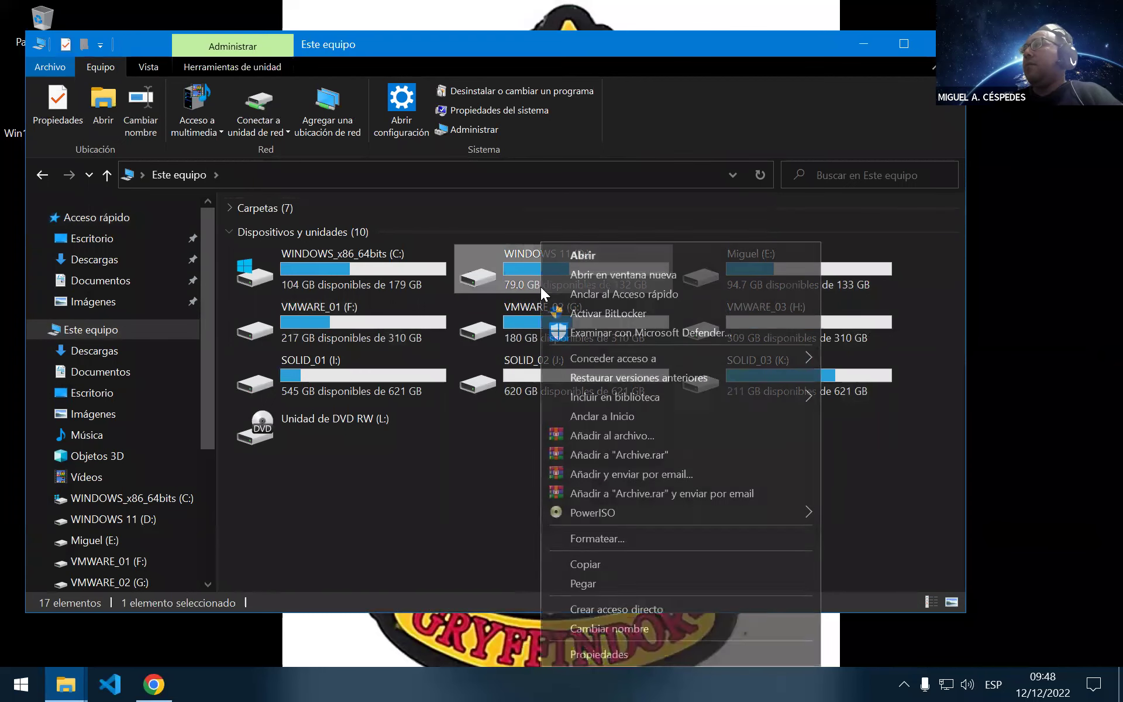
{"action": "left_click", "coordinate": [594, 653]}
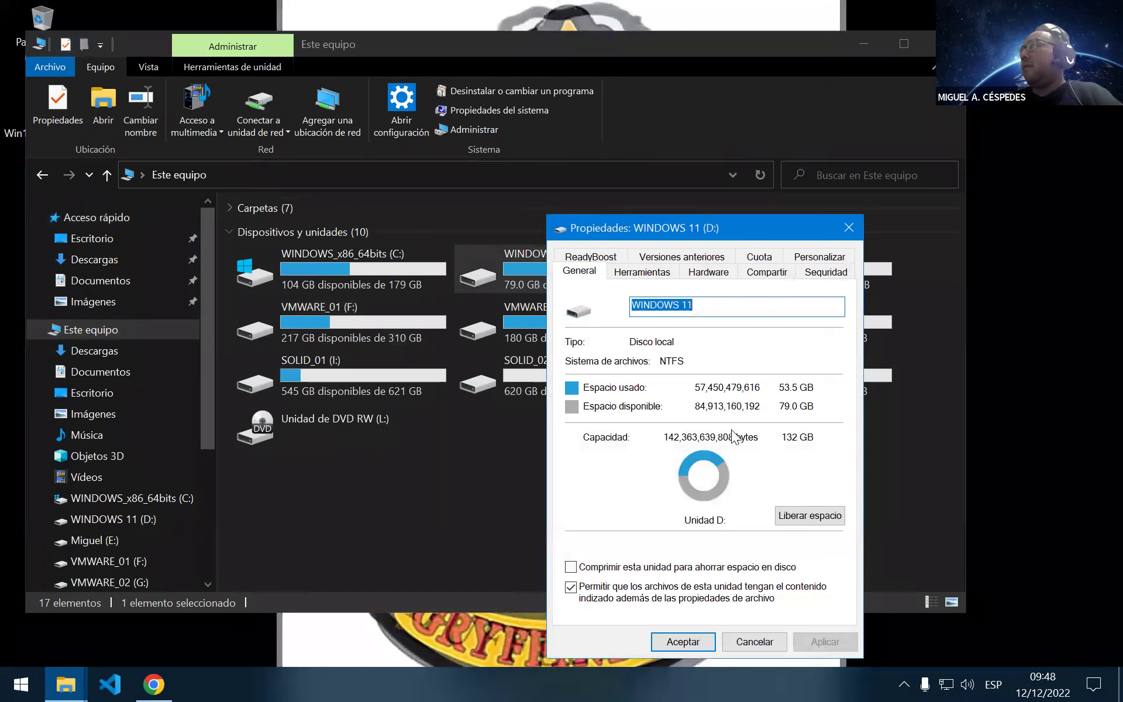
{"action": "left_click", "coordinate": [813, 516]}
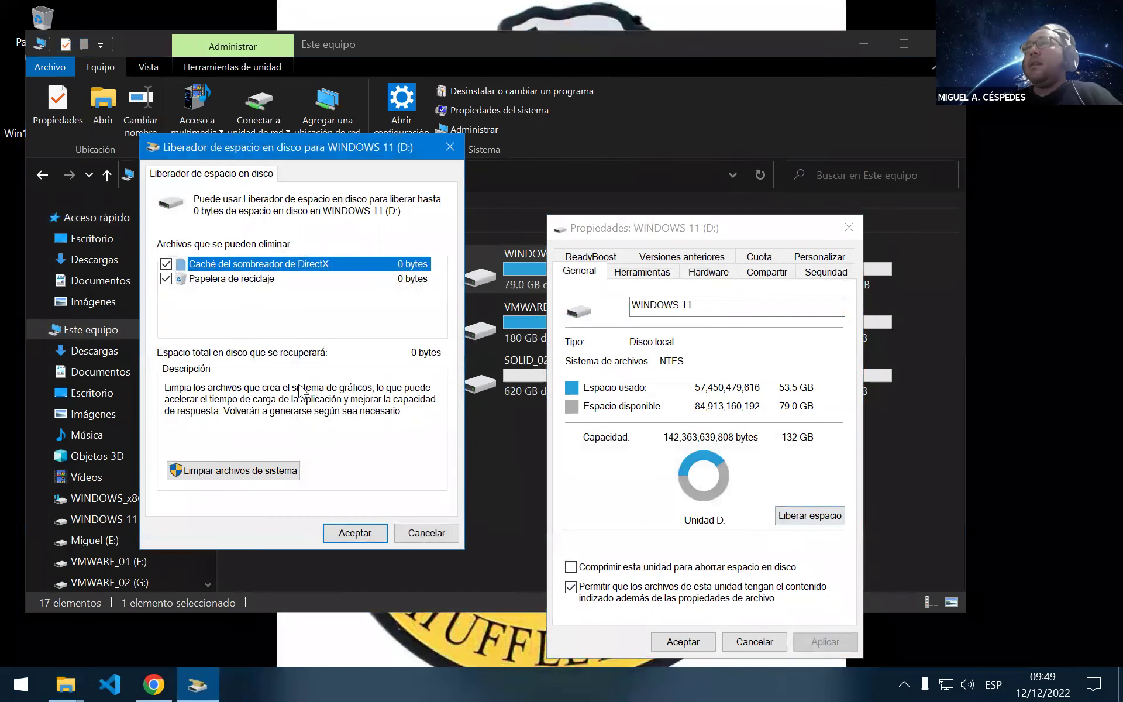
{"action": "left_click", "coordinate": [240, 471]}
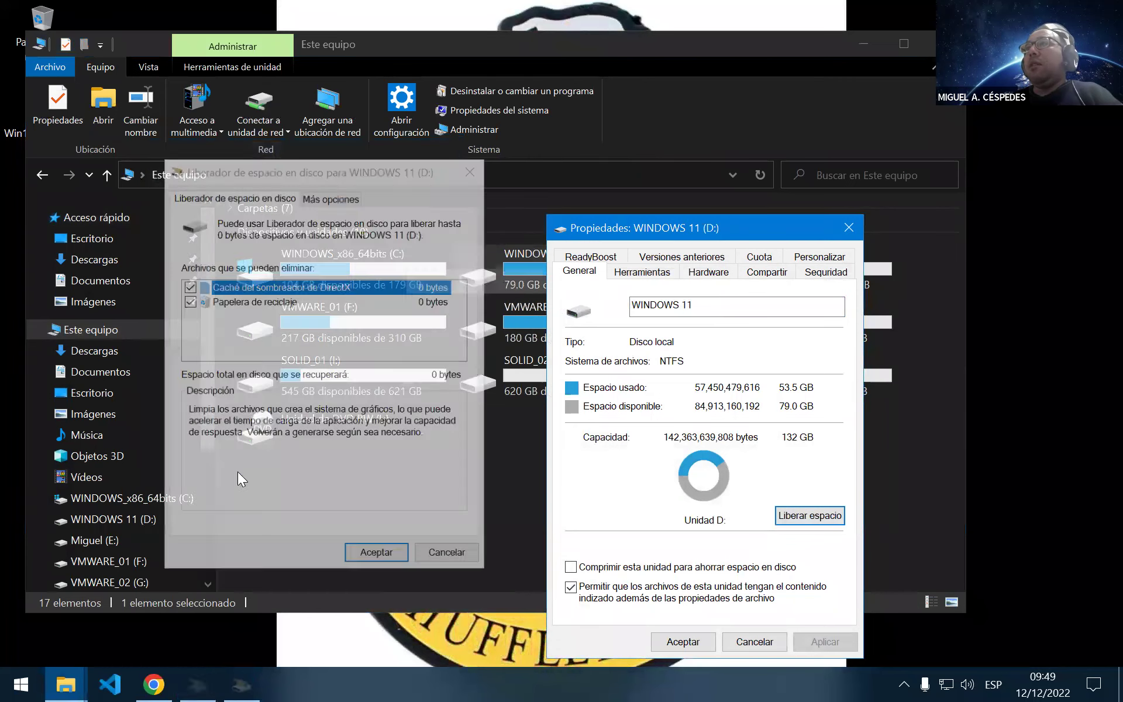
{"action": "left_click", "coordinate": [378, 555]}
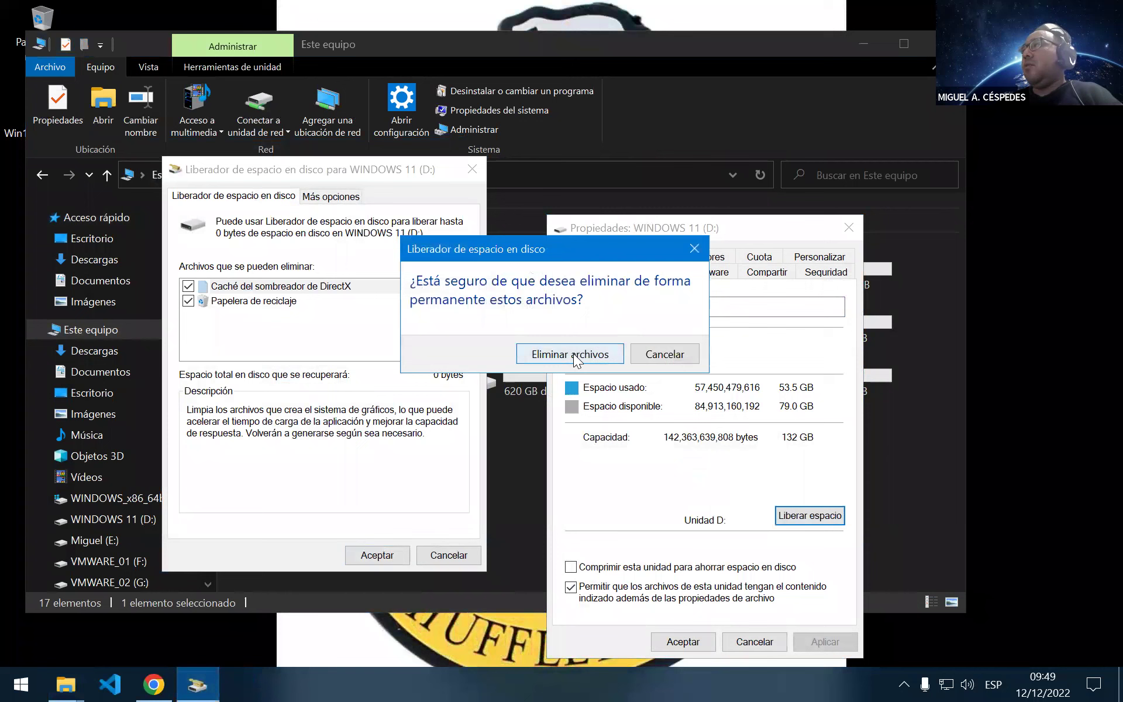
{"action": "left_click", "coordinate": [573, 354]}
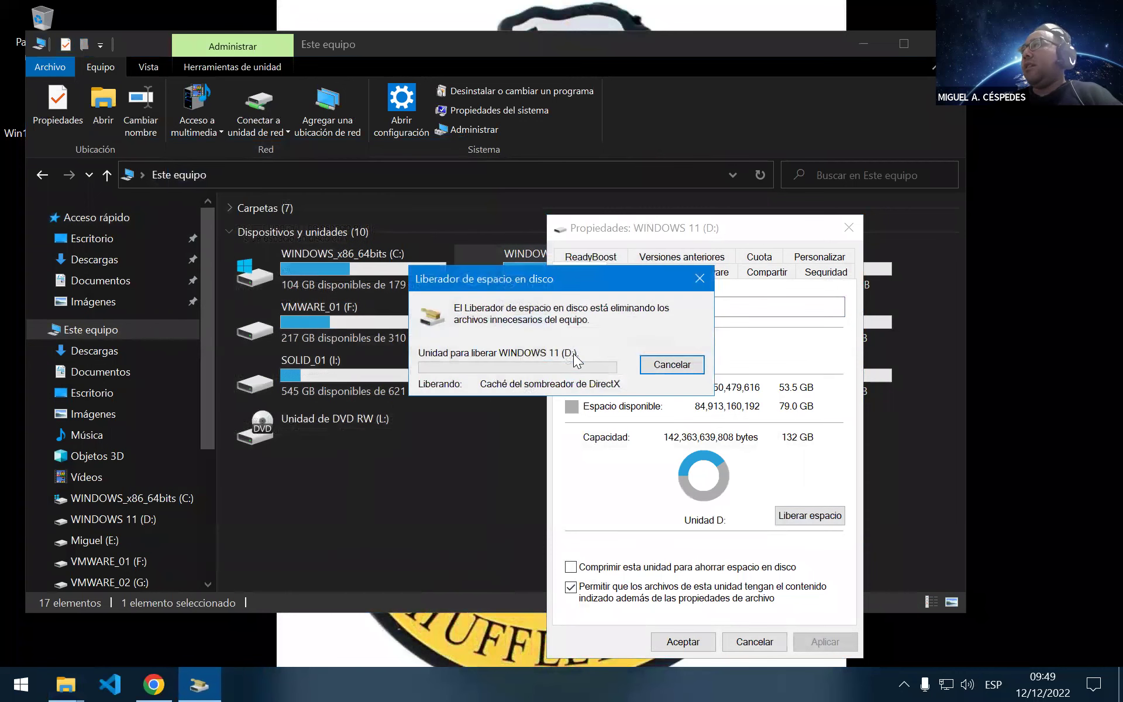
{"action": "left_click", "coordinate": [699, 639]}
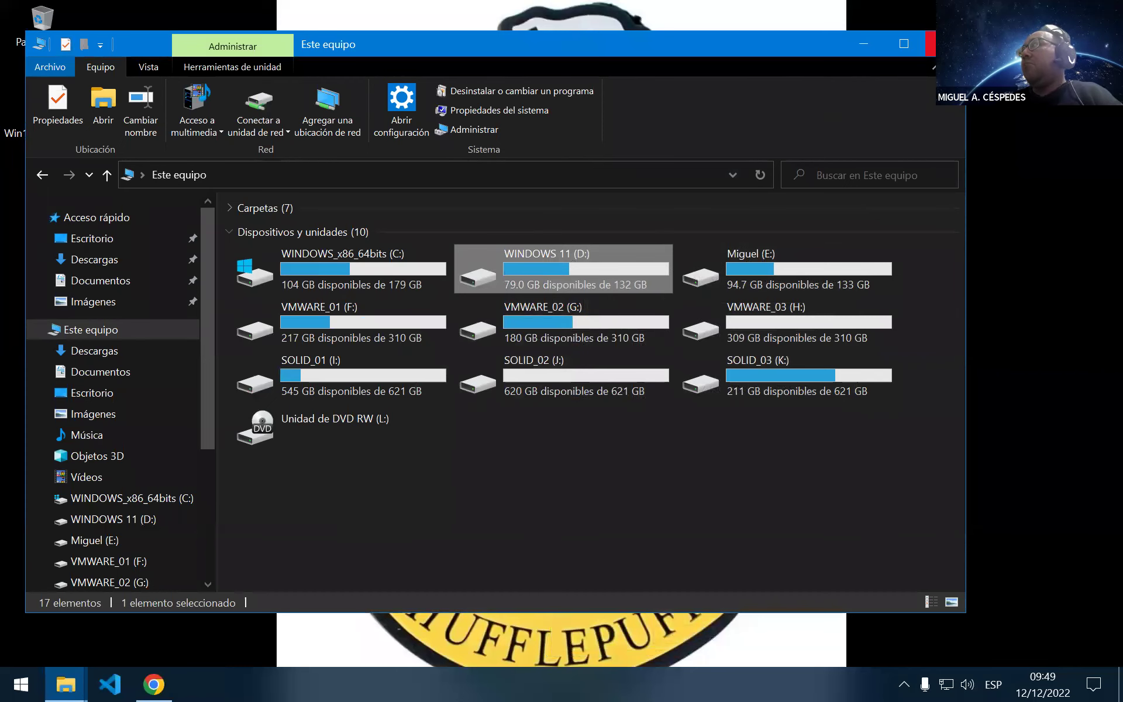
Step: Check the Drive upload in Chrome, then bring back and maximize the VMware folder window
{"action": "key", "text": "super+d"}
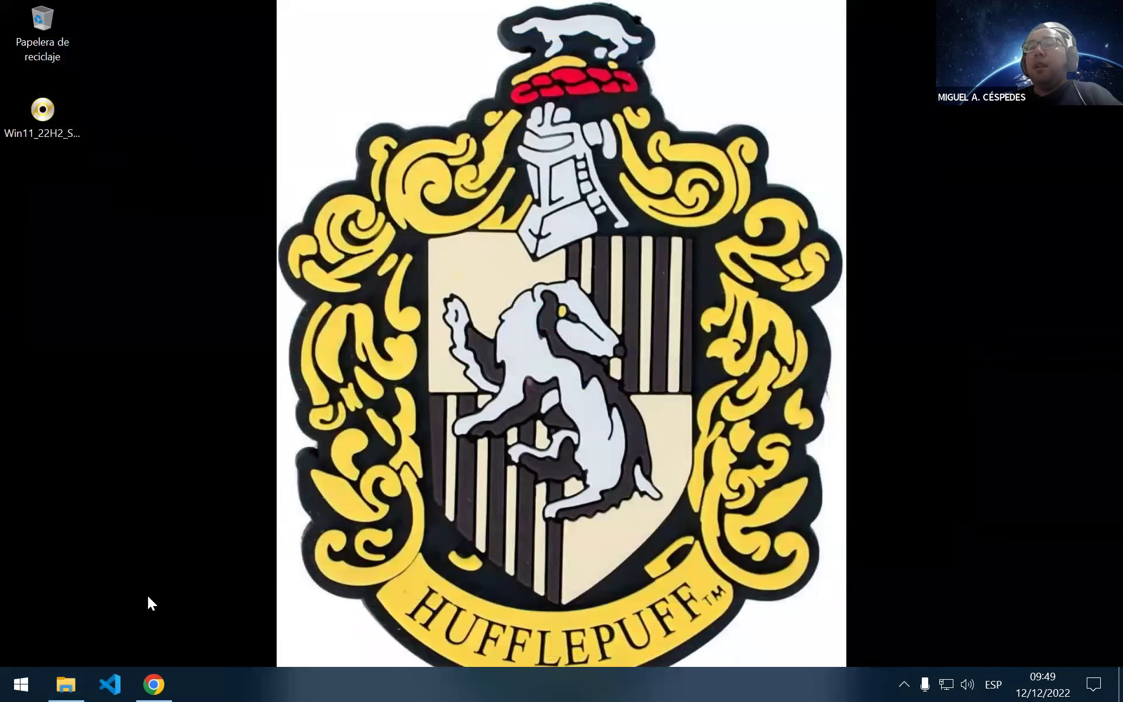
{"action": "left_click", "coordinate": [155, 683]}
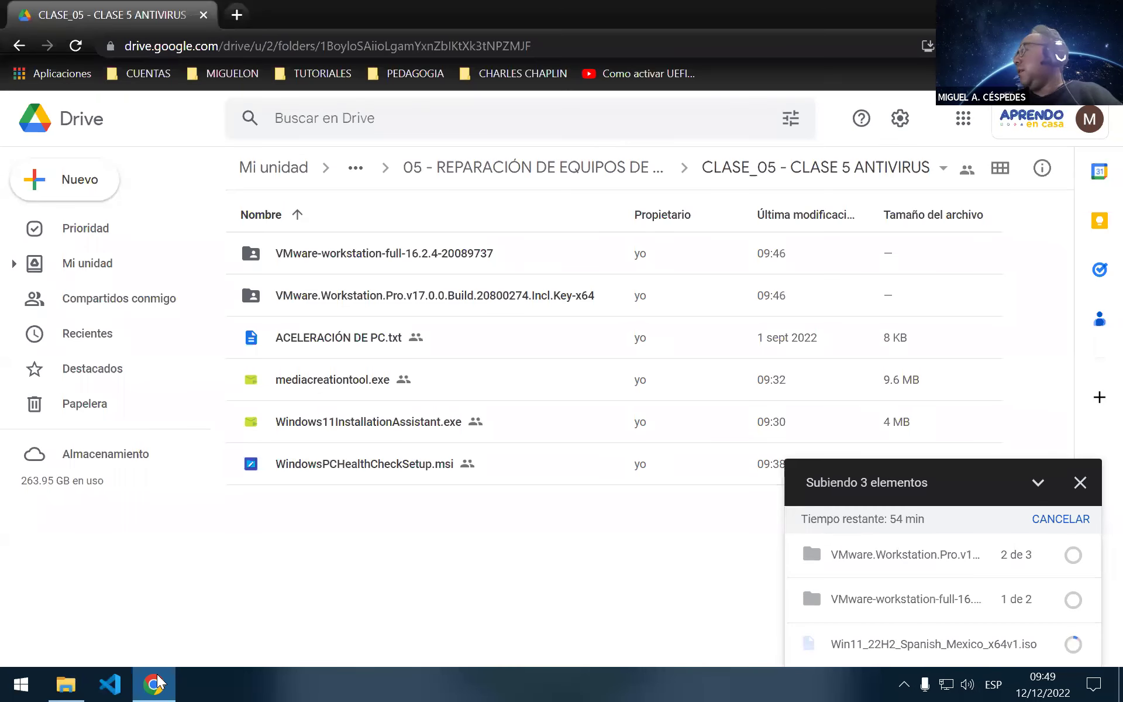
{"action": "left_click", "coordinate": [156, 682]}
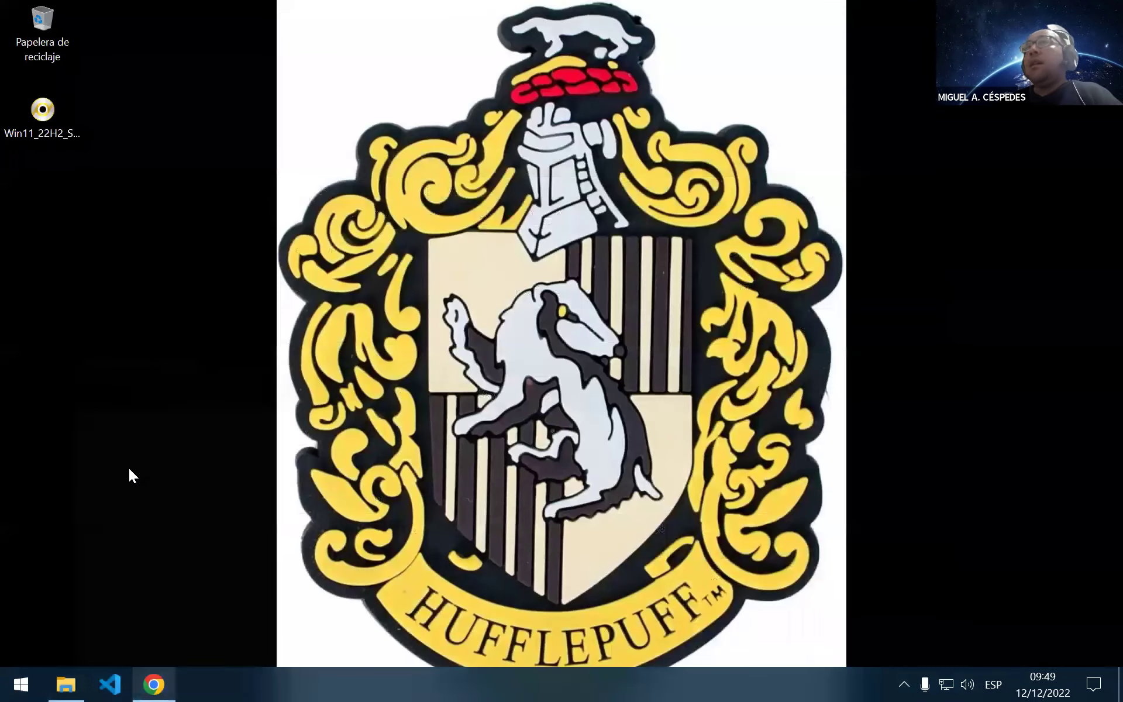
{"action": "left_click", "coordinate": [74, 678]}
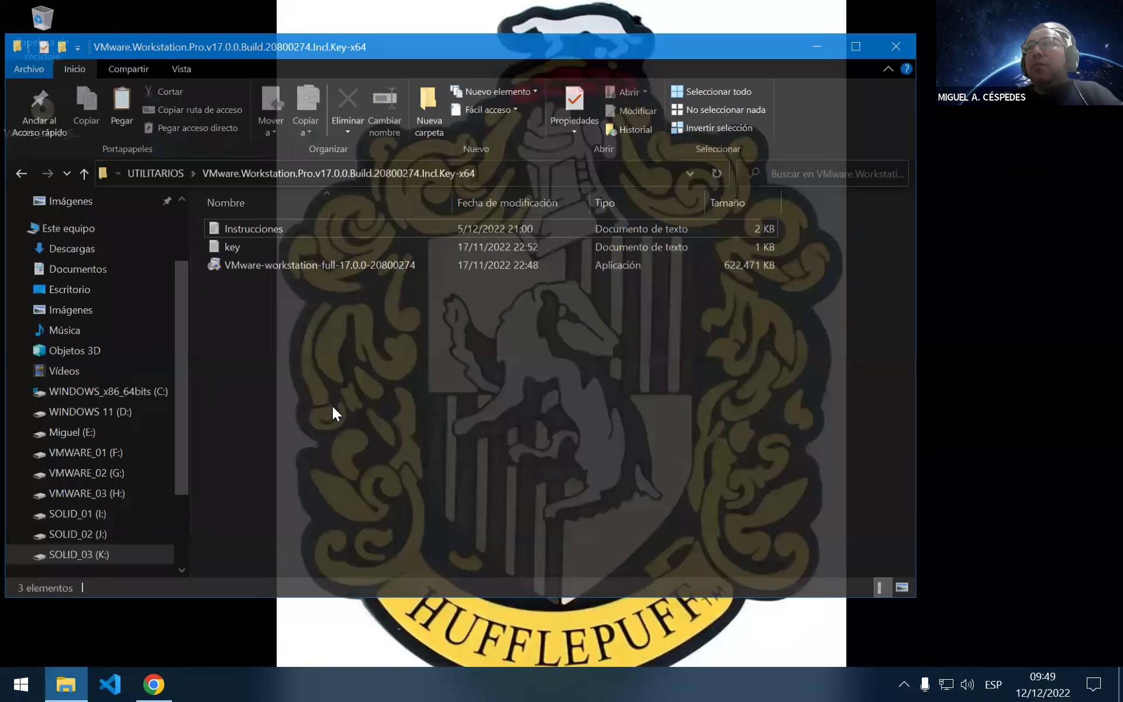
{"action": "double_click", "coordinate": [405, 15]}
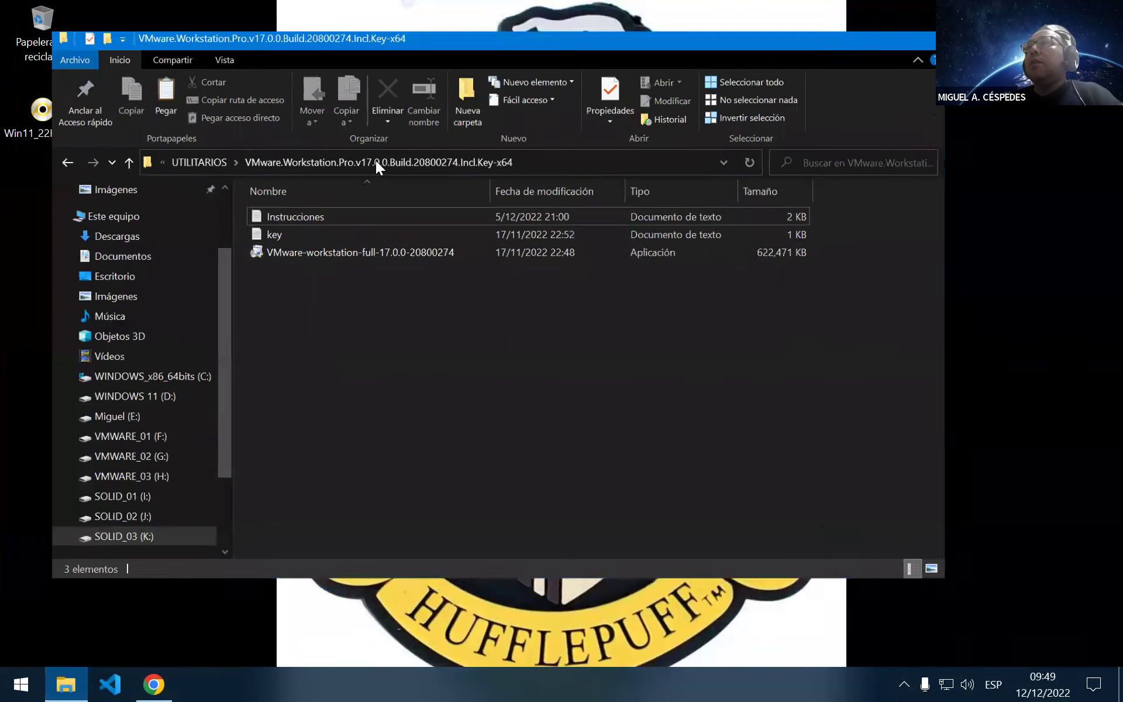
Step: Run the VMware-workstation-full-17.0.0-20800274 installer as administrator
{"action": "right_click", "coordinate": [331, 233]}
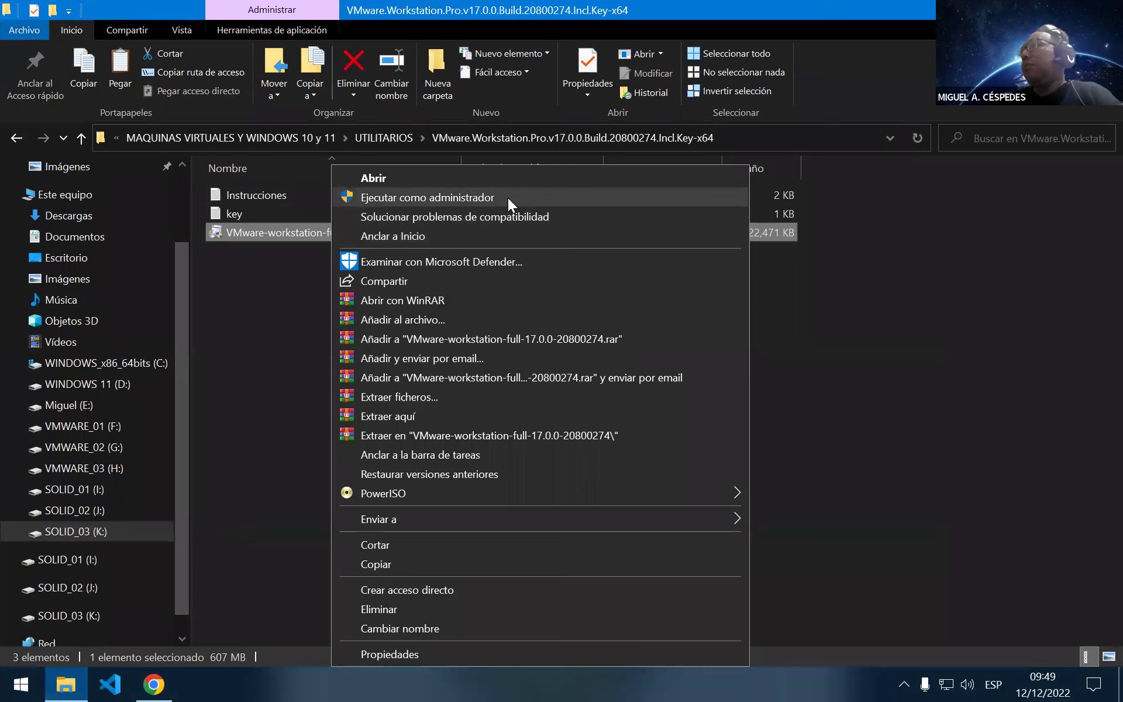
{"action": "left_click", "coordinate": [258, 308]}
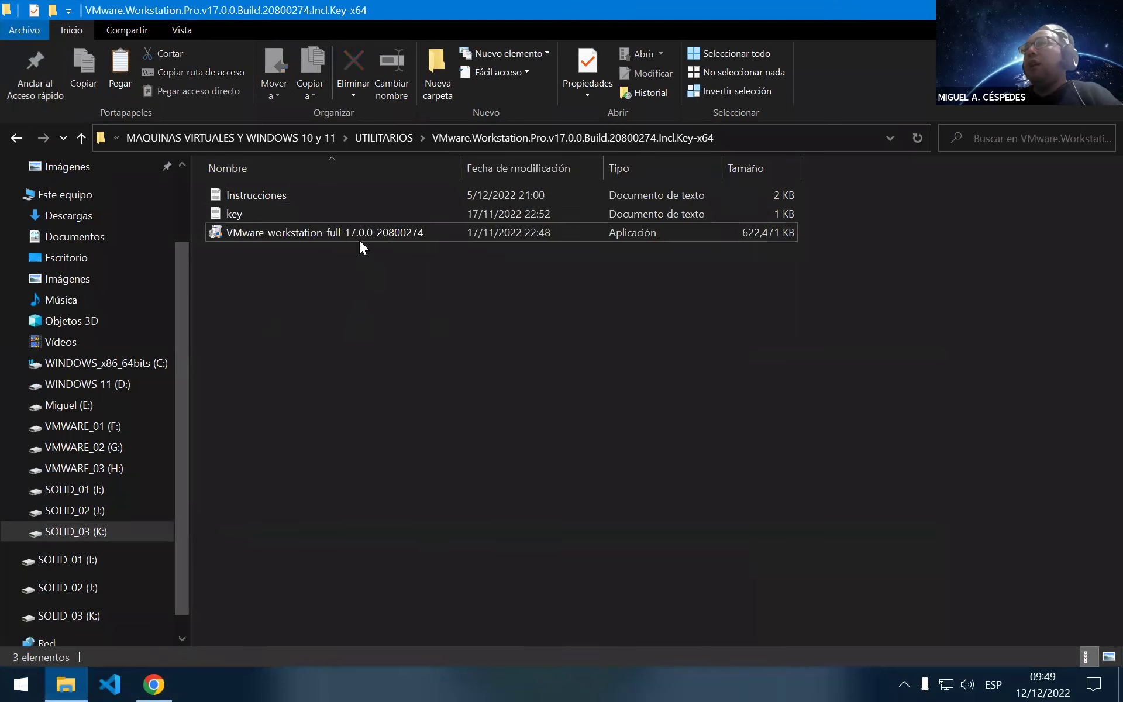
{"action": "mouse_move", "coordinate": [355, 235]}
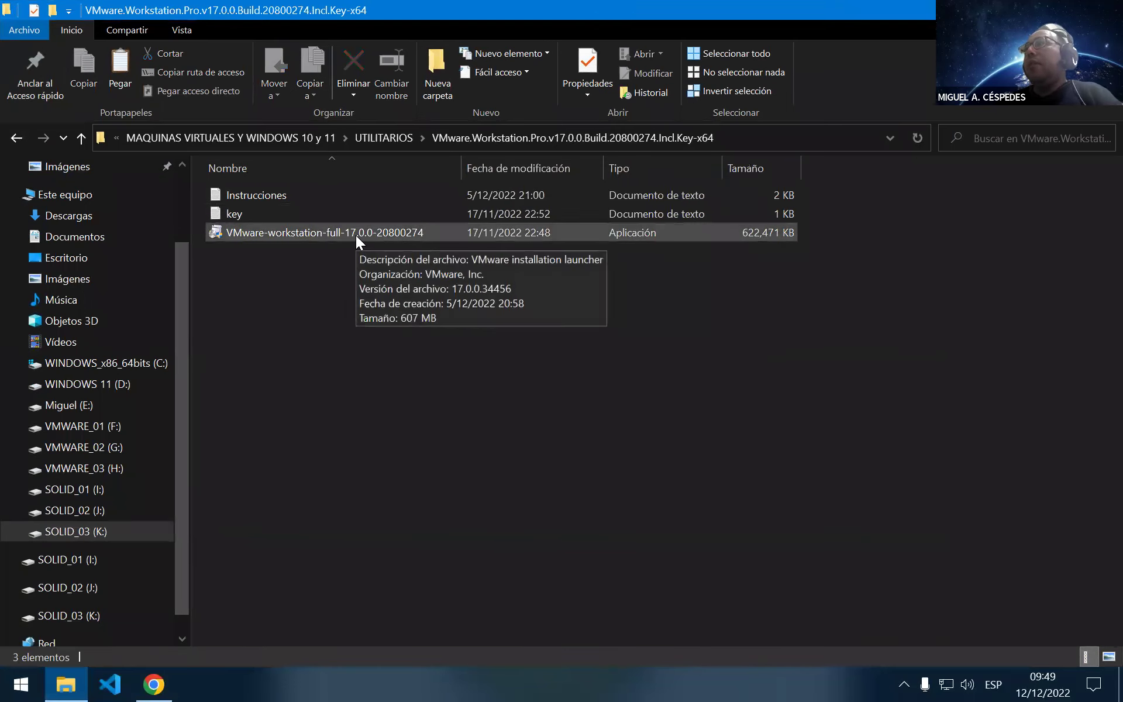
{"action": "key", "text": "super+plus"}
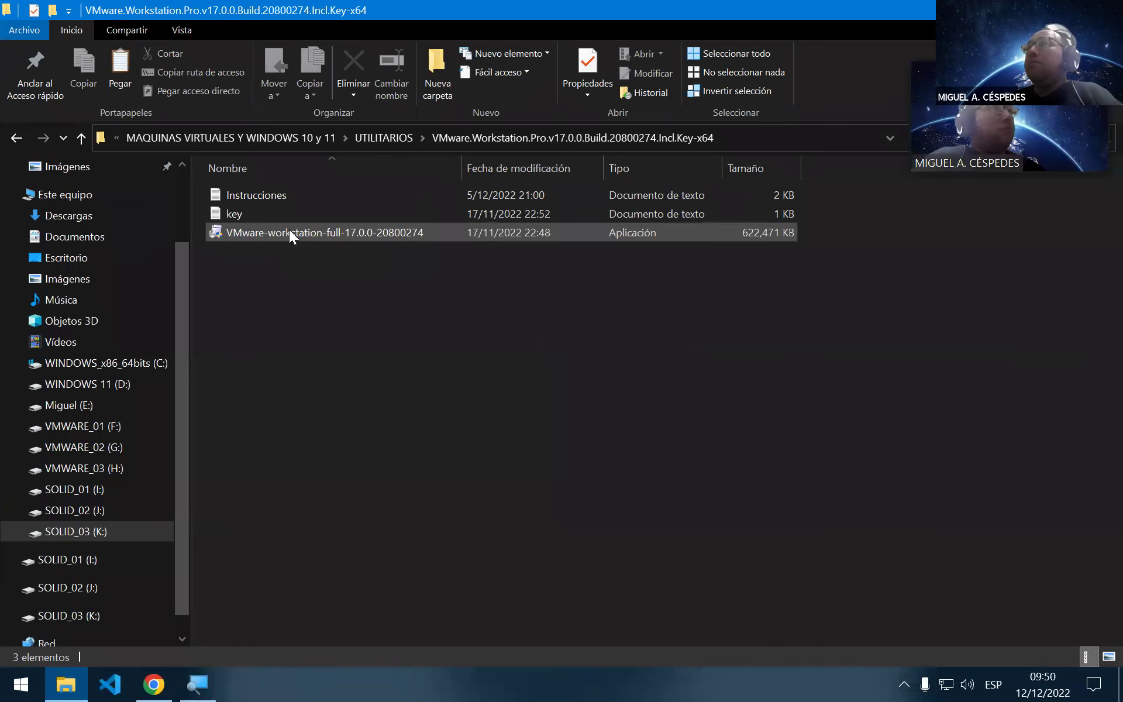
{"action": "right_click", "coordinate": [289, 232]}
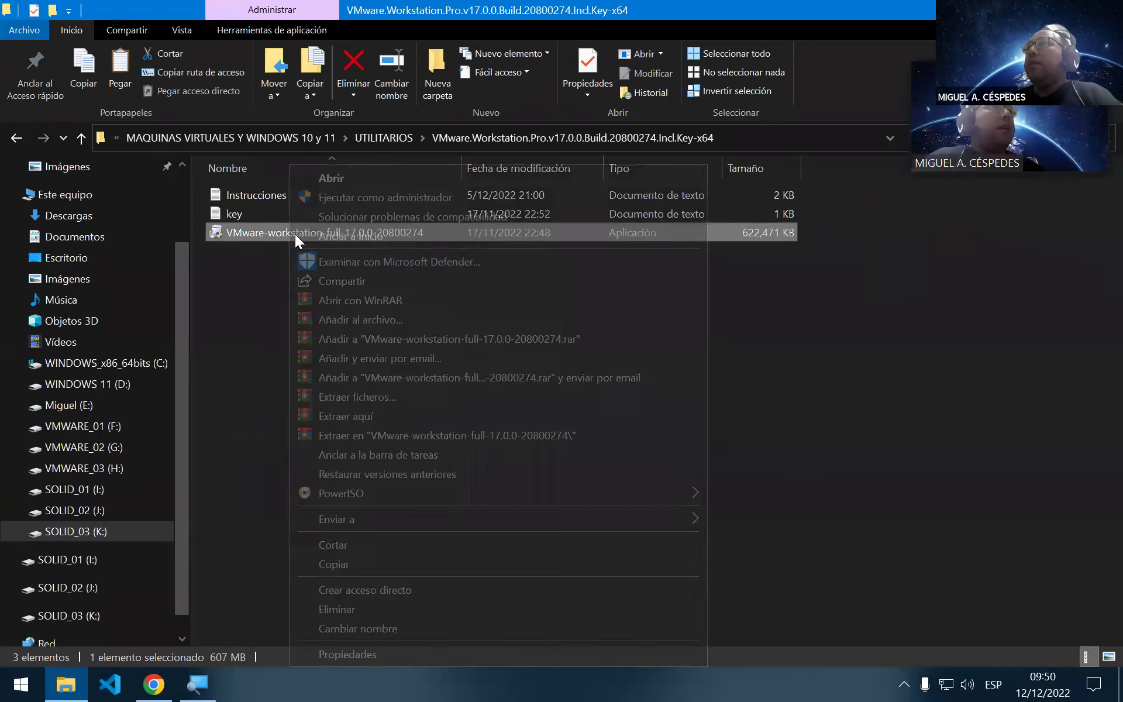
{"action": "left_click", "coordinate": [445, 197]}
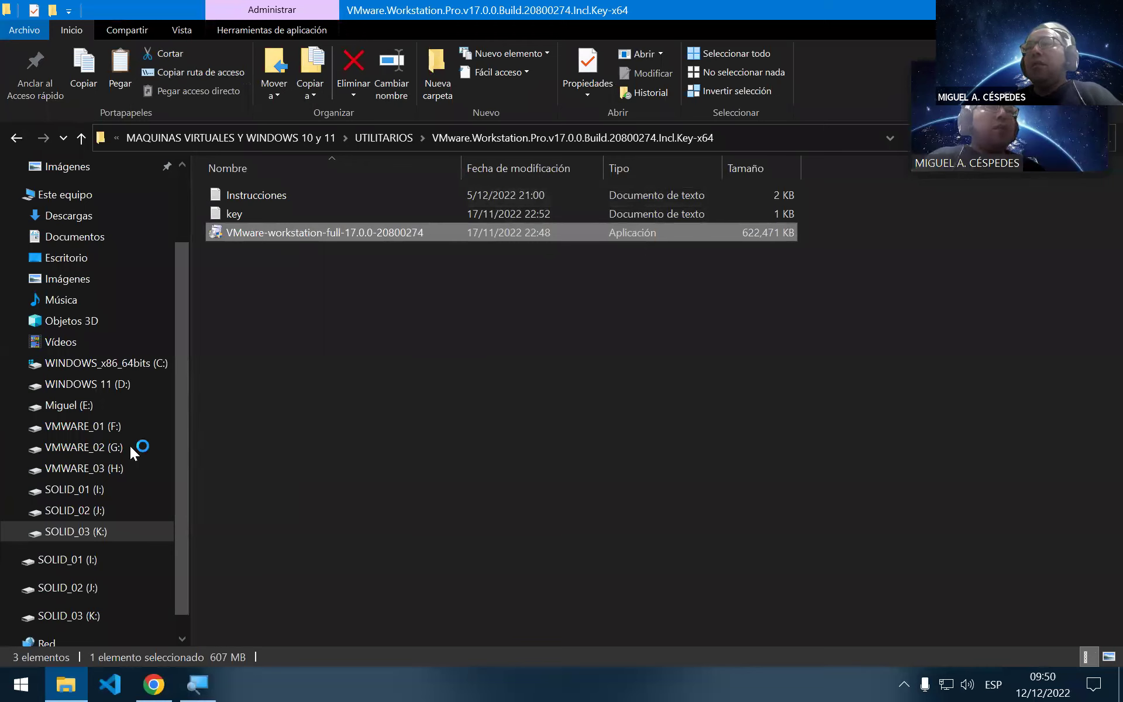
Step: Close the Magnifier and return to the desktop while the setup loads
{"action": "left_click", "coordinate": [198, 684]}
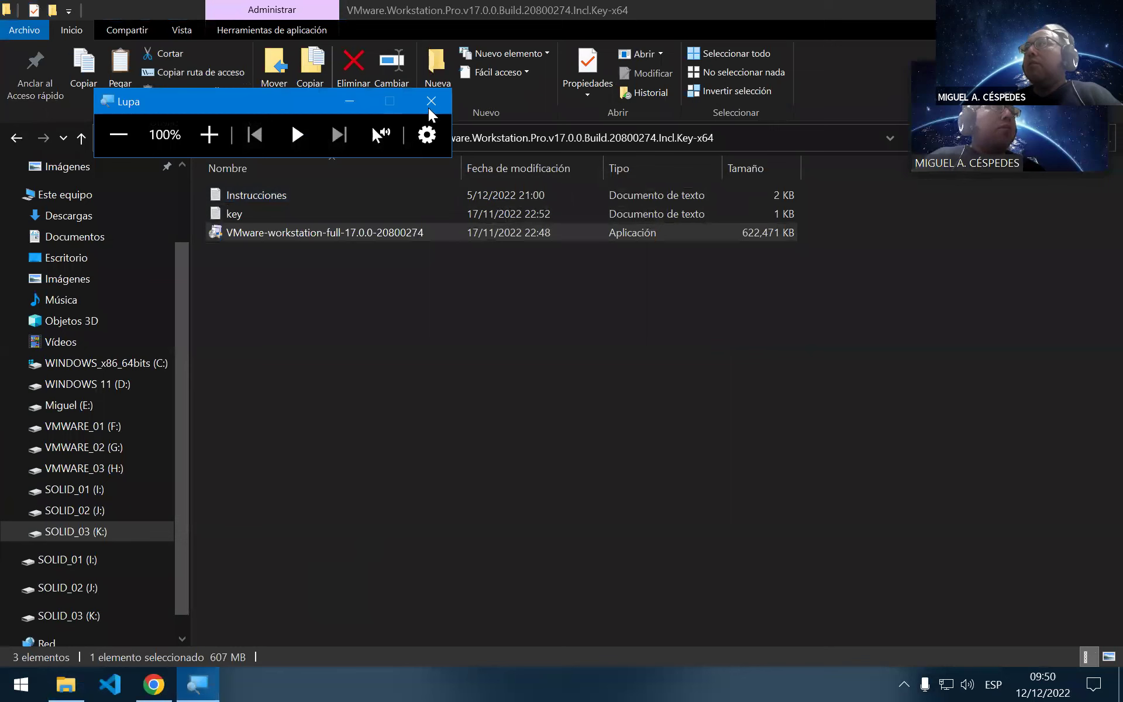
{"action": "left_click", "coordinate": [430, 103]}
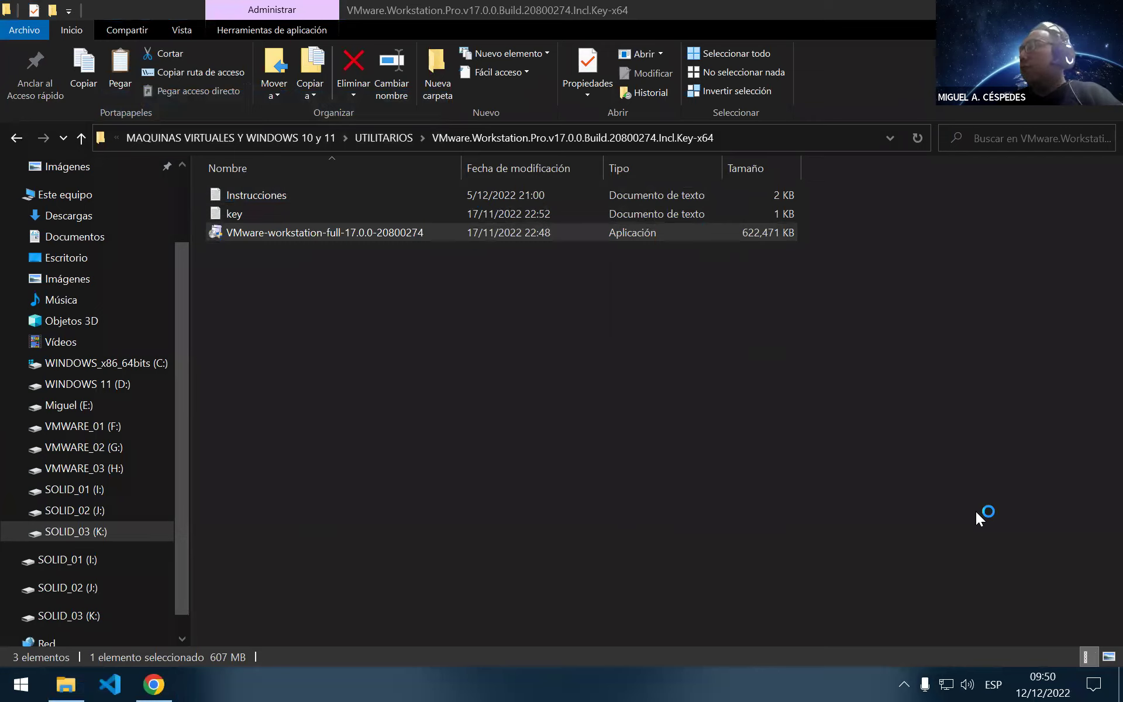
{"action": "key", "text": "alt+Tab"}
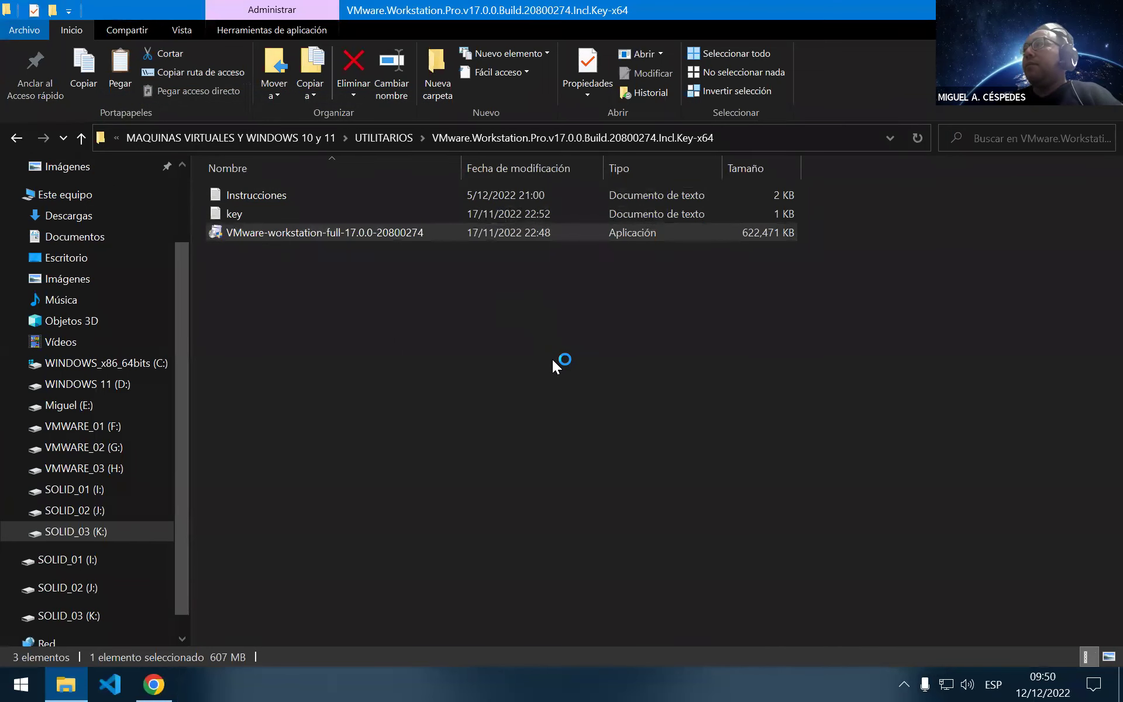
{"action": "key", "text": "super+plus"}
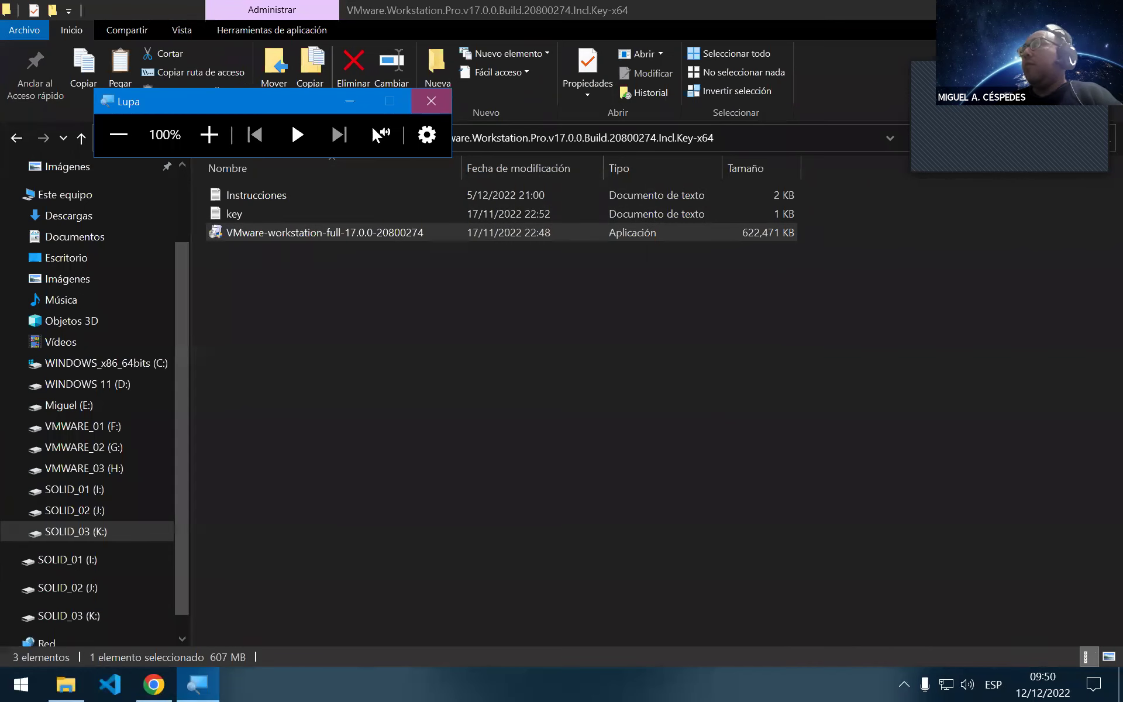
{"action": "key", "text": "super+Escape"}
{"action": "key", "text": "super+d"}
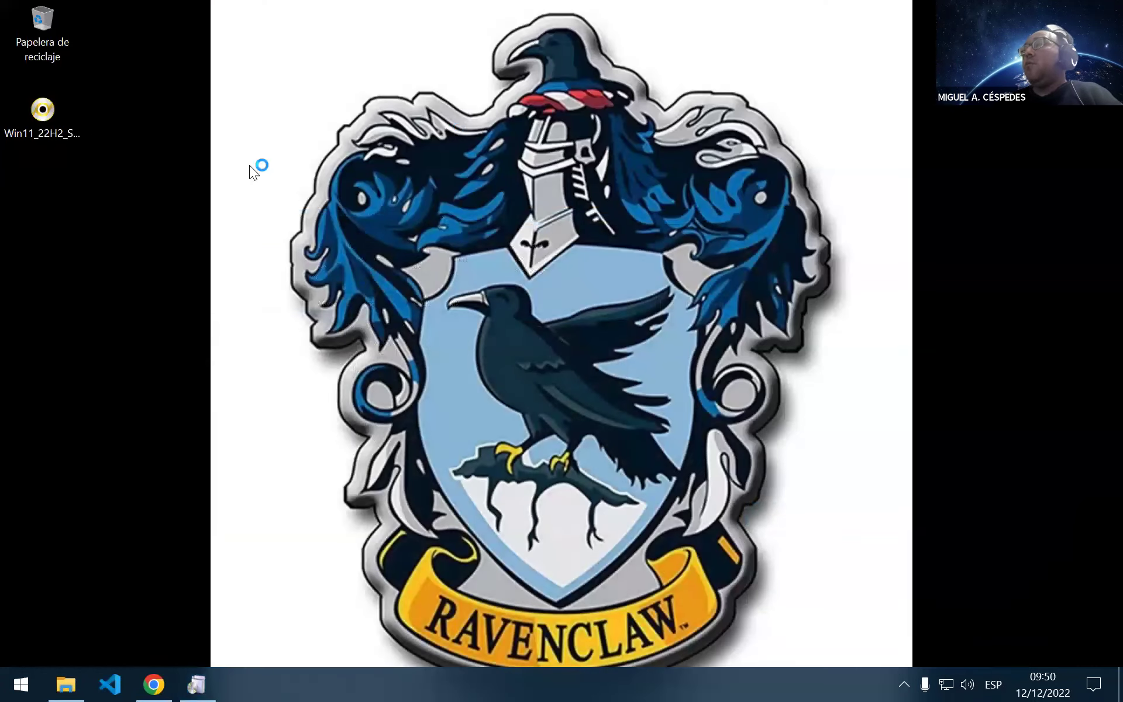
Step: Refresh the desktop and check the Google Drive upload in Chrome
{"action": "right_click", "coordinate": [150, 124]}
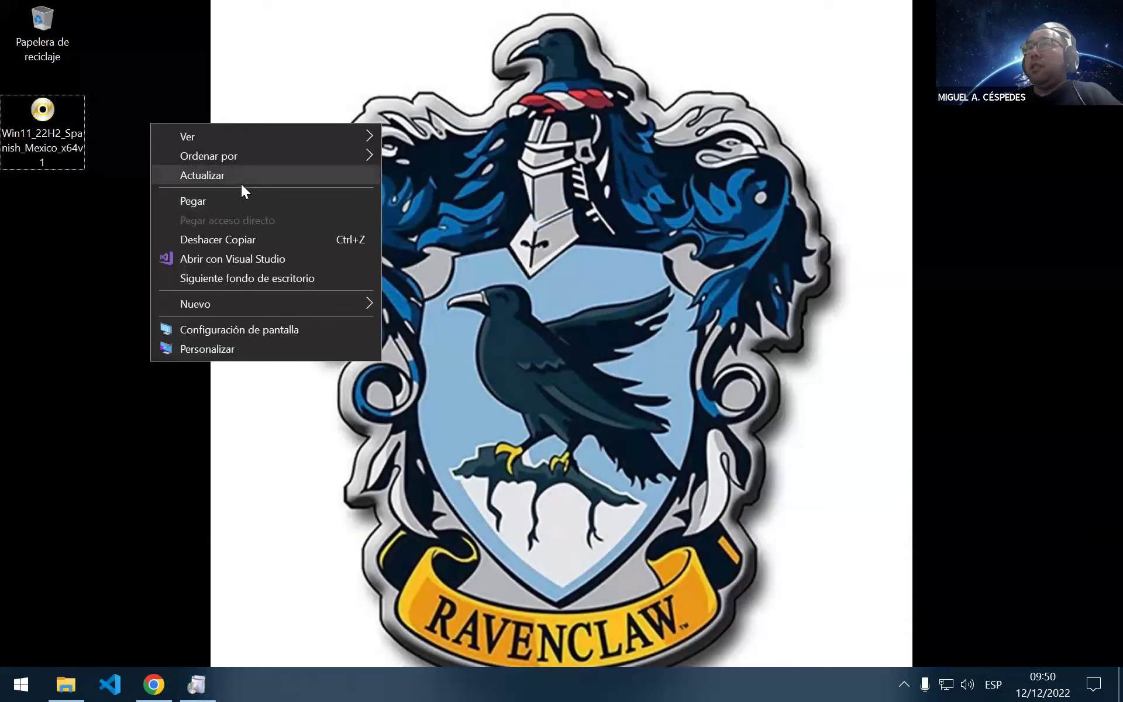
{"action": "left_click", "coordinate": [241, 183]}
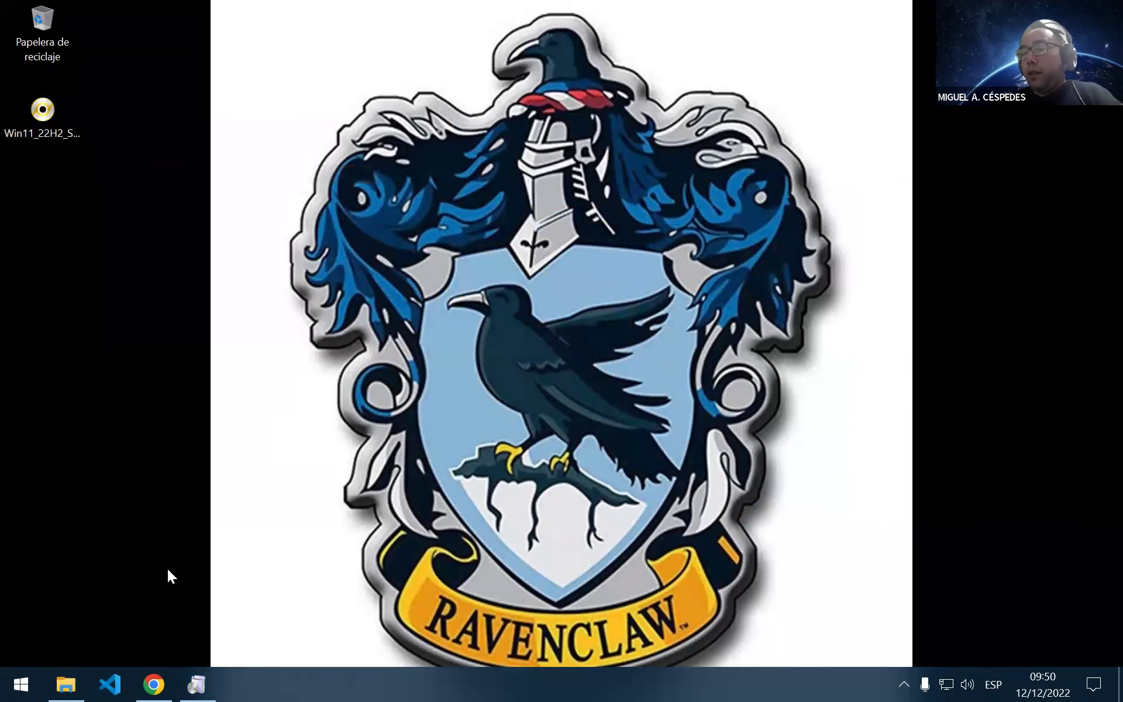
{"action": "left_click", "coordinate": [154, 683]}
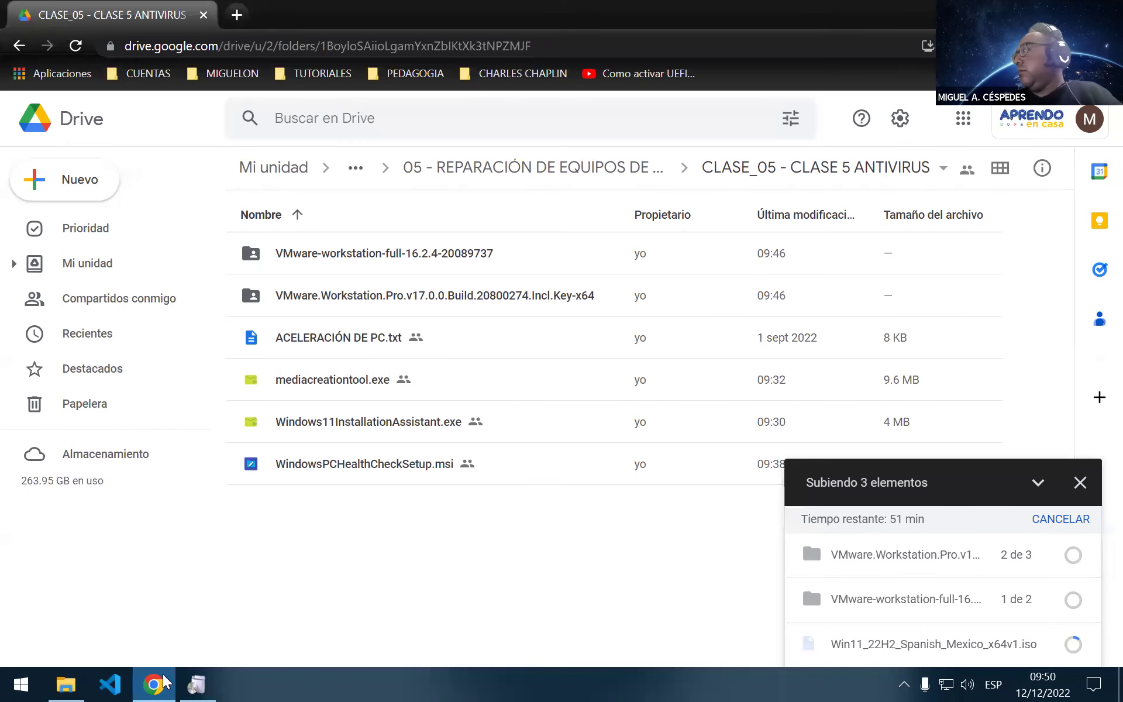
{"action": "left_click", "coordinate": [164, 682]}
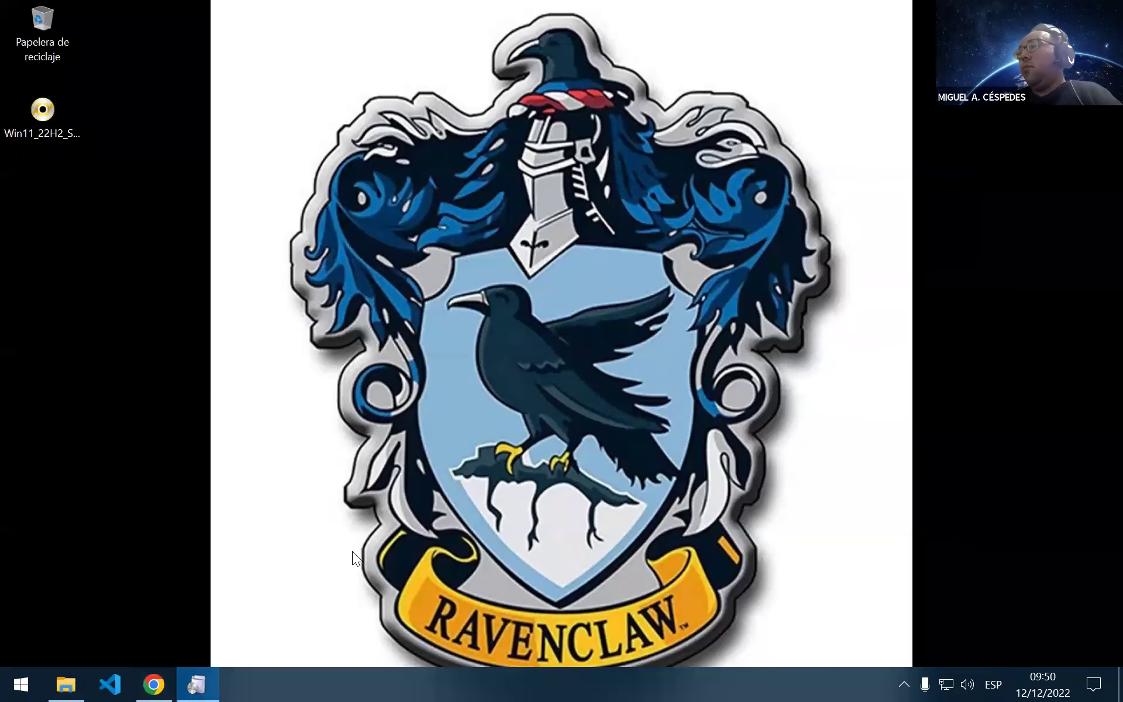
Step: Check the hidden notification-area icons and refresh the desktop repeatedly while the wizard loads
{"action": "left_click", "coordinate": [904, 681]}
{"action": "left_click", "coordinate": [974, 327]}
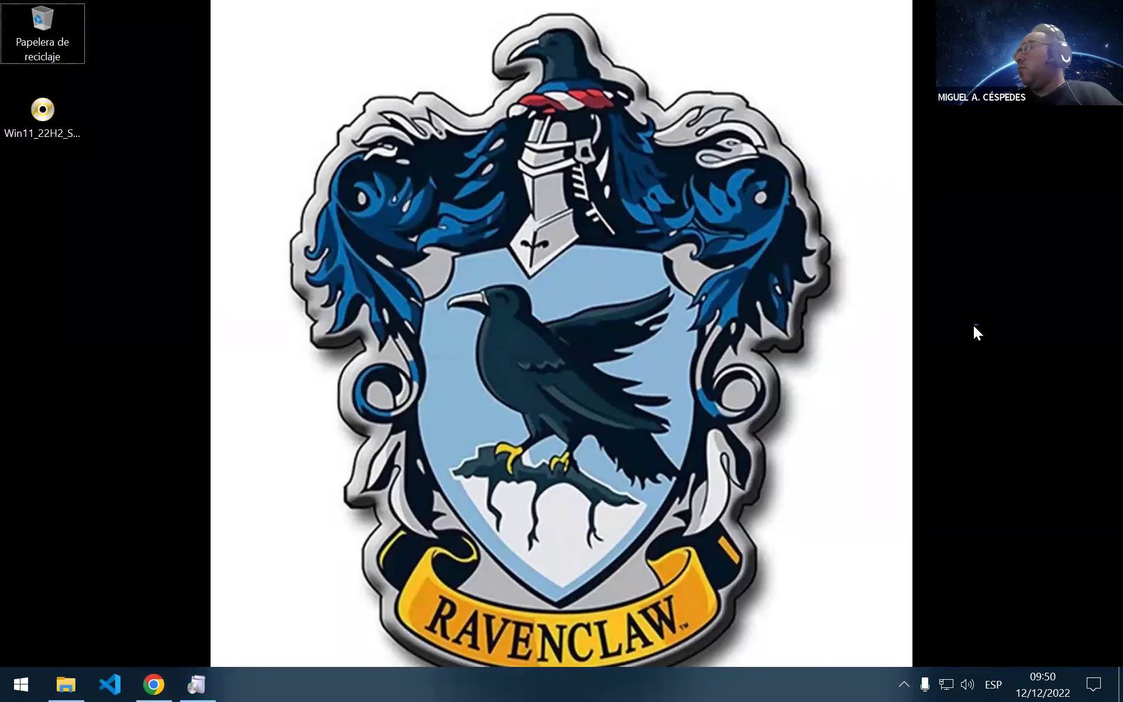
{"action": "right_click", "coordinate": [974, 325]}
{"action": "left_click", "coordinate": [987, 379]}
{"action": "right_click", "coordinate": [1066, 264]}
{"action": "left_click", "coordinate": [1056, 319]}
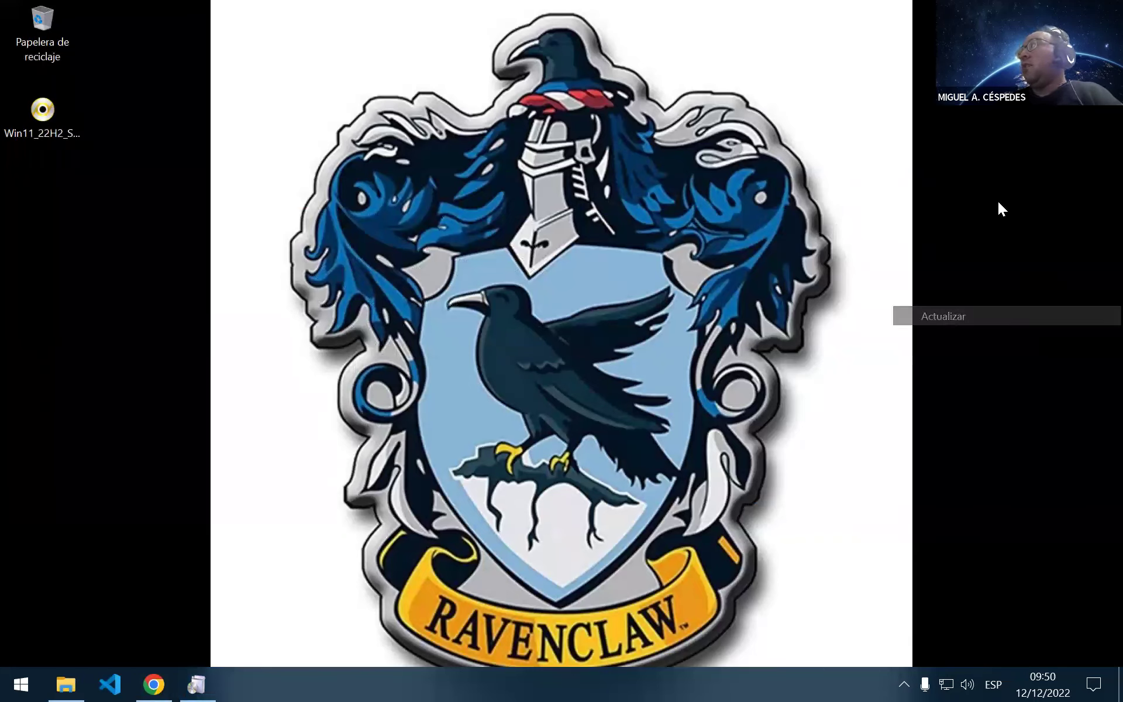
{"action": "right_click", "coordinate": [138, 242]}
{"action": "left_click", "coordinate": [134, 256]}
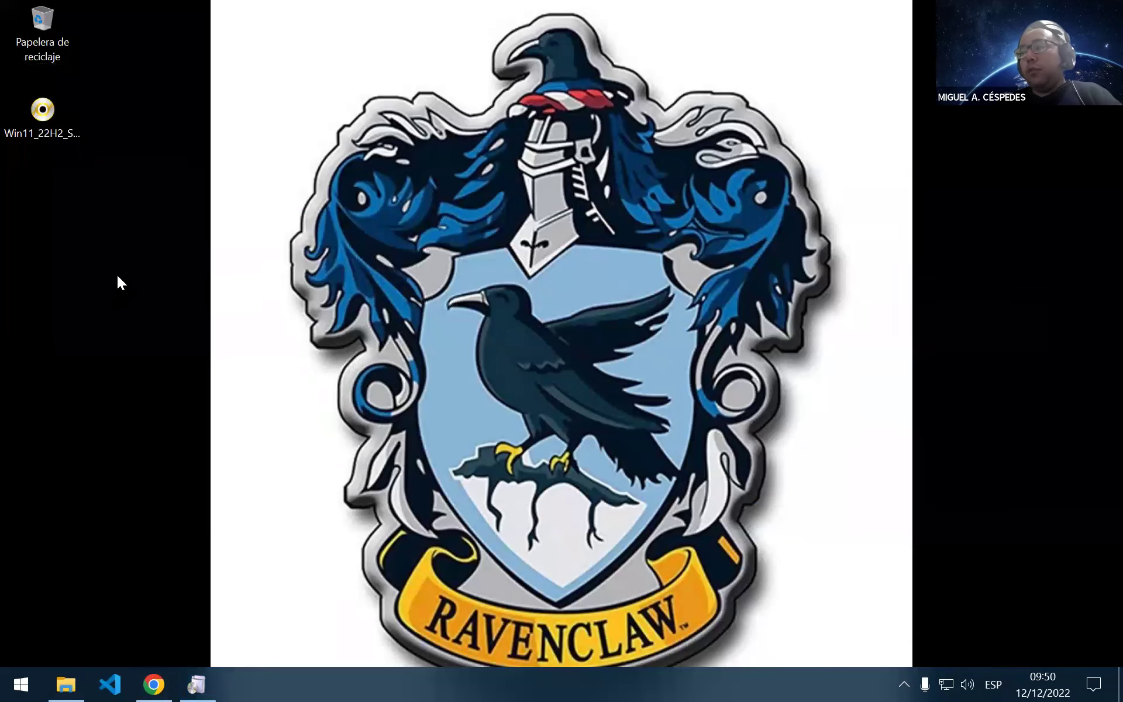
{"action": "right_click", "coordinate": [12, 245]}
{"action": "left_click", "coordinate": [94, 300]}
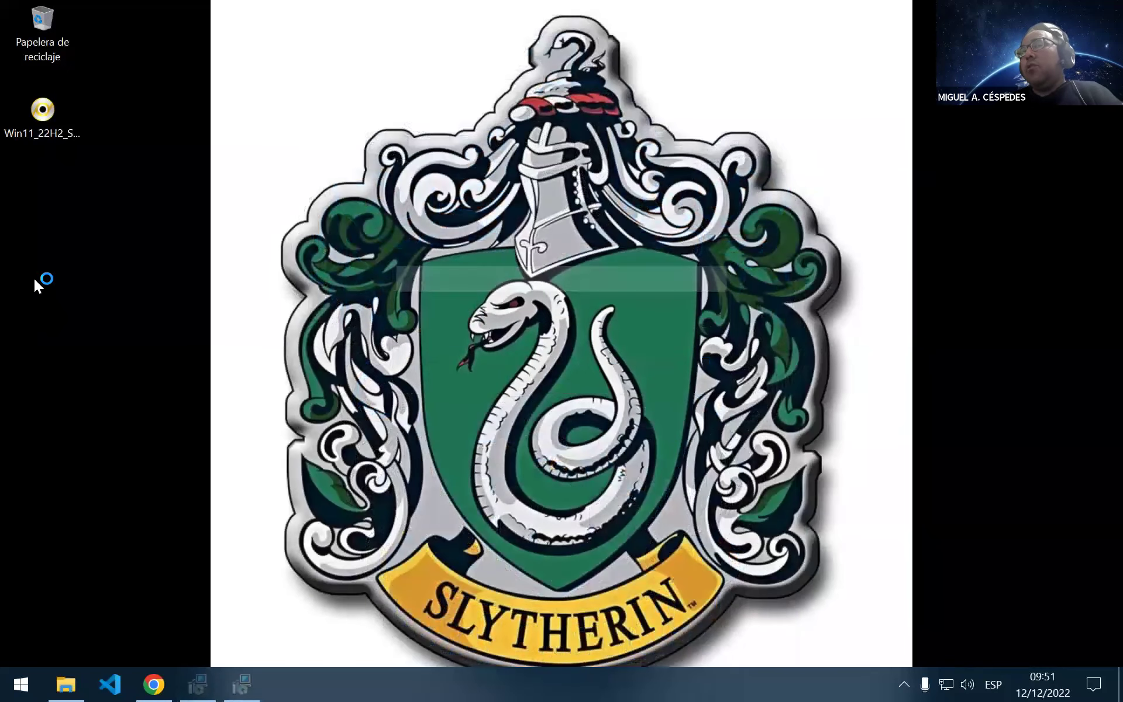
{"action": "right_click", "coordinate": [30, 266]}
{"action": "left_click", "coordinate": [85, 318]}
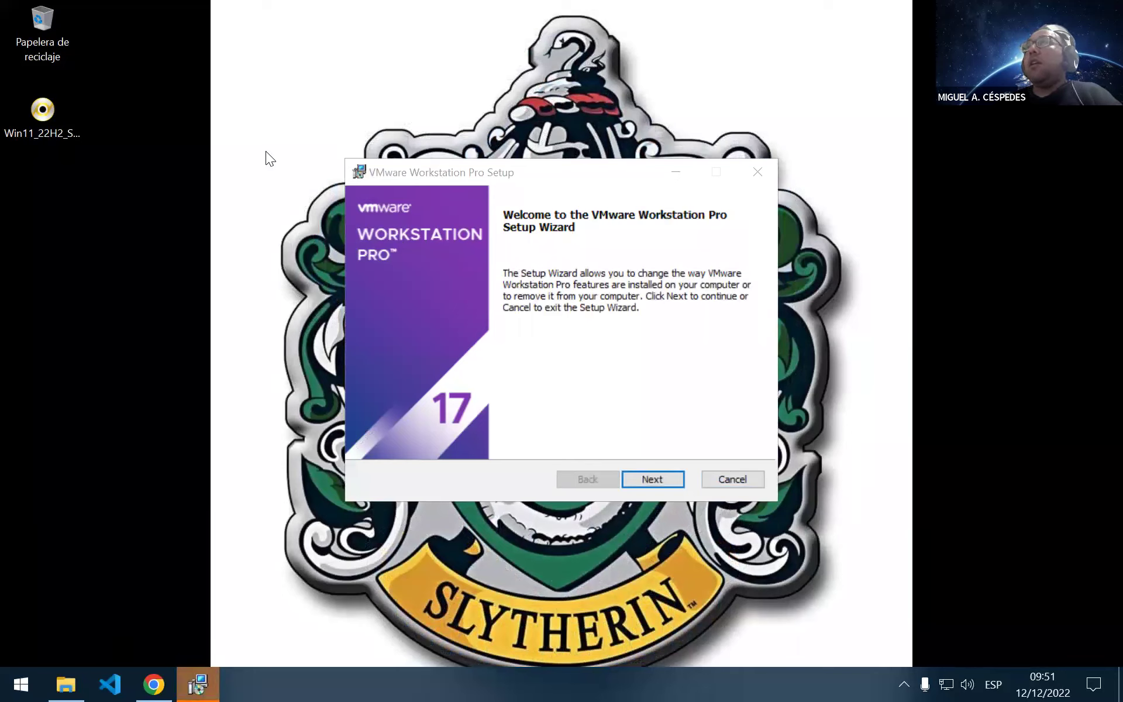
Step: Advance the VMware Workstation Pro Setup wizard past its welcome page with Next
{"action": "left_click_drag", "start_coordinate": [273, 98], "coordinate": [839, 556]}
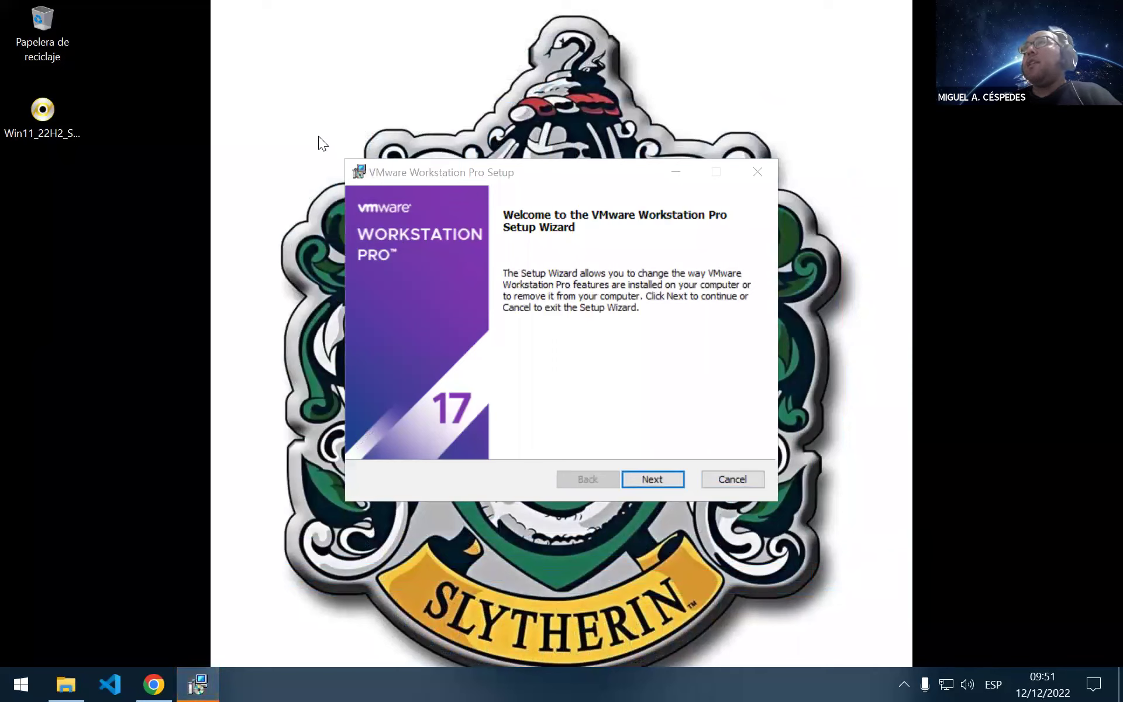
{"action": "left_click_drag", "start_coordinate": [302, 122], "coordinate": [805, 541]}
{"action": "left_click_drag", "start_coordinate": [295, 124], "coordinate": [816, 535]}
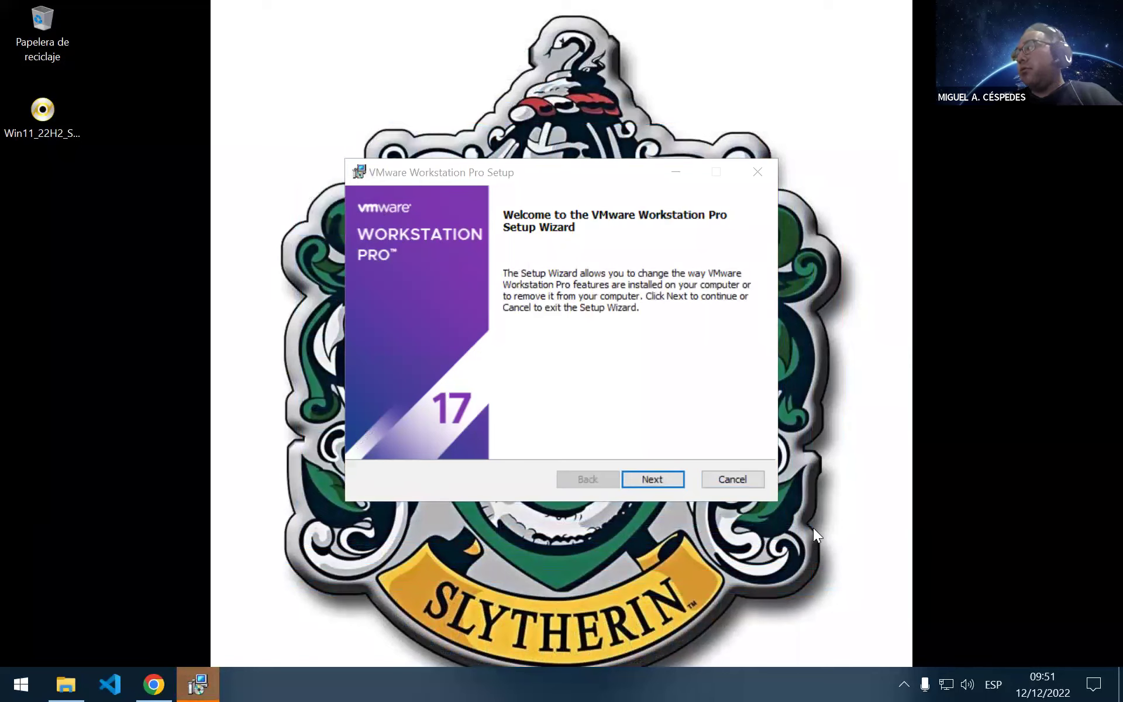
{"action": "left_click_drag", "start_coordinate": [358, 185], "coordinate": [816, 537]}
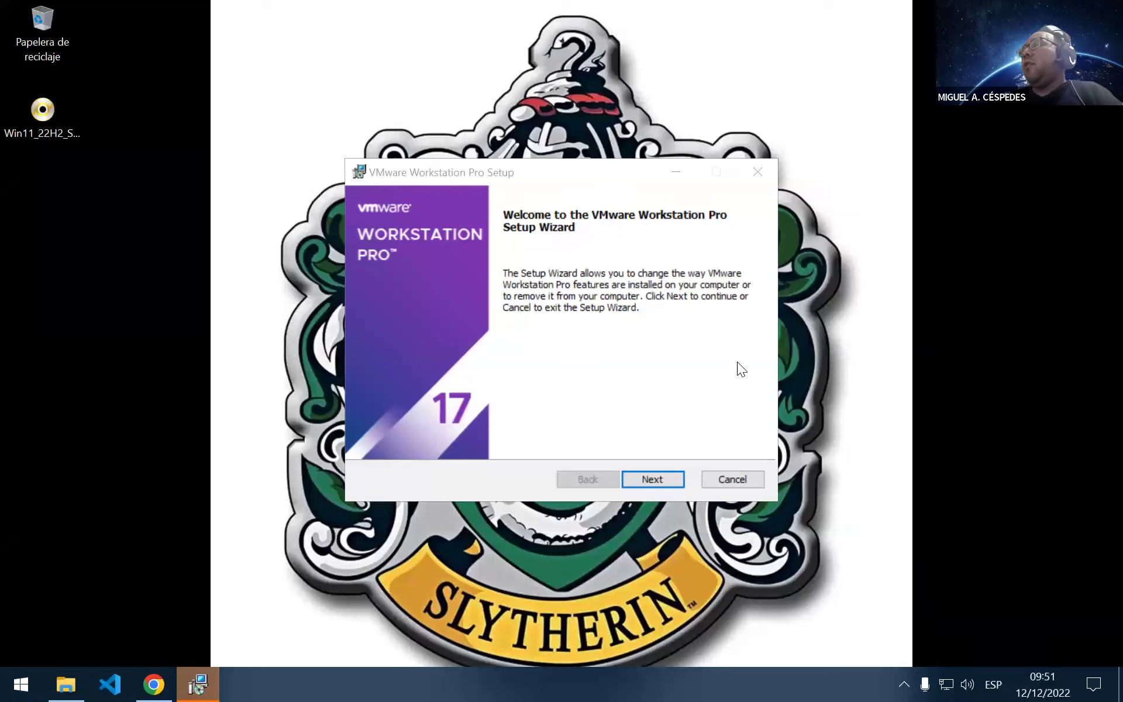
{"action": "left_click", "coordinate": [674, 483]}
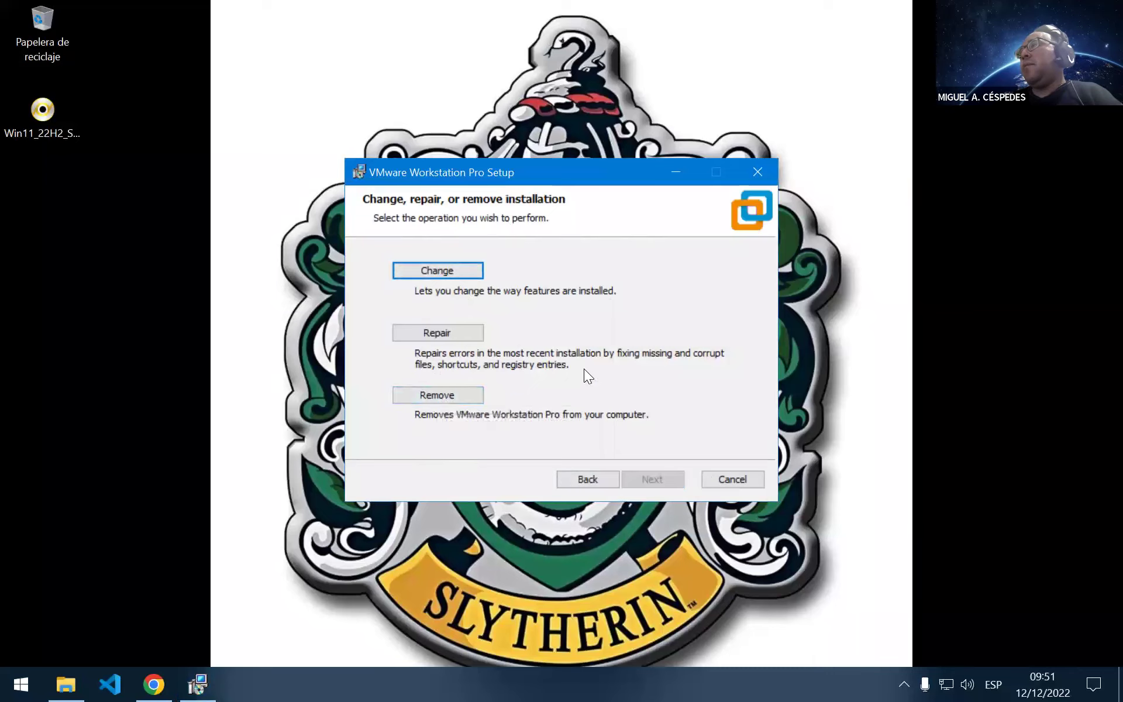
Step: Choose Repair and start repairing the VMware Workstation Pro installation
{"action": "left_click", "coordinate": [452, 334]}
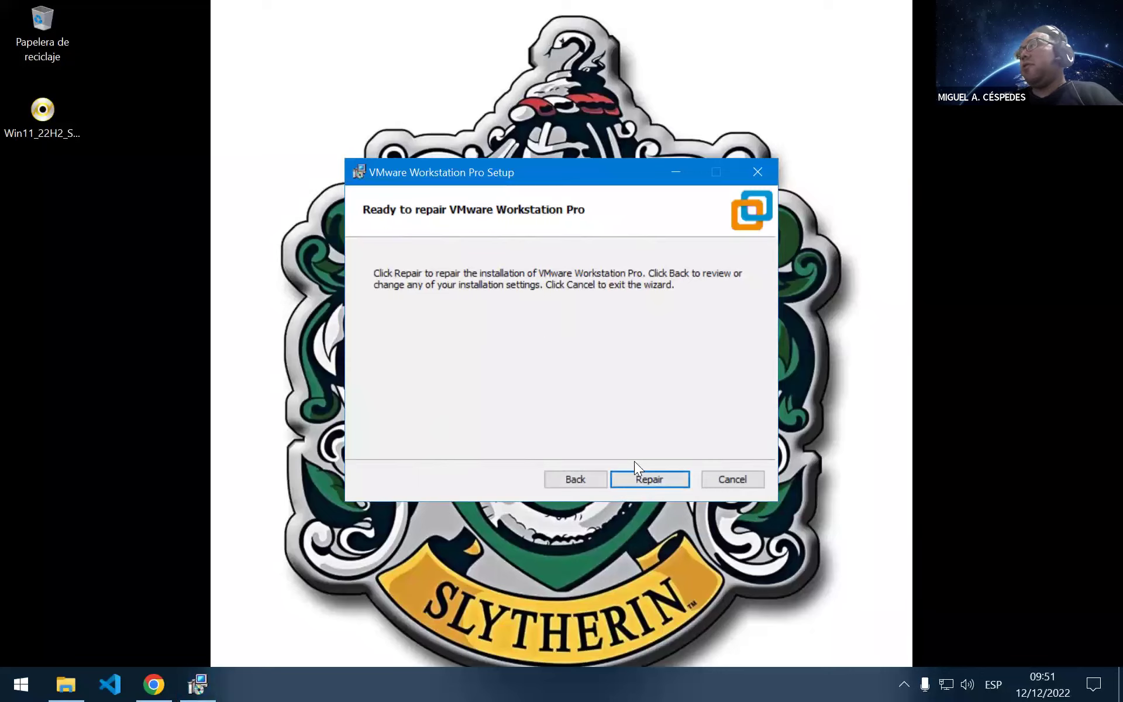
{"action": "left_click", "coordinate": [660, 476]}
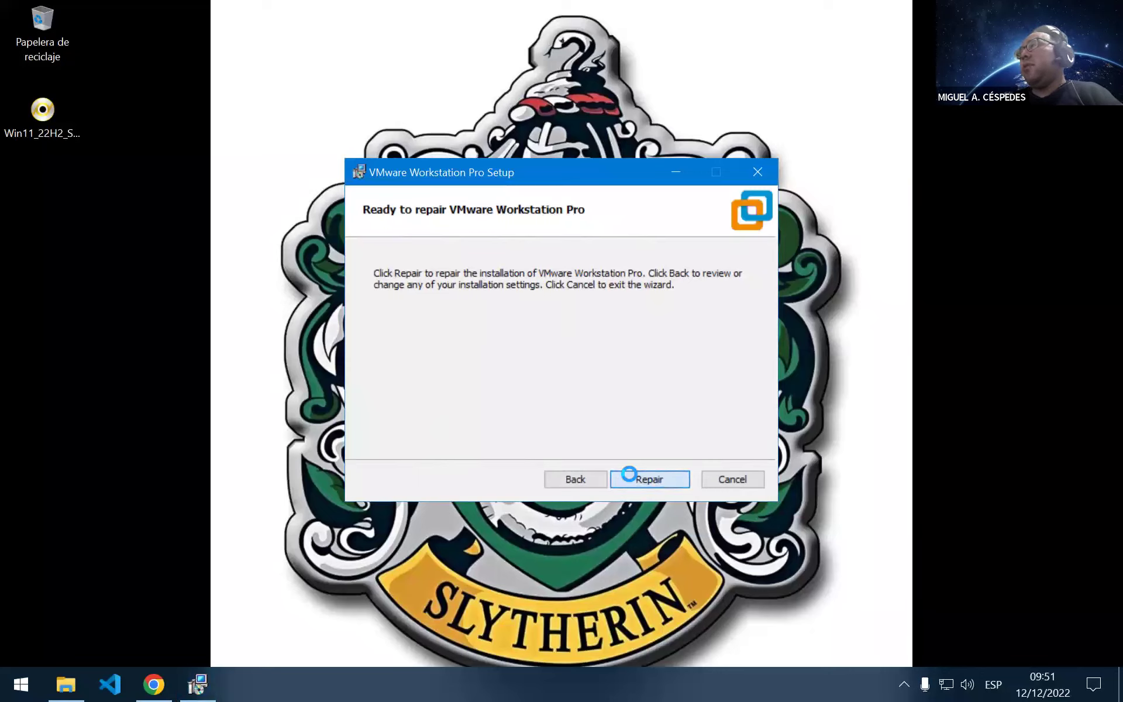
{"action": "right_click", "coordinate": [881, 288]}
{"action": "left_click", "coordinate": [935, 341]}
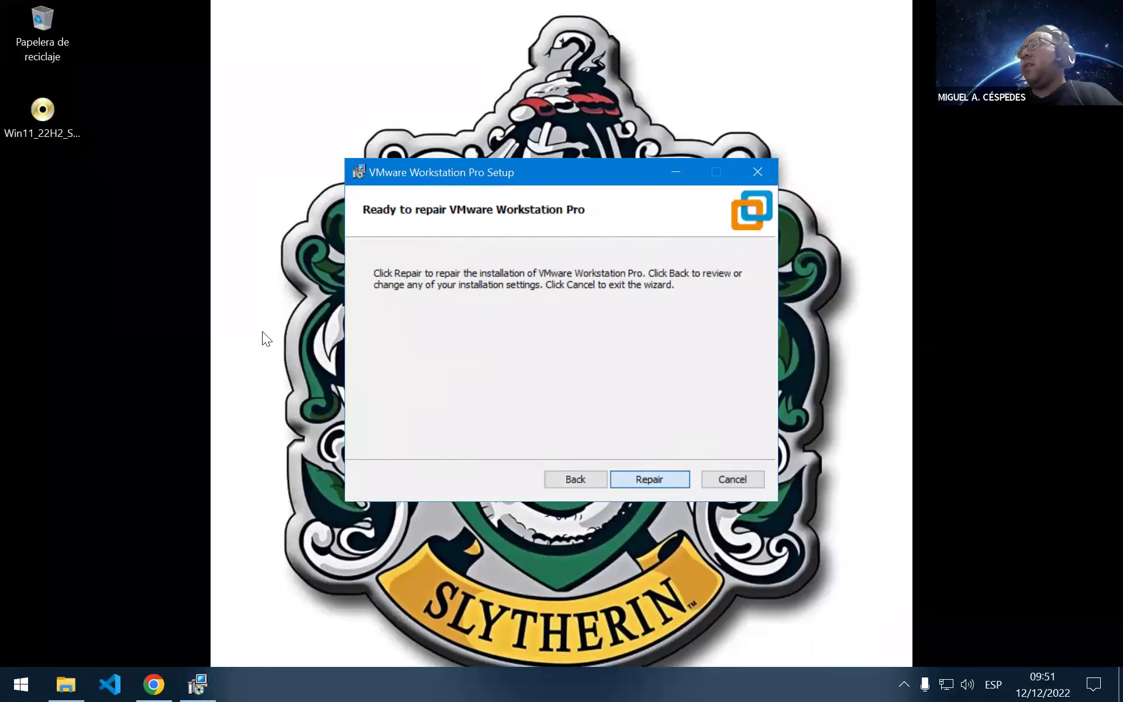
Step: Refresh the desktop twice and bring the repair progress window back
{"action": "right_click", "coordinate": [165, 301]}
{"action": "left_click", "coordinate": [253, 358]}
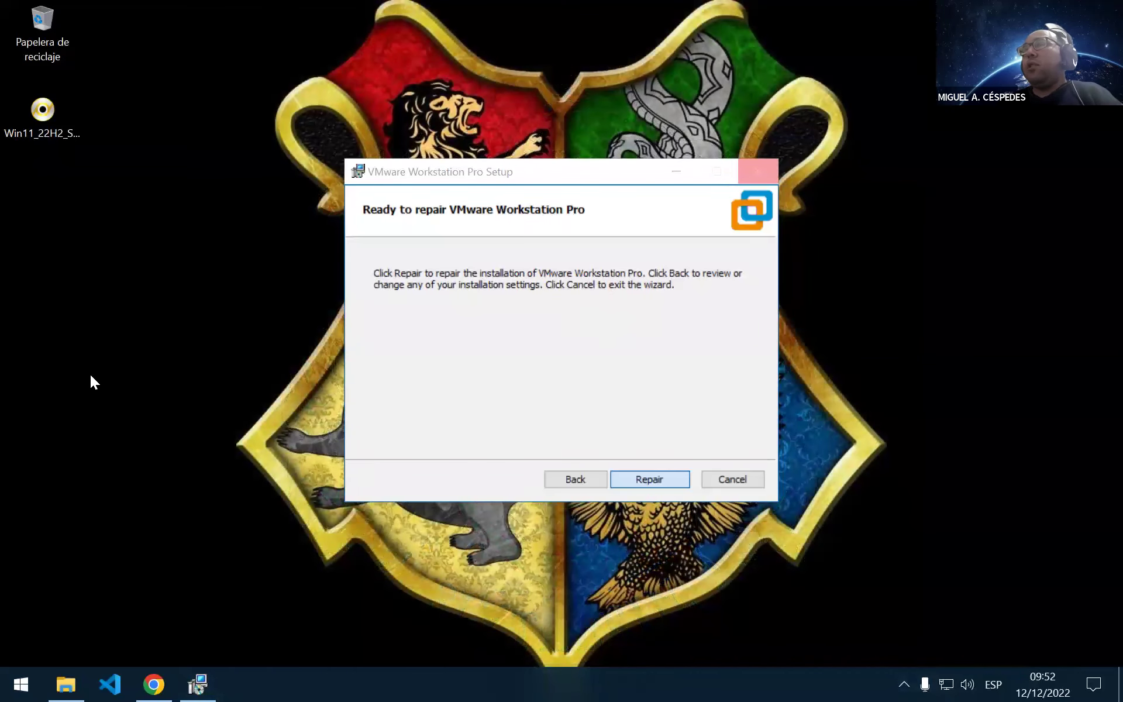
{"action": "right_click", "coordinate": [68, 348]}
{"action": "left_click", "coordinate": [187, 401]}
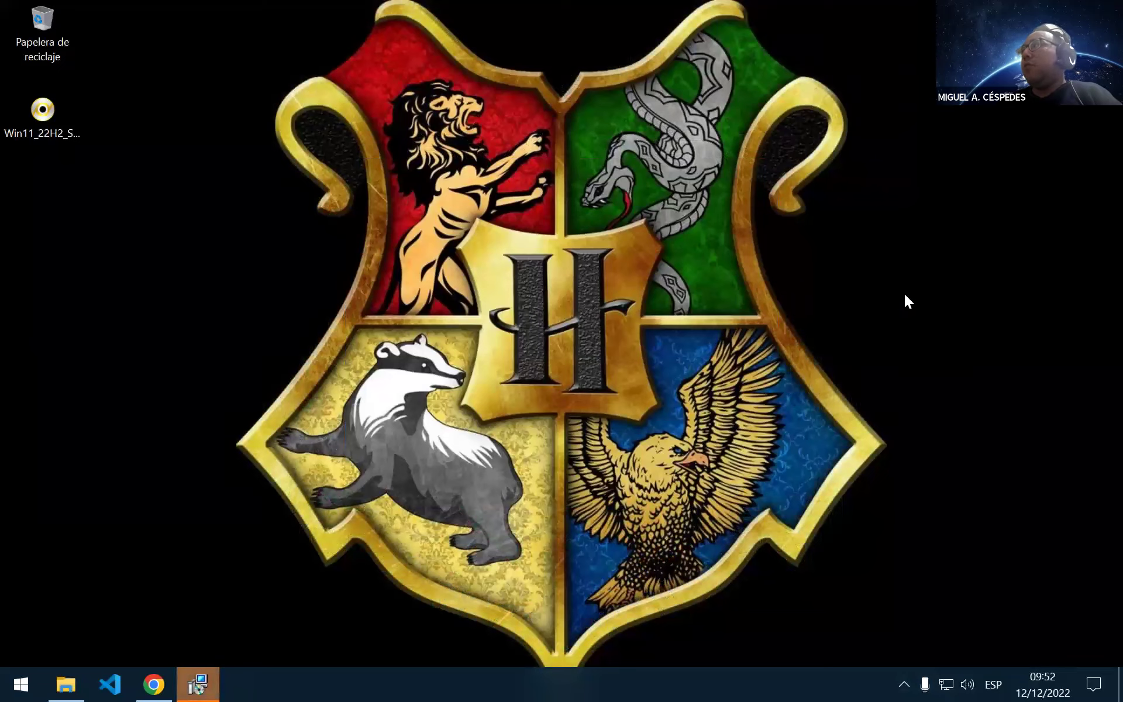
{"action": "left_click", "coordinate": [211, 678]}
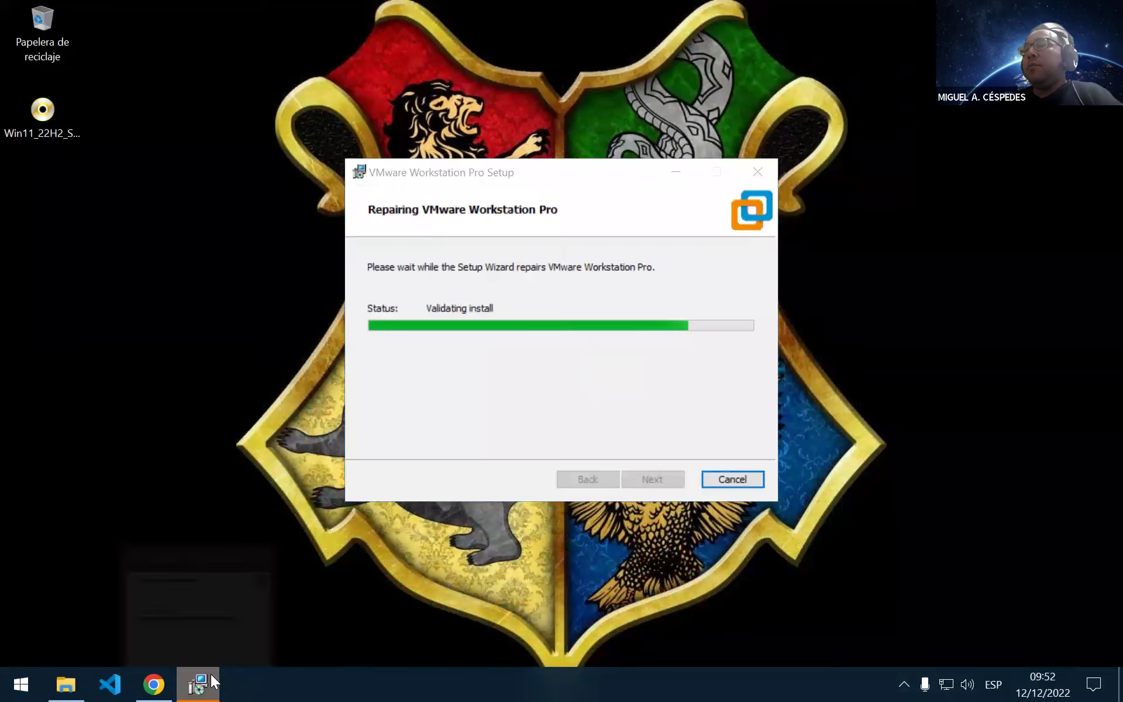
Step: Refresh the desktop and check the Google Drive upload progress in Chrome
{"action": "right_click", "coordinate": [886, 274]}
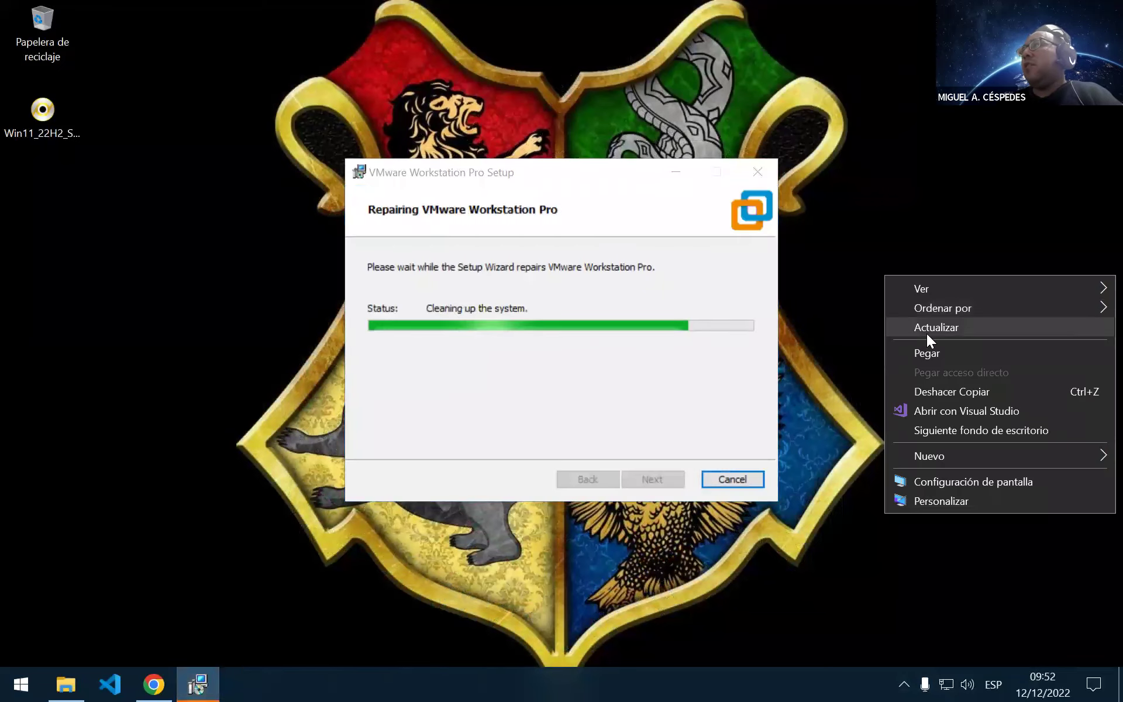
{"action": "left_click", "coordinate": [982, 330]}
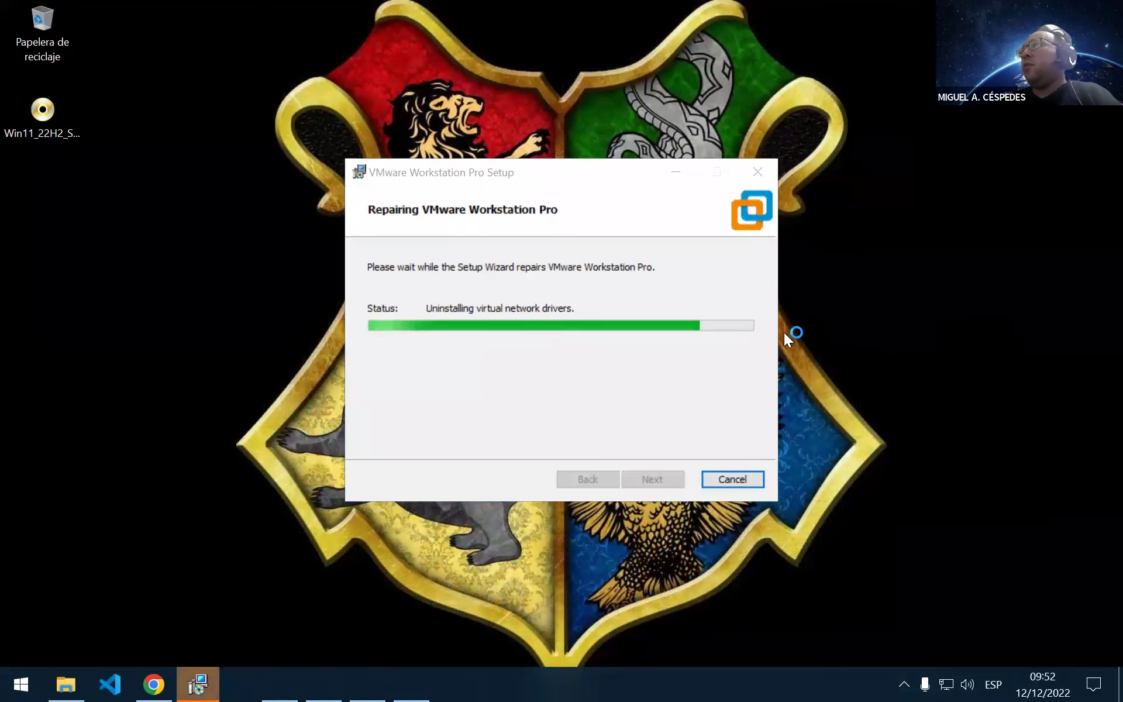
{"action": "left_click", "coordinate": [163, 682]}
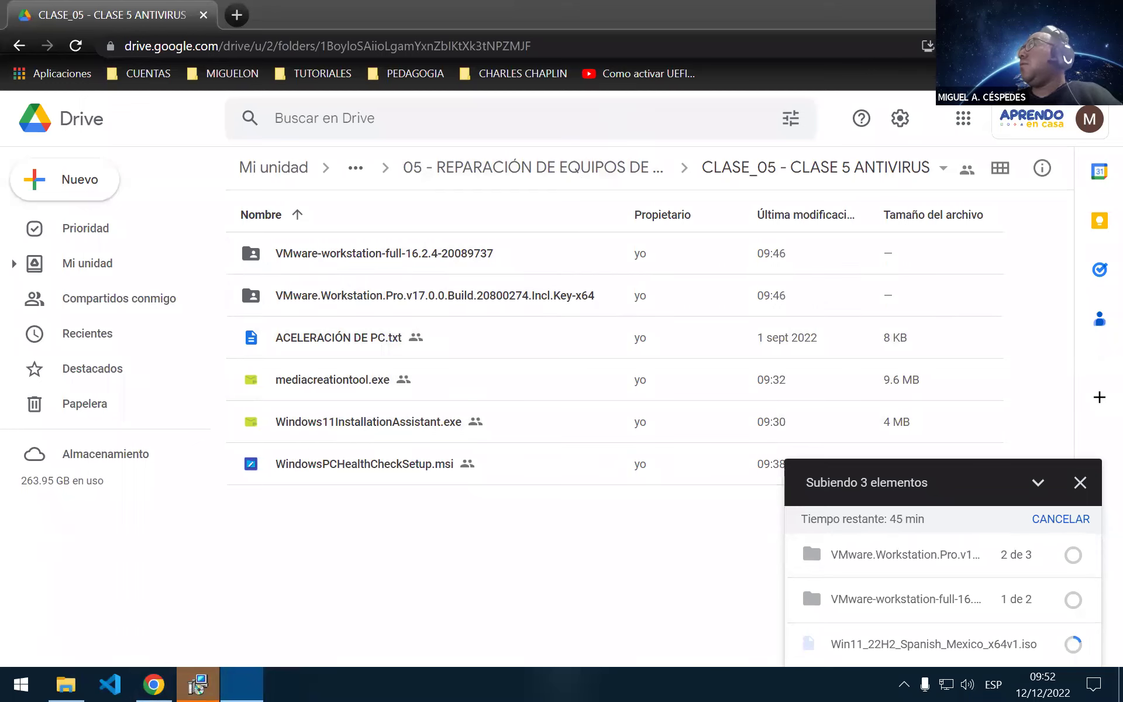
{"action": "left_click", "coordinate": [1039, 12]}
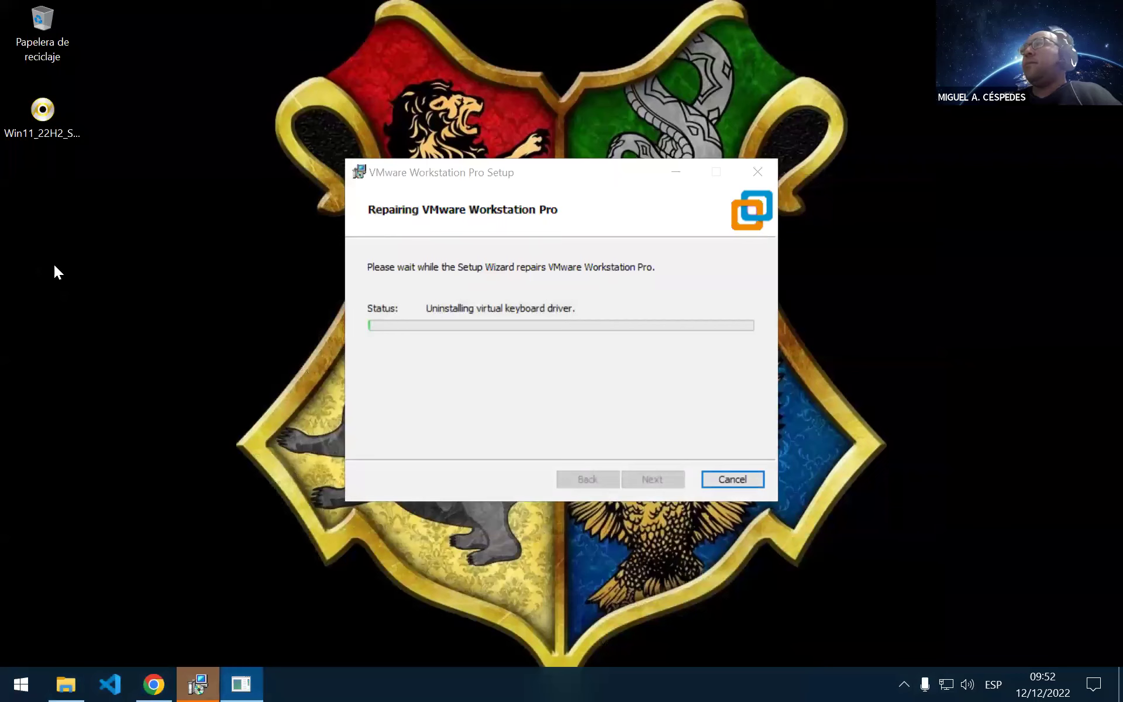
Step: Refresh the desktop twice more and bring the VMware folder window to the front
{"action": "right_click", "coordinate": [55, 266]}
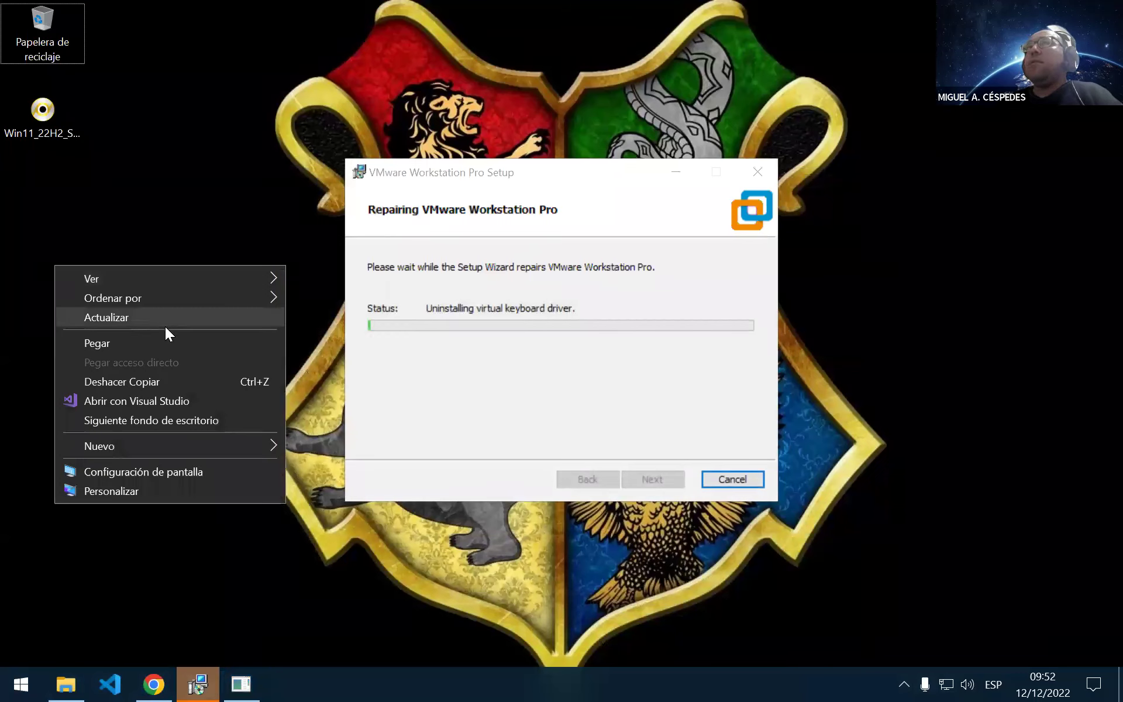
{"action": "left_click", "coordinate": [174, 319]}
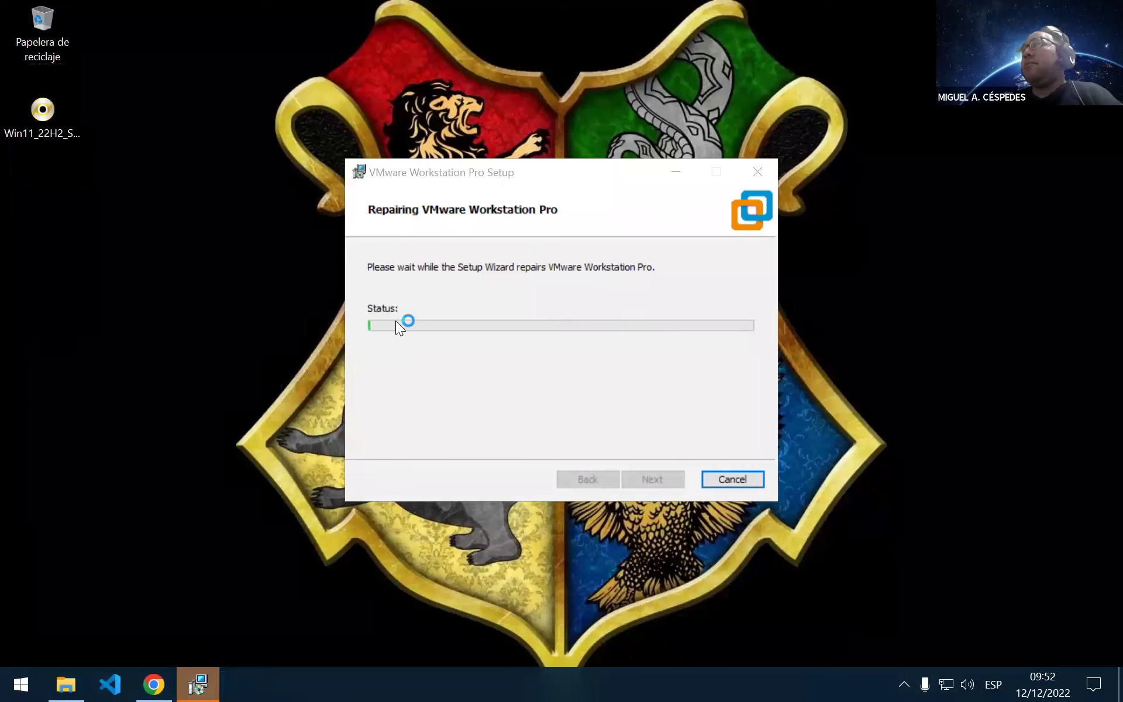
{"action": "right_click", "coordinate": [55, 242]}
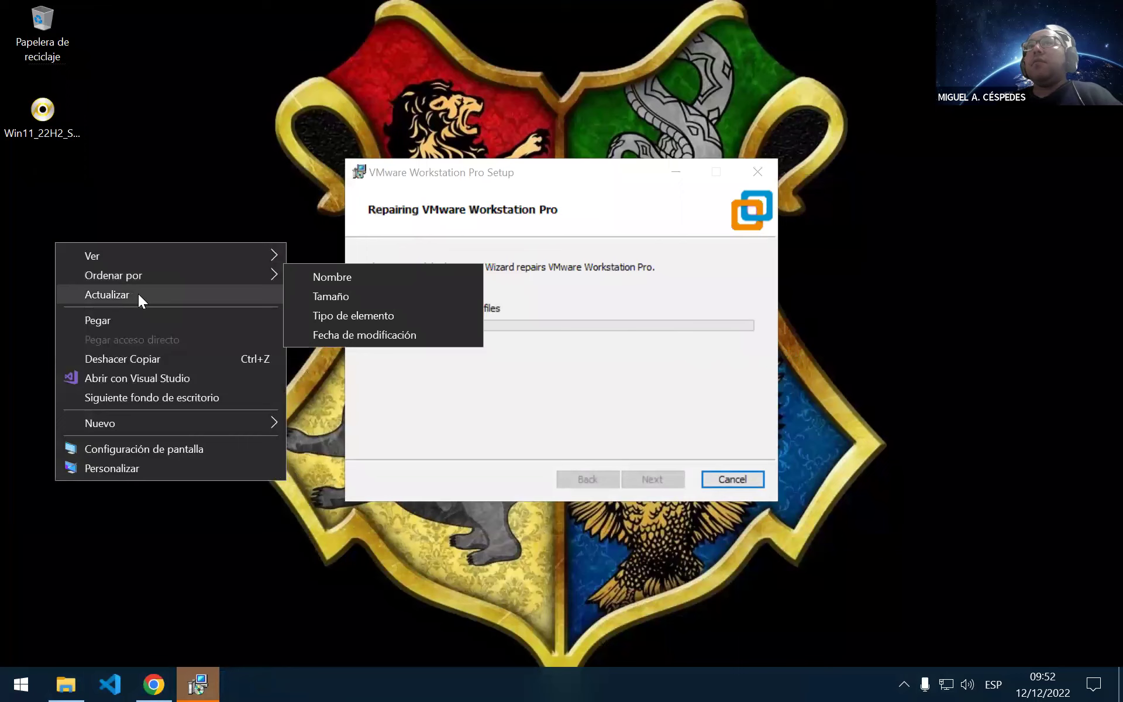
{"action": "left_click", "coordinate": [138, 294]}
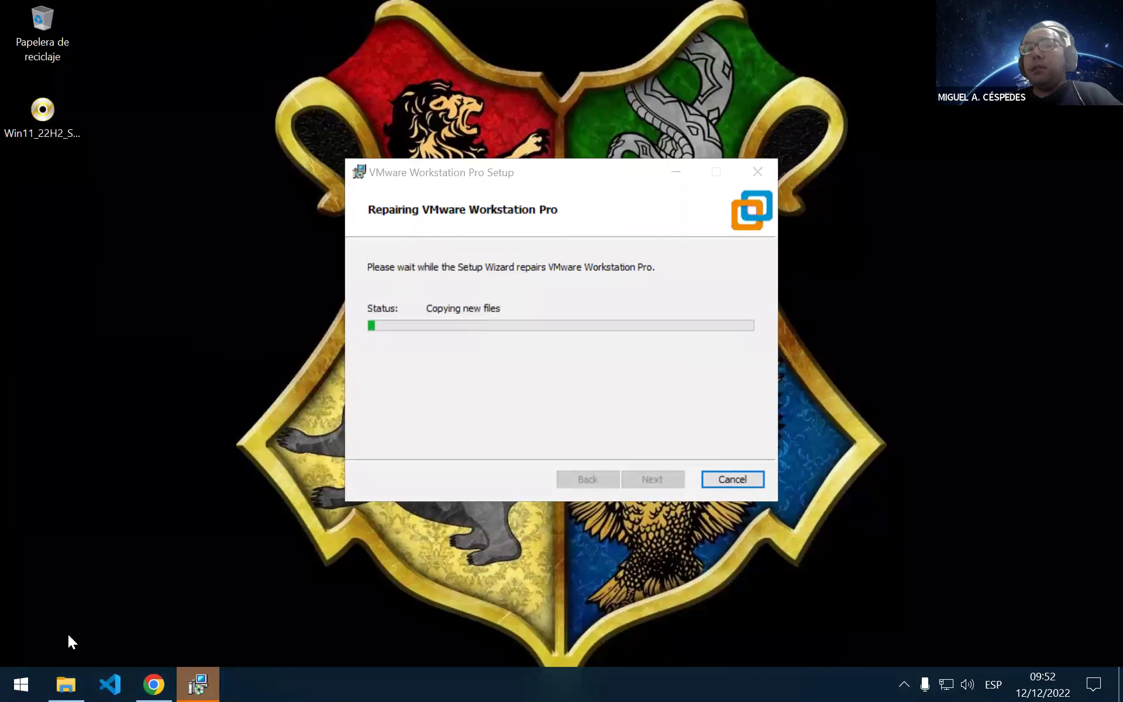
{"action": "left_click", "coordinate": [69, 683]}
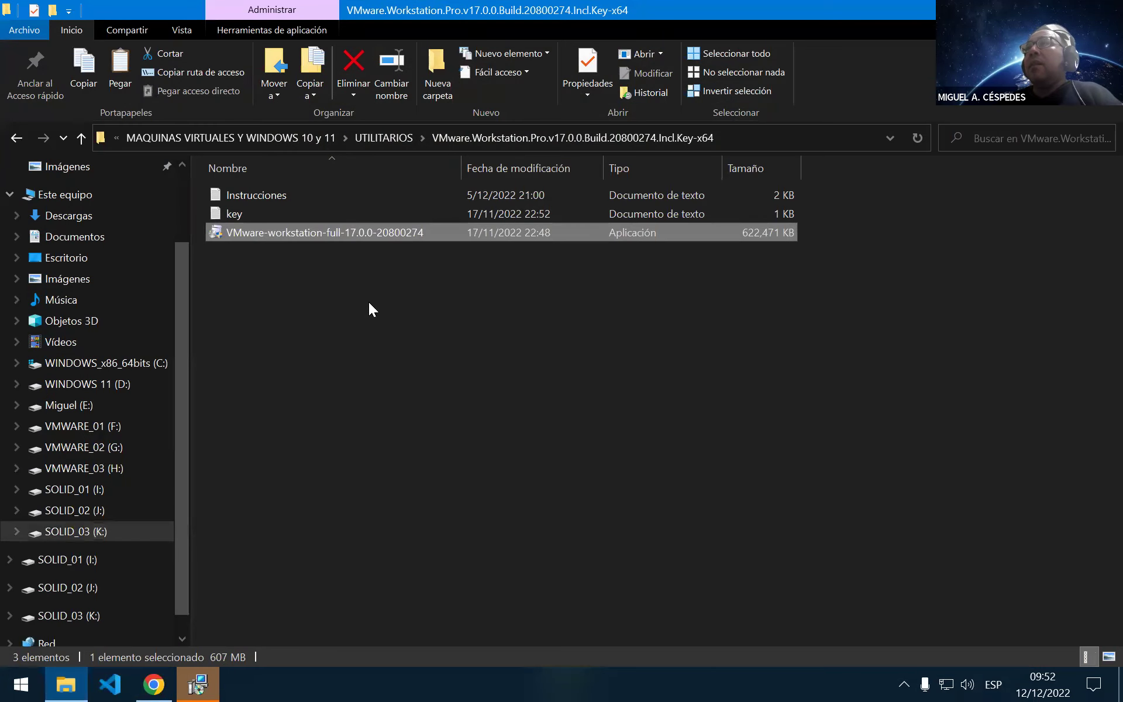
Step: Open Instrucciones in Notepad, select the registration serial, and close it
{"action": "left_click", "coordinate": [360, 193]}
{"action": "double_click", "coordinate": [360, 193]}
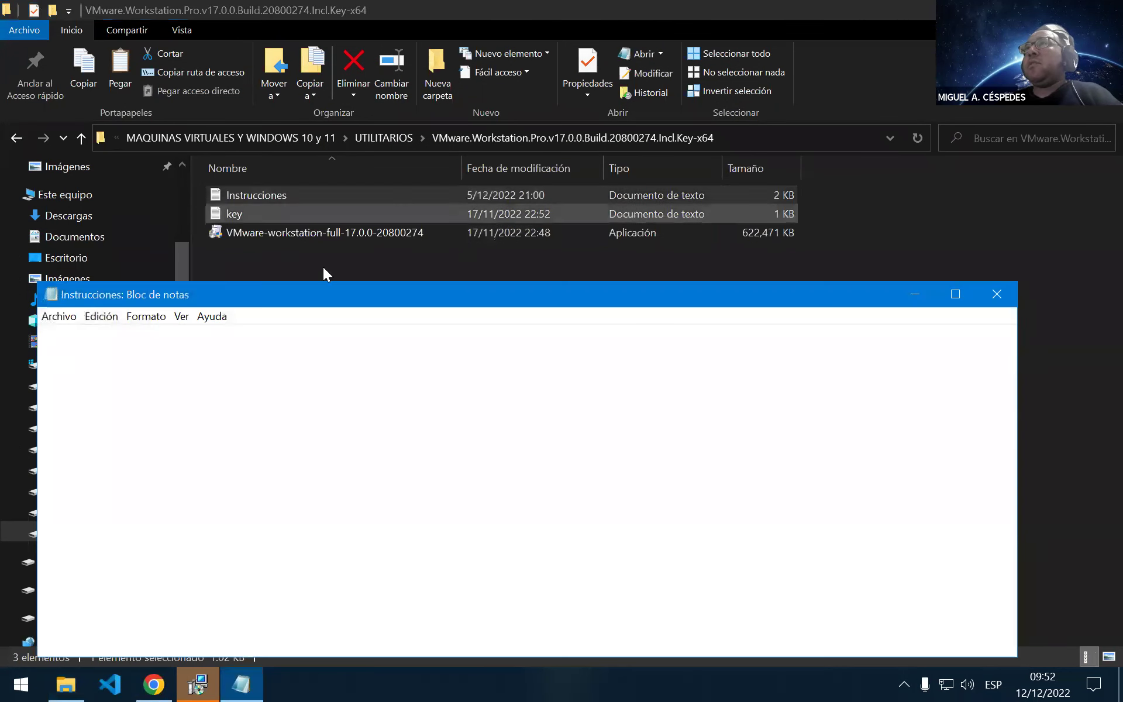
{"action": "left_click_drag", "start_coordinate": [532, 408], "coordinate": [331, 411]}
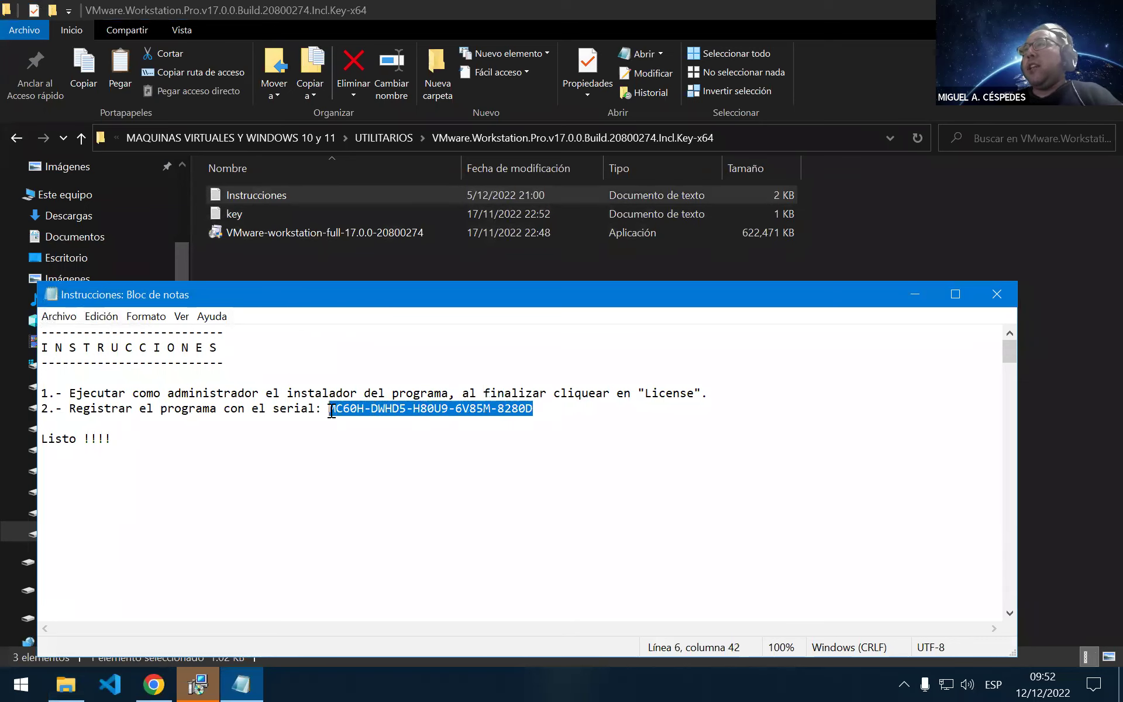
{"action": "left_click", "coordinate": [998, 294]}
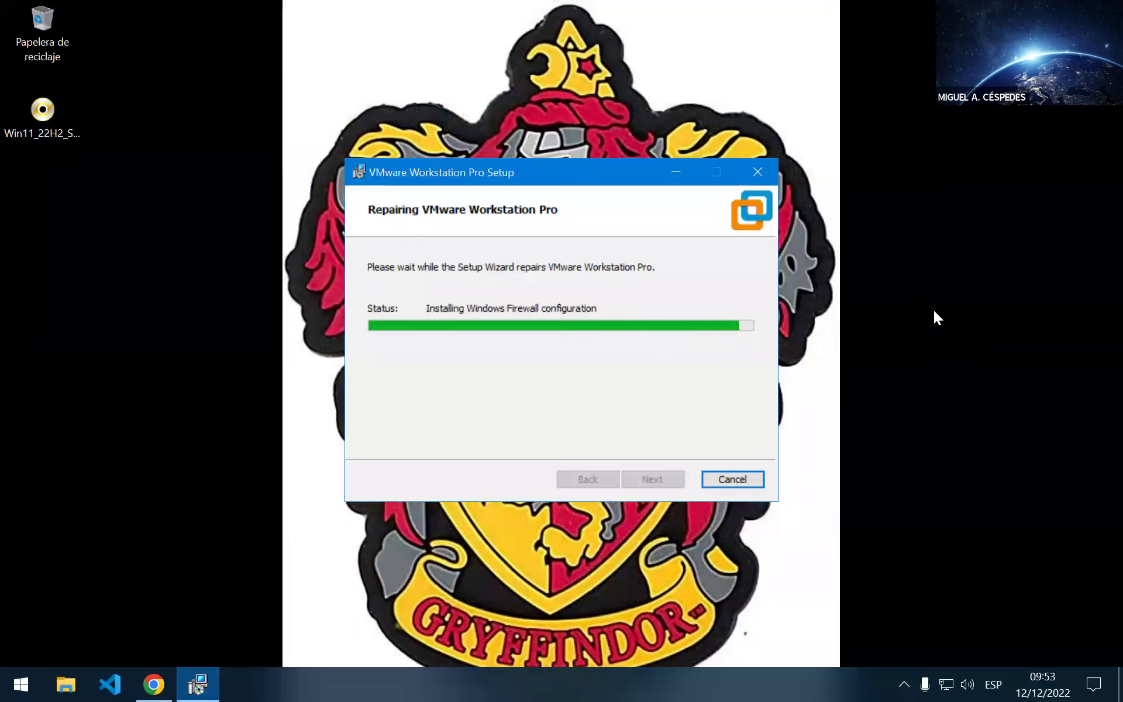
Step: Refresh the desktop to reveal the new VMware Workstation Pro shortcut
{"action": "right_click", "coordinate": [25, 232]}
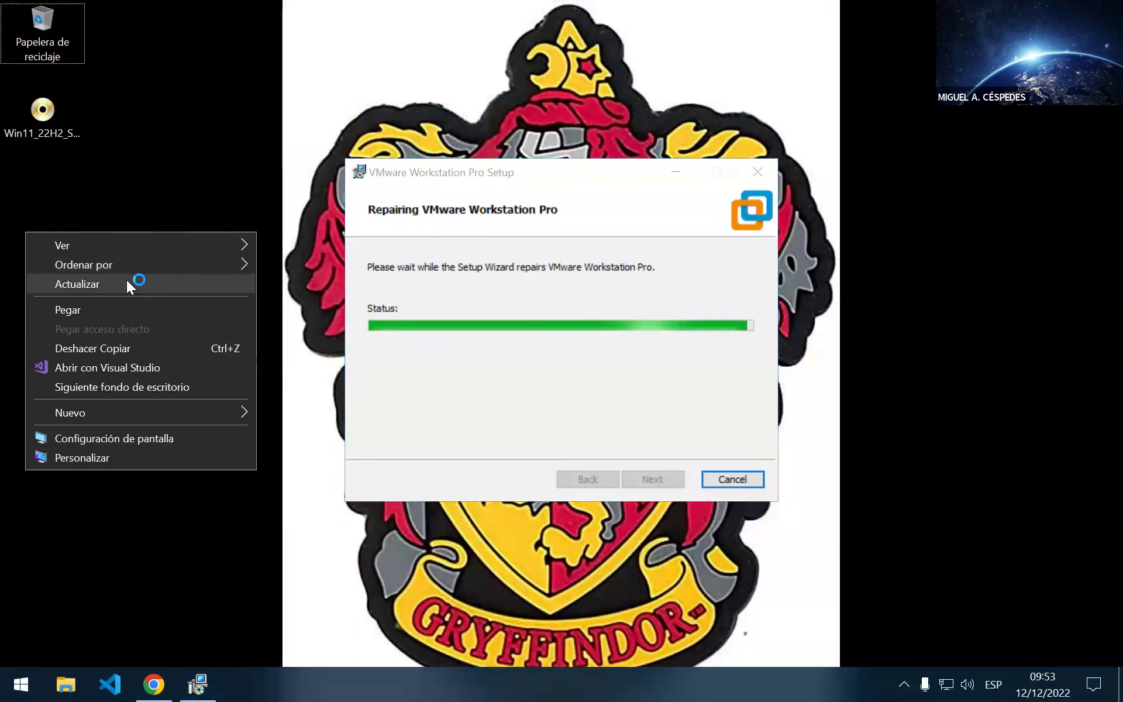
{"action": "left_click", "coordinate": [128, 282]}
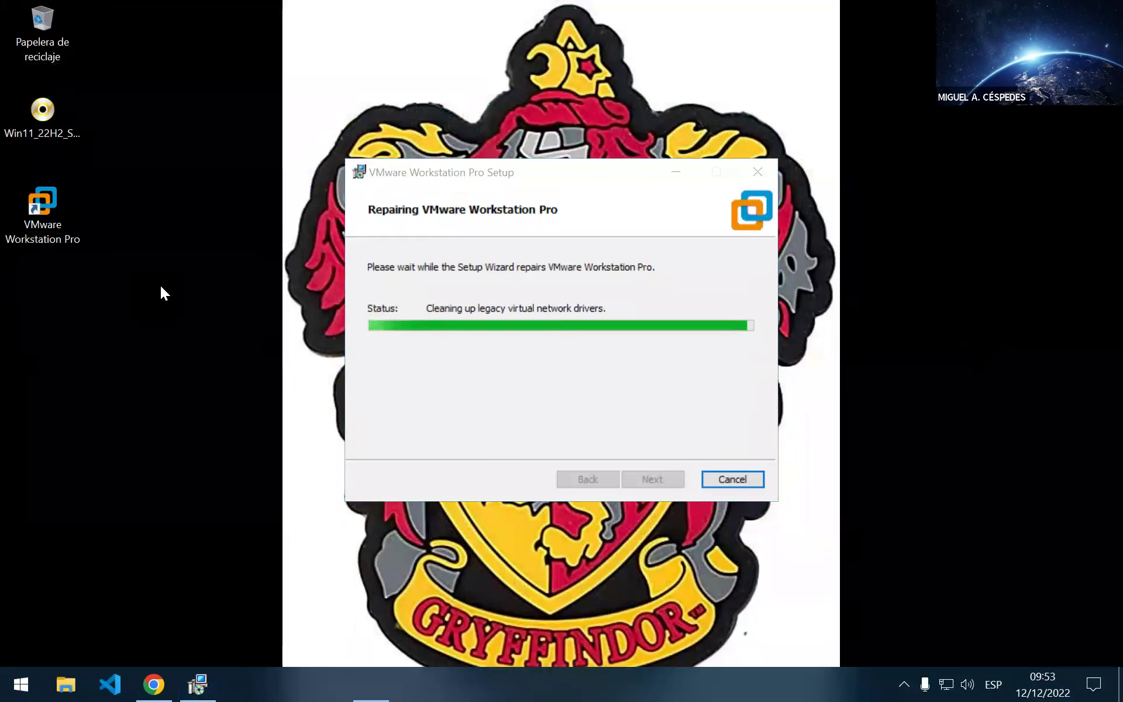
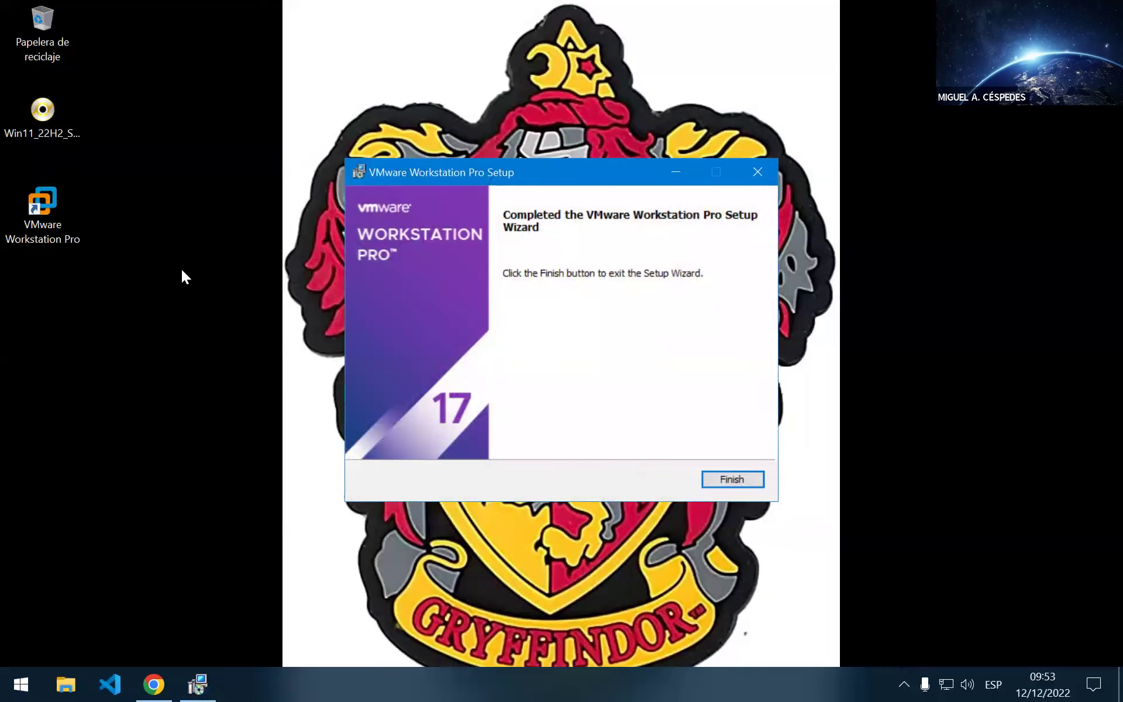
Step: Finish VMware Workstation Pro setup without restarting and cut the VMware desktop shortcut
{"action": "left_click", "coordinate": [743, 479]}
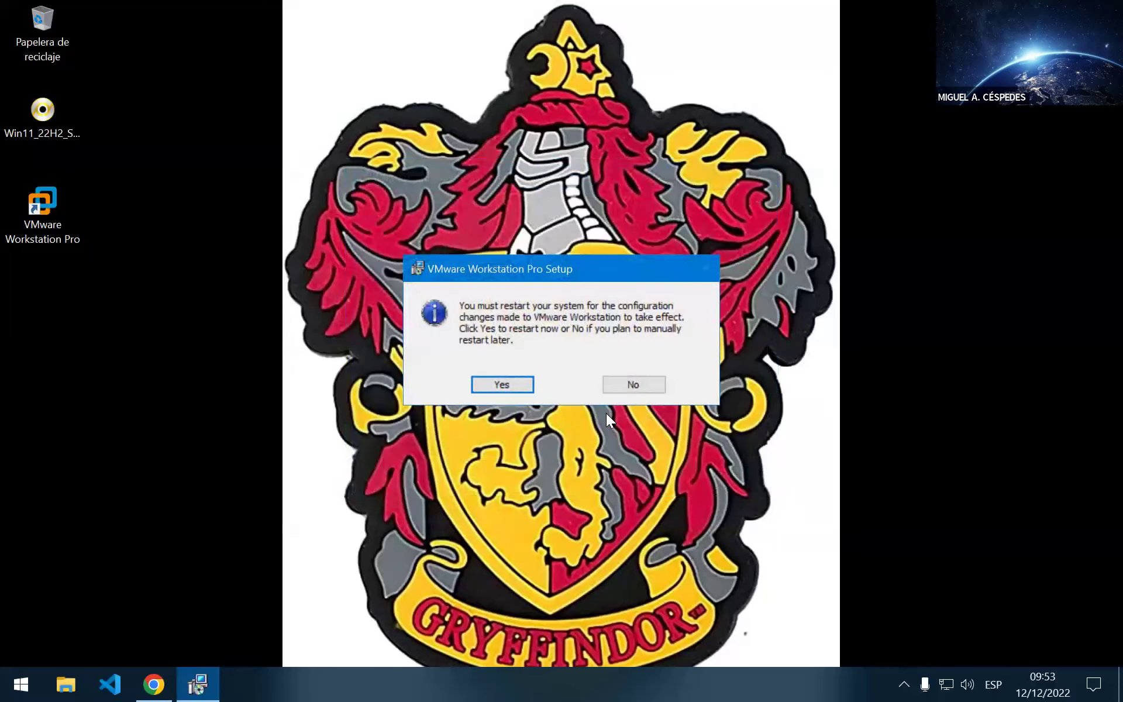
{"action": "left_click", "coordinate": [642, 389]}
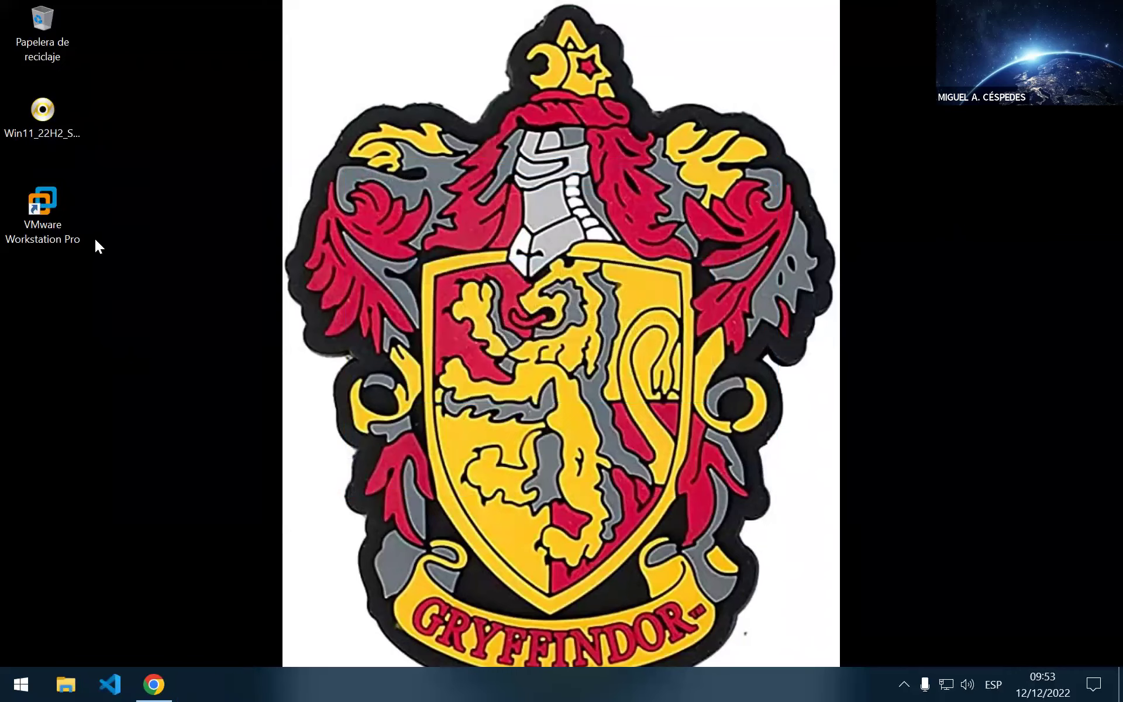
{"action": "right_click", "coordinate": [58, 211]}
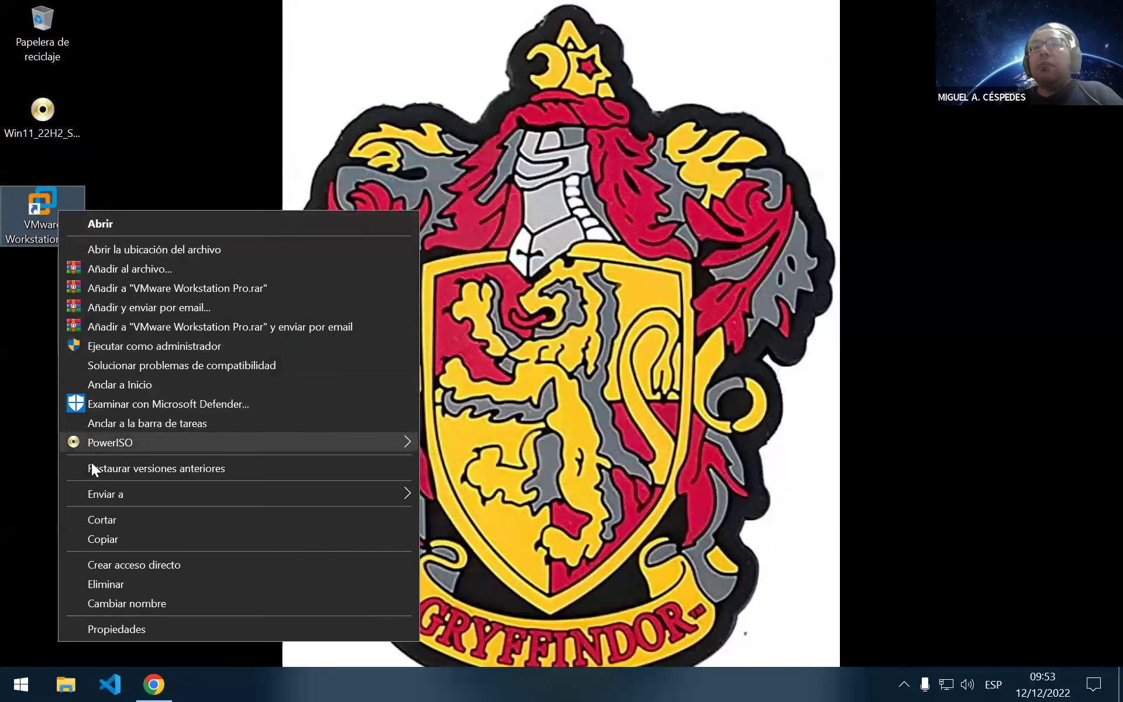
{"action": "left_click", "coordinate": [108, 514]}
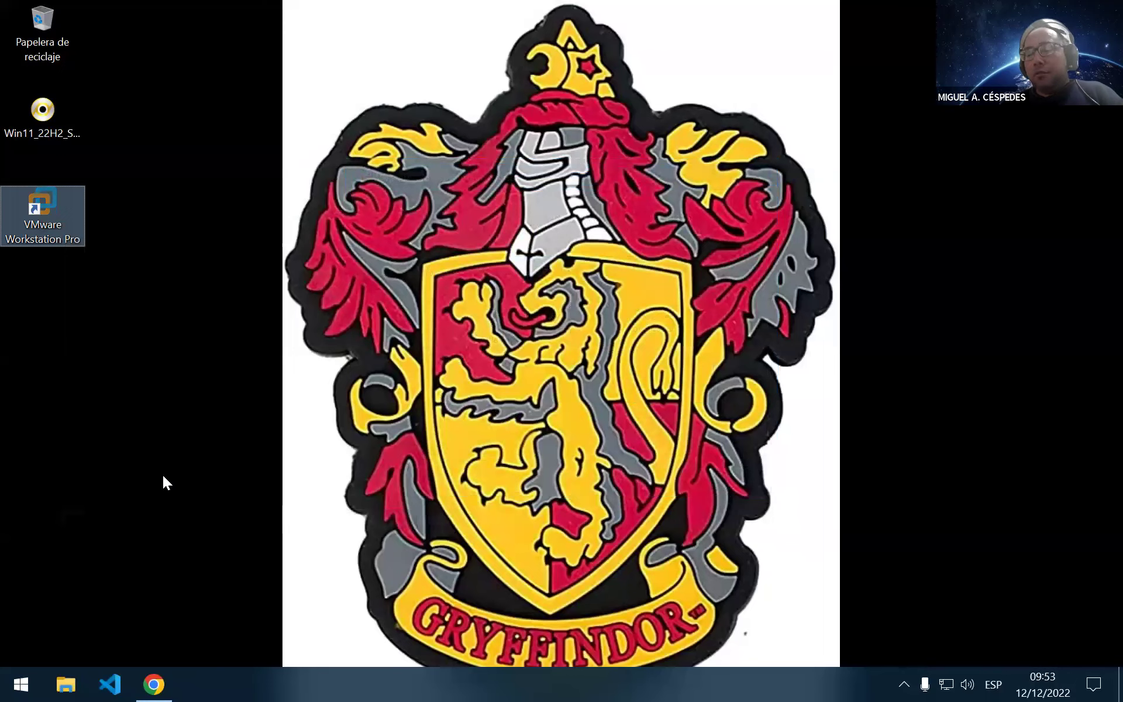
{"action": "key", "text": "super+e"}
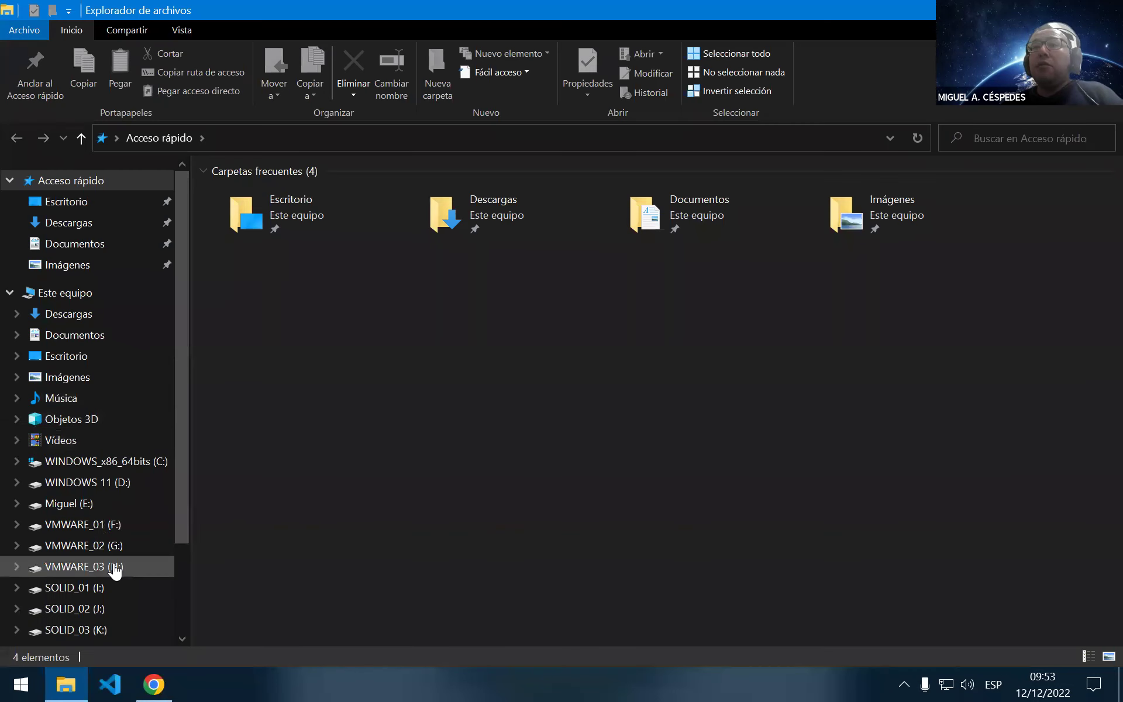
Step: Paste the VMware Workstation Pro shortcut into ICONOS on SOLID_01 (I:), replacing the old copy
{"action": "left_click", "coordinate": [113, 525]}
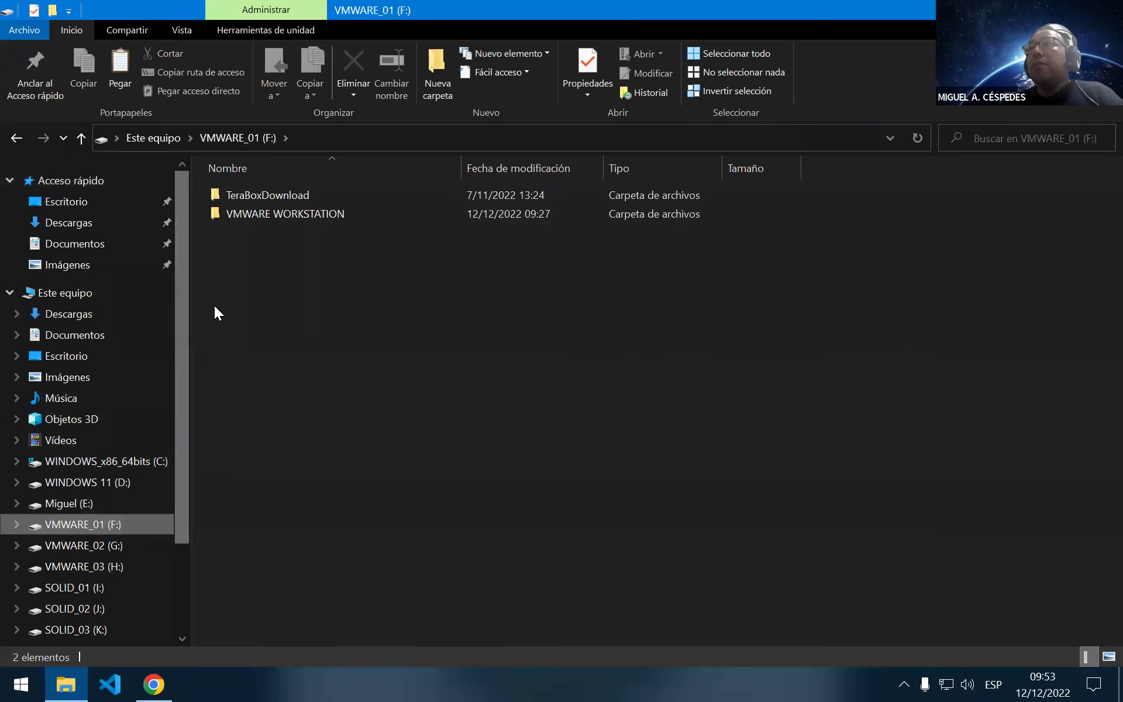
{"action": "left_click", "coordinate": [108, 582]}
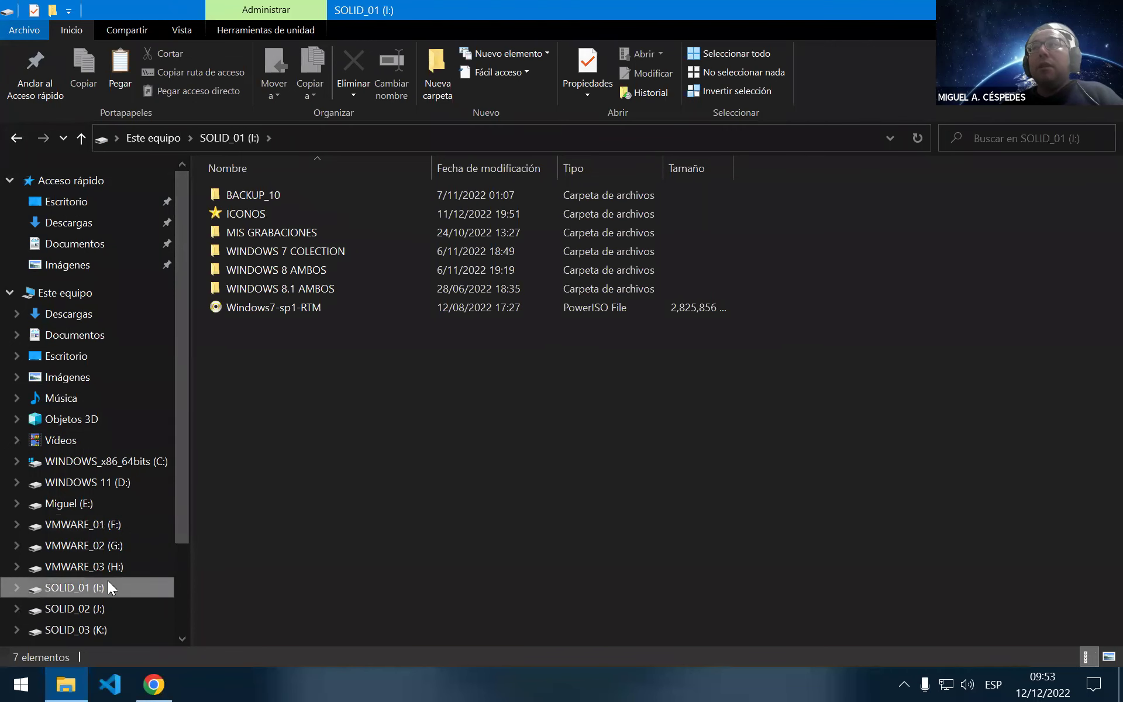
{"action": "right_click", "coordinate": [229, 213]}
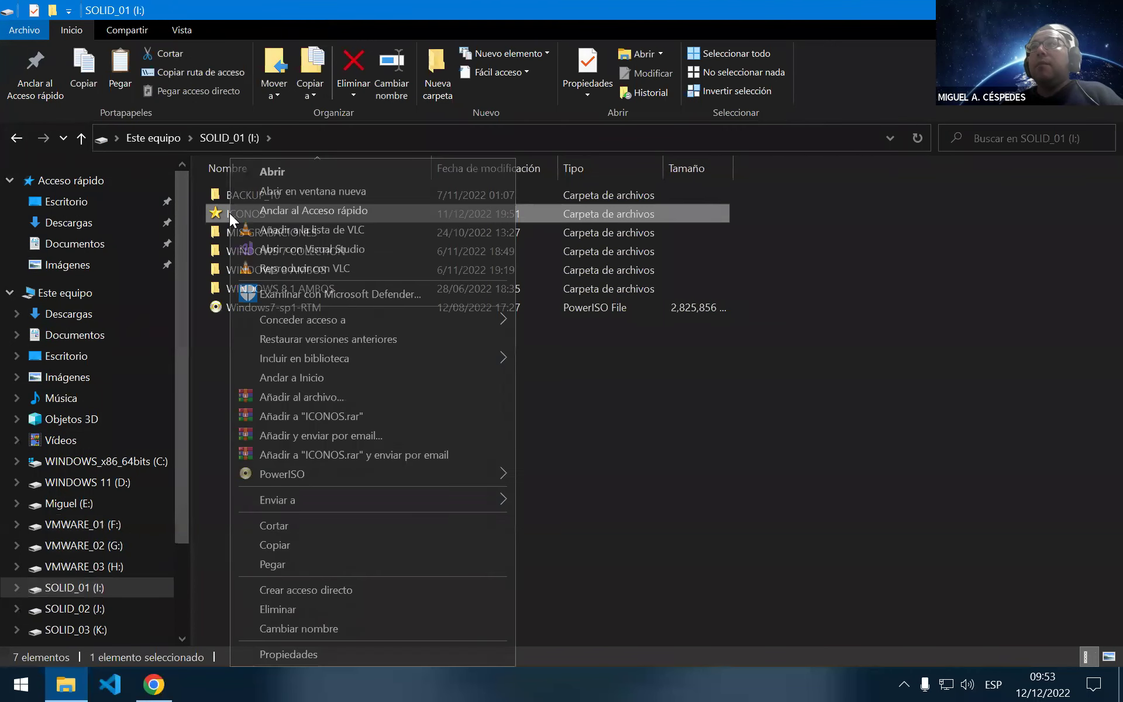
{"action": "left_click", "coordinate": [291, 561]}
{"action": "left_click", "coordinate": [820, 153]}
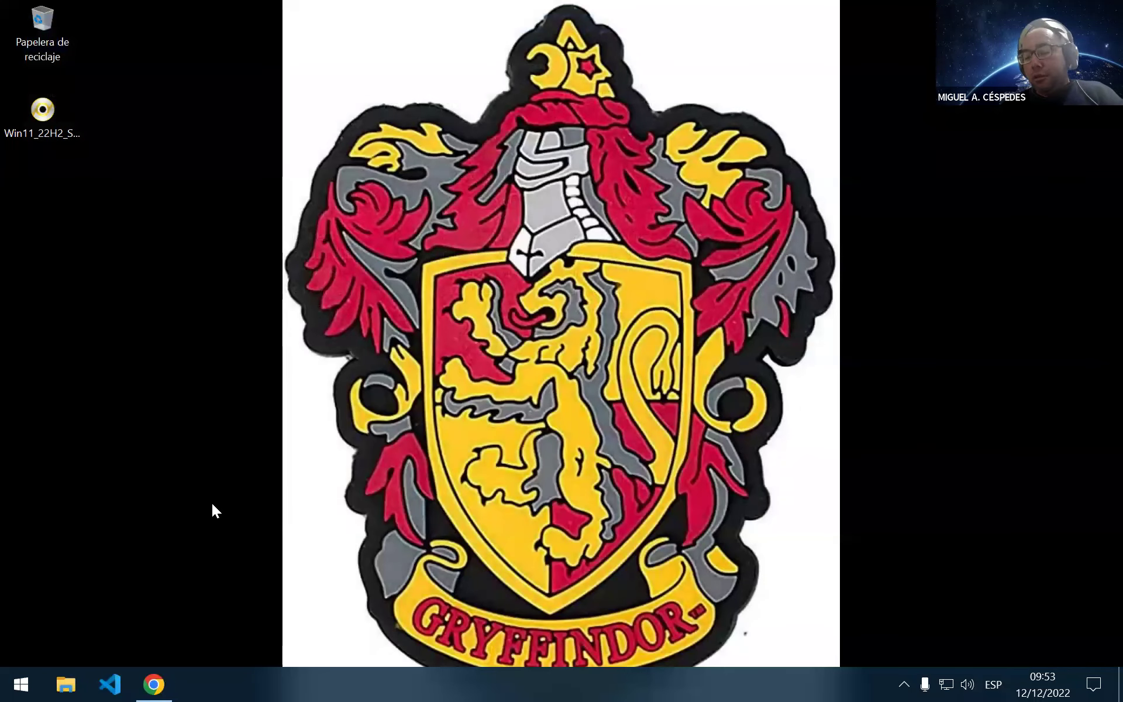
Step: Launch VMware Workstation Pro from a 'vm' Start search and refresh the desktop twice
{"action": "key", "text": "super"}
{"action": "type", "text": "vm"}
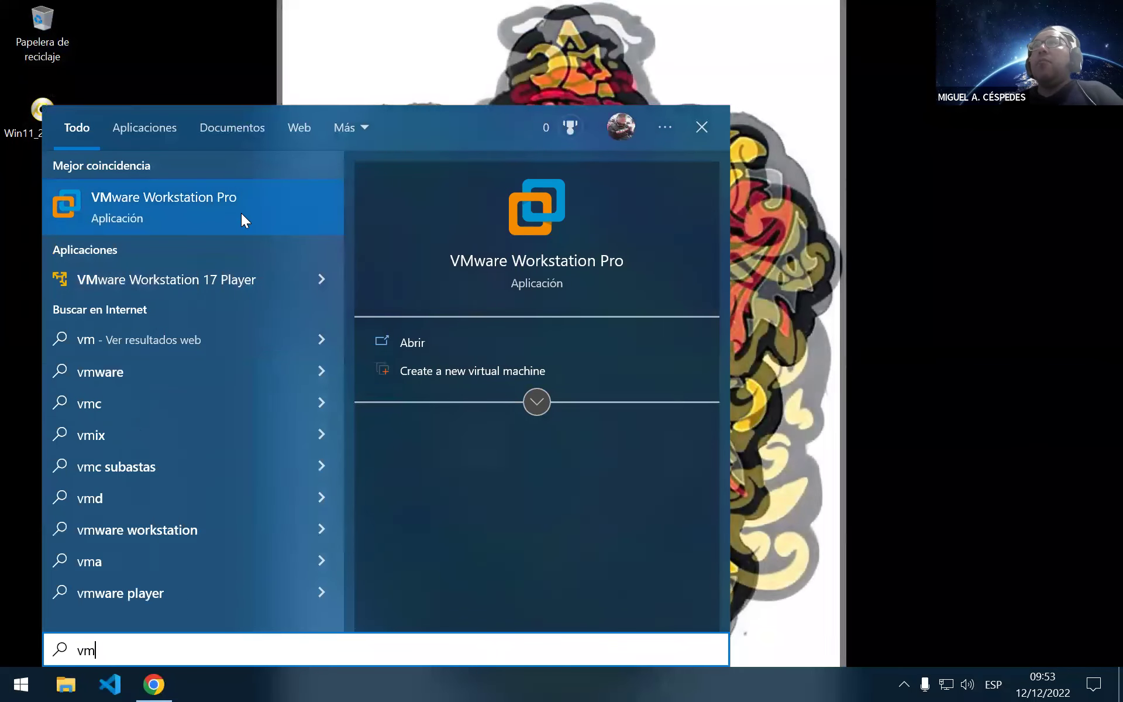
{"action": "left_click", "coordinate": [231, 227]}
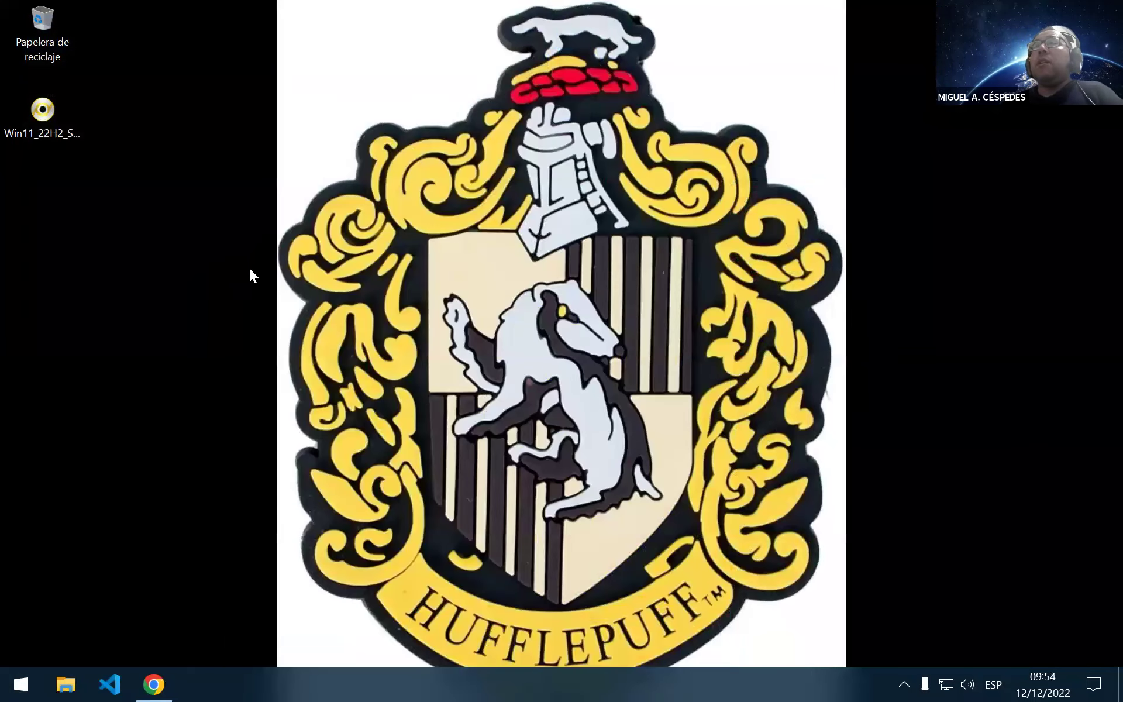
{"action": "right_click", "coordinate": [178, 333]}
{"action": "left_click", "coordinate": [291, 385]}
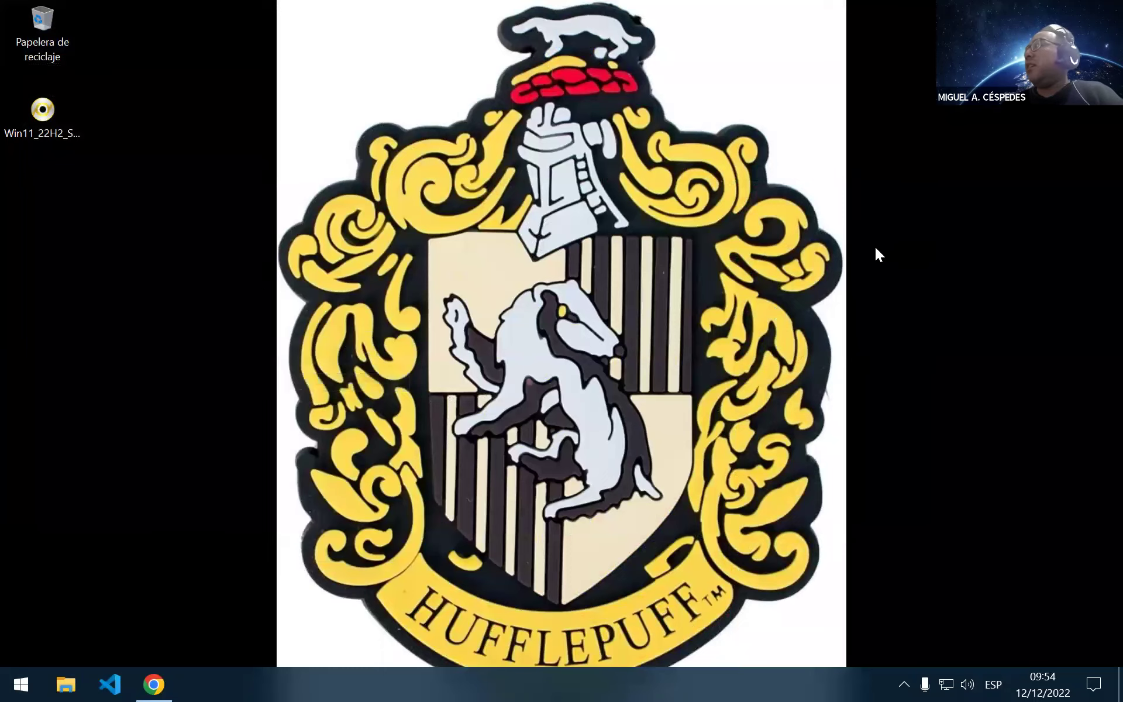
{"action": "right_click", "coordinate": [878, 250]}
{"action": "left_click", "coordinate": [938, 299]}
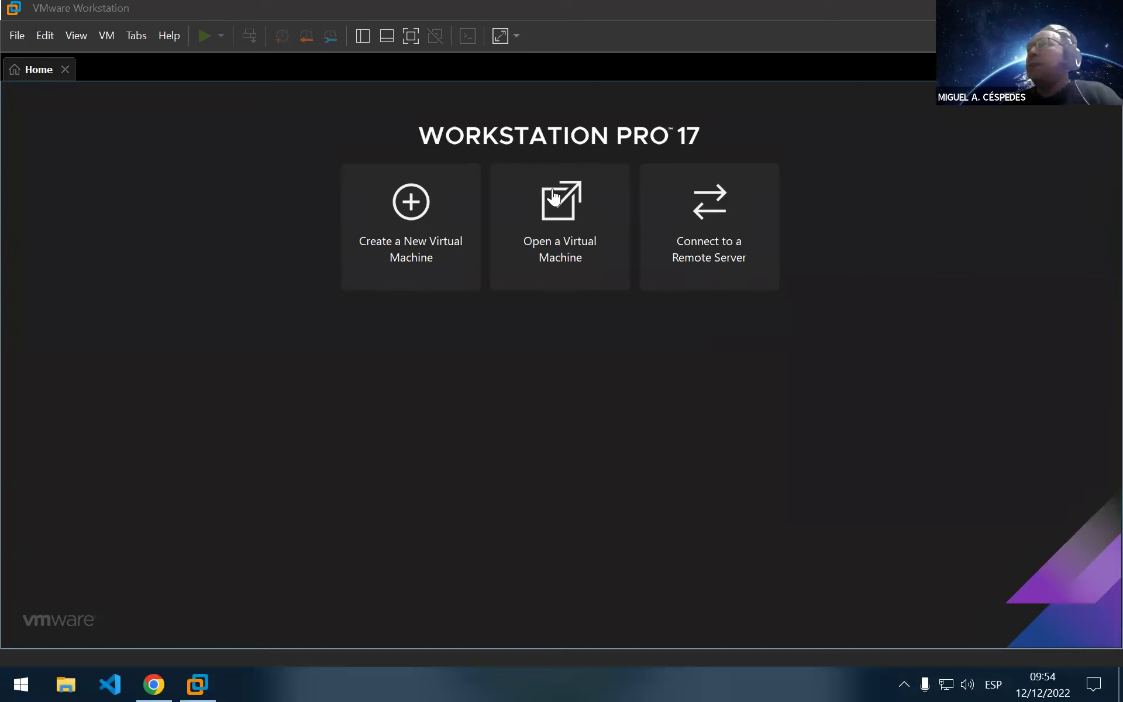
Step: Start a new virtual machine with the Typical configuration
{"action": "left_click", "coordinate": [441, 211]}
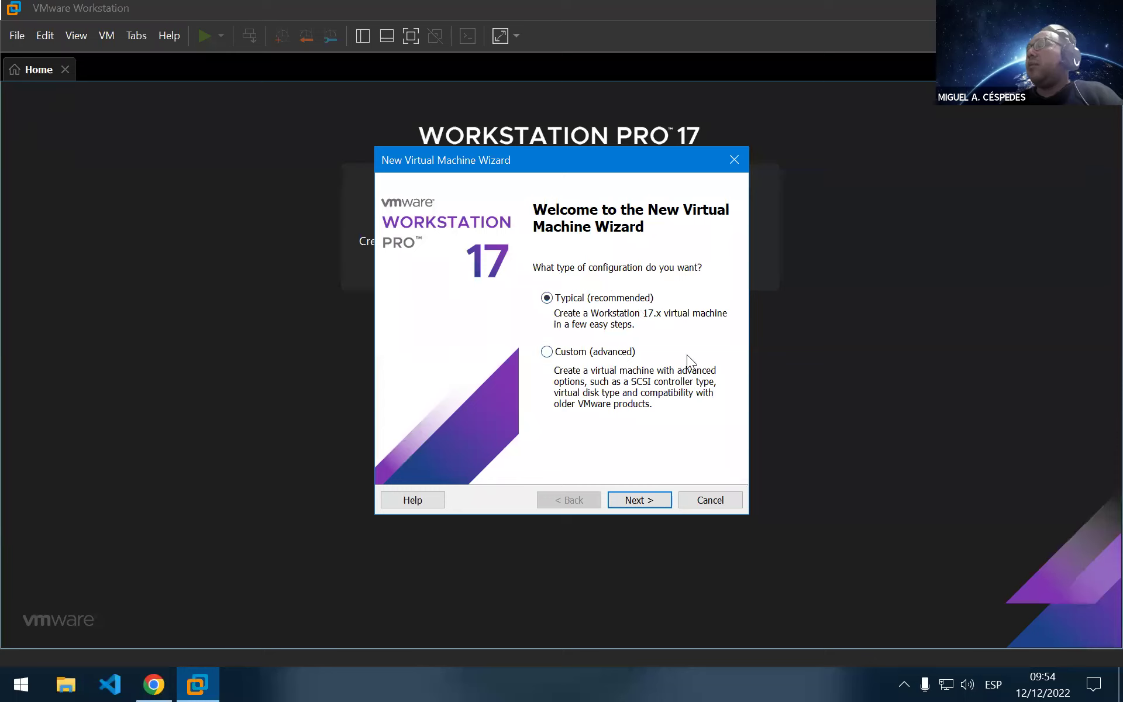
{"action": "left_click", "coordinate": [638, 501]}
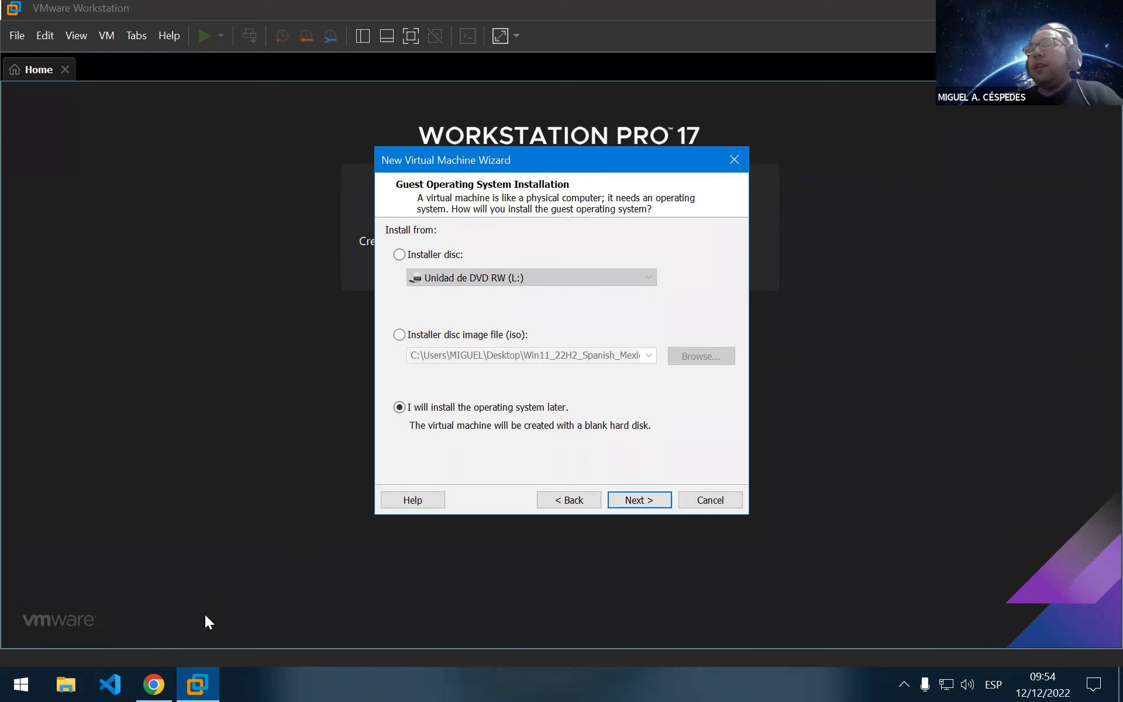
{"action": "left_click", "coordinate": [69, 681]}
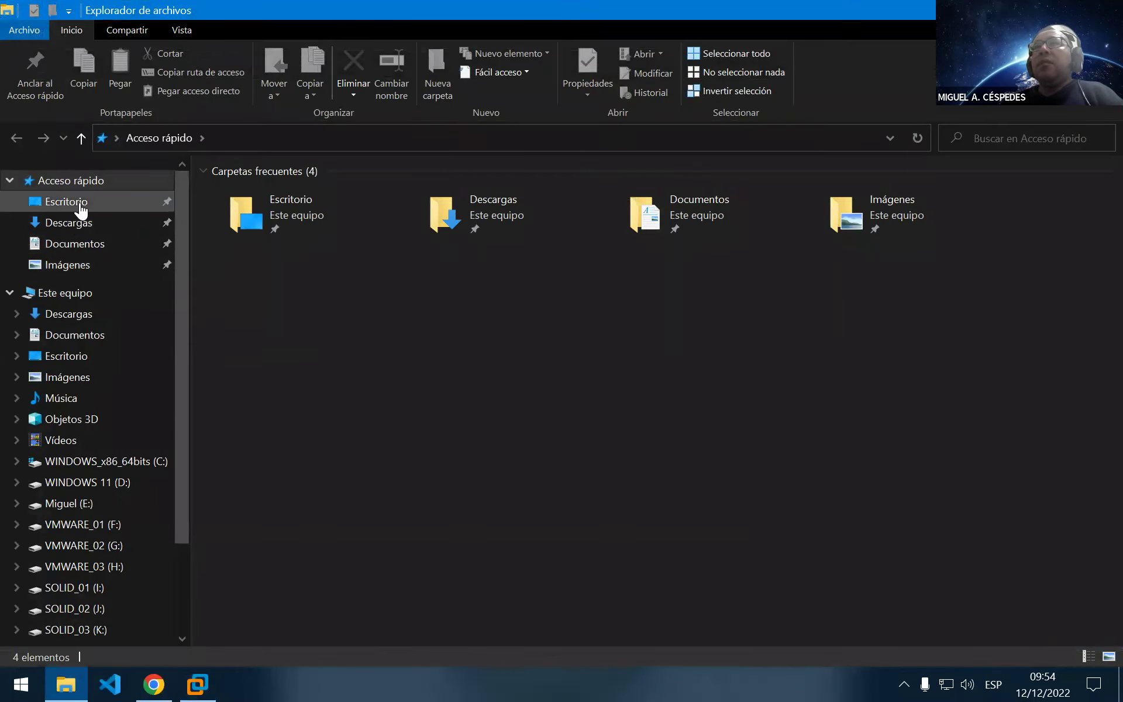
Step: Check the properties of the 4.91 GB Win11_22H2_Spanish_Mexico_x64v1 ISO on Escritorio
{"action": "left_click", "coordinate": [79, 203]}
{"action": "left_click", "coordinate": [277, 196]}
{"action": "right_click", "coordinate": [276, 197]}
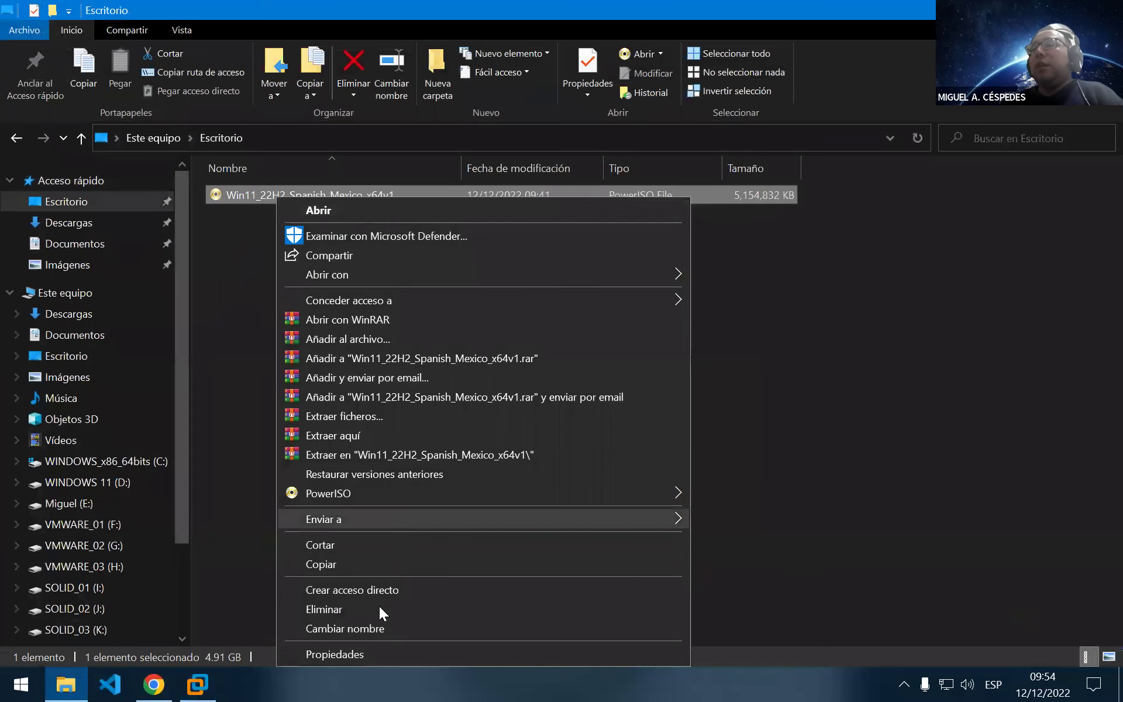
{"action": "left_click", "coordinate": [367, 651]}
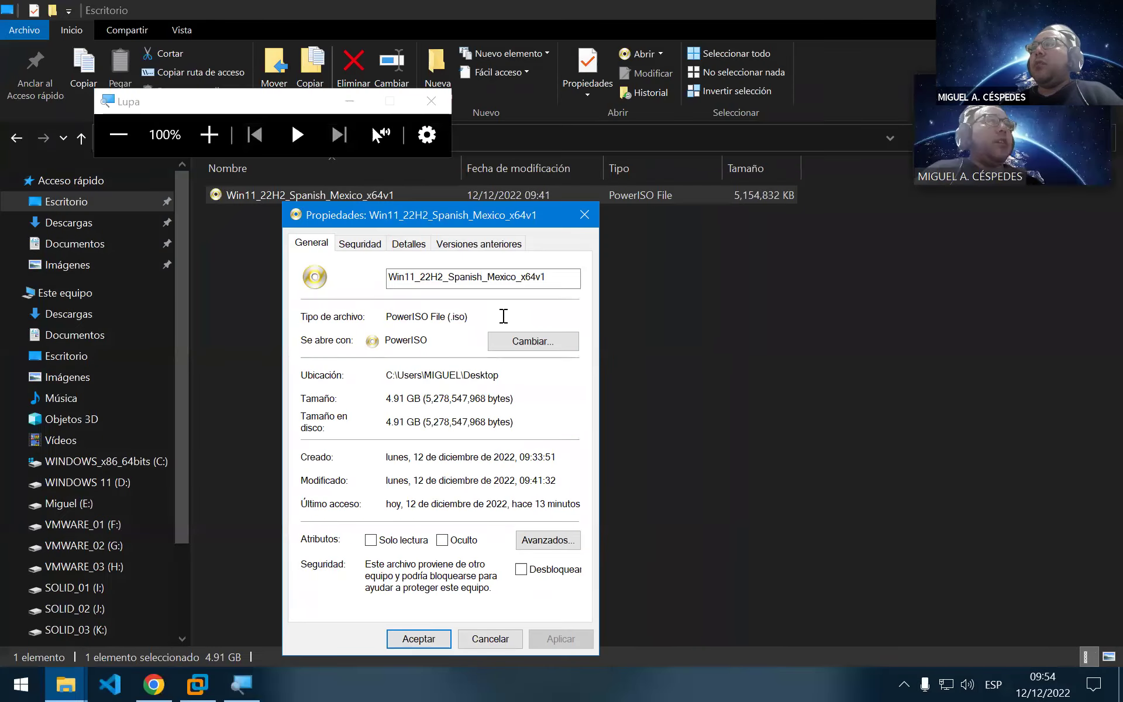
{"action": "key", "text": "super+Escape"}
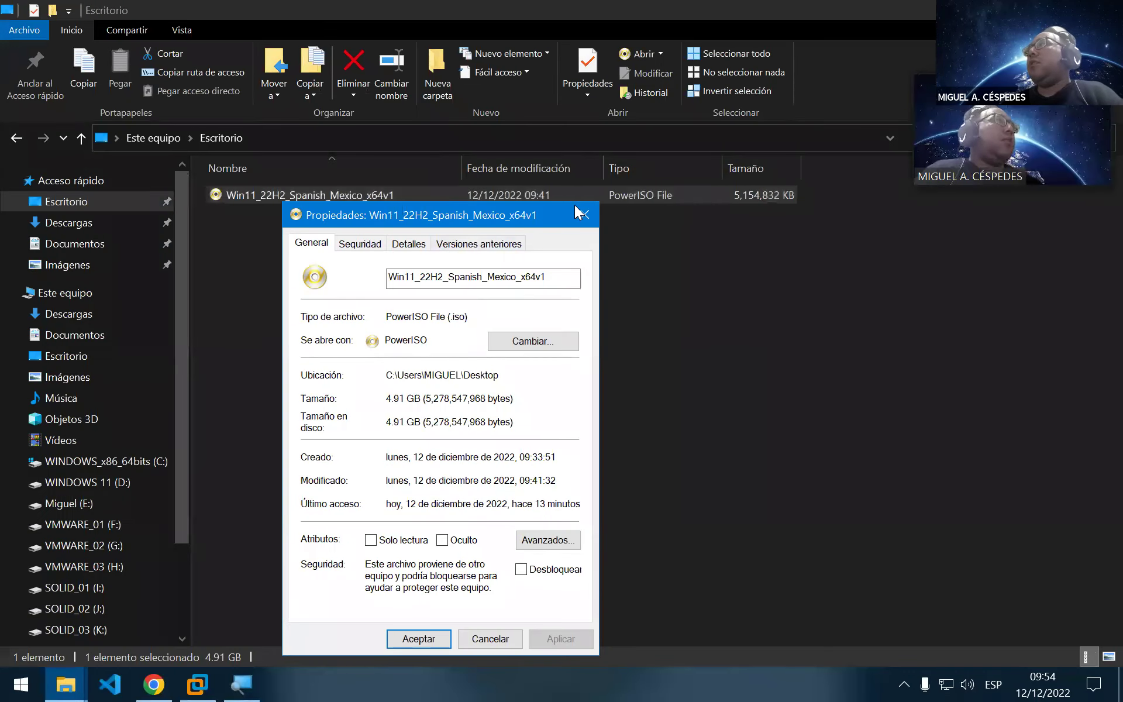
{"action": "left_click", "coordinate": [584, 214]}
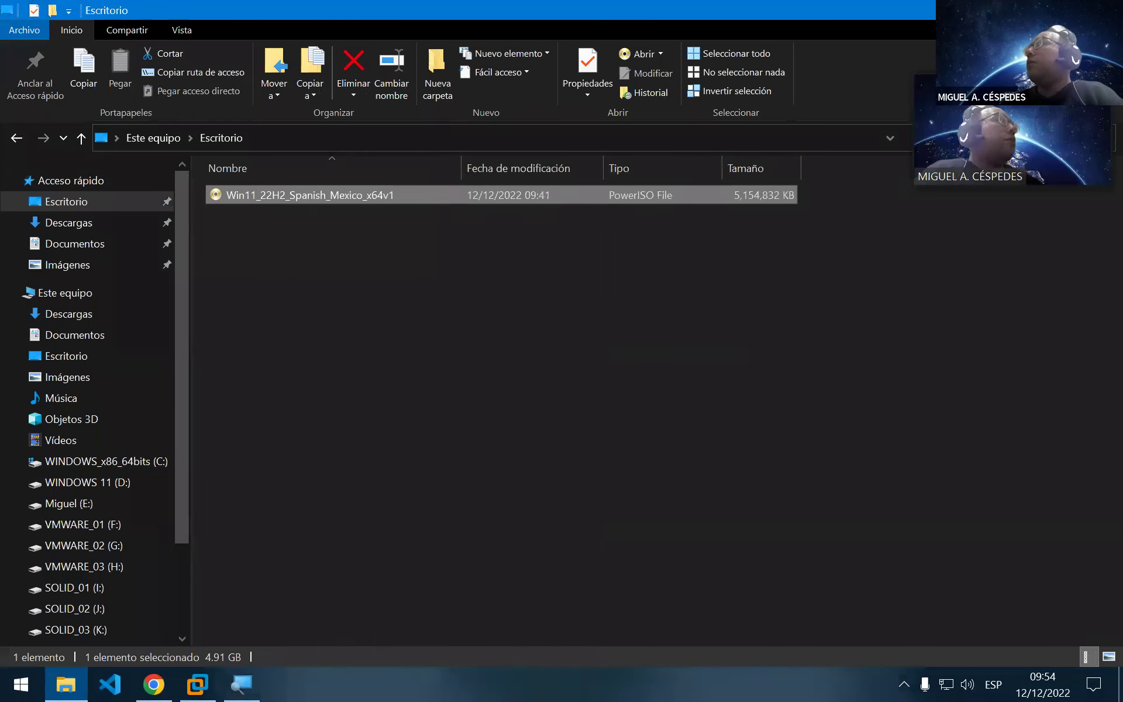
{"action": "key", "text": "alt+Tab"}
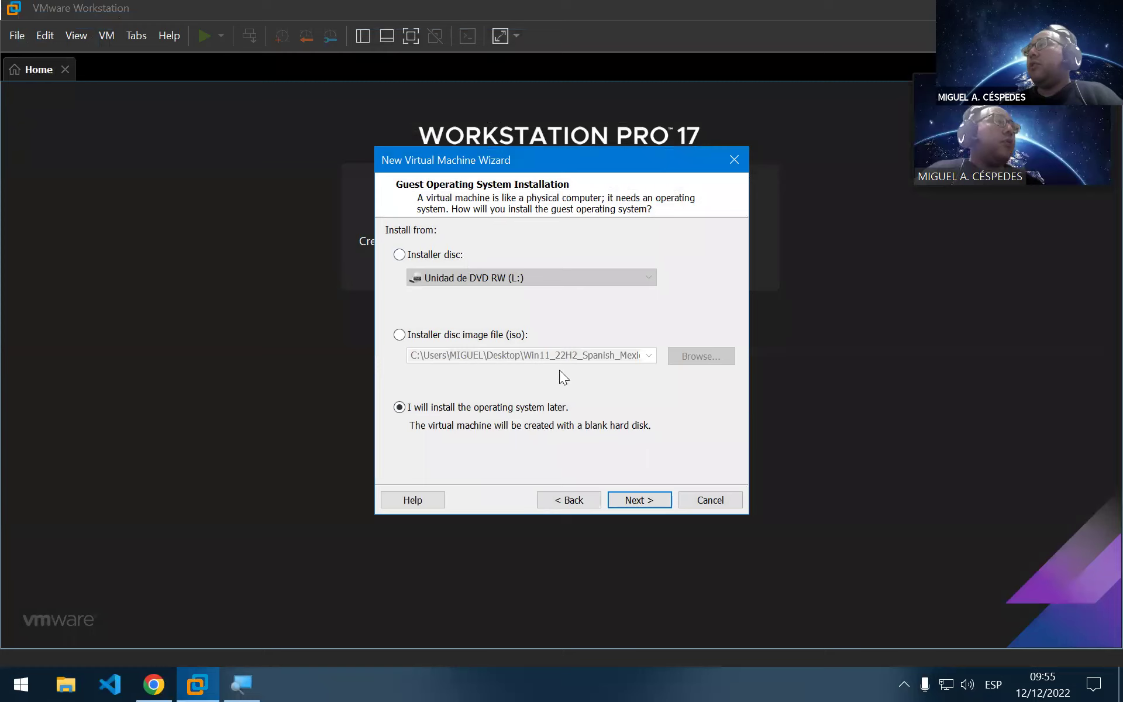
Step: Choose to install the OS later with Microsoft Windows, Windows 11 x64 as the guest
{"action": "left_click", "coordinate": [648, 498]}
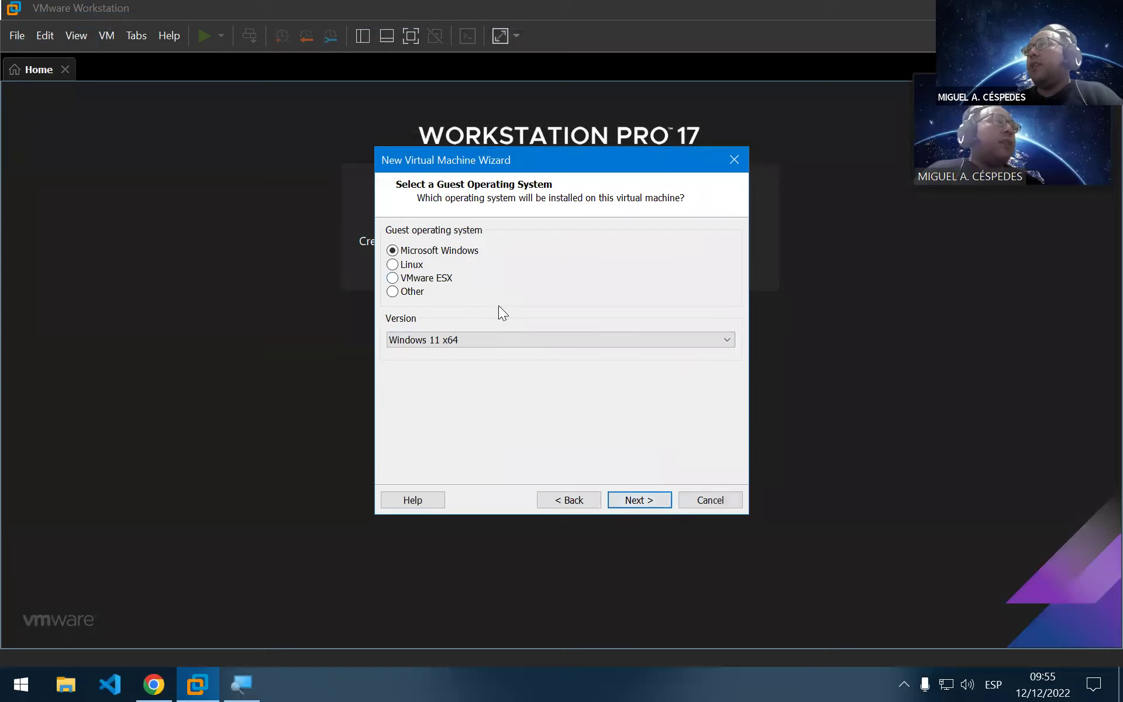
{"action": "left_click", "coordinate": [498, 334]}
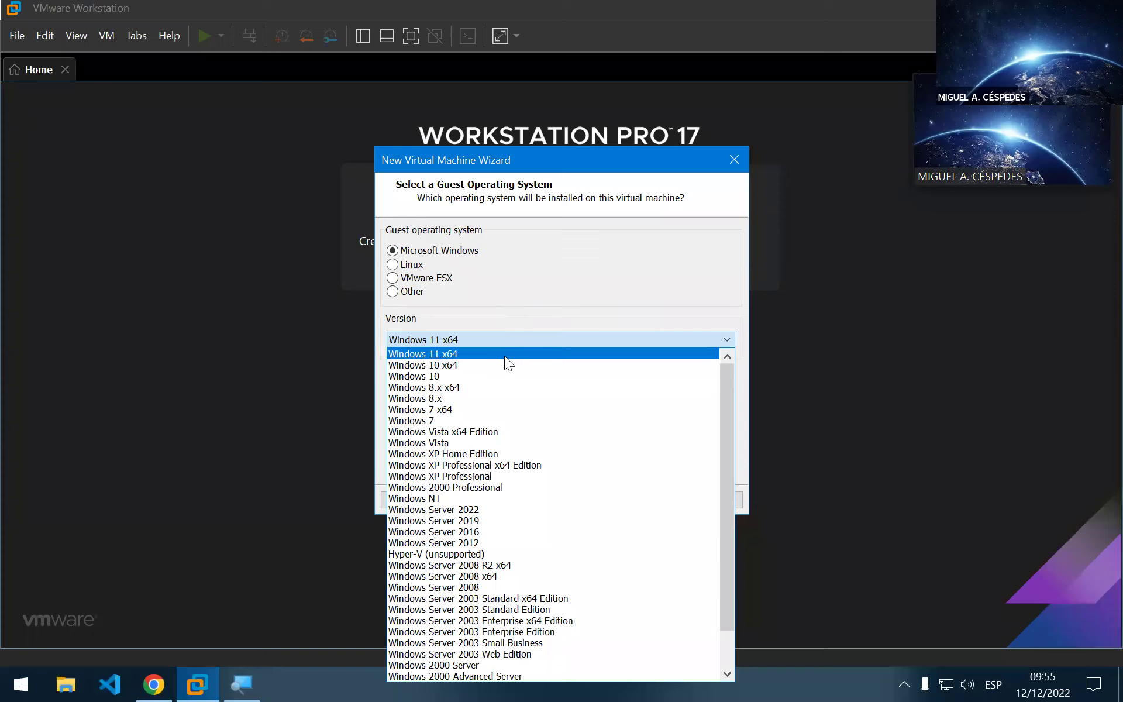
{"action": "left_click", "coordinate": [540, 318]}
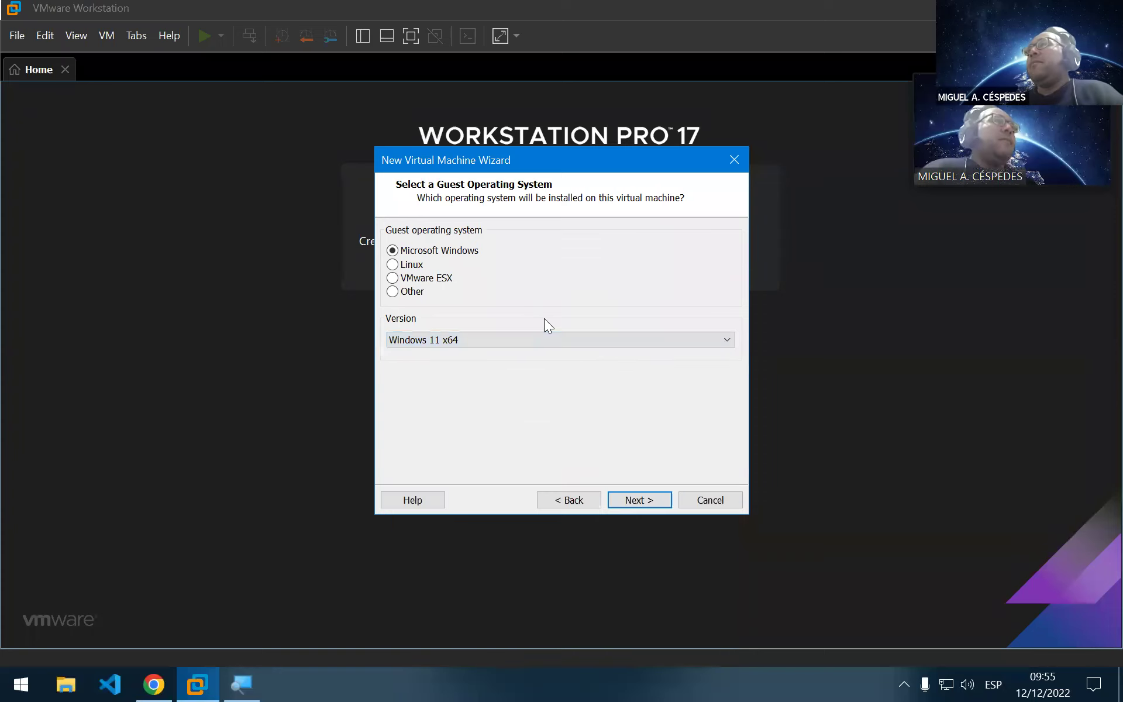
{"action": "left_click", "coordinate": [634, 500]}
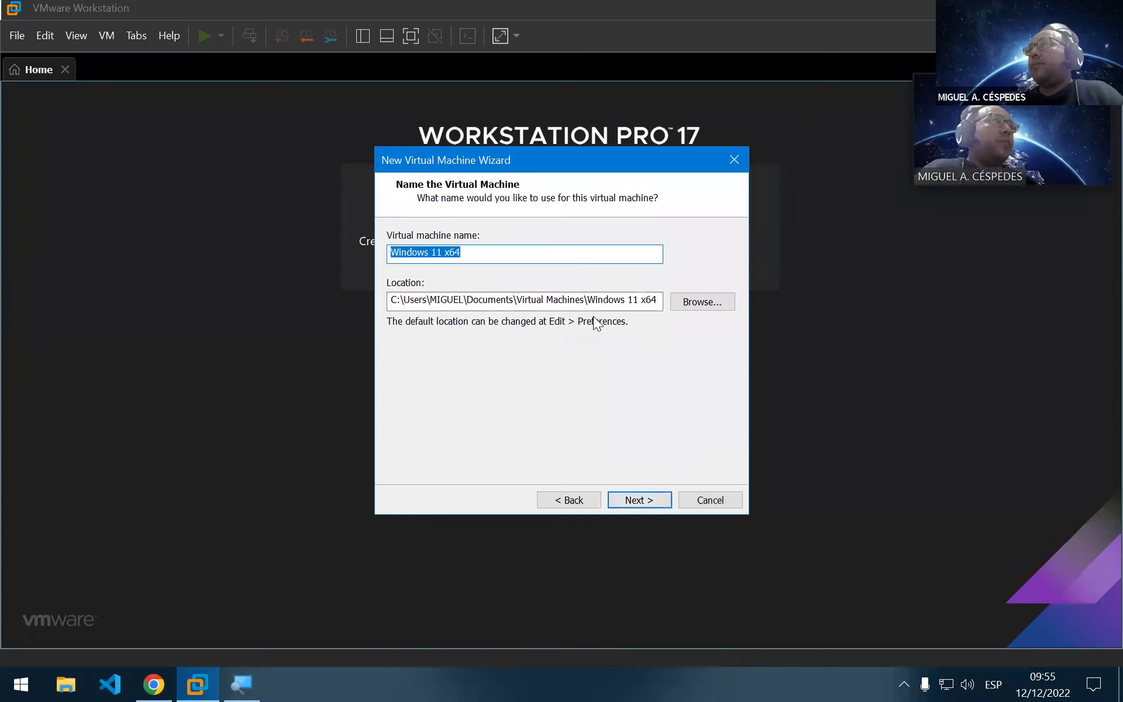
Step: Create a new folder named WINDOWS_11 - PRO on drive E:
{"action": "left_click", "coordinate": [490, 252]}
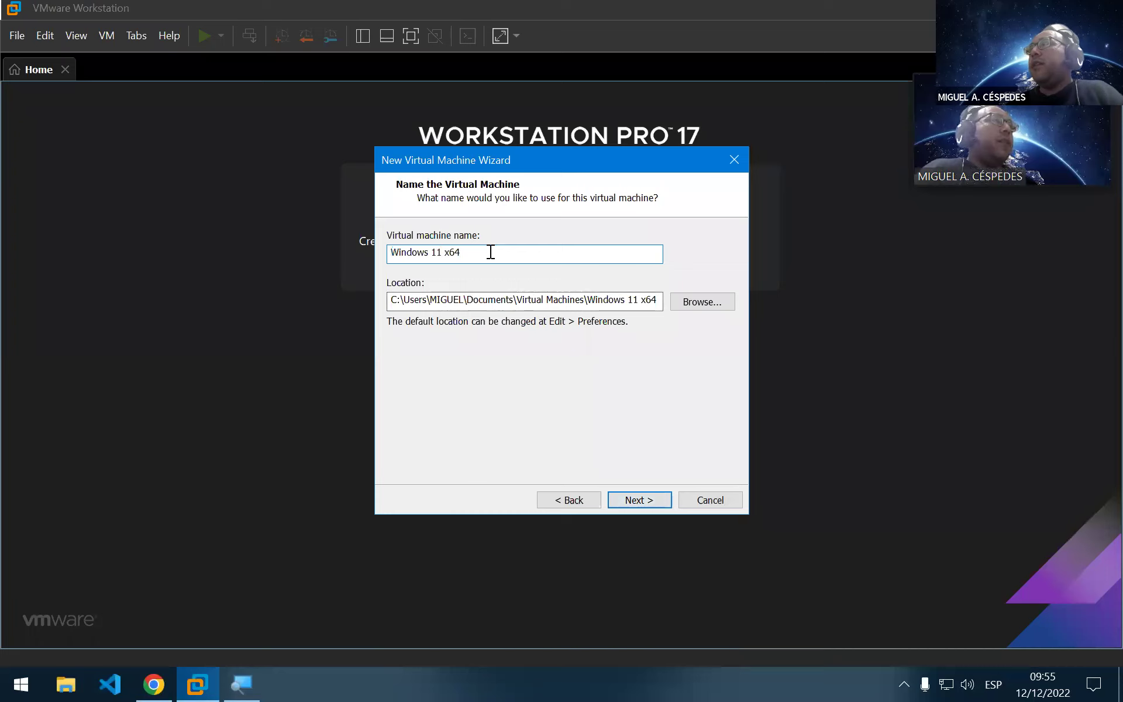
{"action": "left_click", "coordinate": [704, 308]}
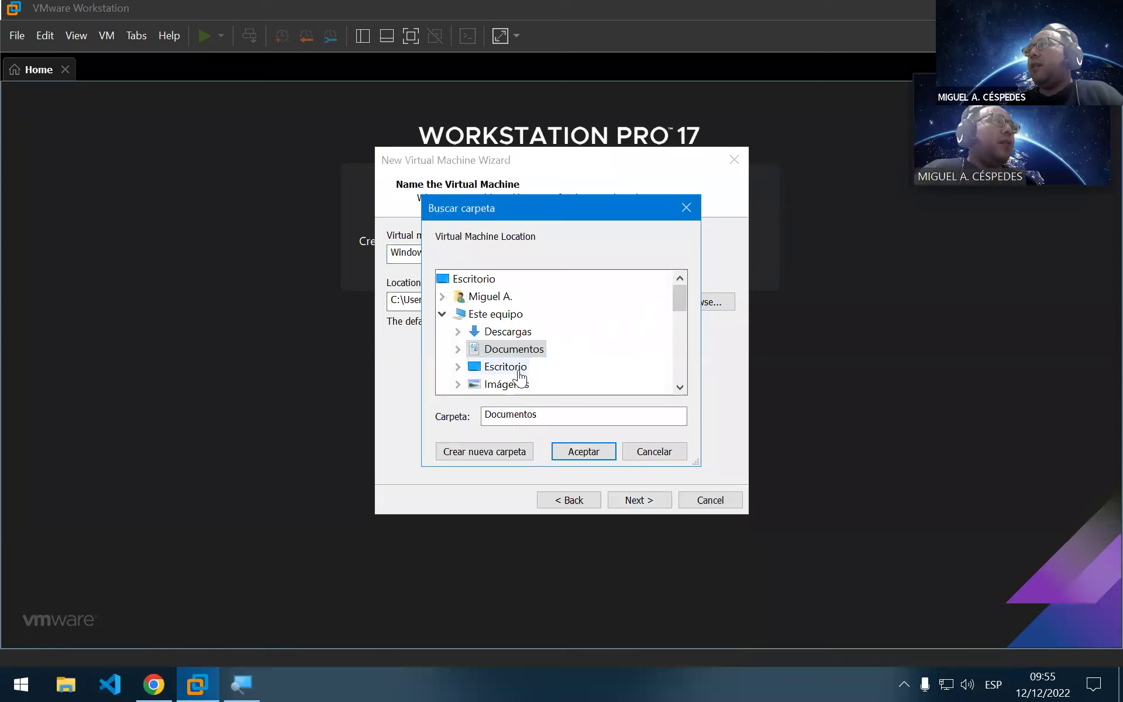
{"action": "left_click", "coordinate": [472, 315]}
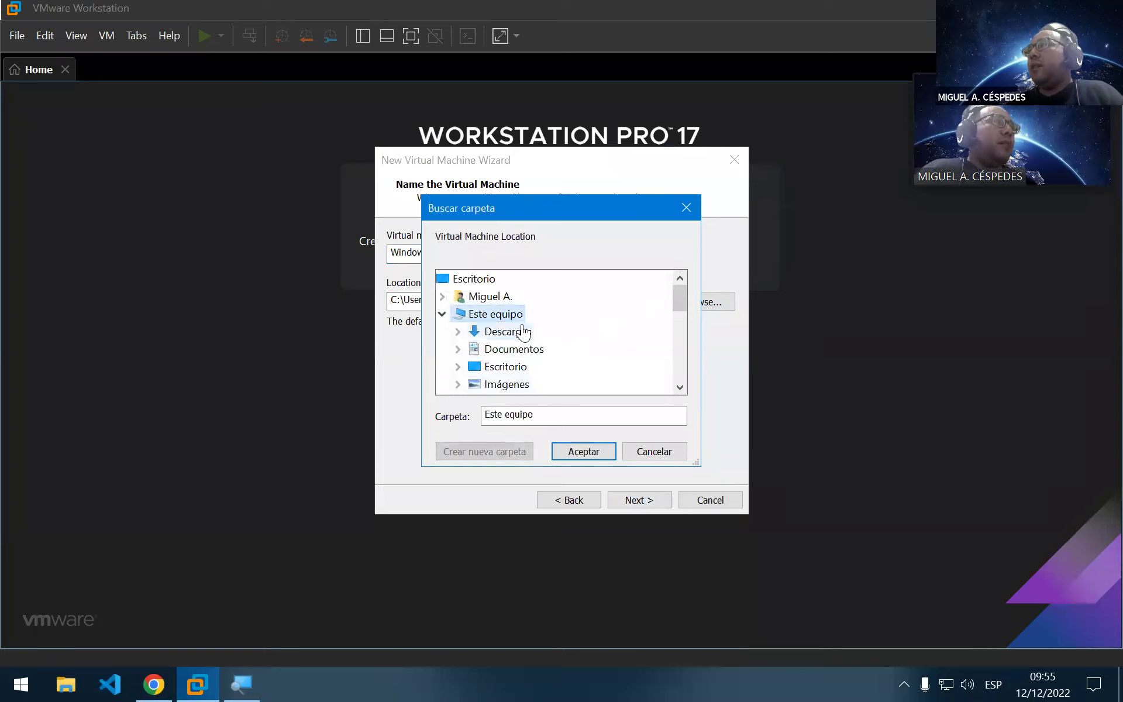
{"action": "left_click_drag", "start_coordinate": [677, 300], "coordinate": [676, 331]}
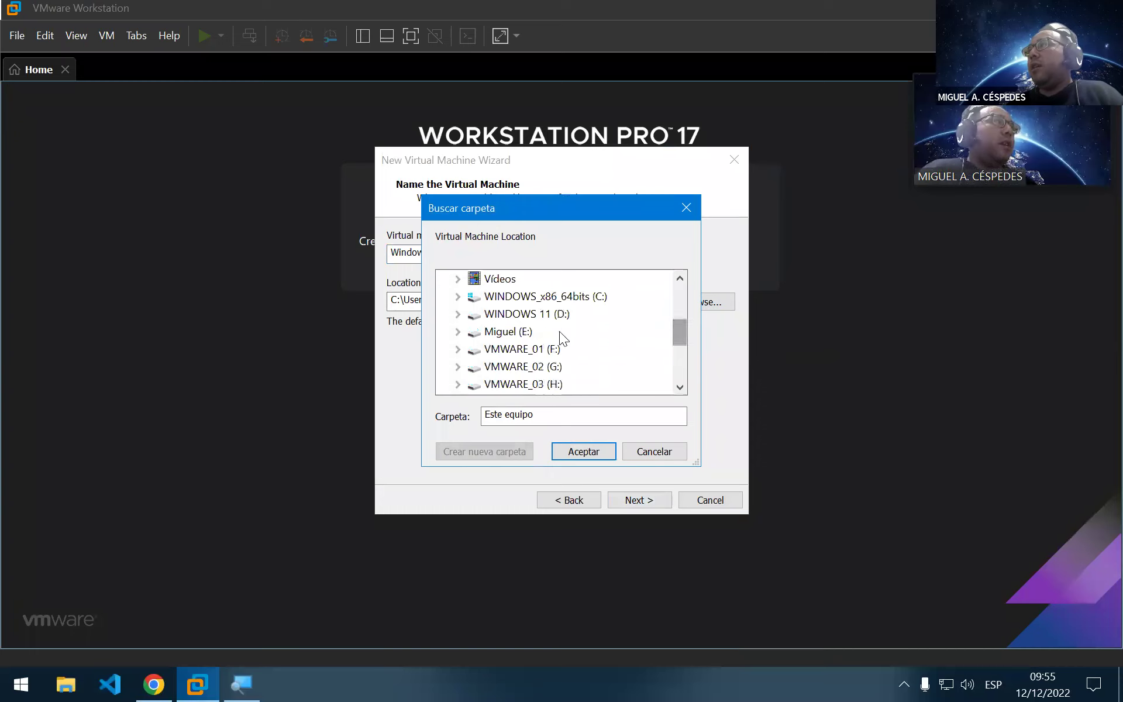
{"action": "left_click", "coordinate": [490, 334]}
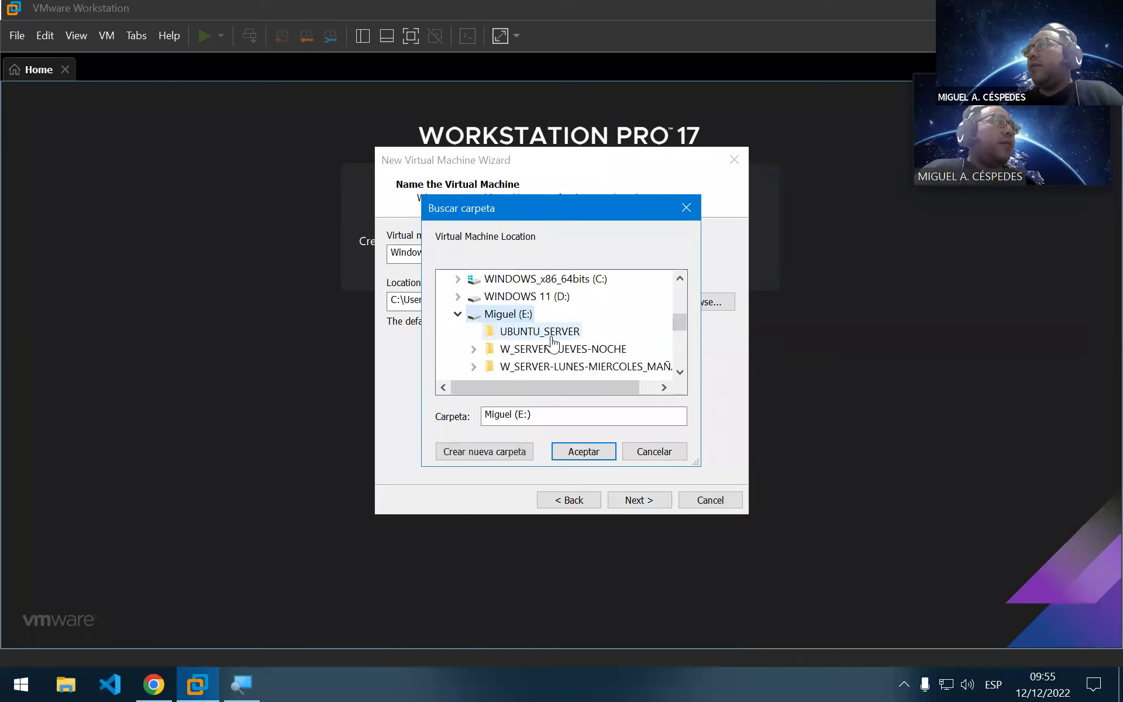
{"action": "left_click", "coordinate": [679, 371]}
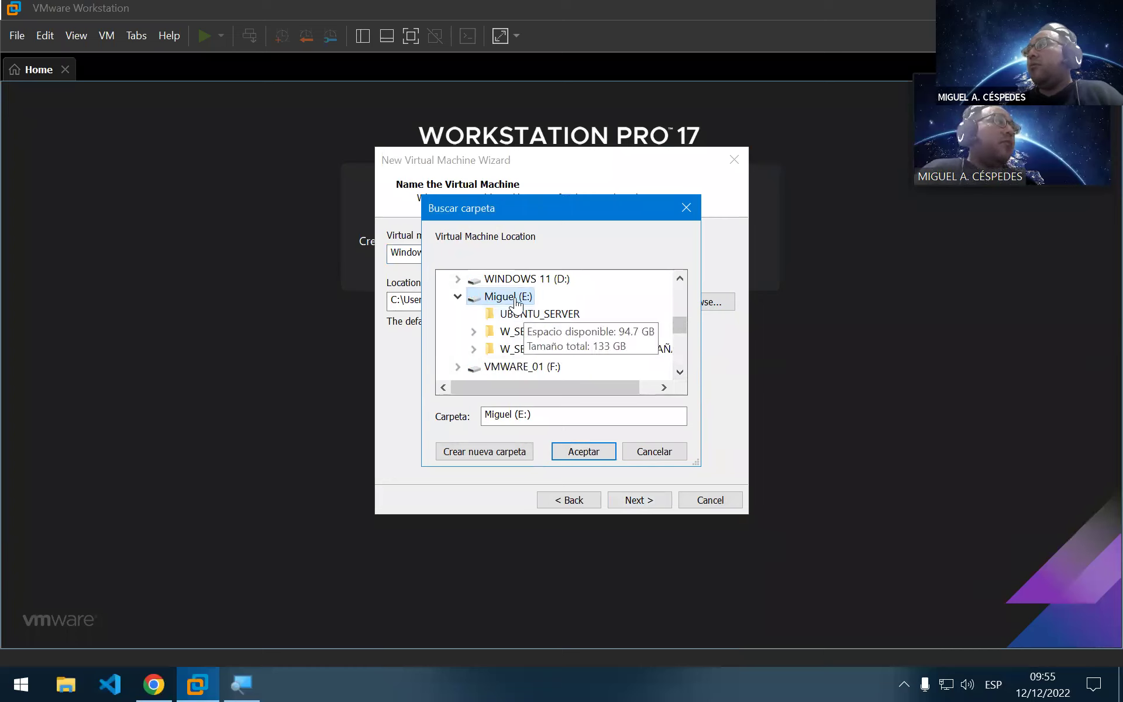
{"action": "left_click", "coordinate": [515, 450]}
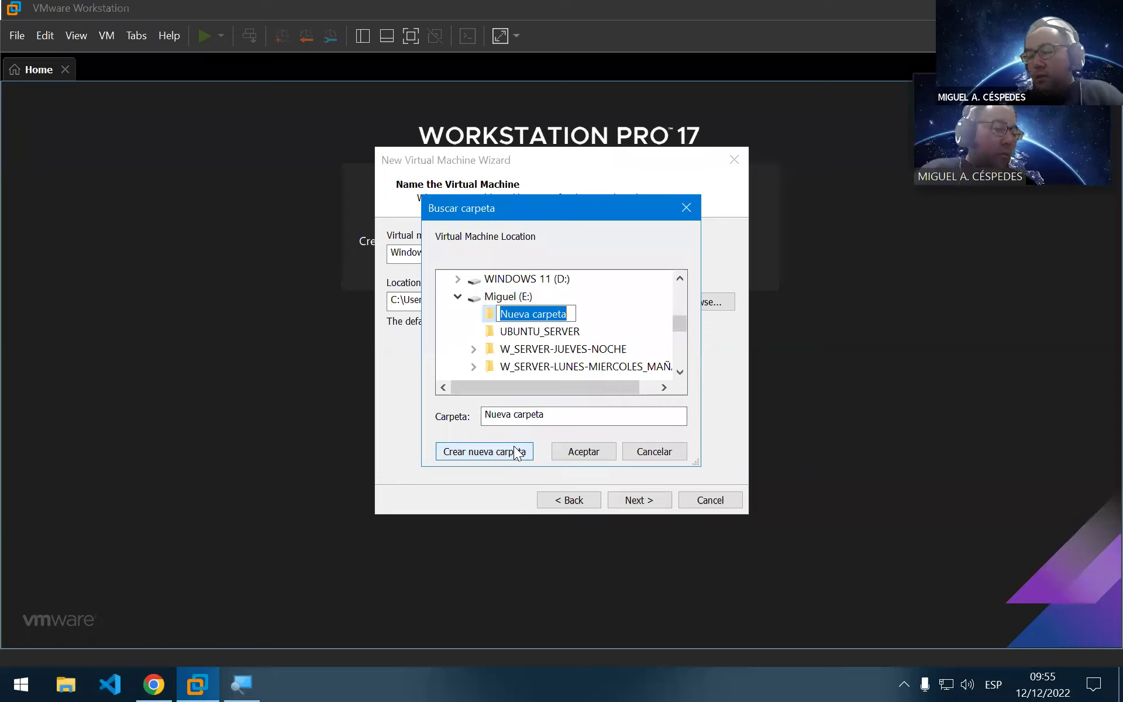
{"action": "type", "text": "WINDW"}
{"action": "key", "text": "BackSpace"}
{"action": "type", "text": "OW"}
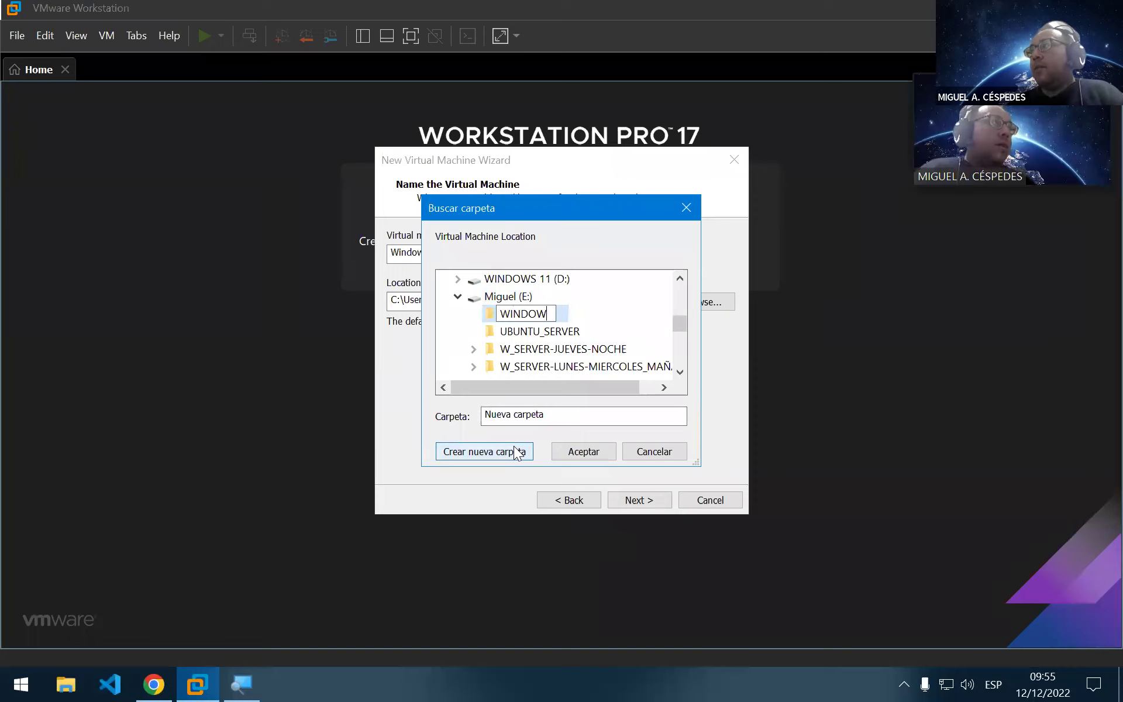
{"action": "type", "text": "S_11 - PRO"}
{"action": "key", "text": "Return"}
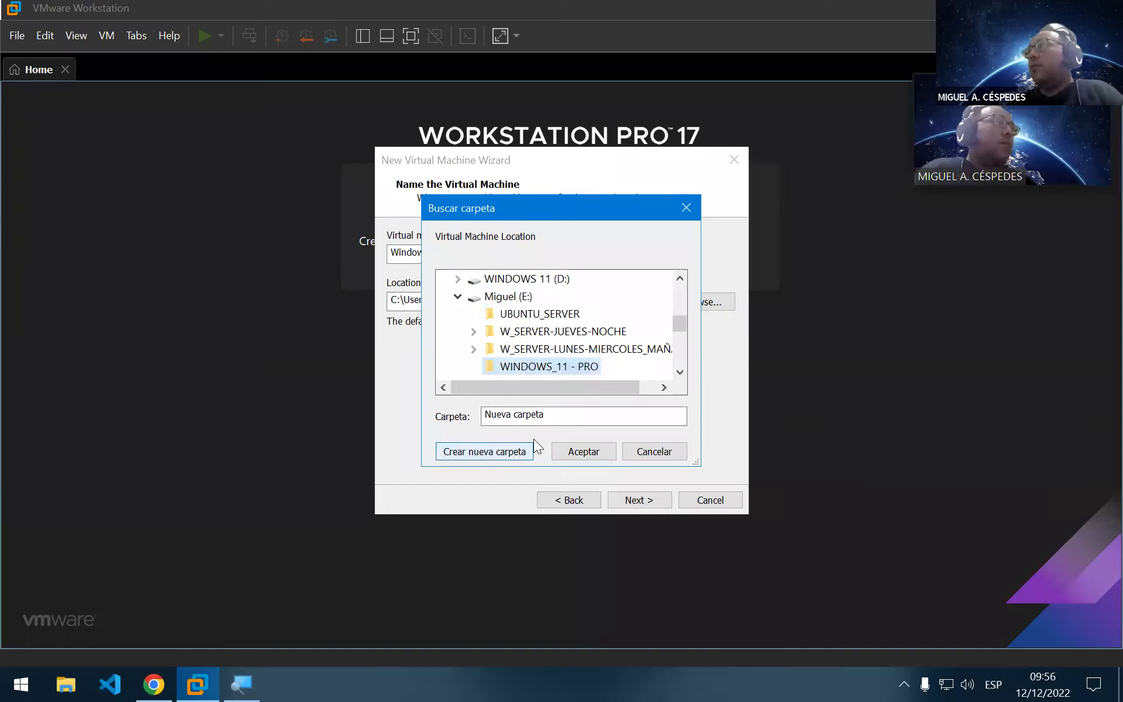
Step: Set the VM location to E:\WINDOWS_11 - PRO
{"action": "left_click", "coordinate": [538, 332]}
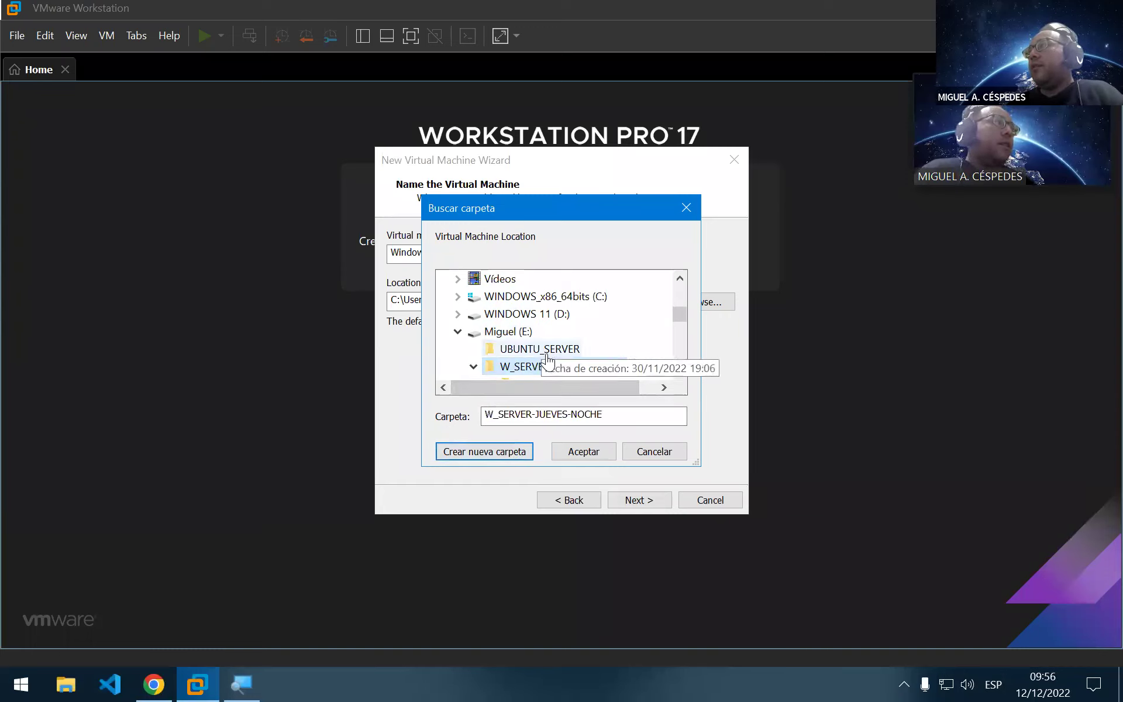
{"action": "scroll", "coordinate": [547, 361], "scroll_direction": "down", "scroll_amount": 1}
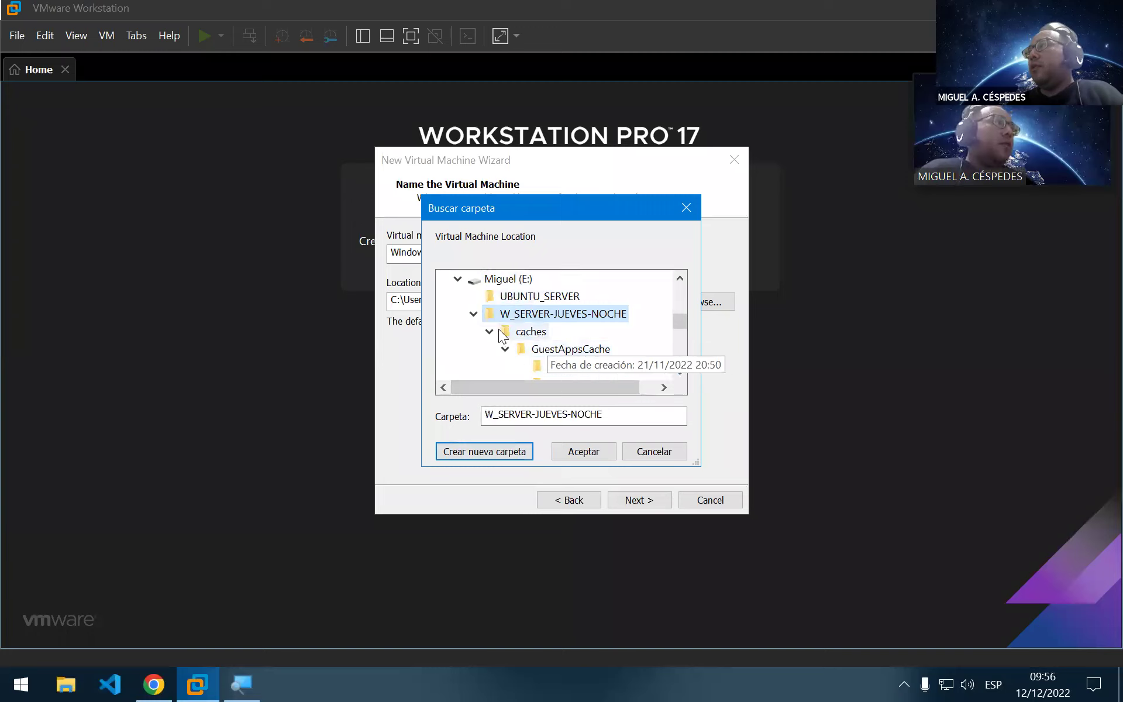
{"action": "left_click", "coordinate": [473, 314]}
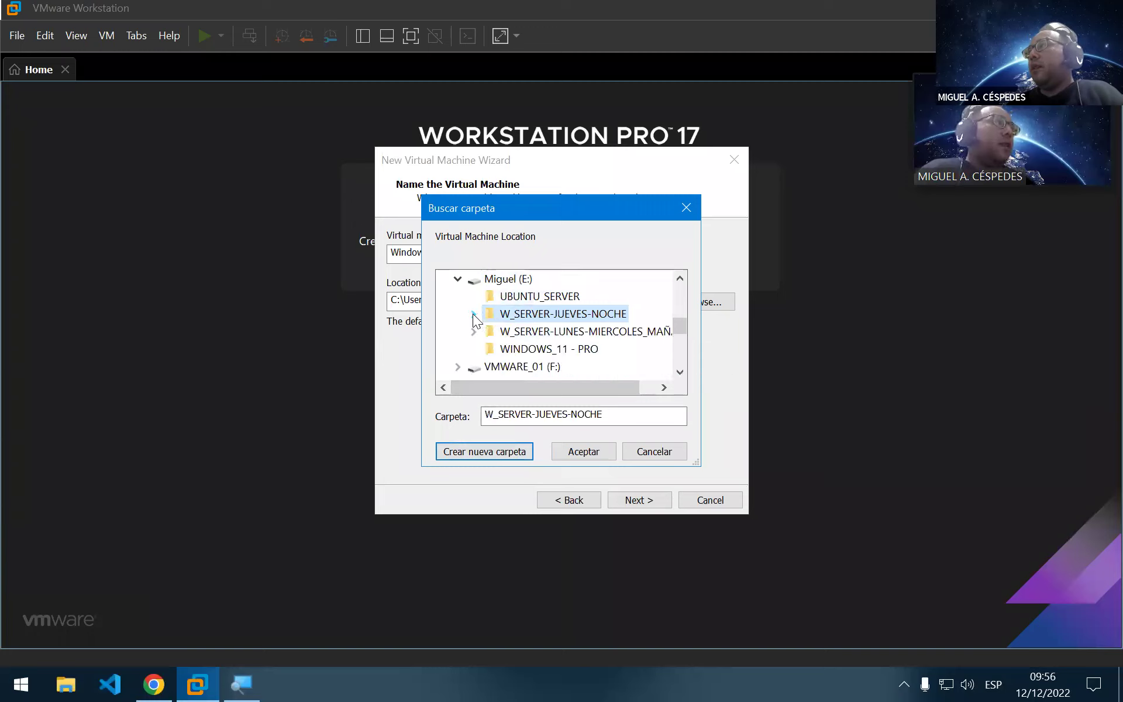
{"action": "left_click", "coordinate": [546, 354]}
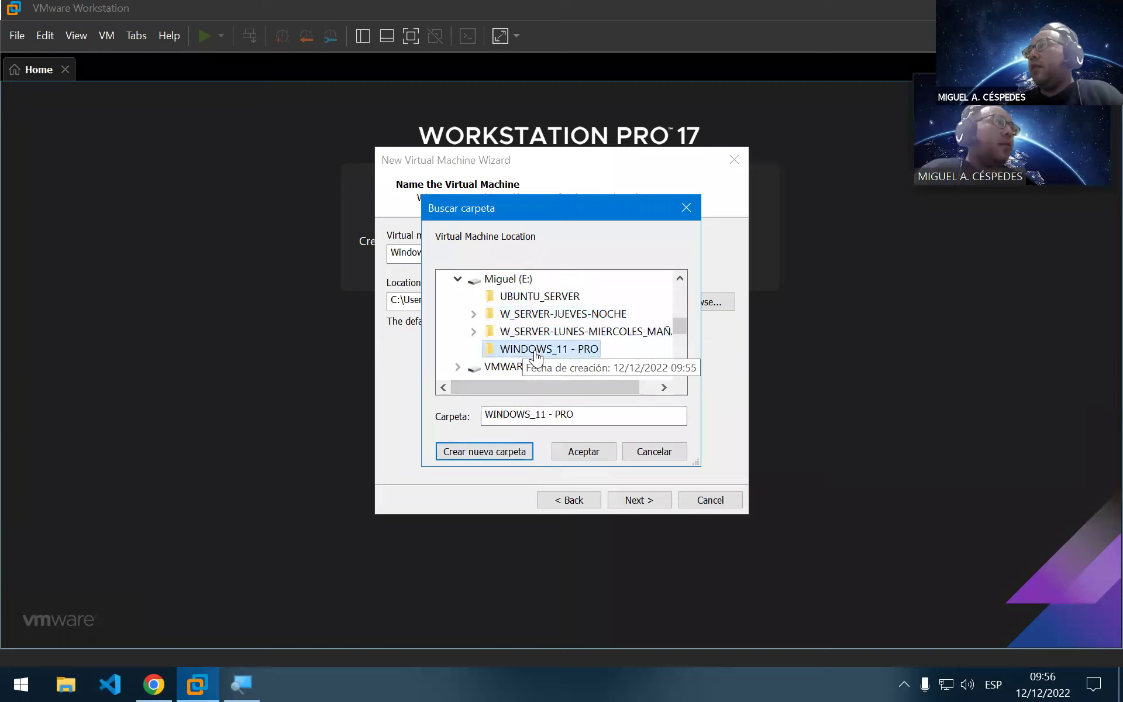
{"action": "left_click", "coordinate": [599, 454]}
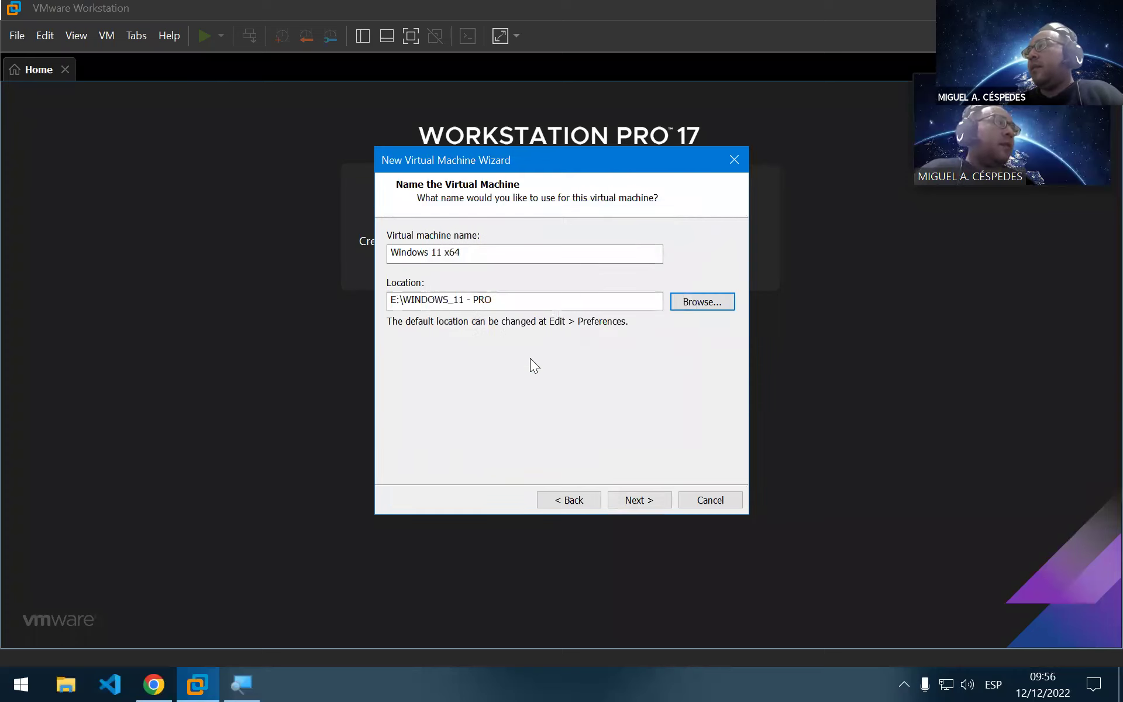
{"action": "left_click", "coordinate": [628, 492]}
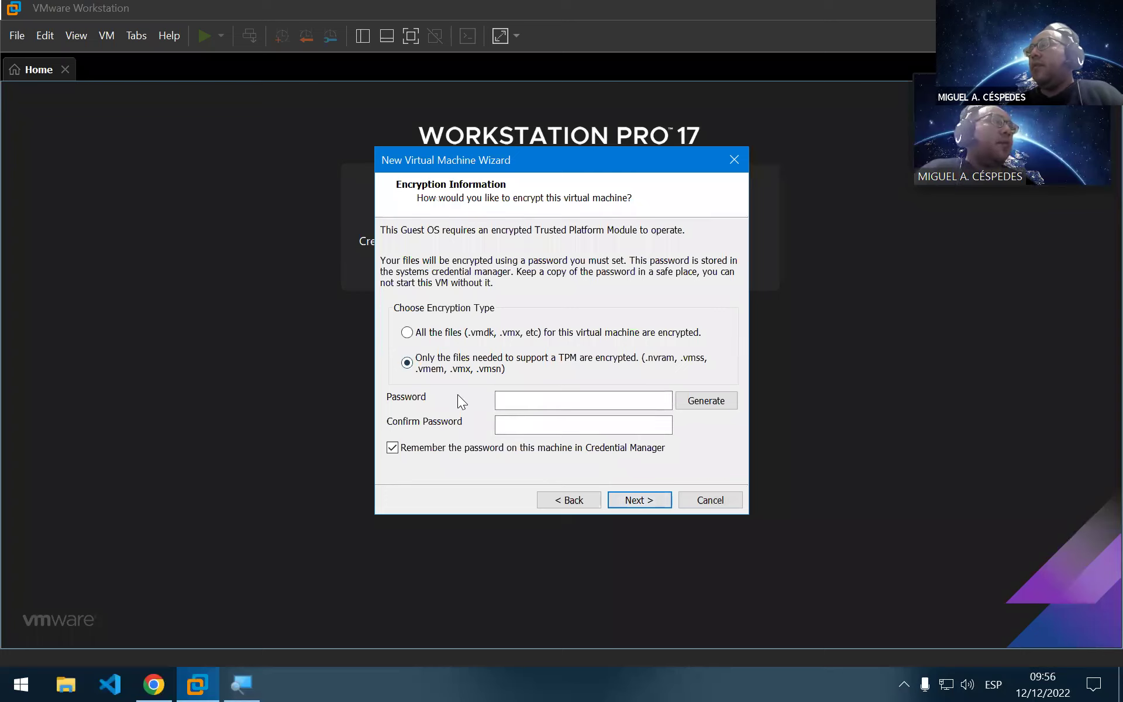
Step: Enter an encryption password and confirmation, then dismiss the too-short password error
{"action": "left_click", "coordinate": [558, 401]}
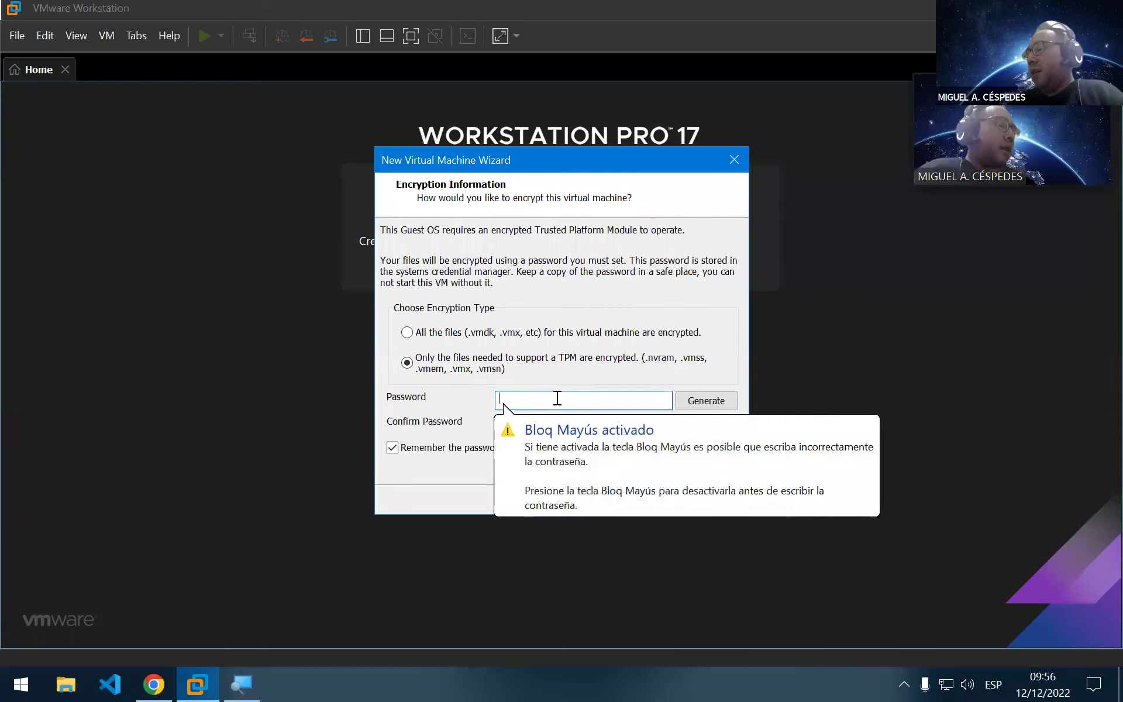
{"action": "type", "text": "aa"}
{"action": "key", "text": "BackSpace"}
{"action": "key", "text": "BackSpace"}
{"action": "type", "text": "AAAA"}
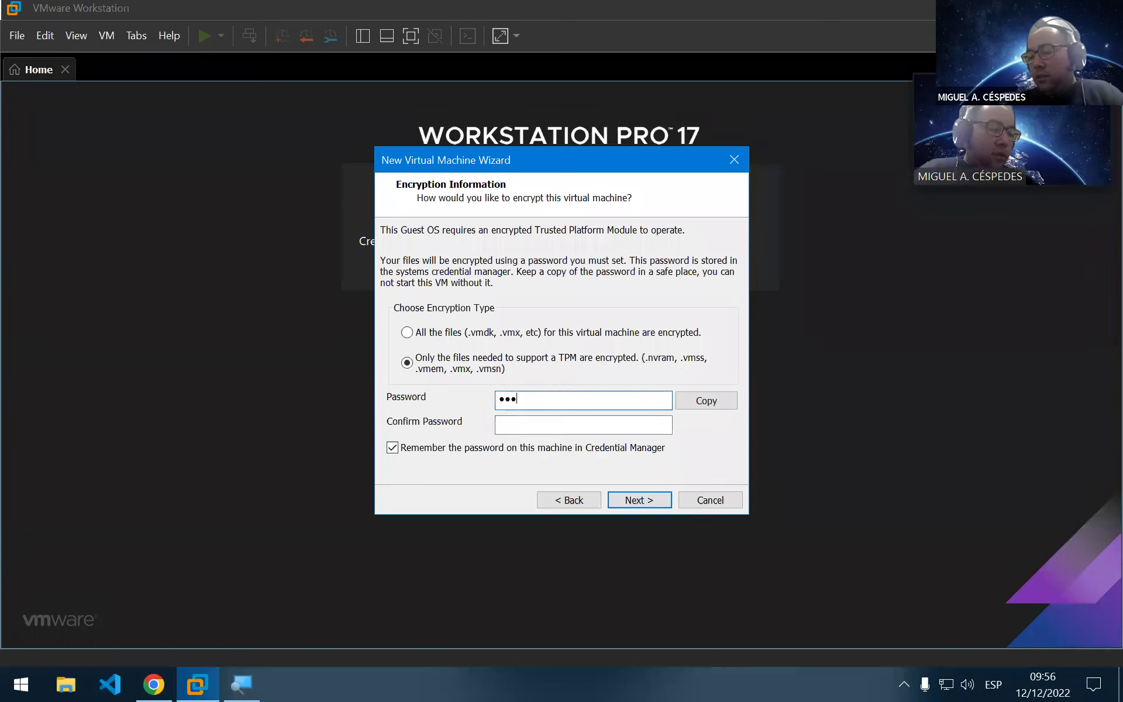
{"action": "type", "text": "AAA"}
{"action": "key", "text": "Tab"}
{"action": "type", "text": "A"}
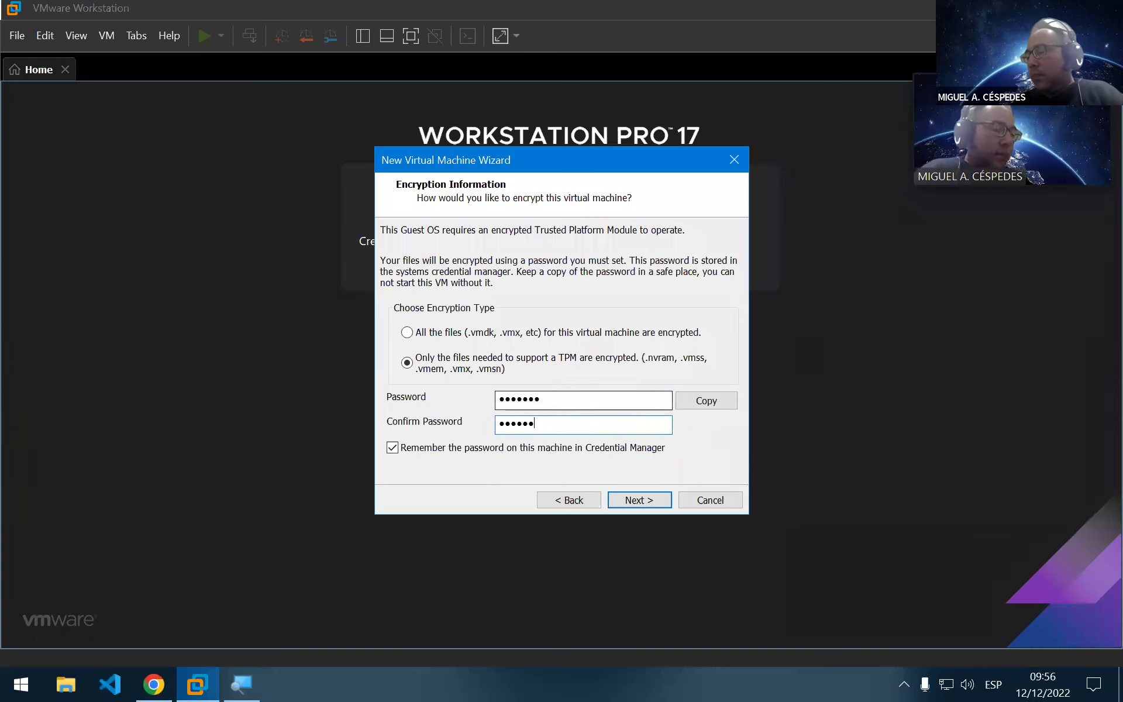
{"action": "left_click", "coordinate": [647, 499]}
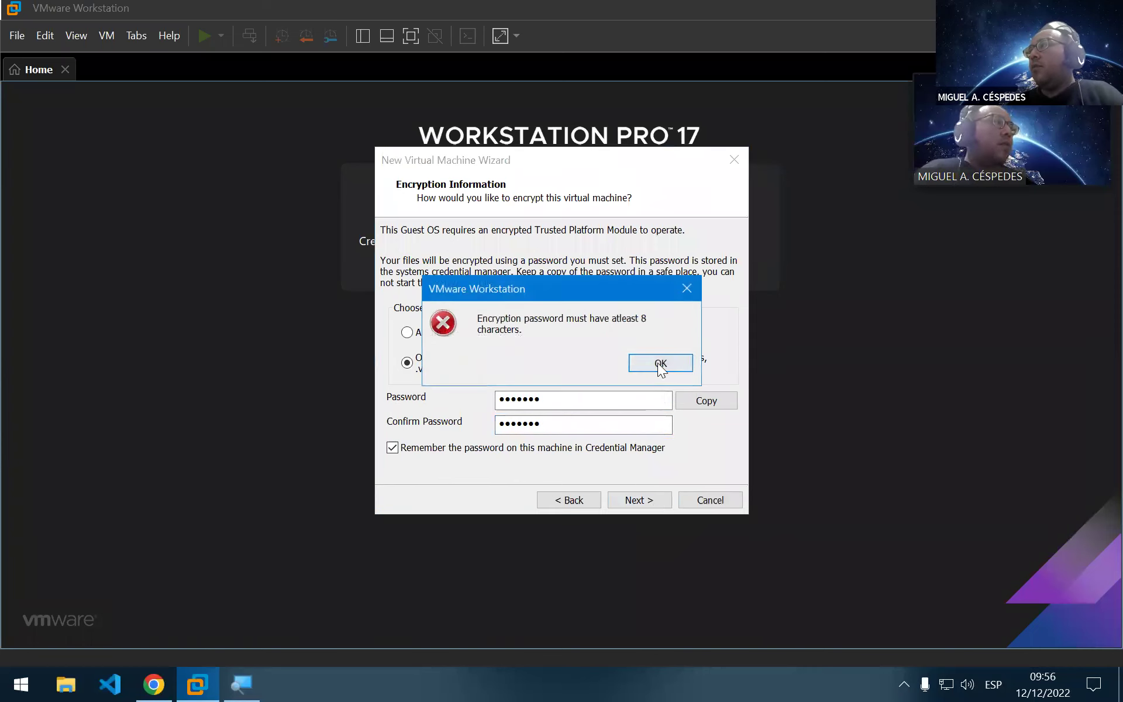
{"action": "left_click", "coordinate": [660, 363]}
Step: Replace the encryption password with one of at least eight characters and continue
{"action": "left_click_drag", "start_coordinate": [571, 399], "coordinate": [353, 391]}
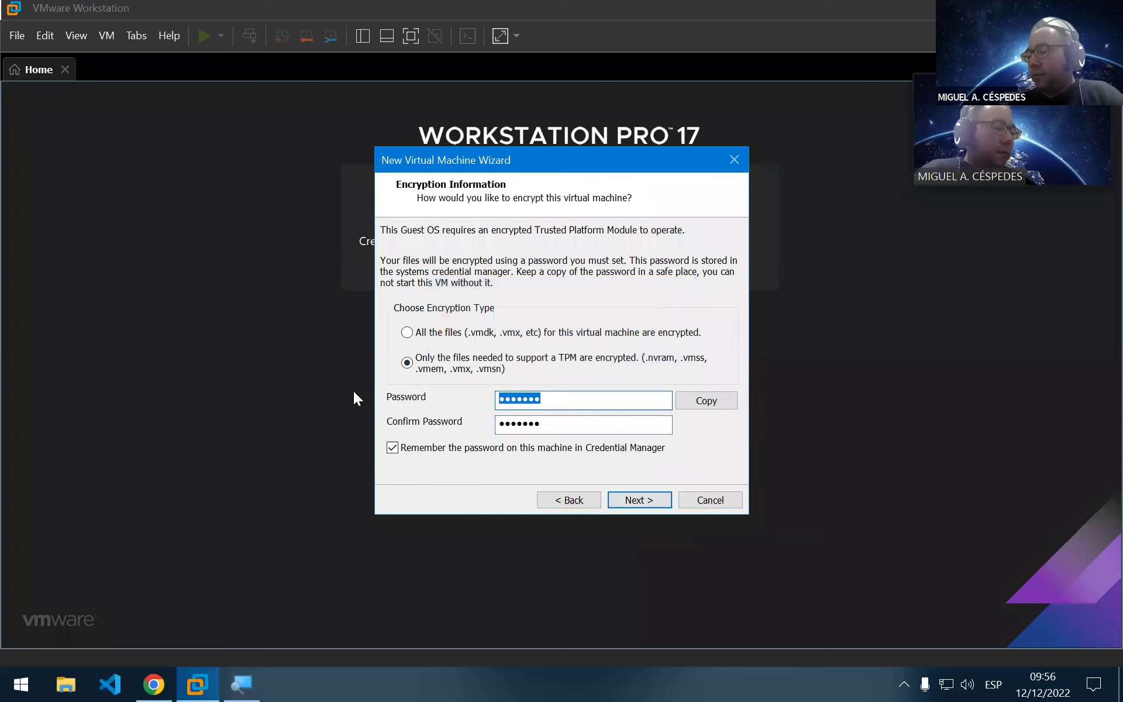
{"action": "type", "text": "•••"}
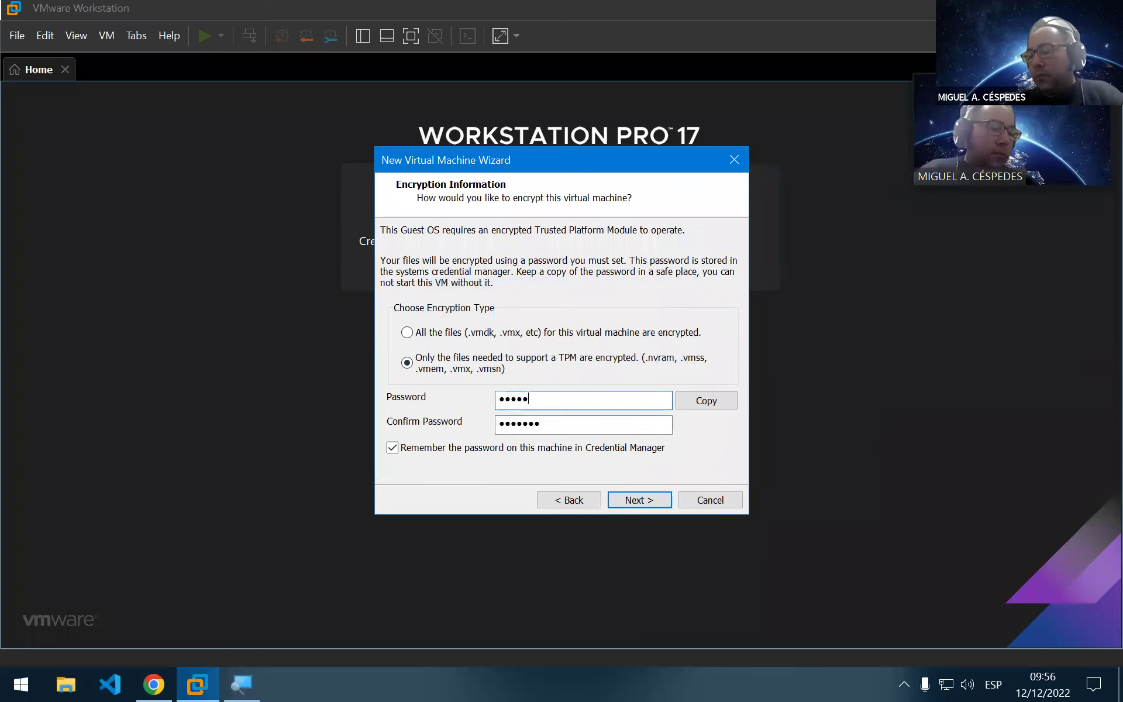
{"action": "type", "text": "•••••••"}
{"action": "key", "text": "Tab"}
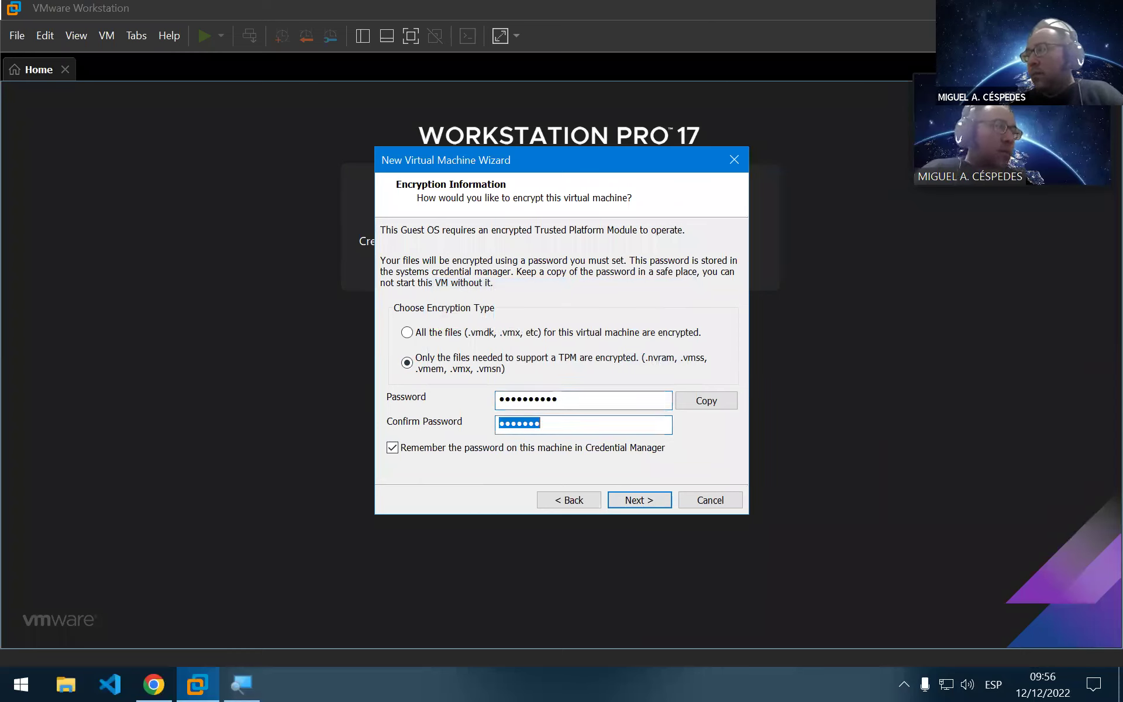
{"action": "type", "text": "••••••"}
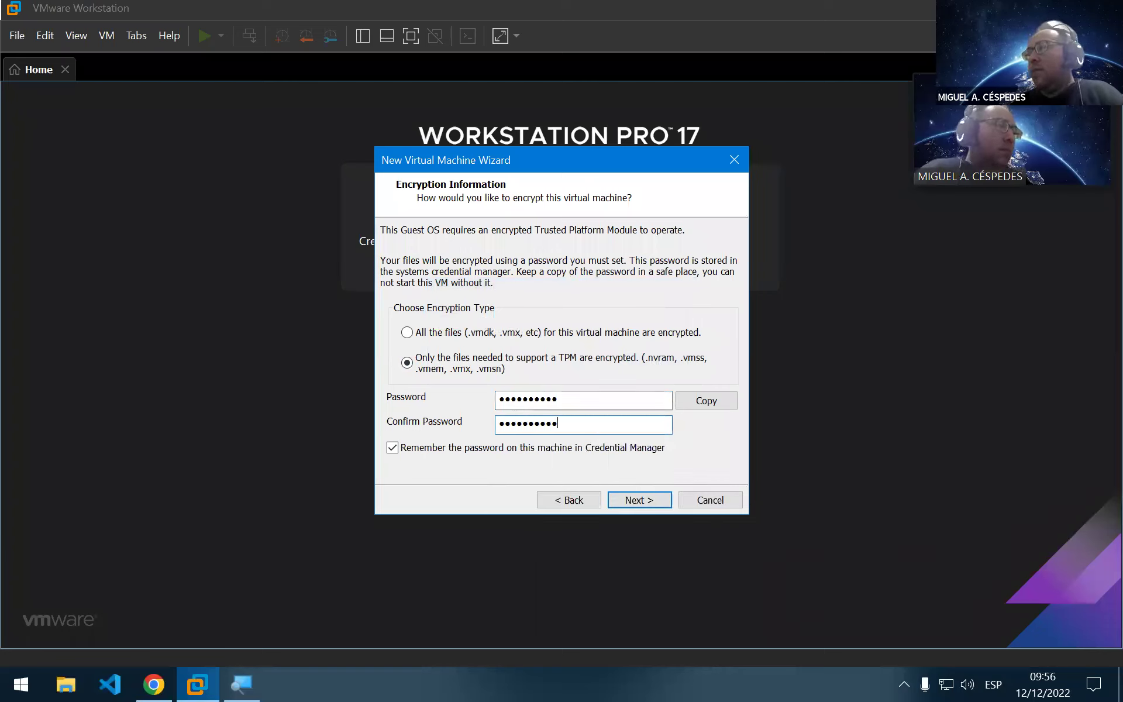
{"action": "left_click", "coordinate": [628, 497]}
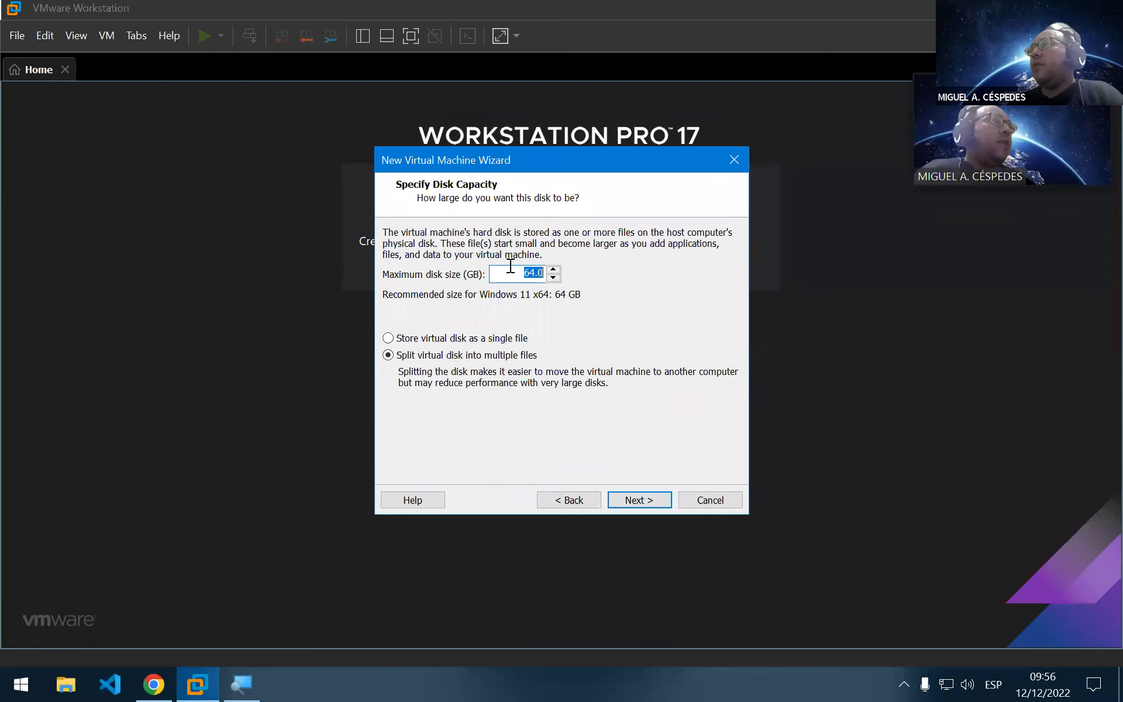
Step: Store the 64 GB virtual disk as a single file
{"action": "left_click", "coordinate": [433, 340]}
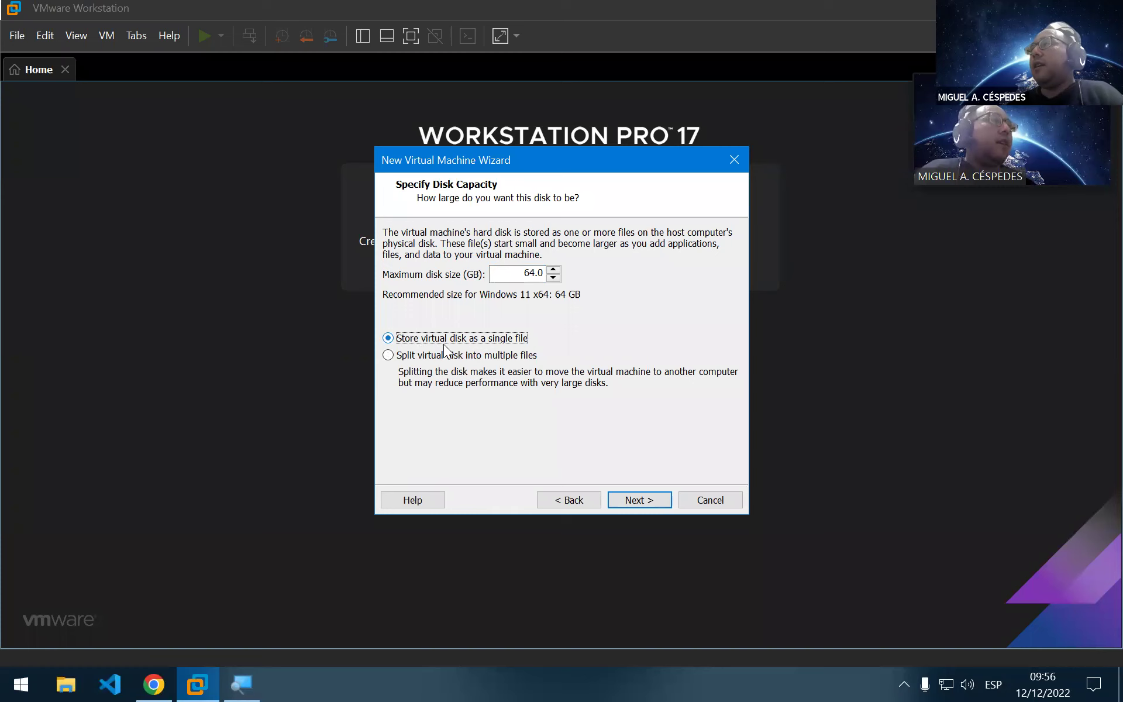
{"action": "key", "text": "super+e"}
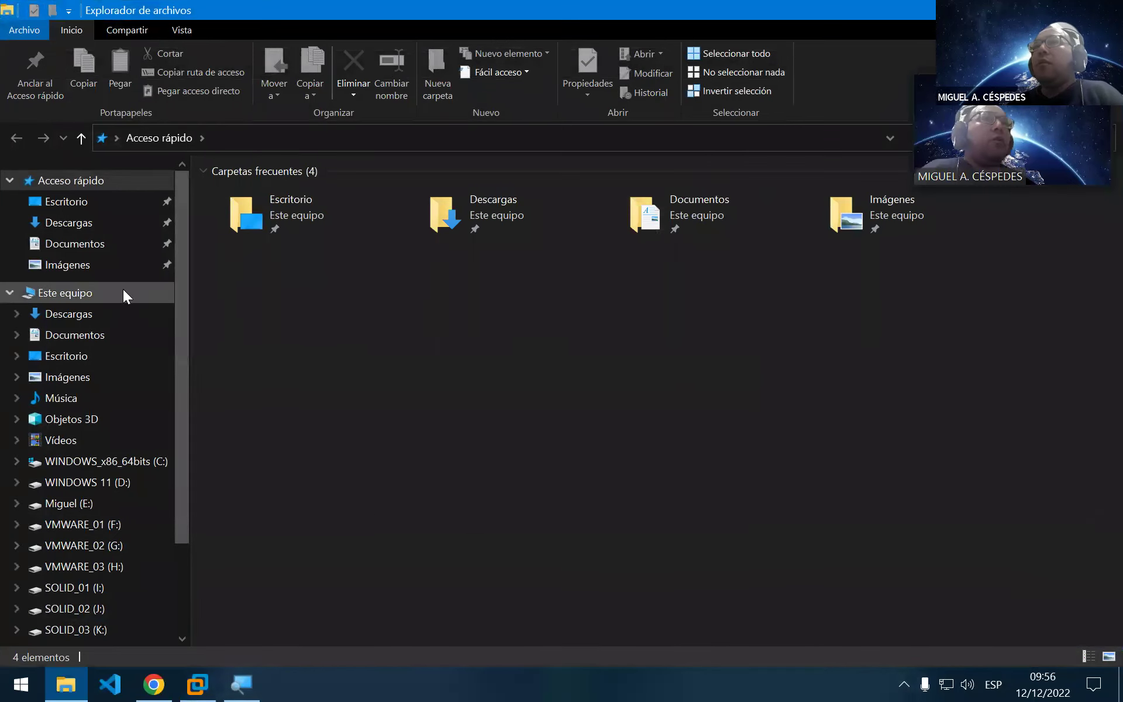
Step: Inspect the UBUNTU_SERVER and W_SERVER-JUEVES-NOCHE VM folders on drive E:
{"action": "left_click", "coordinate": [64, 293]}
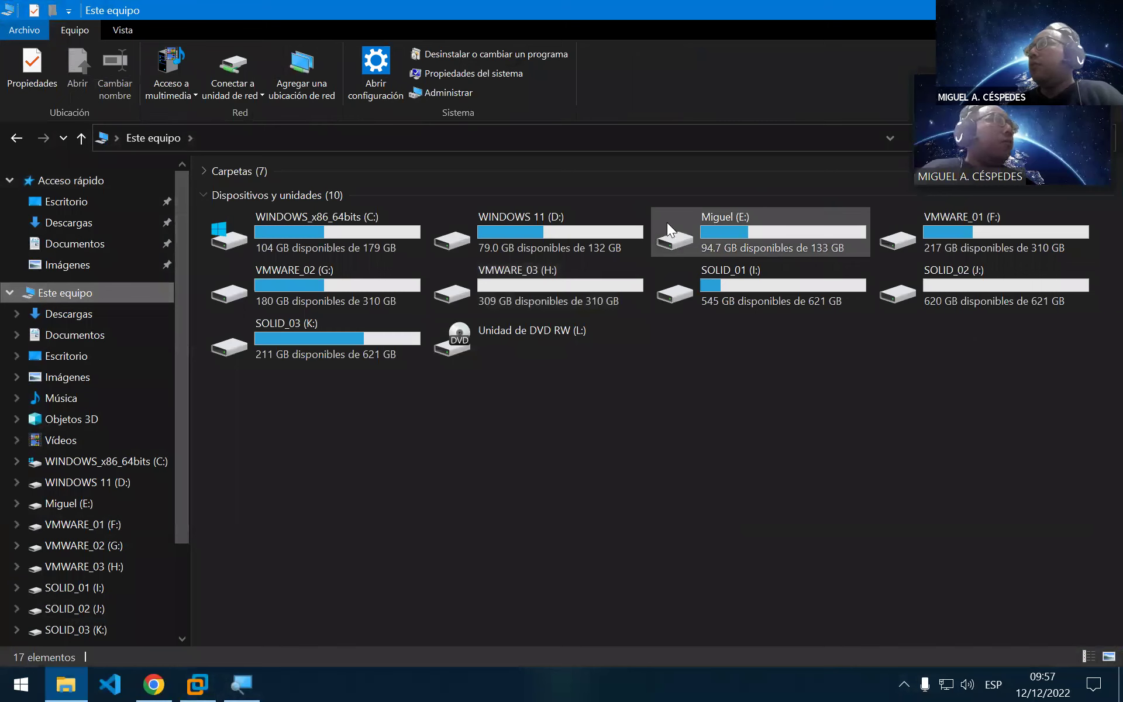
{"action": "double_click", "coordinate": [756, 231]}
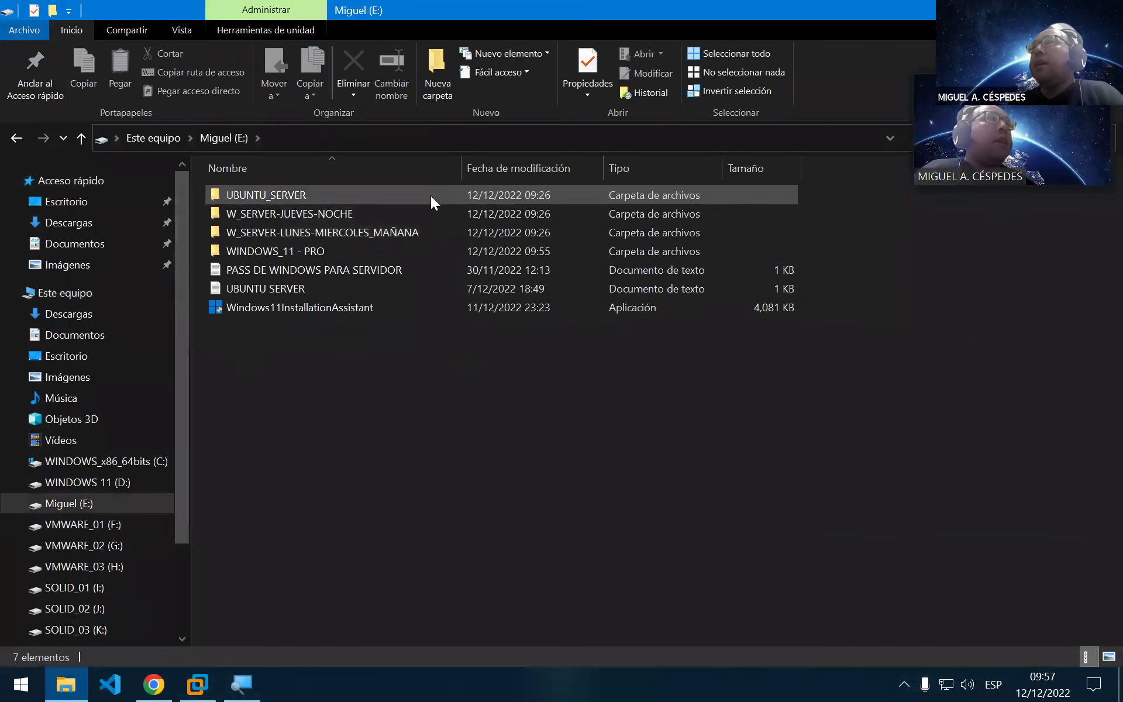
{"action": "double_click", "coordinate": [431, 195]}
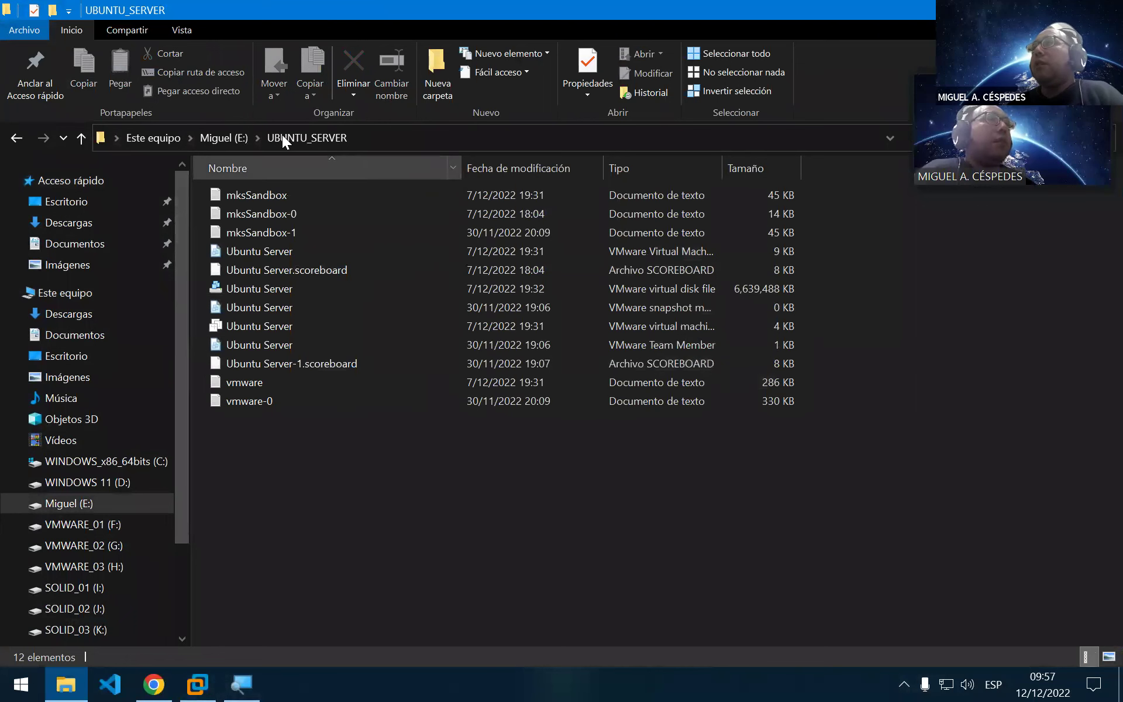
{"action": "key", "text": "BackSpace"}
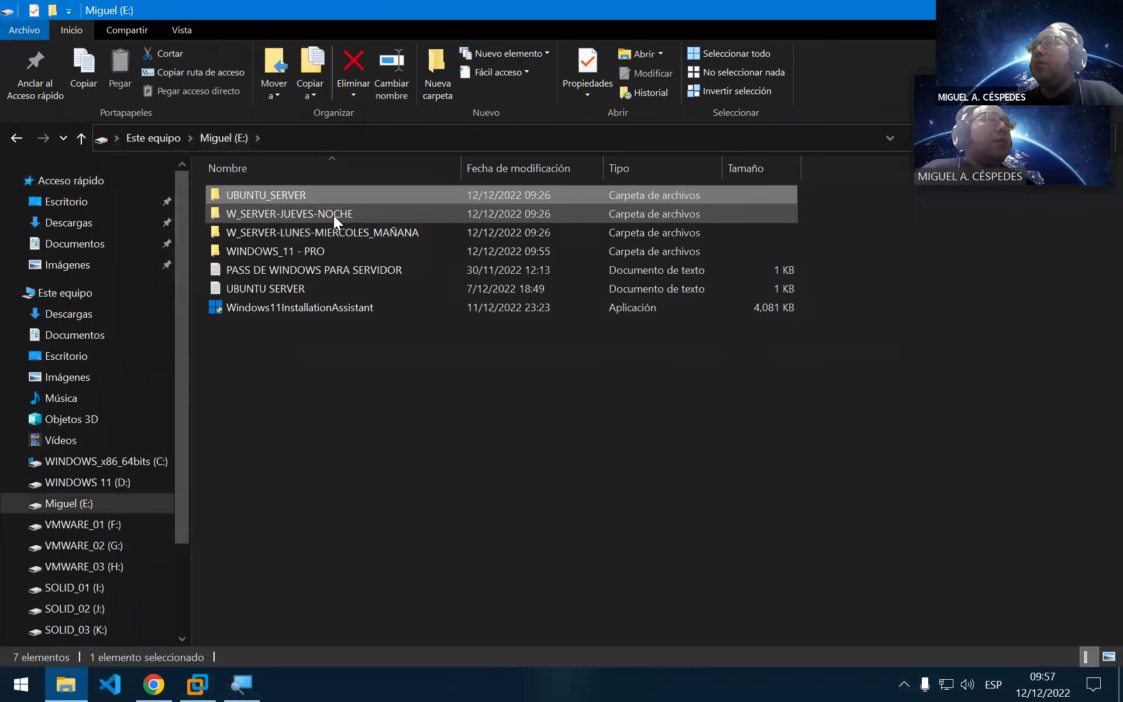
{"action": "double_click", "coordinate": [333, 216]}
{"action": "scroll", "coordinate": [800, 402], "scroll_direction": "down", "scroll_amount": 5}
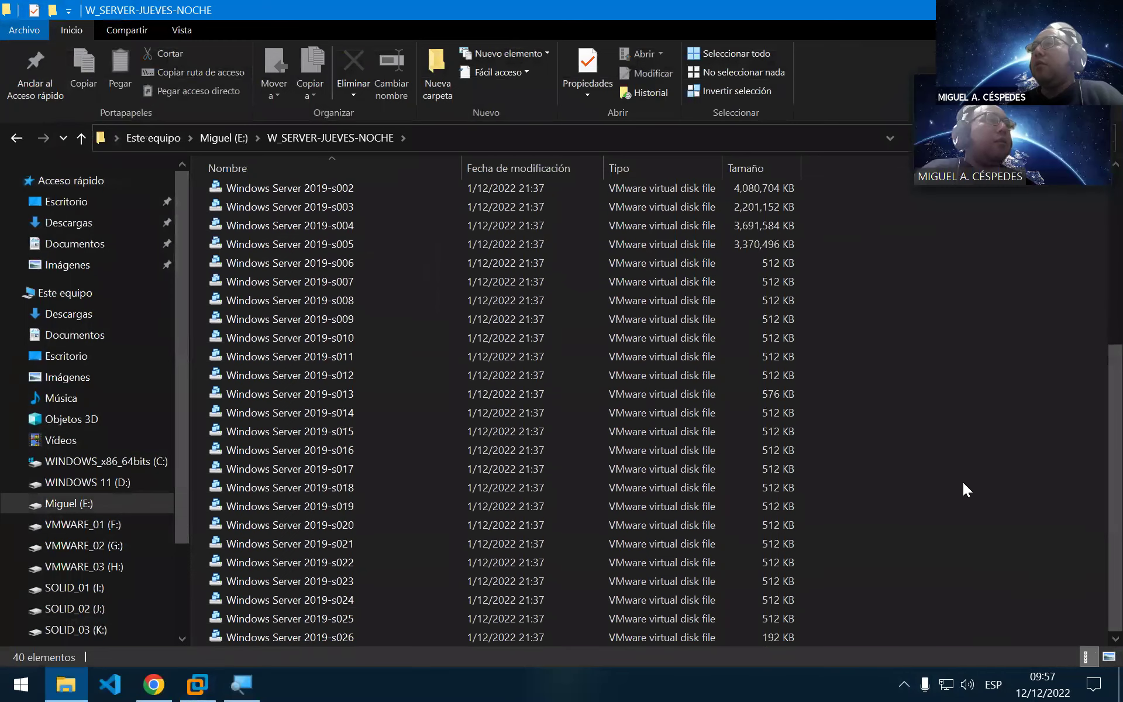
{"action": "scroll", "coordinate": [1027, 542], "scroll_direction": "up", "scroll_amount": 5}
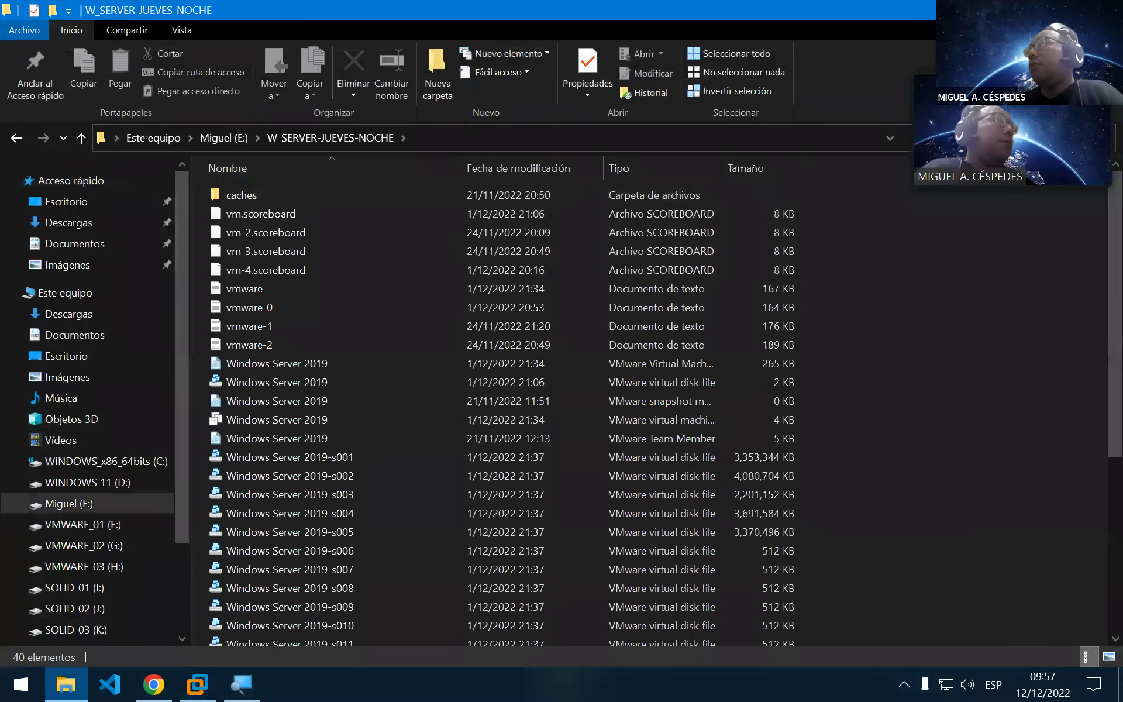
{"action": "key", "text": "alt+Tab"}
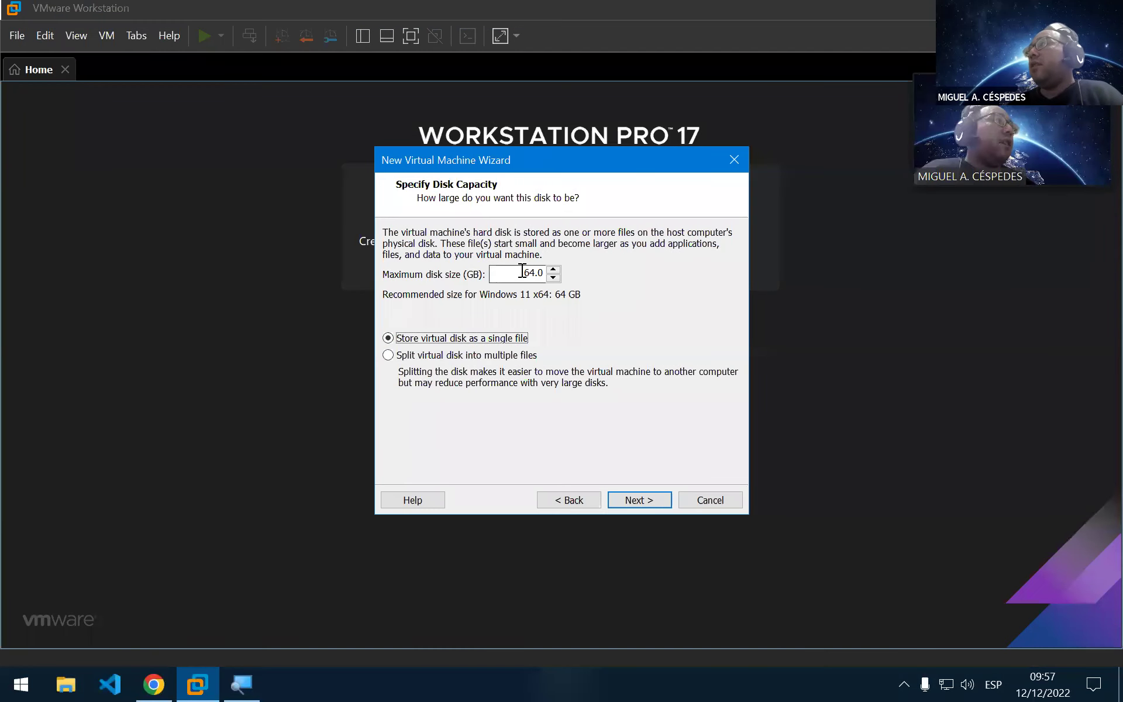
Step: Set the maximum disk size to 100 GB and finish creating the Windows 11 x64 VM
{"action": "type", "text": "100"}
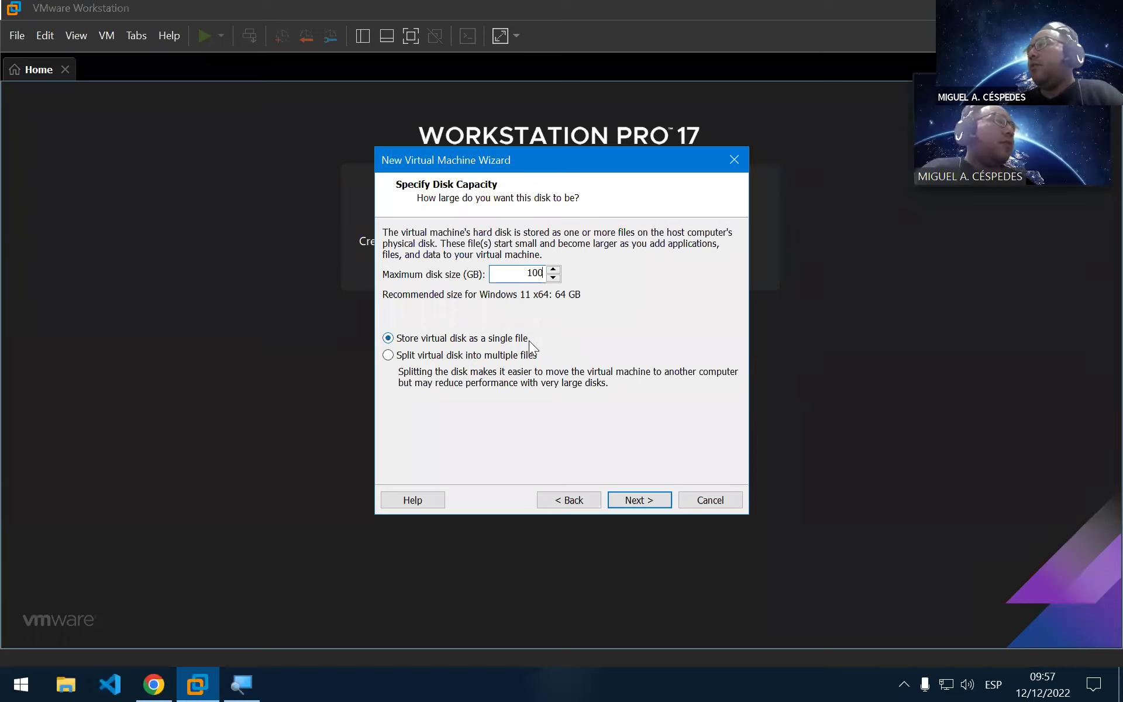
{"action": "left_click", "coordinate": [650, 496]}
{"action": "left_click", "coordinate": [650, 496]}
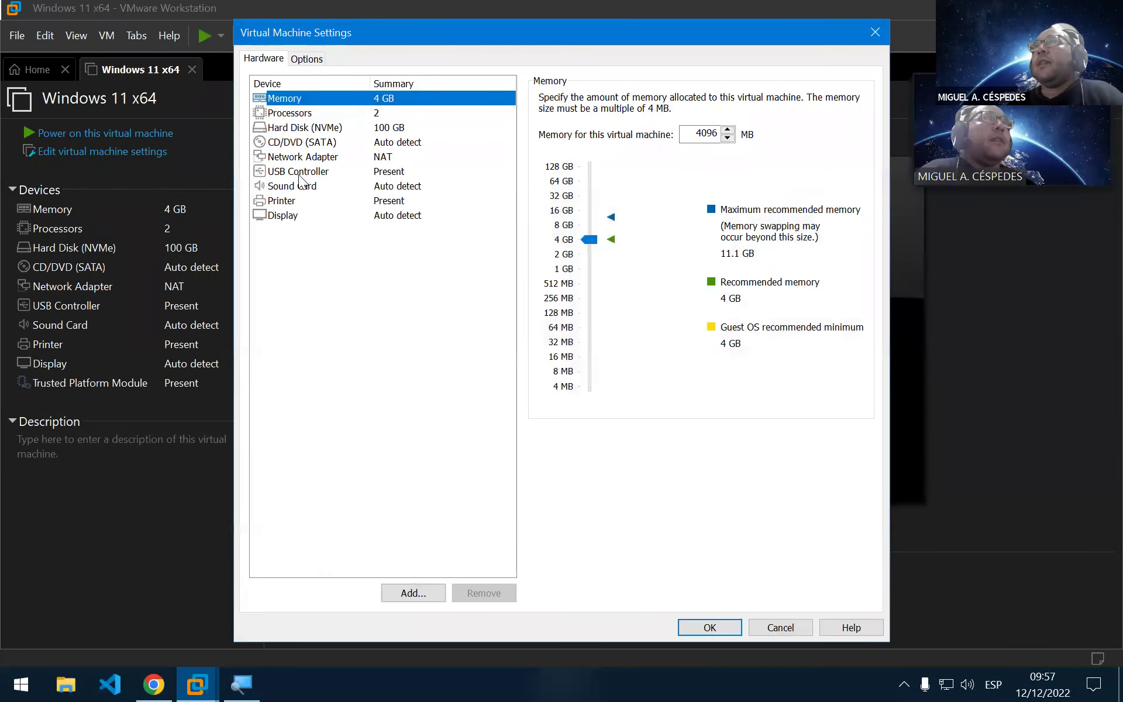
Step: Remove the virtual printer from the VM
{"action": "left_click", "coordinate": [286, 202]}
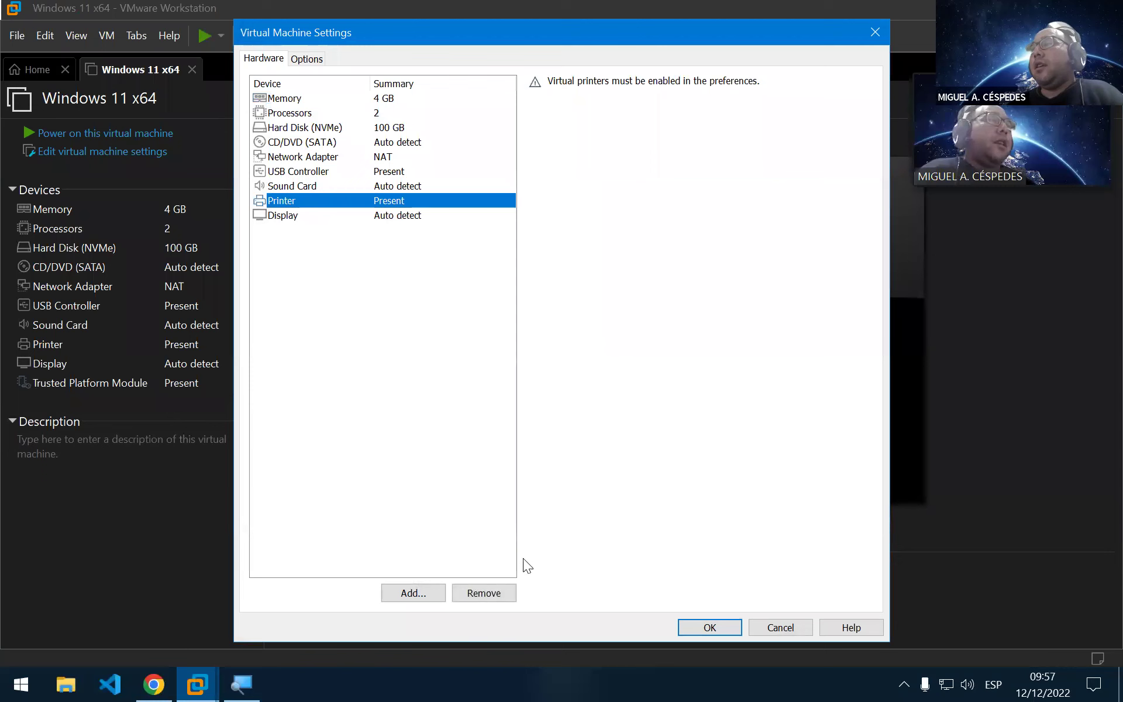
{"action": "left_click", "coordinate": [501, 599]}
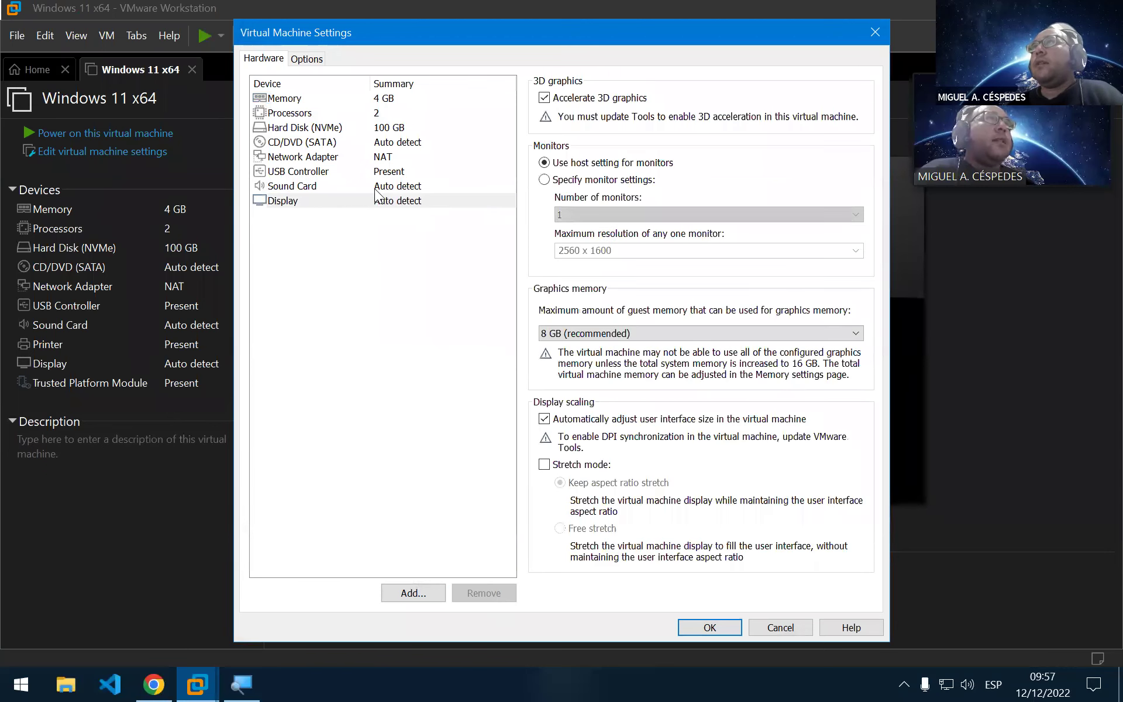
{"action": "left_click", "coordinate": [332, 166]}
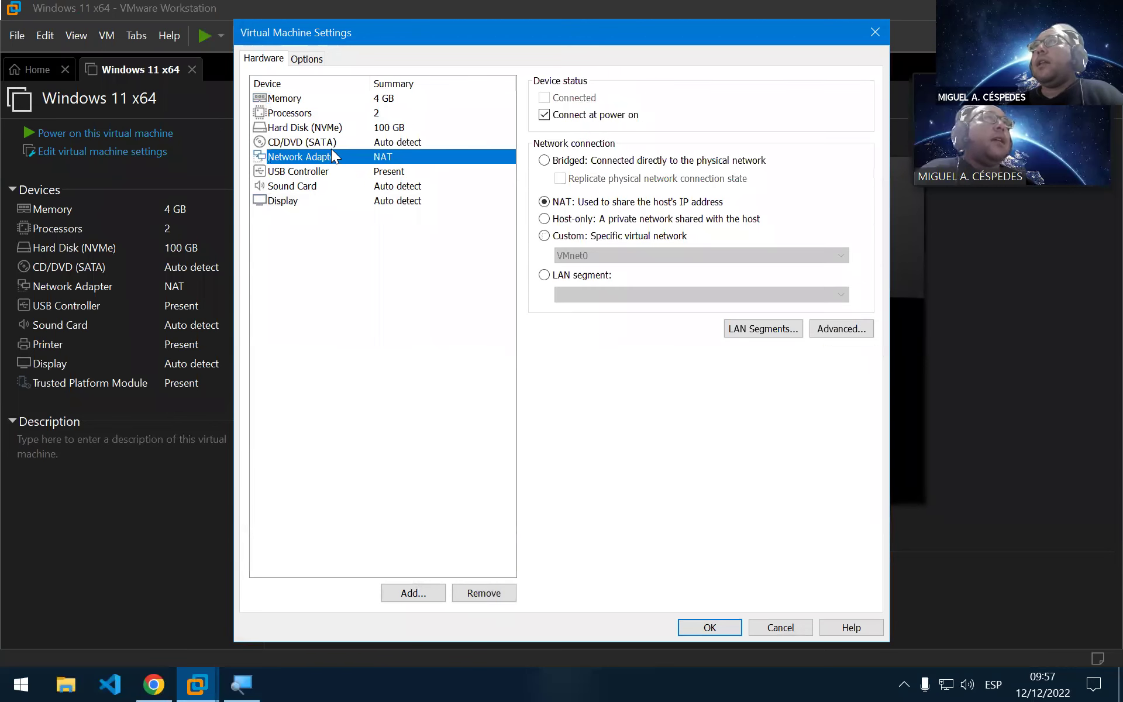
Step: Set the CD/DVD drive to use the desktop's Win11_22H2_Spanish_Mexico_x64v1 ISO image
{"action": "left_click", "coordinate": [326, 144]}
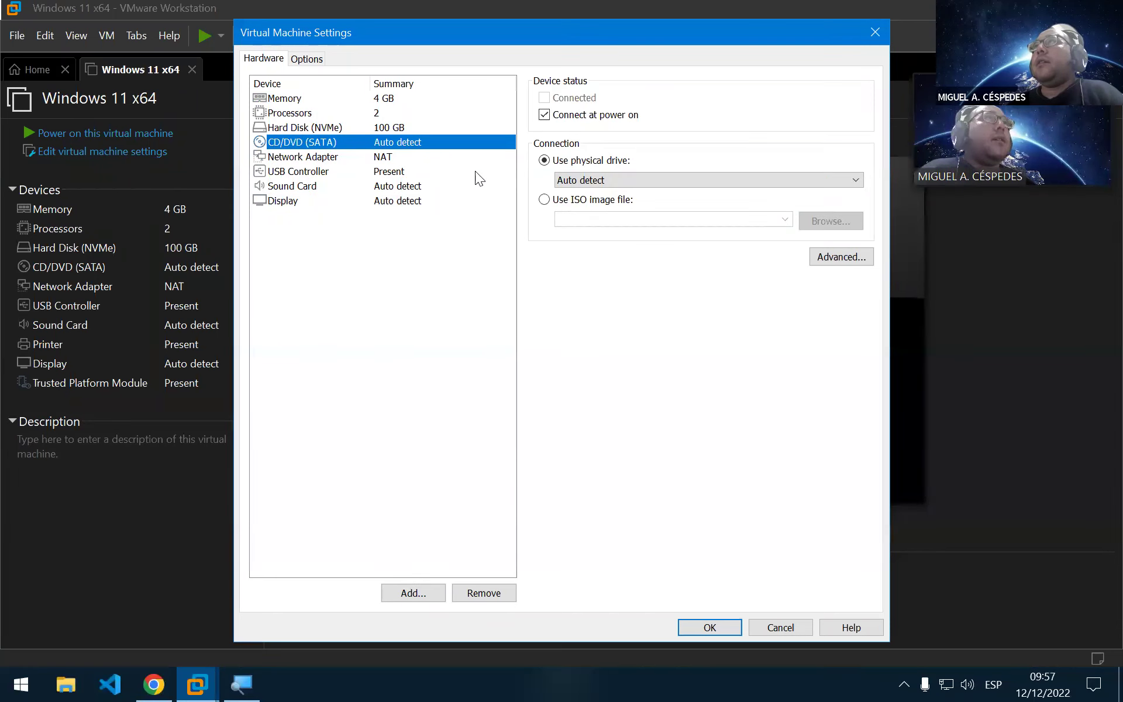
{"action": "left_click", "coordinate": [544, 199]}
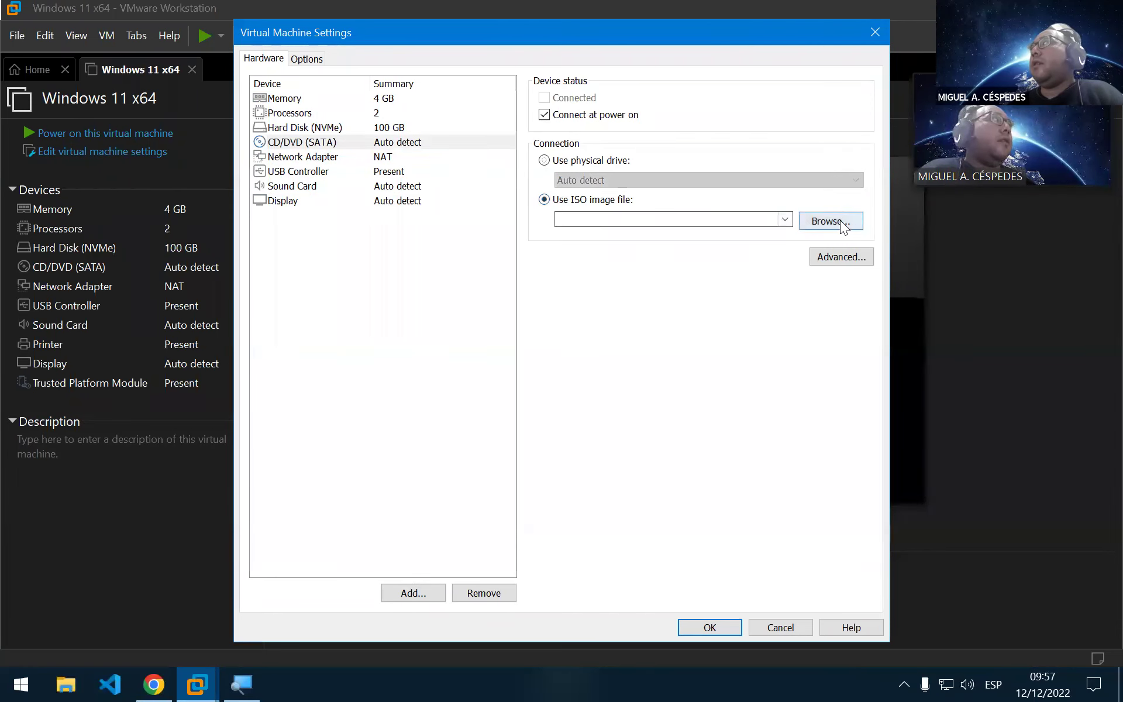
{"action": "left_click", "coordinate": [855, 221]}
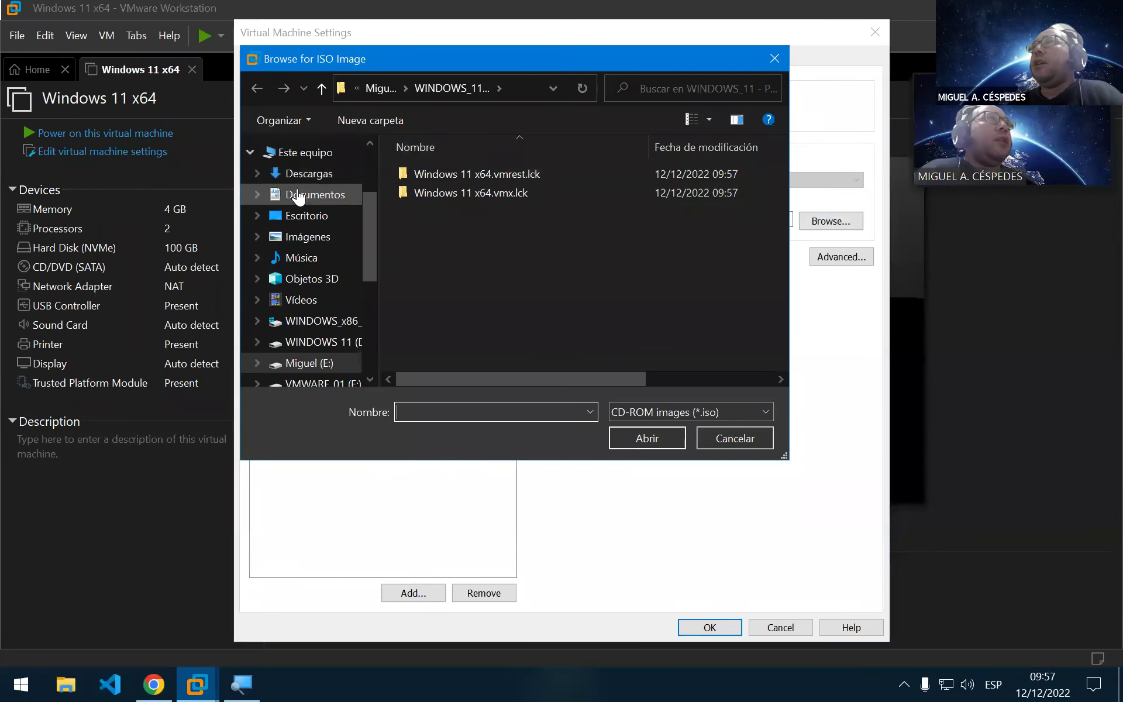
{"action": "left_click", "coordinate": [306, 215]}
{"action": "double_click", "coordinate": [453, 178]}
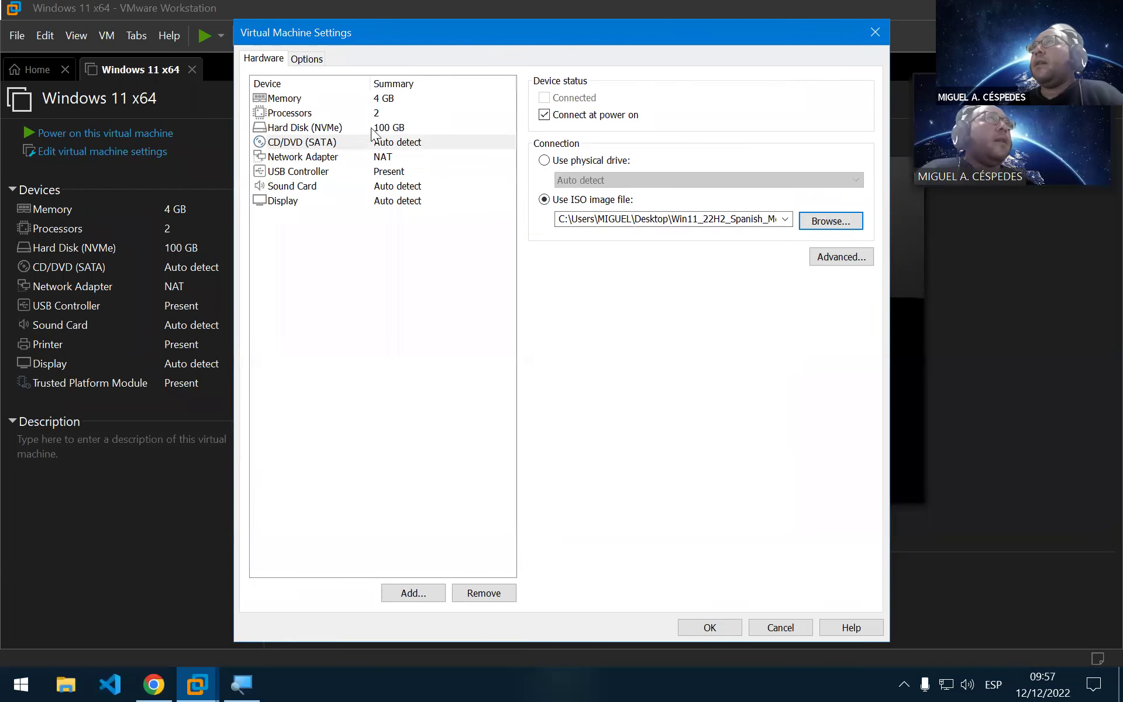
{"action": "left_click", "coordinate": [373, 128]}
Step: Defragment and then compact the virtual hard disk
{"action": "left_click", "coordinate": [812, 292]}
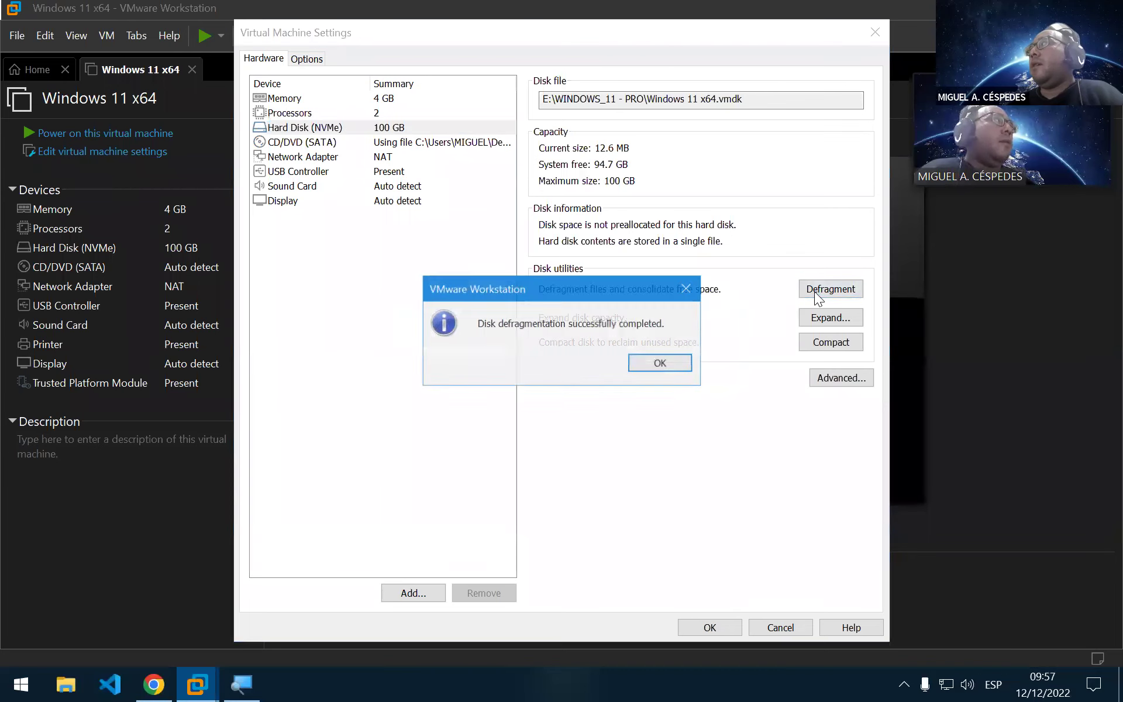
{"action": "left_click", "coordinate": [682, 363]}
{"action": "left_click", "coordinate": [808, 345]}
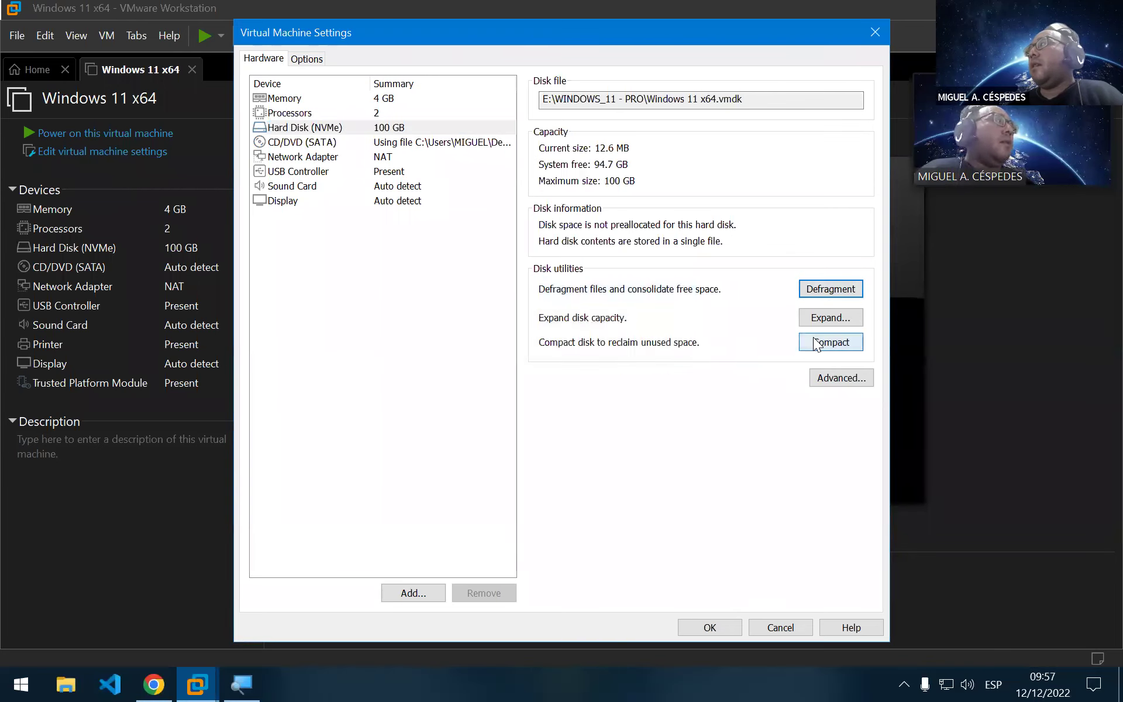
{"action": "left_click", "coordinate": [682, 363]}
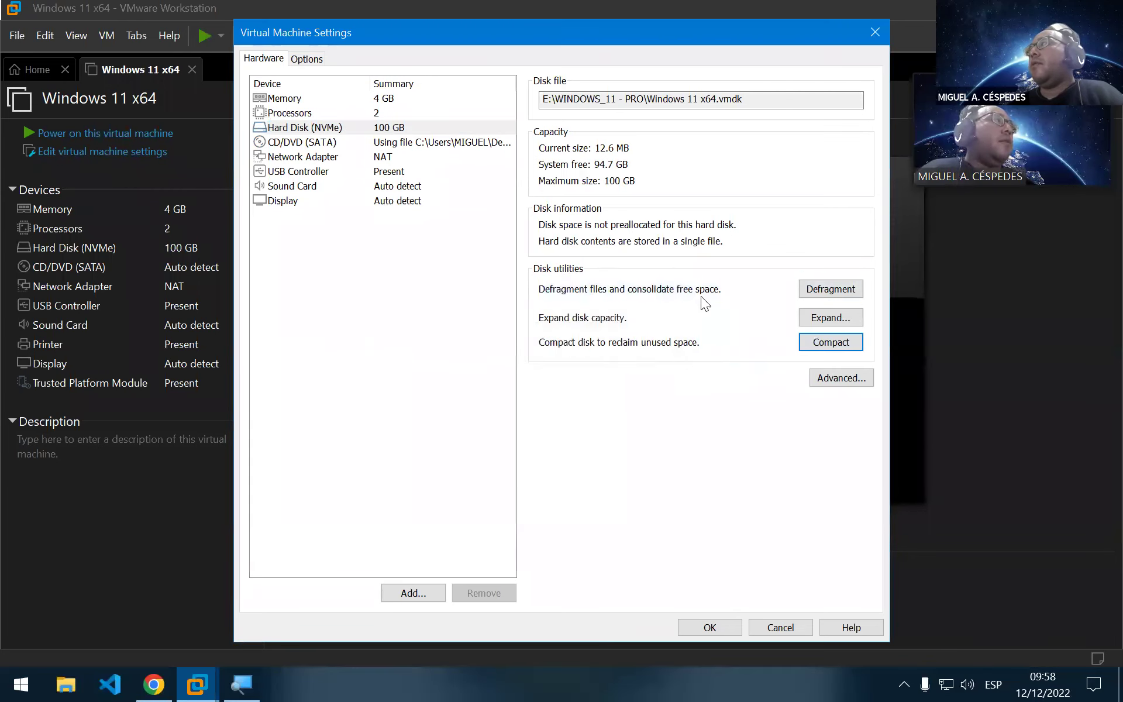
Step: Enable both virtualization engine options and set 2 cores per processor
{"action": "left_click", "coordinate": [319, 111]}
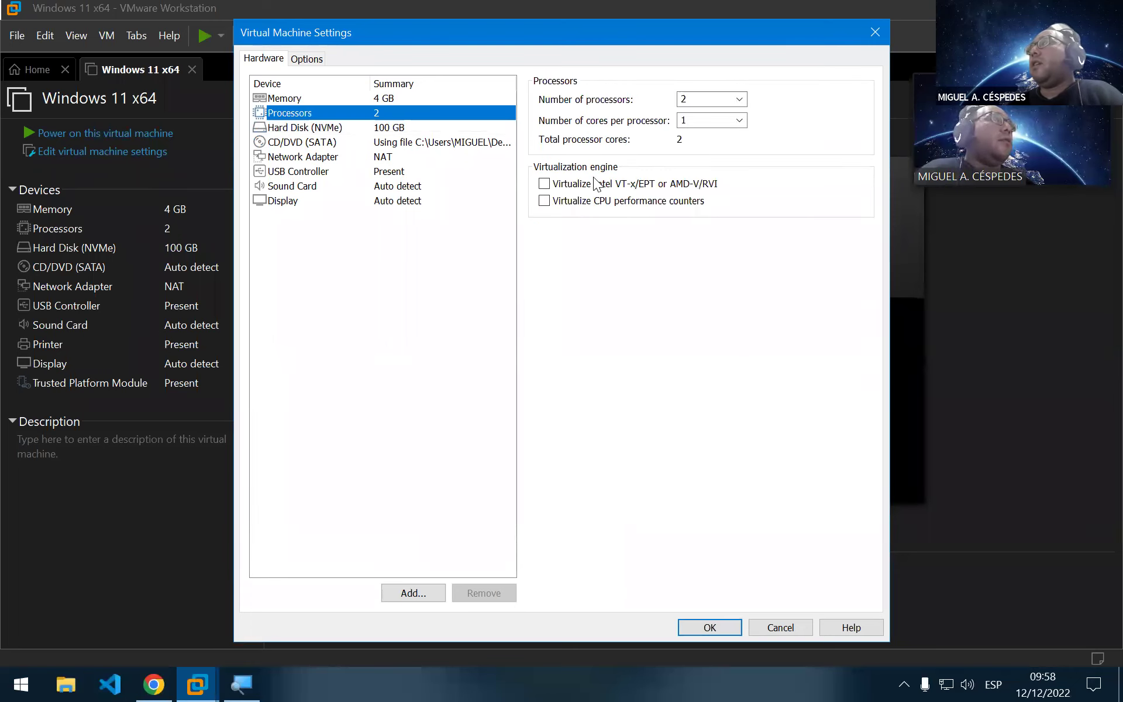
{"action": "left_click", "coordinate": [572, 202]}
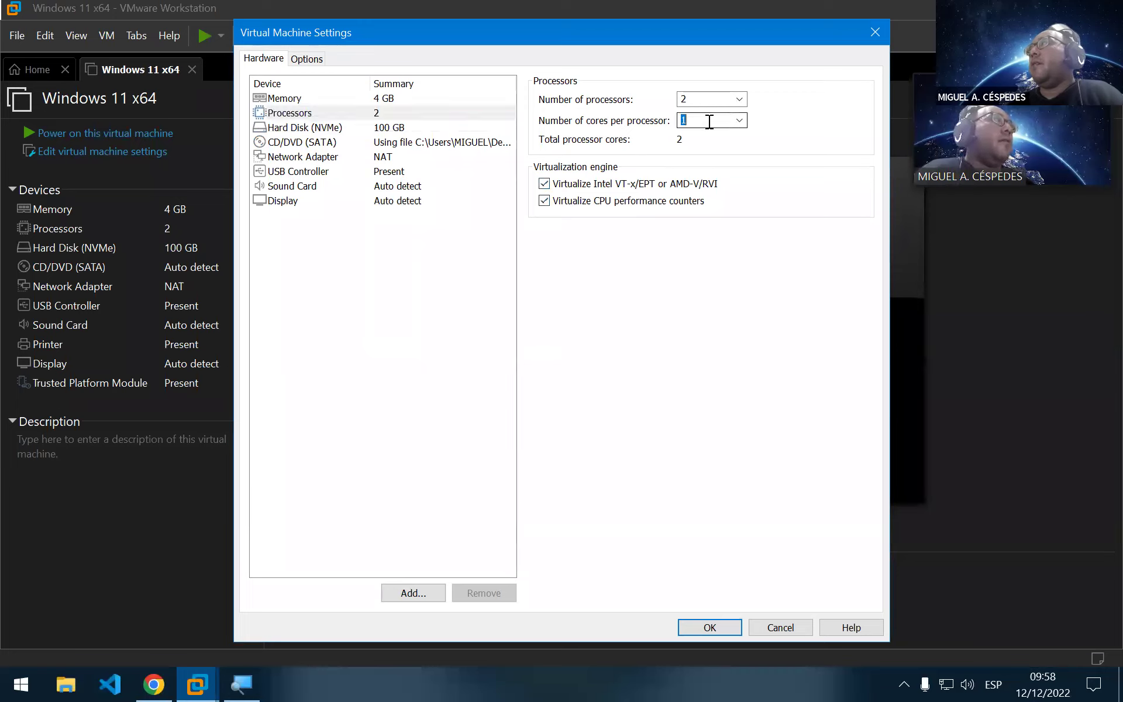
{"action": "left_click", "coordinate": [739, 120]}
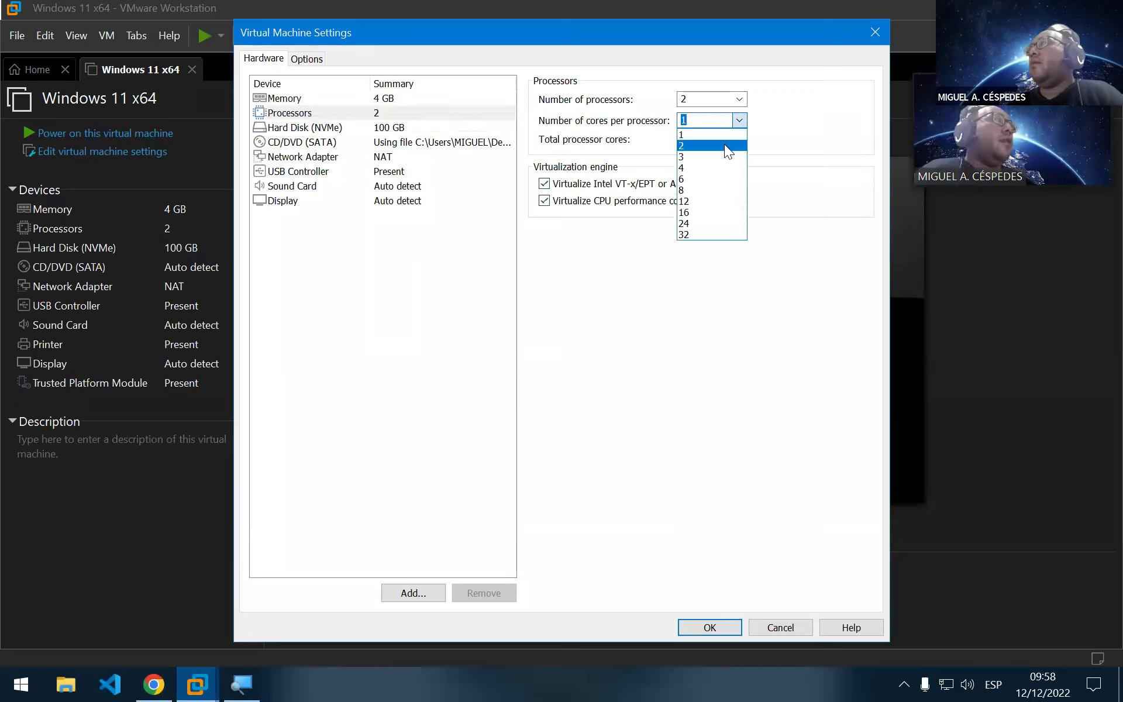
{"action": "left_click", "coordinate": [724, 145]}
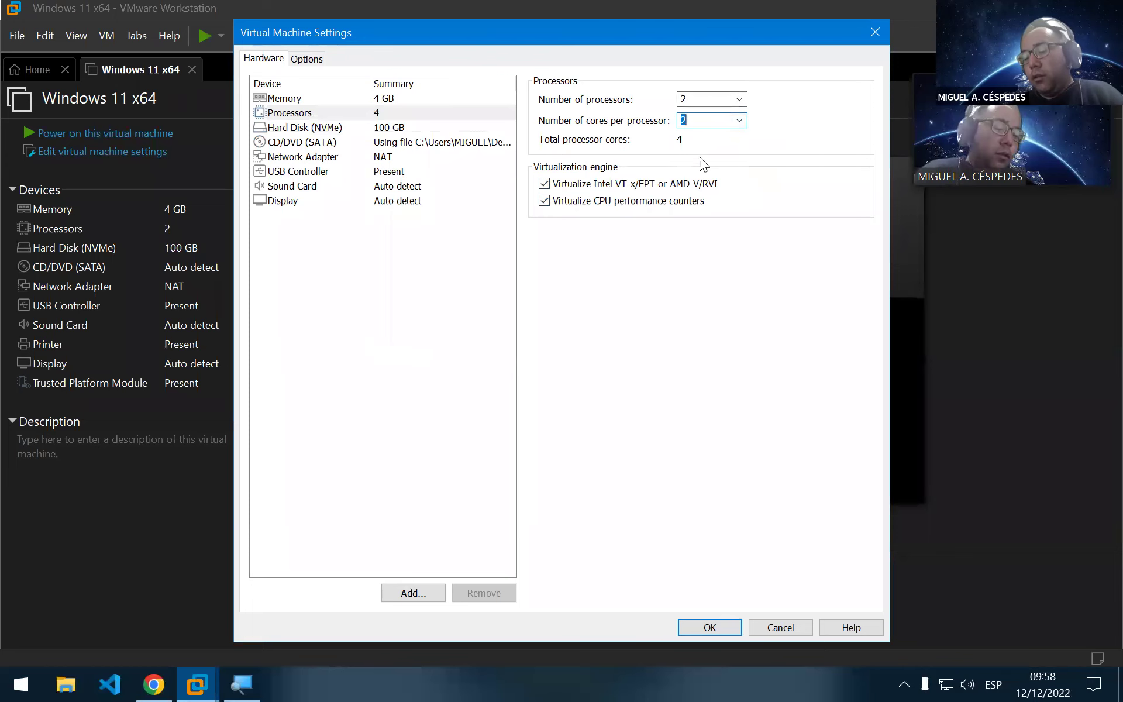
{"action": "key", "text": "ctrl+shift+Escape"}
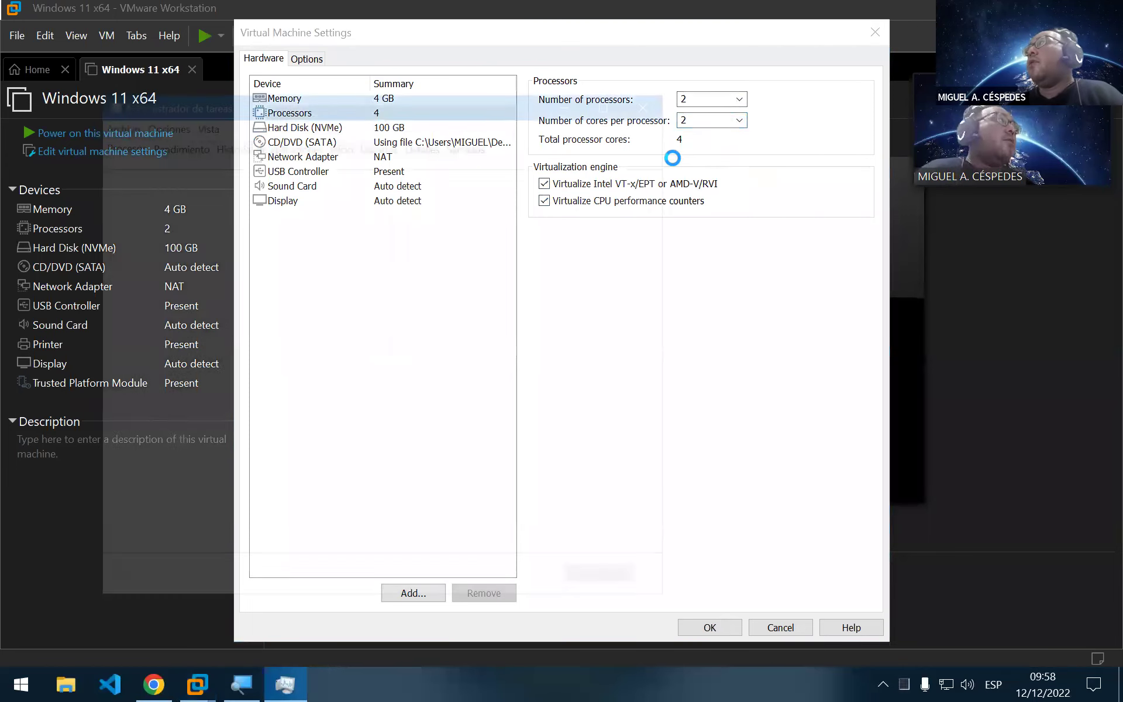
Step: Maximize Task Manager, glance at its performance view, then close it
{"action": "double_click", "coordinate": [481, 99]}
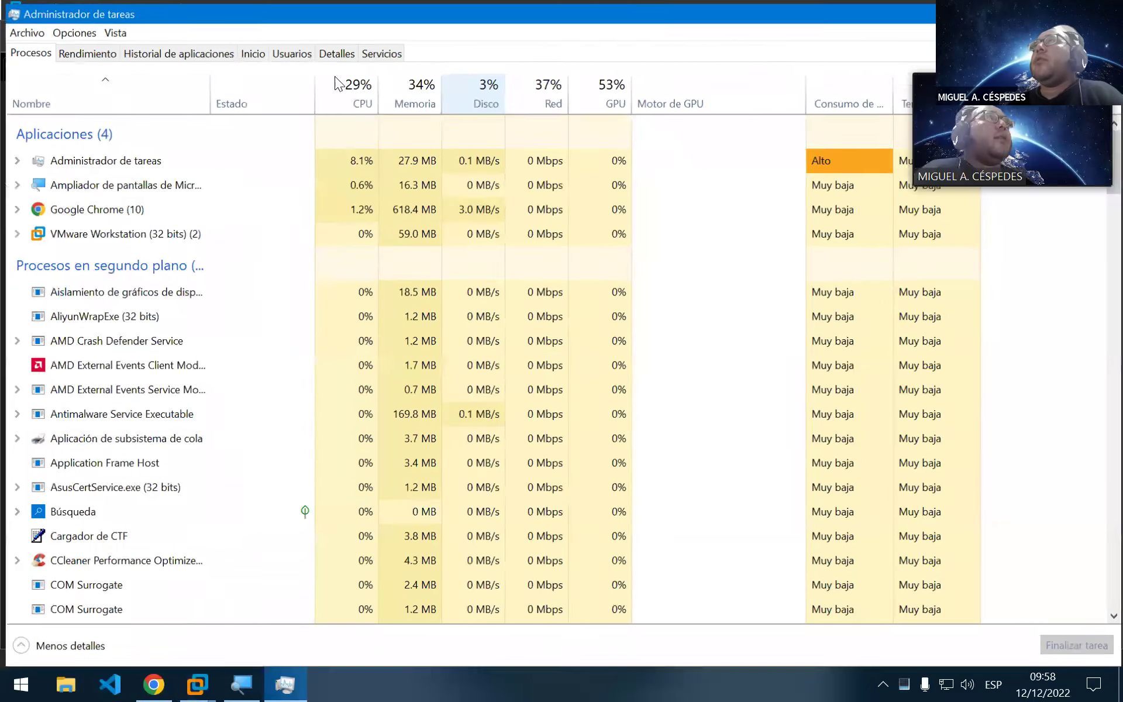
{"action": "left_click", "coordinate": [483, 93]}
{"action": "left_click", "coordinate": [94, 51]}
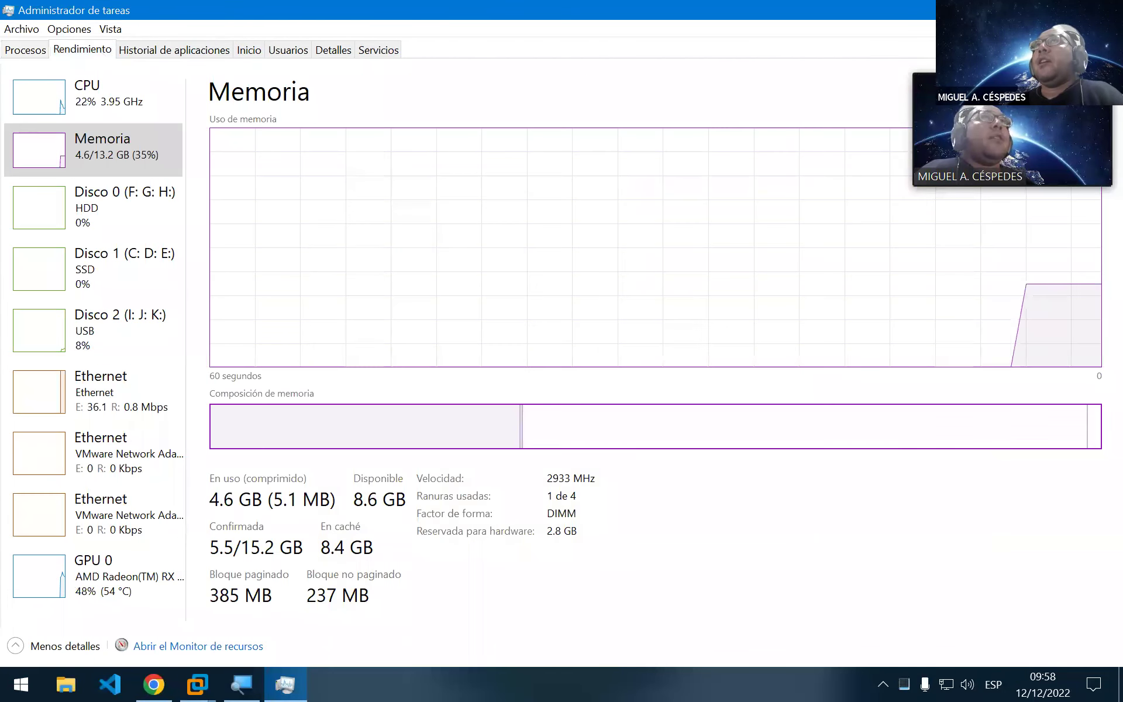
{"action": "key", "text": "alt+F4"}
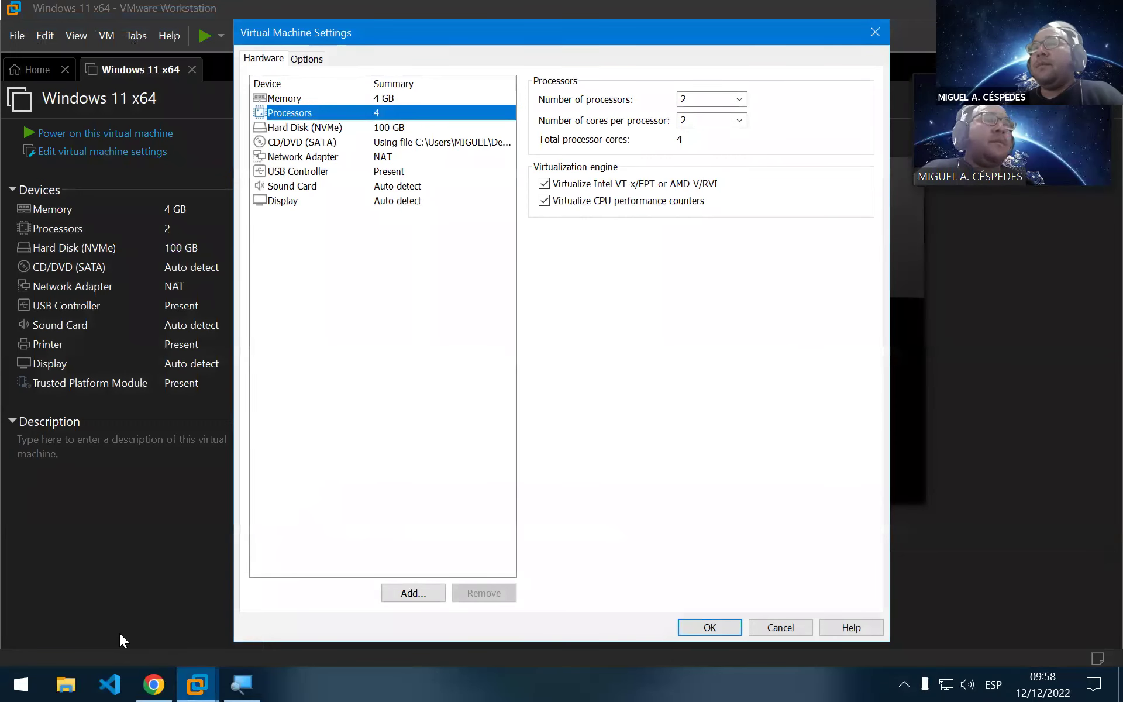
Step: Reopen Task Manager and confirm host CPU: 4 cores, 8 logical processors, virtualization enabled
{"action": "right_click", "coordinate": [23, 680]}
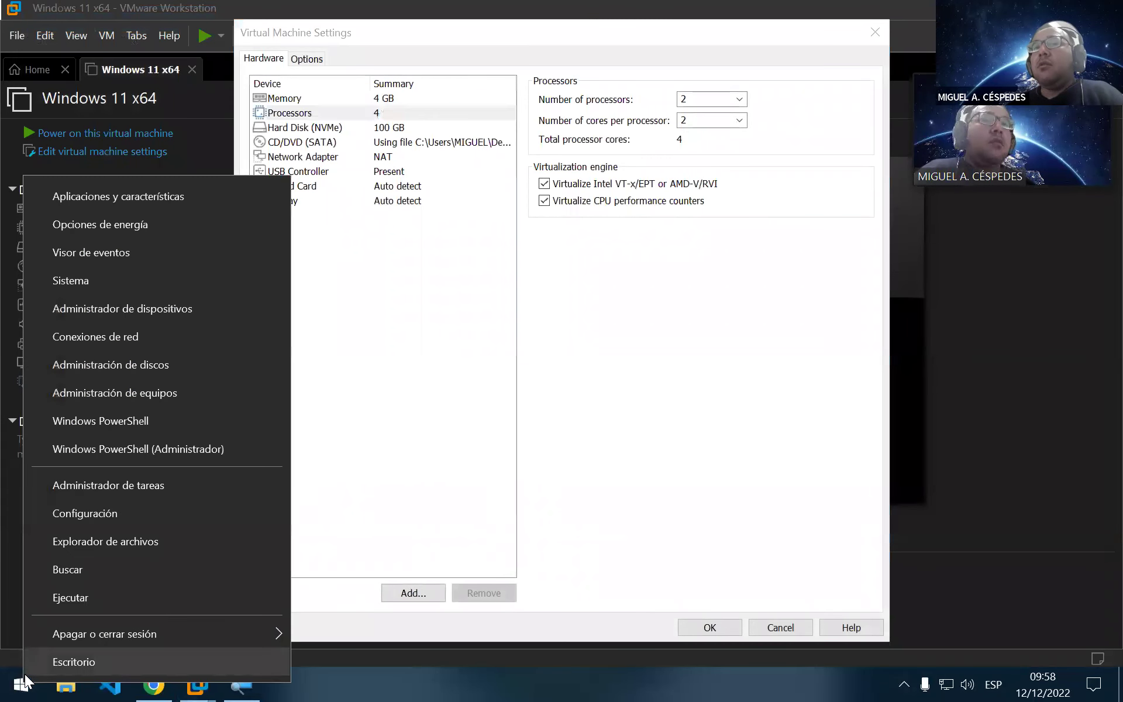
{"action": "left_click", "coordinate": [137, 487]}
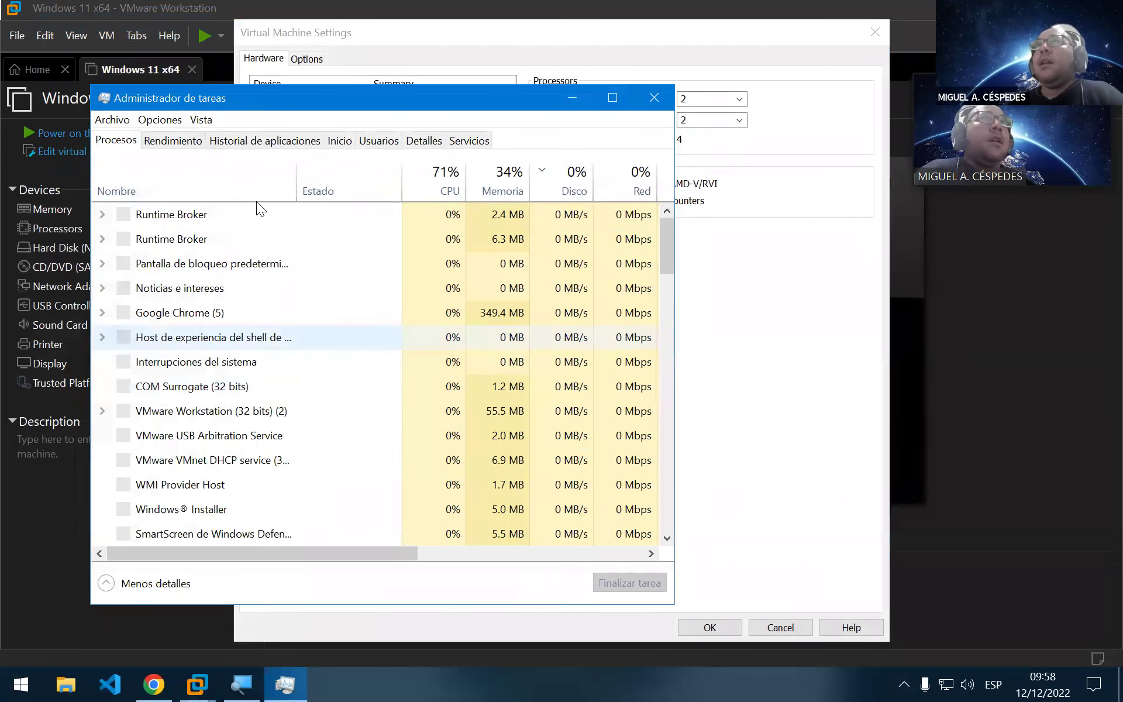
{"action": "left_click", "coordinate": [109, 583]}
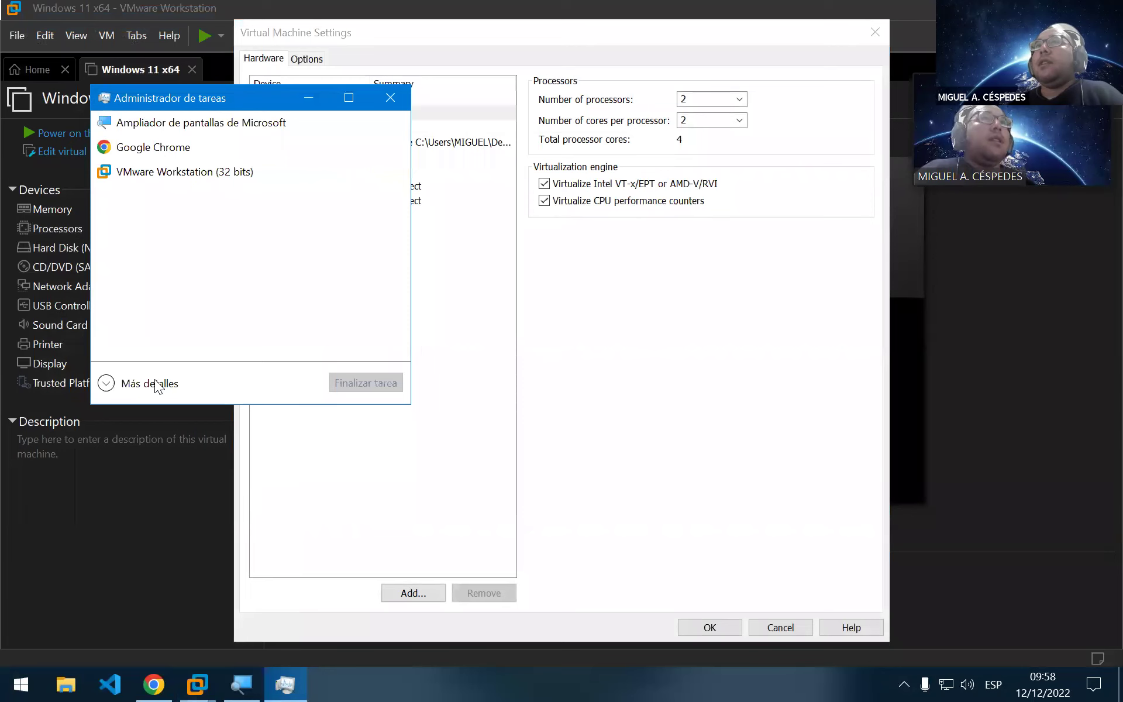
{"action": "left_click", "coordinate": [106, 384]}
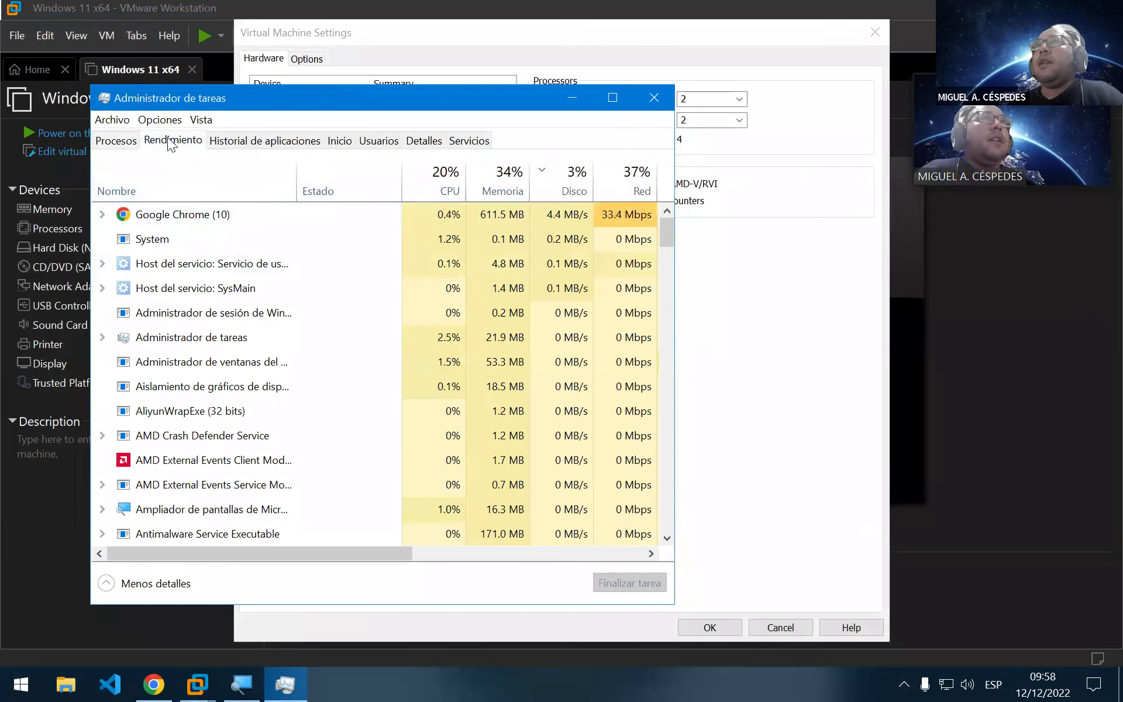
{"action": "left_click", "coordinate": [170, 143]}
{"action": "double_click", "coordinate": [247, 100]}
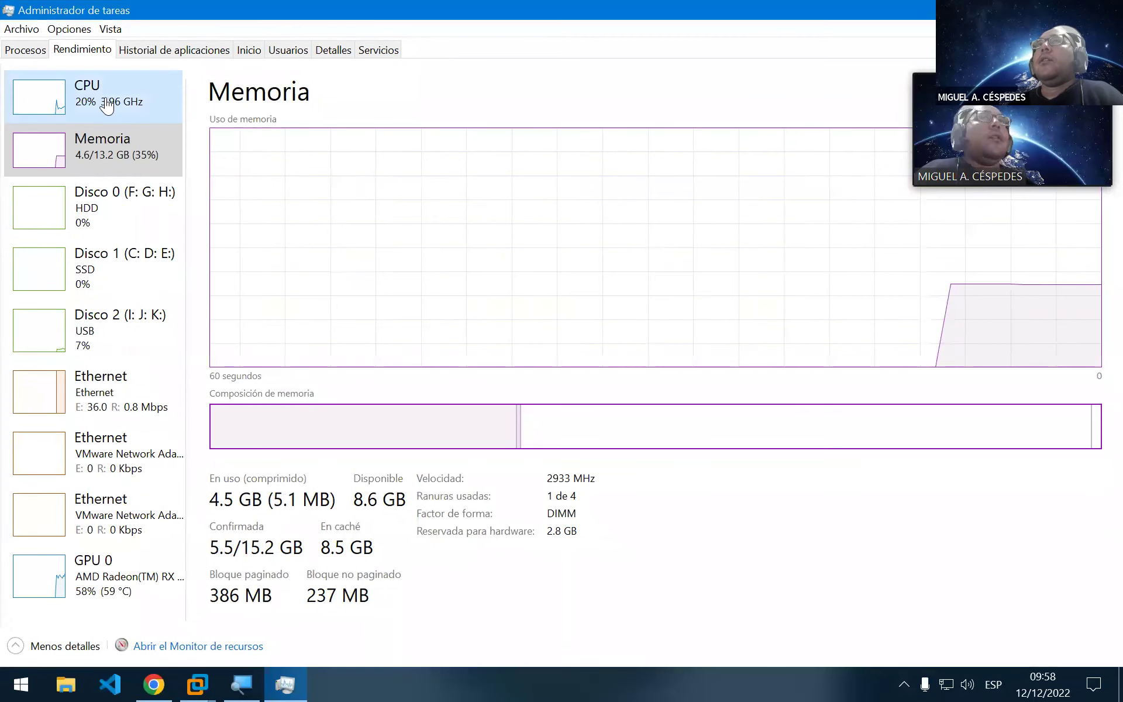
{"action": "left_click", "coordinate": [106, 106]}
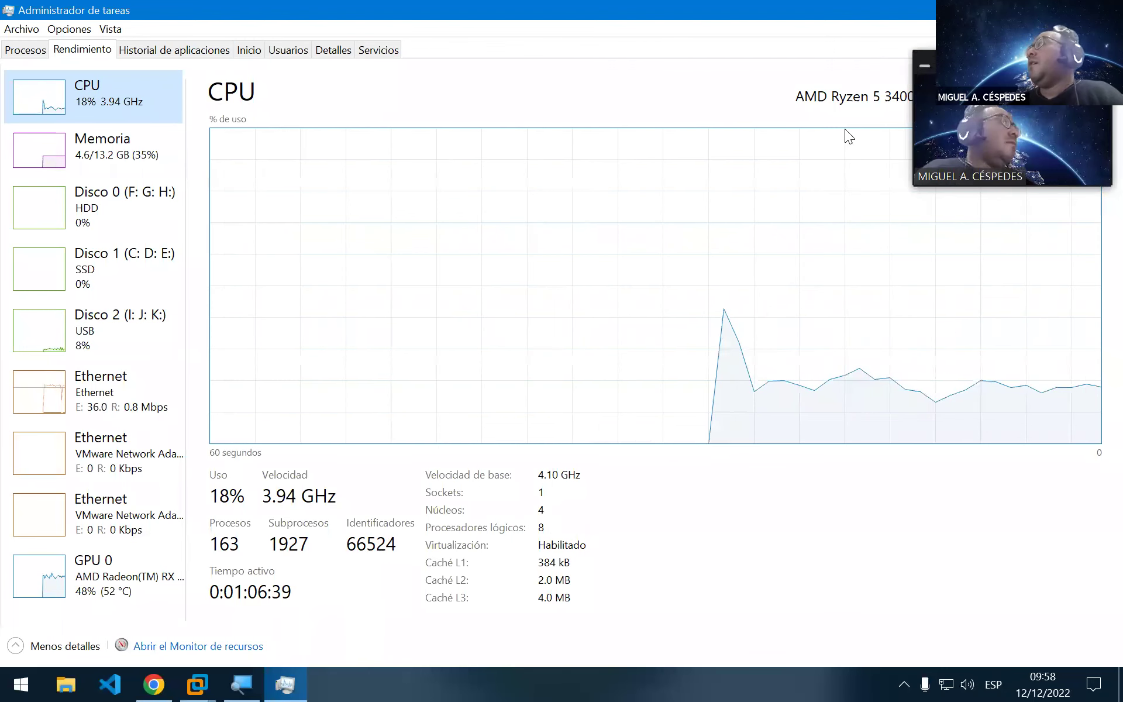
{"action": "key", "text": "alt+F4"}
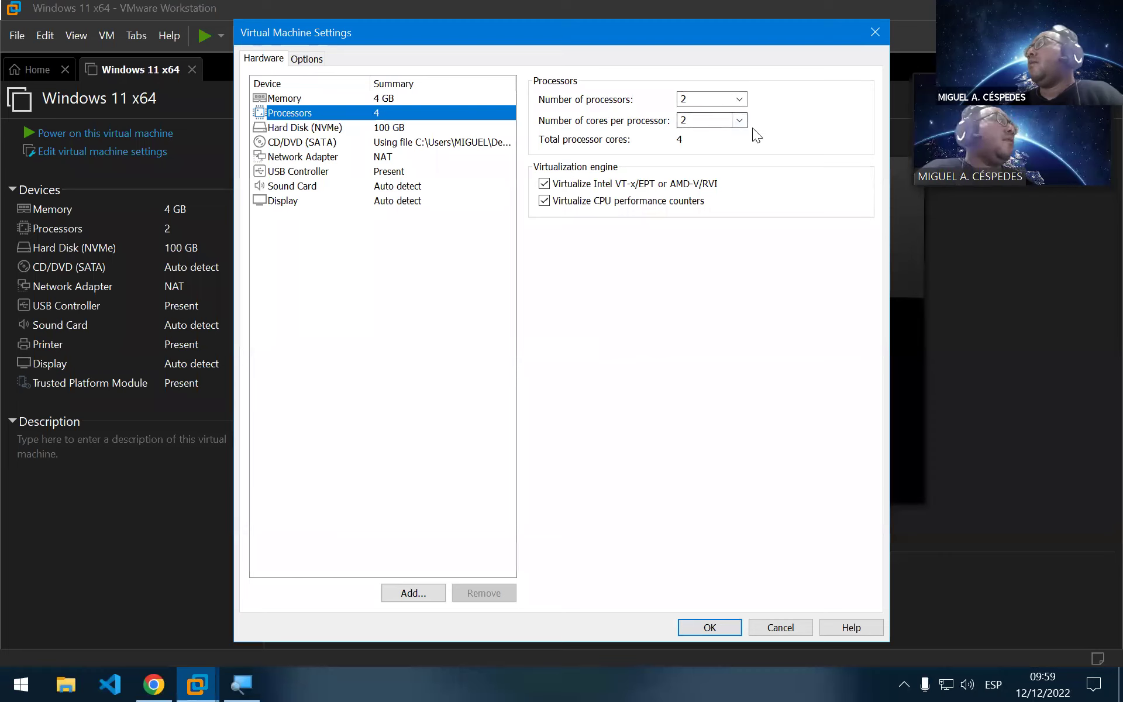
Step: Keep 2 cores per processor and review the Memory, Processors, Hard Disk and CD/DVD settings
{"action": "left_click", "coordinate": [744, 121]}
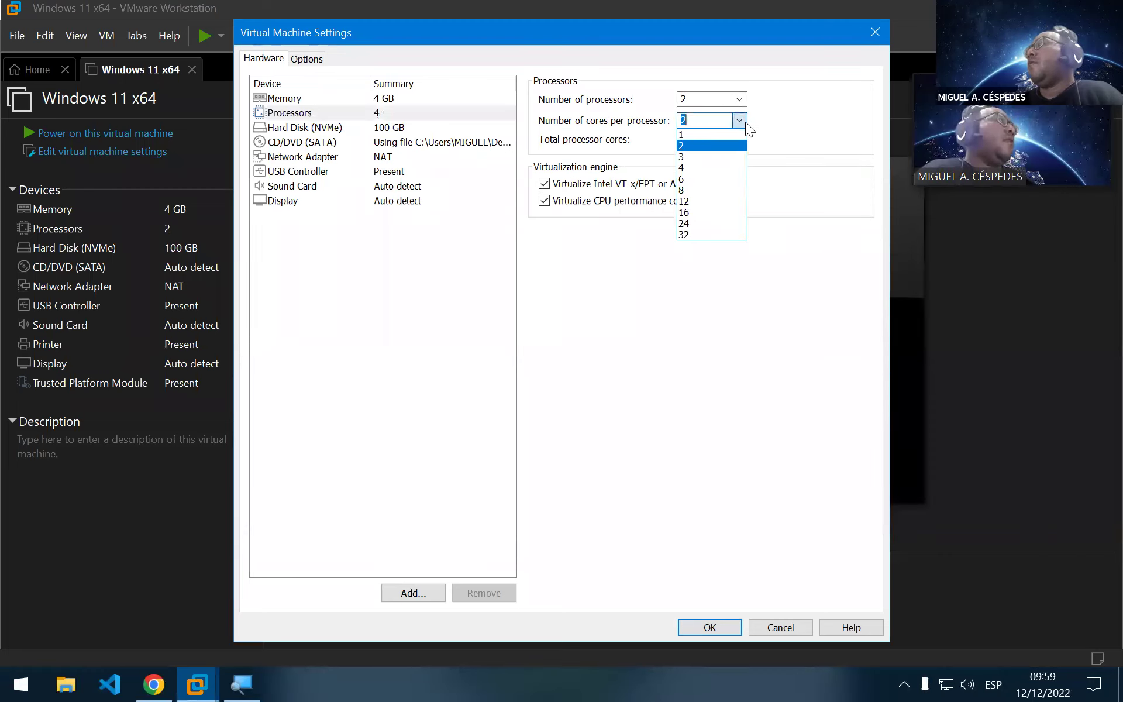
{"action": "left_click", "coordinate": [745, 122]}
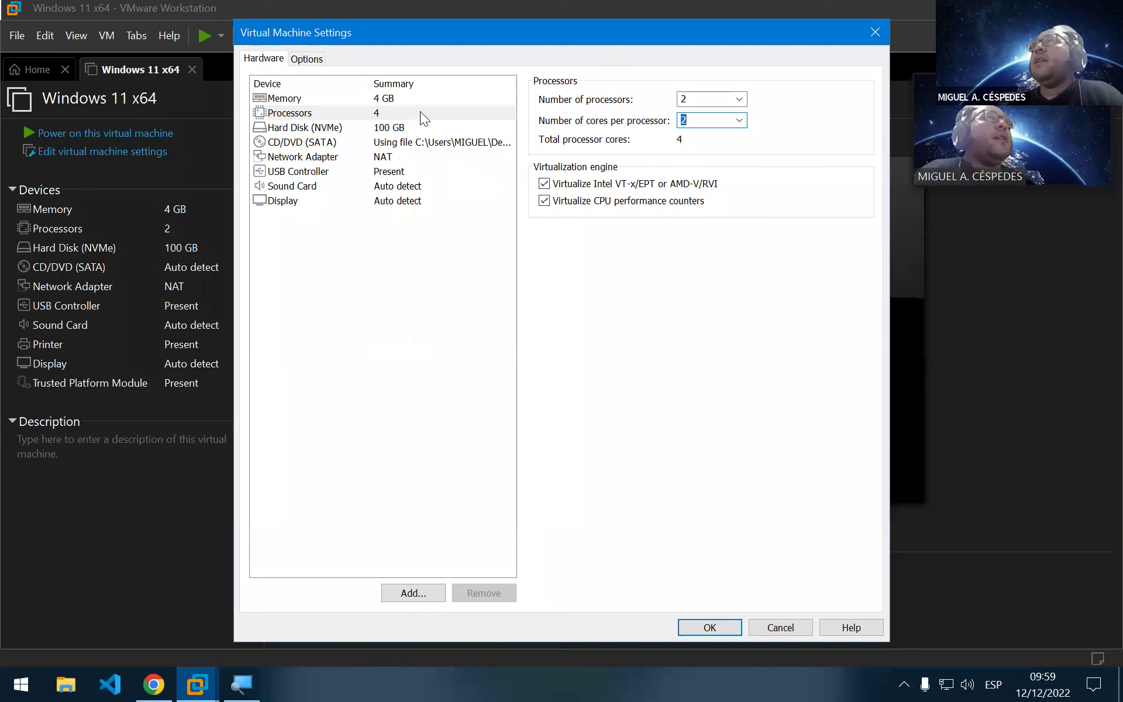
{"action": "left_click", "coordinate": [393, 98]}
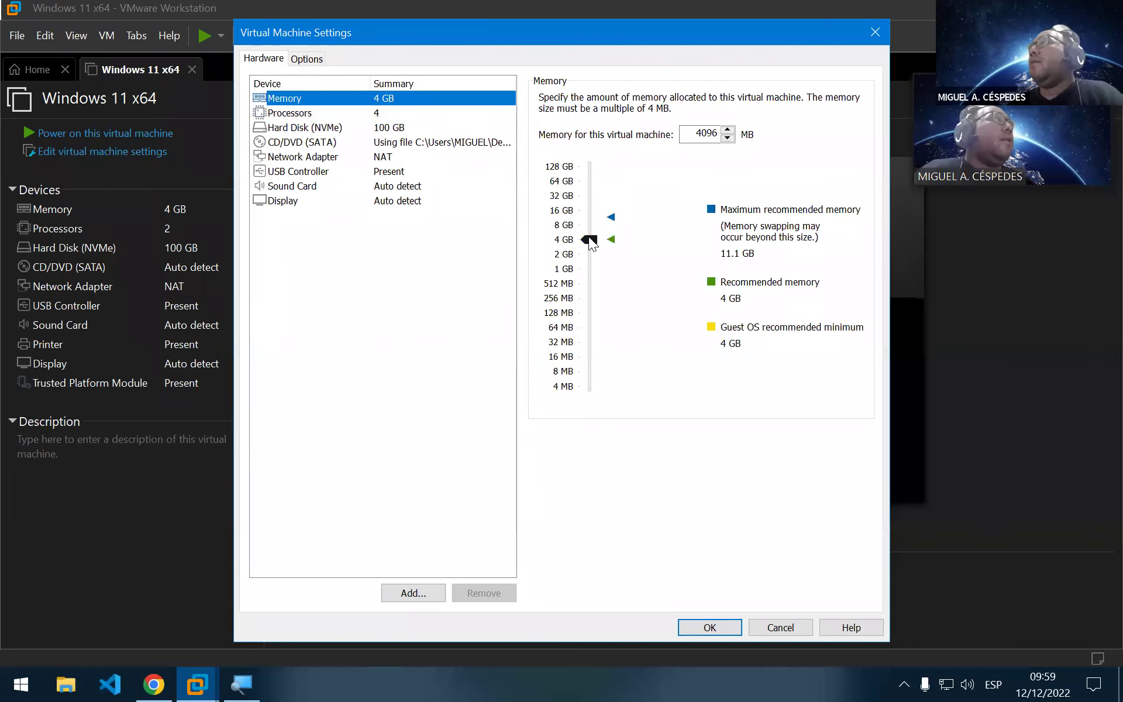
{"action": "left_click", "coordinate": [373, 111]}
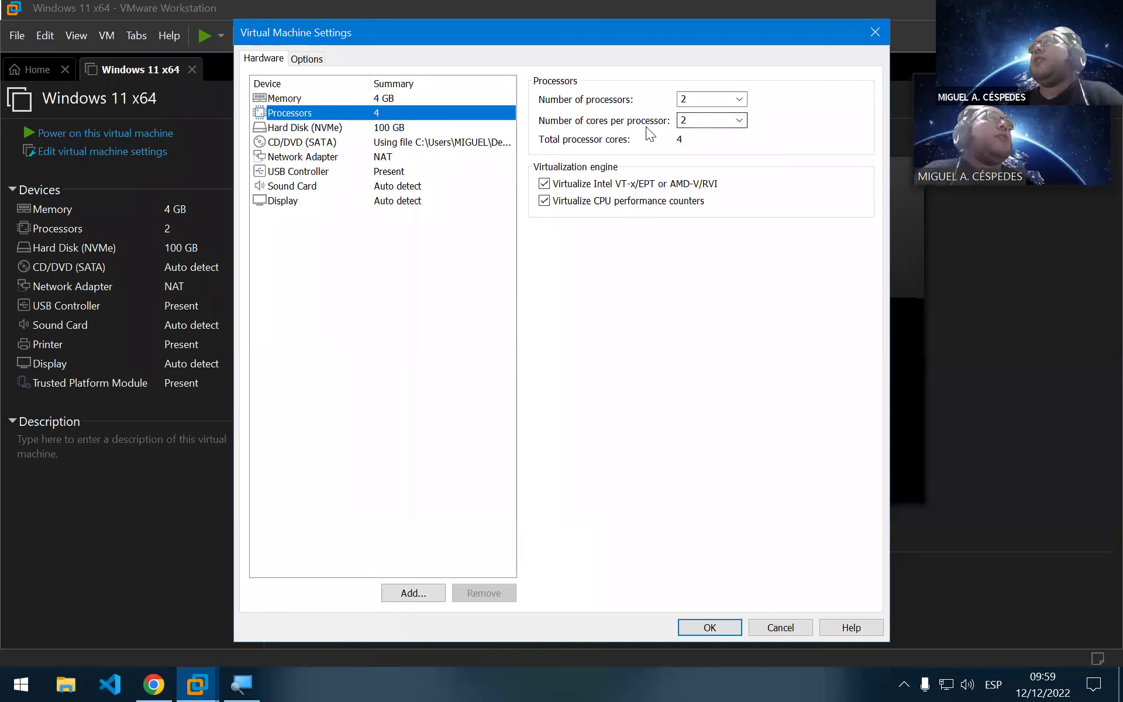
{"action": "left_click", "coordinate": [391, 129]}
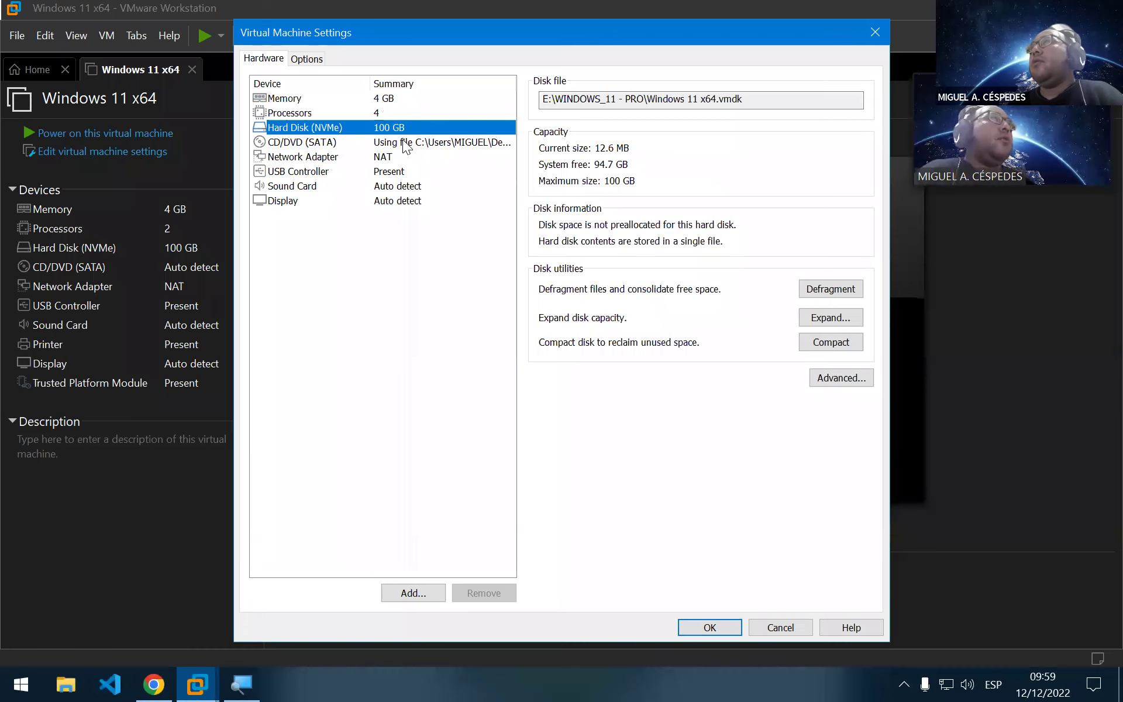
{"action": "left_click", "coordinate": [403, 143]}
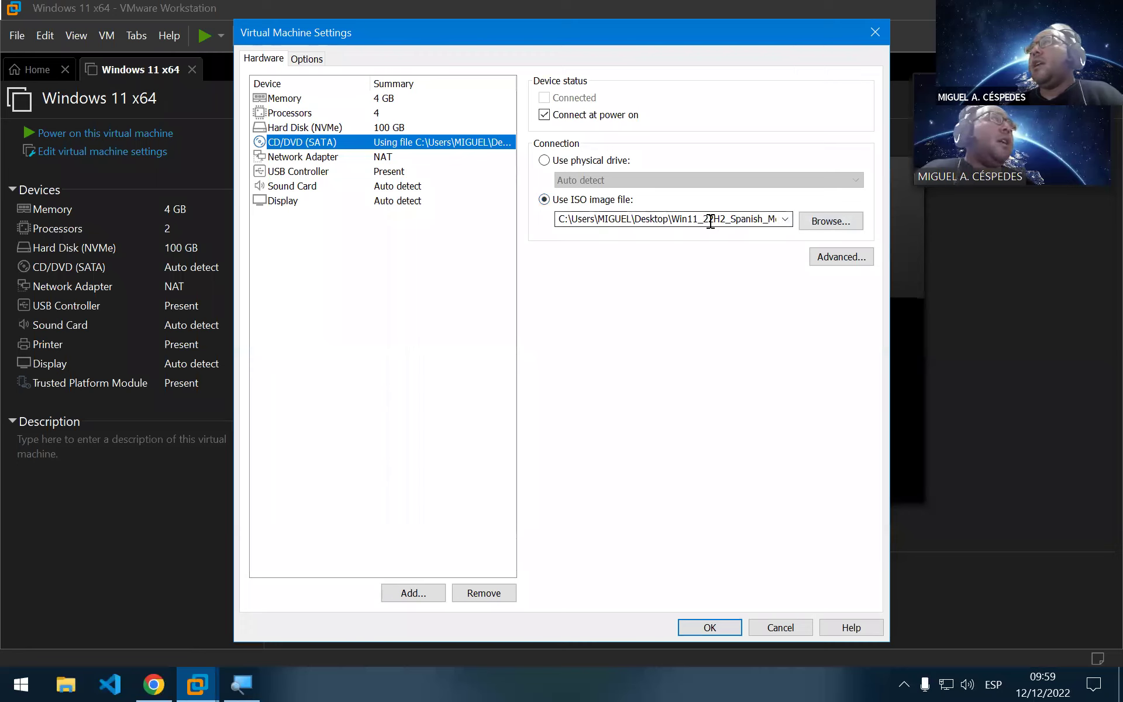
Step: Review the Network Adapter, USB Controller, Sound Card, Display and general VM options
{"action": "left_click", "coordinate": [381, 157]}
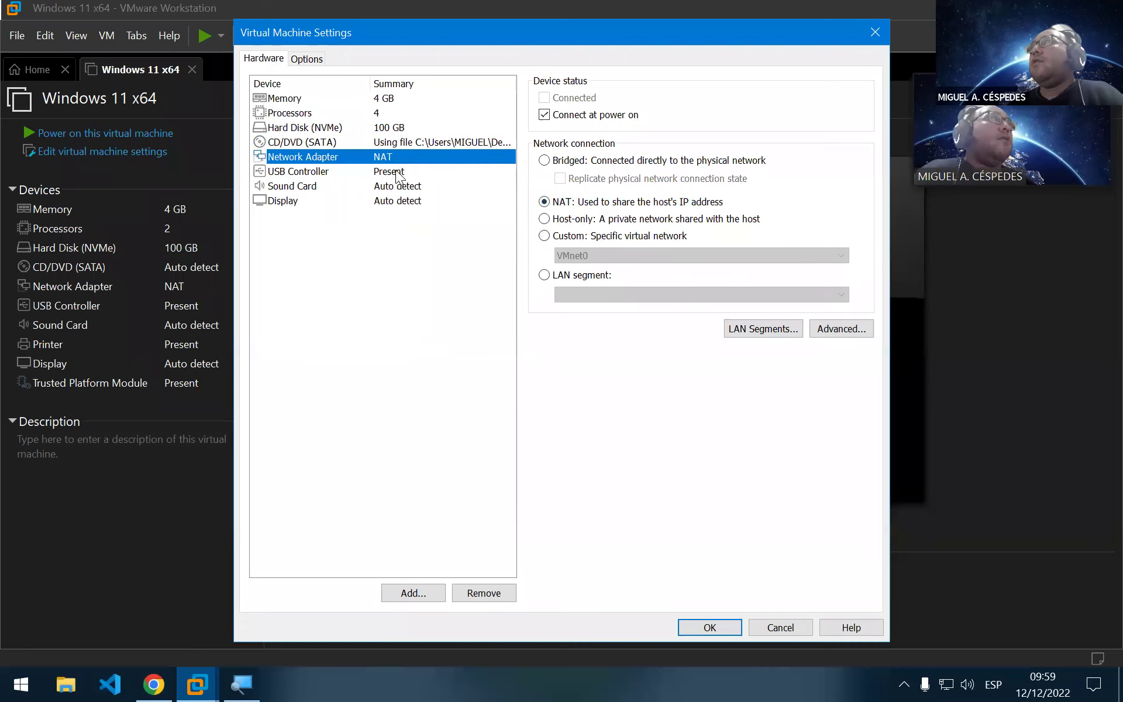
{"action": "left_click", "coordinate": [400, 175]}
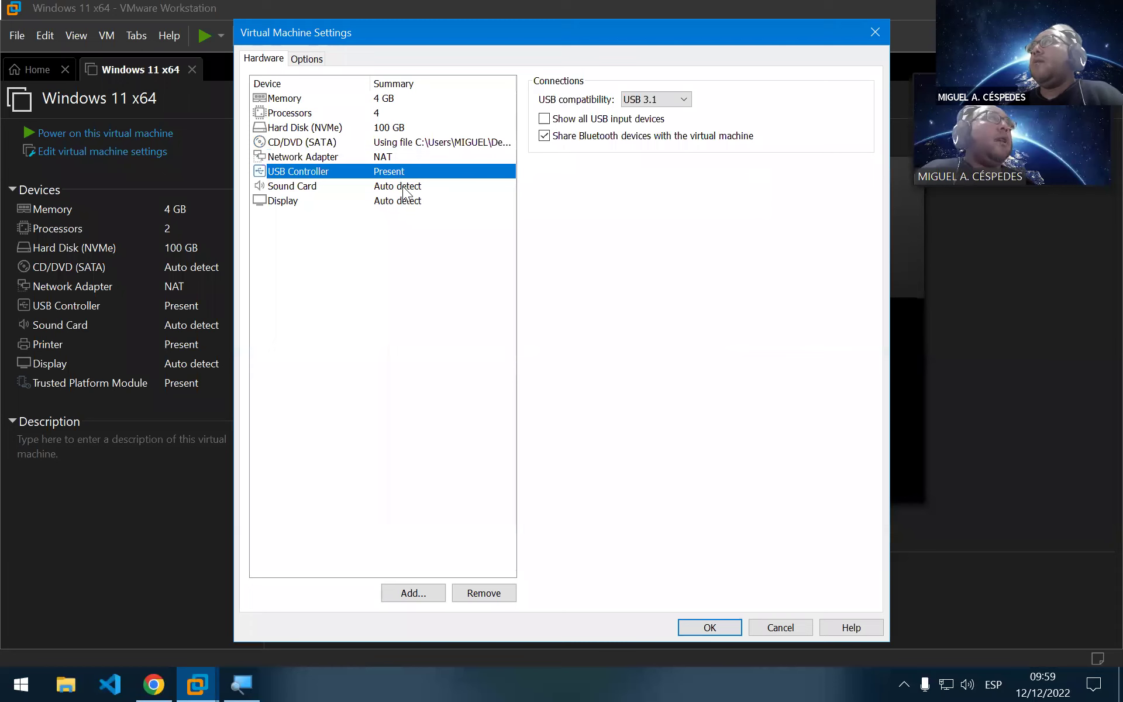
{"action": "left_click", "coordinate": [403, 186]}
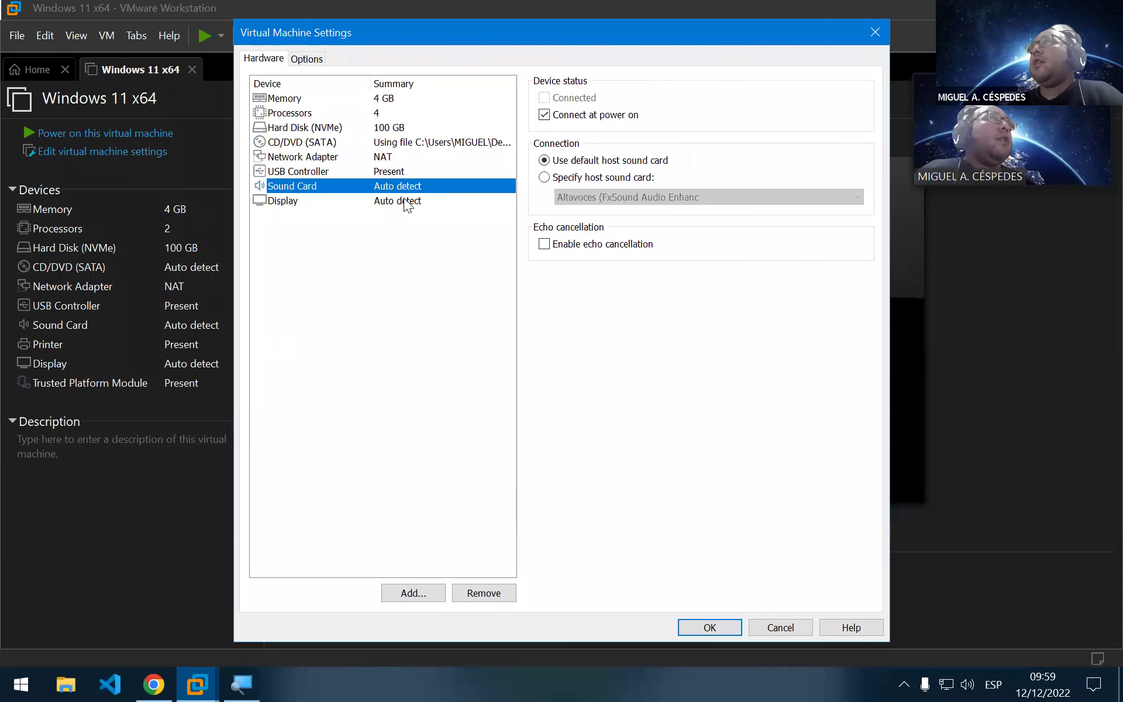
{"action": "left_click", "coordinate": [407, 202]}
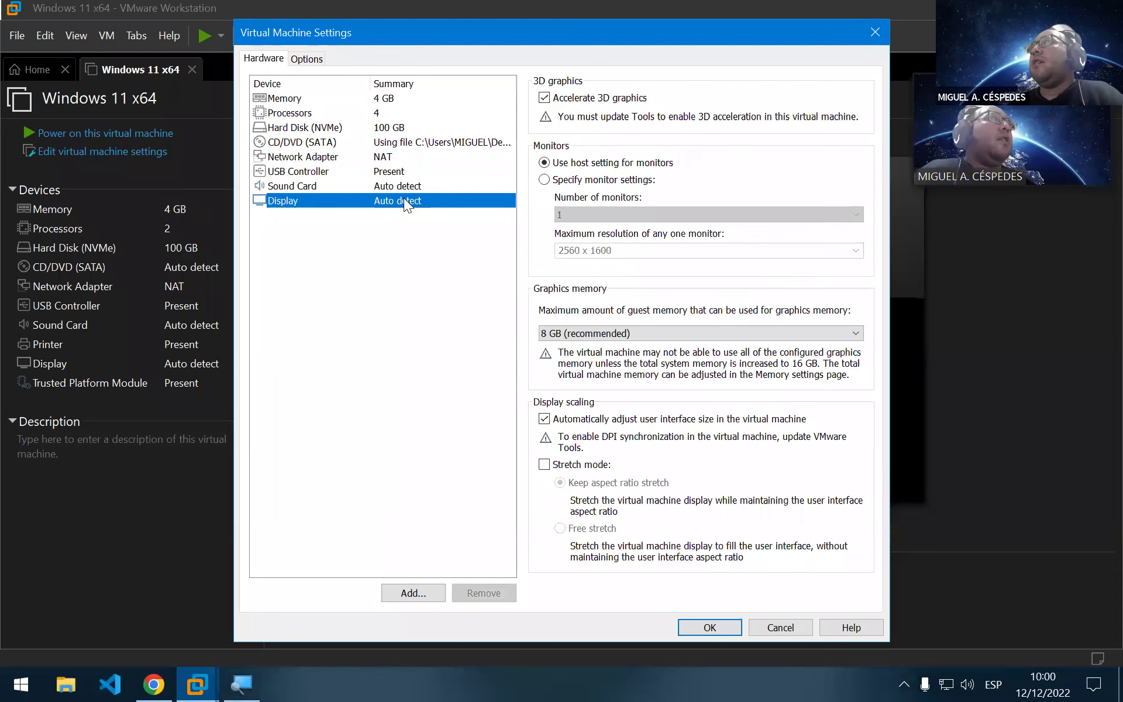
{"action": "left_click", "coordinate": [315, 59]}
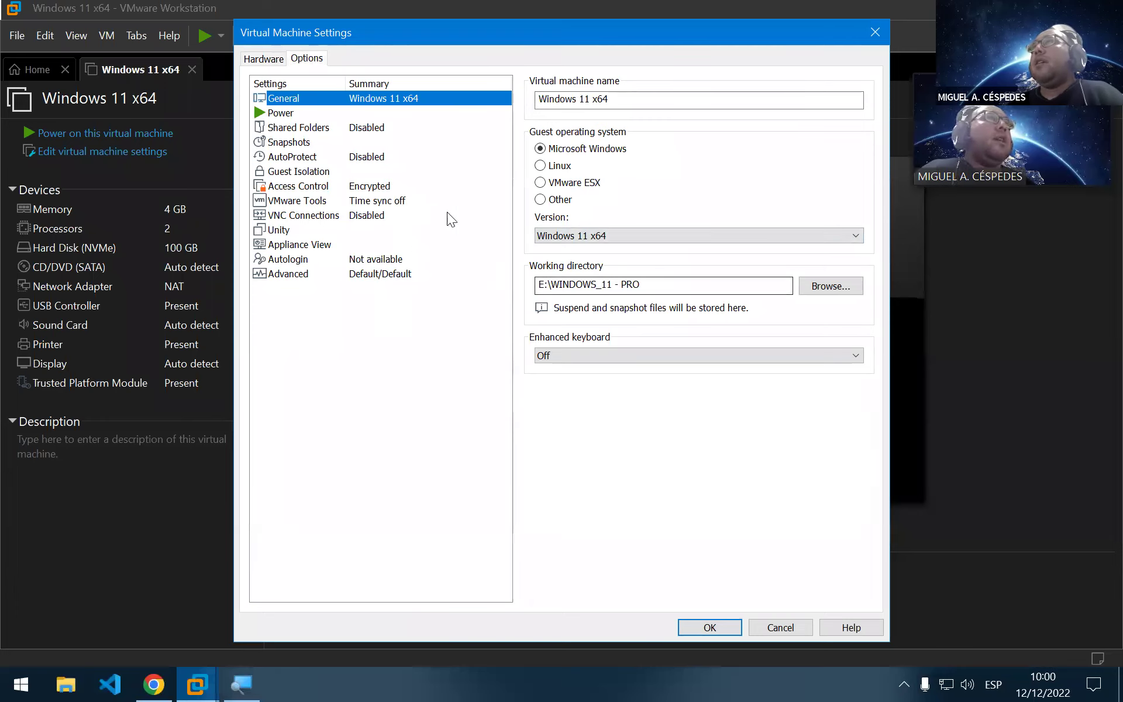
Step: Save the settings, power on the Windows 11 x64 VM and show it full screen
{"action": "left_click", "coordinate": [712, 622]}
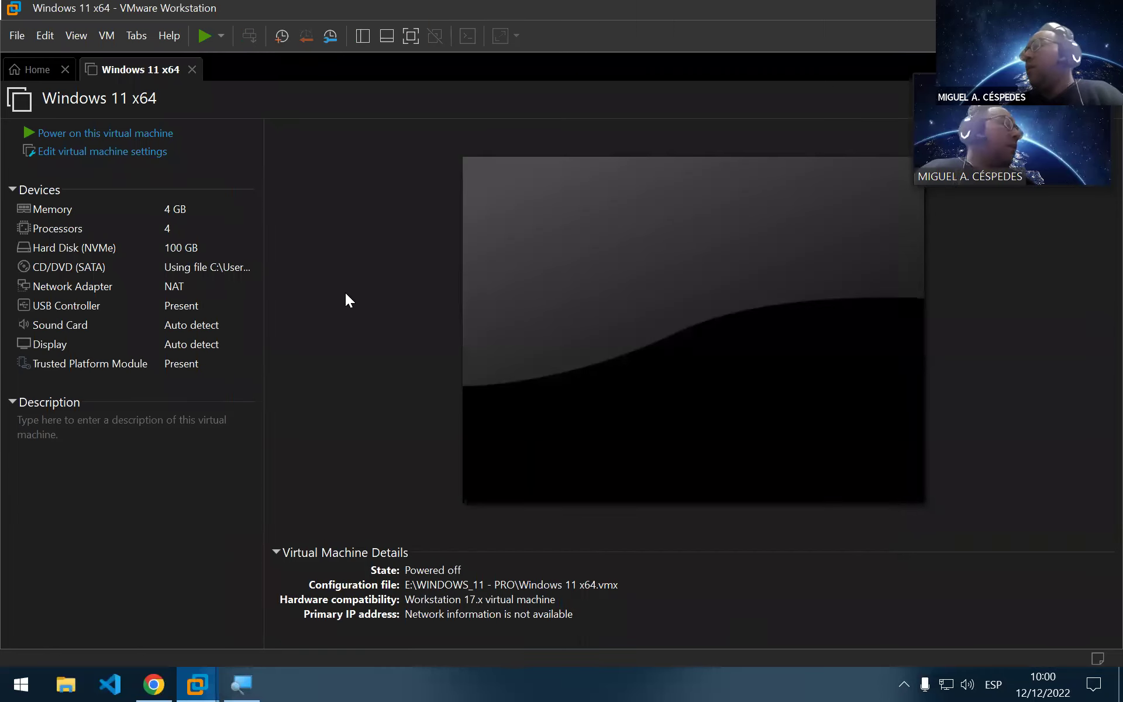
{"action": "left_click", "coordinate": [135, 135]}
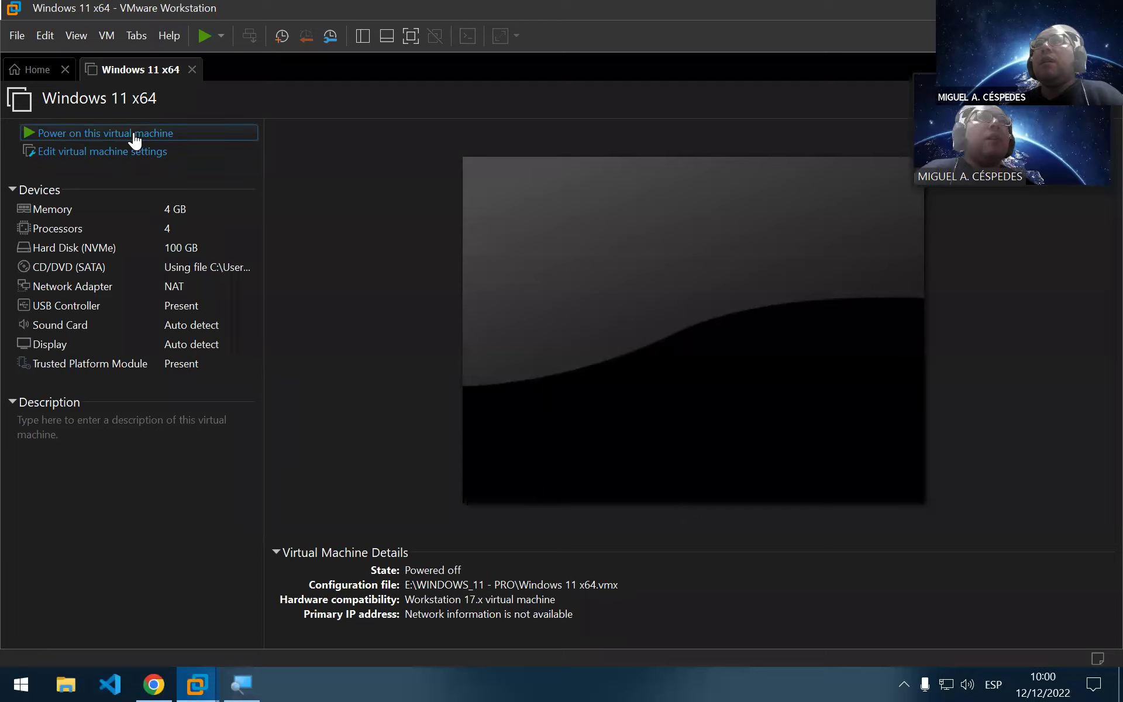
{"action": "left_click", "coordinate": [136, 138]}
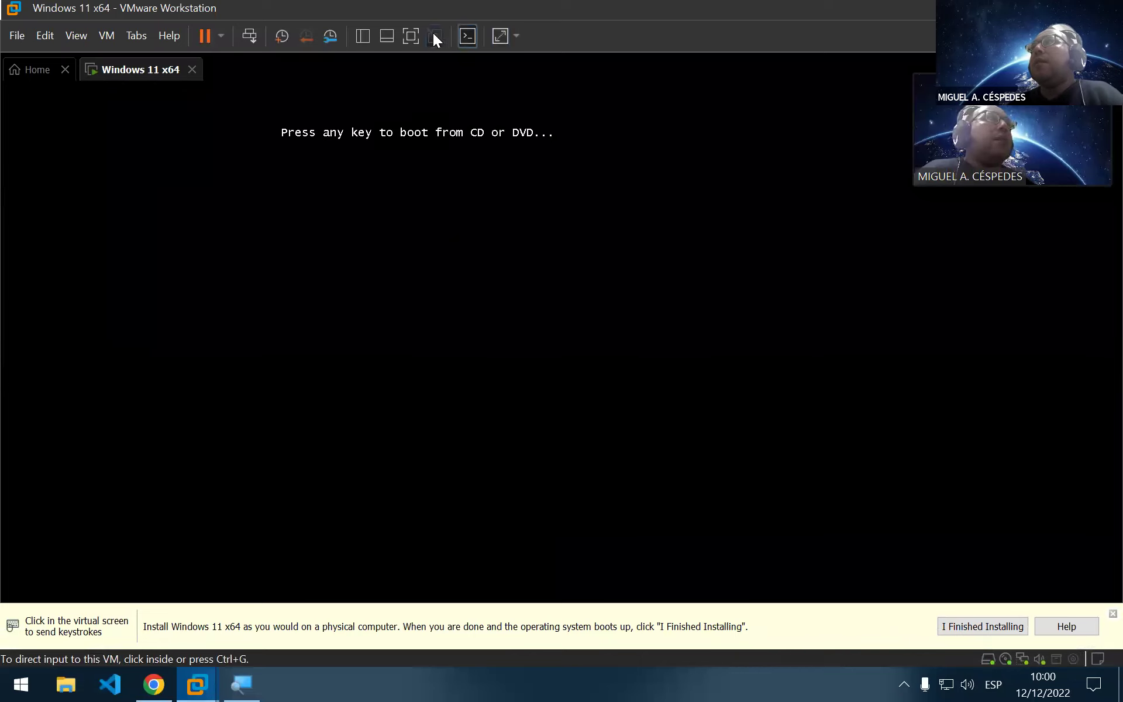
{"action": "left_click", "coordinate": [412, 35]}
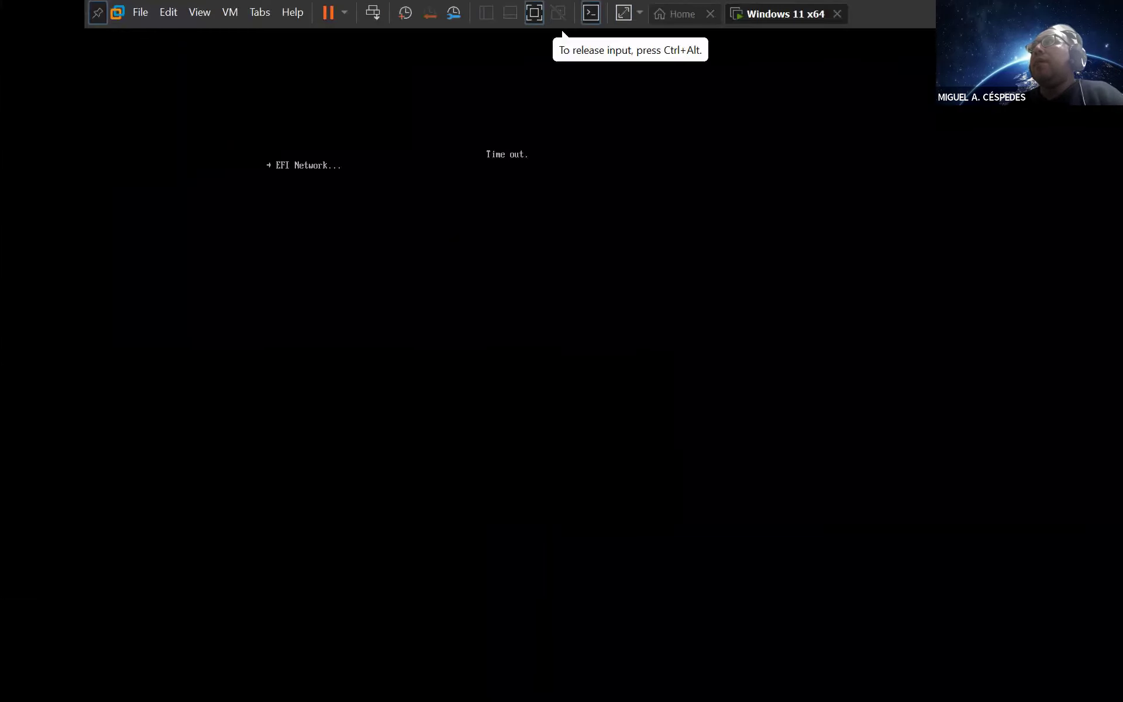
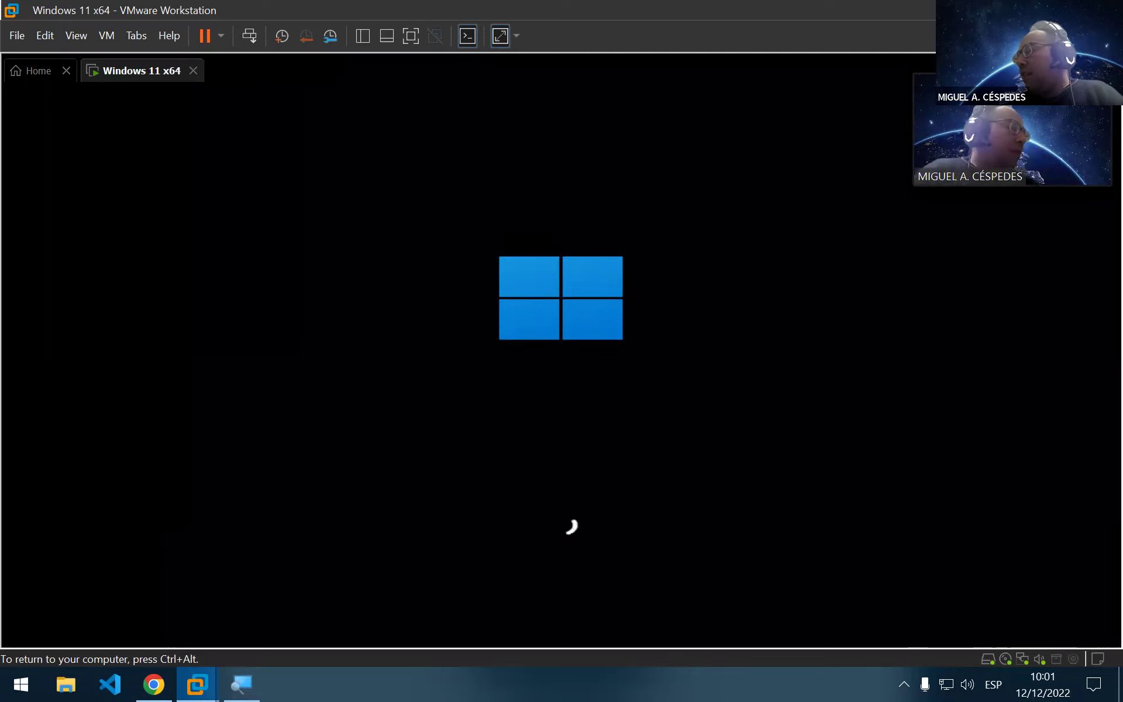
Step: Close the extra Magnifier window and bring Chrome's Google Drive CLASE_05 folder to the front
{"action": "key", "text": "ctrl+alt"}
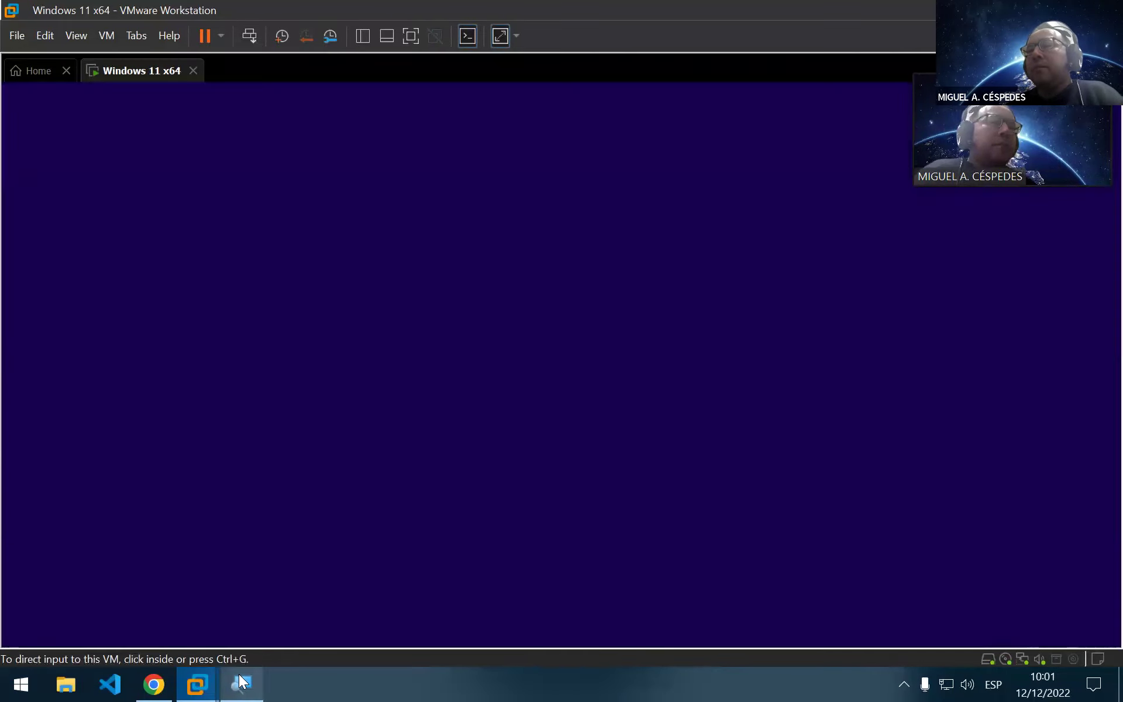
{"action": "right_click", "coordinate": [241, 682]}
{"action": "left_click", "coordinate": [246, 642]}
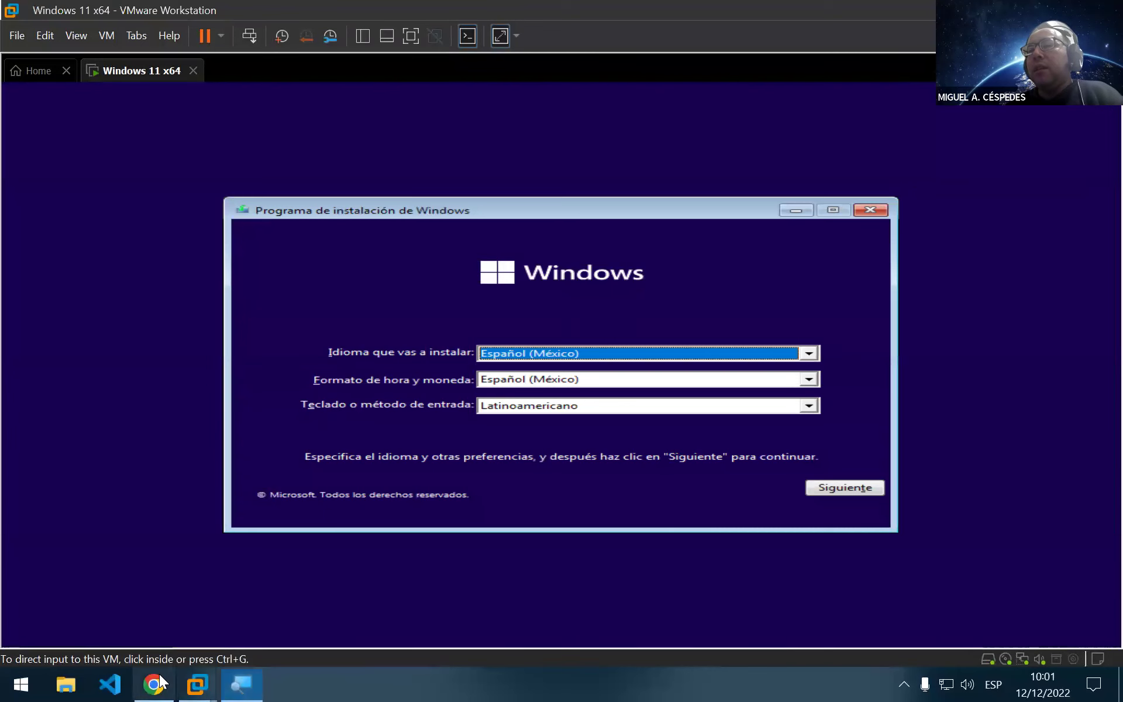
{"action": "left_click", "coordinate": [162, 681]}
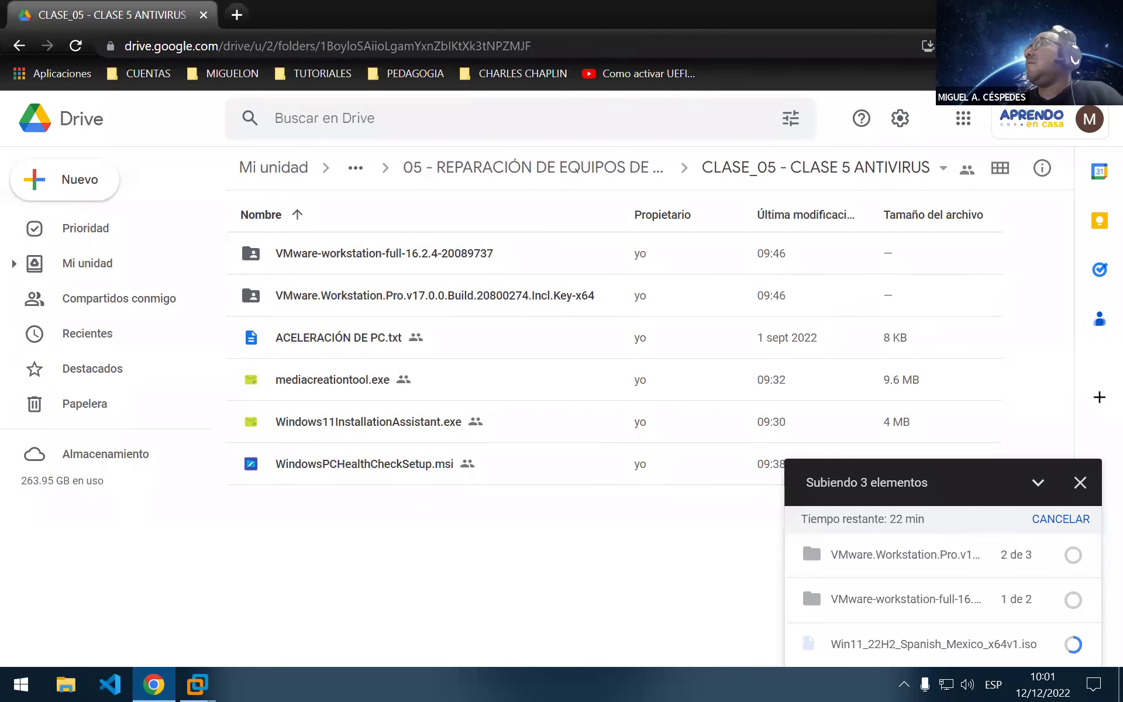
Step: Leave the Drive uploads panel and return to the VMware Workstation window
{"action": "key", "text": "alt+Tab"}
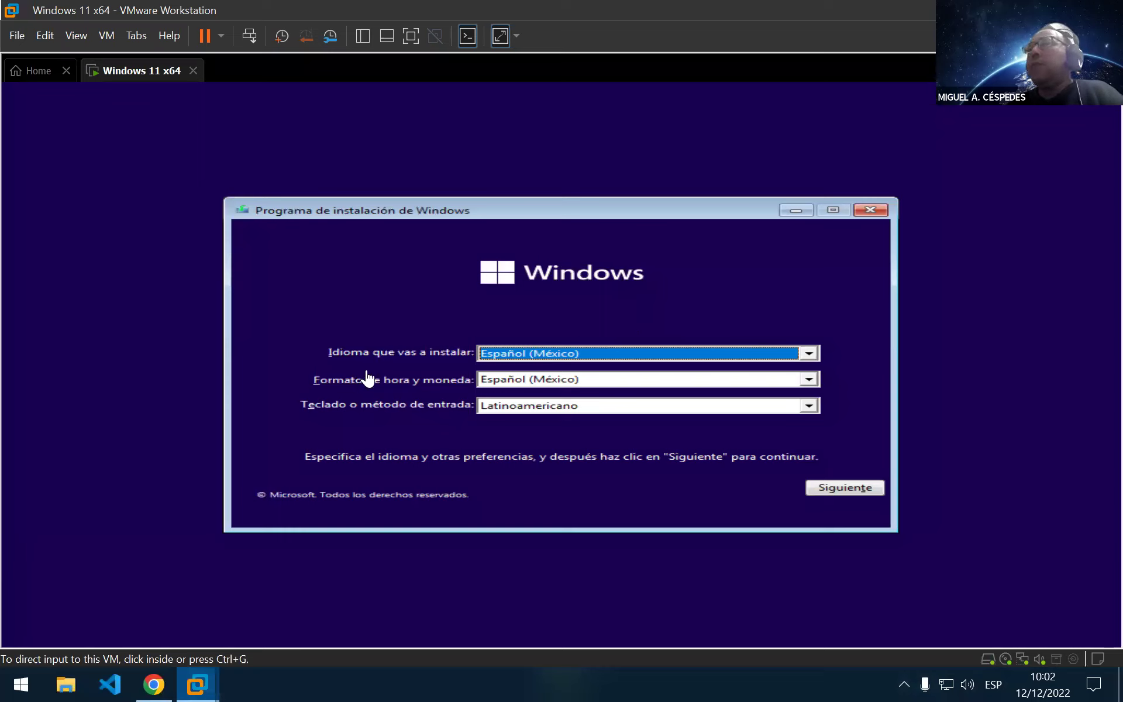
Step: Choose Español (Perú) as the time and currency format in Windows setup
{"action": "left_click", "coordinate": [539, 384]}
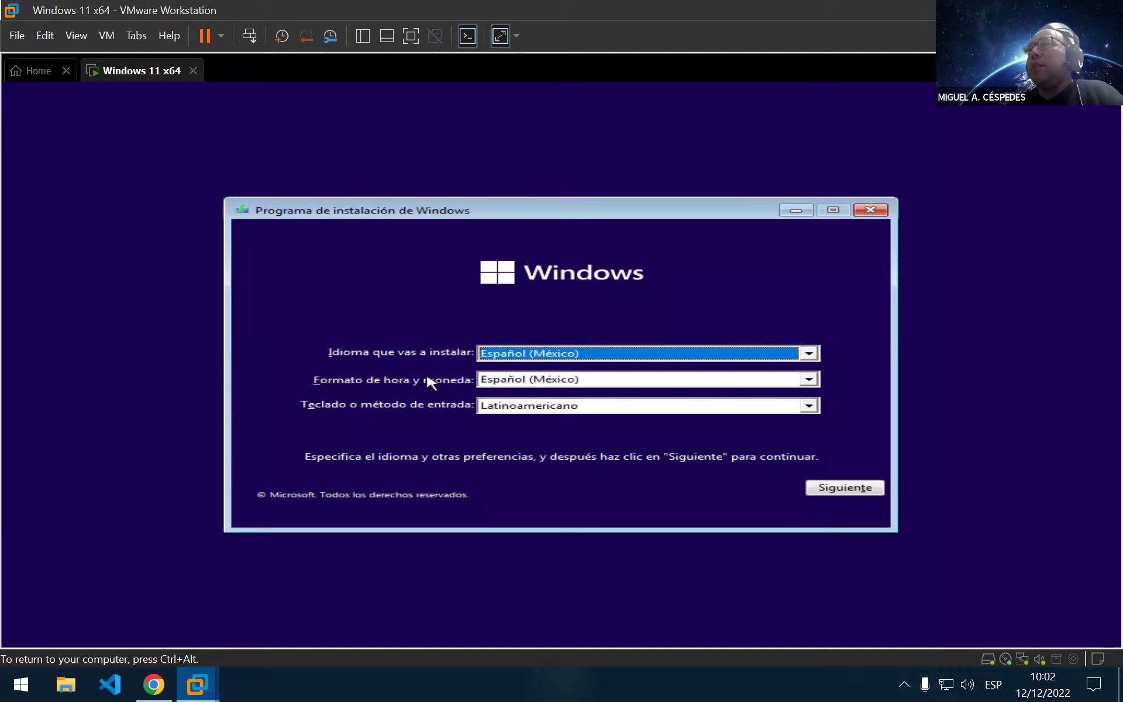
{"action": "left_click", "coordinate": [563, 383]}
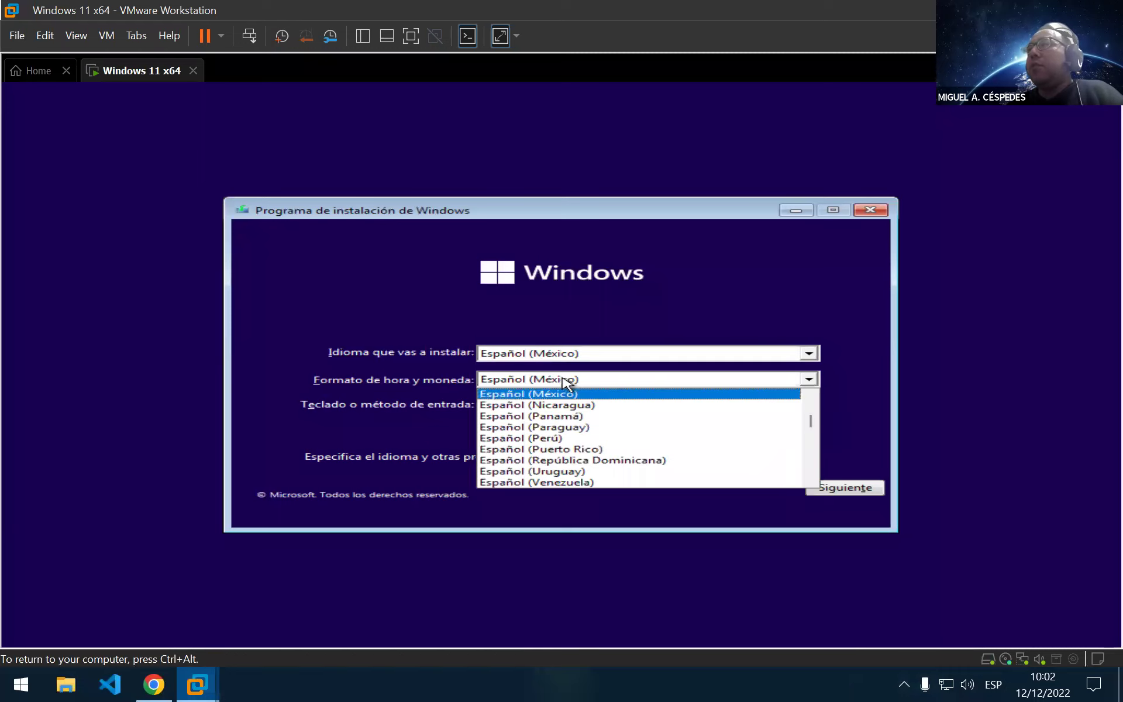
{"action": "scroll", "coordinate": [624, 455], "scroll_direction": "down", "scroll_amount": 1}
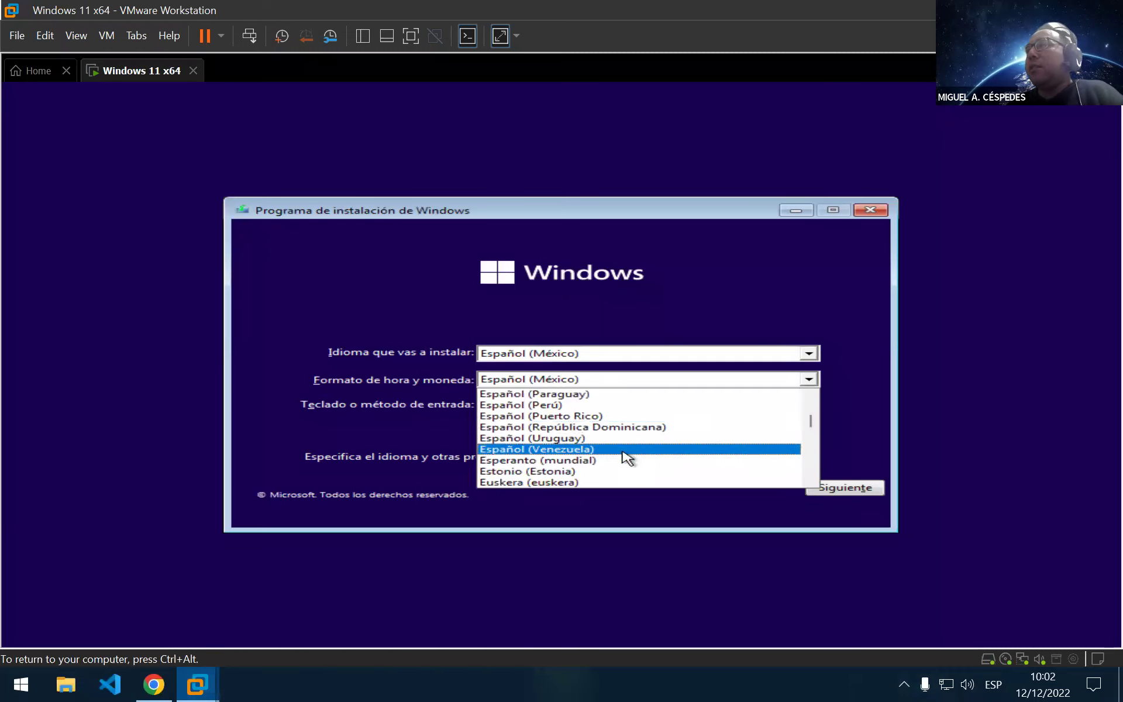
{"action": "left_click", "coordinate": [607, 409]}
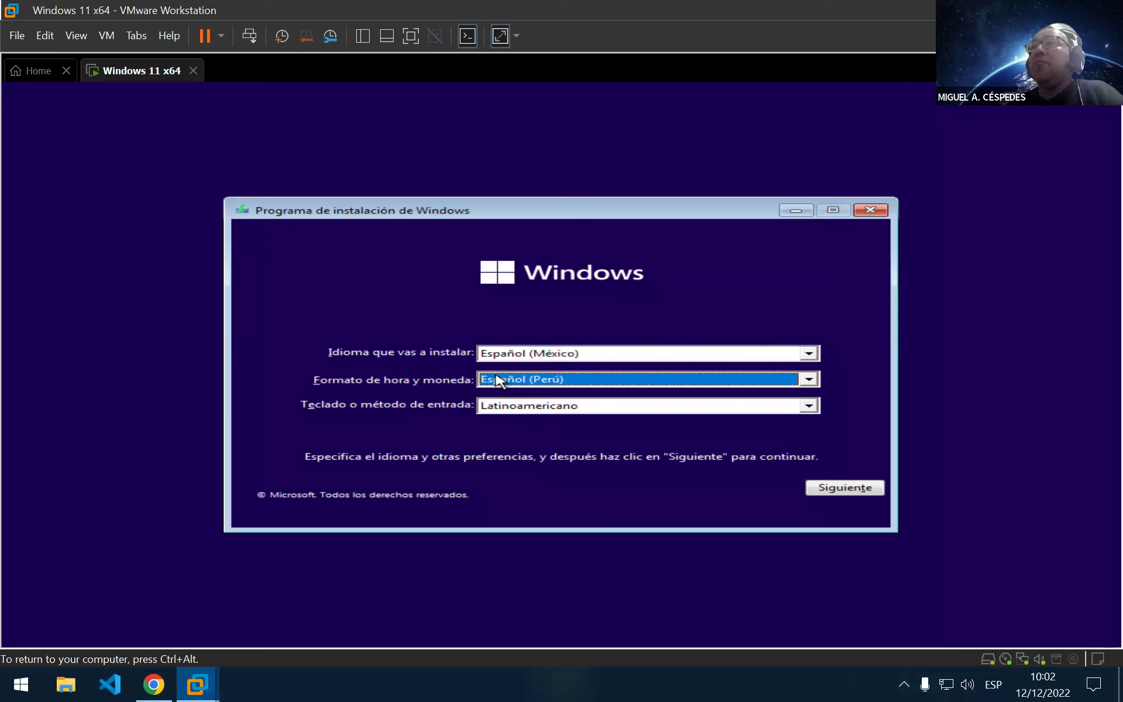
Step: Keep Español (México) as the installation language and continue with Siguiente
{"action": "left_click", "coordinate": [534, 356]}
{"action": "left_click", "coordinate": [594, 365]}
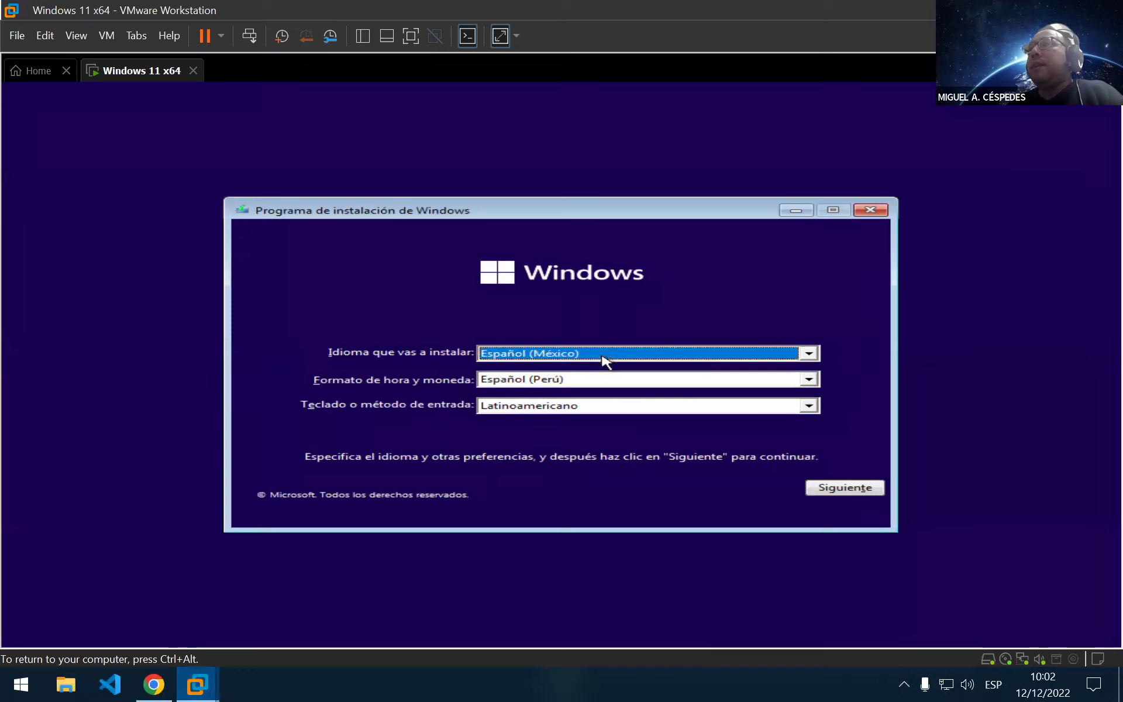
{"action": "left_click", "coordinate": [593, 357]}
{"action": "left_click", "coordinate": [594, 365]}
{"action": "left_click", "coordinate": [605, 355]}
{"action": "left_click", "coordinate": [598, 363]}
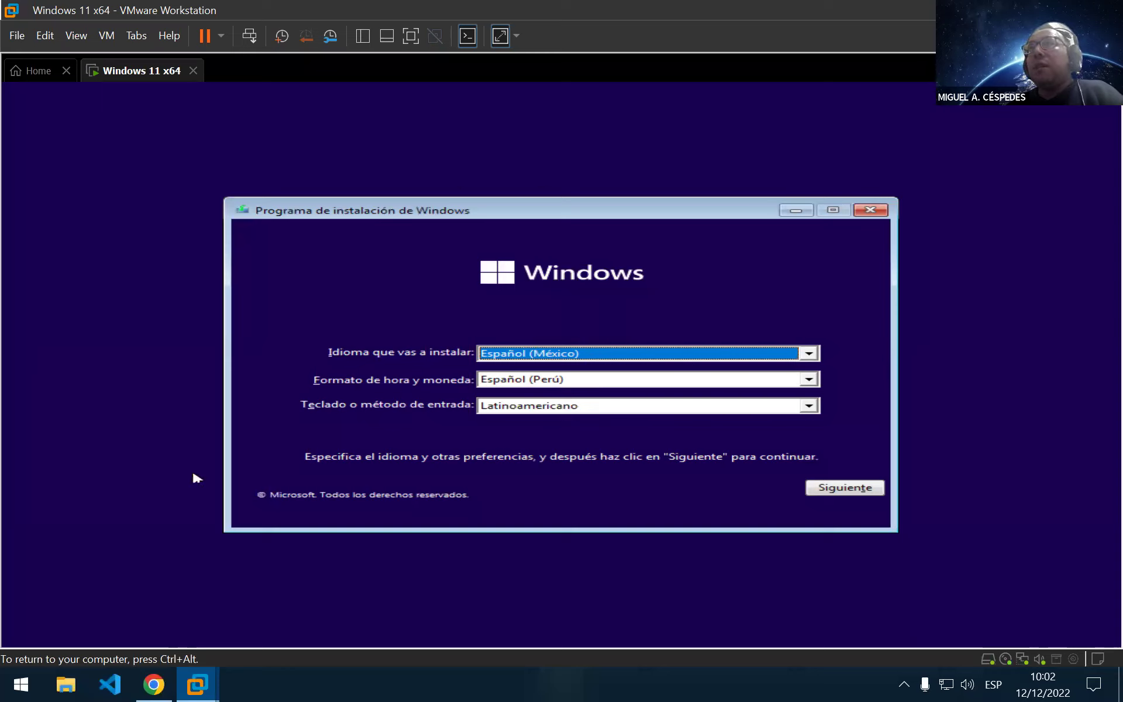
{"action": "left_click", "coordinate": [876, 487]}
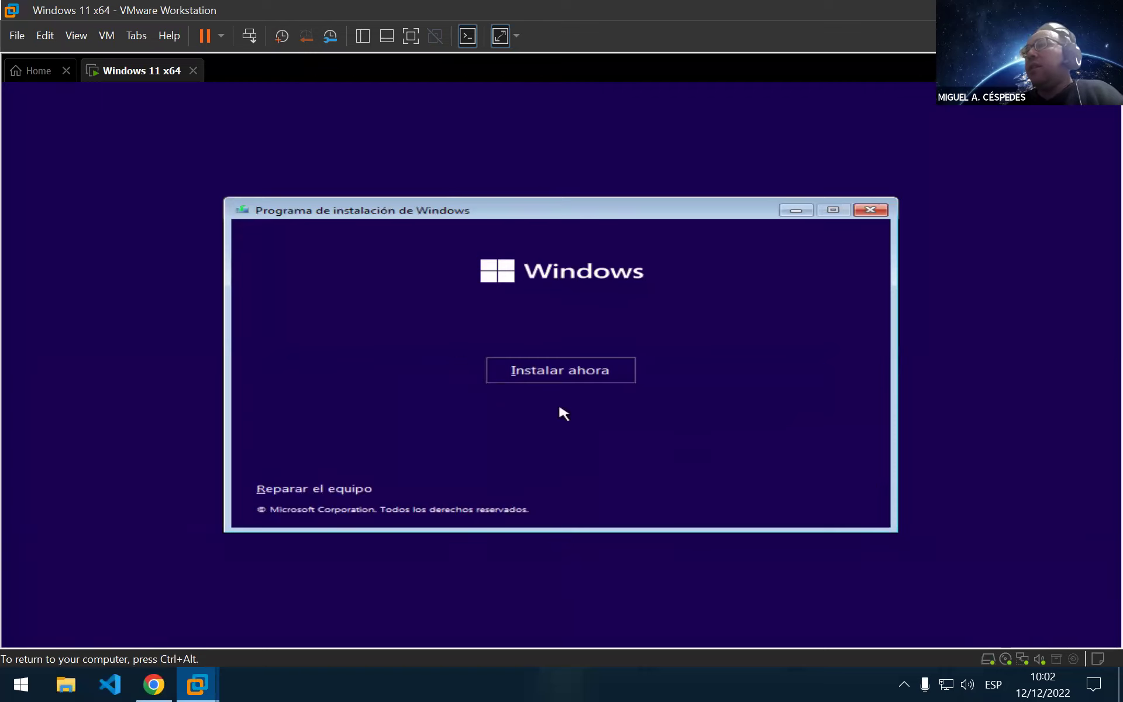
Step: Start Instalar ahora, then open File Explorer on the host once the product key page appears
{"action": "left_click", "coordinate": [554, 382]}
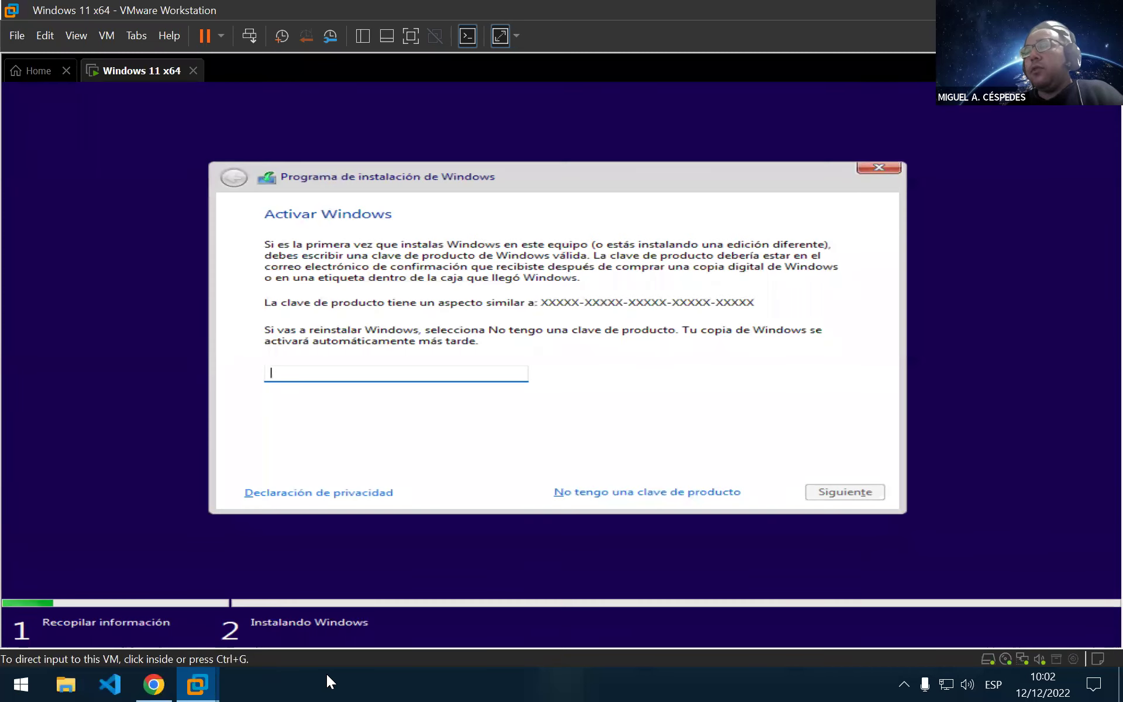
{"action": "left_click", "coordinate": [66, 684]}
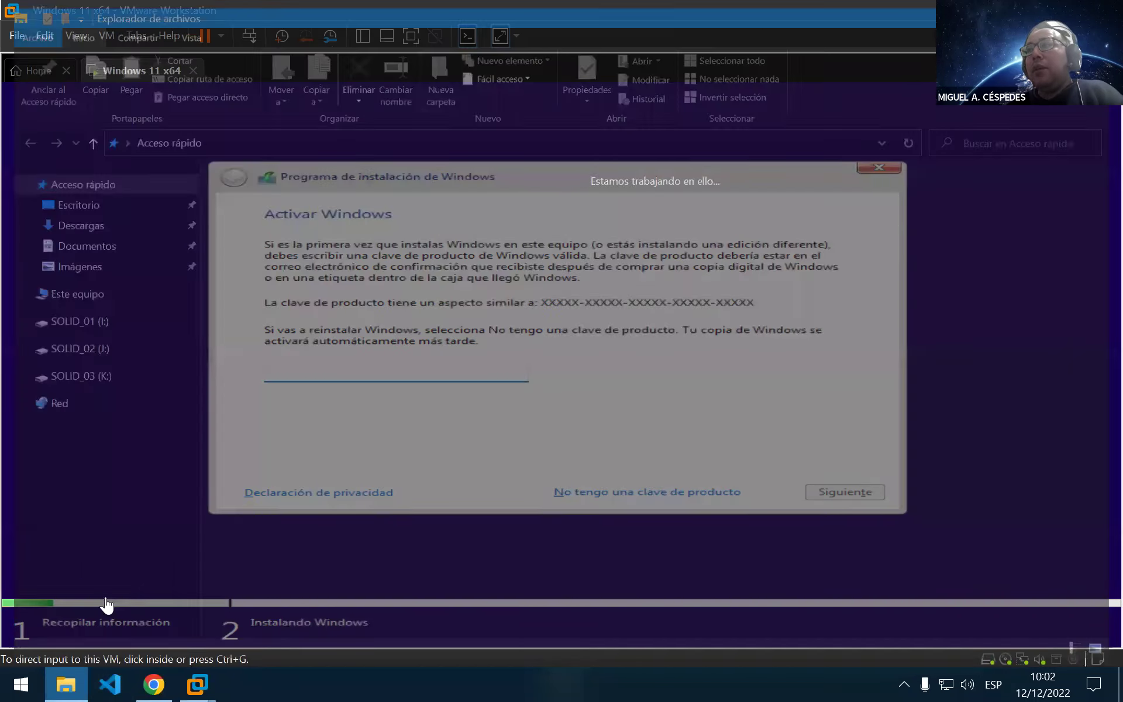
Step: Open Administración de equipos via Este equipo's Administrar option and maximize it
{"action": "right_click", "coordinate": [86, 299]}
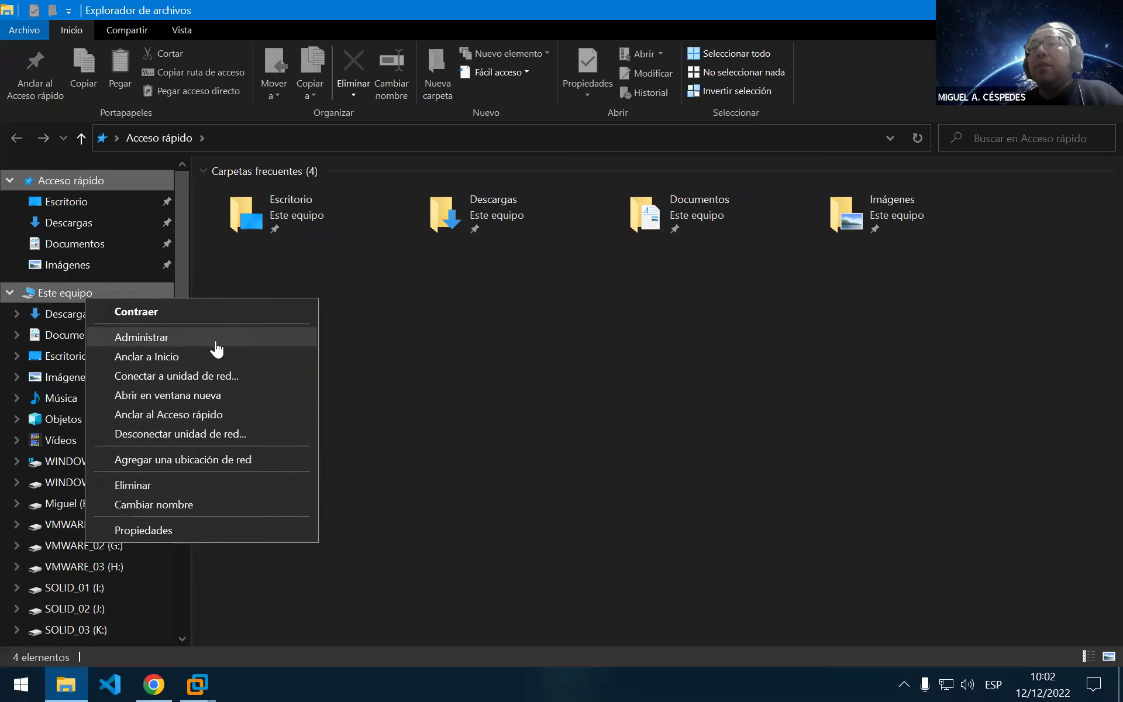
{"action": "left_click", "coordinate": [68, 300]}
{"action": "right_click", "coordinate": [68, 297]}
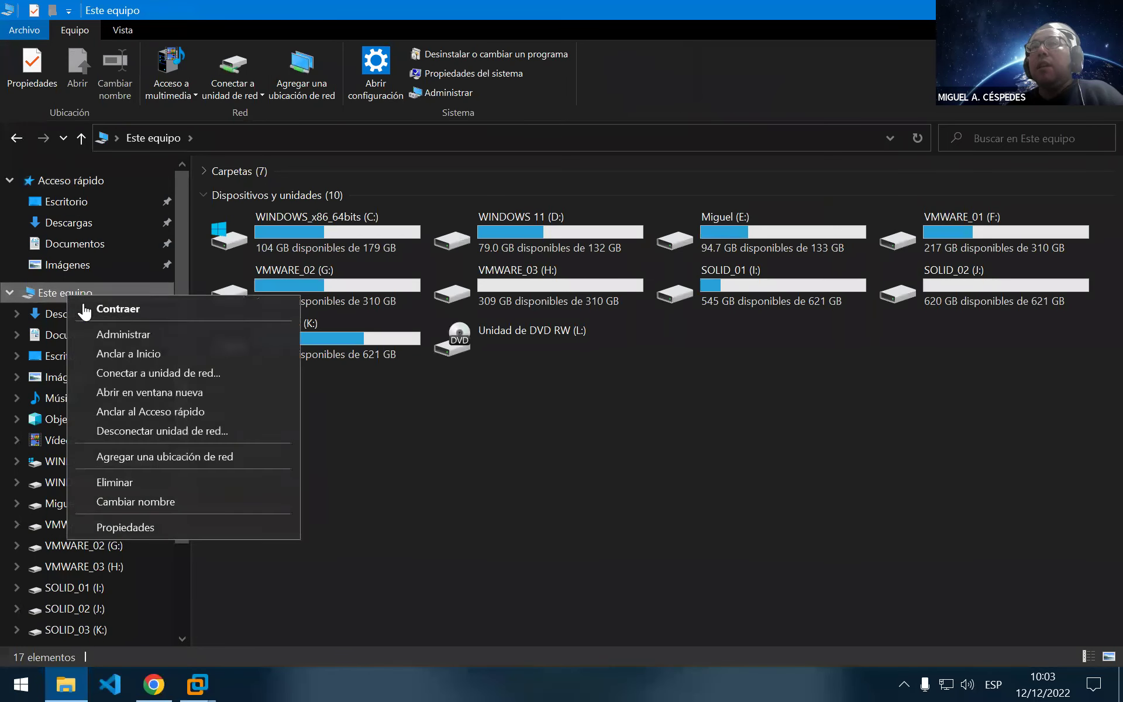
{"action": "left_click", "coordinate": [170, 338]}
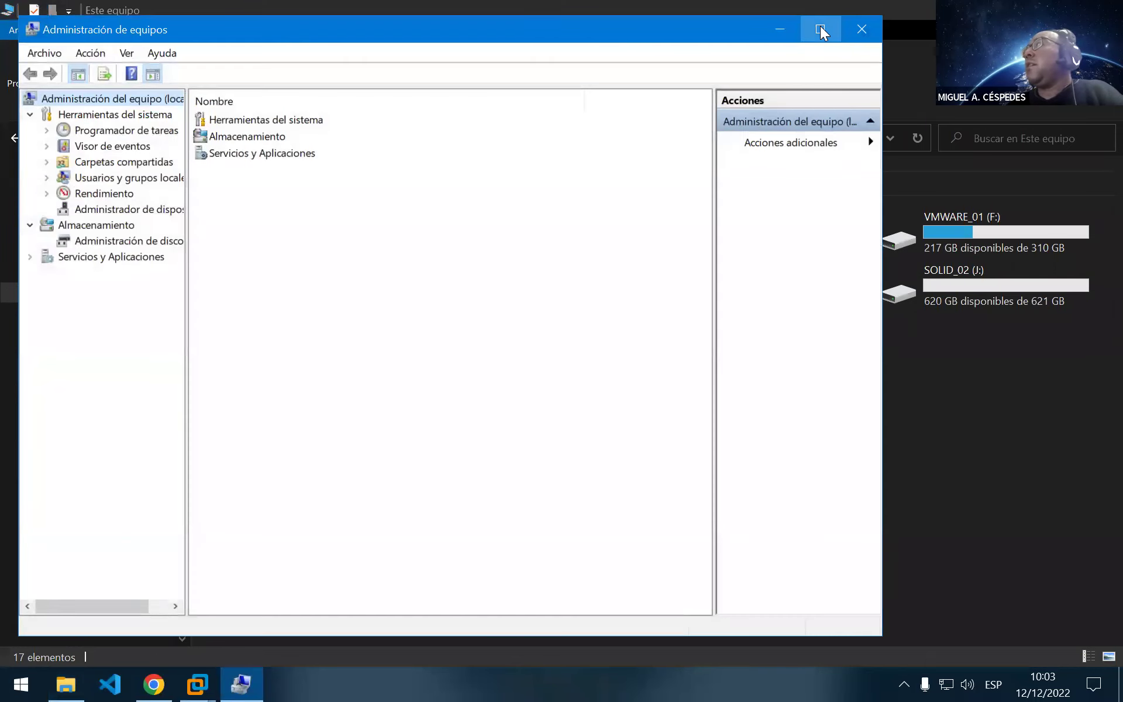
{"action": "left_click", "coordinate": [820, 26]}
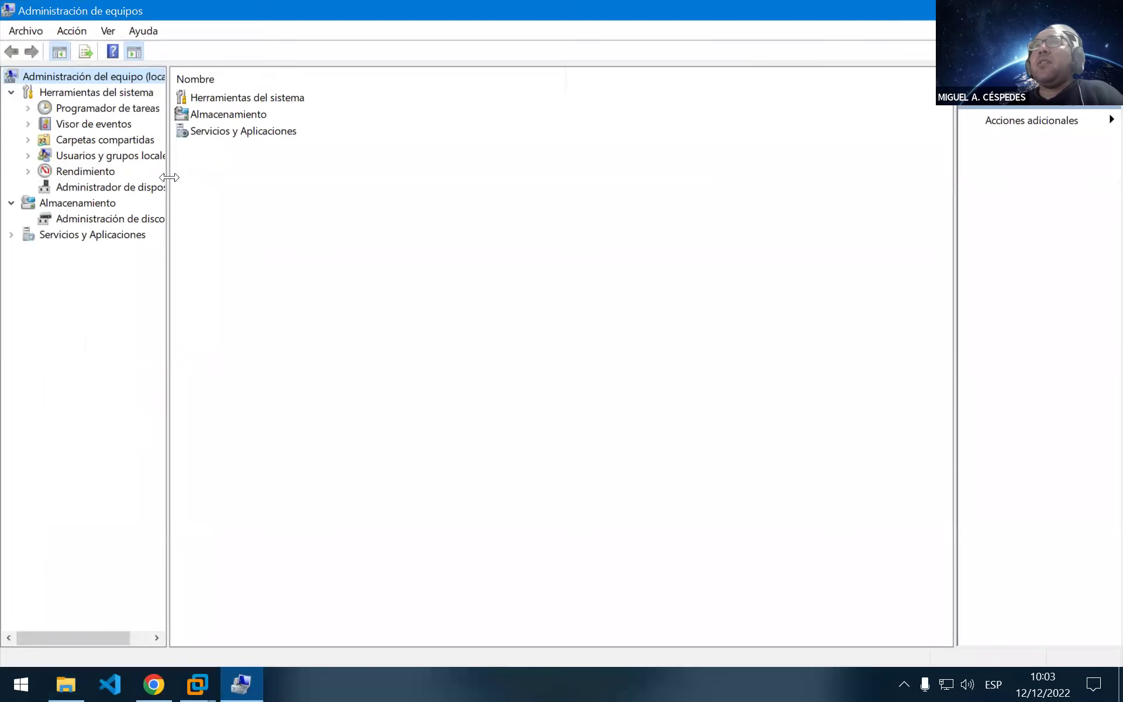
Step: Open Disk Management and check Disco 0's partition style in its Volúmenes properties
{"action": "left_click_drag", "start_coordinate": [167, 176], "coordinate": [204, 176]}
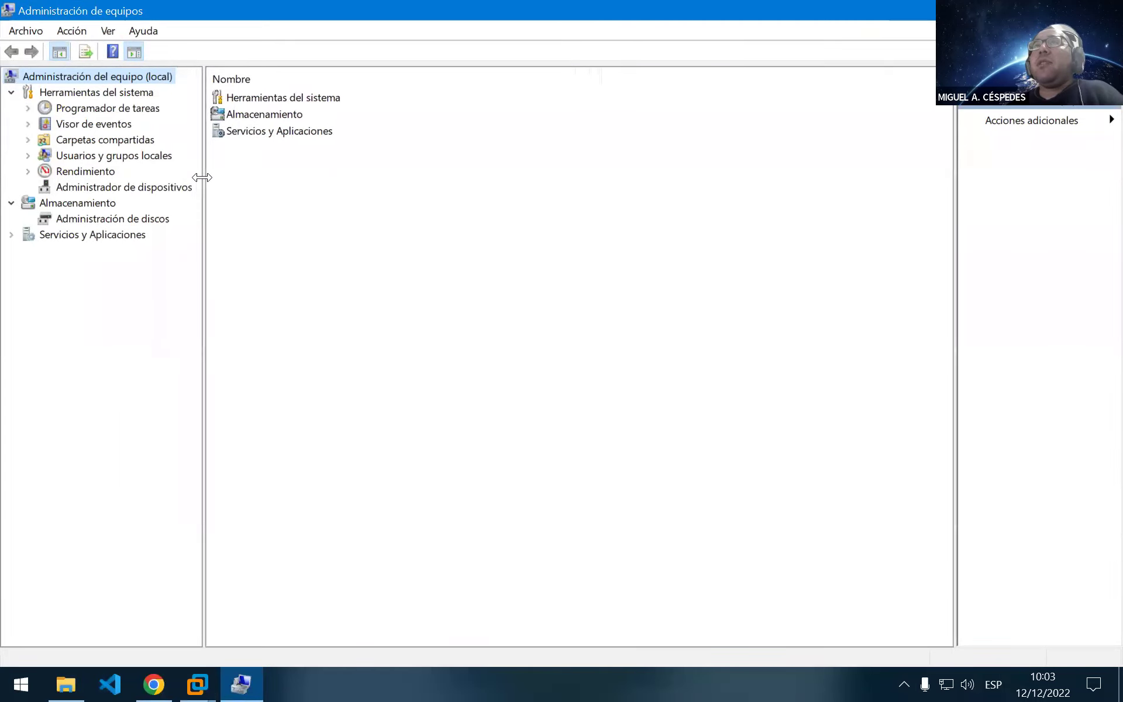
{"action": "left_click", "coordinate": [141, 220]}
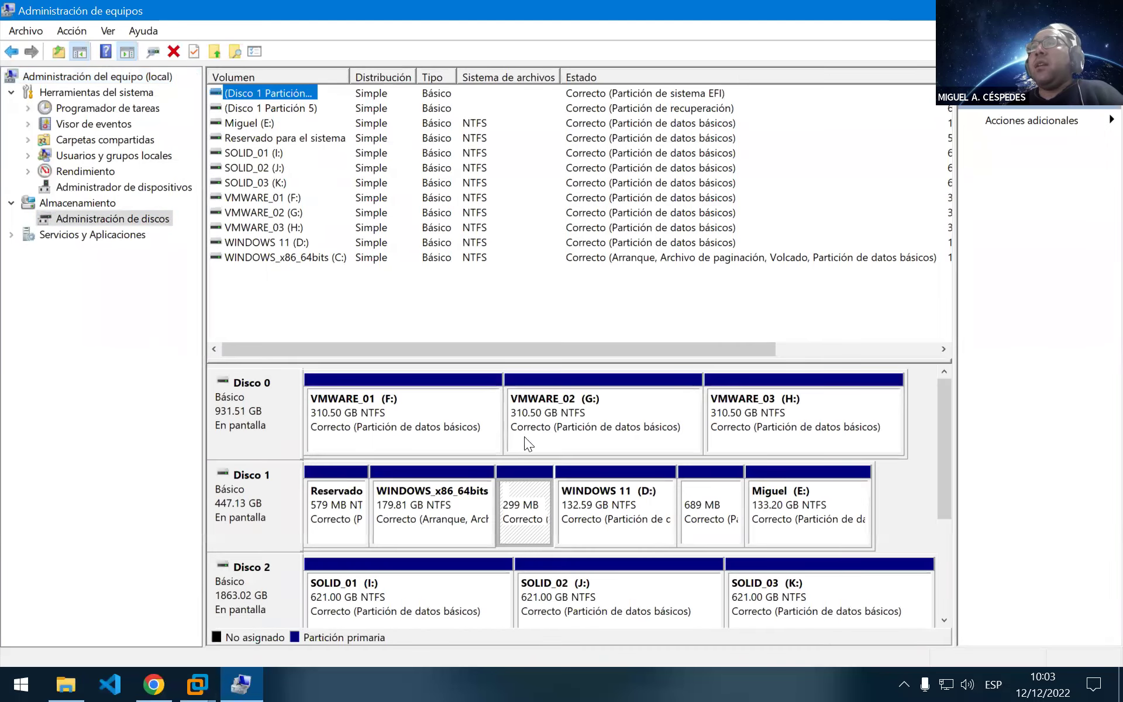
{"action": "right_click", "coordinate": [244, 414]}
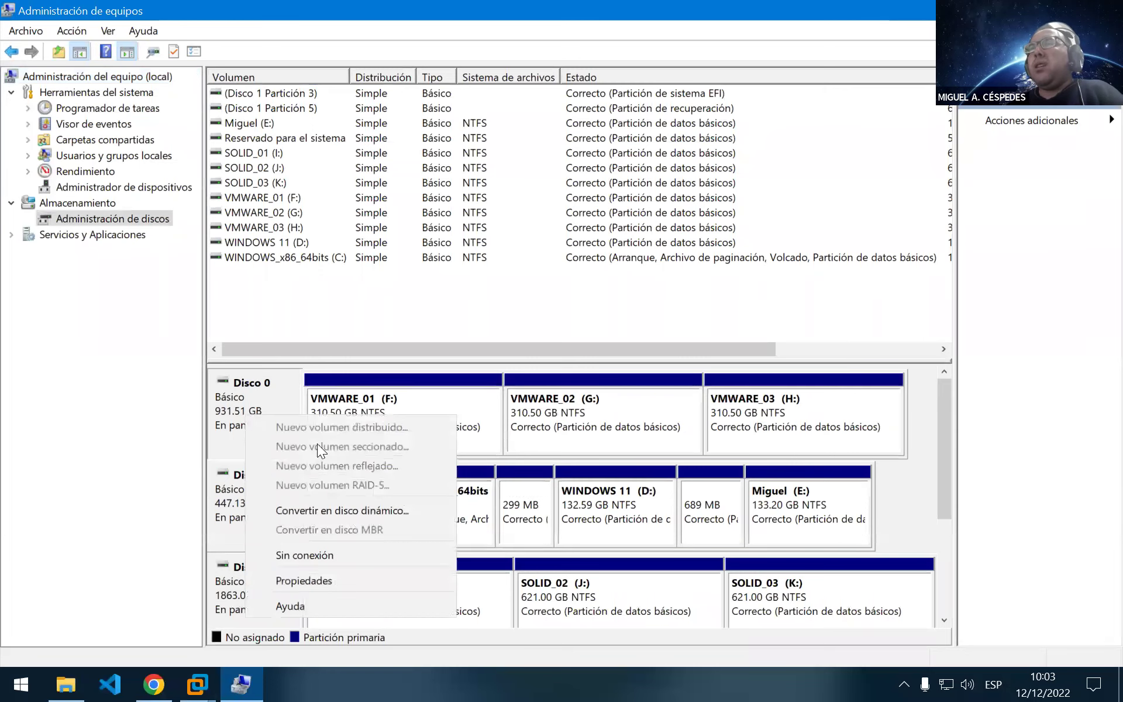
{"action": "left_click", "coordinate": [335, 581]}
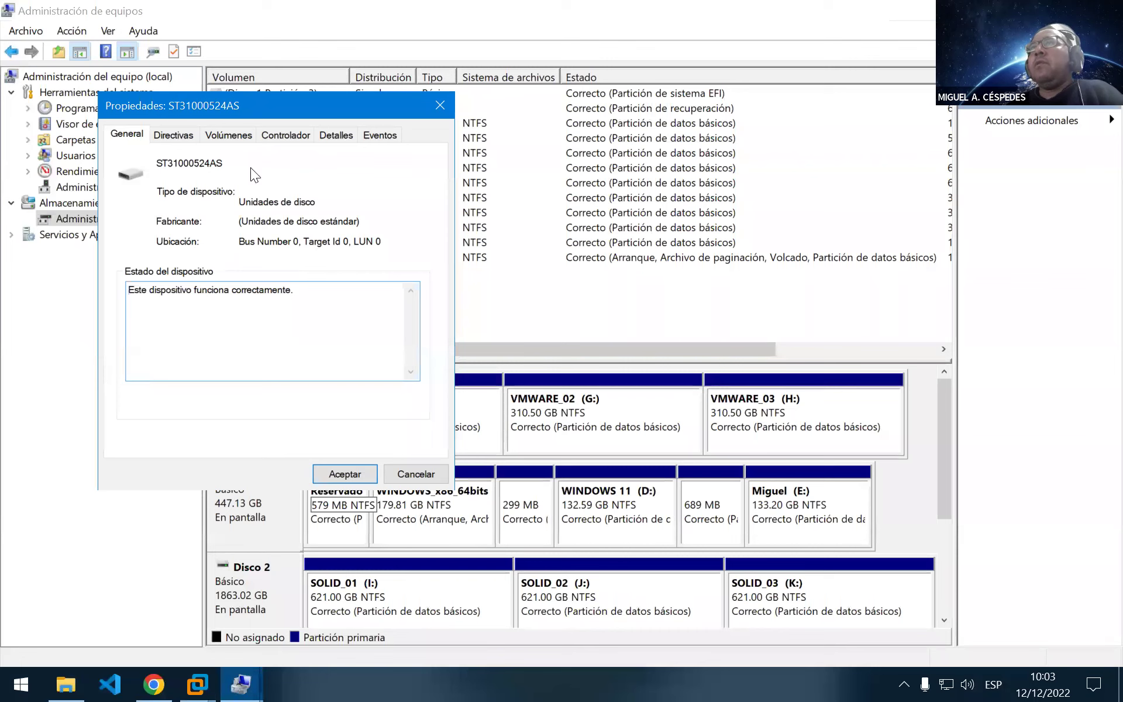
{"action": "left_click", "coordinate": [218, 136]}
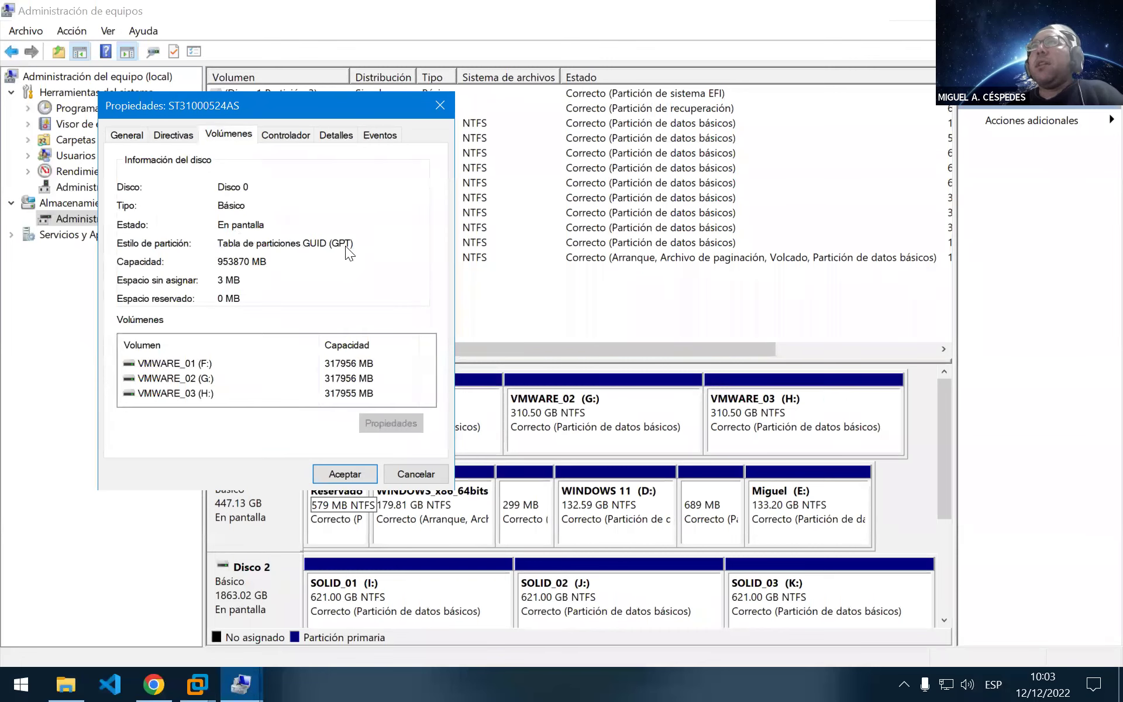
{"action": "left_click", "coordinate": [440, 107]}
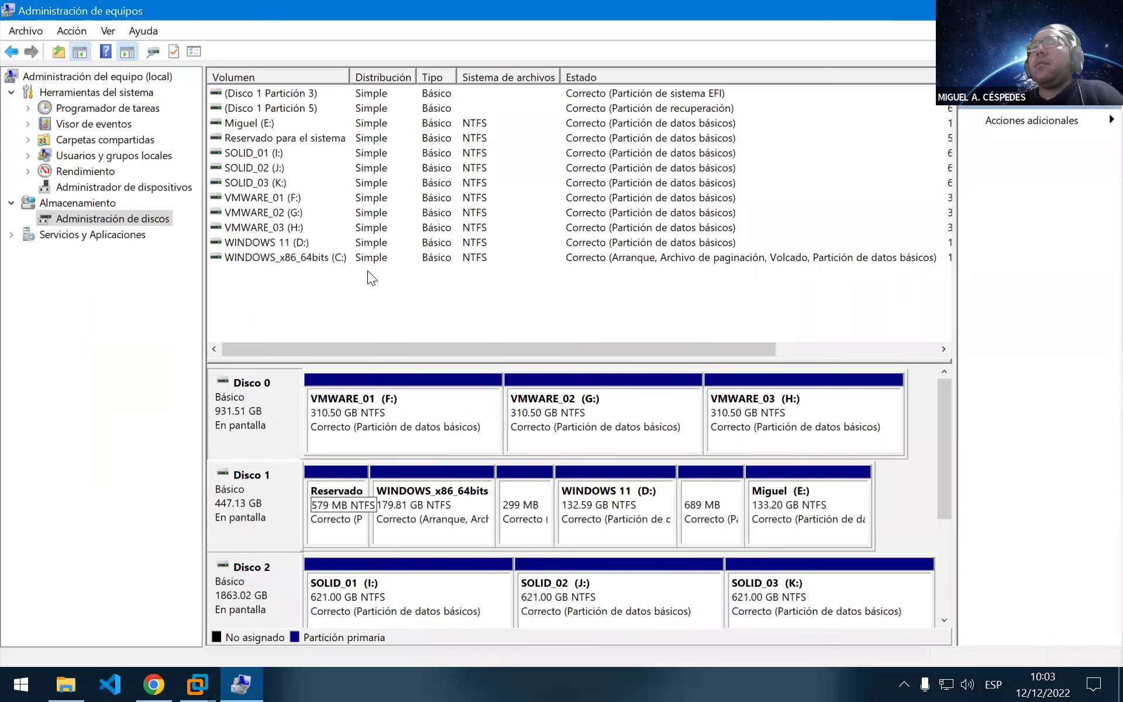
Step: Check that external Disco 2 and Disco 1 use GPT, then close Computer Management
{"action": "right_click", "coordinate": [265, 580]}
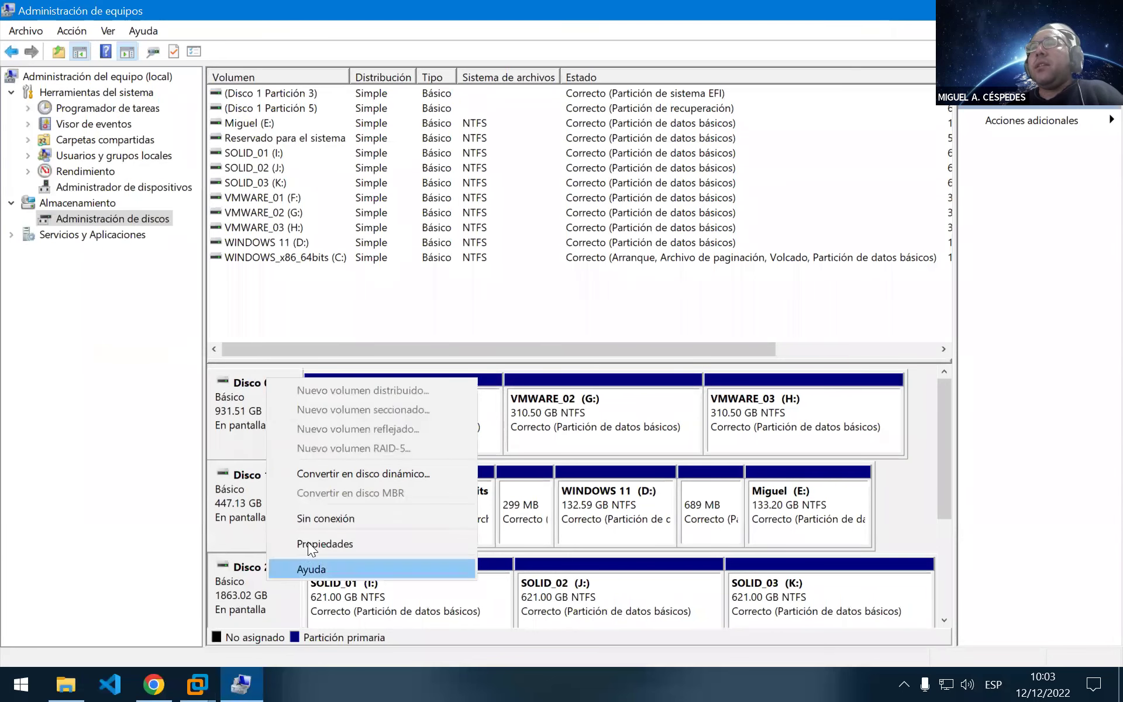
{"action": "left_click", "coordinate": [354, 544]}
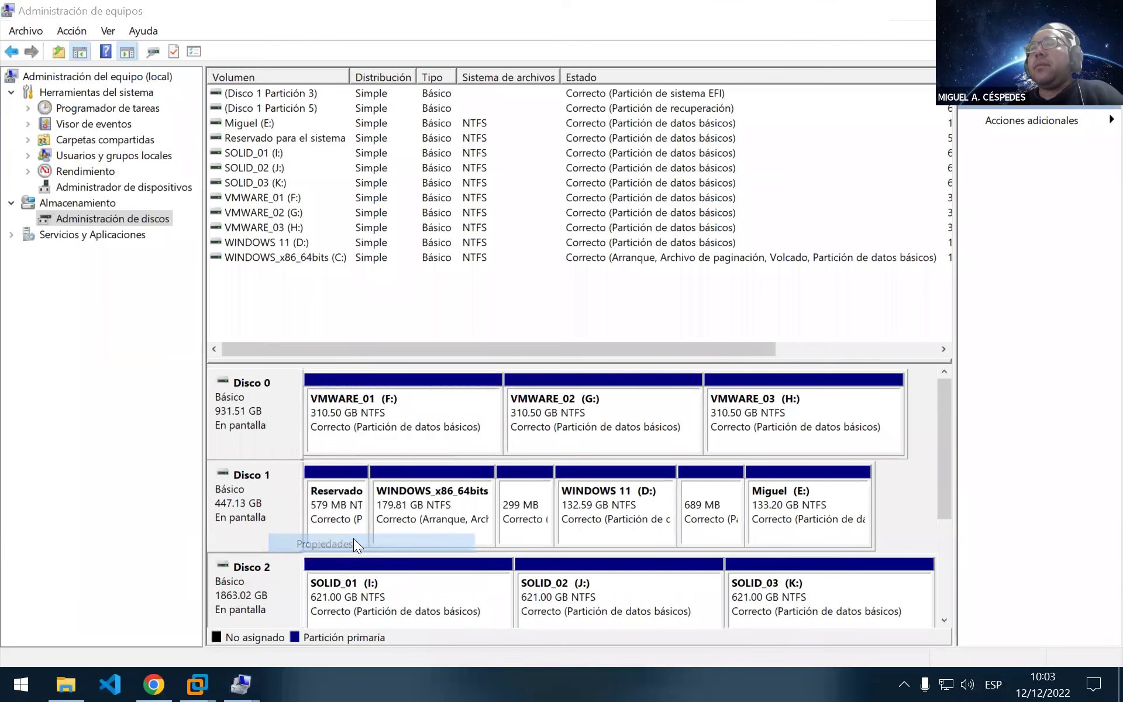
{"action": "left_click", "coordinate": [259, 159]}
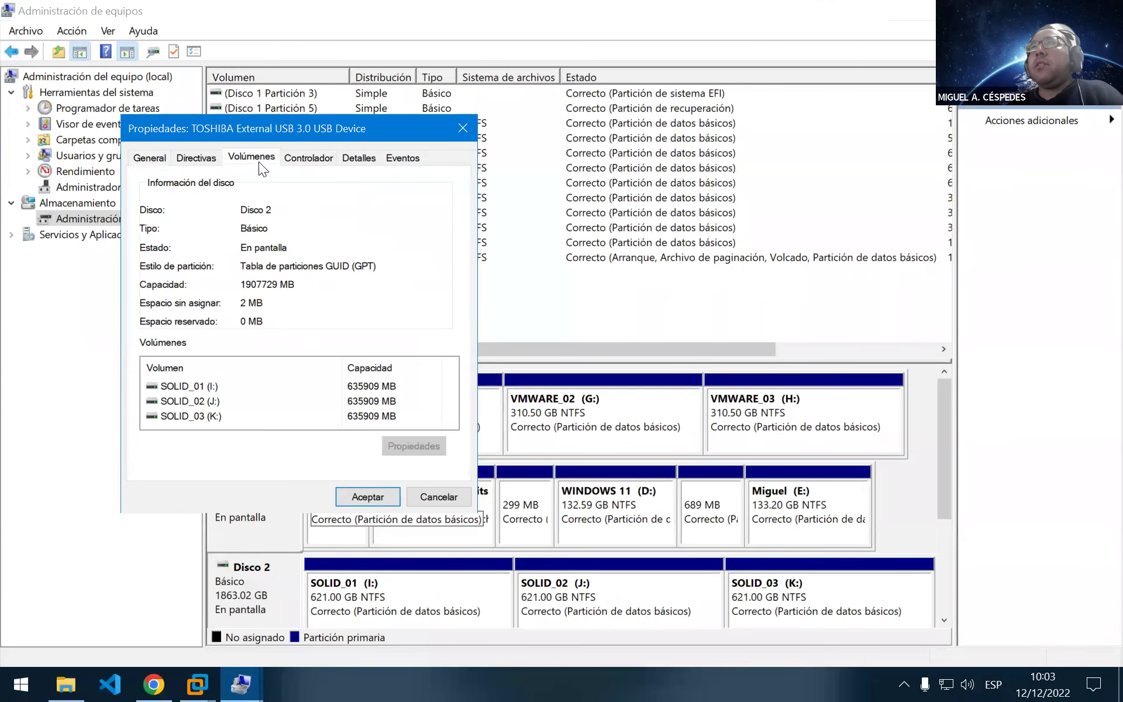
{"action": "left_click", "coordinate": [460, 128]}
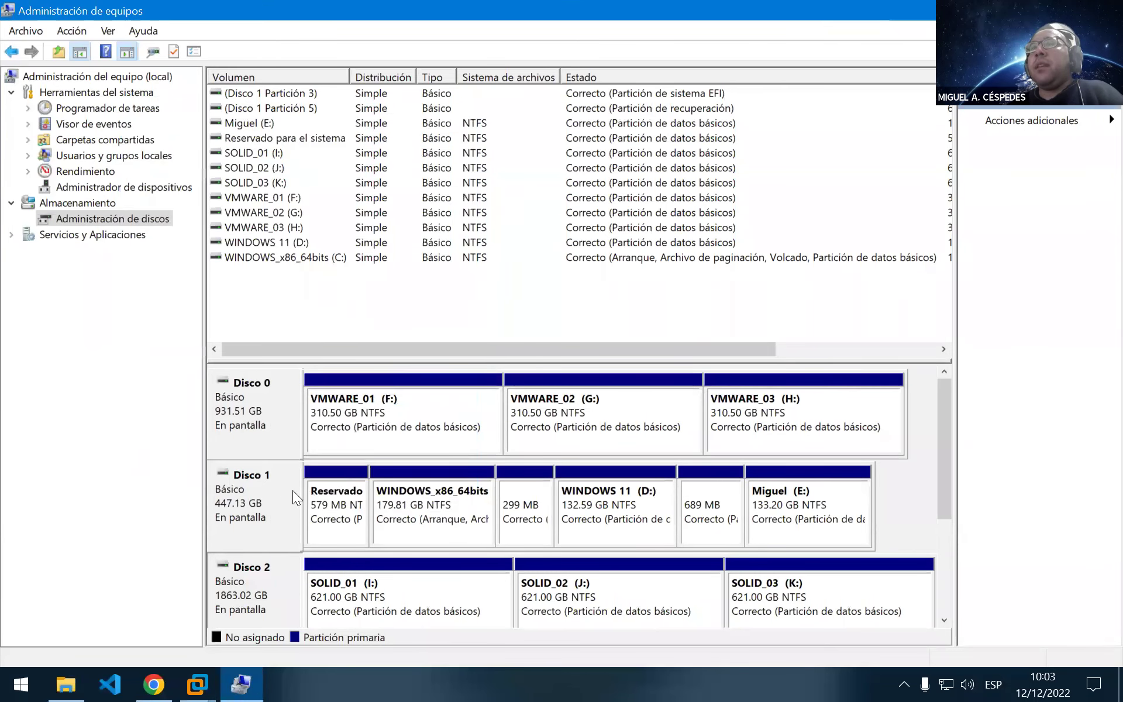
{"action": "right_click", "coordinate": [272, 489]}
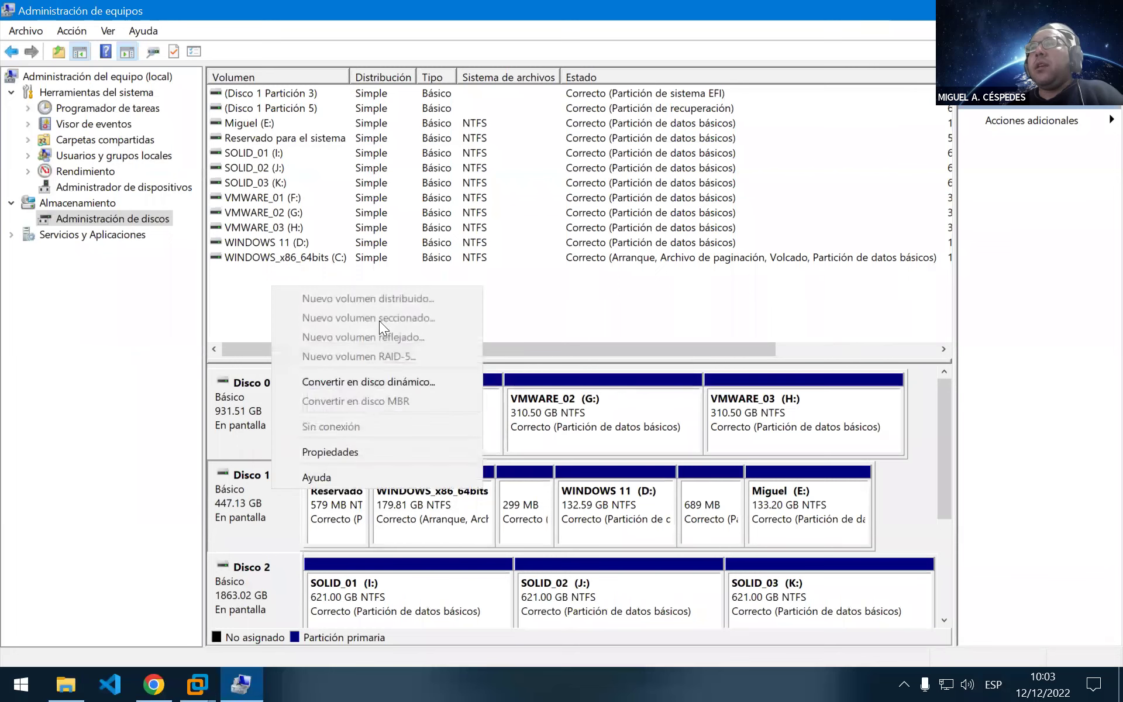
{"action": "left_click", "coordinate": [361, 456]}
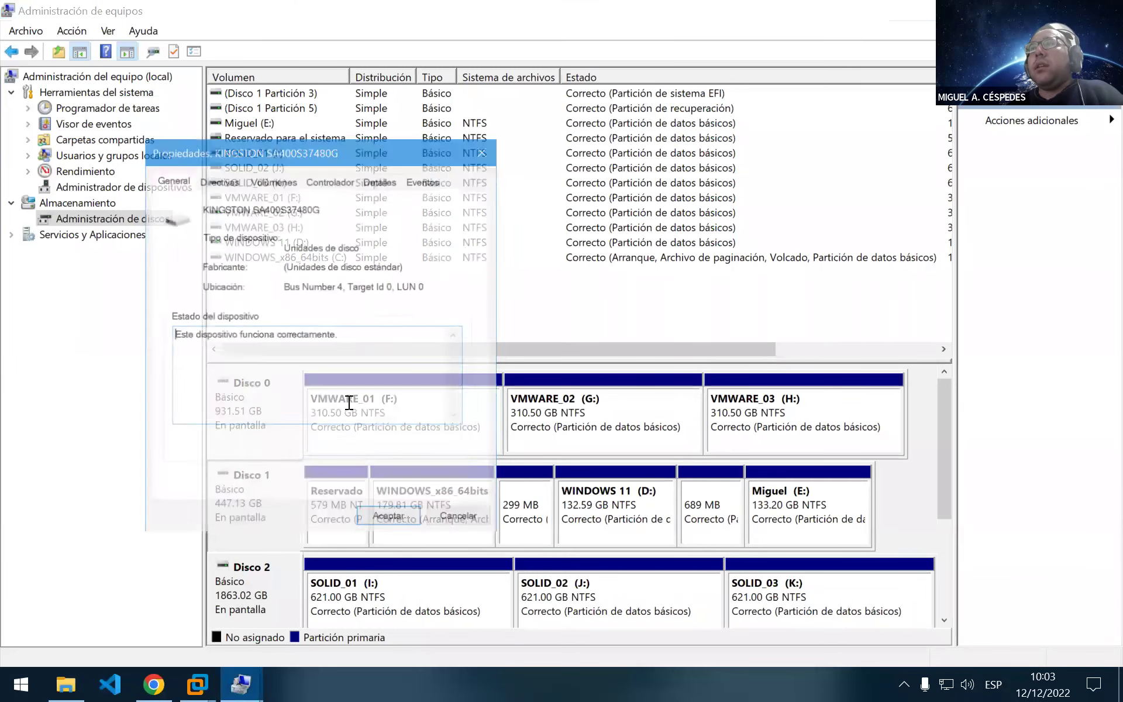
{"action": "left_click", "coordinate": [285, 179]}
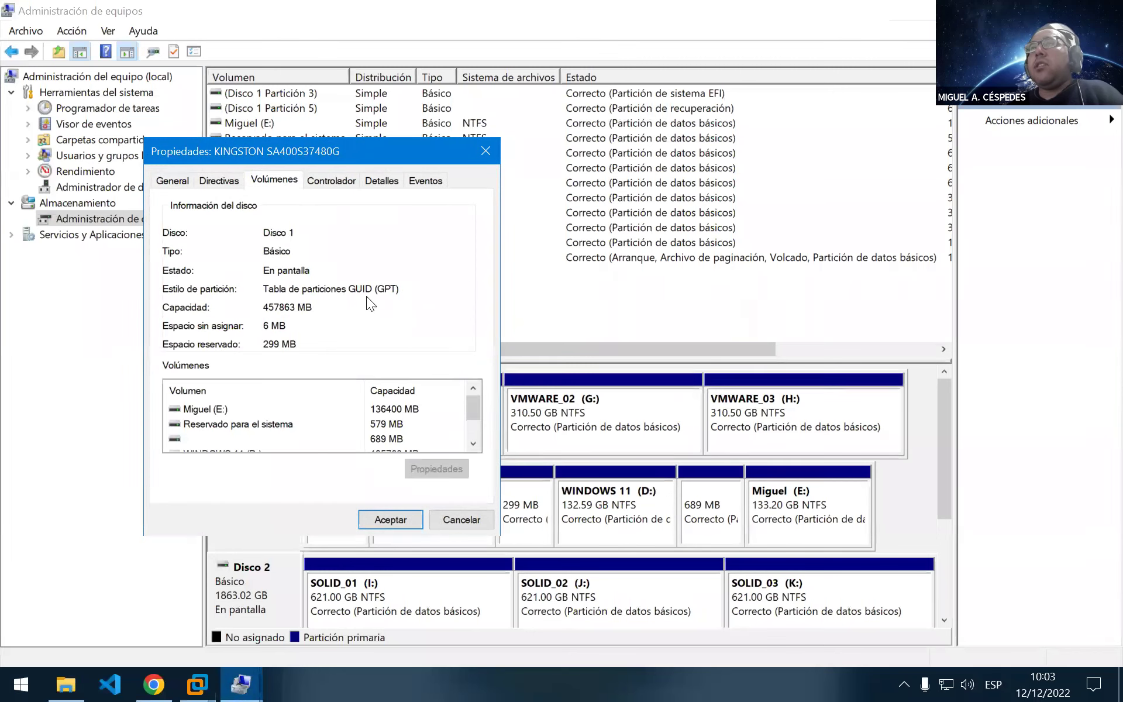
{"action": "left_click", "coordinate": [483, 150]}
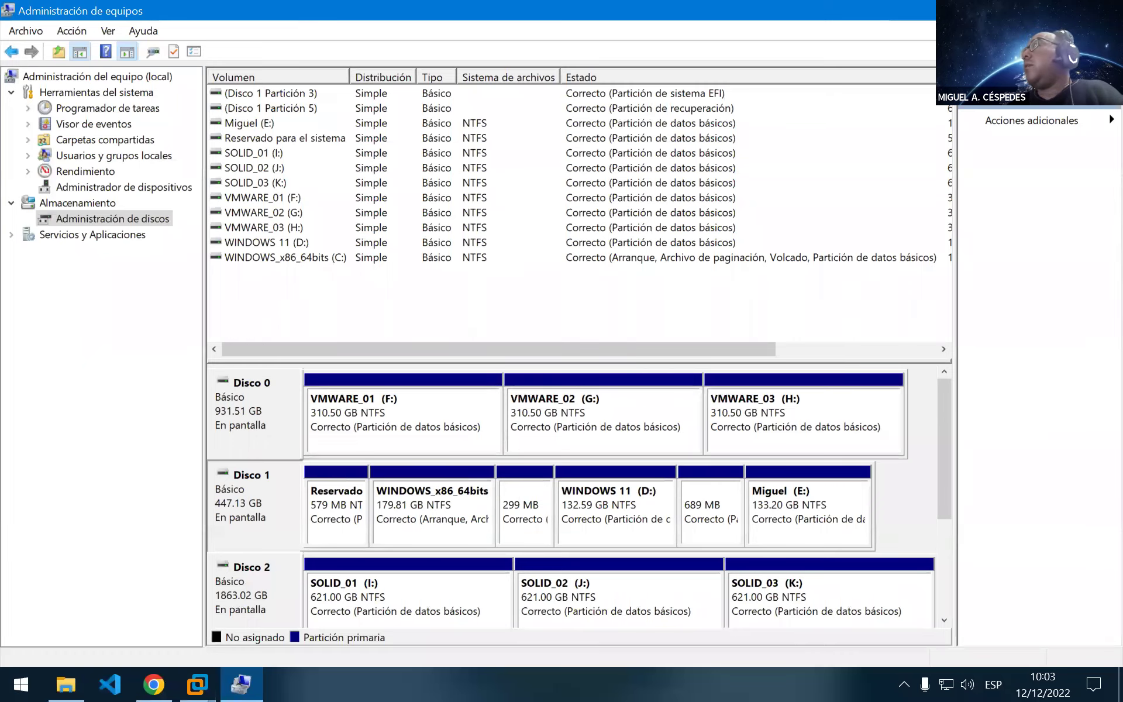
{"action": "key", "text": "alt+F4"}
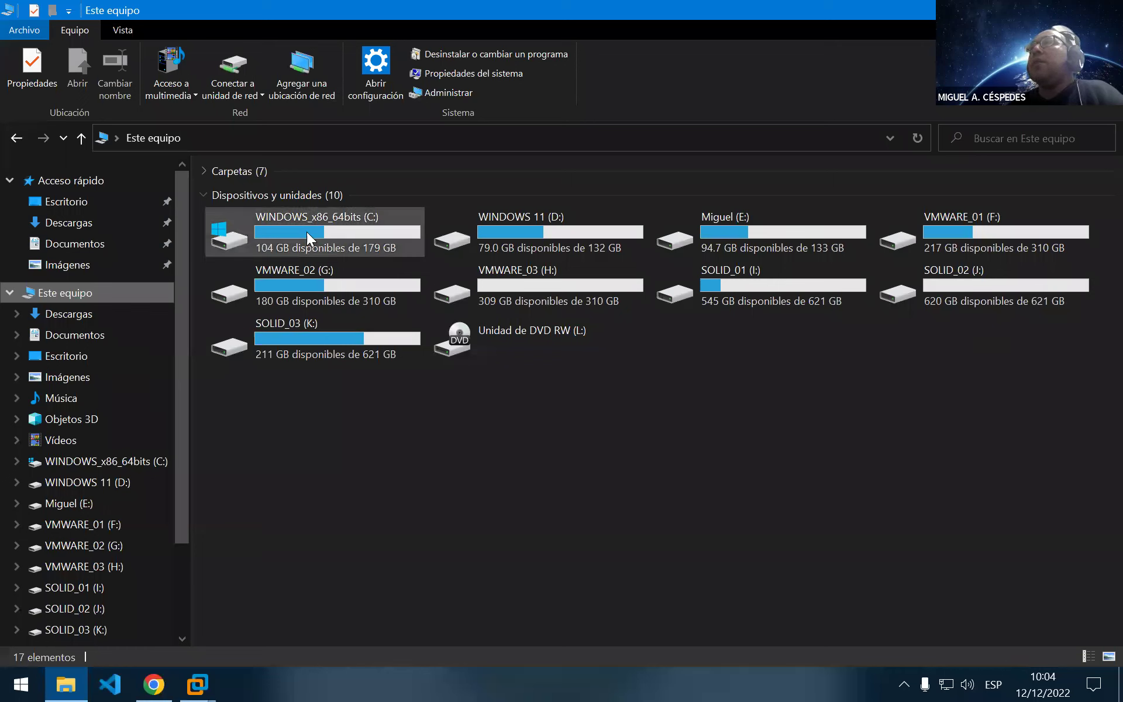
Step: Rename drive C: from WINDOWS_x86_64bits to WINDOWS_10, approving the administrator prompt
{"action": "right_click", "coordinate": [333, 220]}
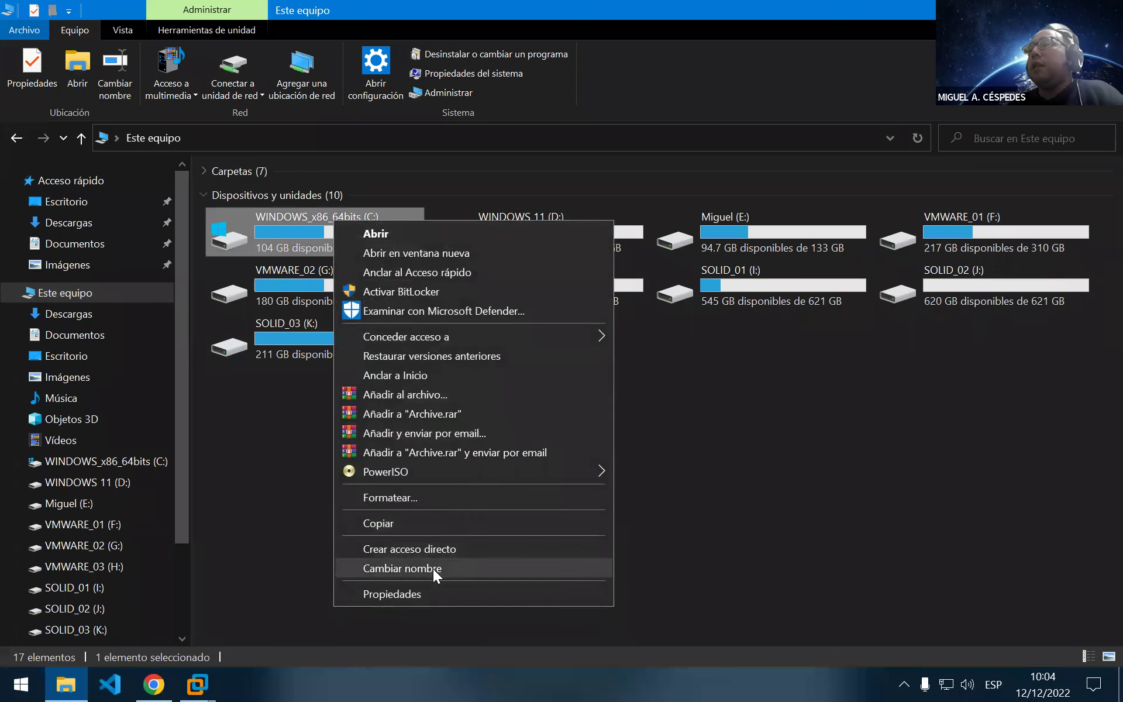
{"action": "left_click", "coordinate": [432, 568]}
{"action": "left_click_drag", "start_coordinate": [379, 220], "coordinate": [319, 222]}
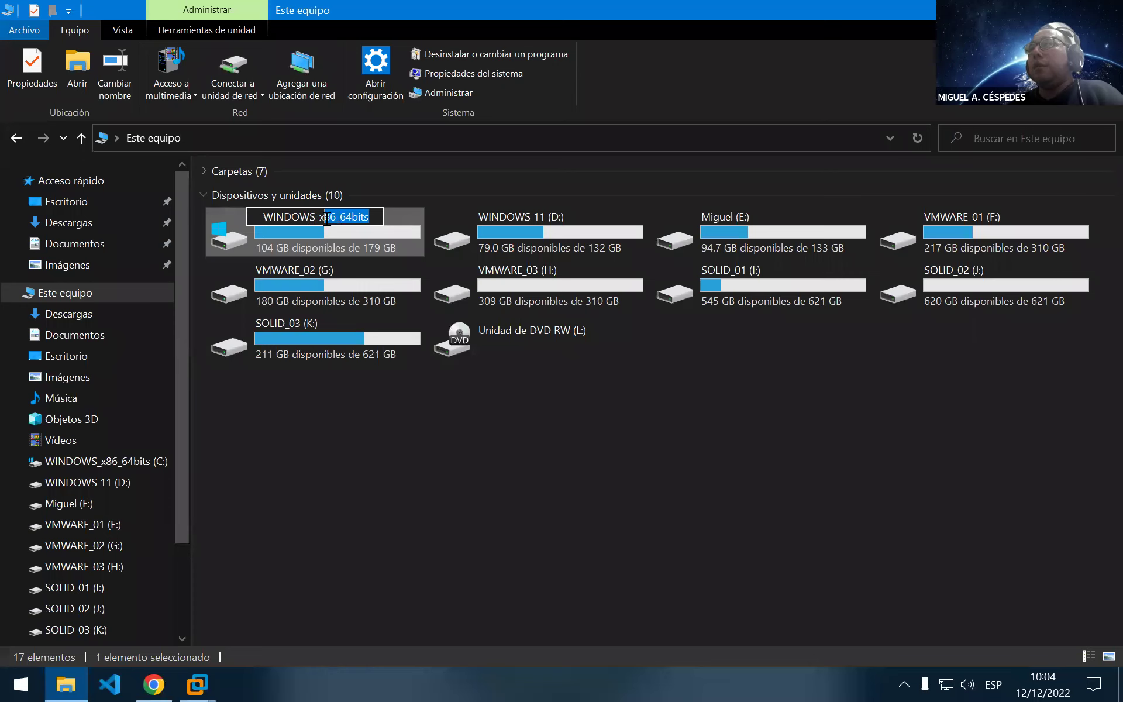
{"action": "key", "text": "BackSpace"}
{"action": "key", "text": "BackSpace"}
{"action": "type", "text": "10"}
{"action": "key", "text": "Return"}
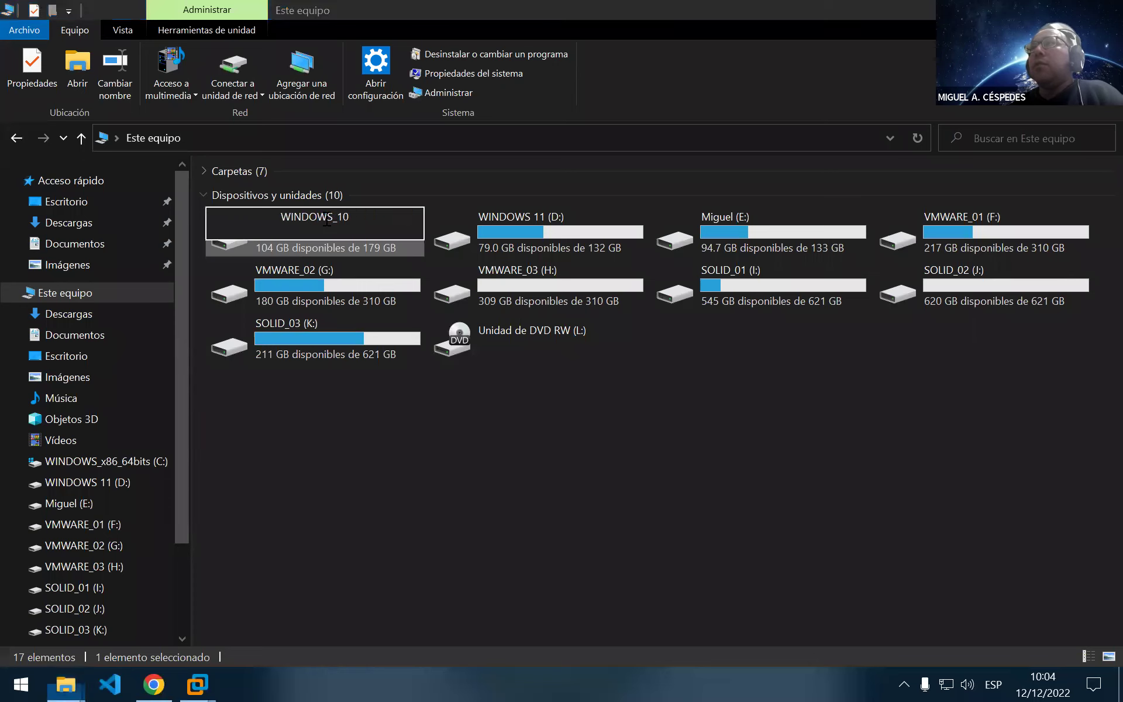
{"action": "key", "text": "Return"}
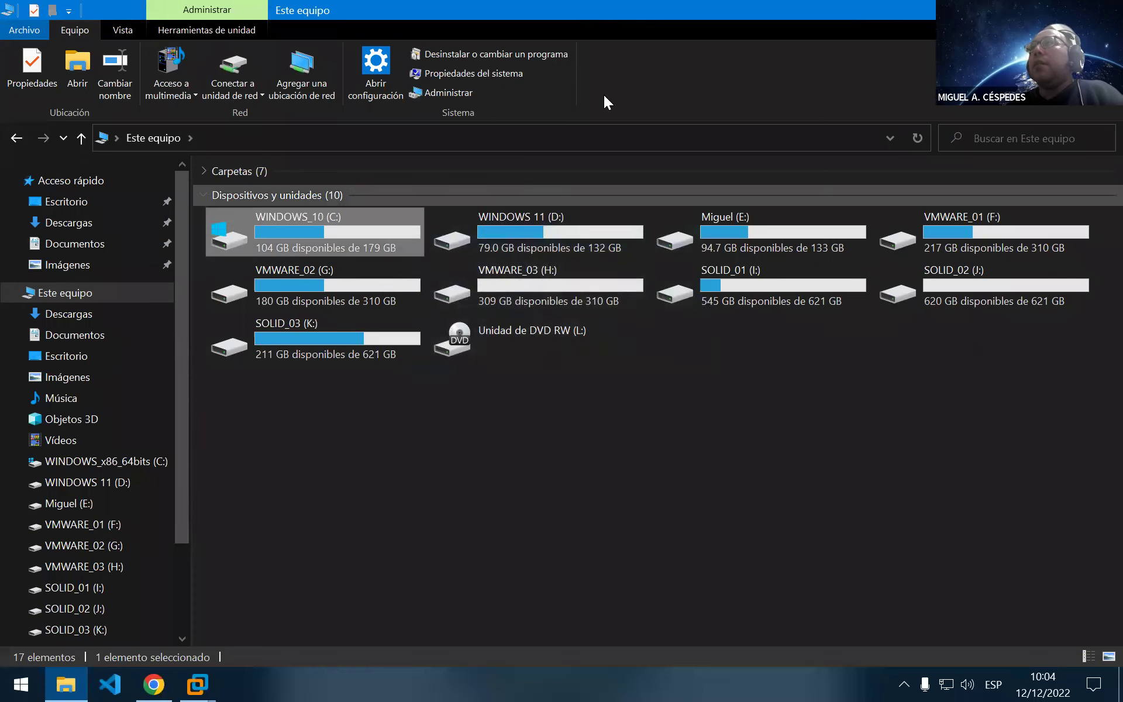
{"action": "key", "text": "alt+Tab"}
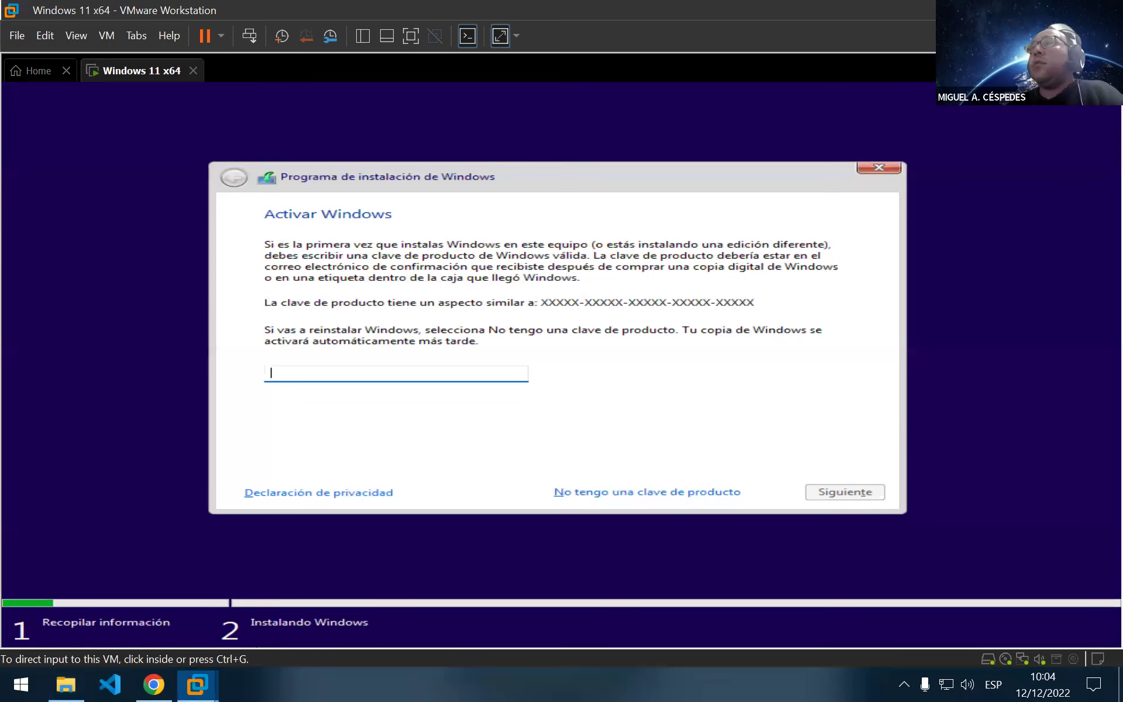
Step: Open a Command Prompt (X:\sources>) over Windows setup's activation page with Shift+F10
{"action": "left_click", "coordinate": [401, 215]}
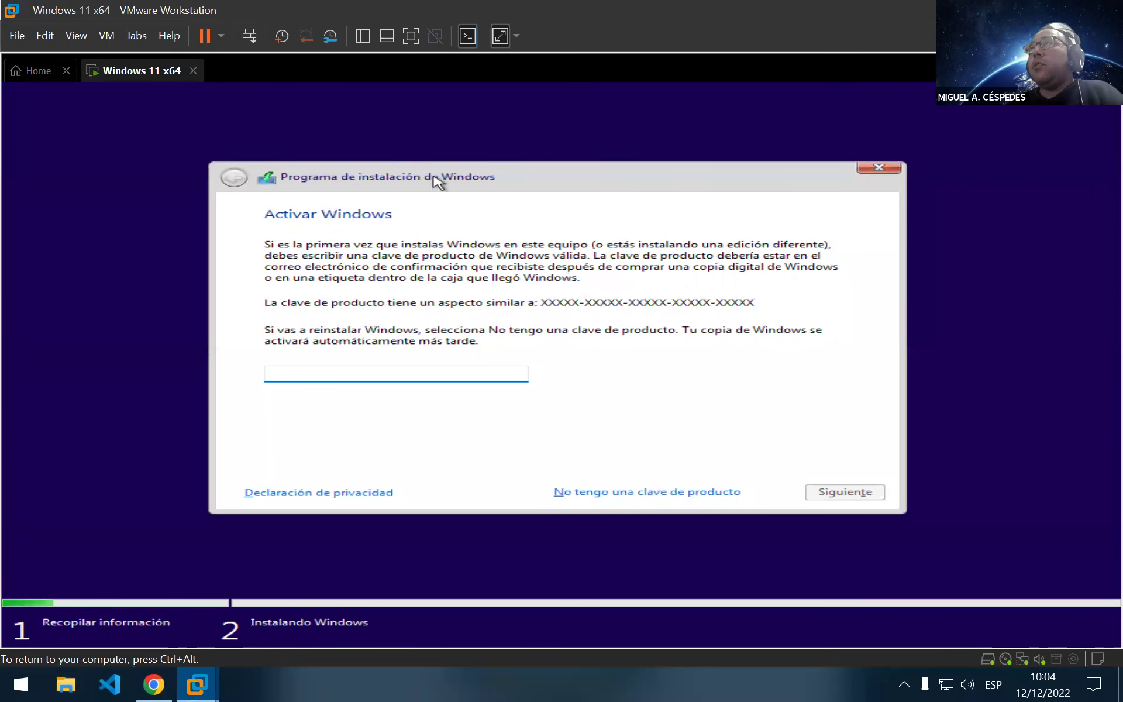
{"action": "key", "text": "ctrl+alt"}
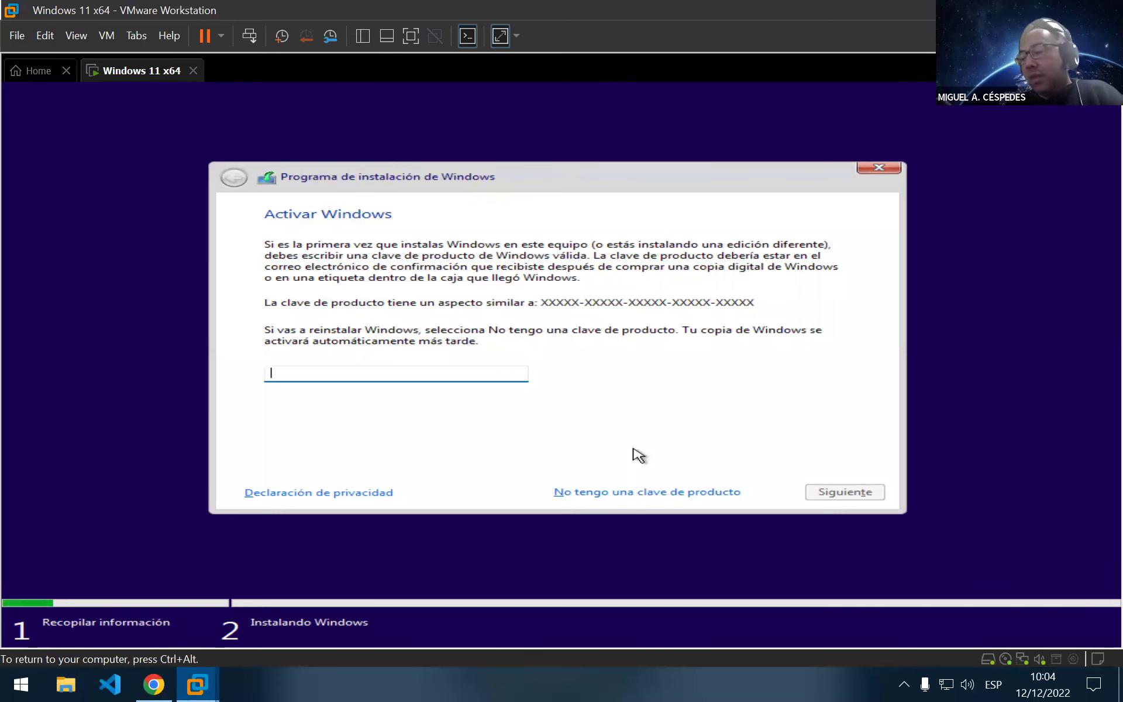
{"action": "key", "text": "shift+F10"}
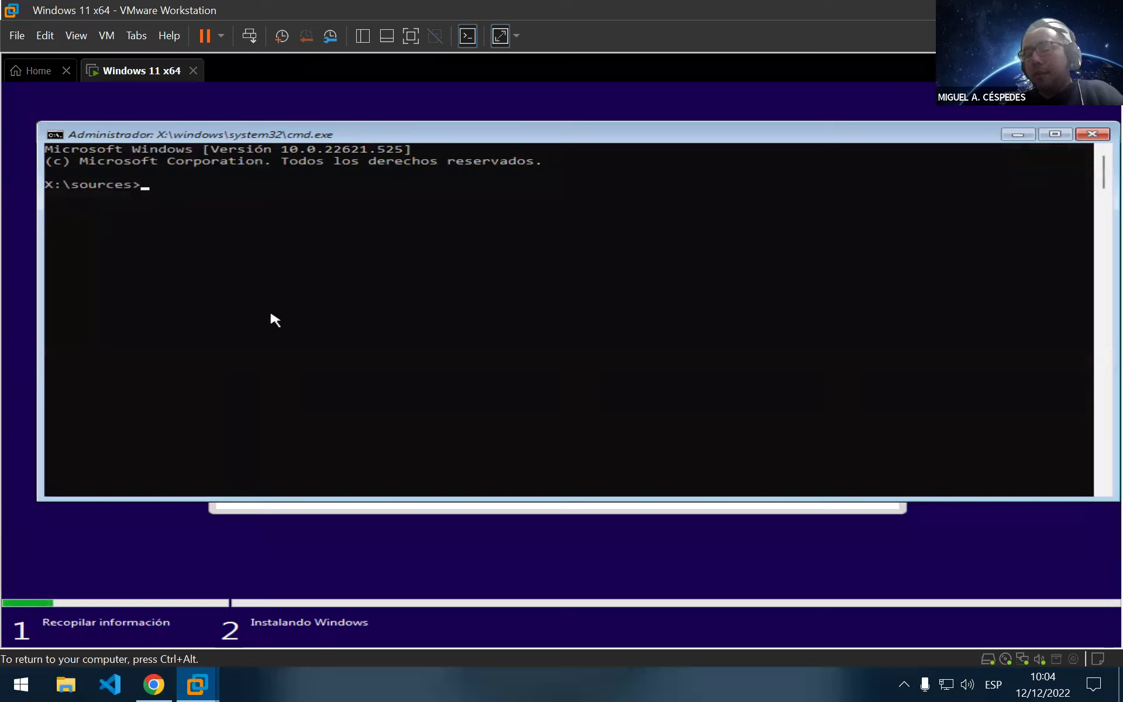
Step: Launch diskpart, list disks to find the 100 GB Disco 0, and enter 'select disk 0'
{"action": "type", "text": "dis"}
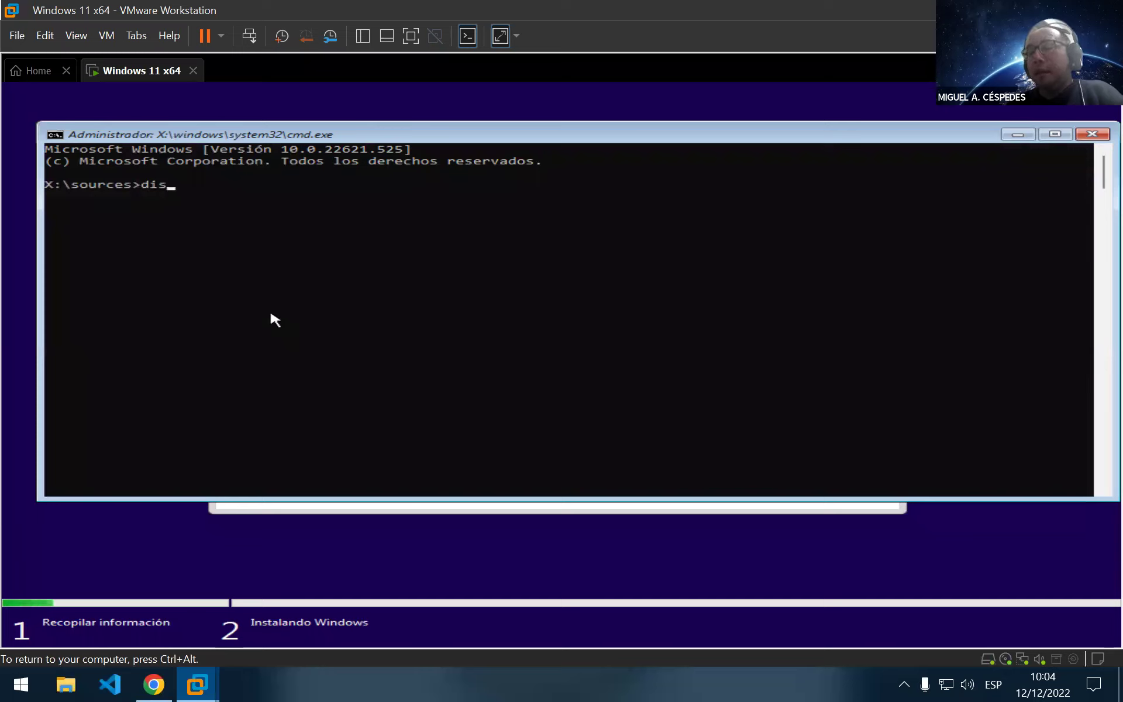
{"action": "type", "text": "kpart"}
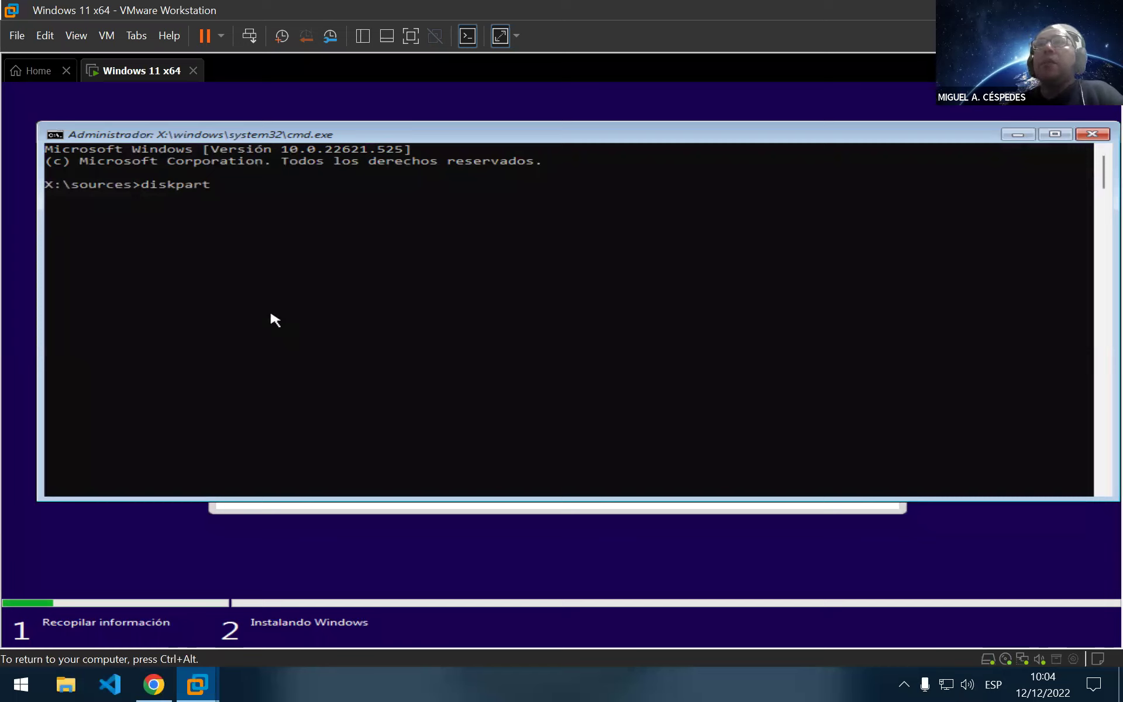
{"action": "key", "text": "Return"}
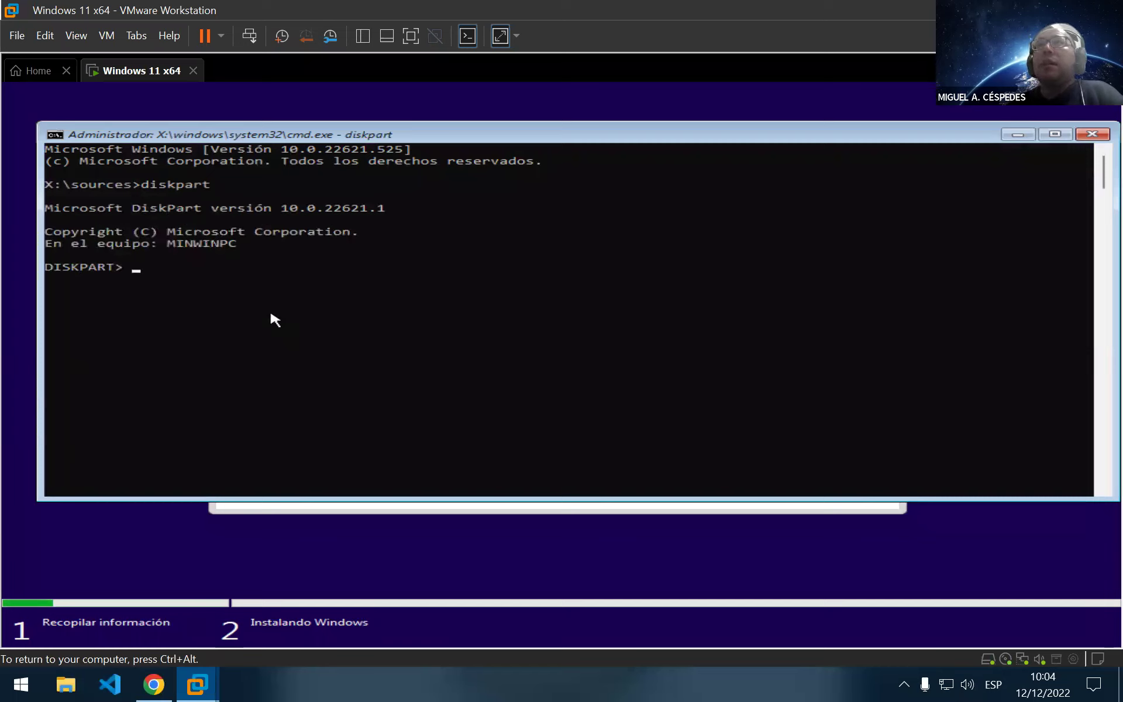
{"action": "type", "text": "list di"}
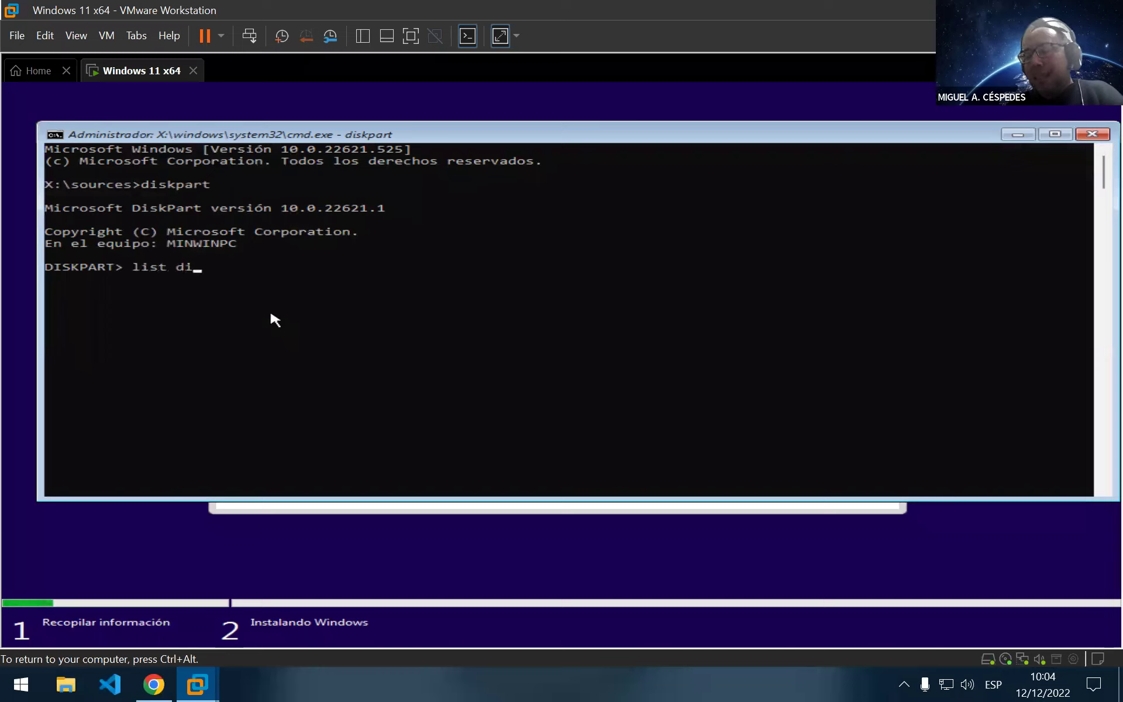
{"action": "type", "text": "sk"}
{"action": "key", "text": "Return"}
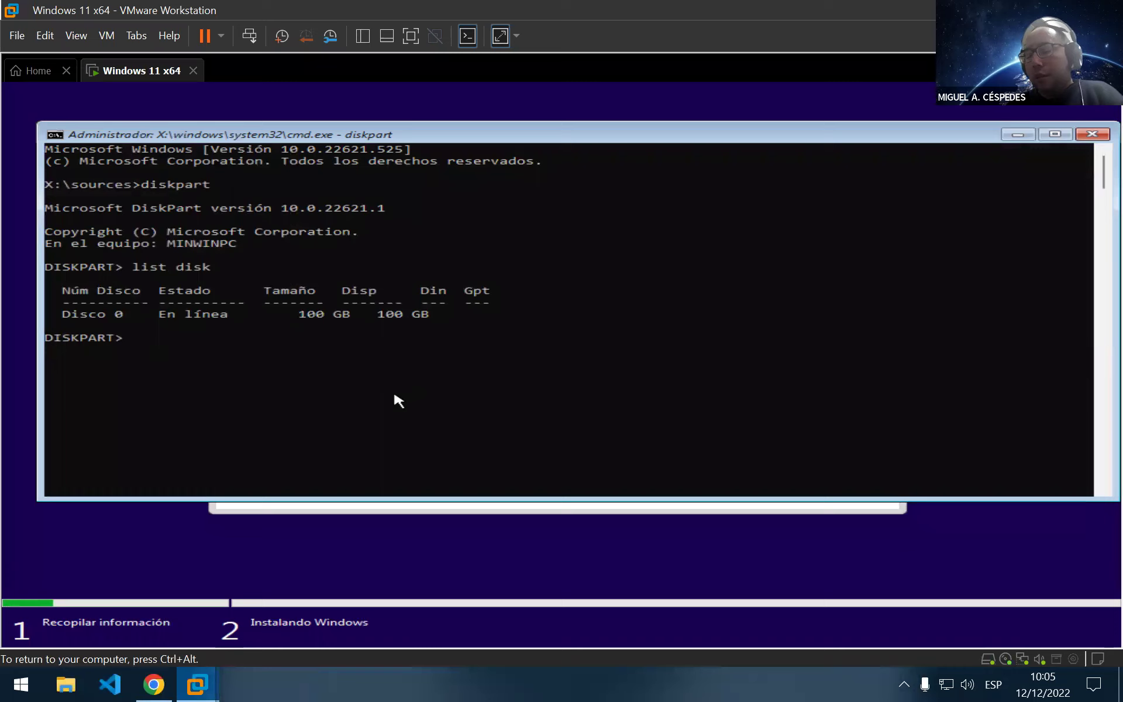
{"action": "type", "text": "lect disk"}
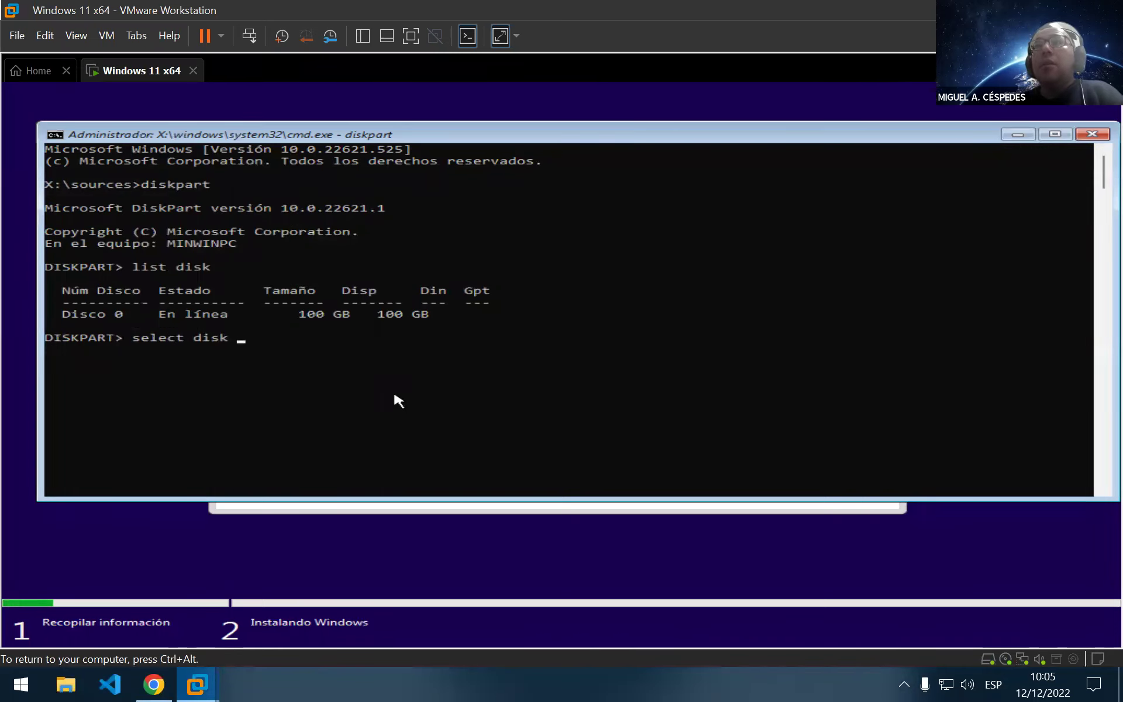
{"action": "key", "text": "Return"}
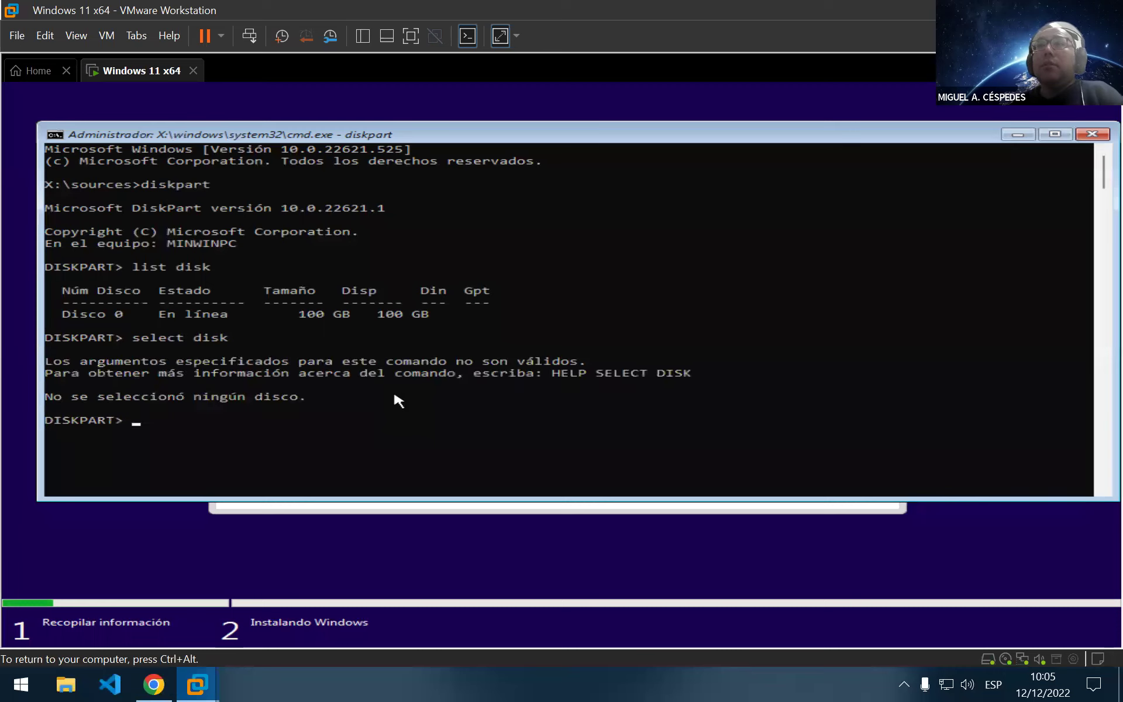
{"action": "type", "text": "s"}
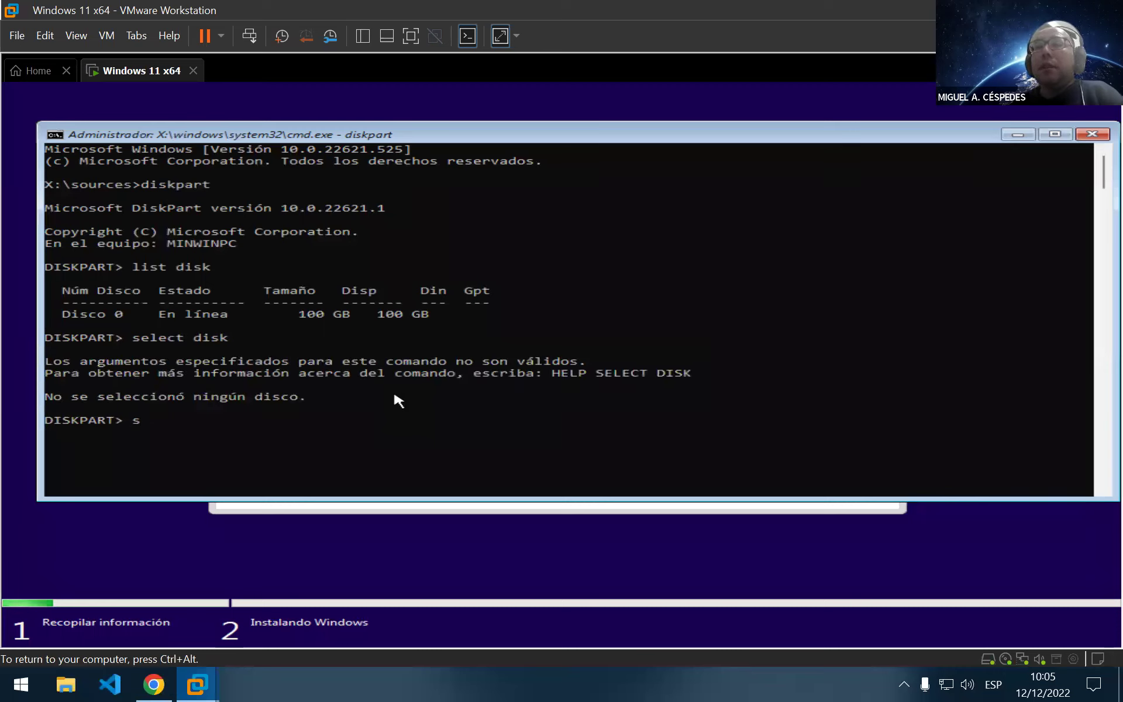
{"action": "type", "text": "elect disk "}
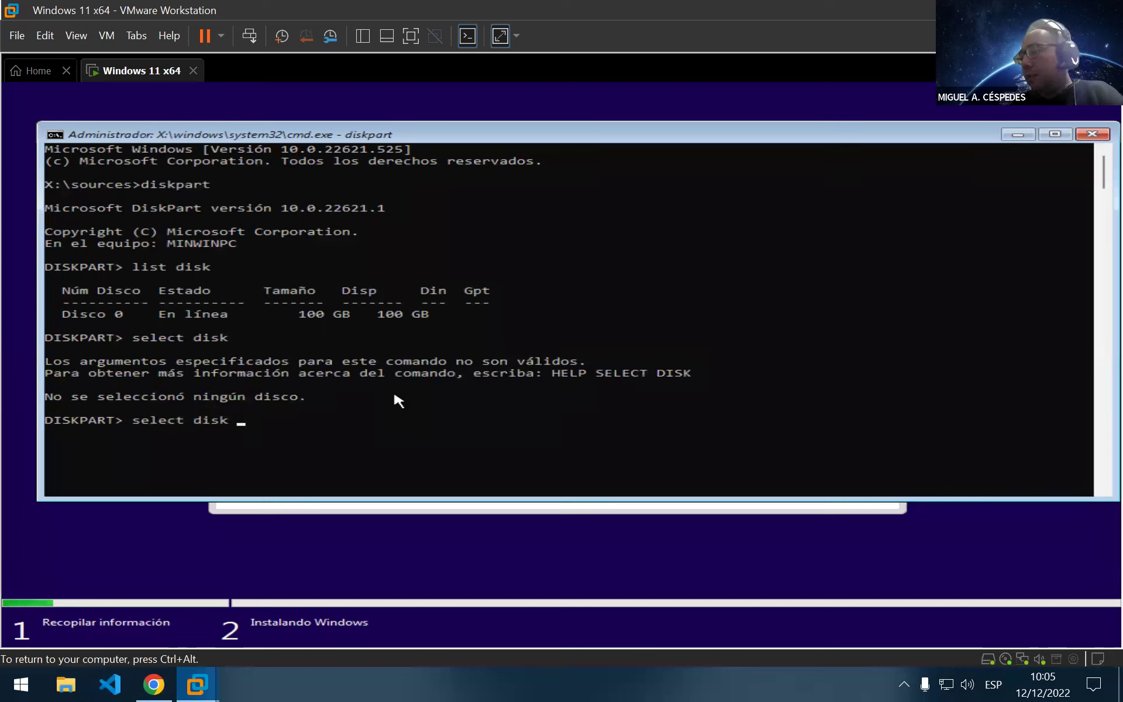
{"action": "type", "text": "0"}
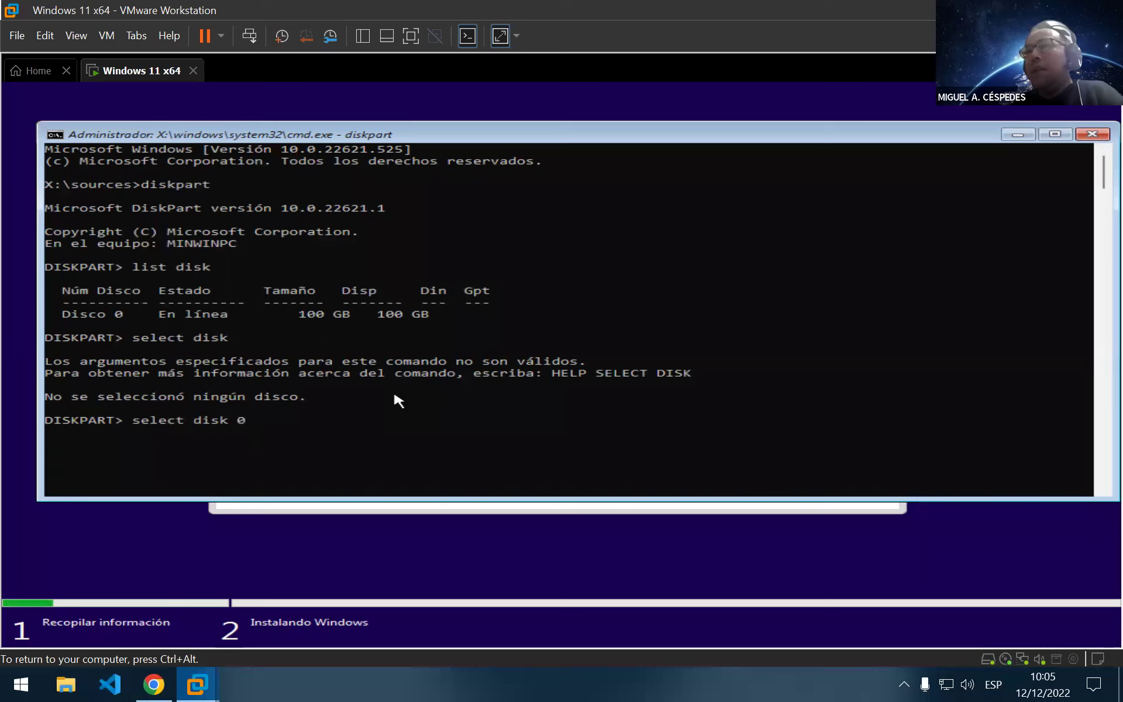
Step: Select Disco 0 and convert it to GPT with 'convert gpt'
{"action": "key", "text": "Return"}
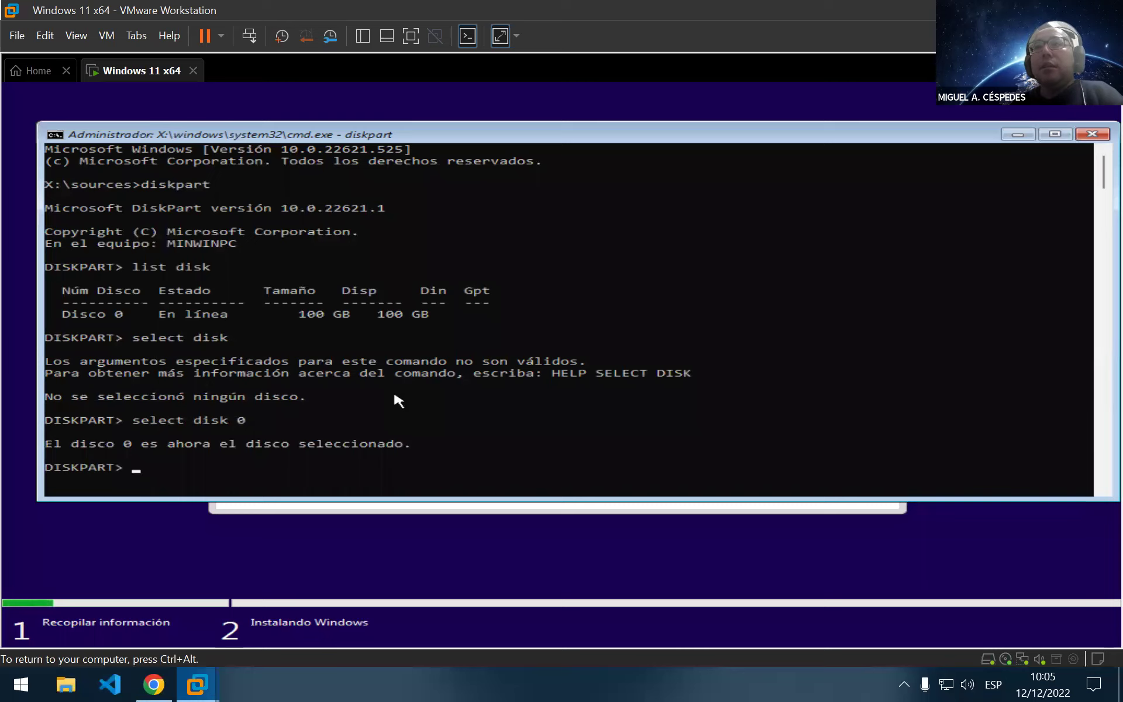
{"action": "type", "text": "convert disk"}
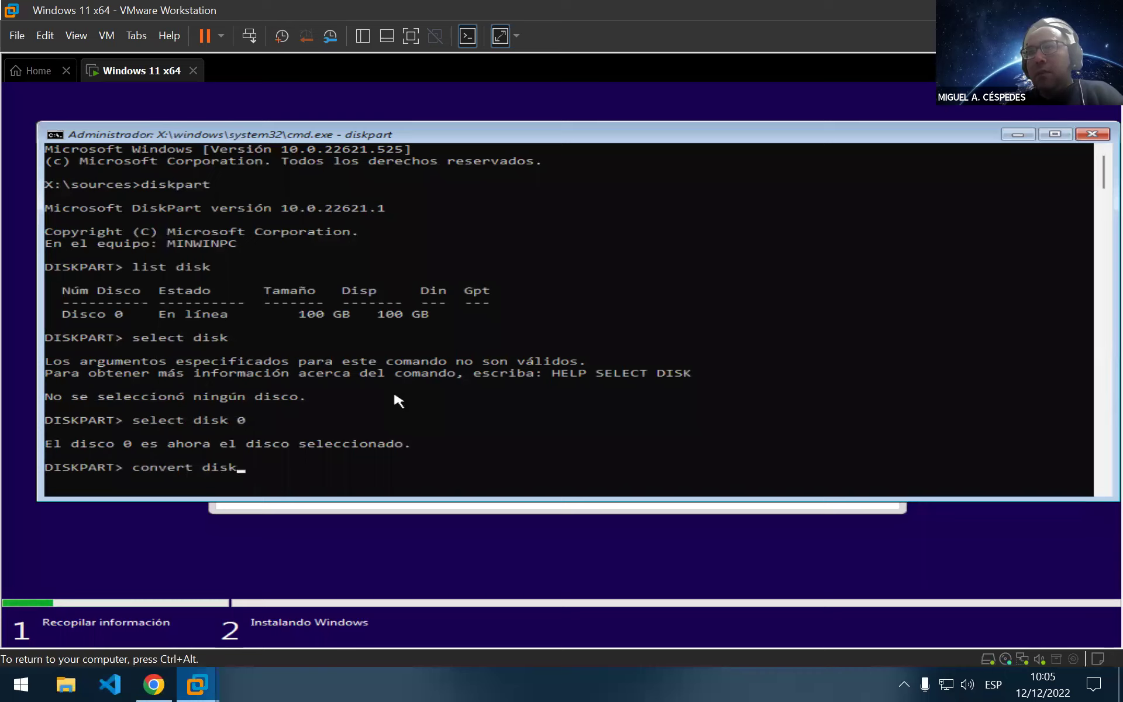
{"action": "key", "text": "BackSpace"}
{"action": "key", "text": "BackSpace"}
{"action": "key", "text": "BackSpace"}
{"action": "key", "text": "BackSpace"}
{"action": "type", "text": "gpt"}
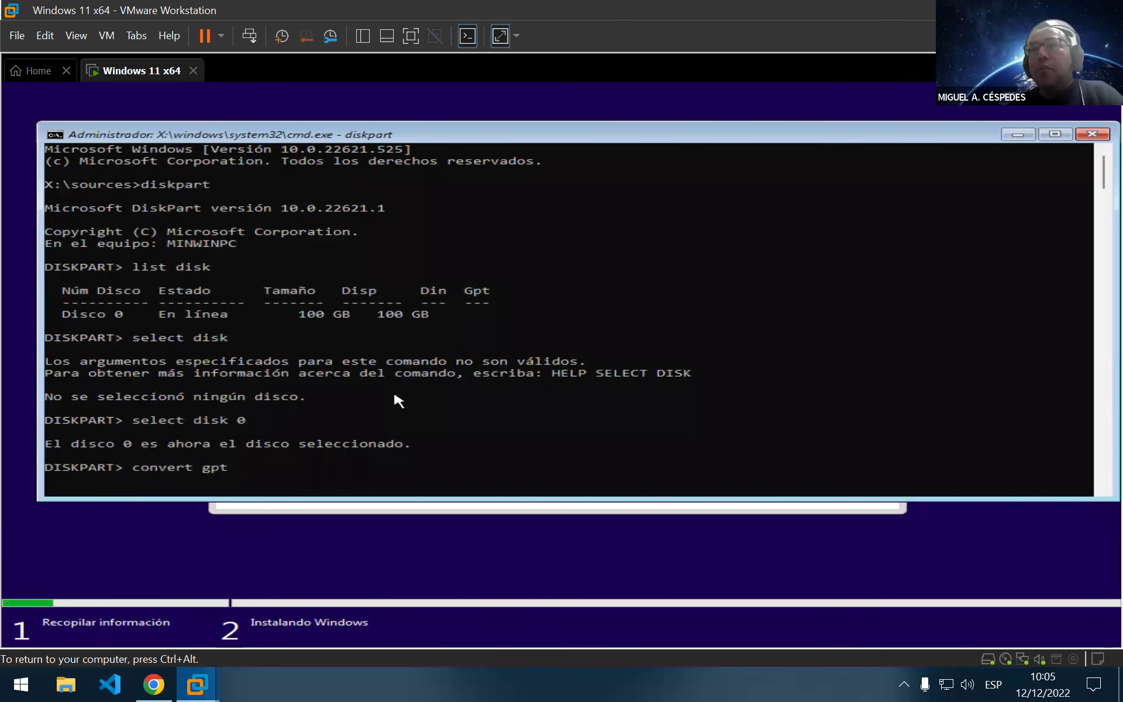
{"action": "key", "text": "Return"}
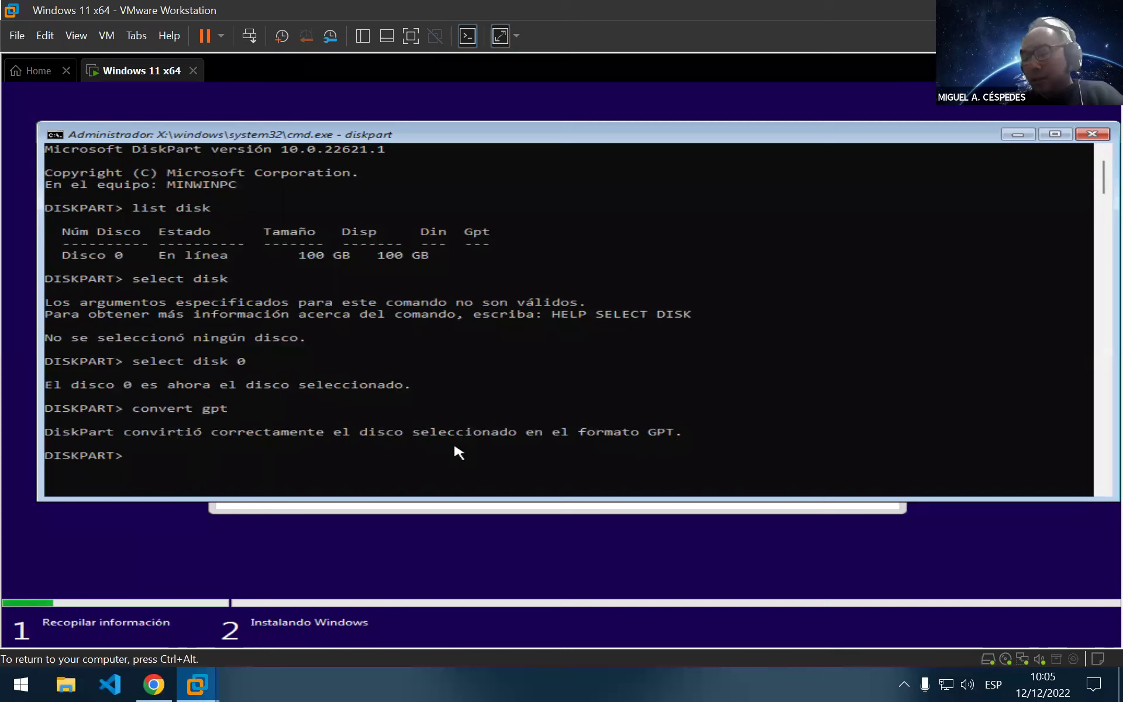
Step: Run 'list disk' to confirm Disco 0 shows the GPT mark, then exit DiskPart
{"action": "type", "text": "list disk"}
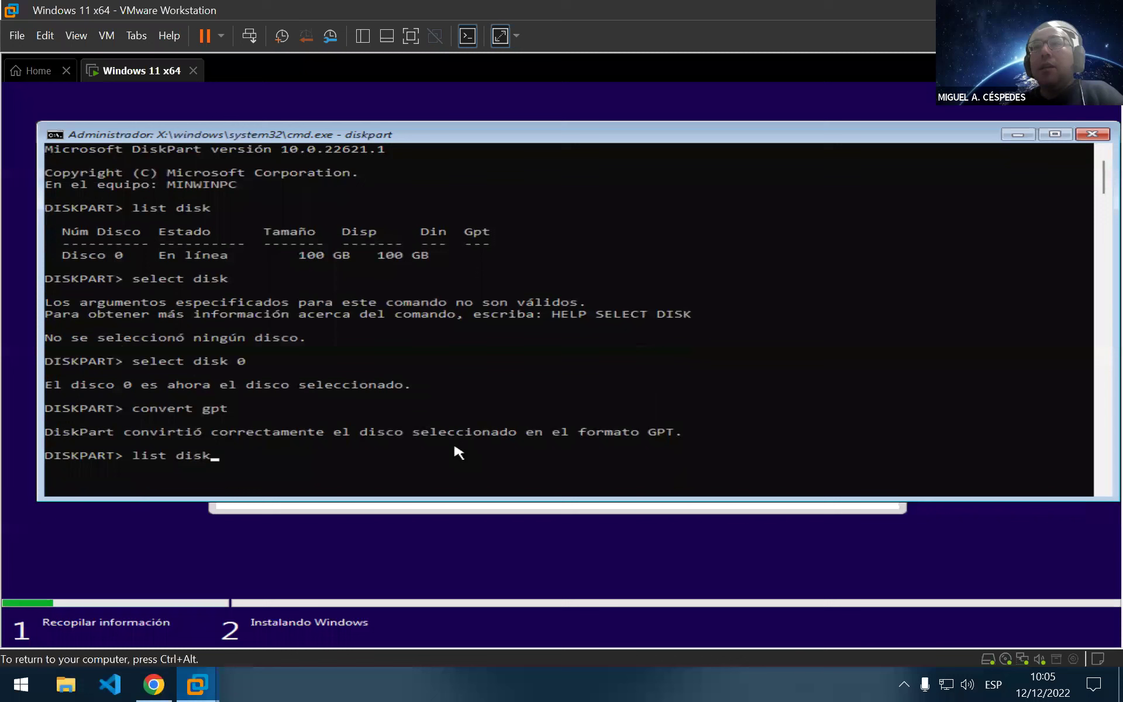
{"action": "key", "text": "Return"}
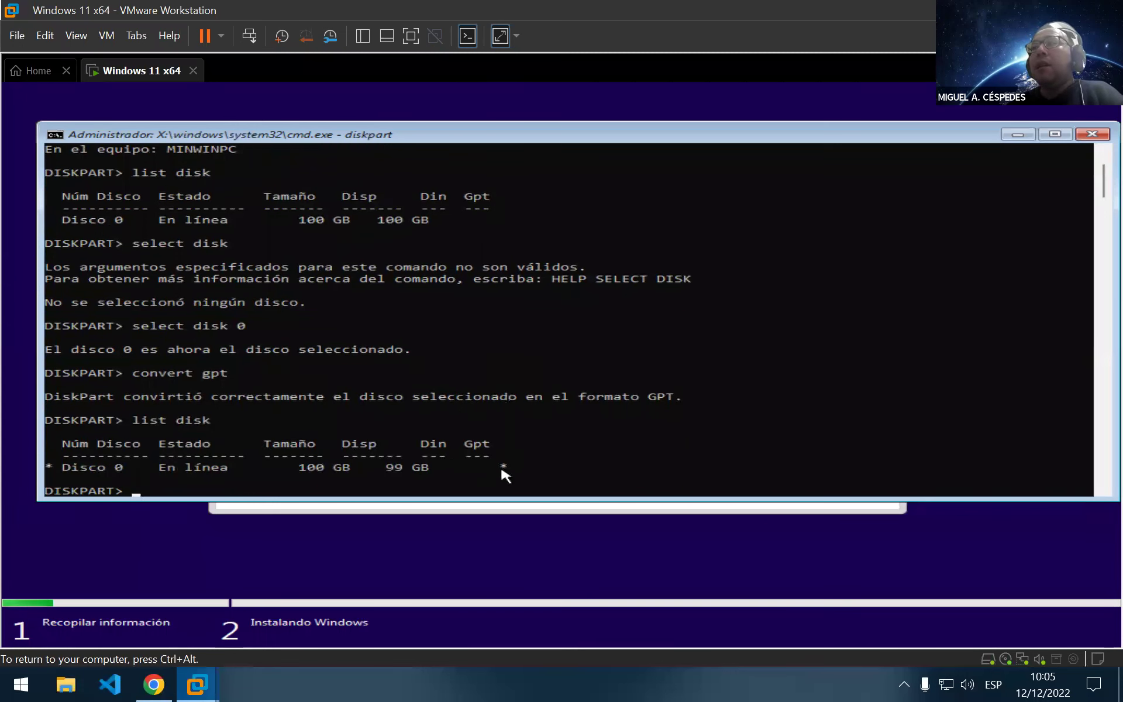
{"action": "scroll", "coordinate": [527, 471], "scroll_direction": "down", "scroll_amount": 1}
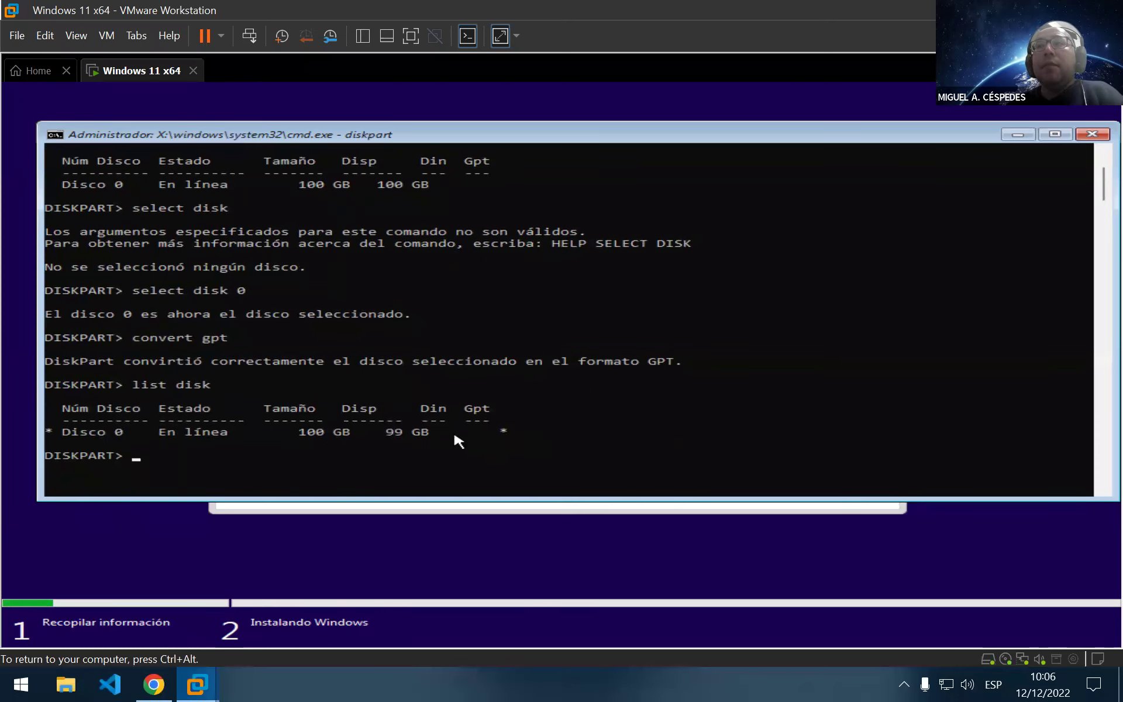
{"action": "scroll", "coordinate": [362, 362], "scroll_direction": "up", "scroll_amount": 4}
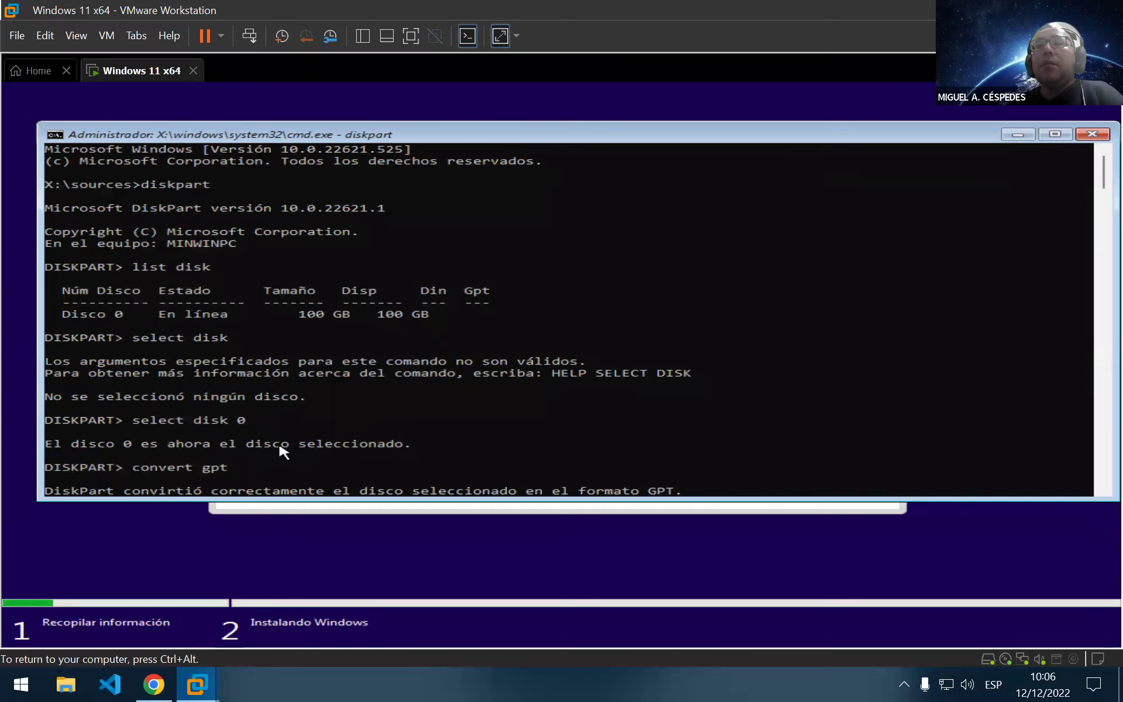
{"action": "type", "text": "list disk"}
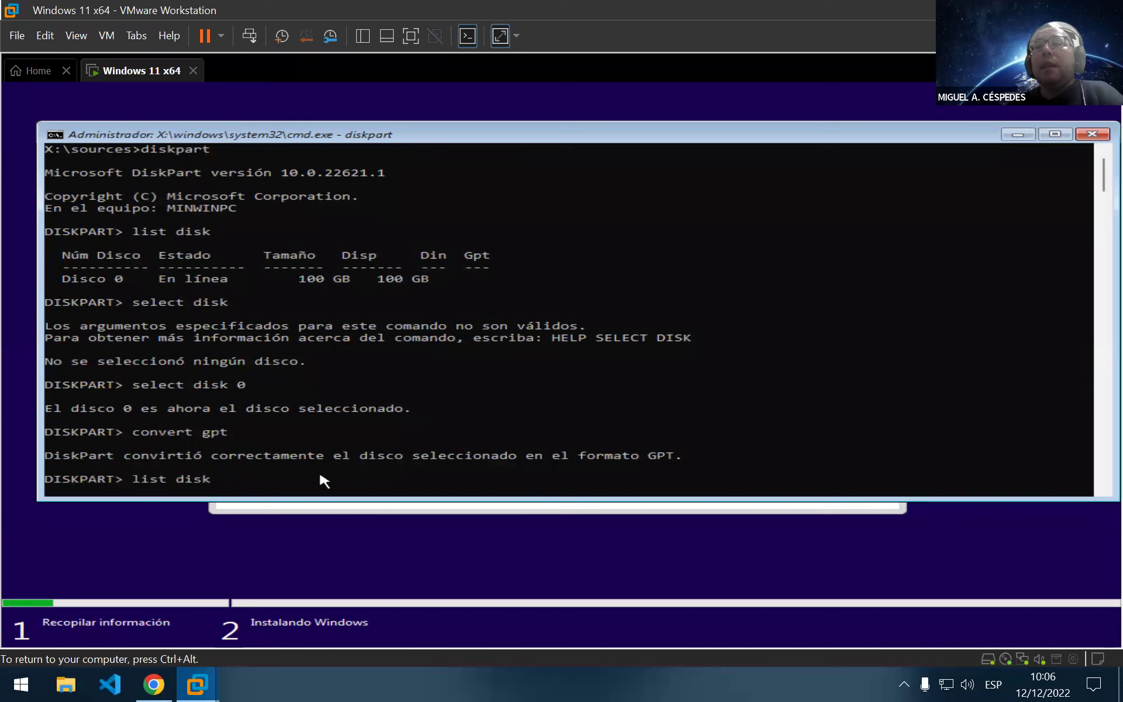
{"action": "key", "text": "Return"}
{"action": "type", "text": "exit"}
{"action": "key", "text": "Return"}
{"action": "type", "text": "ex"}
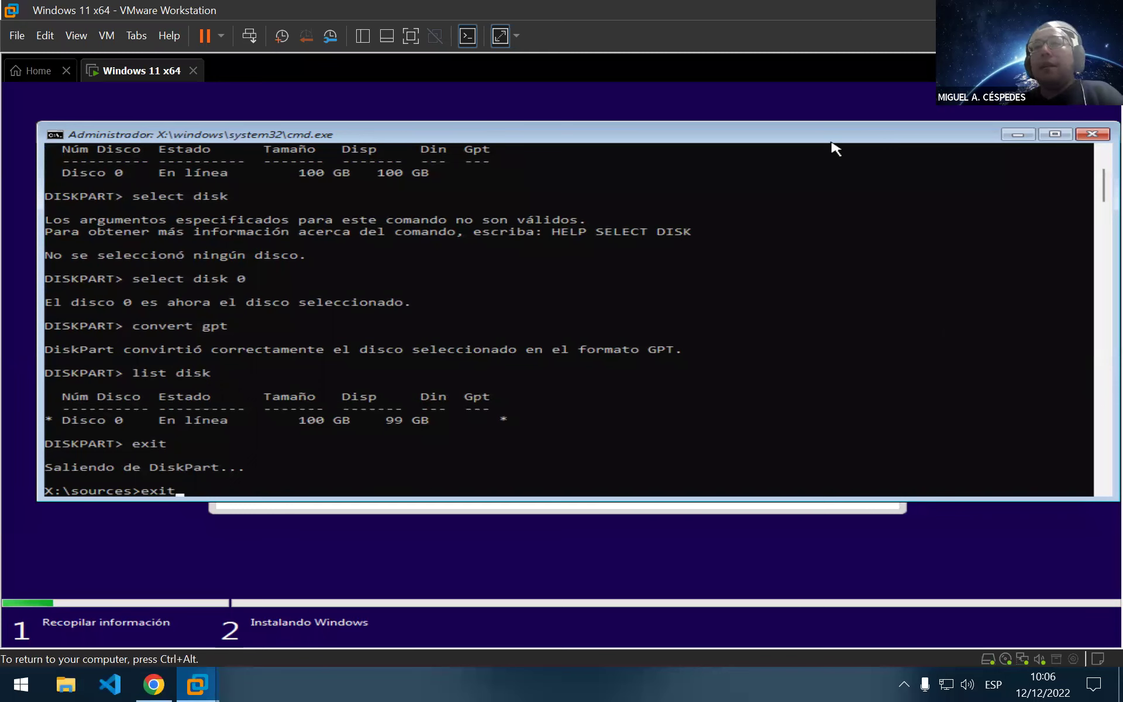
Step: Close the command prompt, skip the product key and choose the Windows 11 Pro edition
{"action": "key", "text": "Return"}
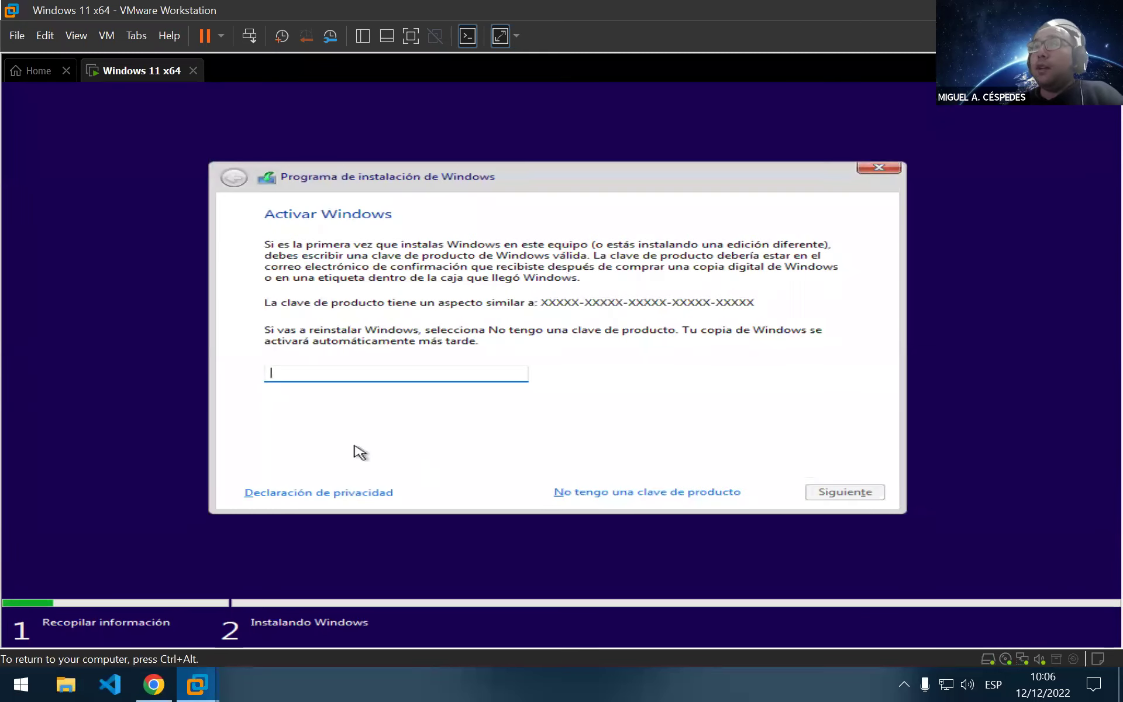
{"action": "left_click", "coordinate": [648, 491]}
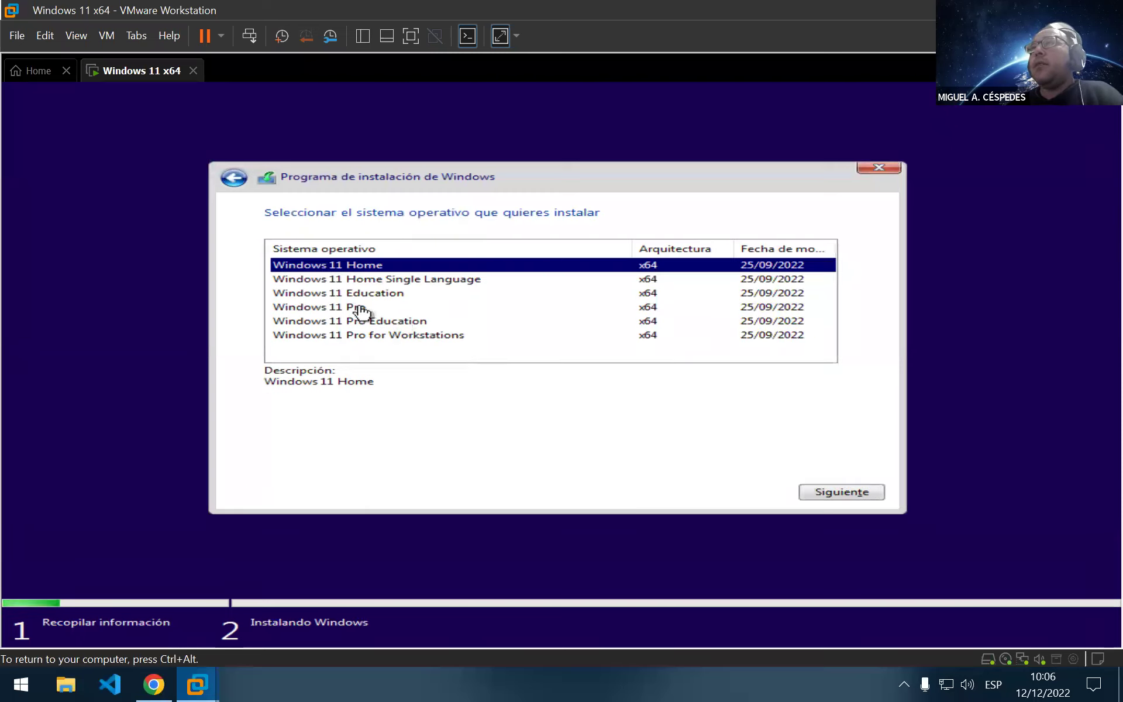
{"action": "left_click", "coordinate": [360, 308]}
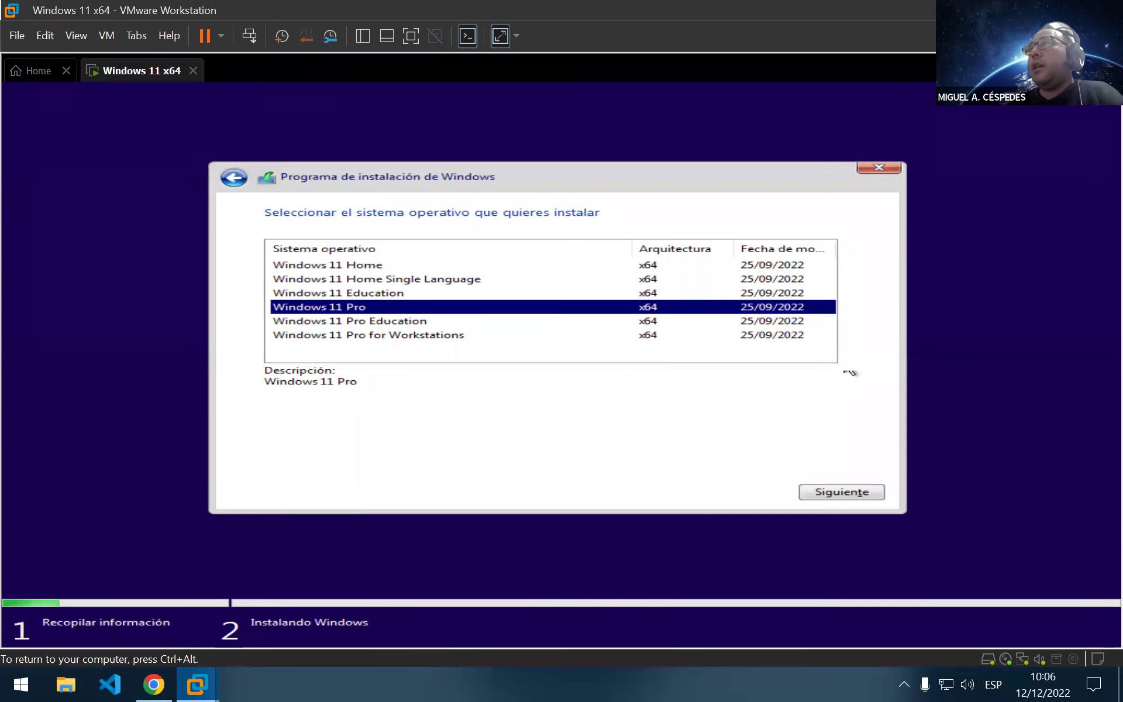
{"action": "left_click", "coordinate": [840, 494]}
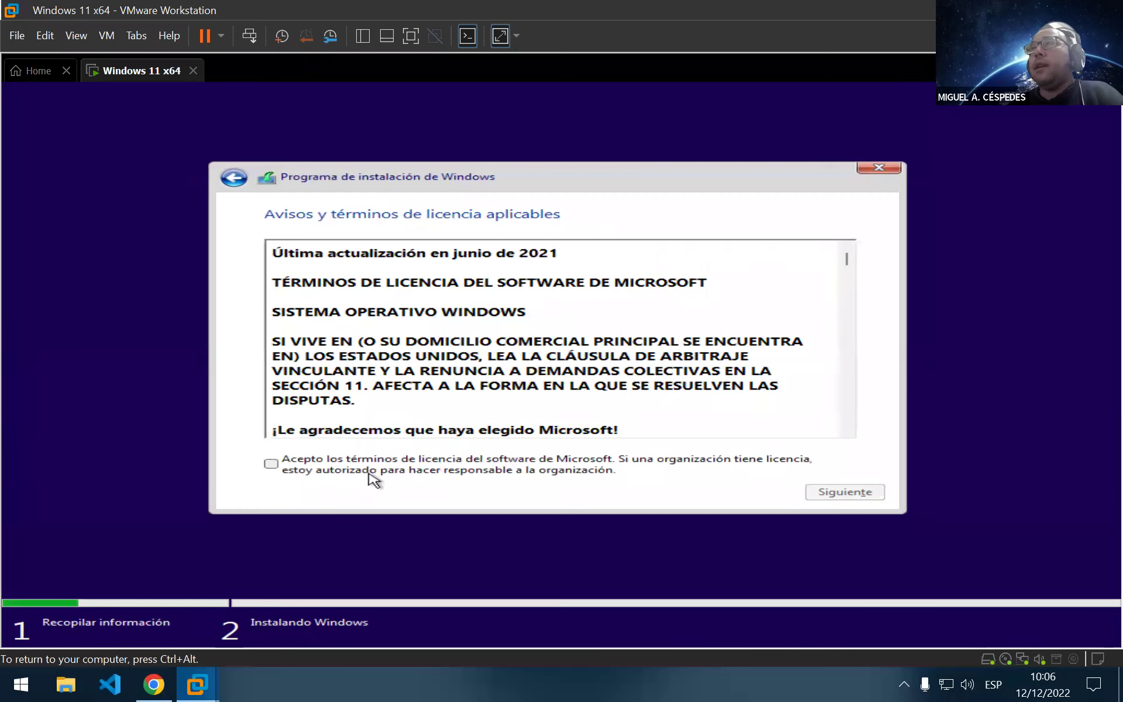
Step: Accept the Microsoft licence terms and choose the custom Windows-only installation
{"action": "left_click", "coordinate": [369, 473]}
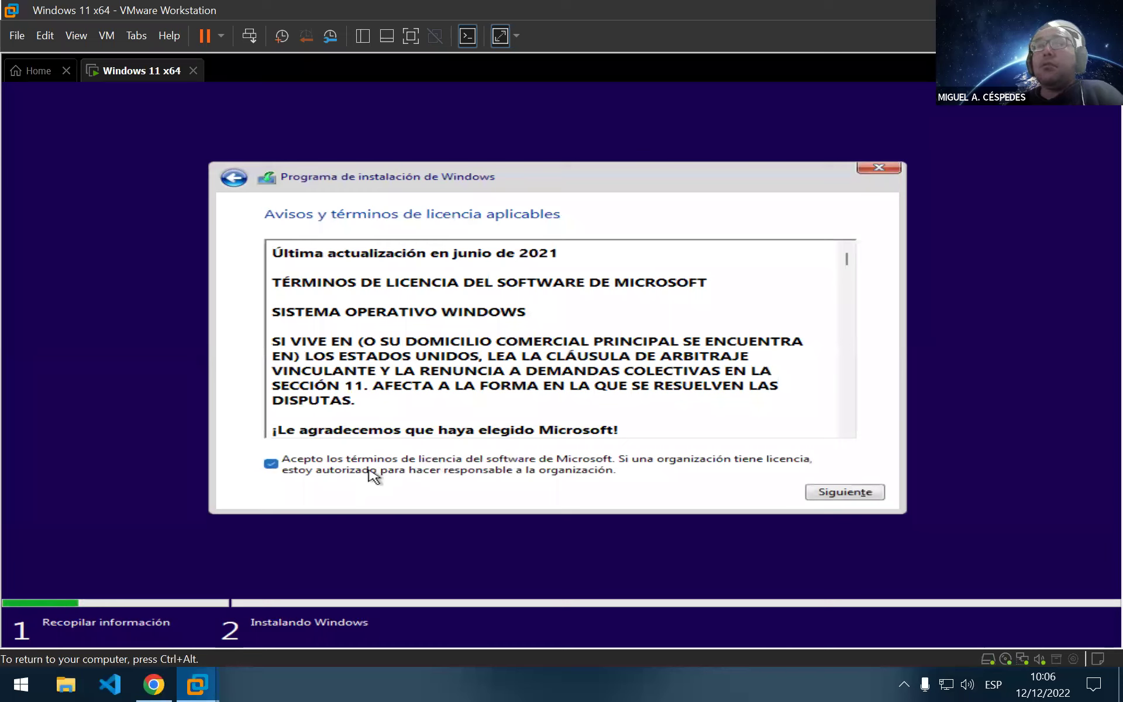
{"action": "left_click", "coordinate": [874, 497]}
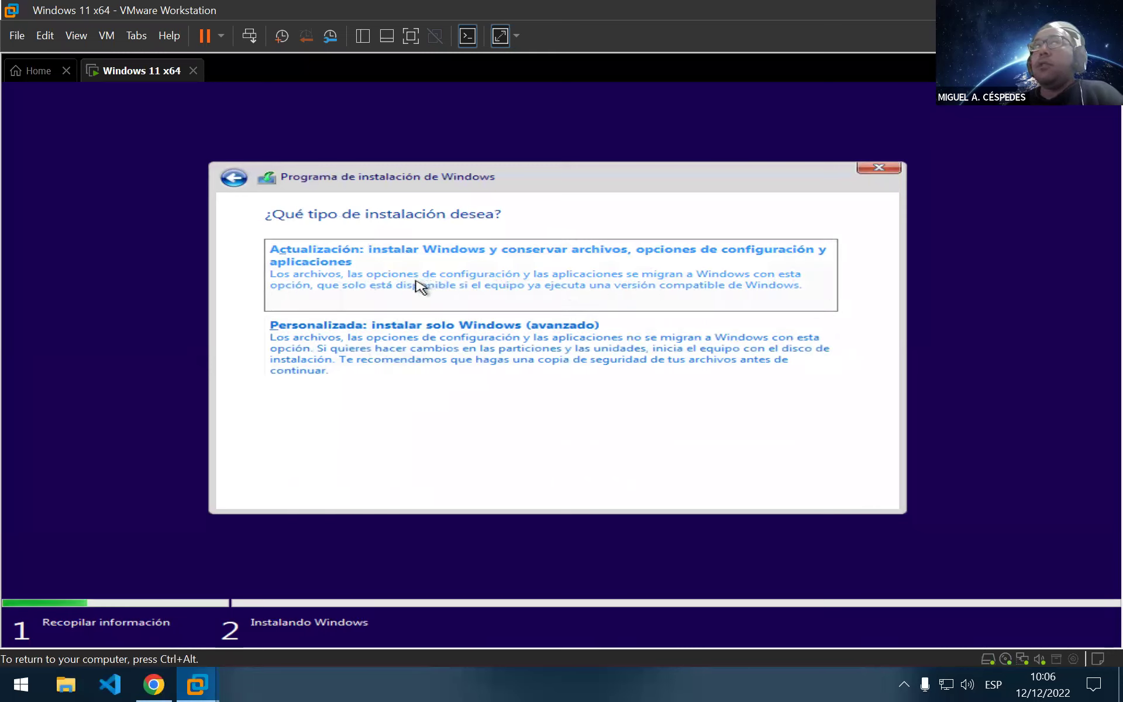
{"action": "left_click", "coordinate": [367, 356]}
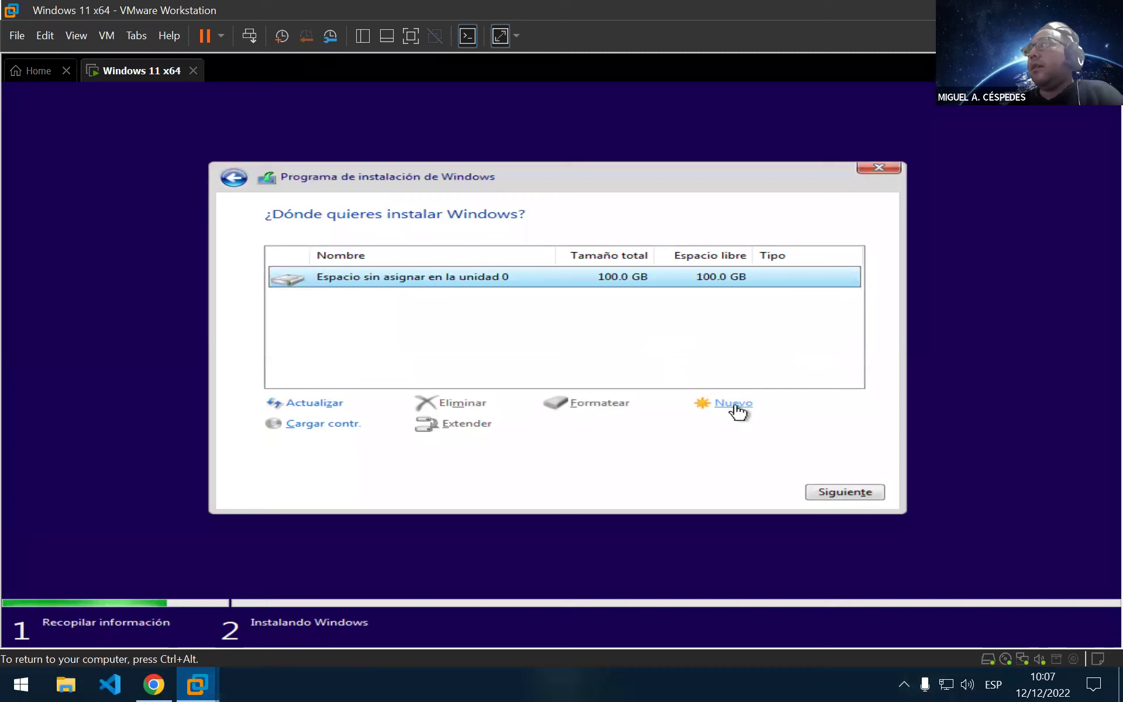
Step: Create a 102399 MB partition on the unallocated space, agreeing to the extra system partitions
{"action": "left_click", "coordinate": [732, 402]}
{"action": "double_click", "coordinate": [667, 423]}
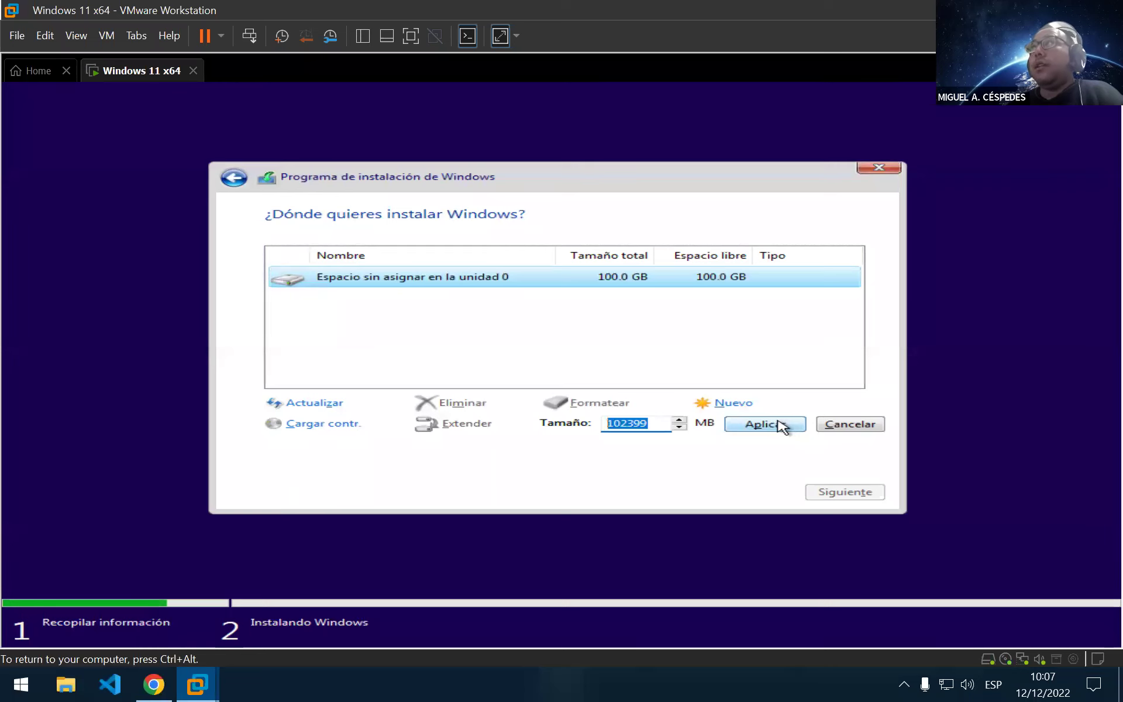
{"action": "left_click", "coordinate": [781, 425]}
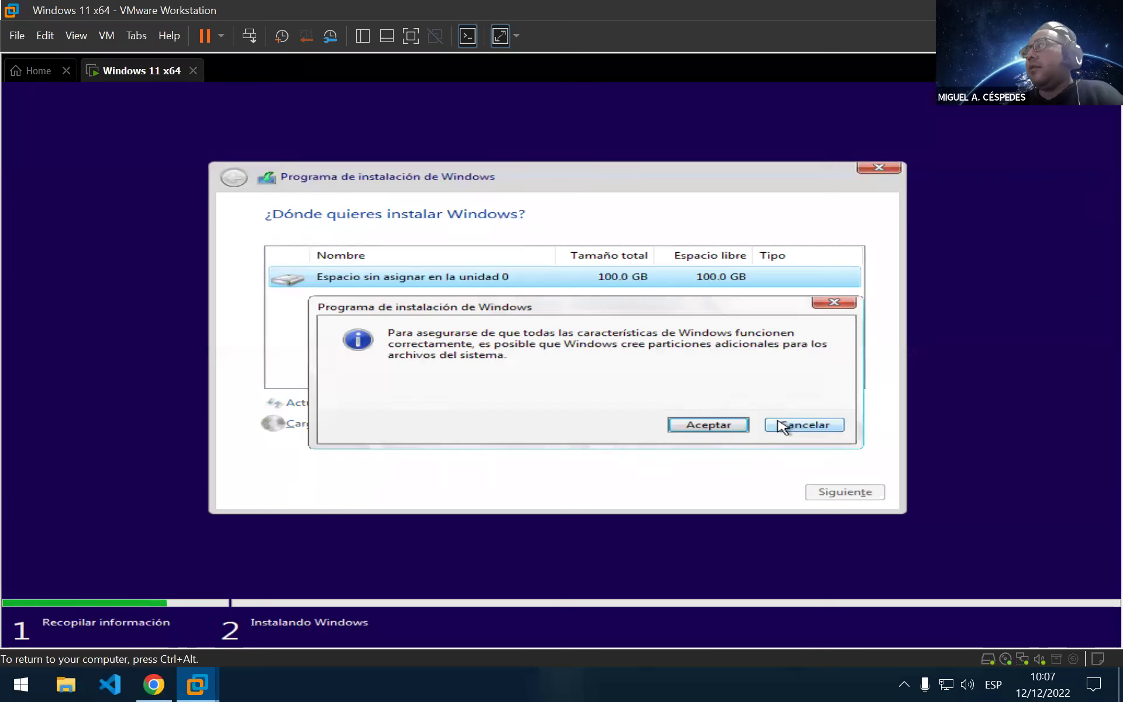
{"action": "left_click", "coordinate": [721, 427]}
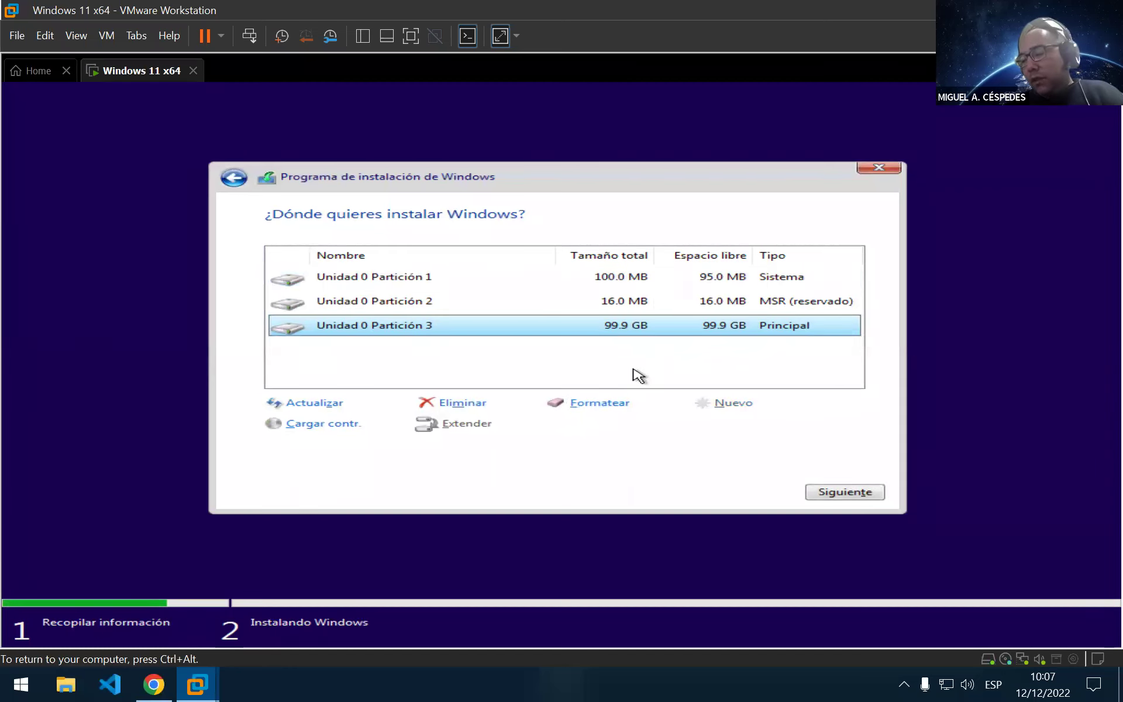
{"action": "key", "text": "shift+F10"}
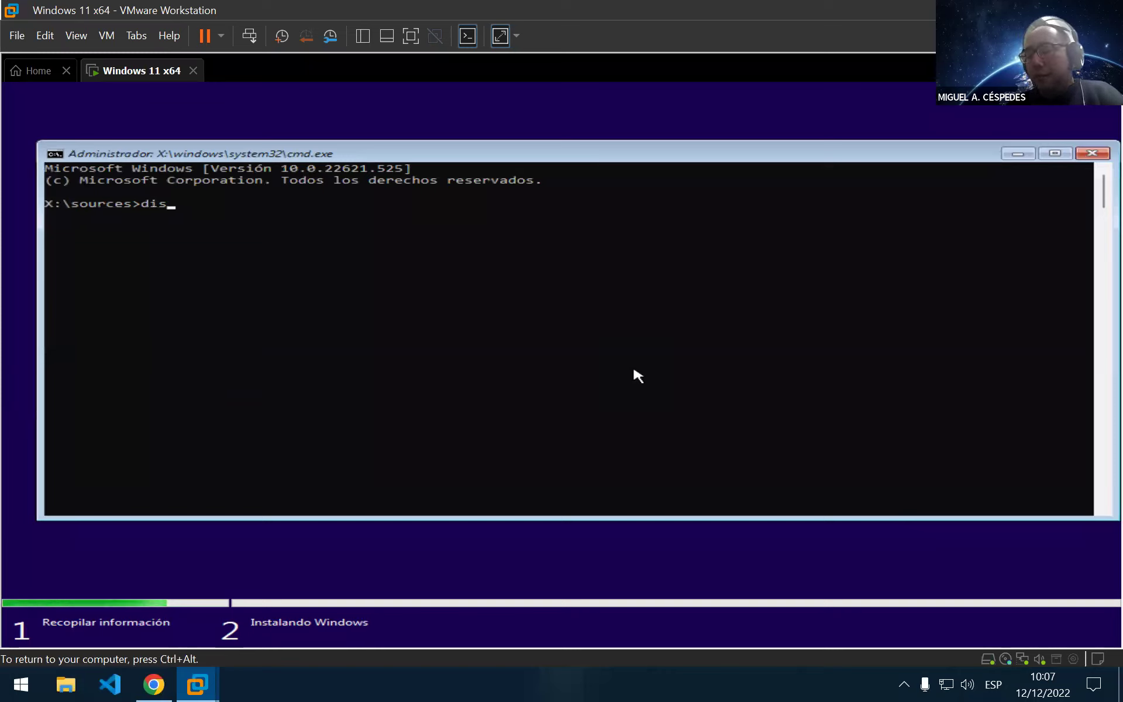
{"action": "type", "text": "diskpat"}
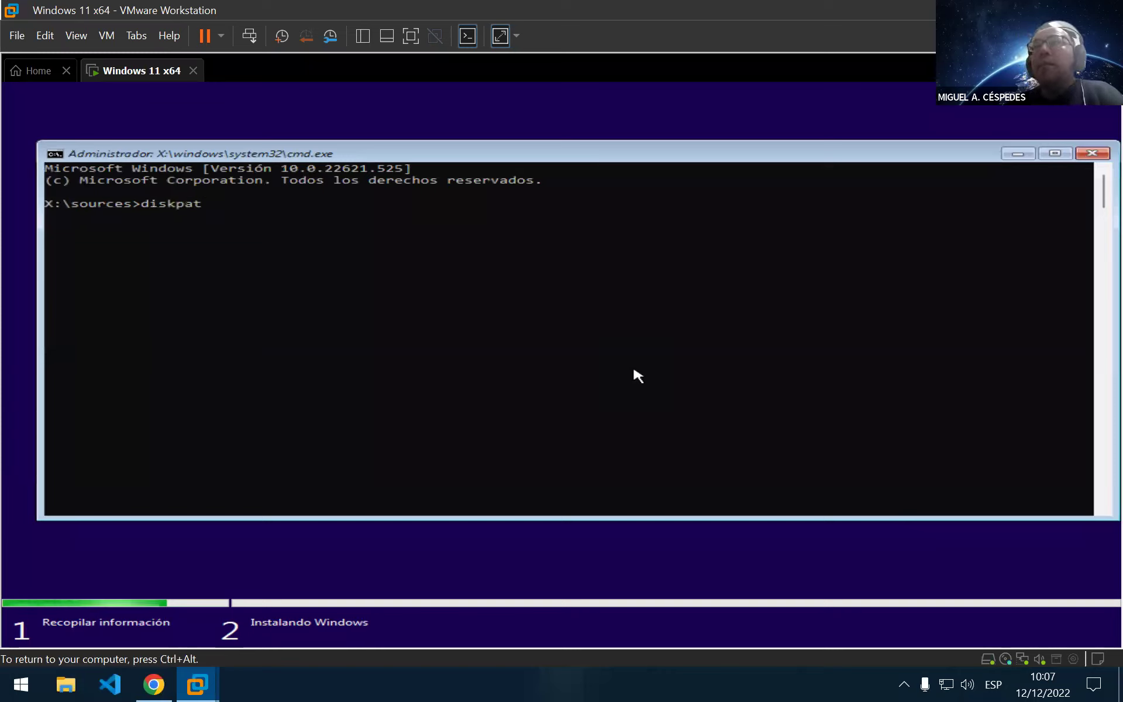
{"action": "key", "text": "Return"}
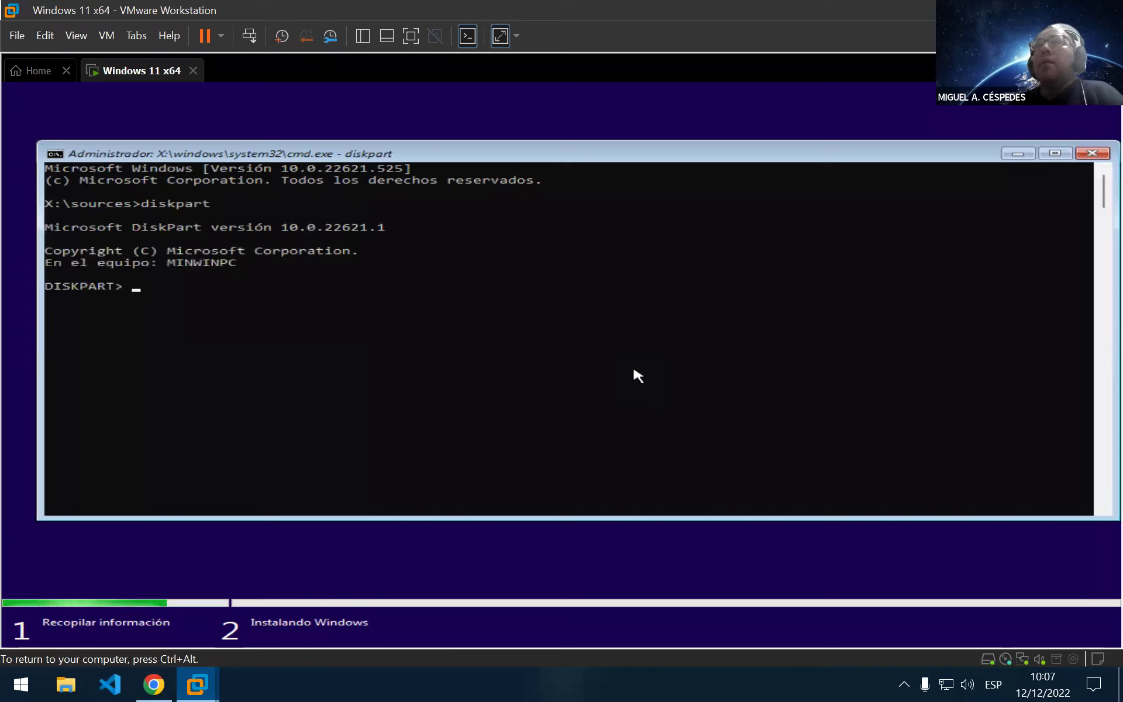
{"action": "type", "text": "list disk"}
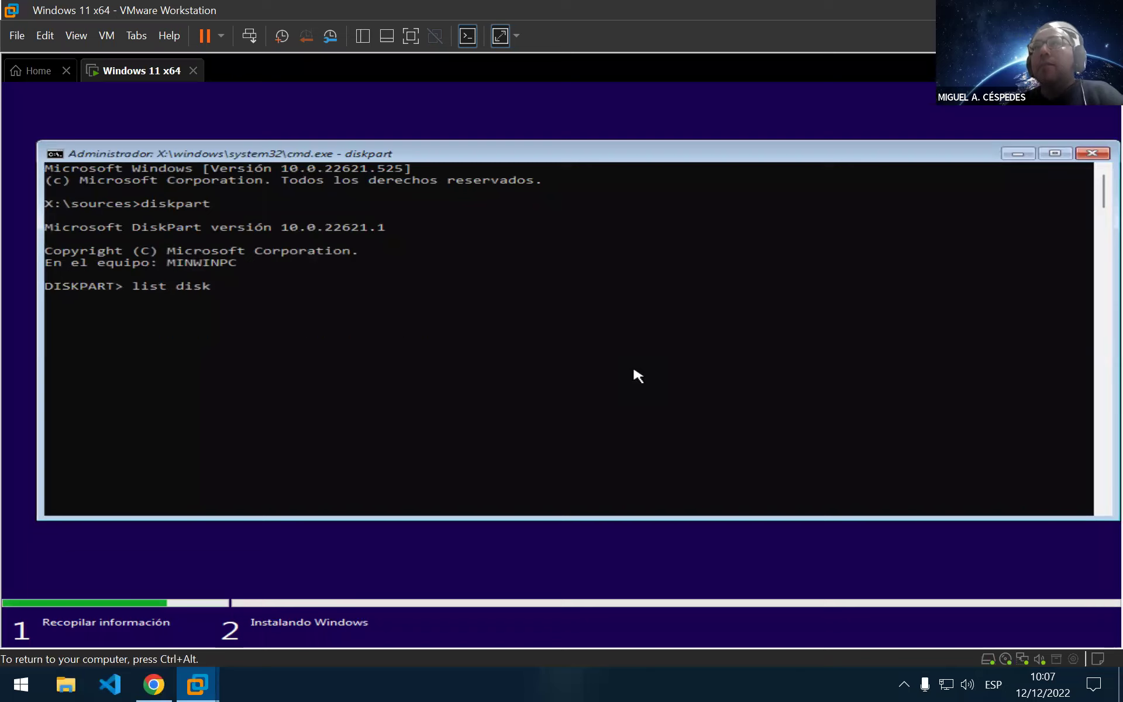
{"action": "key", "text": "Return"}
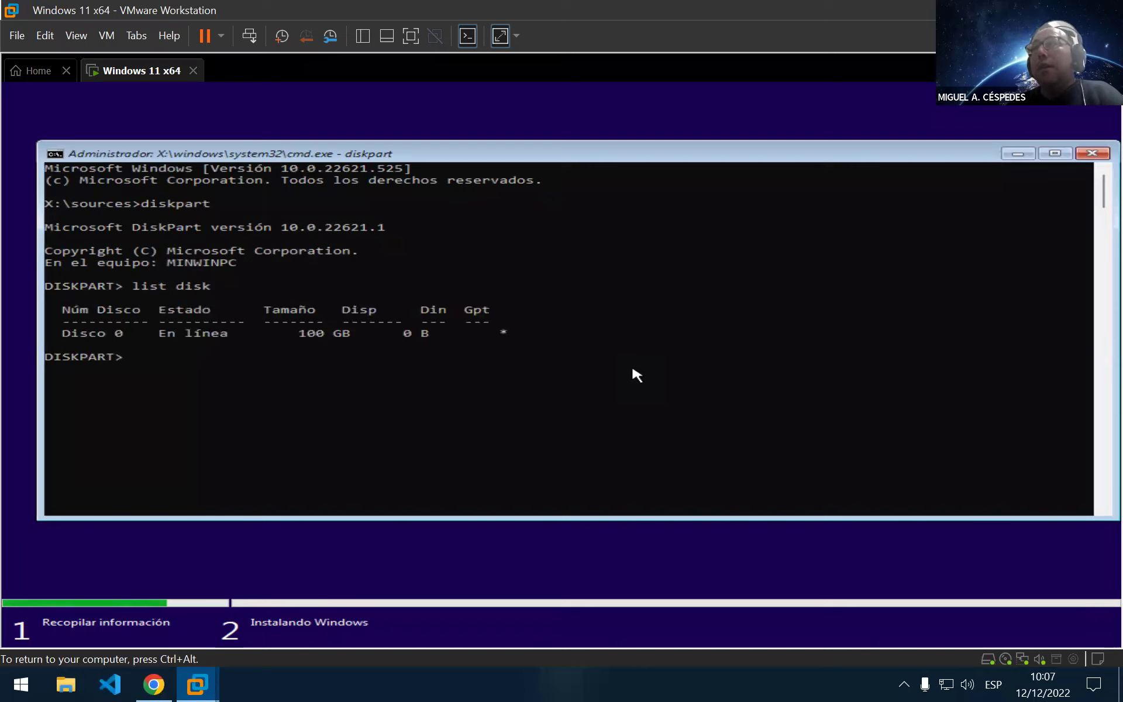
{"action": "type", "text": "exit"}
{"action": "key", "text": "Return"}
{"action": "type", "text": "exit"}
{"action": "key", "text": "Return"}
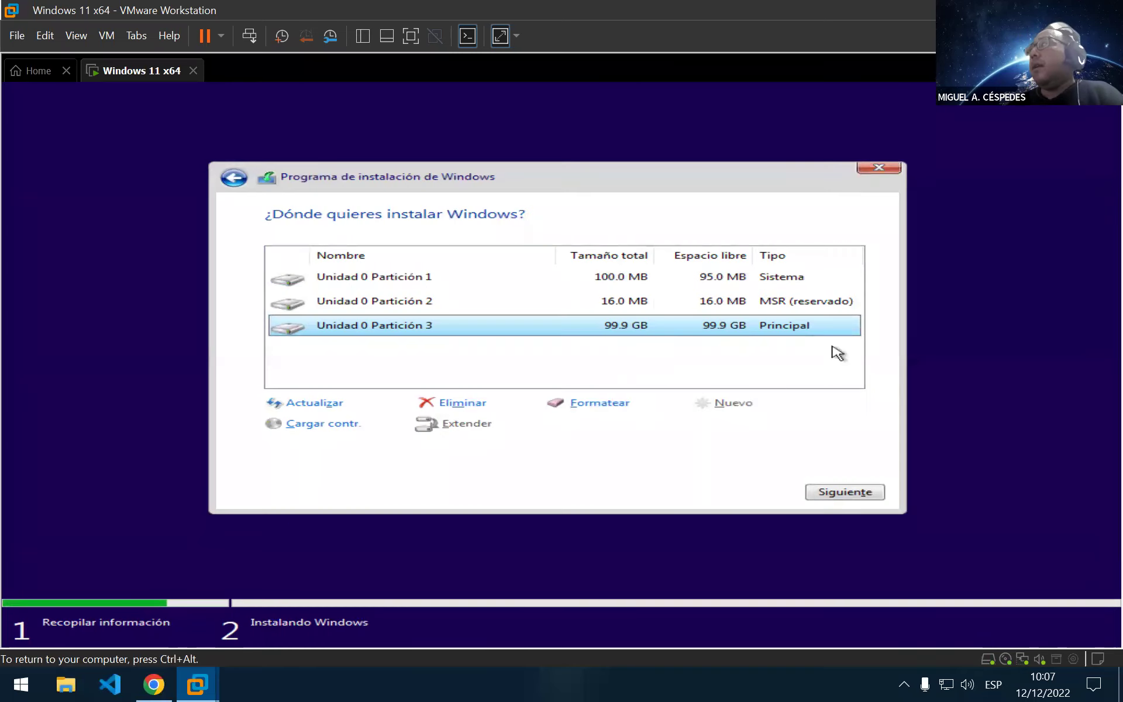
Step: Quit the Windows setup wizard and start the installation again
{"action": "left_click", "coordinate": [894, 172]}
{"action": "left_click", "coordinate": [677, 426]}
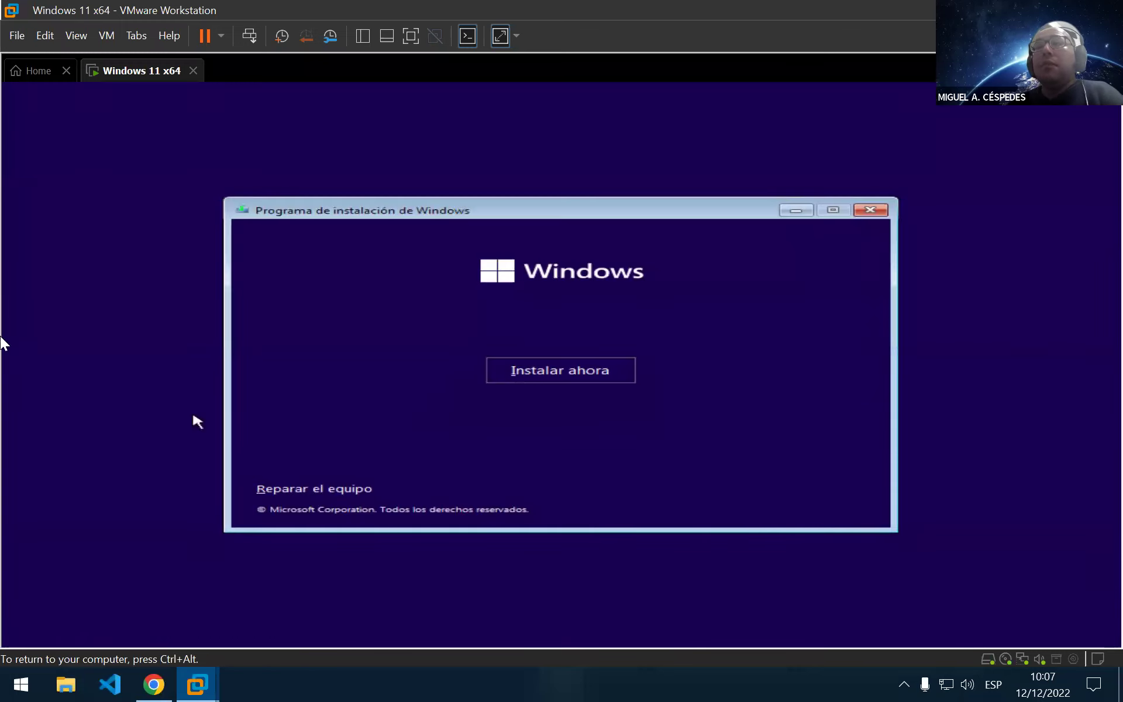
{"action": "left_click", "coordinate": [592, 370]}
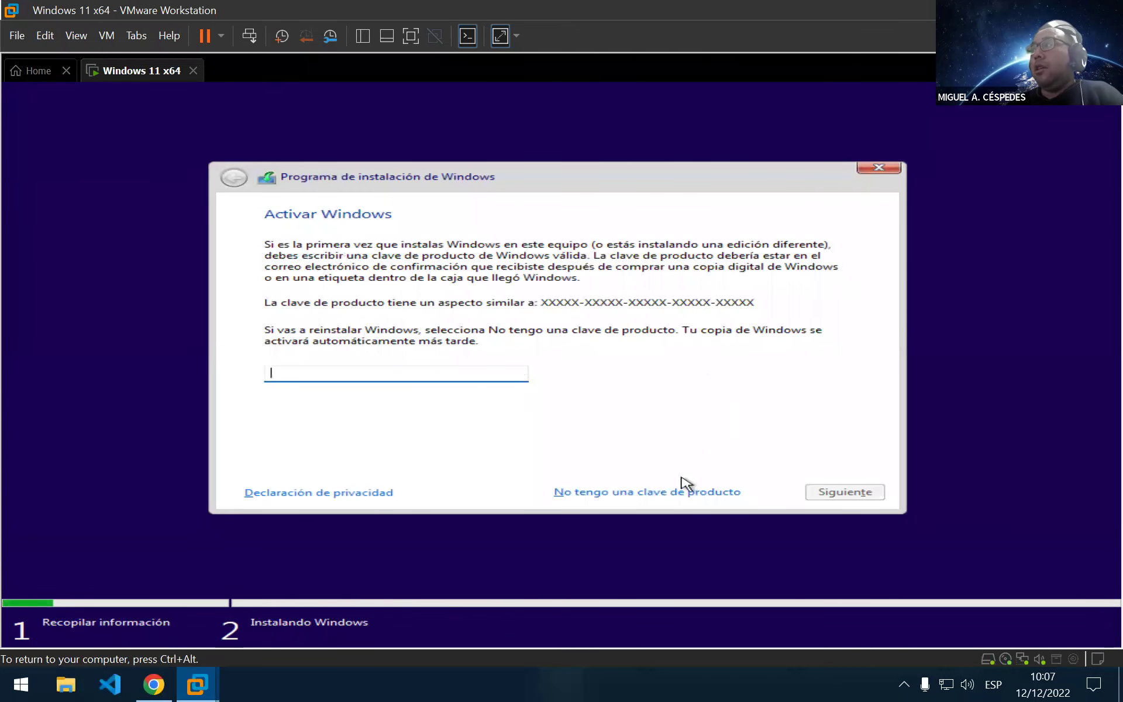
Step: Skip the product key, keep Windows 11 Pro, accept the licence, and pick custom installation
{"action": "left_click", "coordinate": [678, 494]}
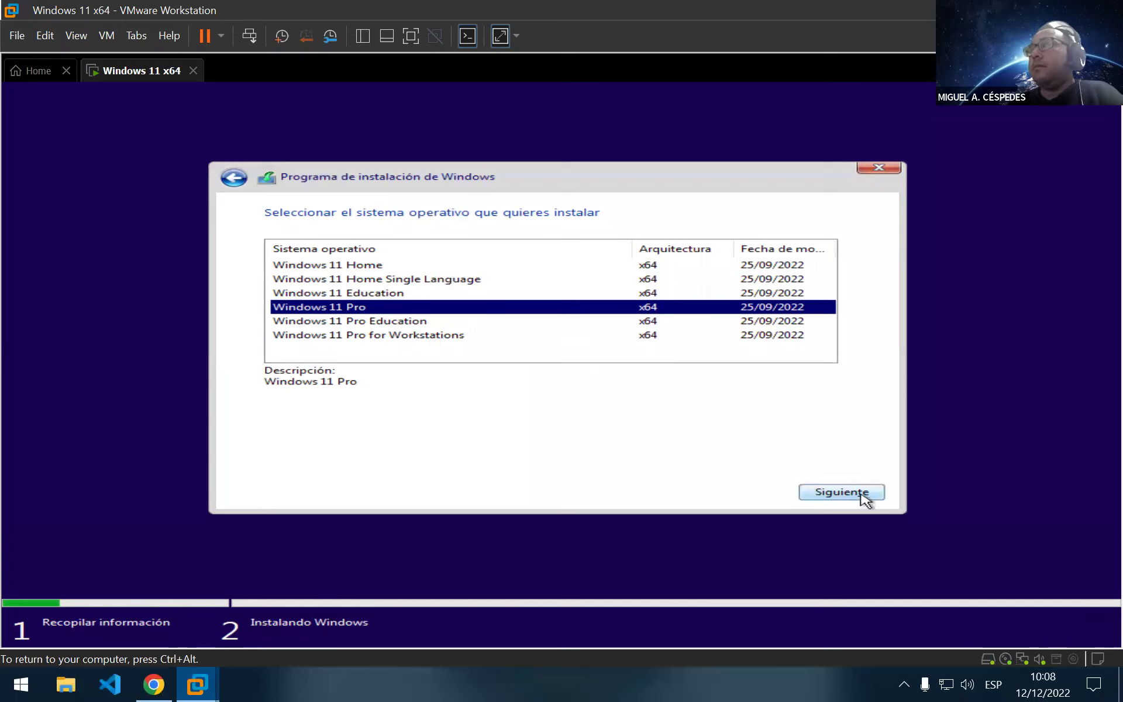
{"action": "left_click", "coordinate": [861, 495]}
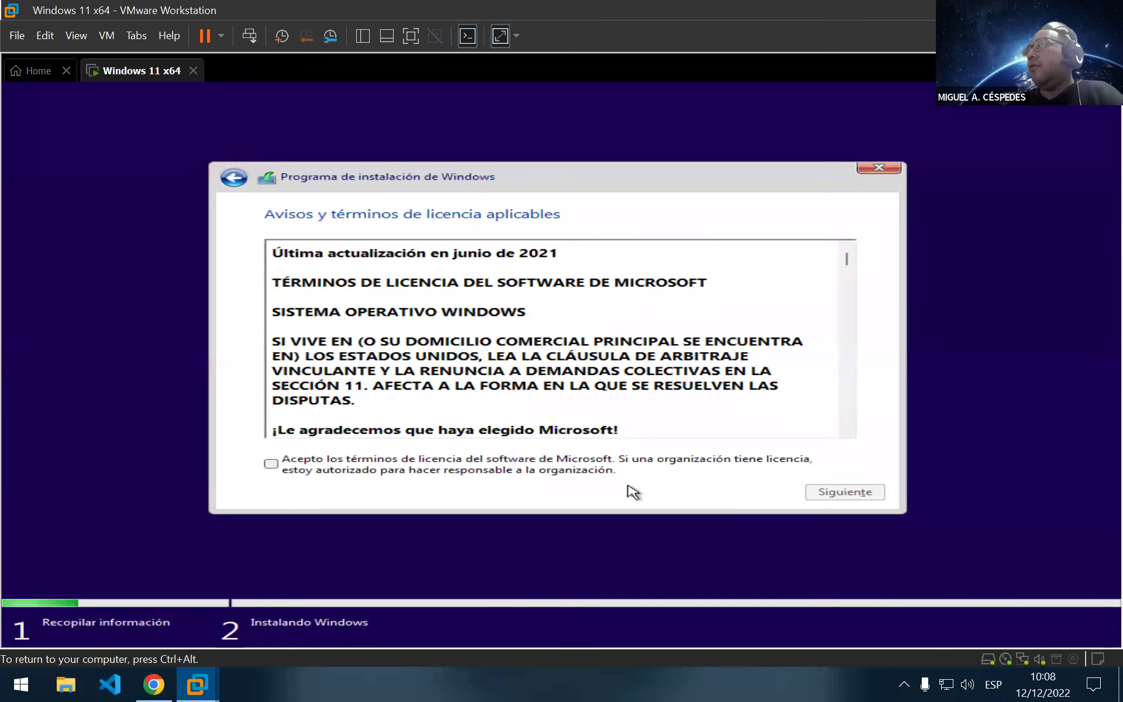
{"action": "left_click", "coordinate": [278, 465]}
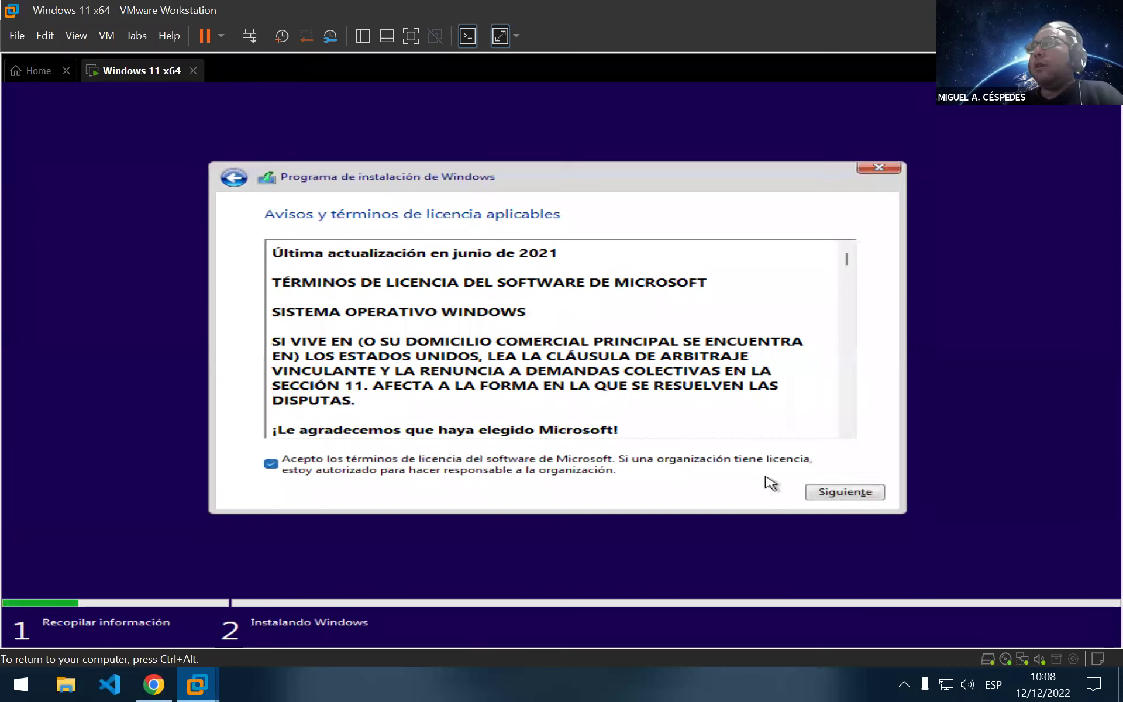
{"action": "left_click", "coordinate": [852, 496]}
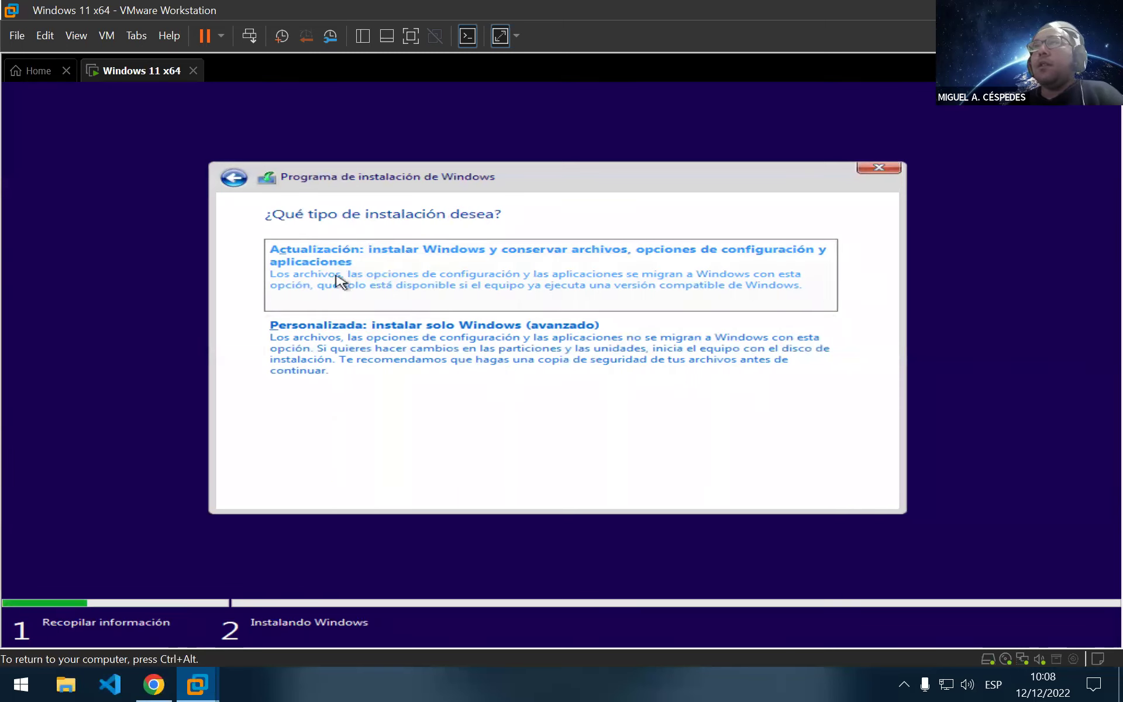
{"action": "left_click", "coordinate": [391, 342]}
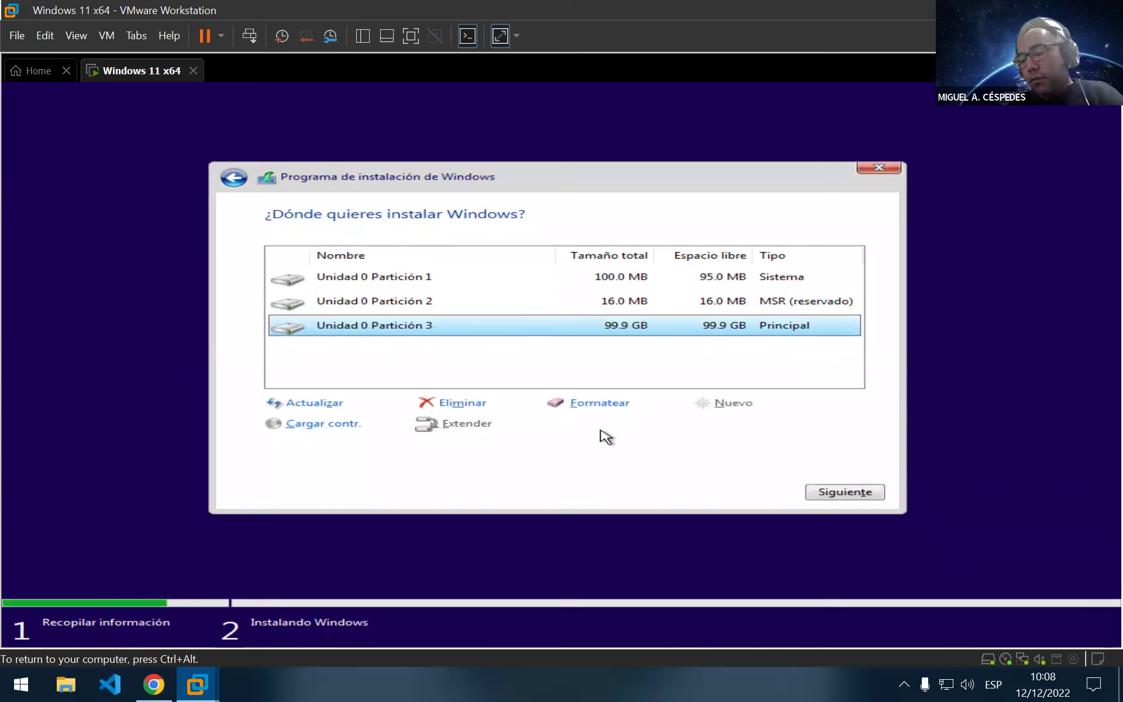
{"action": "key", "text": "shift+F10"}
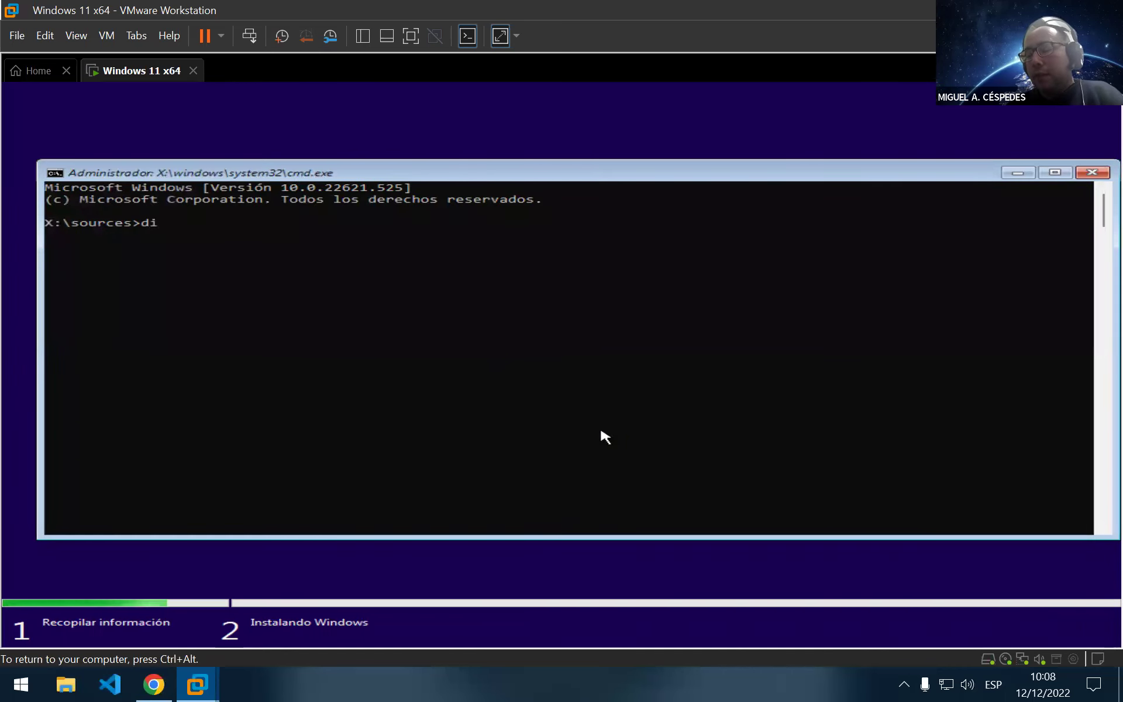
{"action": "type", "text": "diskp"}
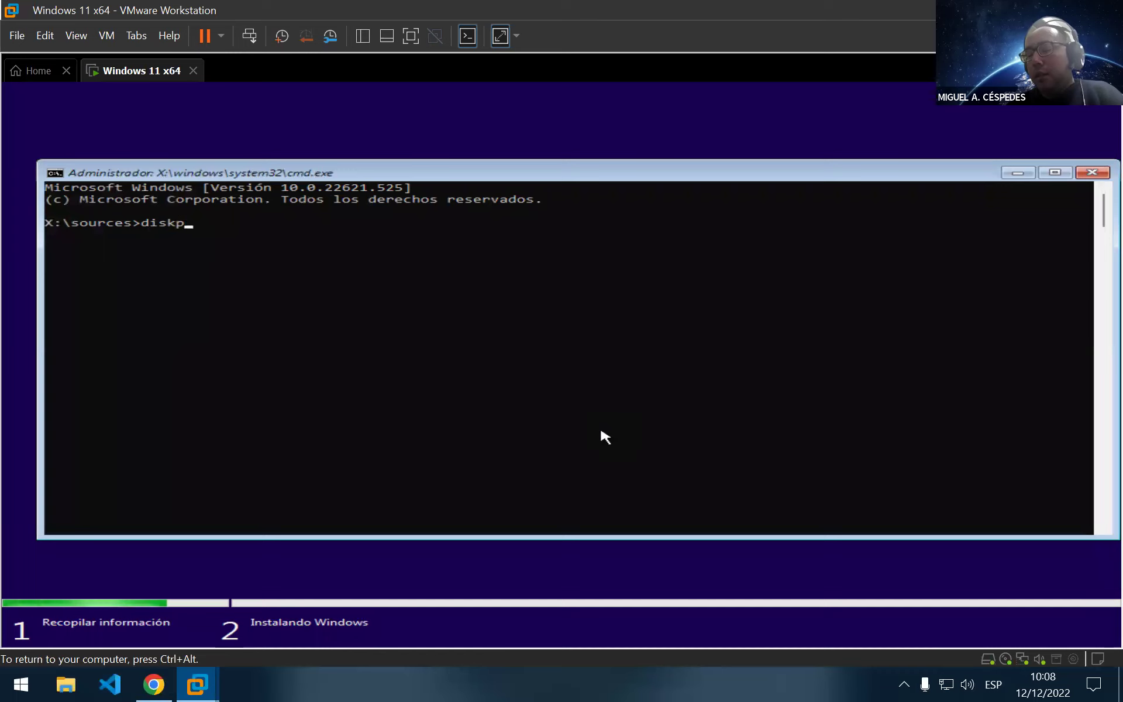
{"action": "type", "text": "art"}
{"action": "key", "text": "Return"}
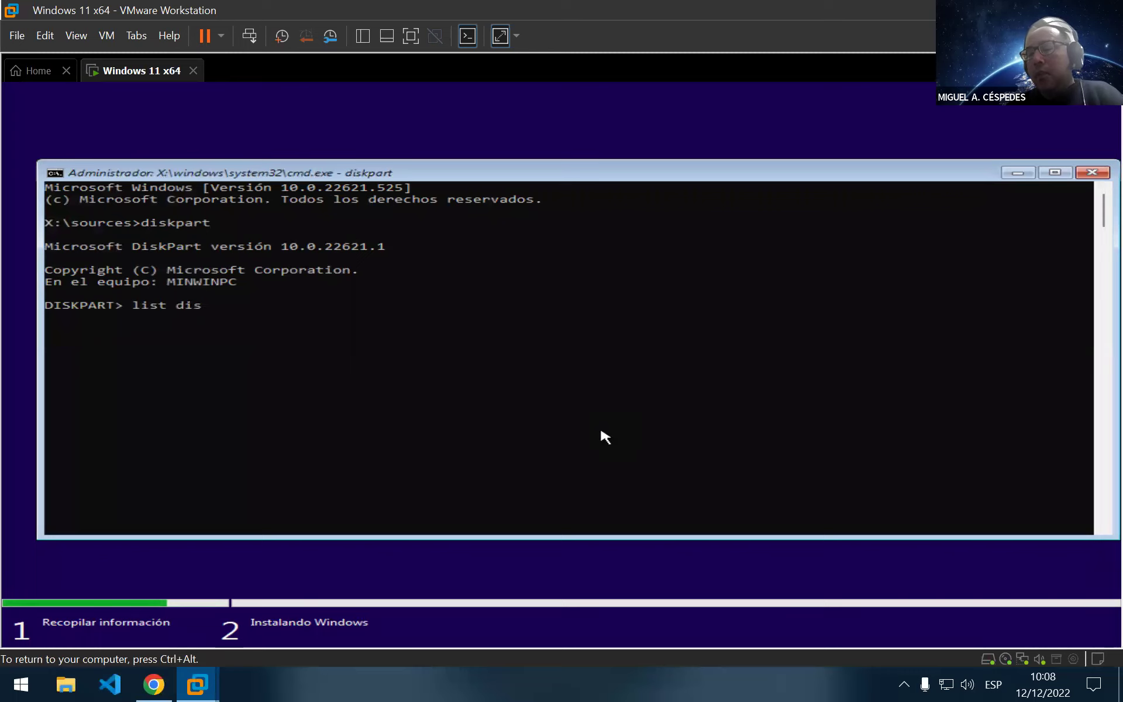
{"action": "type", "text": "list disk"}
{"action": "key", "text": "Return"}
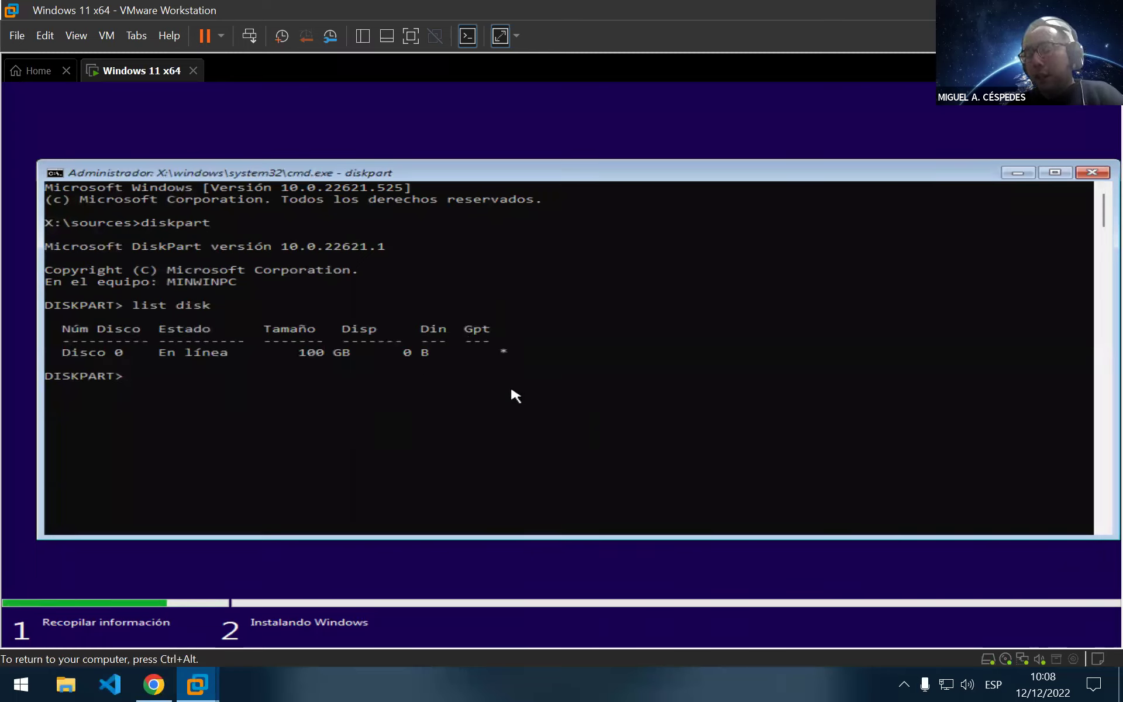
{"action": "type", "text": "exi"}
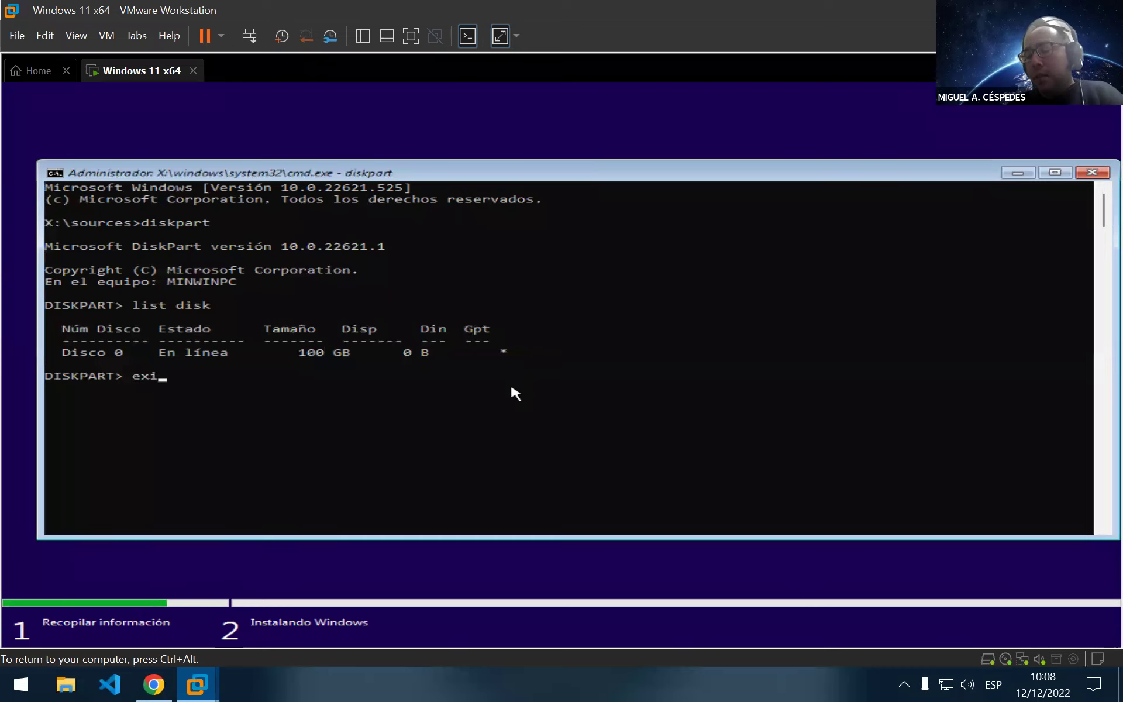
{"action": "type", "text": "t"}
{"action": "key", "text": "Return"}
{"action": "type", "text": "ex"}
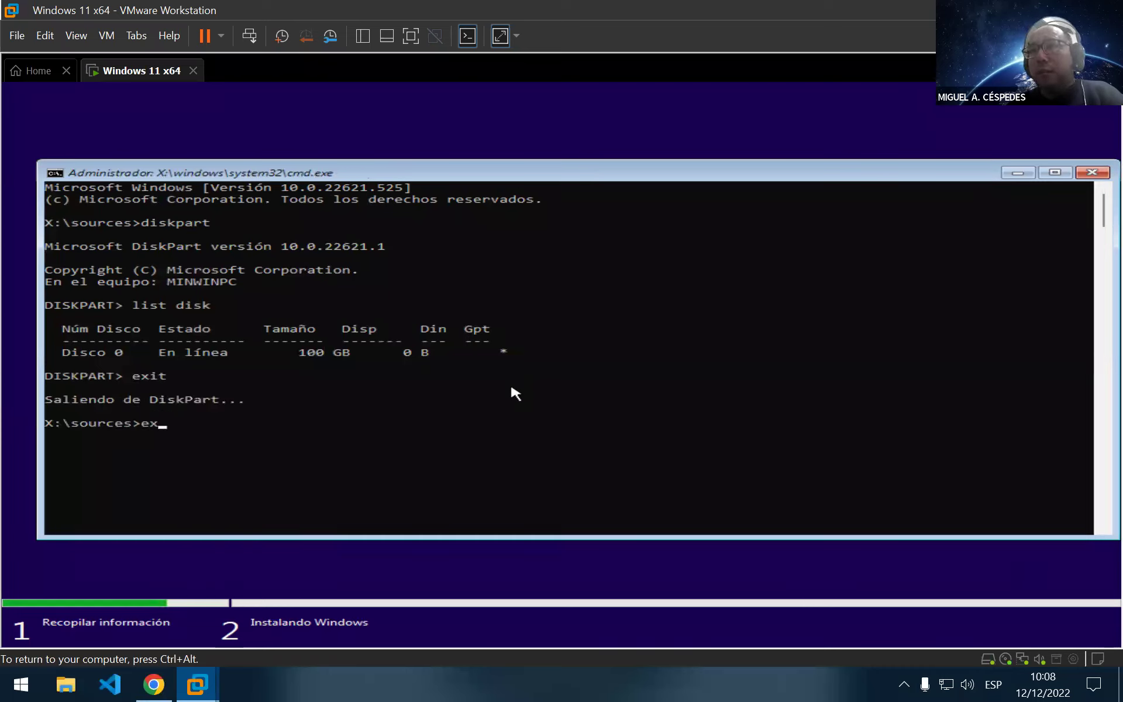
{"action": "type", "text": "it"}
{"action": "key", "text": "Return"}
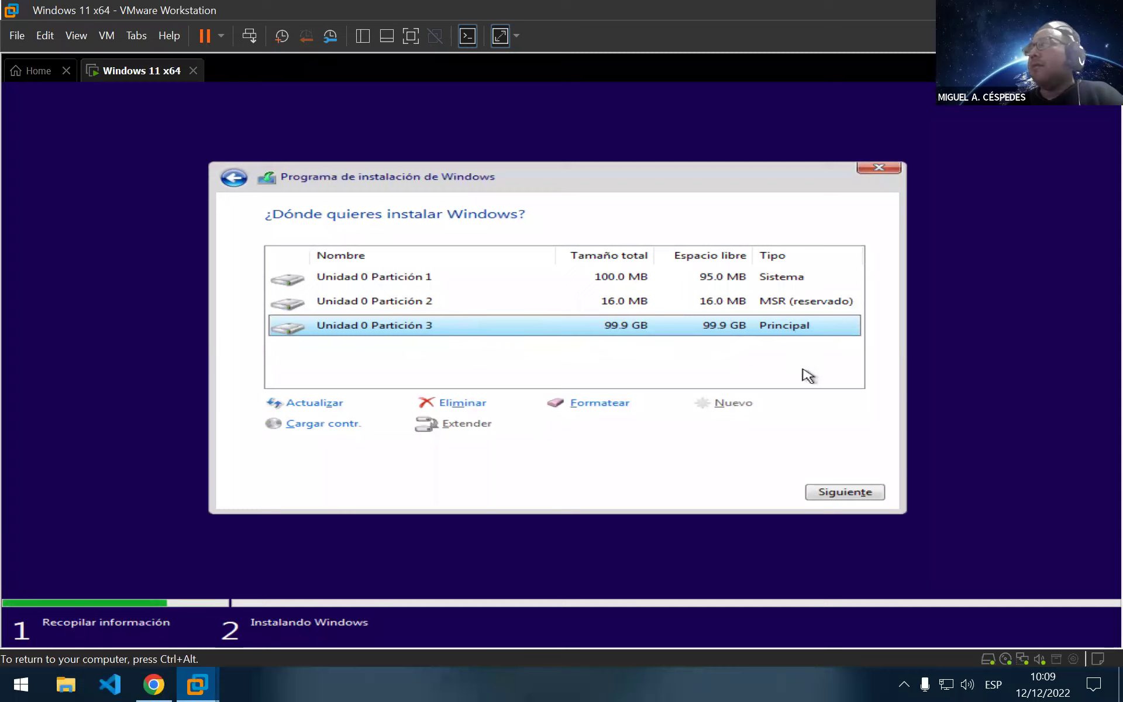
Step: Start installing Windows on Unidad 0 Partición 3 and briefly check the Google Drive folder
{"action": "left_click", "coordinate": [830, 492]}
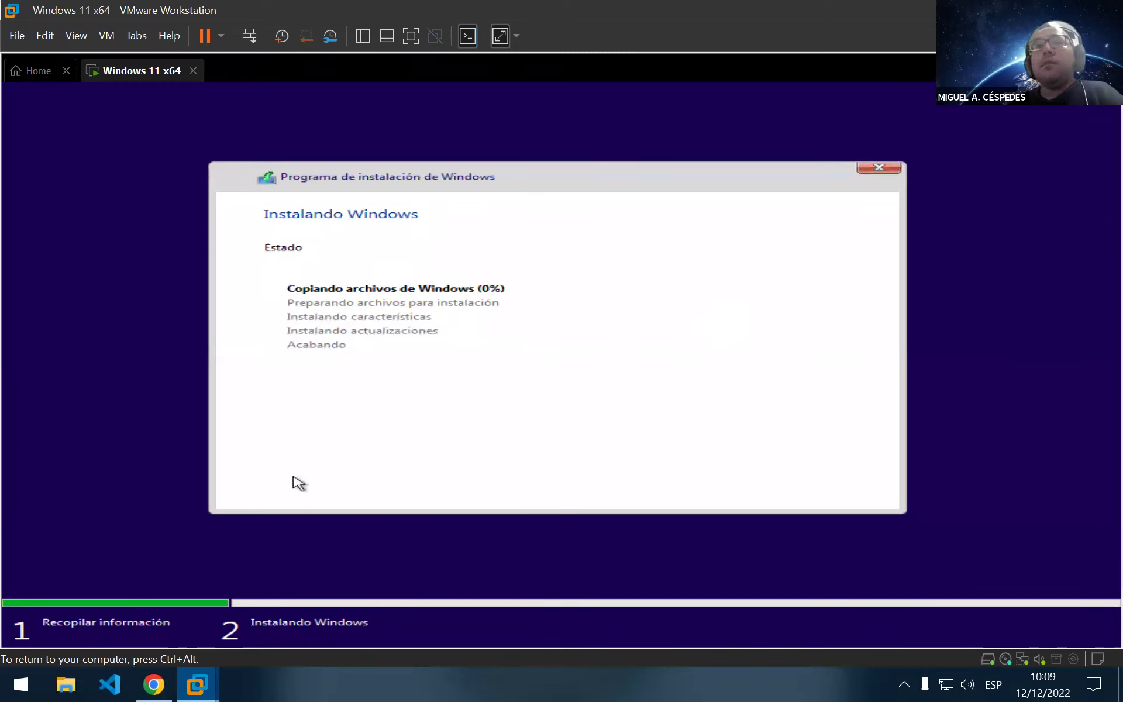
{"action": "left_click", "coordinate": [161, 682]}
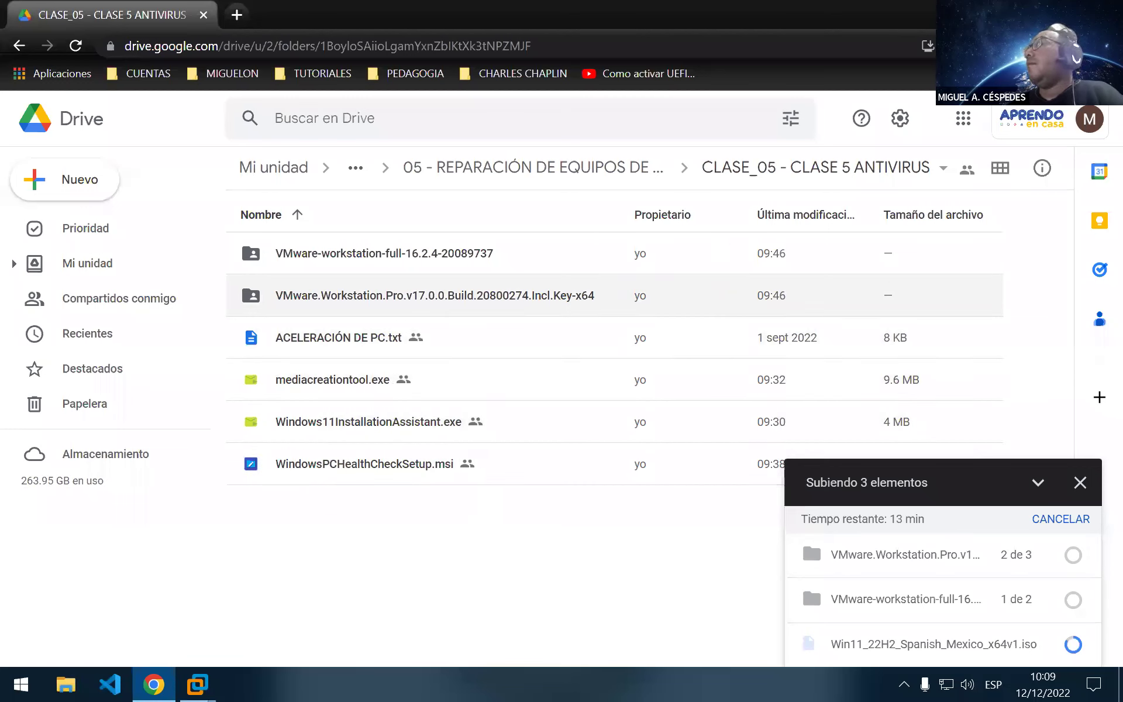
{"action": "key", "text": "alt+Tab"}
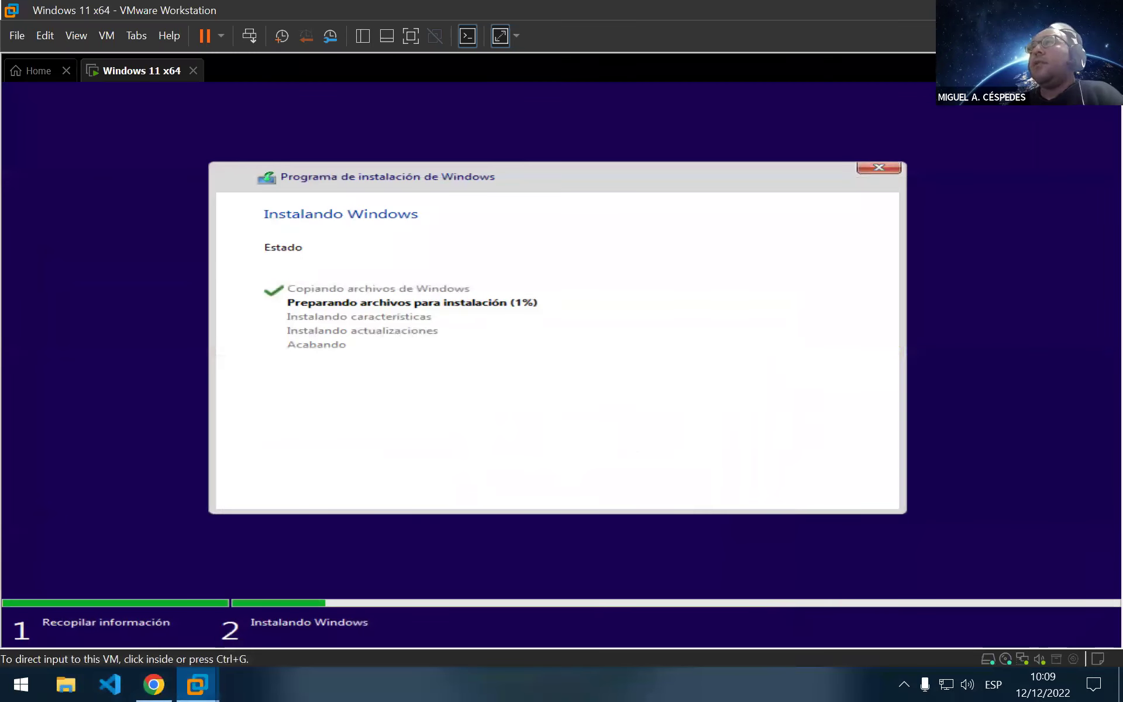
Step: Look at the drives under Este equipo in File Explorer, then return to the installation progress
{"action": "left_click", "coordinate": [301, 388]}
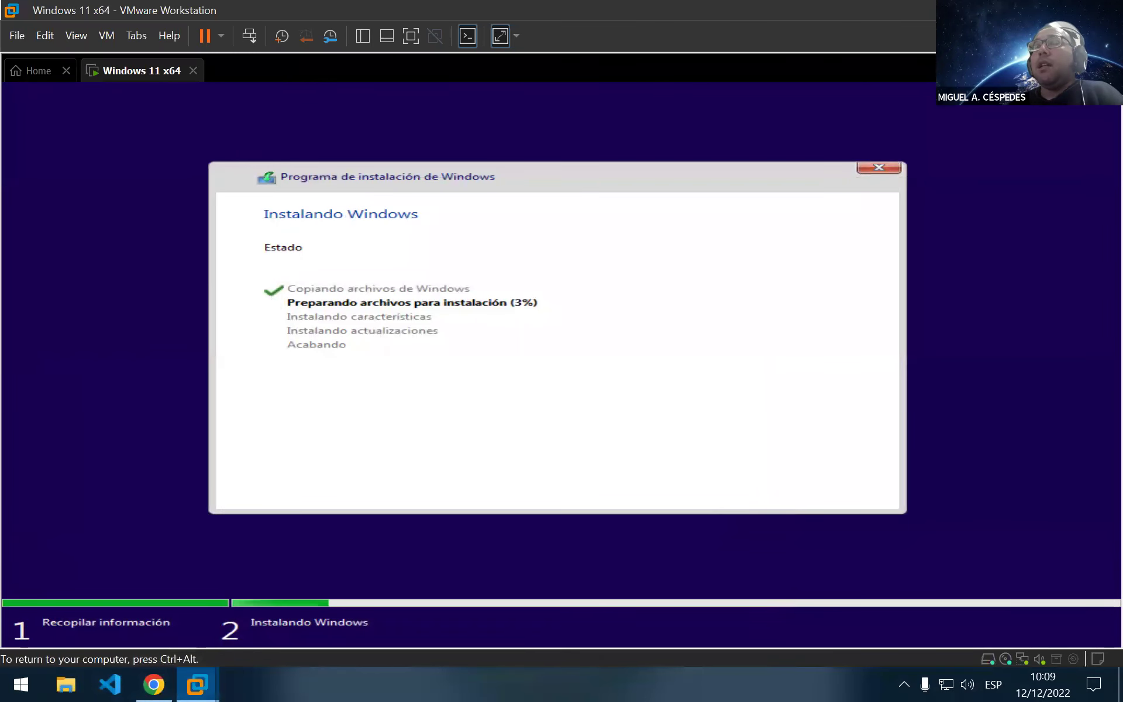
{"action": "key", "text": "ctrl+alt"}
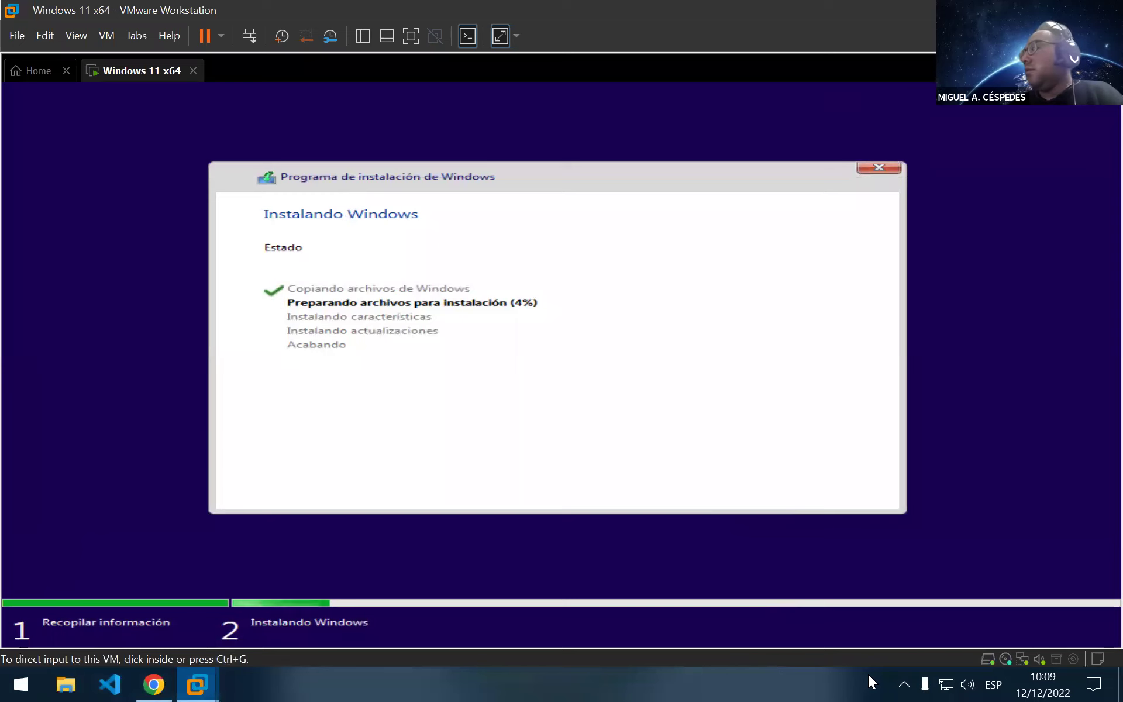
{"action": "left_click", "coordinate": [901, 679]}
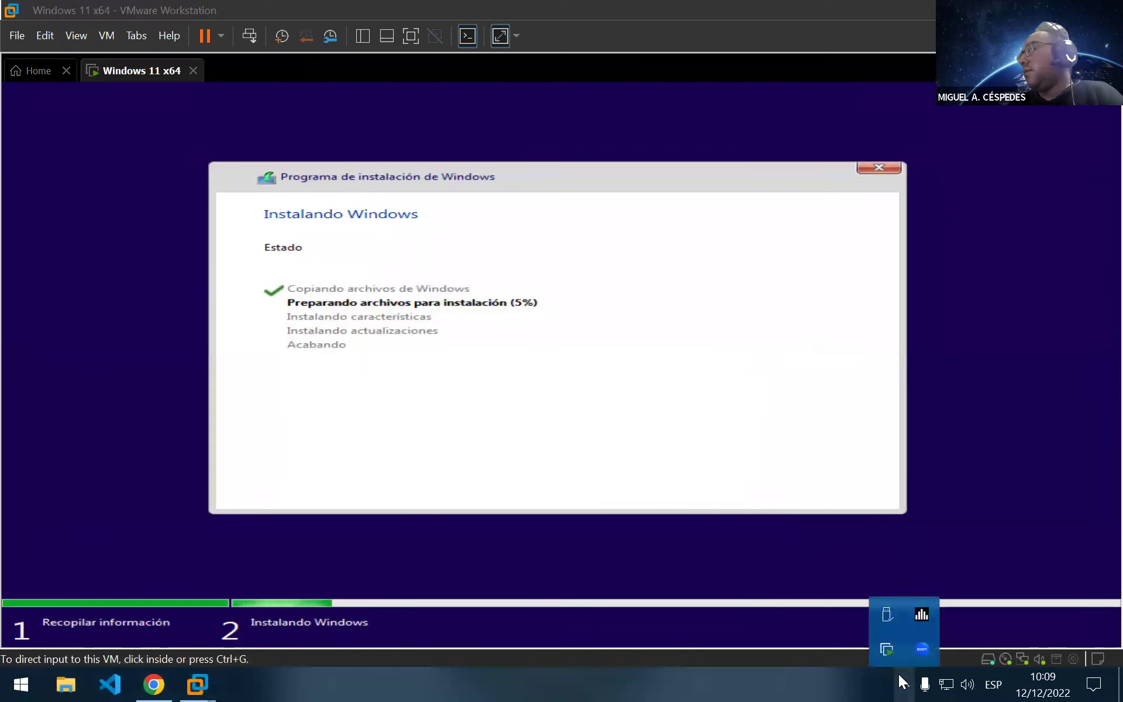
{"action": "left_click", "coordinate": [901, 678]}
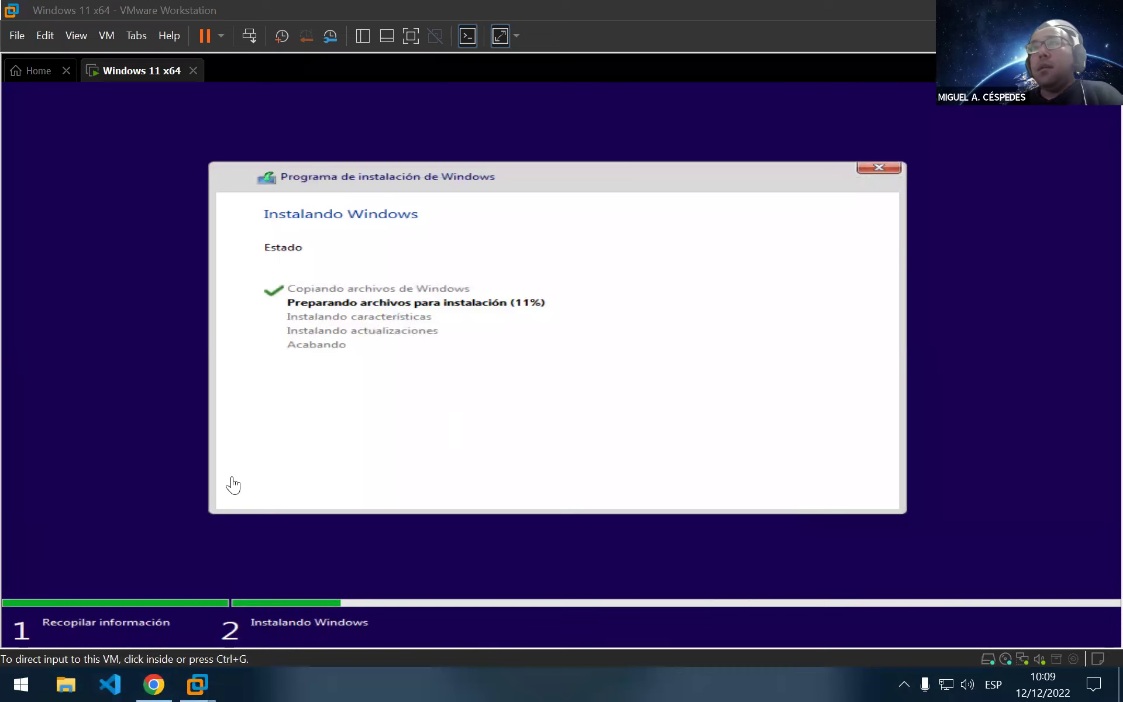
{"action": "left_click", "coordinate": [80, 675]}
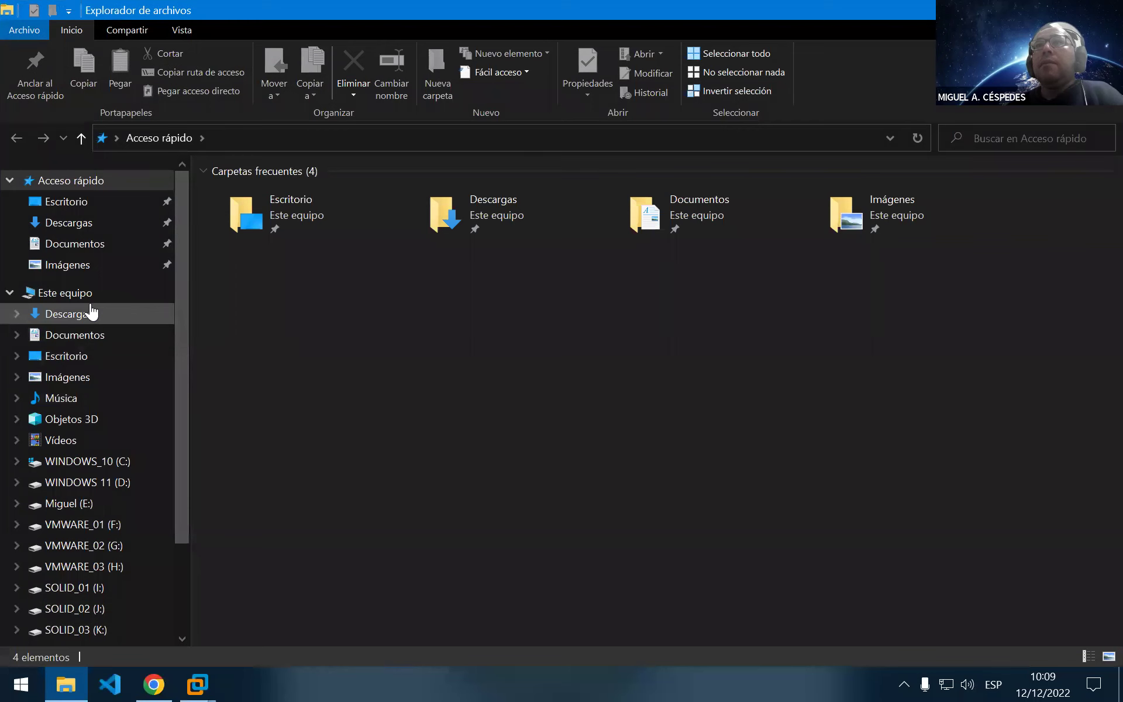
{"action": "left_click", "coordinate": [89, 293]}
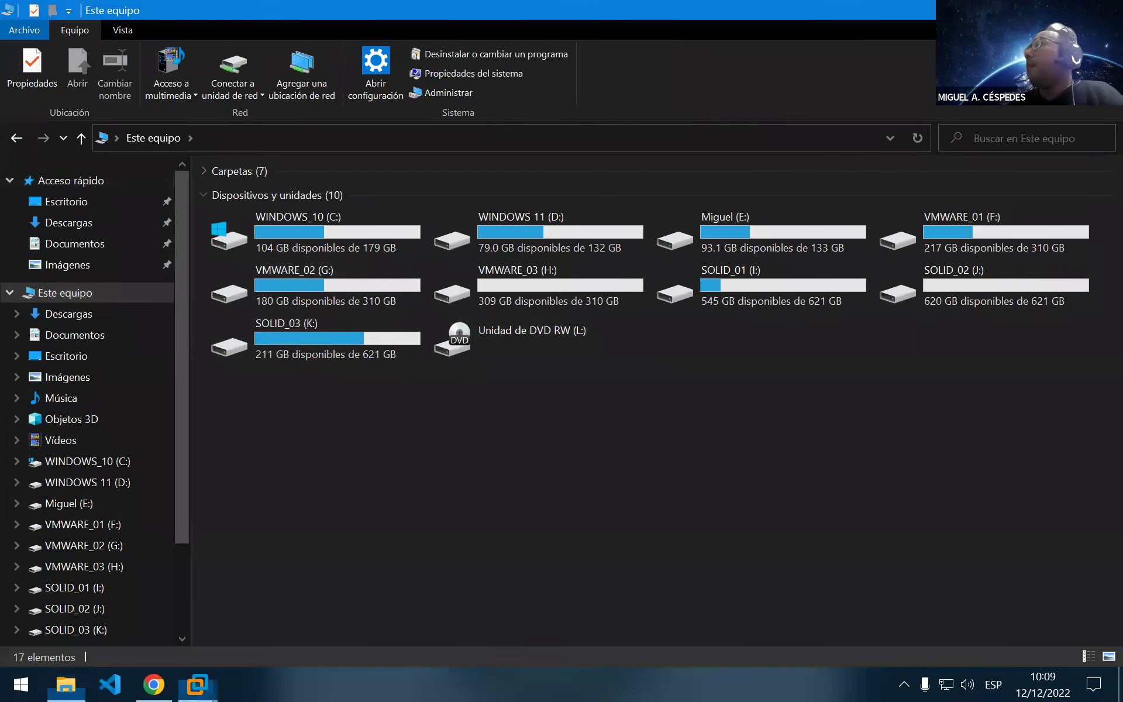
{"action": "key", "text": "alt+Tab"}
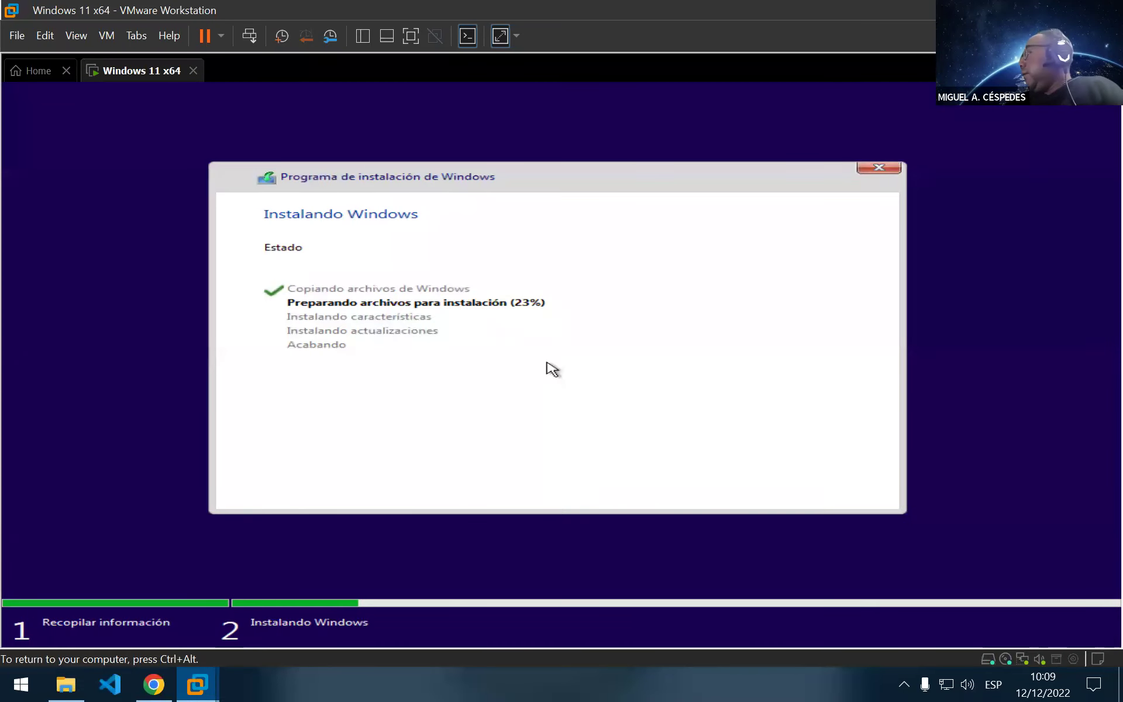
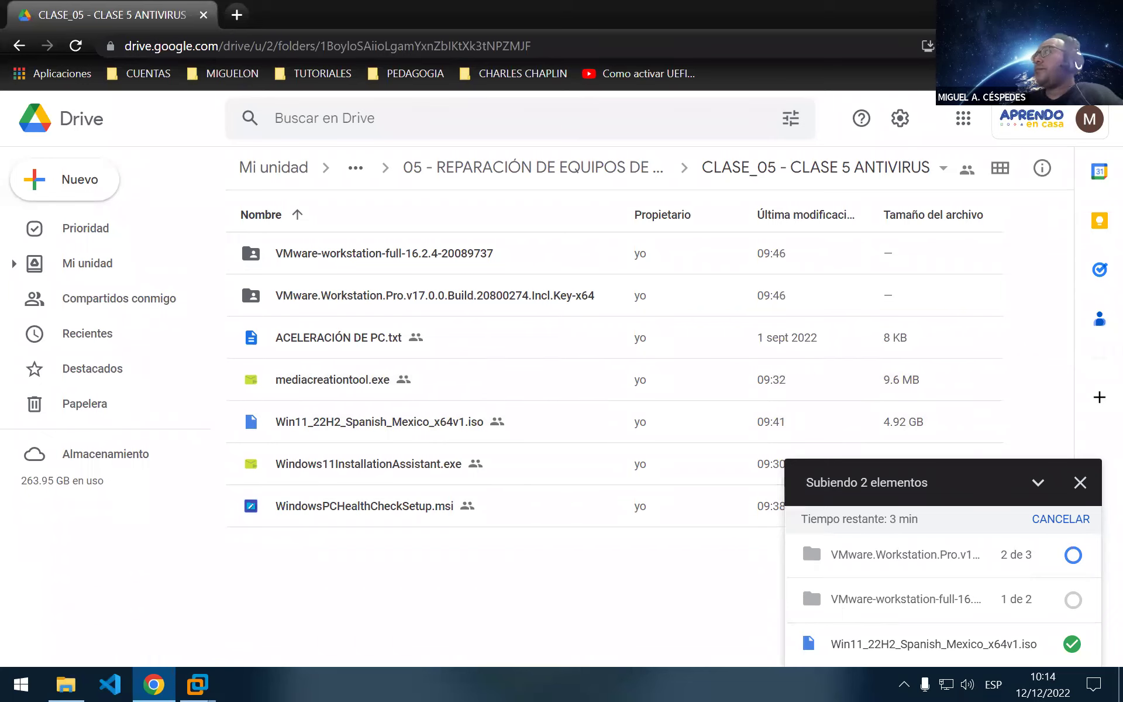
Step: Check the VM boot screen and the Drive upload progress, closing File Explorer
{"action": "left_click", "coordinate": [1043, 12]}
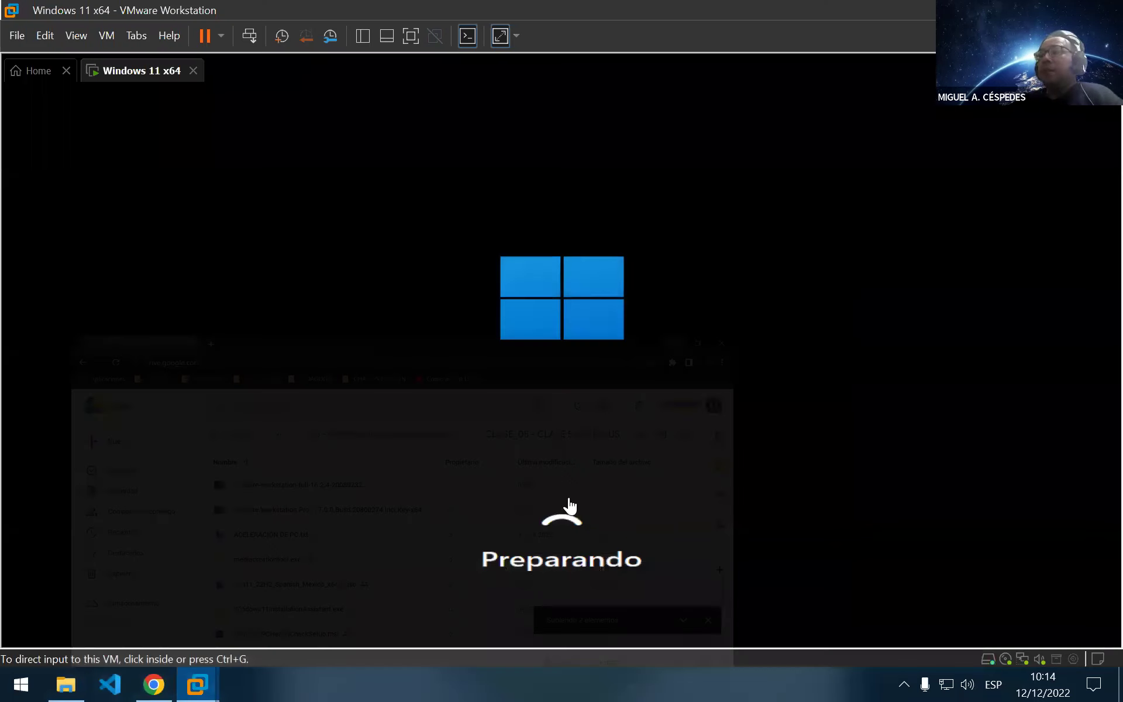
{"action": "left_click", "coordinate": [156, 683]}
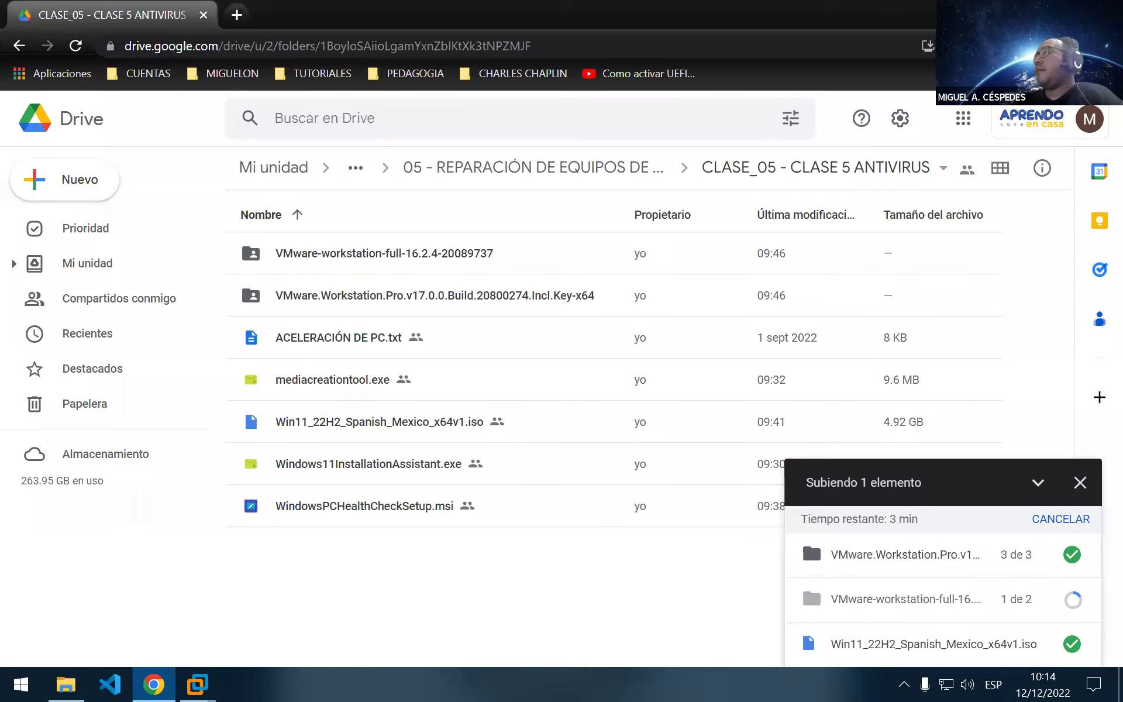
{"action": "key", "text": "alt+Tab"}
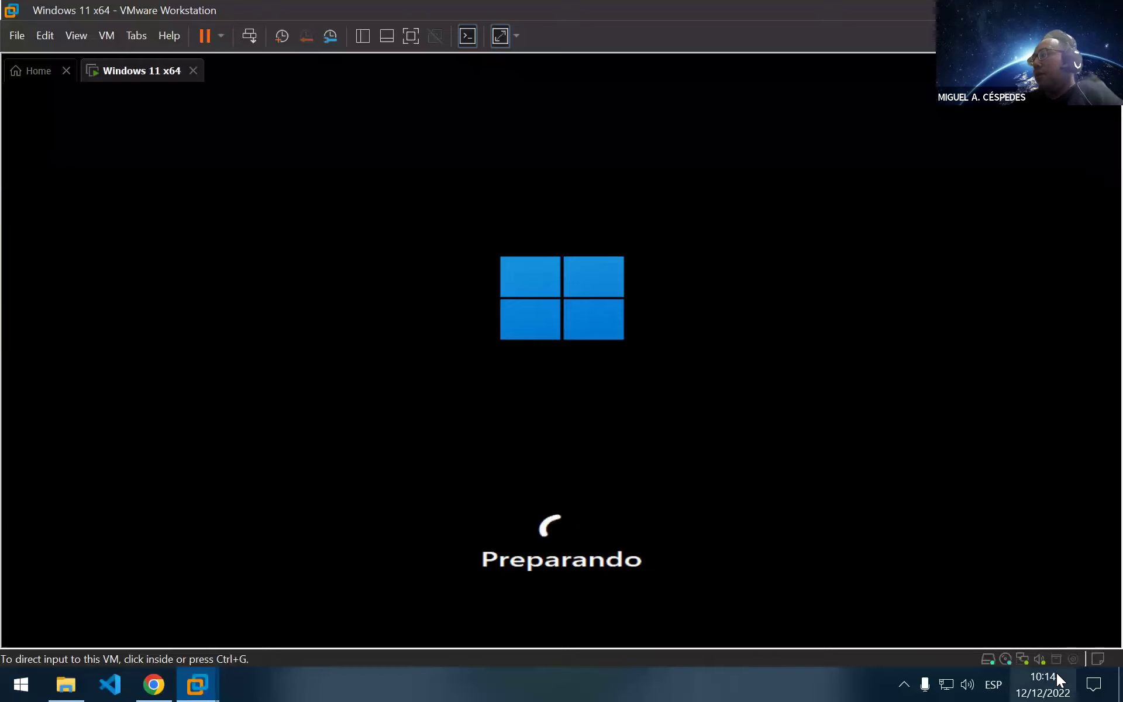
{"action": "mouse_move", "coordinate": [1054, 680]}
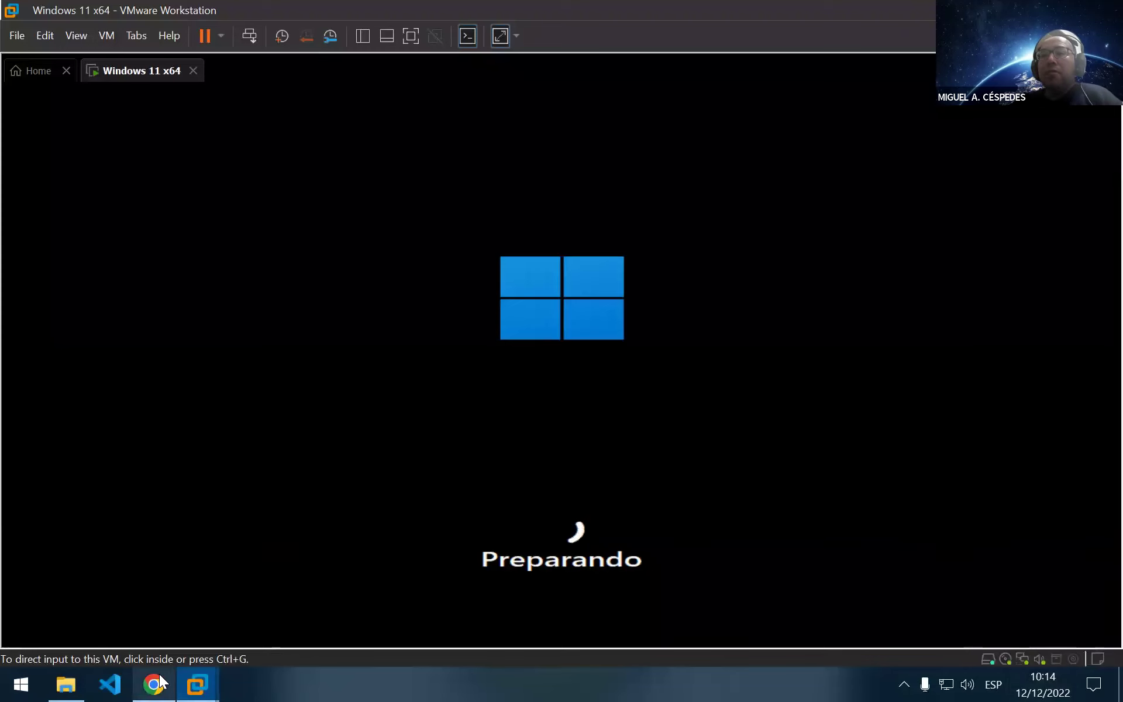
{"action": "mouse_move", "coordinate": [65, 682]}
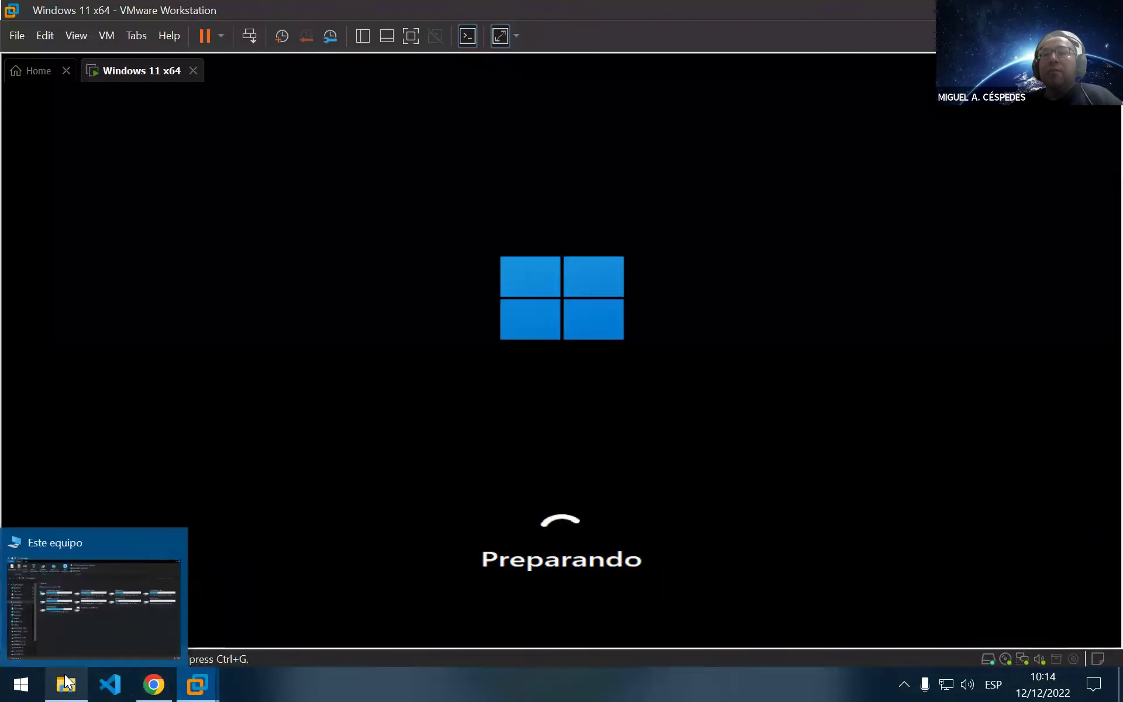
{"action": "left_click", "coordinate": [169, 547]}
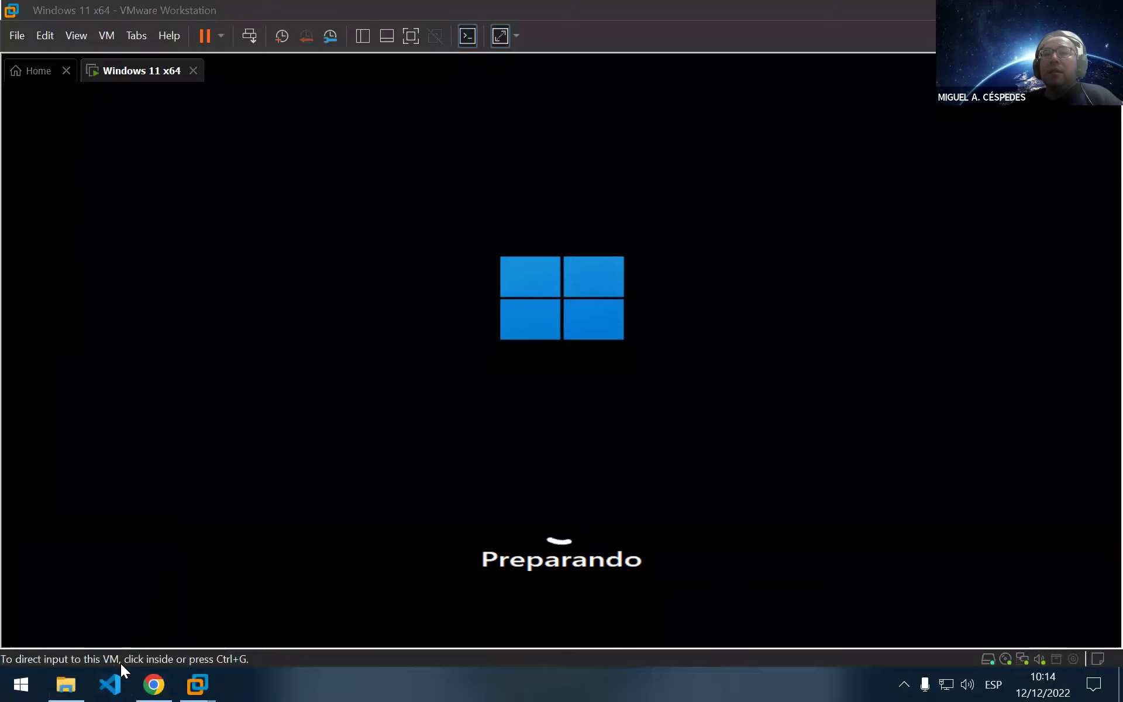
{"action": "mouse_move", "coordinate": [157, 681]}
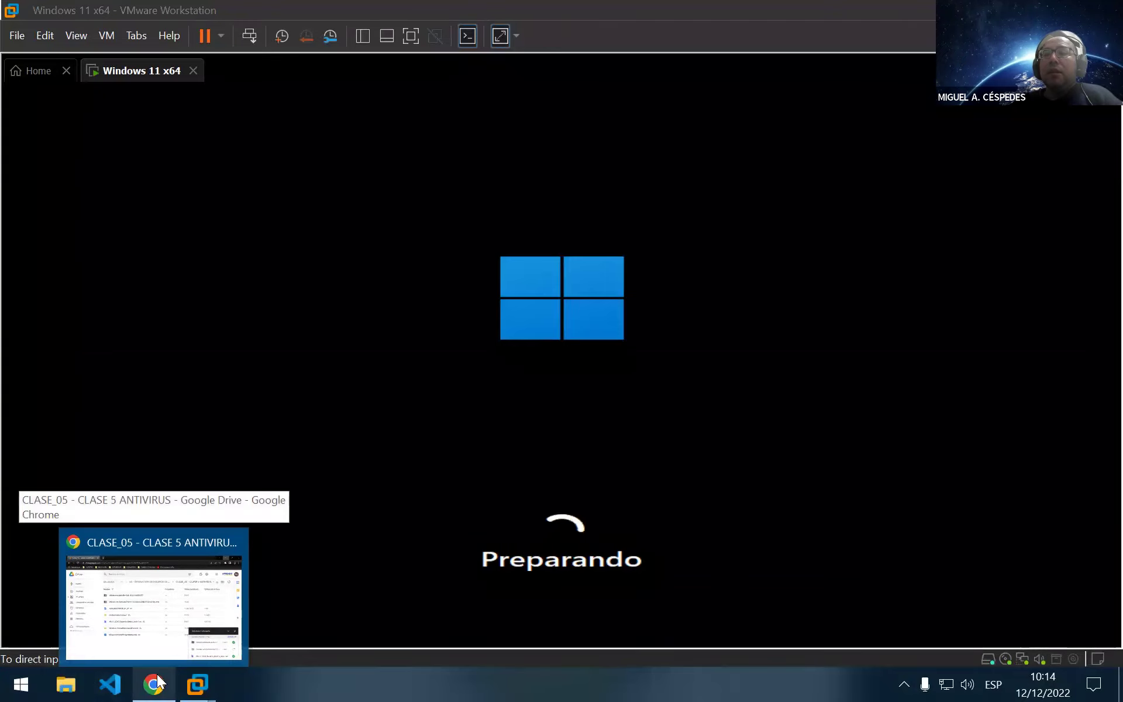
{"action": "left_click", "coordinate": [157, 681]}
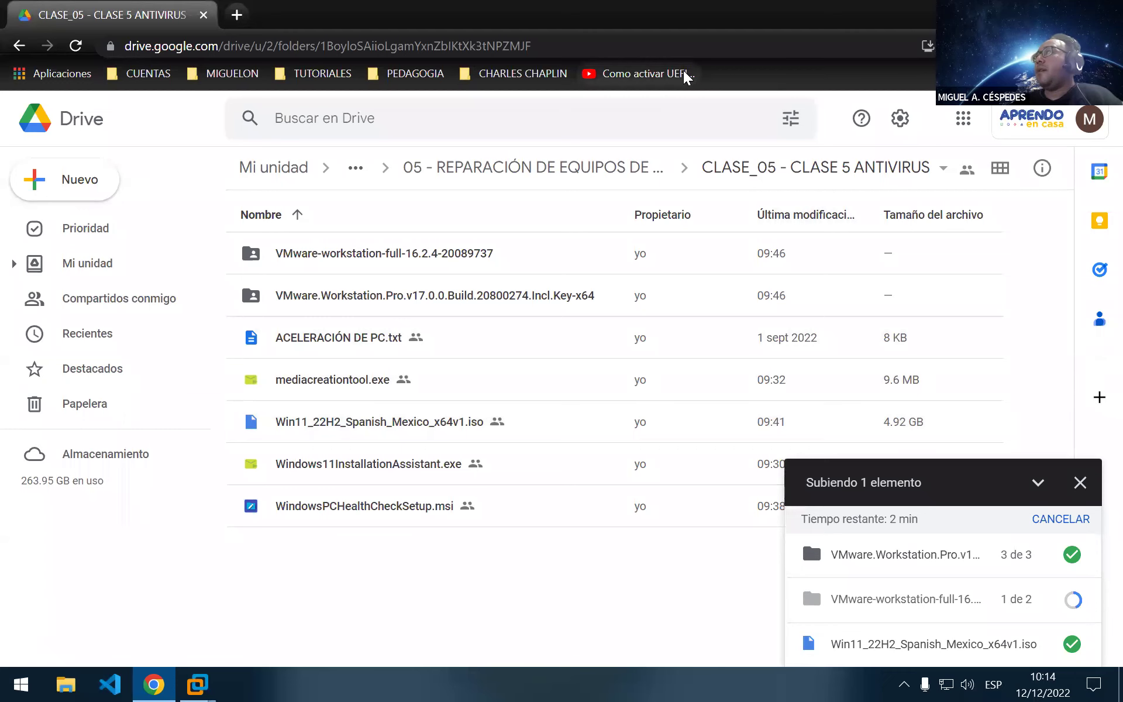
Step: Delete the UEFI activation bookmark and go up to the 05 - REPARACIÓN folder
{"action": "right_click", "coordinate": [656, 69]}
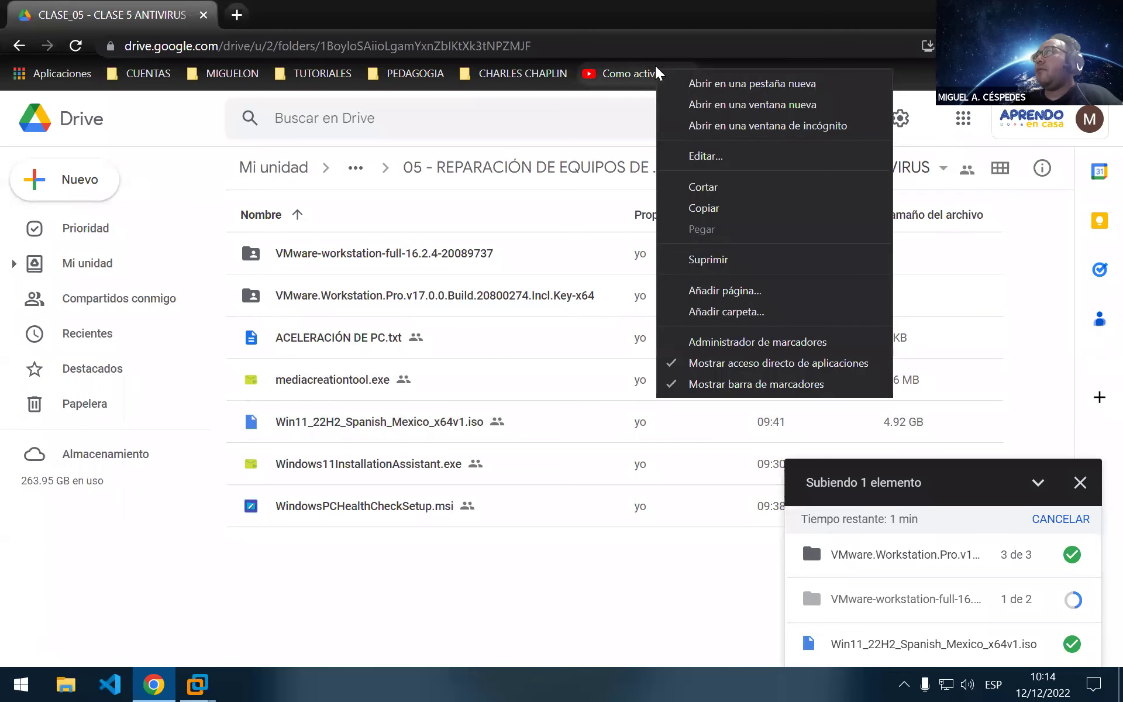
{"action": "left_click", "coordinate": [712, 258]}
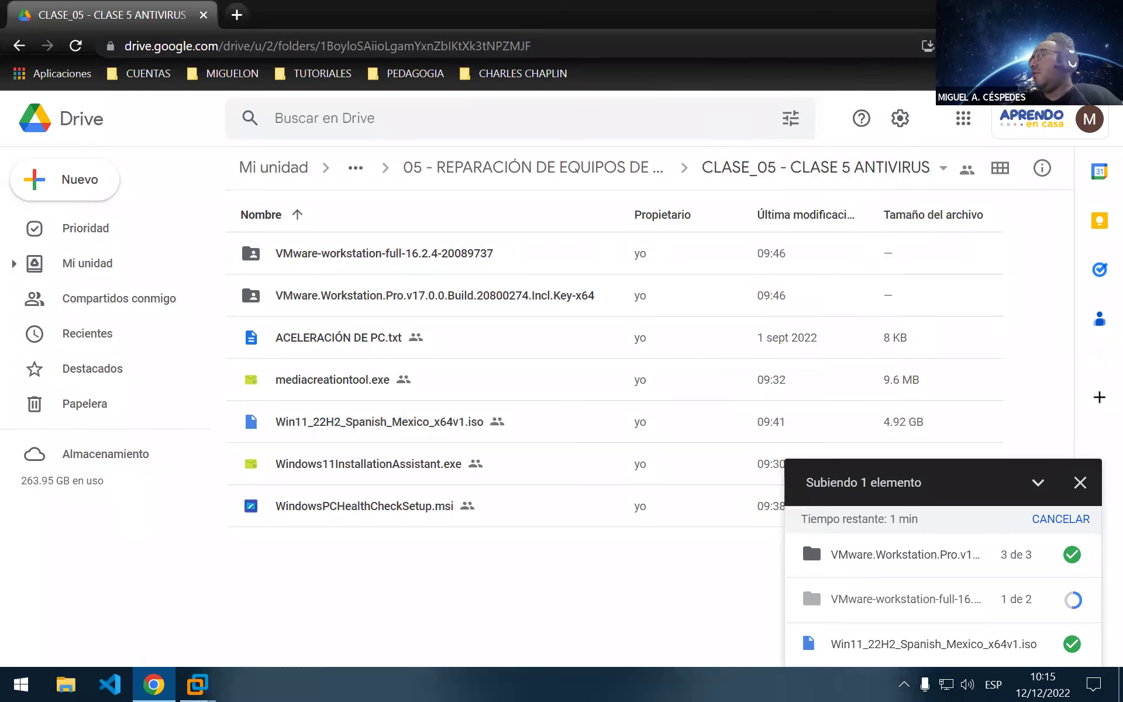
{"action": "key", "text": "alt+Tab"}
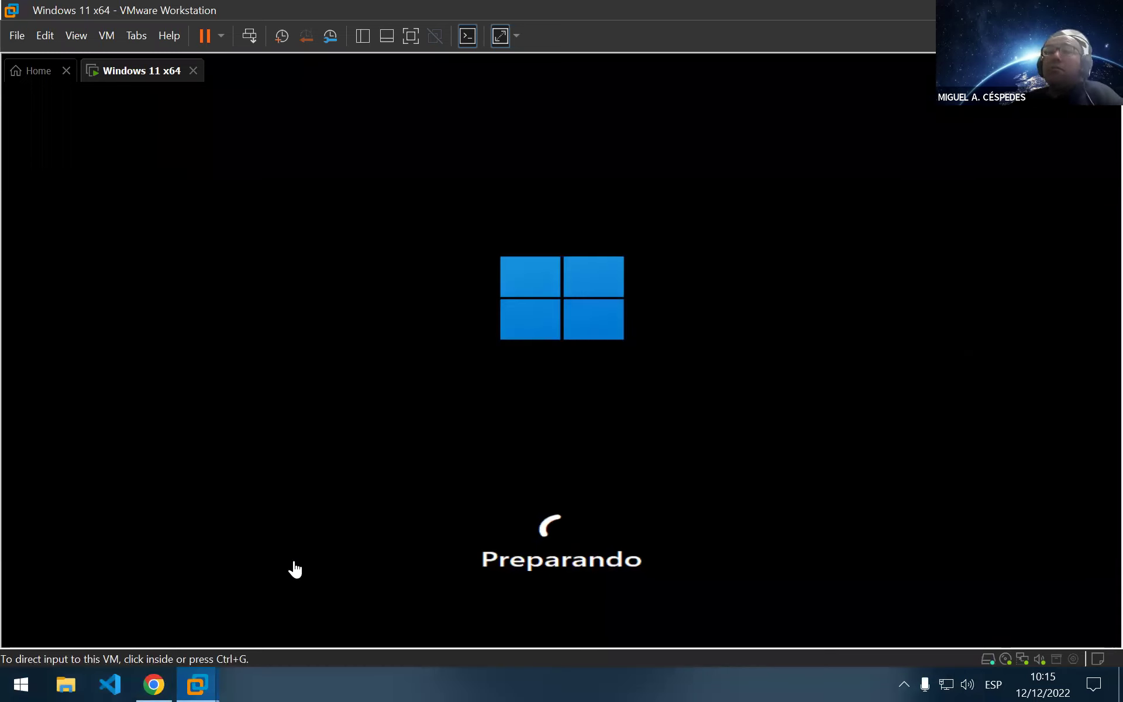
{"action": "left_click", "coordinate": [159, 682]}
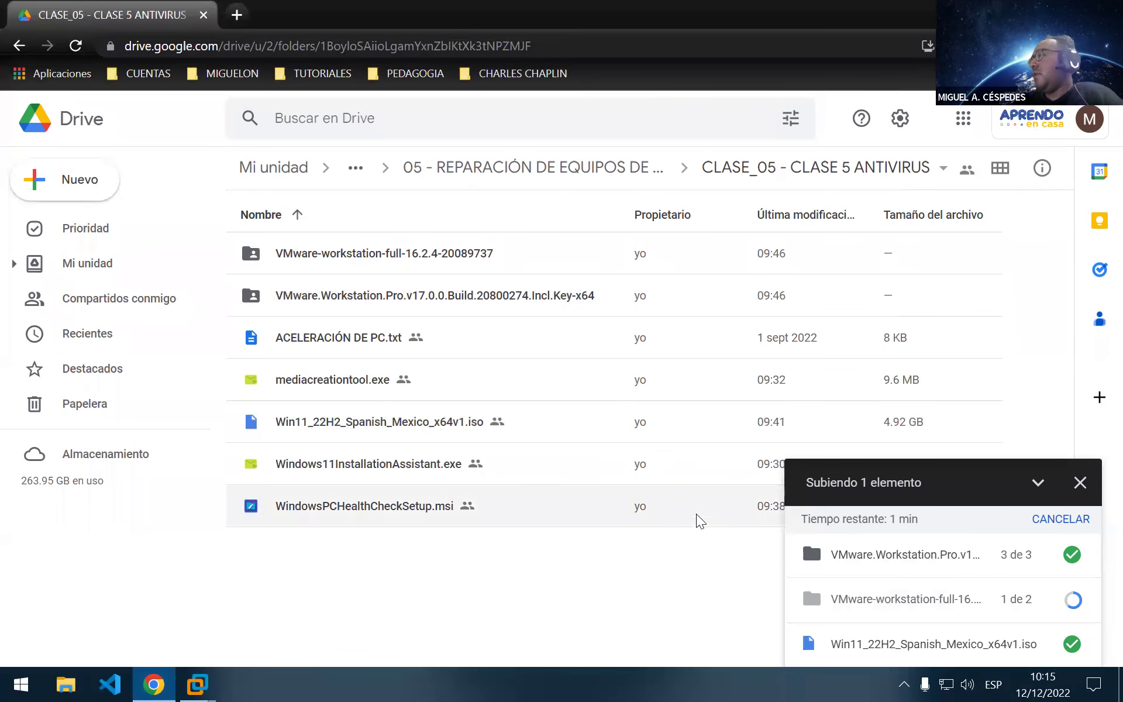
{"action": "left_click", "coordinate": [612, 169]}
Step: In the CLASE_01 folder, move BCUninstaller_5.4_setup.exe to the trash and open a new tab
{"action": "left_click", "coordinate": [454, 257]}
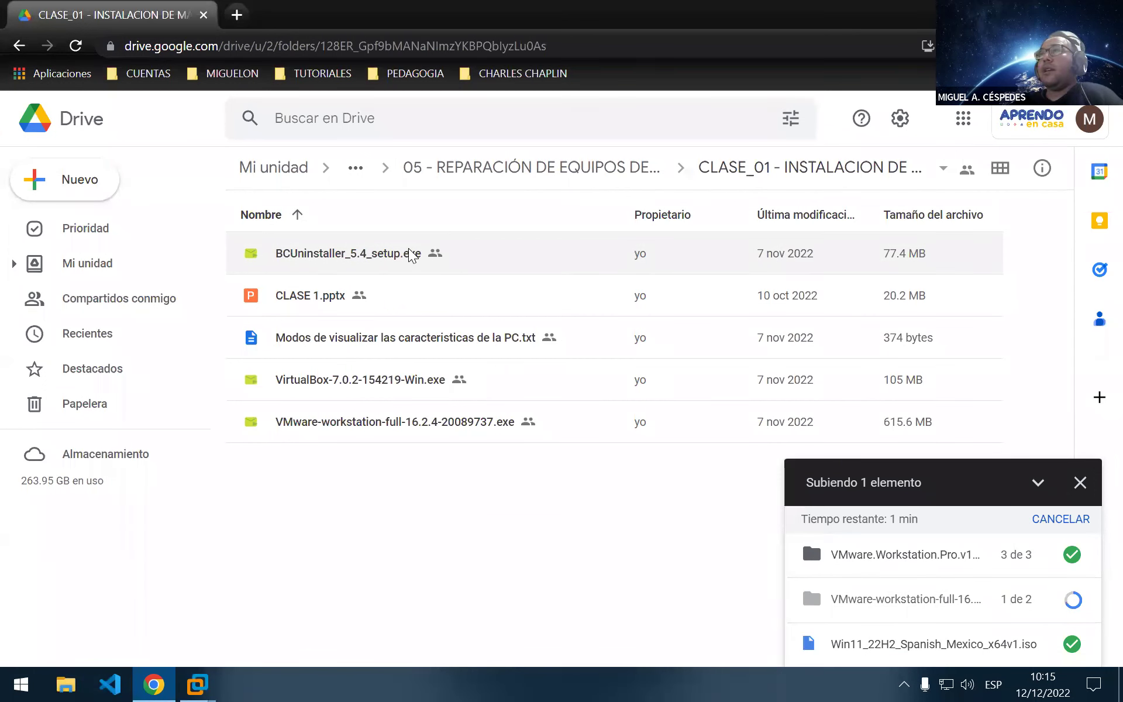
{"action": "right_click", "coordinate": [414, 252]}
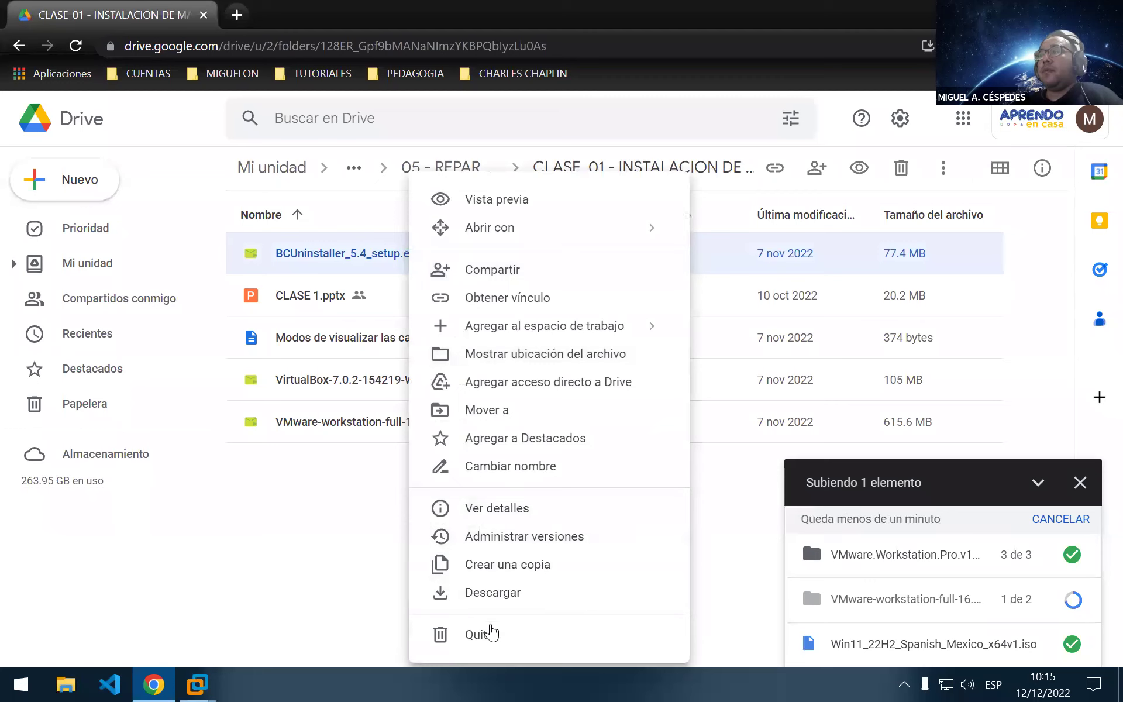
{"action": "left_click", "coordinate": [489, 635]}
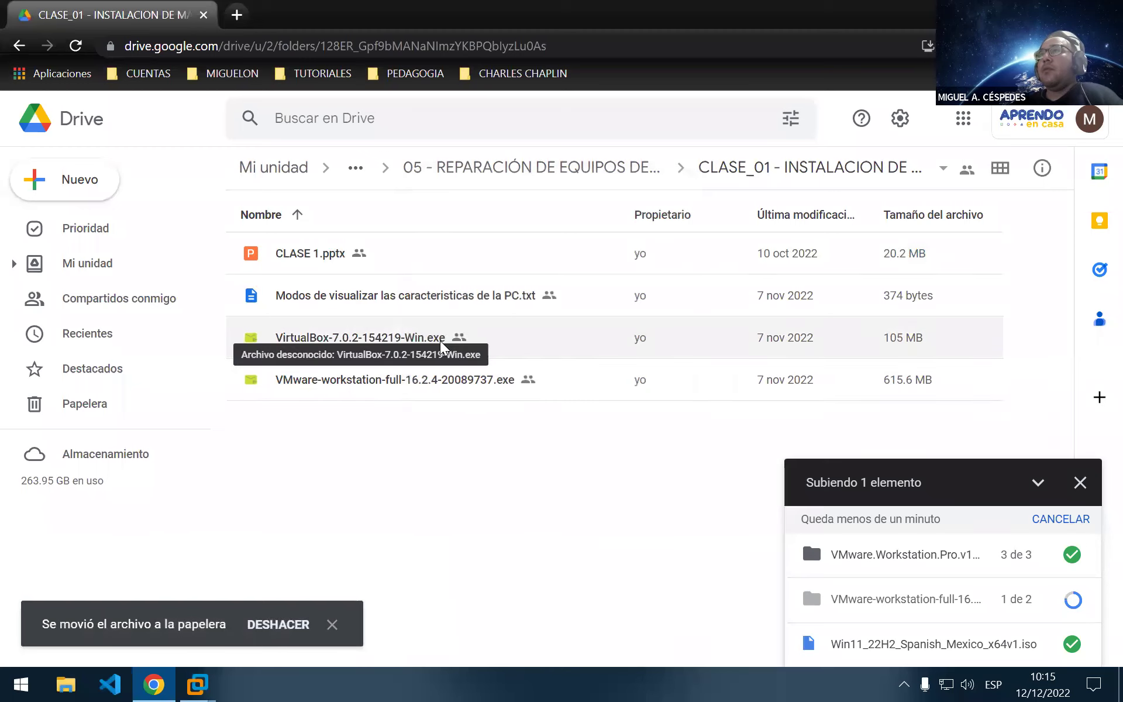
{"action": "left_click", "coordinate": [237, 15]}
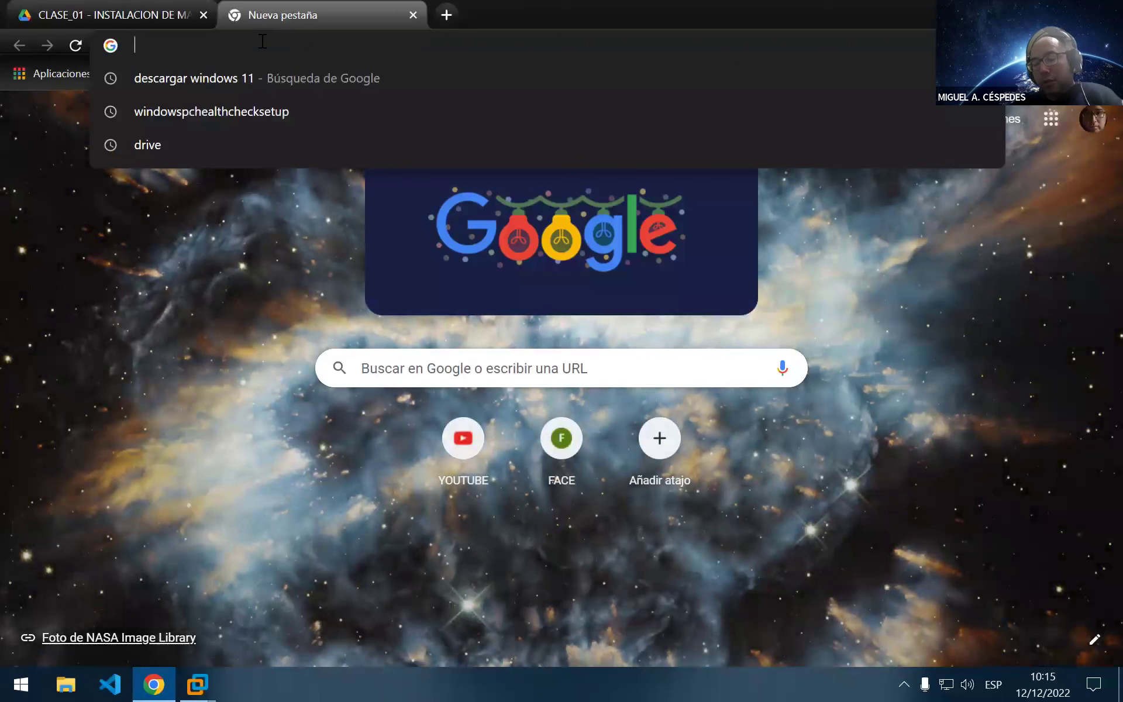
Step: Search for bcuninstaller and download the Bulk Crap Uninstaller 5.4 installer from FossHub
{"action": "type", "text": "bc "}
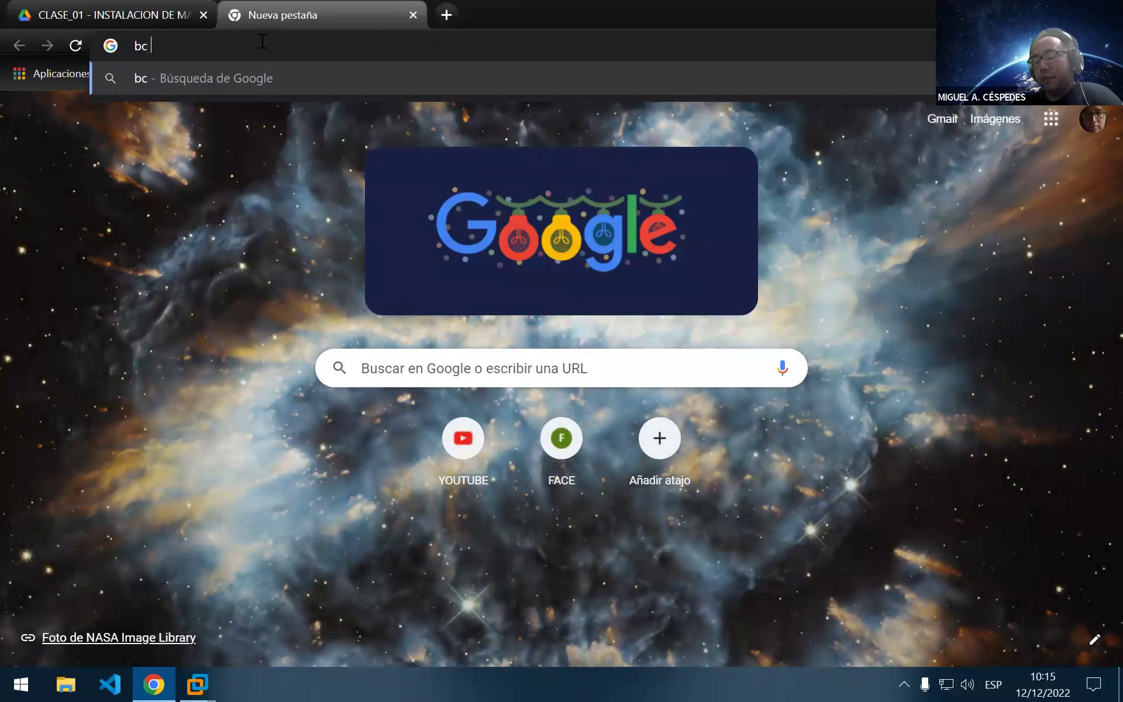
{"action": "type", "text": "unistaller"}
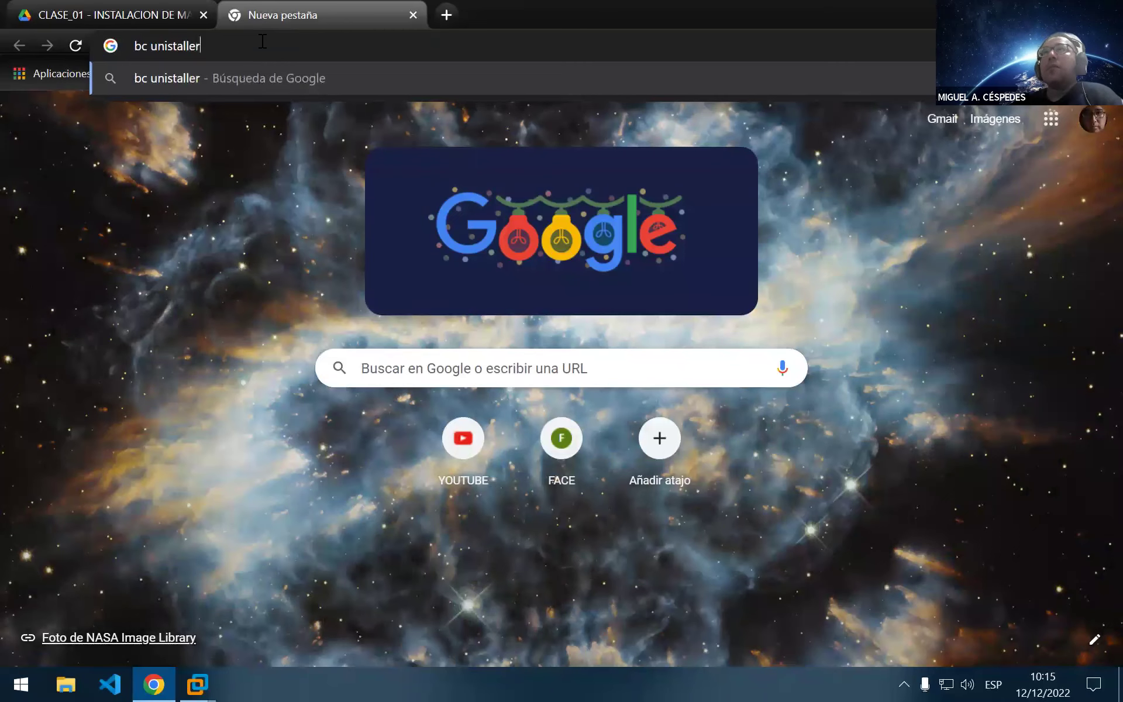
{"action": "key", "text": "Return"}
{"action": "left_click", "coordinate": [333, 269]}
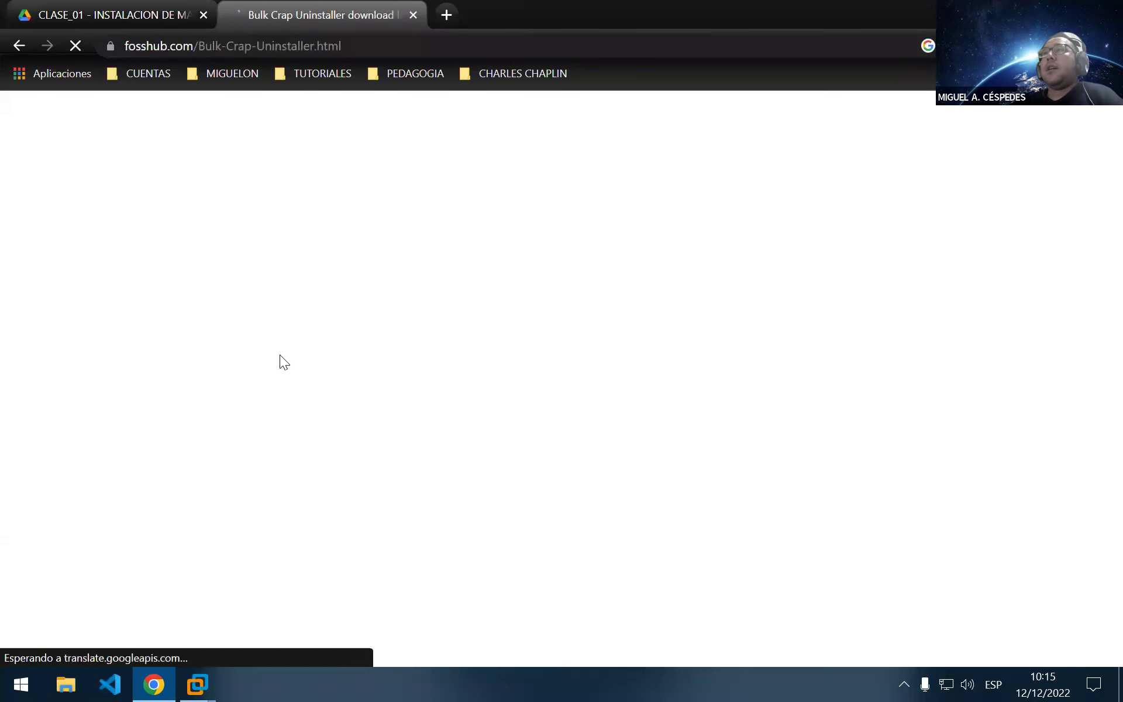
{"action": "scroll", "coordinate": [697, 391], "scroll_direction": "down", "scroll_amount": 3}
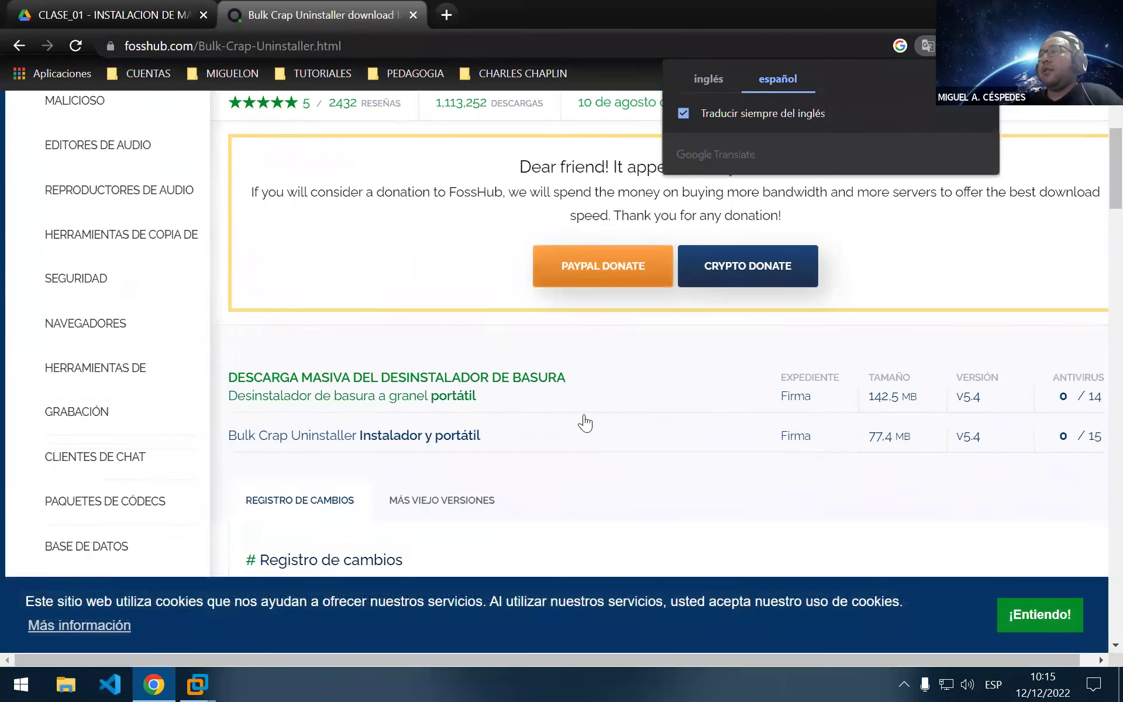
{"action": "left_click", "coordinate": [456, 427]}
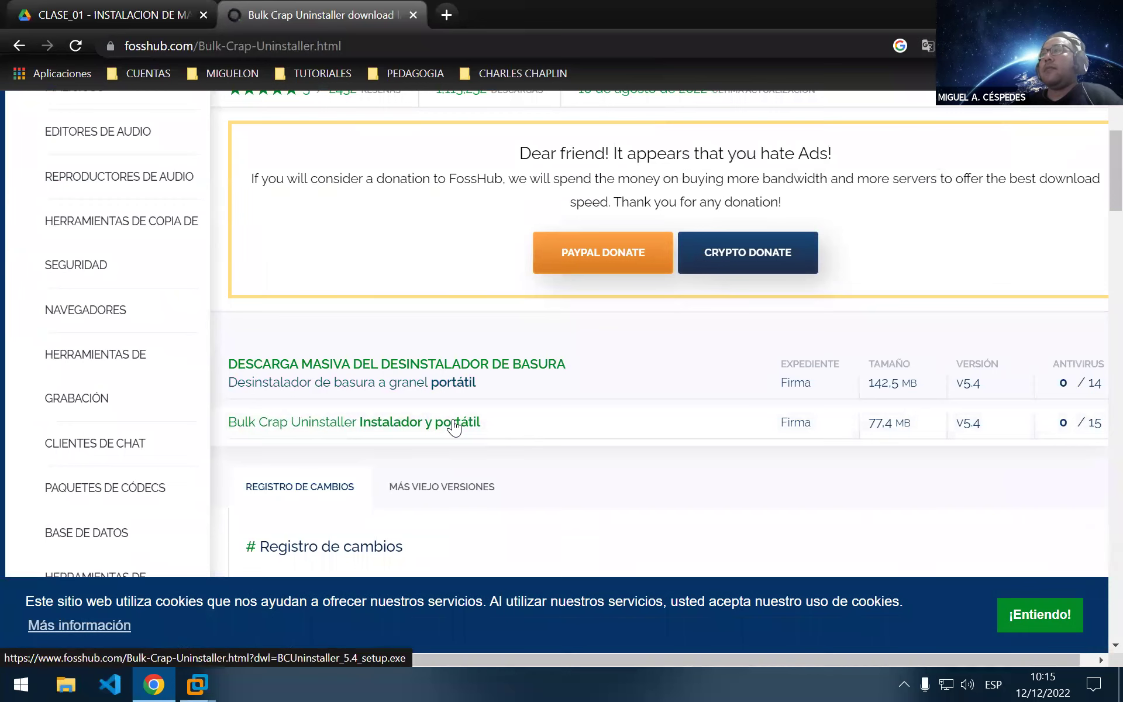
{"action": "left_click", "coordinate": [1062, 642]}
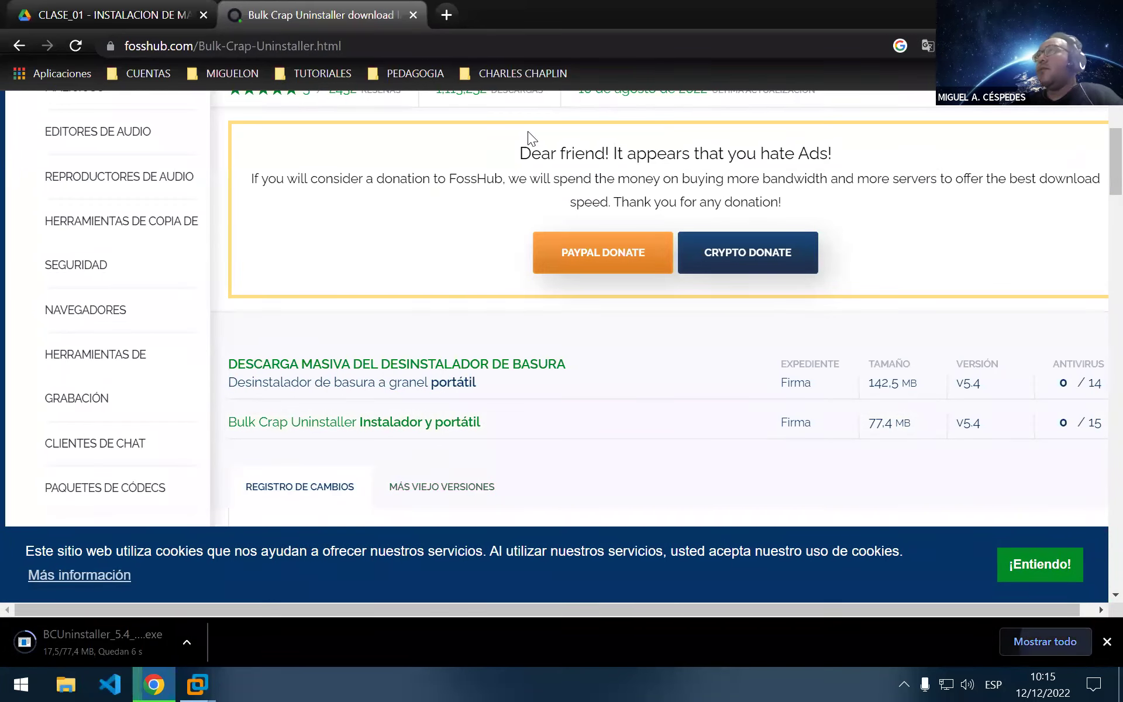
{"action": "left_click", "coordinate": [413, 14]}
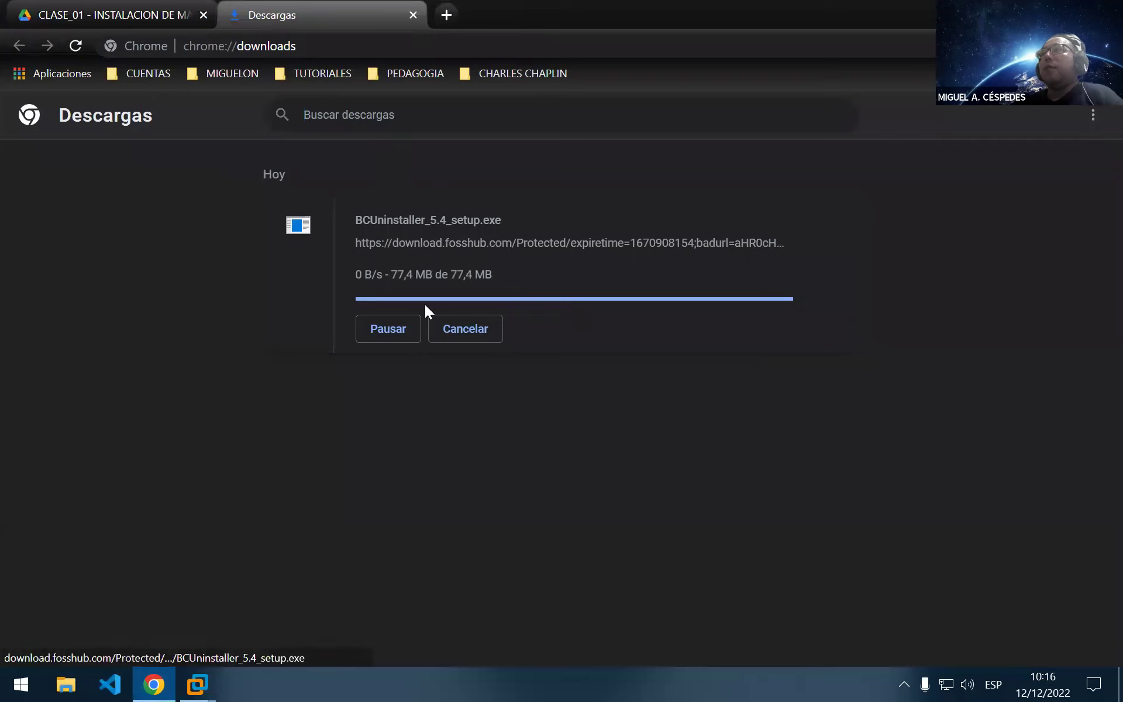
{"action": "left_click", "coordinate": [66, 684]}
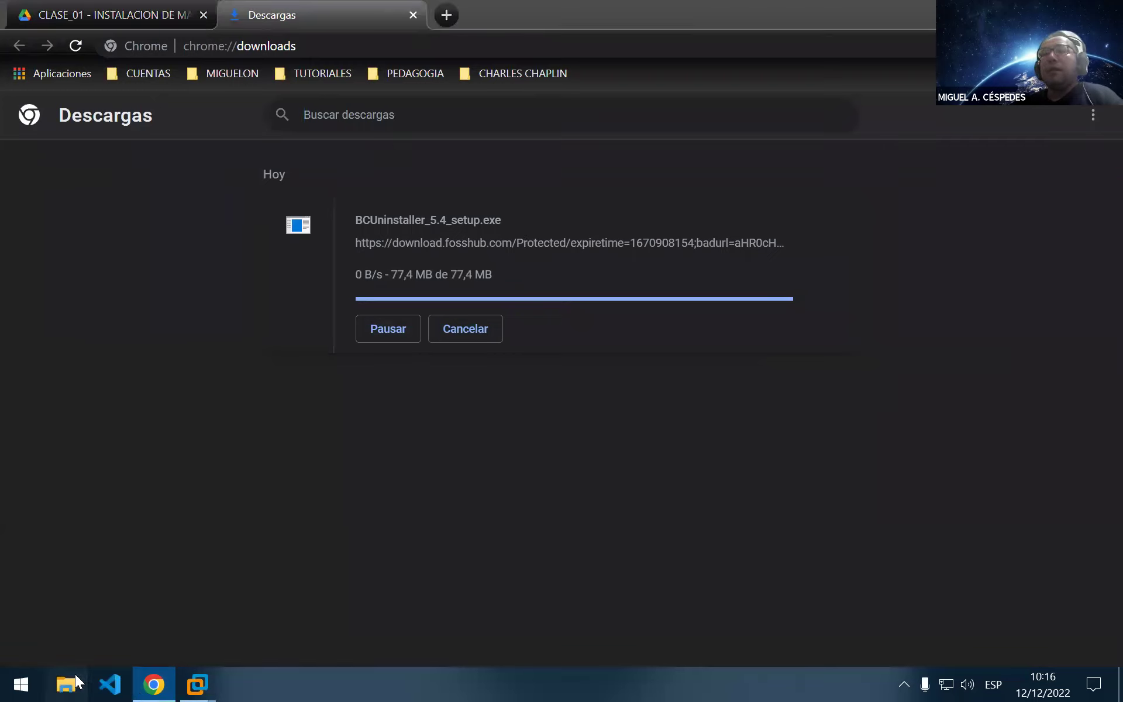
Step: Delete the old BCUninstaller_5.4_setup from K:\3 _SOFTWARE 2022-2\02 - SOFTWARE PARA MANTENIMIENTO\UTILITARIOS
{"action": "left_click", "coordinate": [123, 308]}
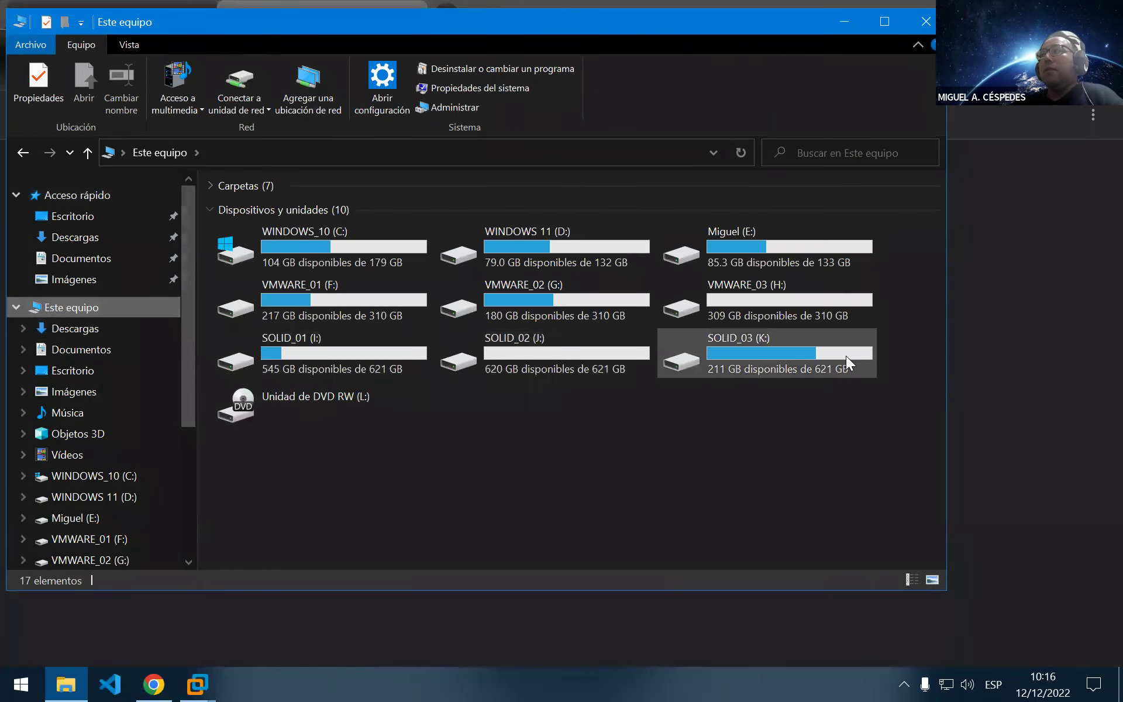
{"action": "double_click", "coordinate": [844, 356]}
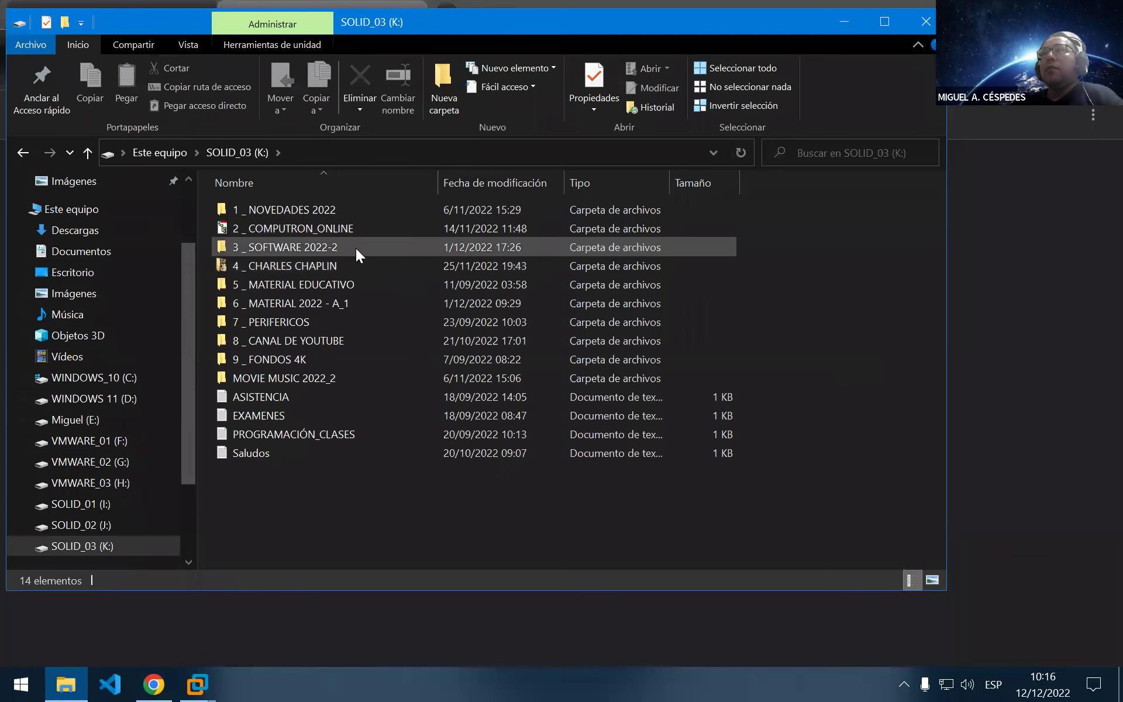
{"action": "double_click", "coordinate": [356, 251]}
{"action": "double_click", "coordinate": [417, 228]}
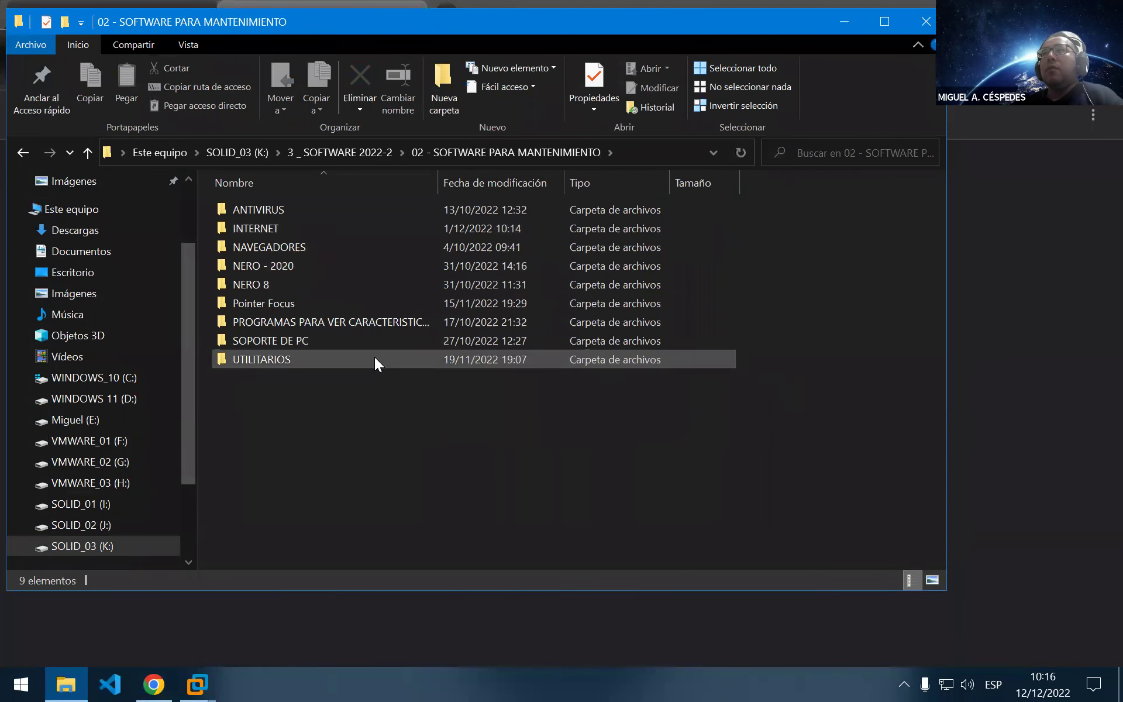
{"action": "double_click", "coordinate": [374, 358]}
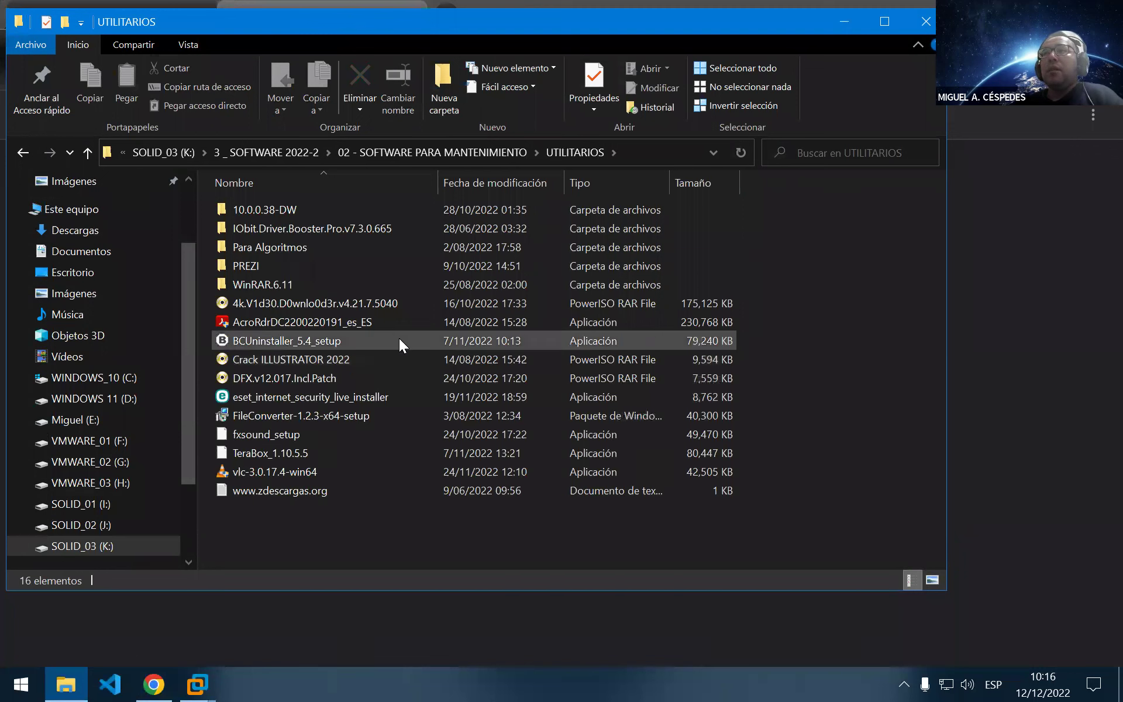
{"action": "left_click", "coordinate": [324, 340]}
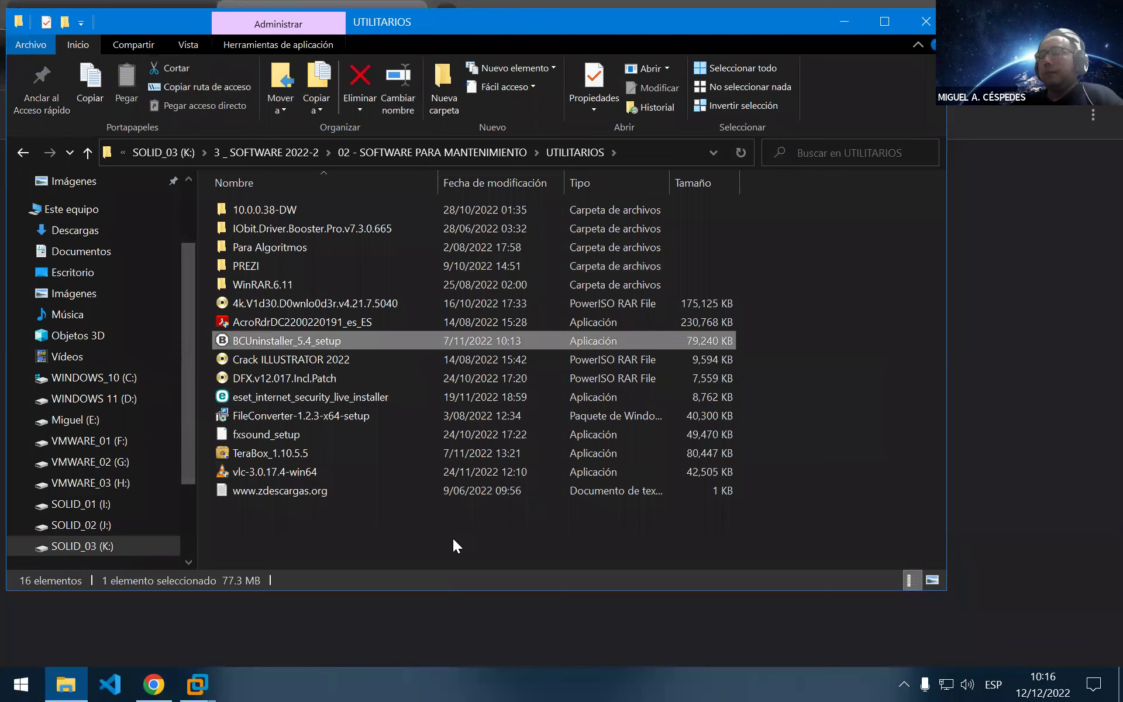
{"action": "key", "text": "Delete"}
Step: Cut the new download from Descargas and clear it from Chrome's downloads list
{"action": "left_click", "coordinate": [642, 7]}
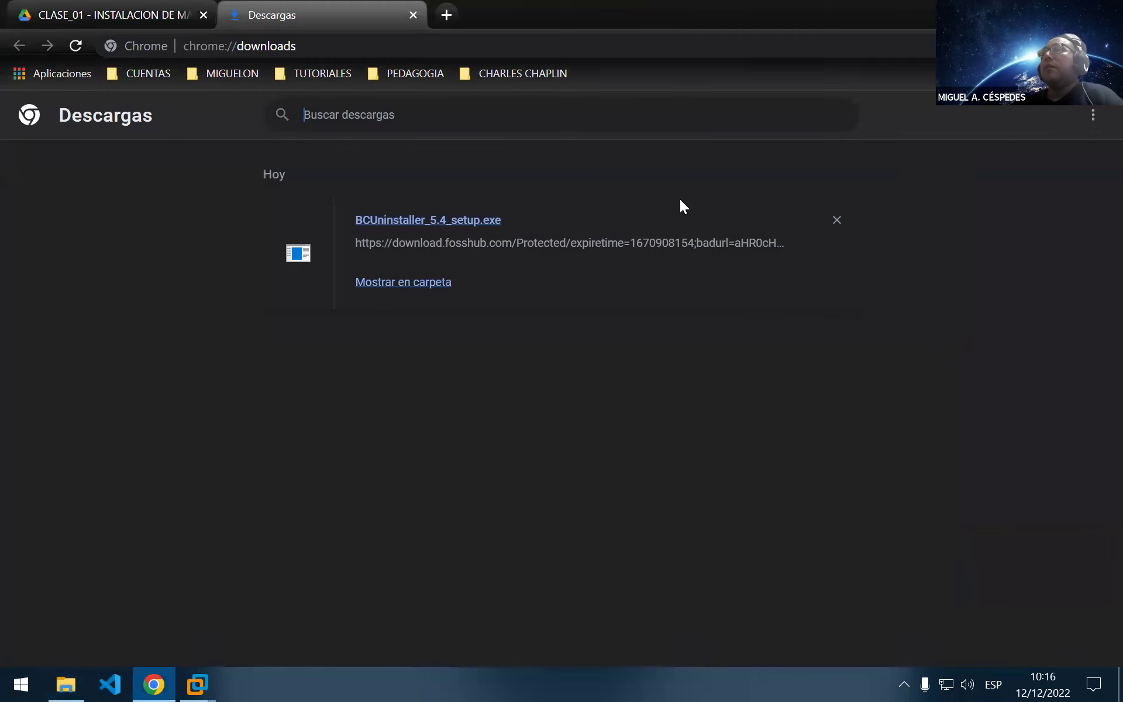
{"action": "left_click", "coordinate": [443, 284]}
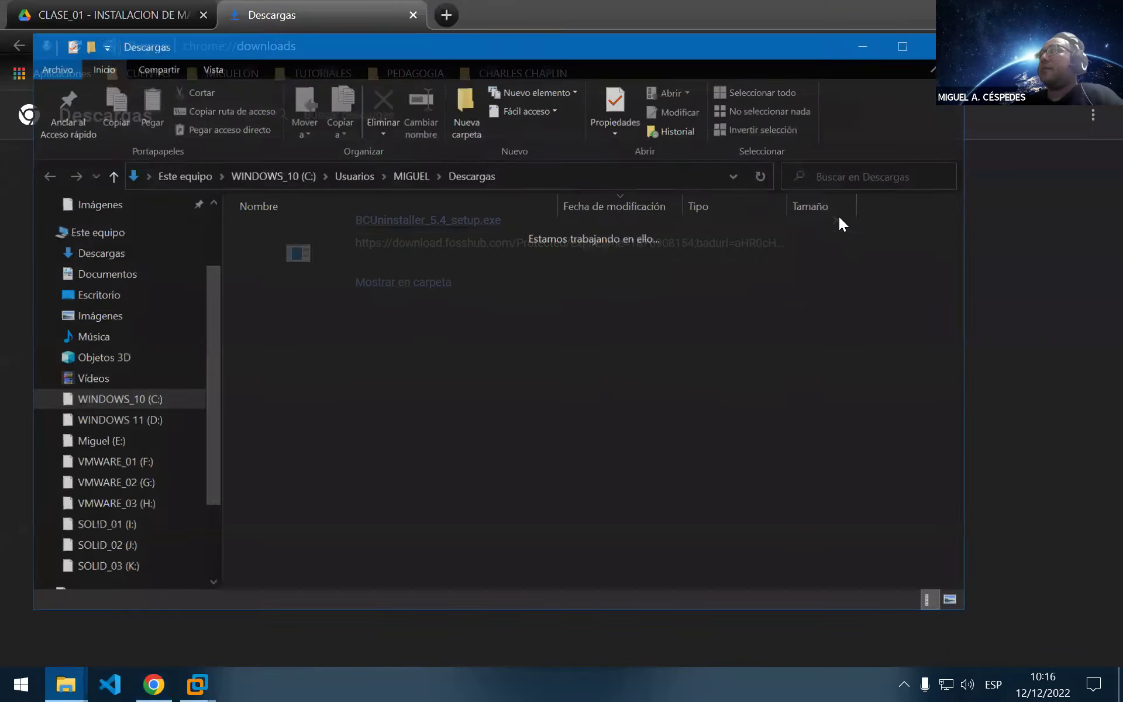
{"action": "right_click", "coordinate": [341, 257]}
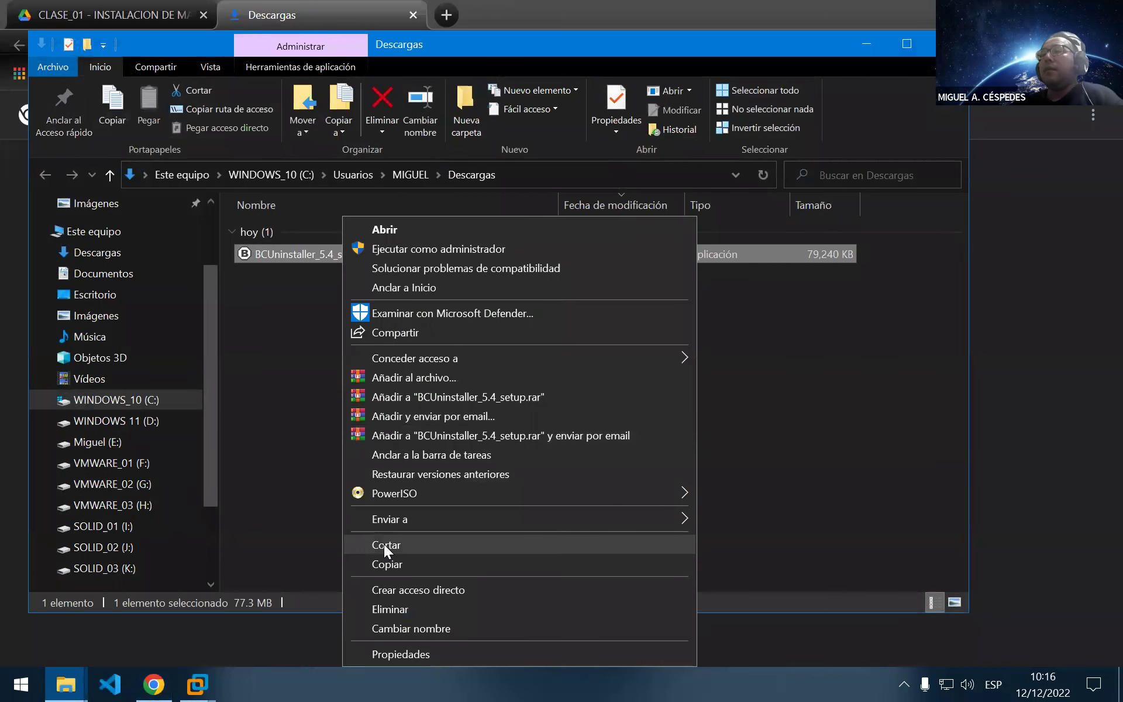
{"action": "left_click", "coordinate": [383, 544]}
{"action": "left_click_drag", "start_coordinate": [647, 55], "coordinate": [646, 272]}
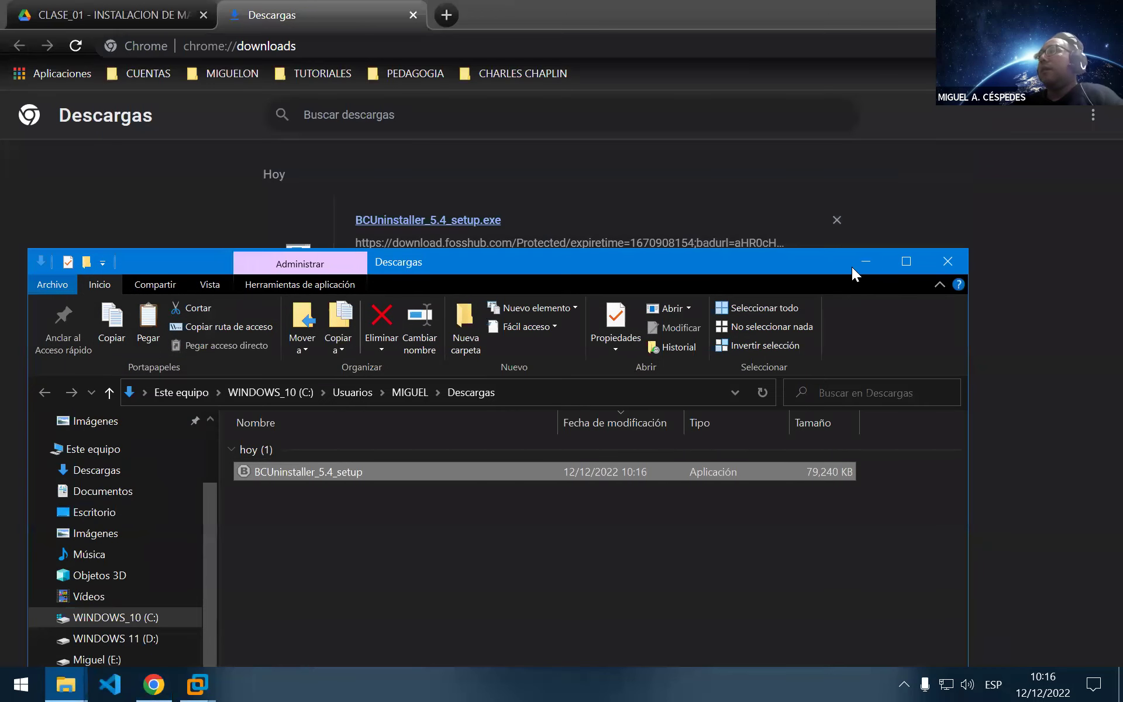
{"action": "left_click", "coordinate": [947, 261]}
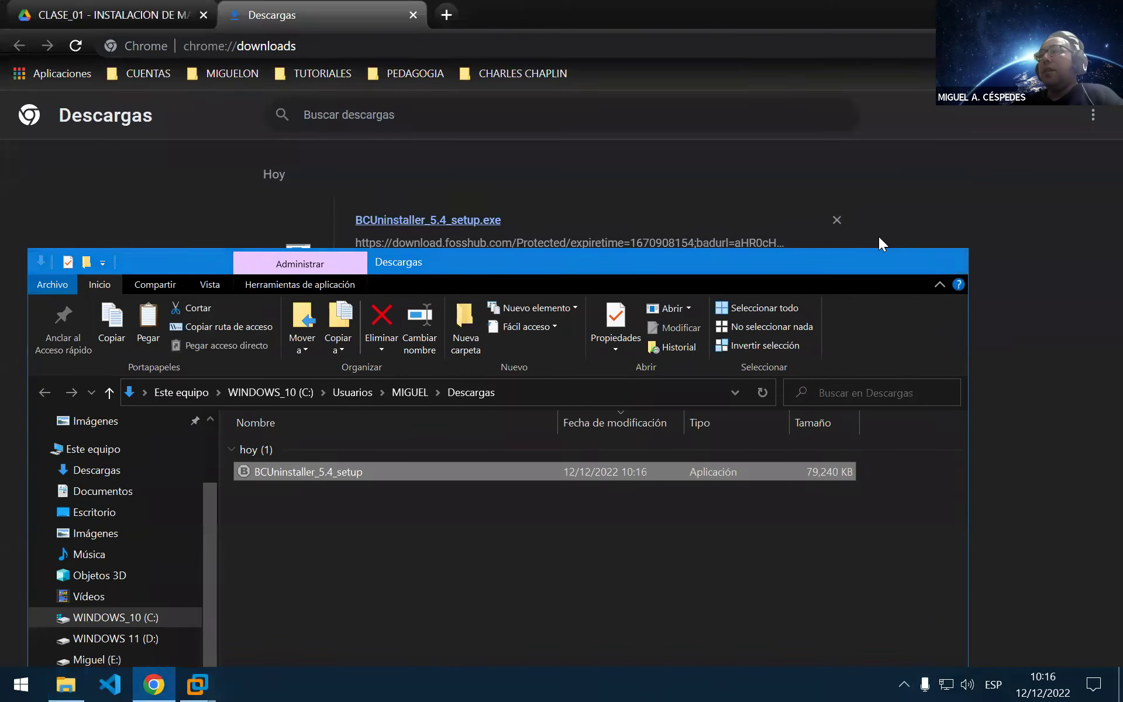
{"action": "left_click", "coordinate": [837, 219]}
{"action": "left_click", "coordinate": [414, 16]}
Step: Paste the installer into UTILITARIOS and confirm the Descargas folder is empty
{"action": "left_click", "coordinate": [66, 684]}
{"action": "right_click", "coordinate": [376, 529]}
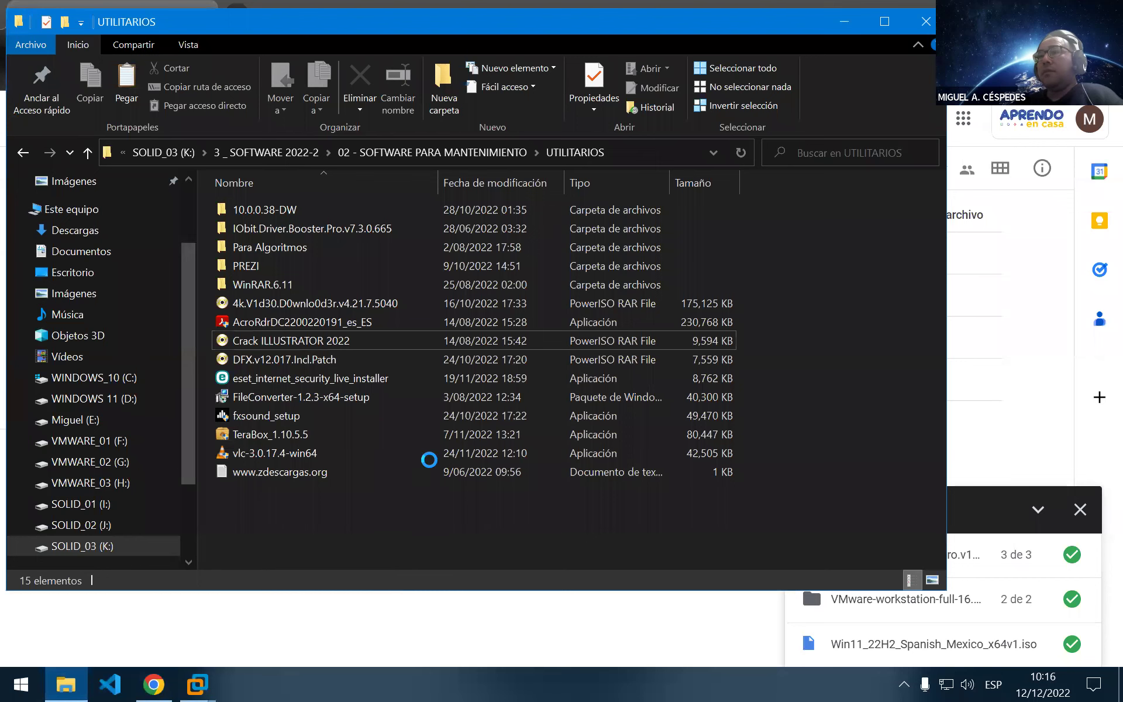
{"action": "left_click", "coordinate": [436, 381]}
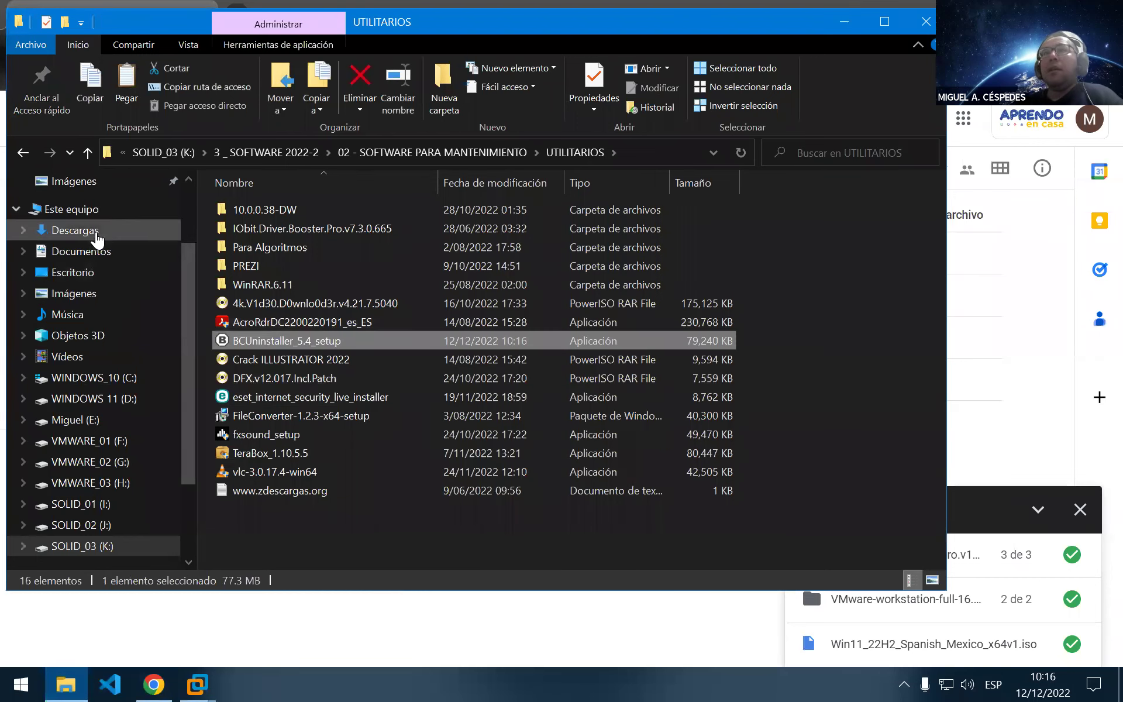
{"action": "left_click", "coordinate": [87, 231]}
{"action": "left_click", "coordinate": [19, 153]}
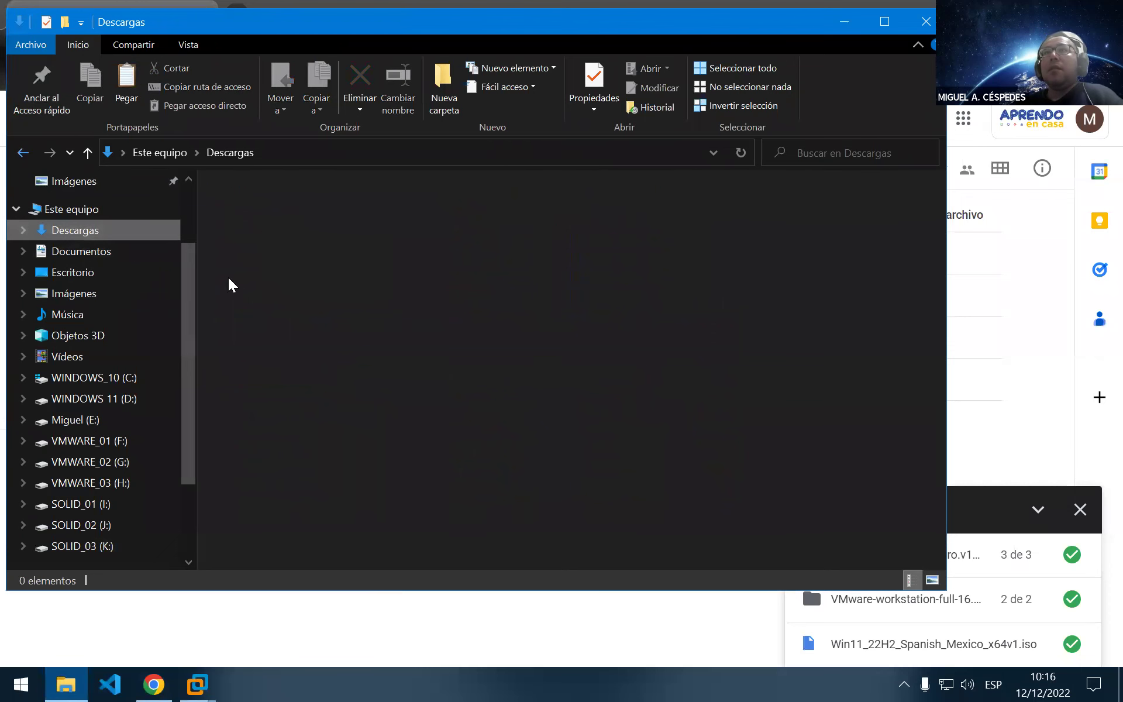
Step: Drag BCUninstaller_5.4_setup.exe onto the Drive CLASE_01 folder to upload it, then go up a level
{"action": "left_click_drag", "start_coordinate": [332, 379], "coordinate": [422, 616]}
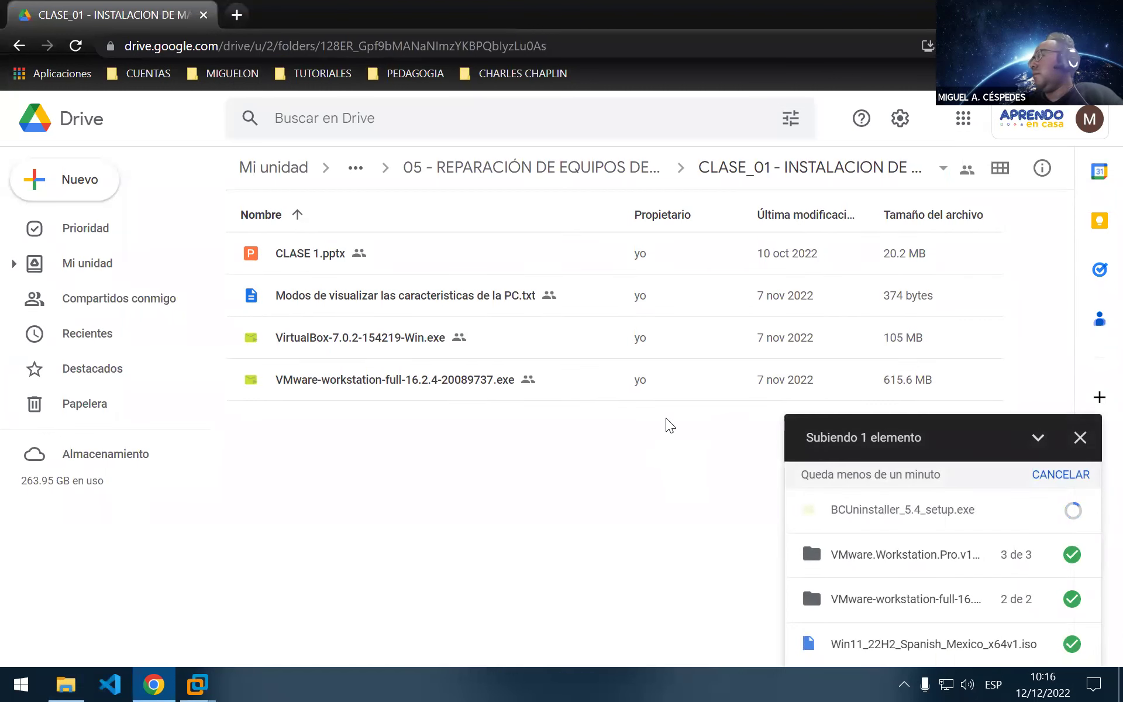
{"action": "left_click", "coordinate": [589, 163]}
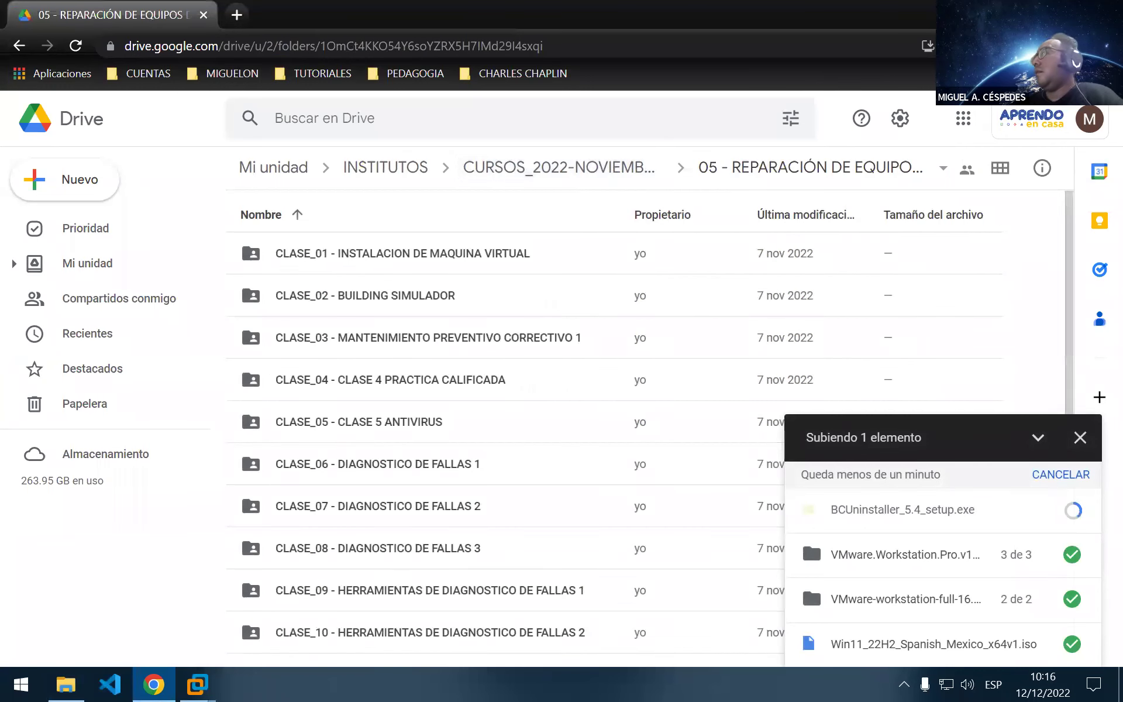
{"action": "key", "text": "alt+Tab"}
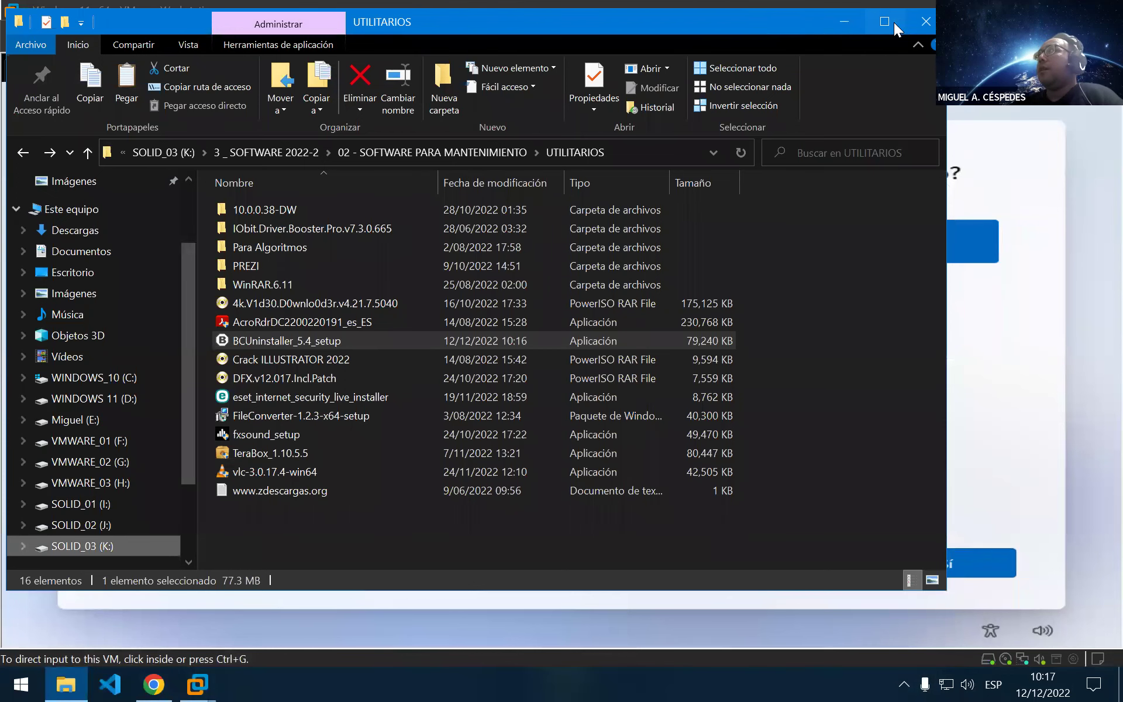
Step: Close the UTILITARIOS window and confirm Perú as the VM's country or region
{"action": "left_click", "coordinate": [930, 22]}
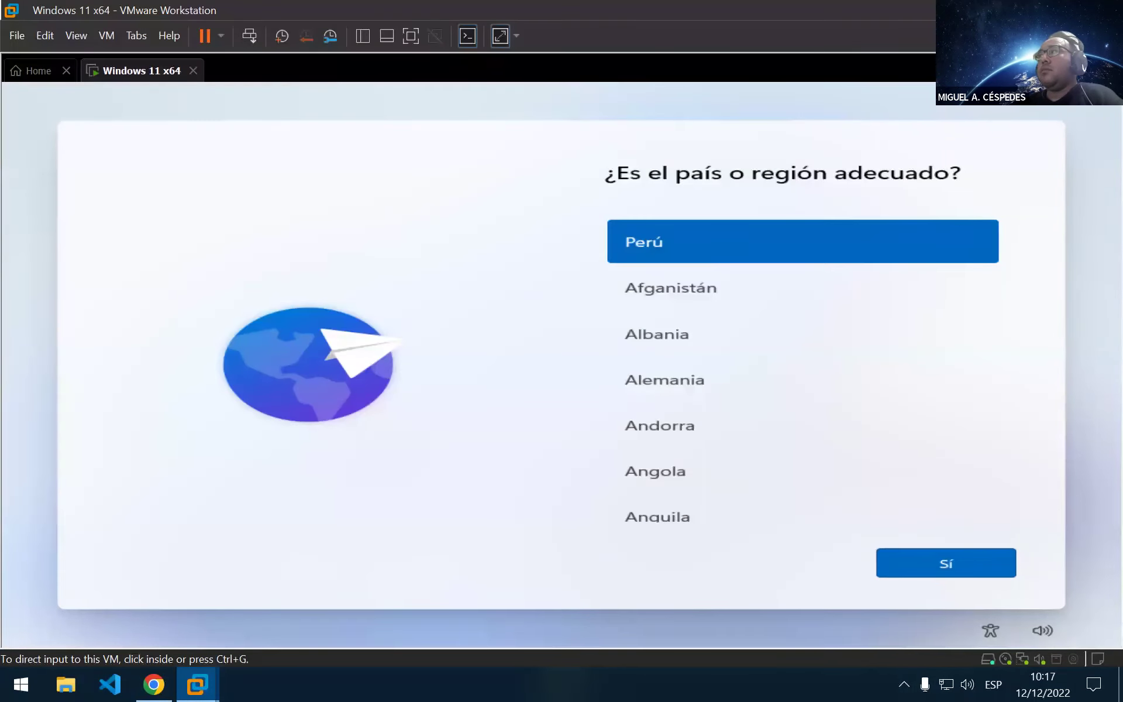
{"action": "left_click", "coordinate": [725, 244]}
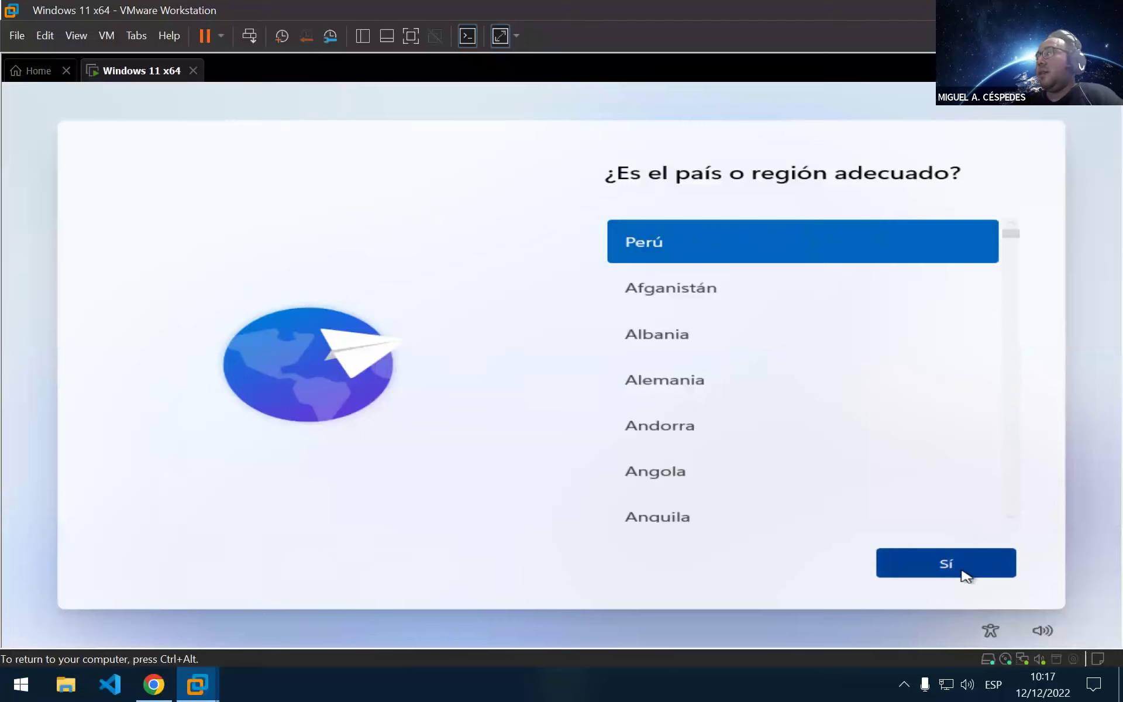
{"action": "key", "text": "ctrl+alt"}
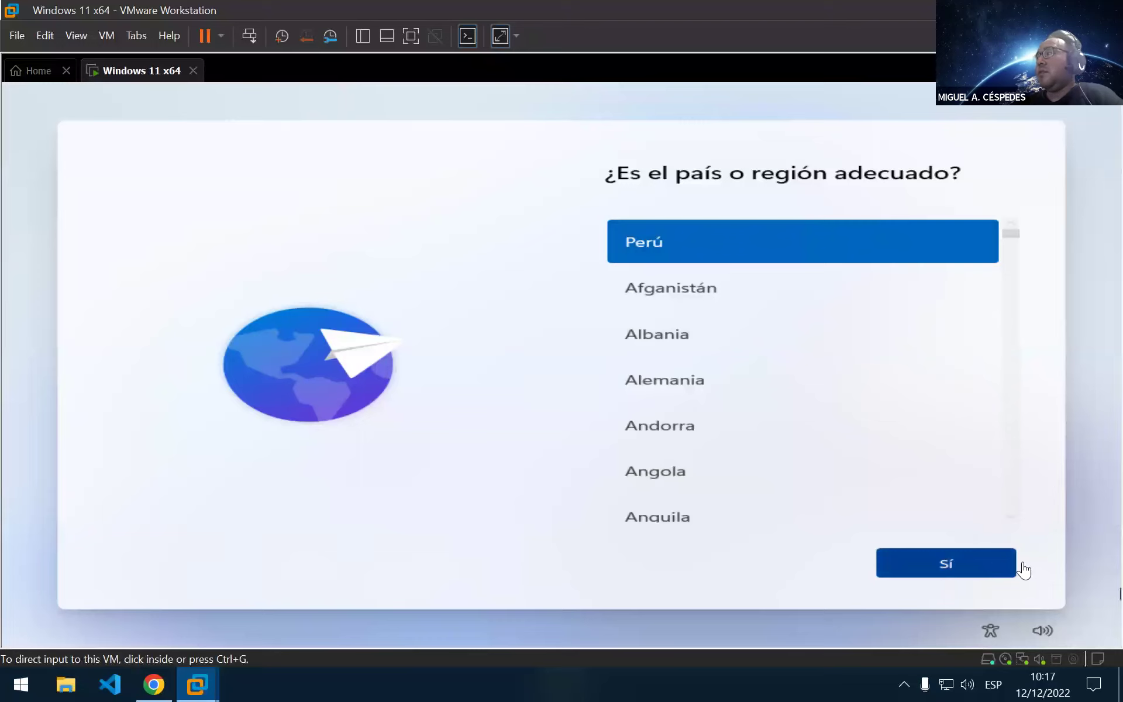
{"action": "left_click", "coordinate": [344, 364]}
{"action": "key", "text": "Return"}
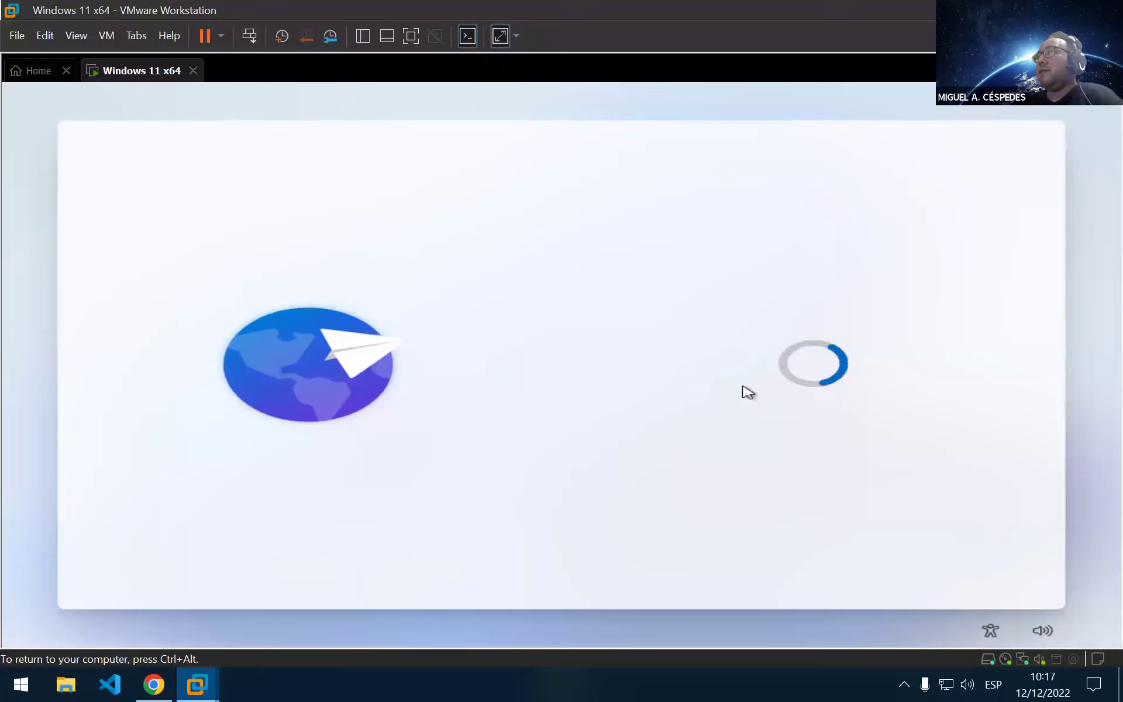
{"action": "key", "text": "ctrl+alt"}
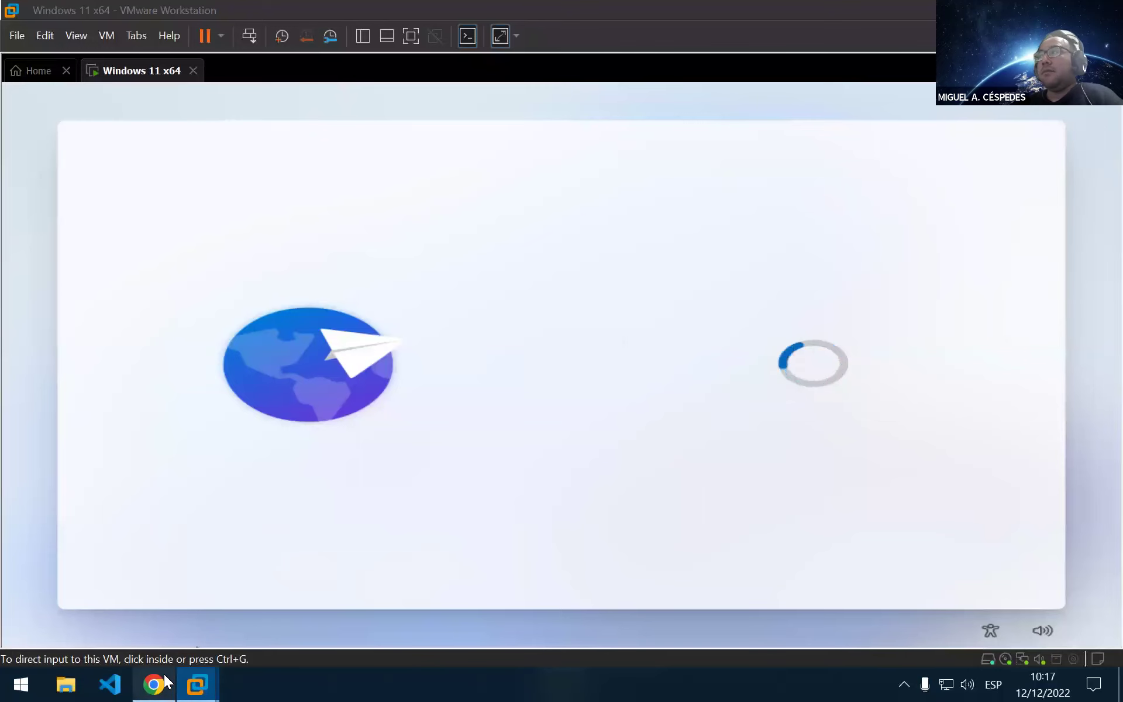
{"action": "left_click", "coordinate": [163, 674]}
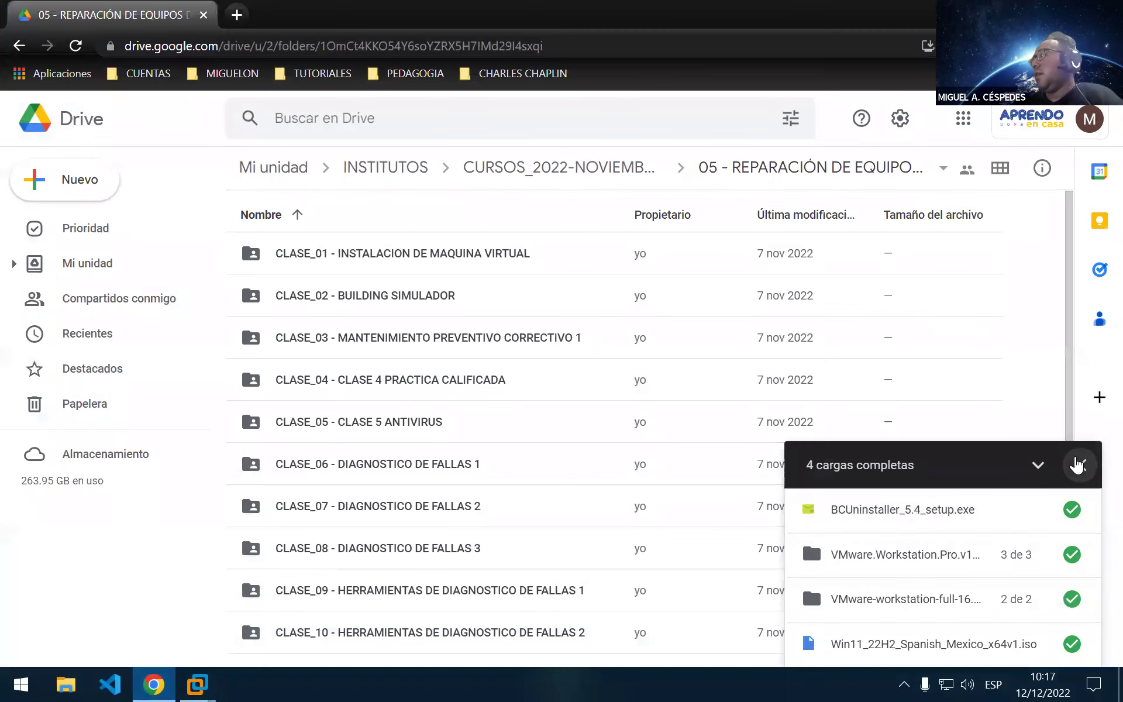
Step: Dismiss the '4 cargas completas' uploads panel and return to VMware
{"action": "left_click", "coordinate": [1078, 464]}
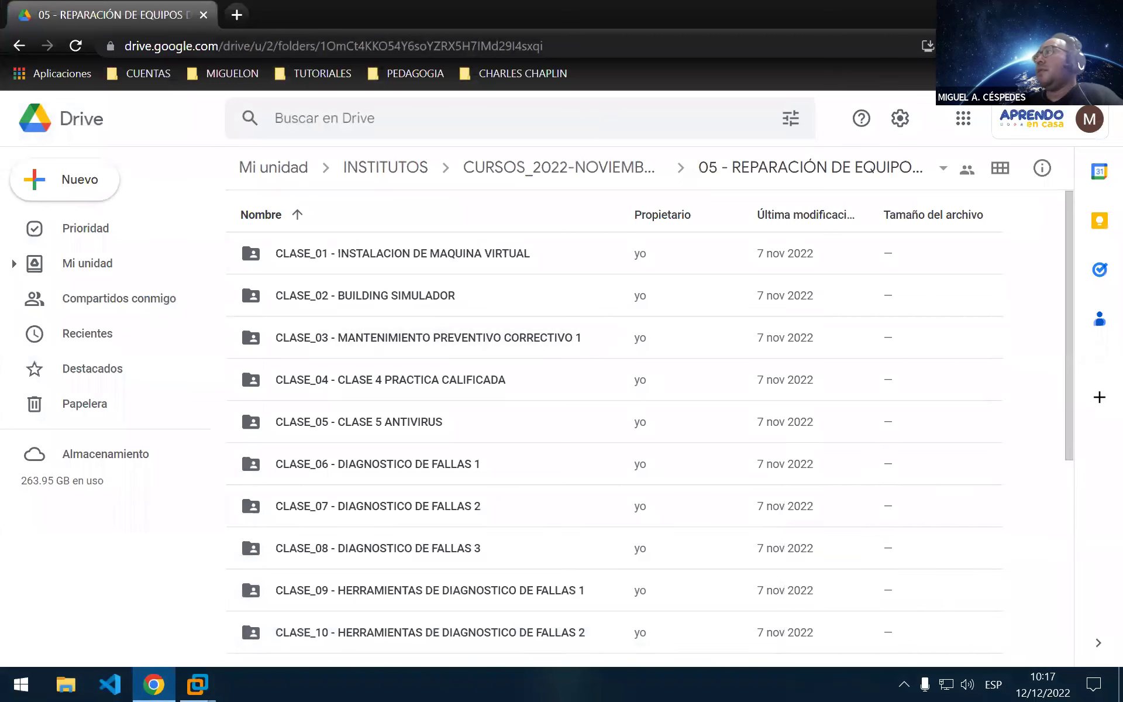
{"action": "key", "text": "alt+Tab"}
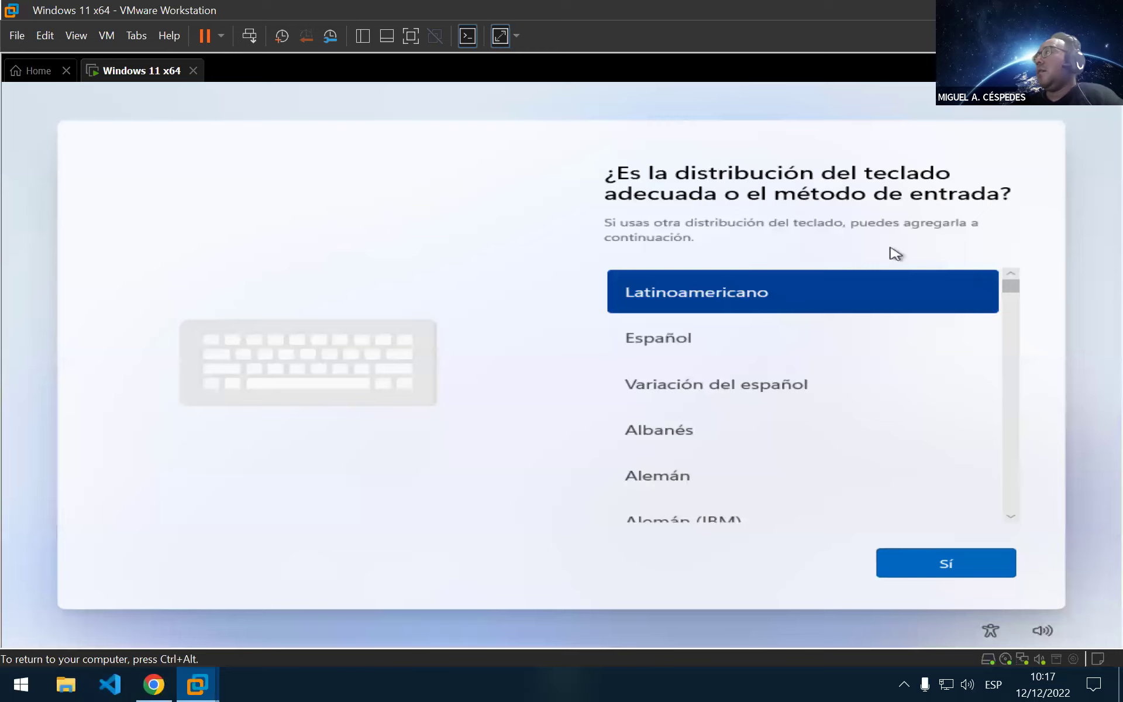
Step: Accept Latinoamericano as the keyboard layout and skip adding a second layout
{"action": "left_click", "coordinate": [937, 575]}
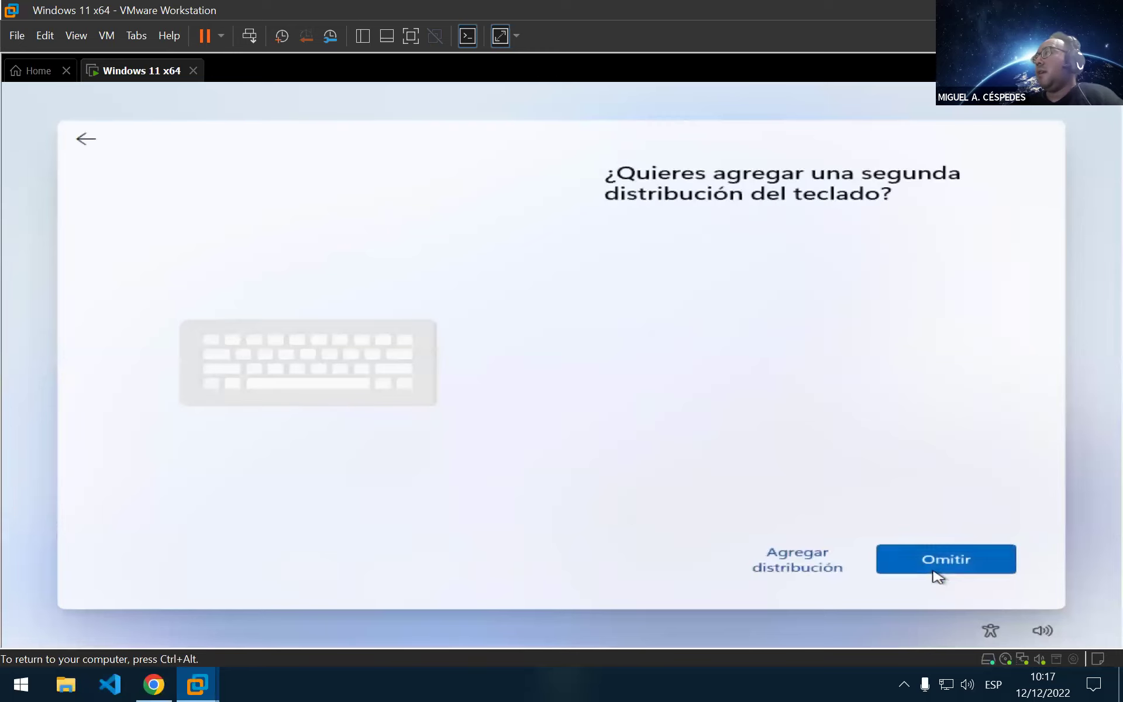
{"action": "left_click", "coordinate": [960, 572]}
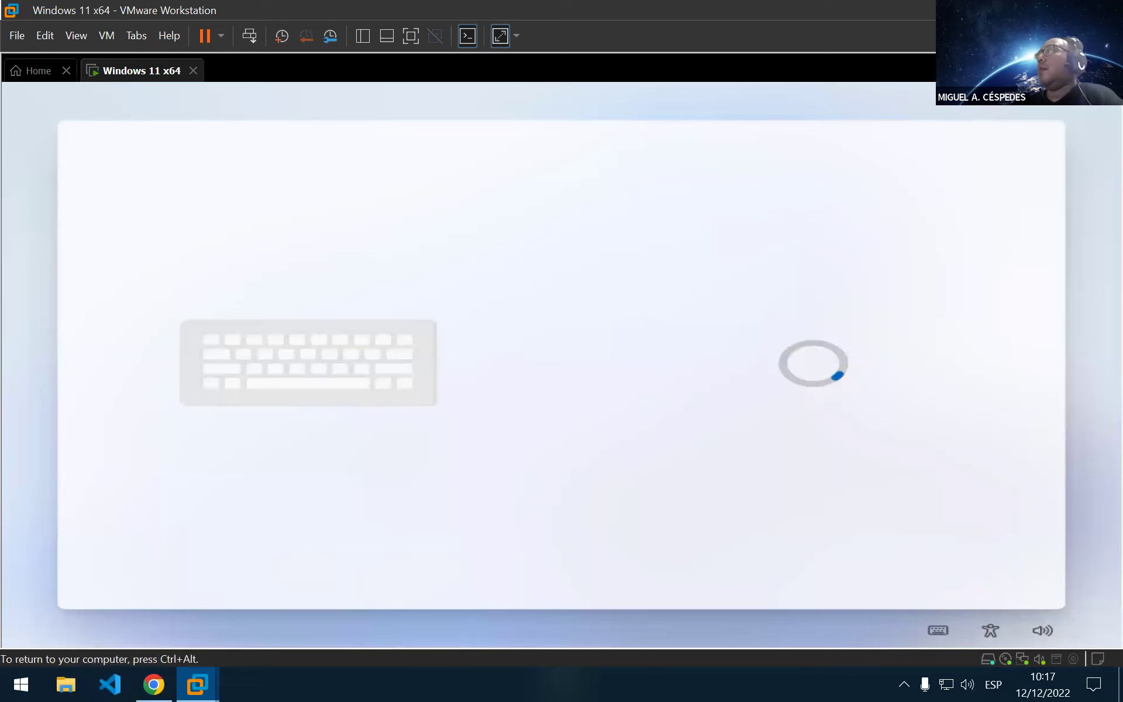
{"action": "key", "text": "ctrl+alt"}
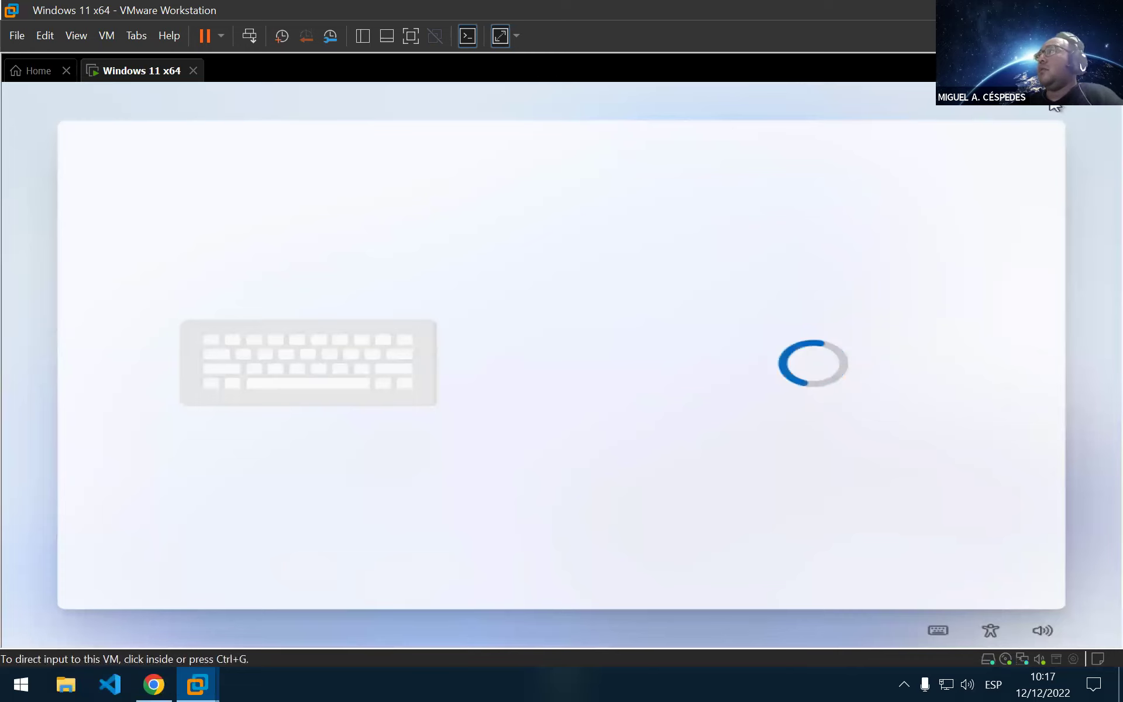
{"action": "left_click", "coordinate": [765, 195]}
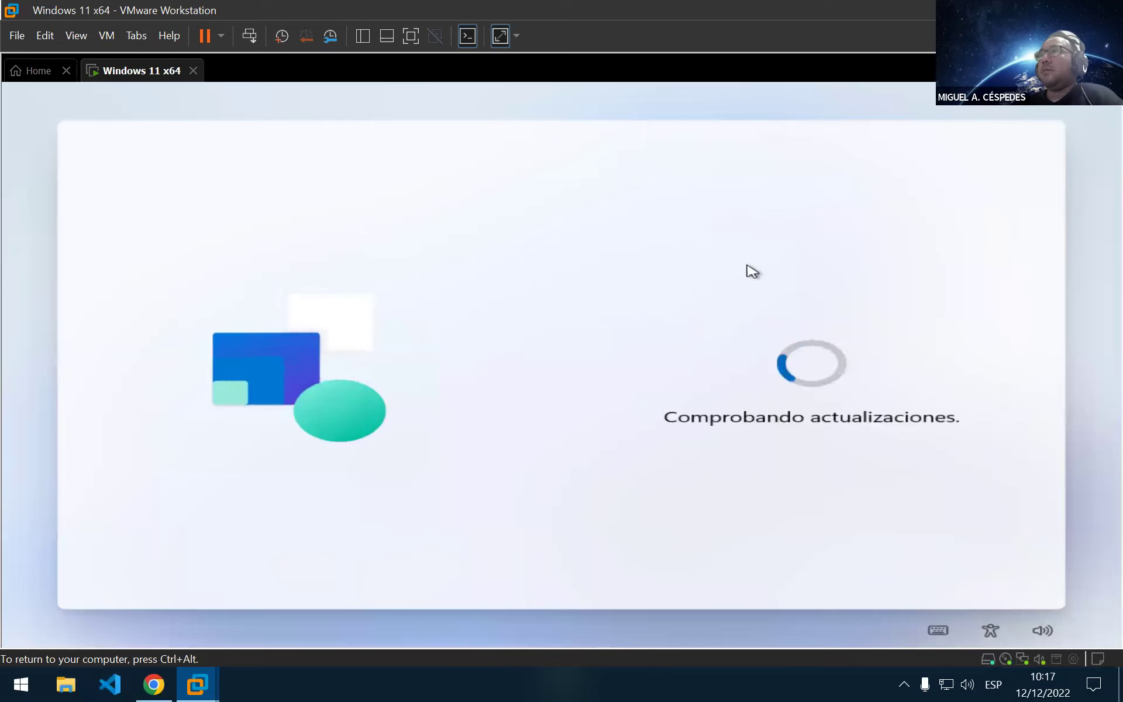
{"action": "key", "text": "ctrl+alt"}
{"action": "left_click", "coordinate": [626, 622]}
{"action": "key", "text": "ctrl+alt"}
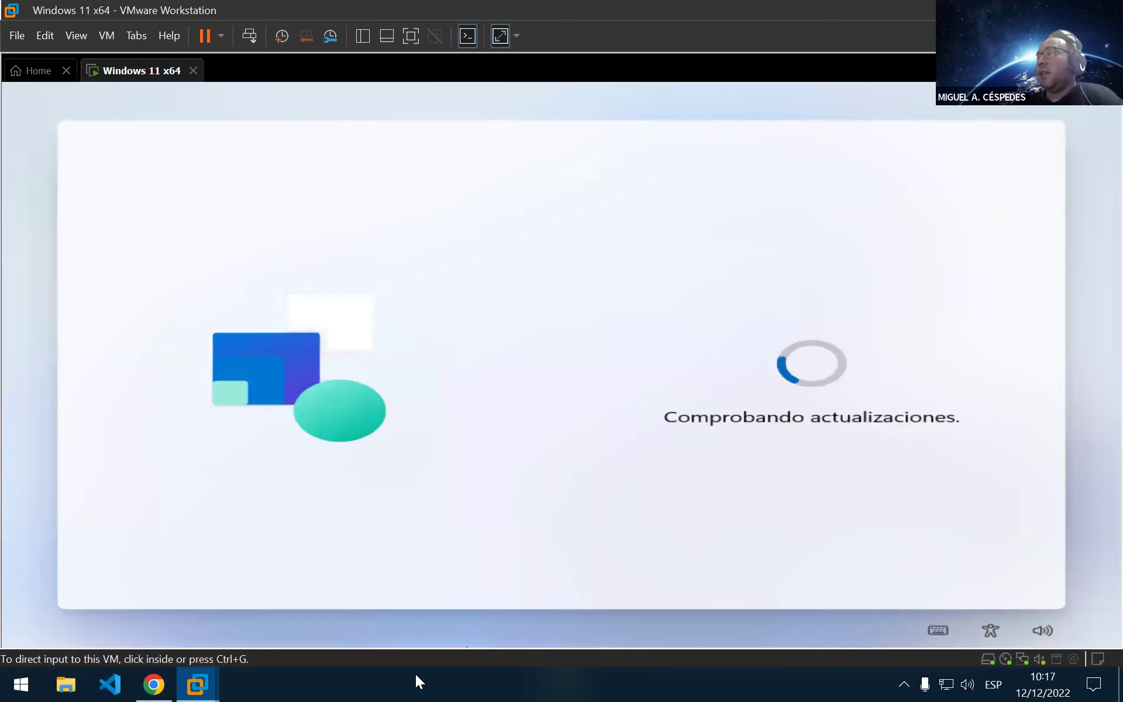
{"action": "left_click", "coordinate": [417, 674]}
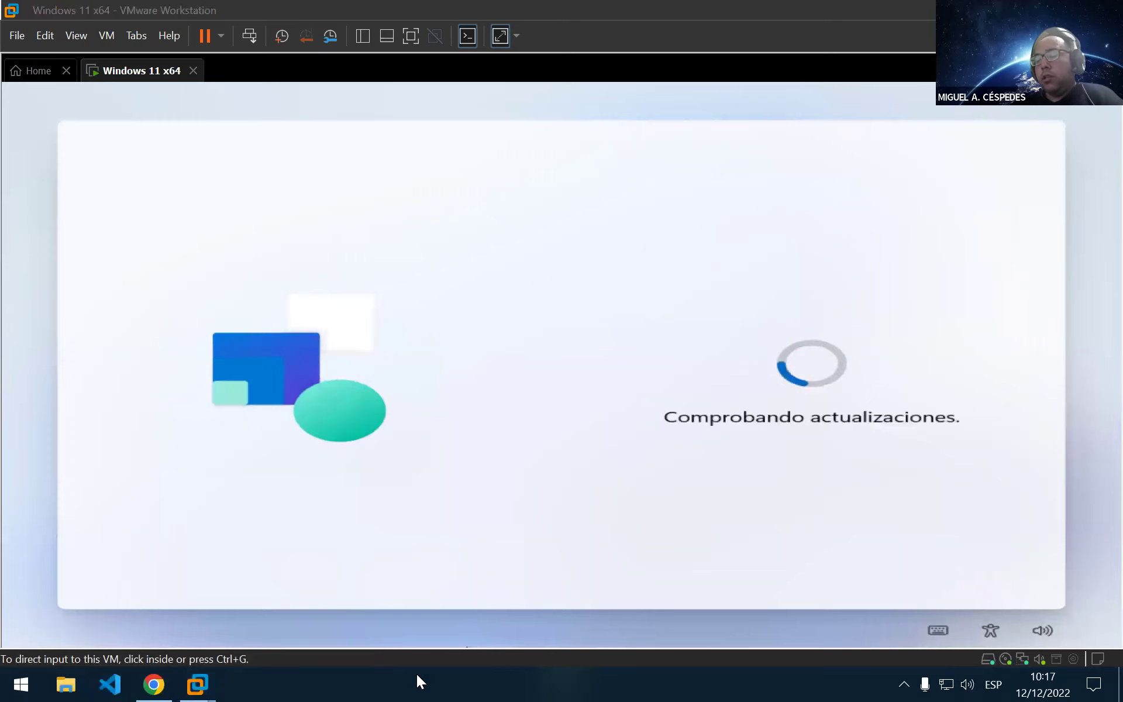
Step: Open Control Panel's Región settings, keep Español (Perú) format and review its additional formats
{"action": "key", "text": "super"}
{"action": "type", "text": "contr"}
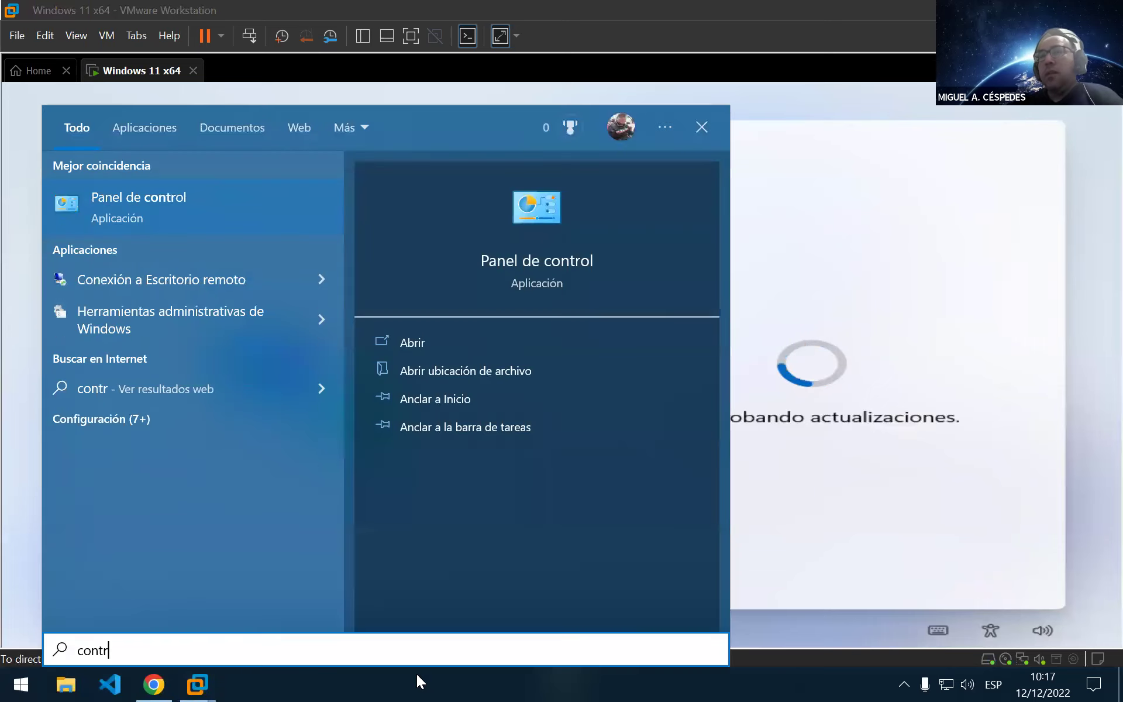
{"action": "key", "text": "Escape"}
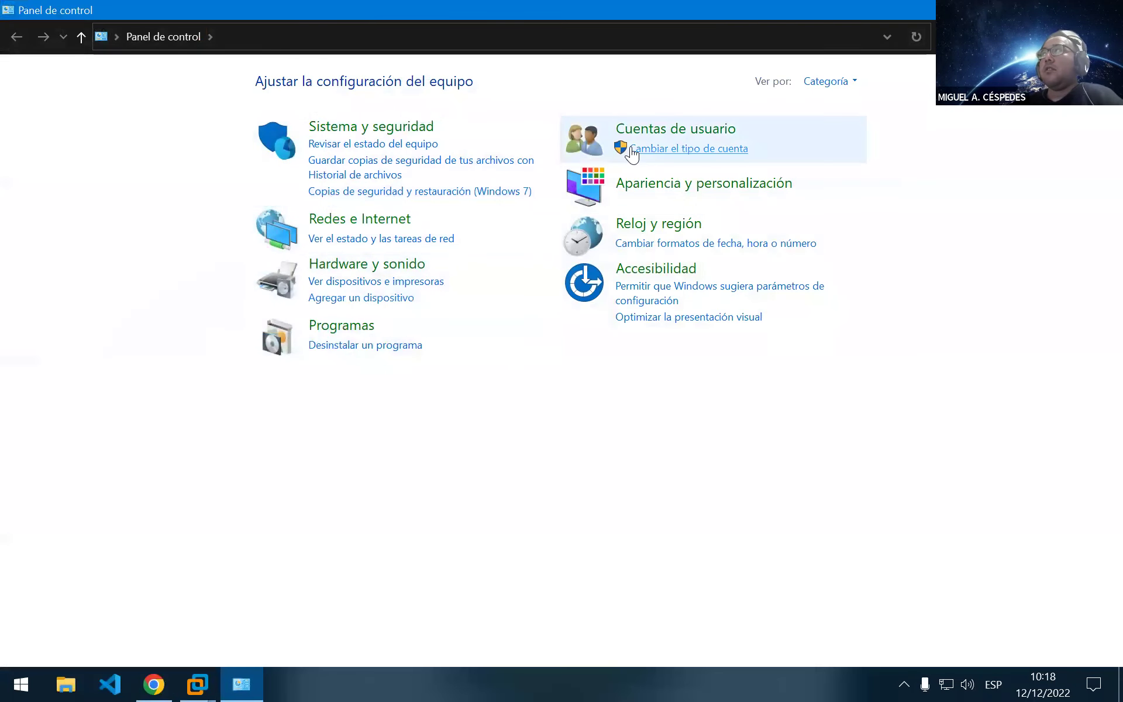
{"action": "left_click", "coordinate": [655, 222]}
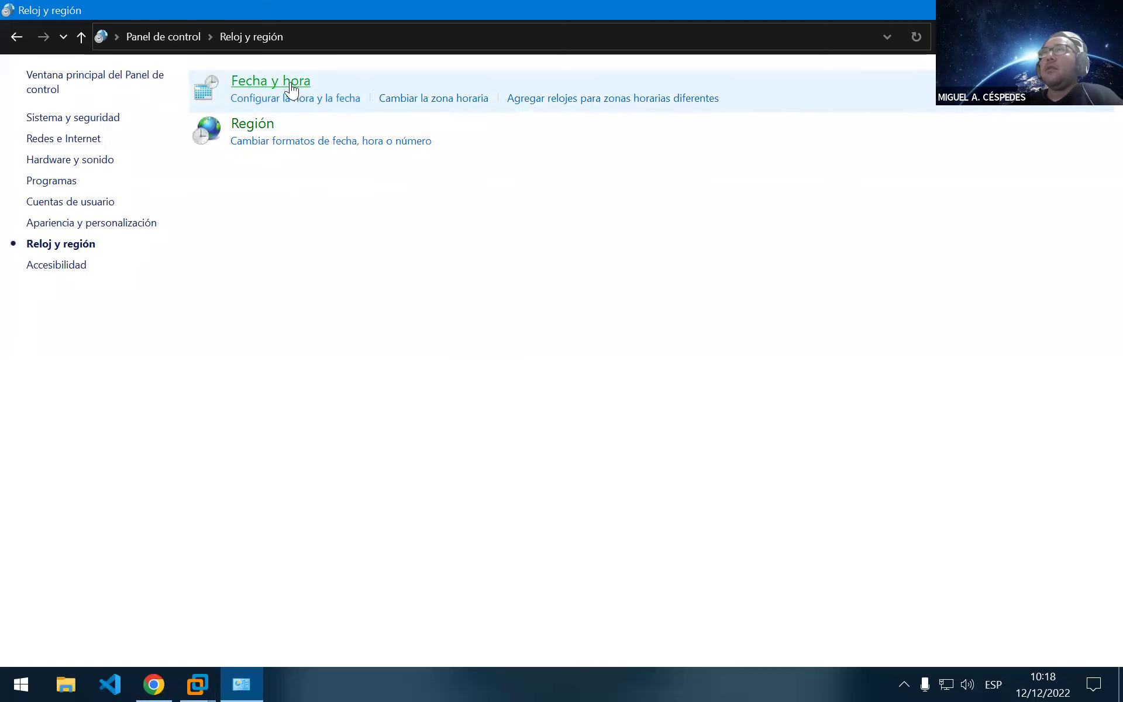
{"action": "left_click", "coordinate": [257, 125]}
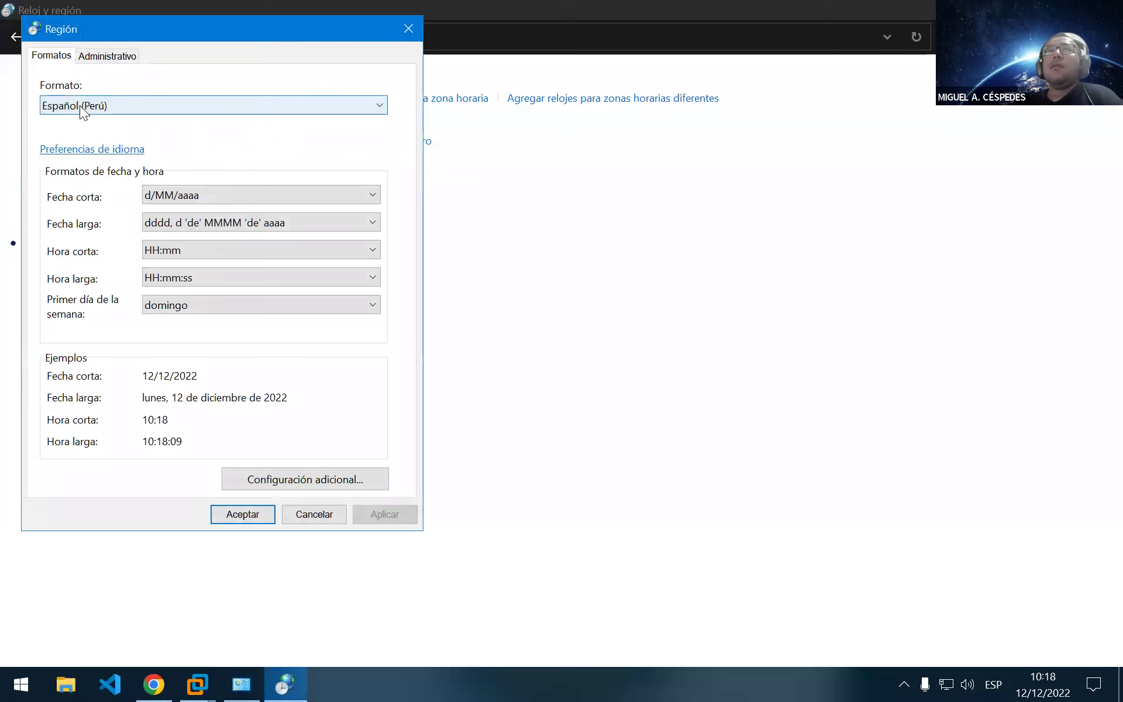
{"action": "left_click", "coordinate": [79, 105]}
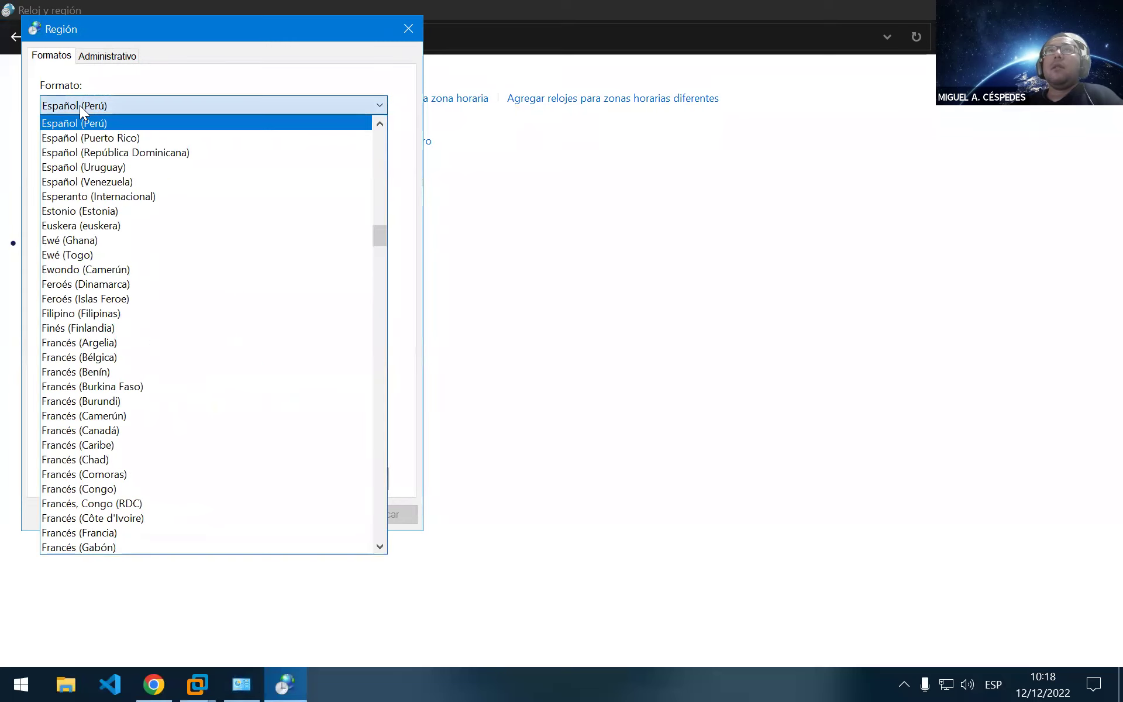
{"action": "left_click", "coordinate": [80, 105]}
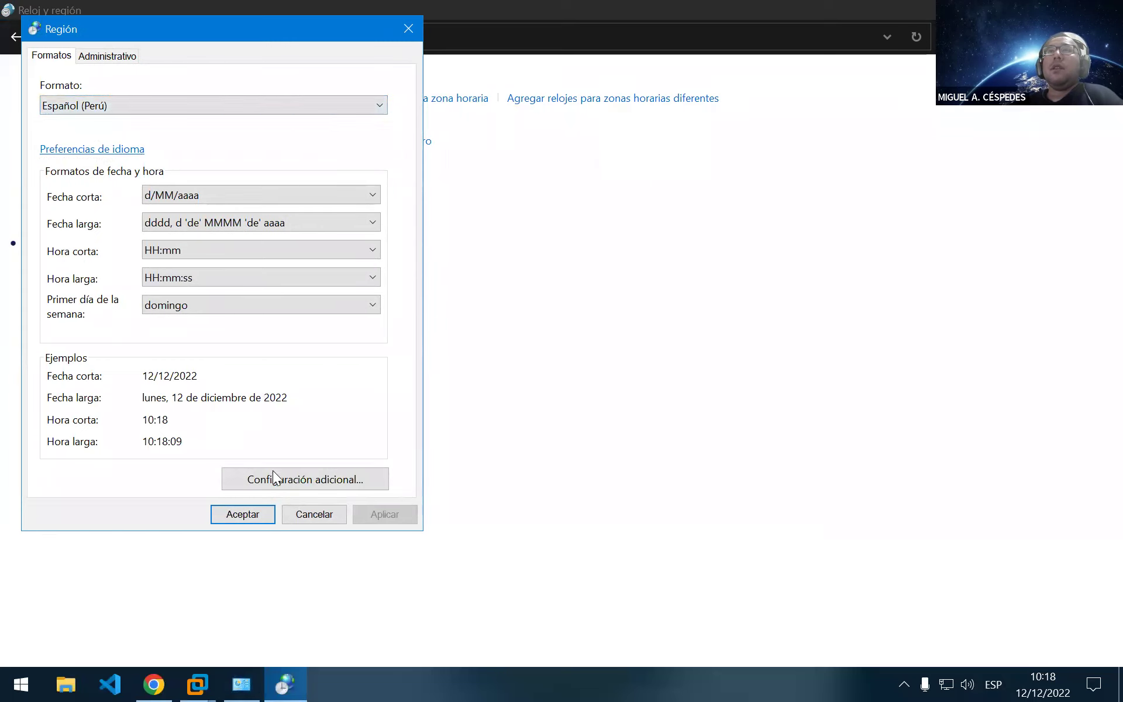
{"action": "left_click", "coordinate": [275, 476]}
{"action": "left_click", "coordinate": [123, 119]}
{"action": "left_click", "coordinate": [70, 120]}
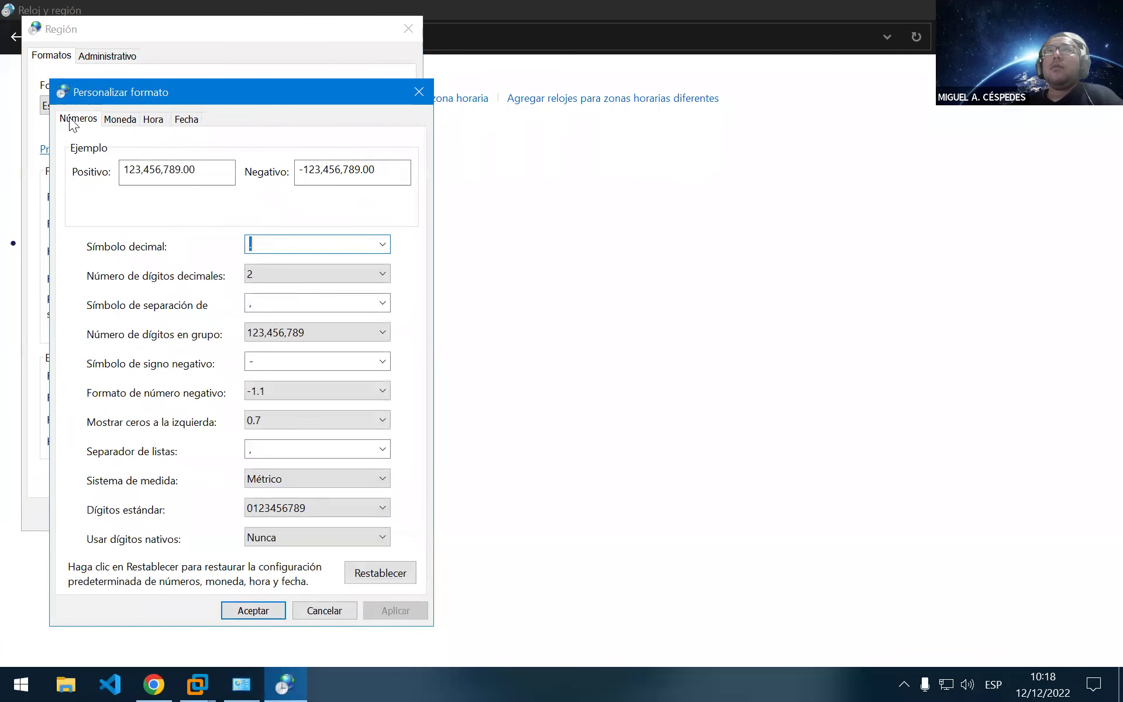
{"action": "left_click", "coordinate": [152, 118]}
{"action": "left_click", "coordinate": [193, 117]}
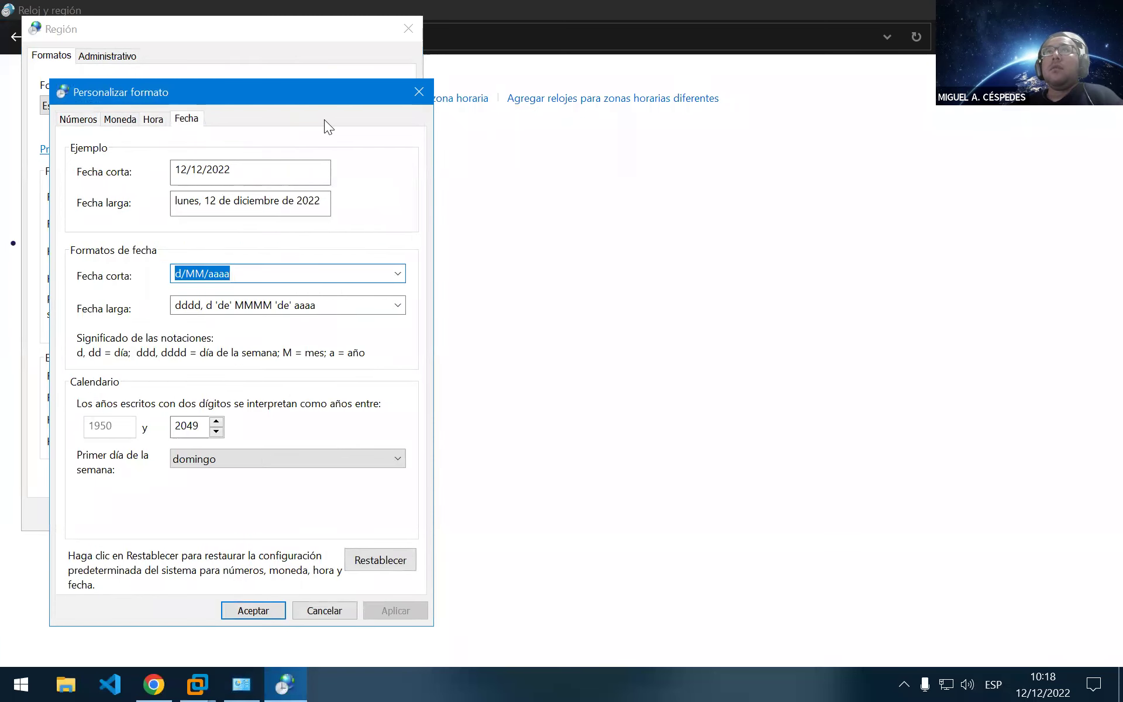
{"action": "left_click", "coordinate": [323, 610]}
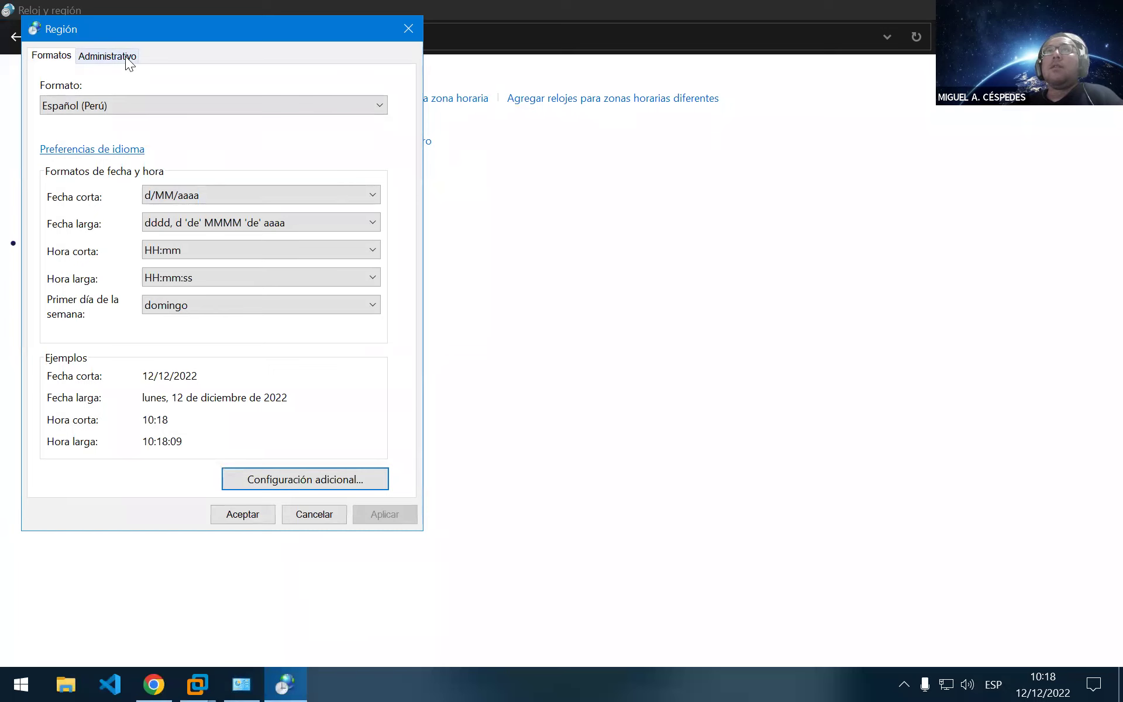
Step: Change the system locale for non-Unicode programs to Español (Perú)
{"action": "left_click", "coordinate": [125, 56]}
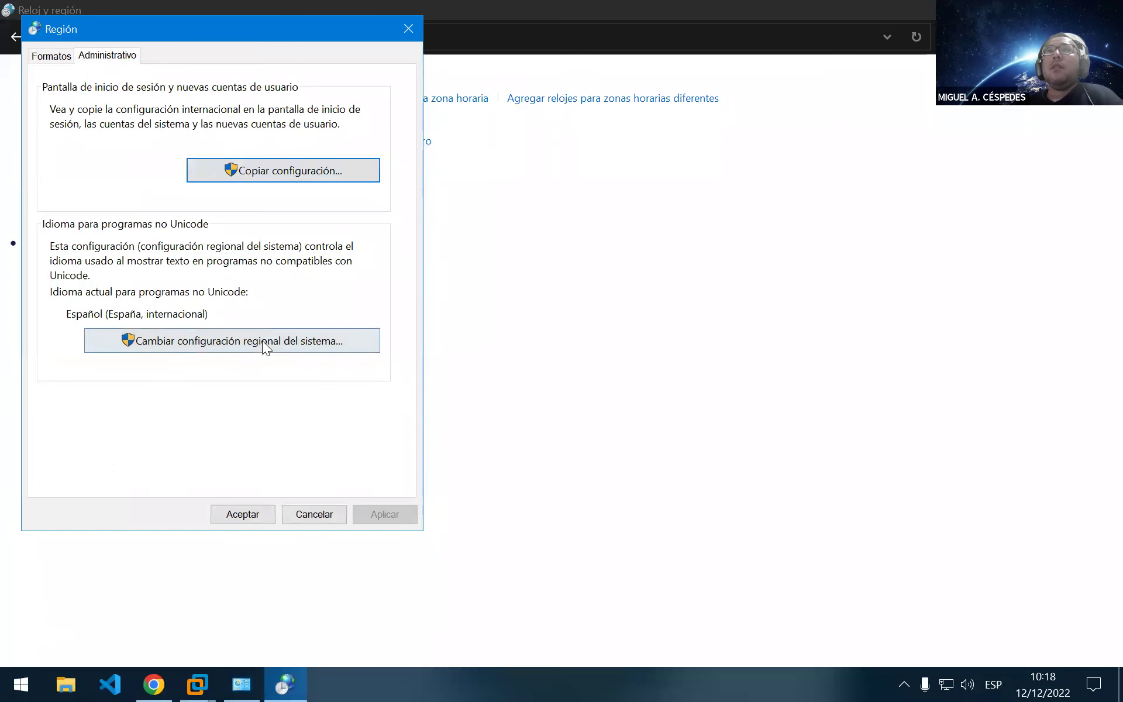
{"action": "left_click", "coordinate": [227, 339]}
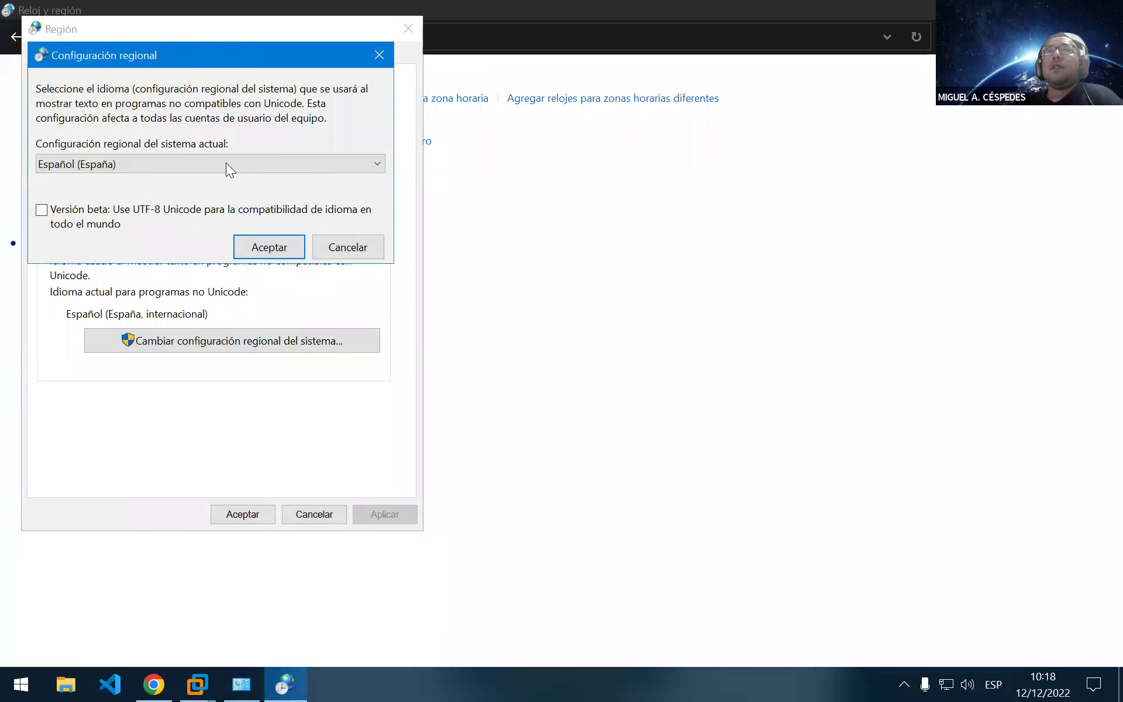
{"action": "left_click", "coordinate": [226, 166]}
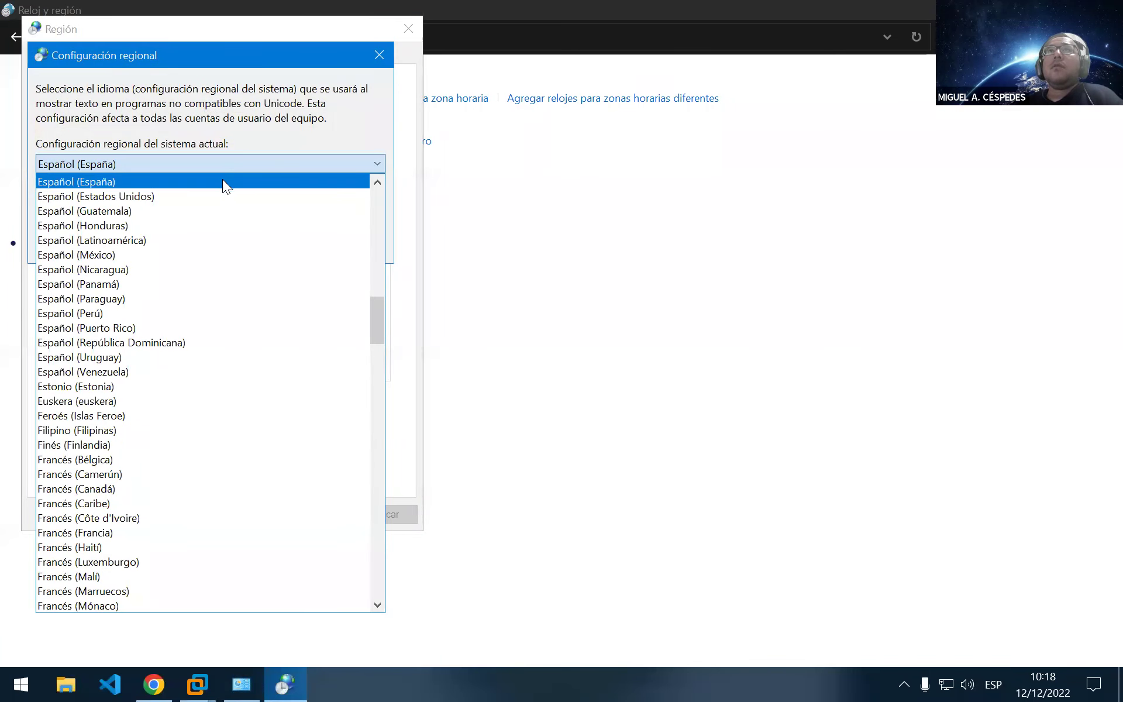
{"action": "left_click", "coordinate": [184, 312]}
{"action": "left_click", "coordinate": [292, 247]}
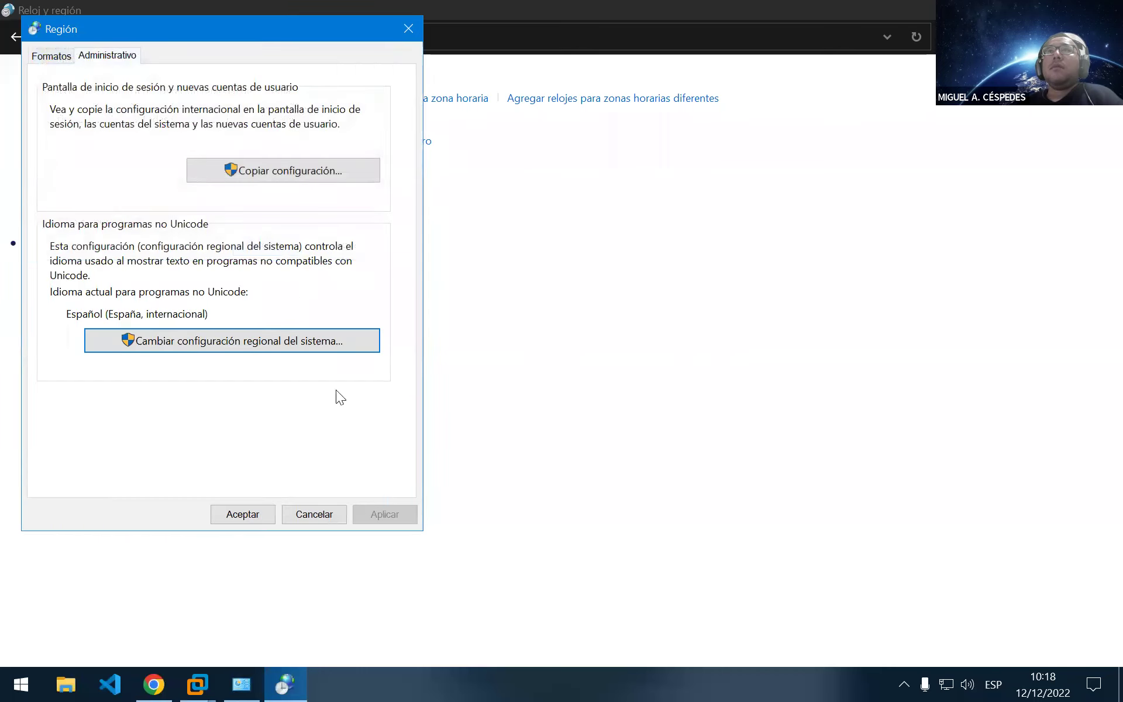
{"action": "left_click", "coordinate": [235, 513]}
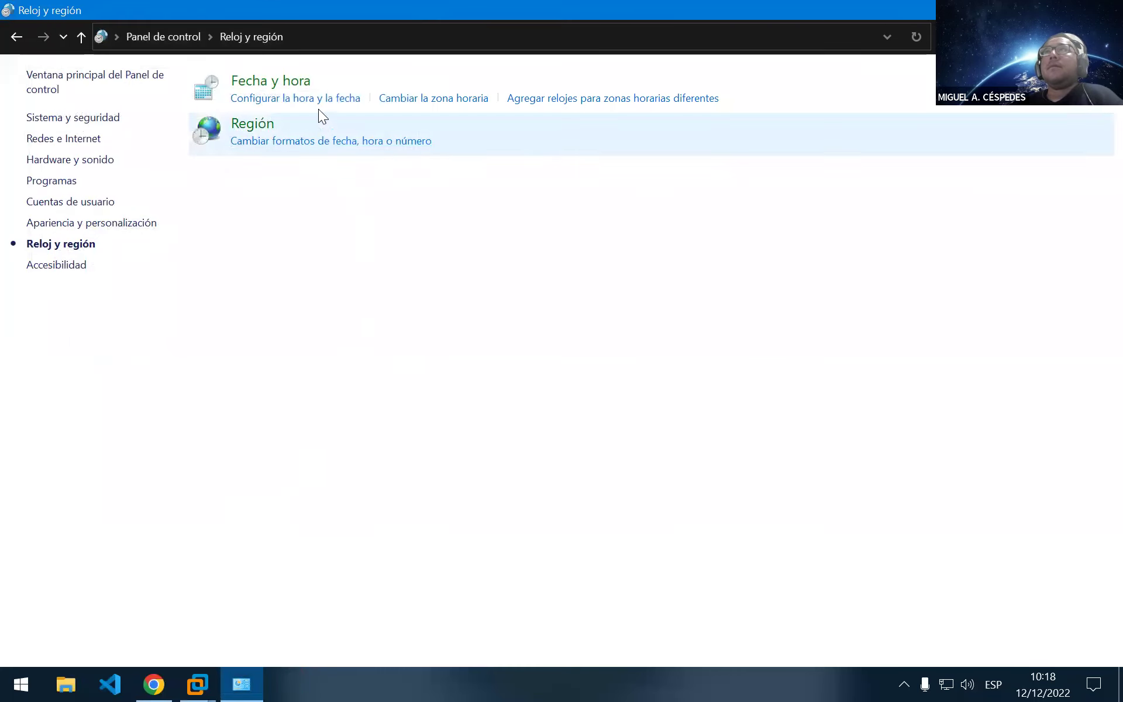
Step: Keep the time zone at (UTC-05:00) Bogotá, Lima, Quito, Rio Branco in Fecha y hora
{"action": "left_click", "coordinate": [304, 82]}
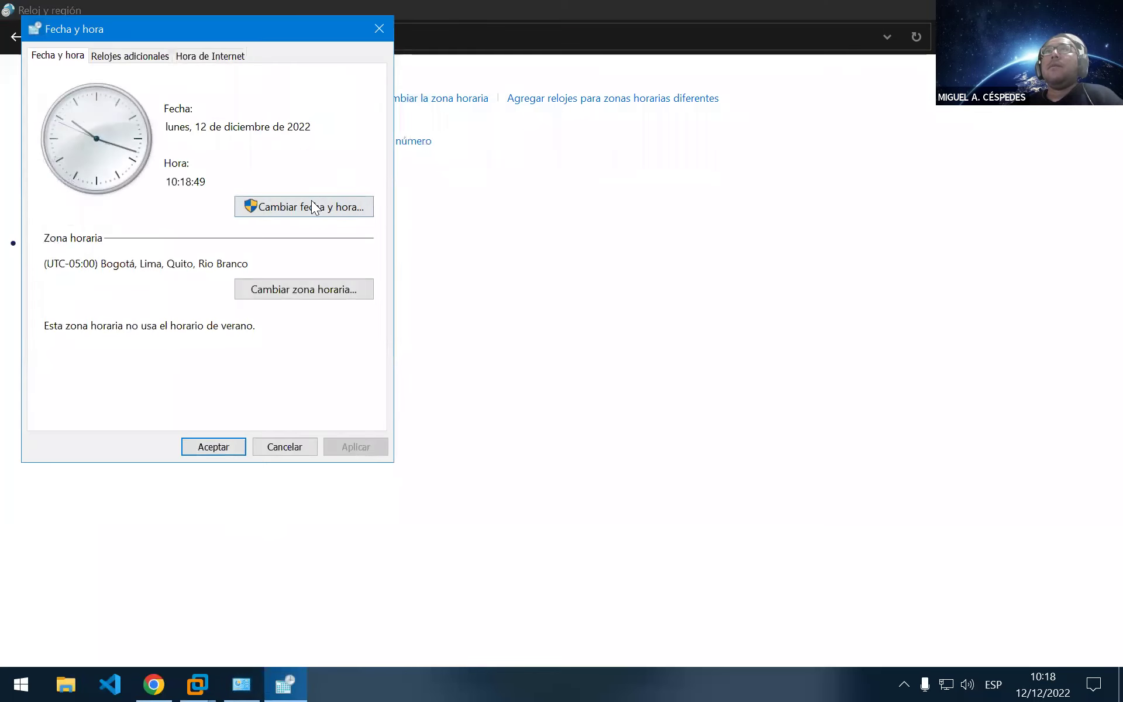
{"action": "left_click", "coordinate": [339, 298]}
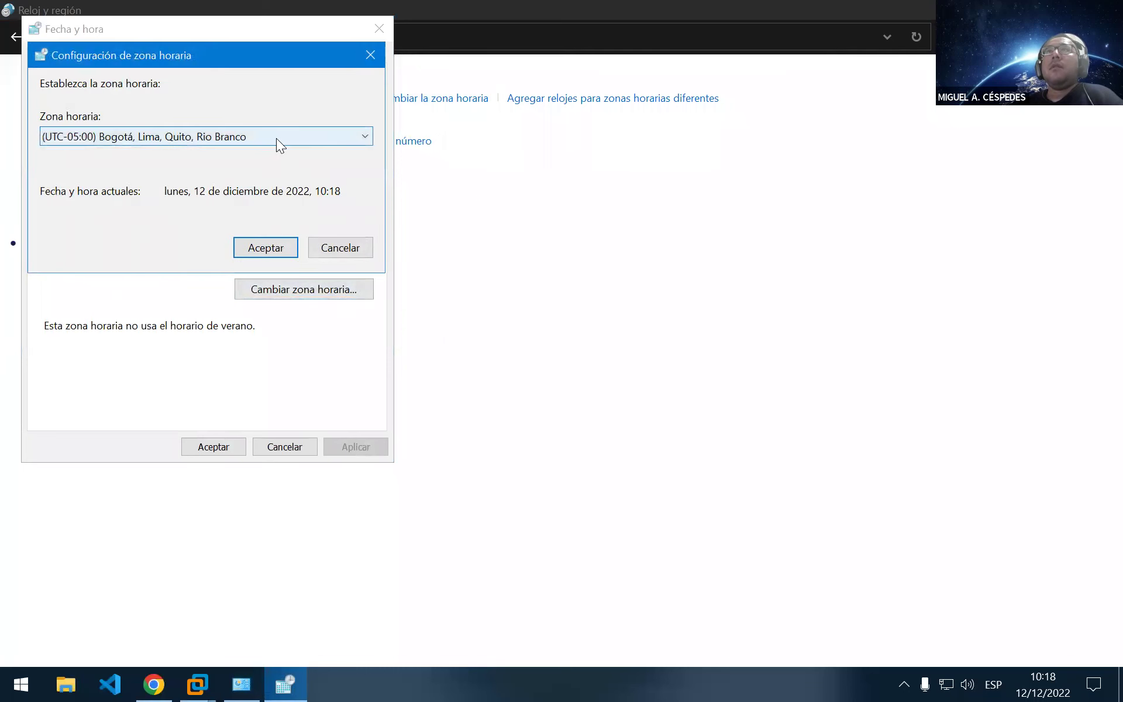
{"action": "left_click", "coordinate": [276, 138]}
{"action": "left_click", "coordinate": [276, 138]}
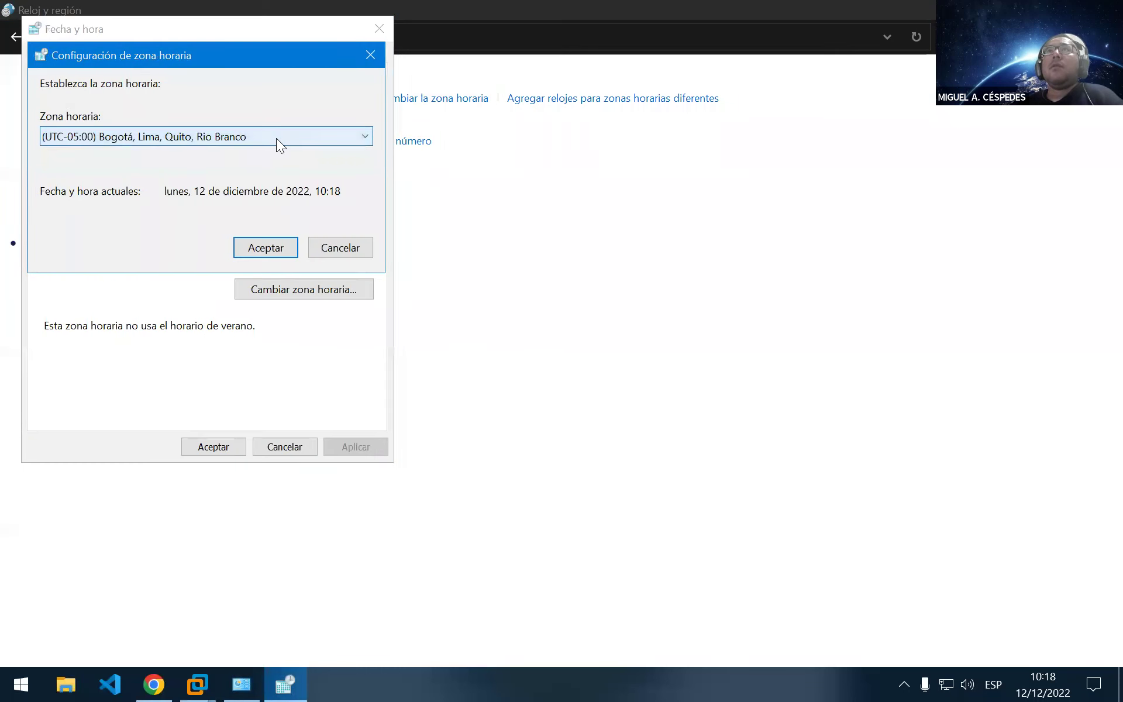
{"action": "left_click", "coordinate": [281, 248]}
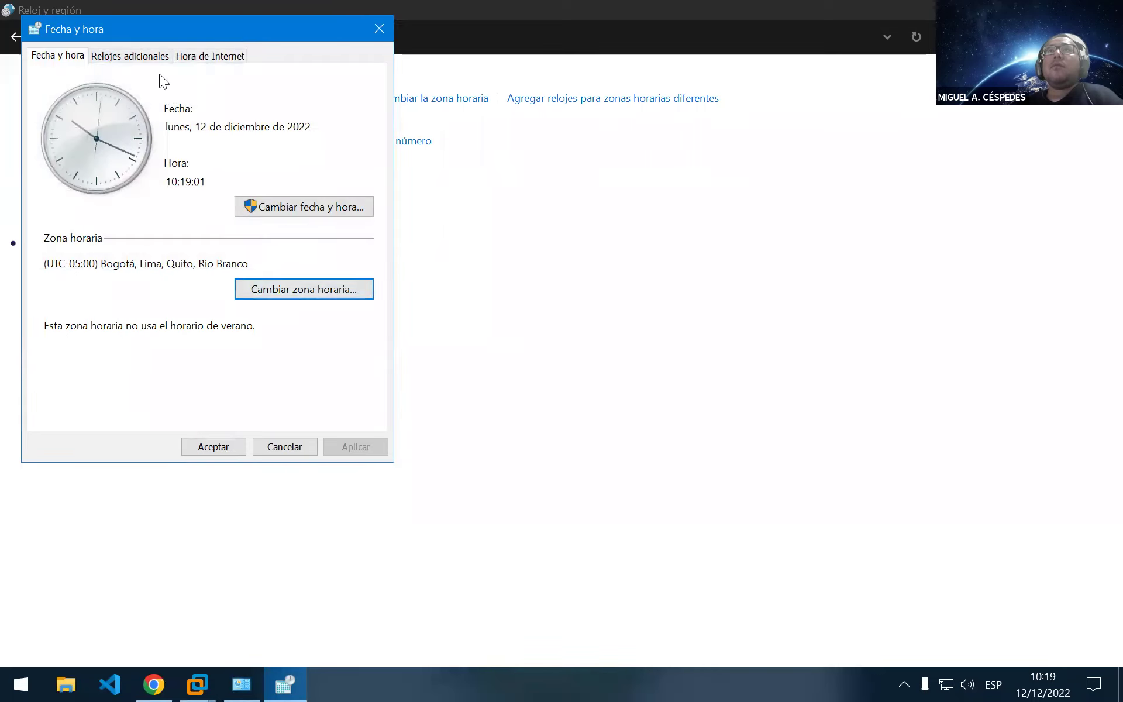
{"action": "left_click", "coordinate": [217, 447]}
Step: Close Control Panel, name the VM device 'M' and continue so it reboots
{"action": "key", "text": "alt+F4"}
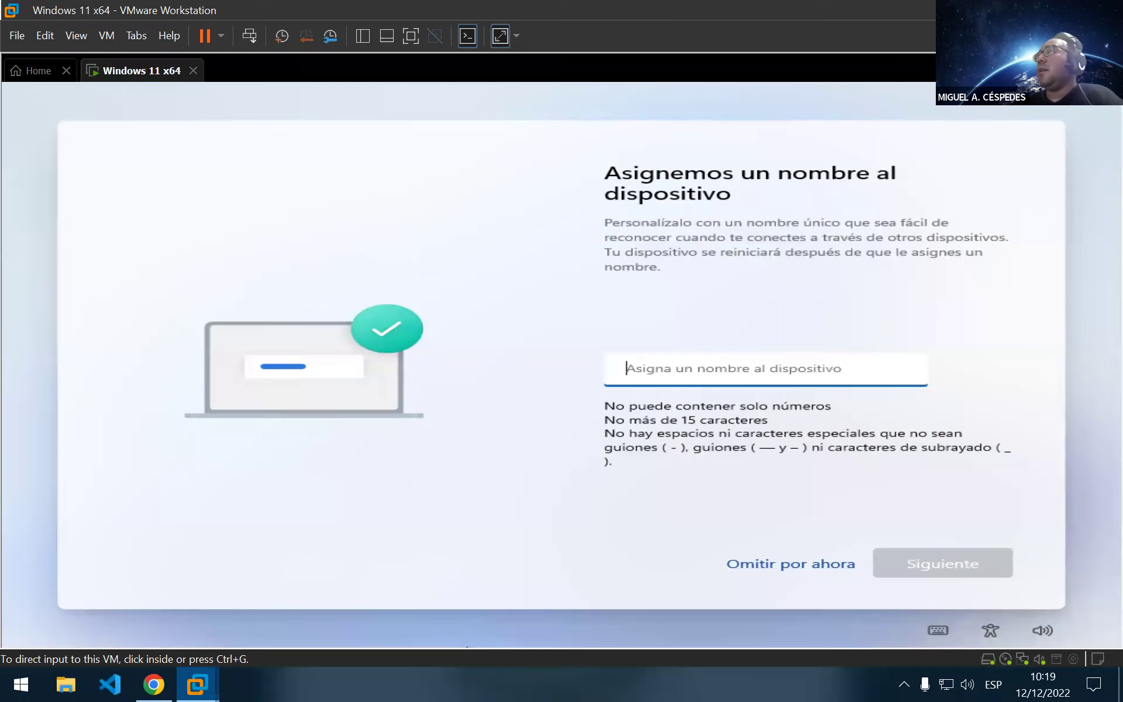
{"action": "left_click", "coordinate": [768, 377]}
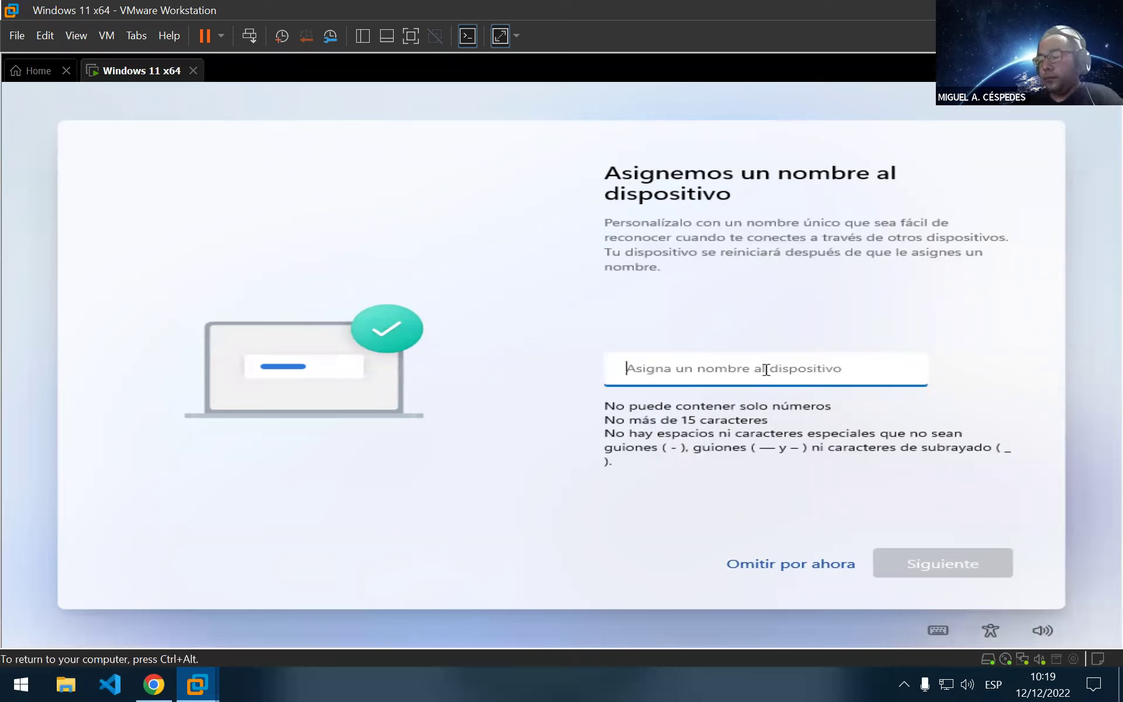
{"action": "type", "text": "Miguel"}
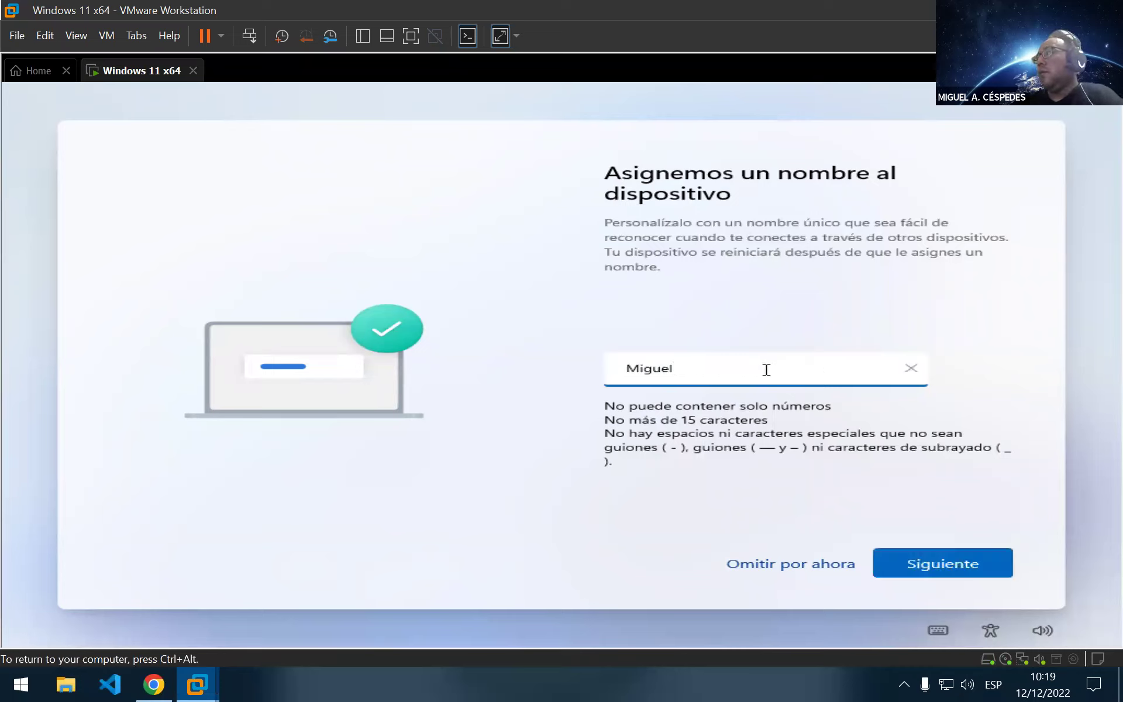
{"action": "left_click", "coordinate": [950, 563]}
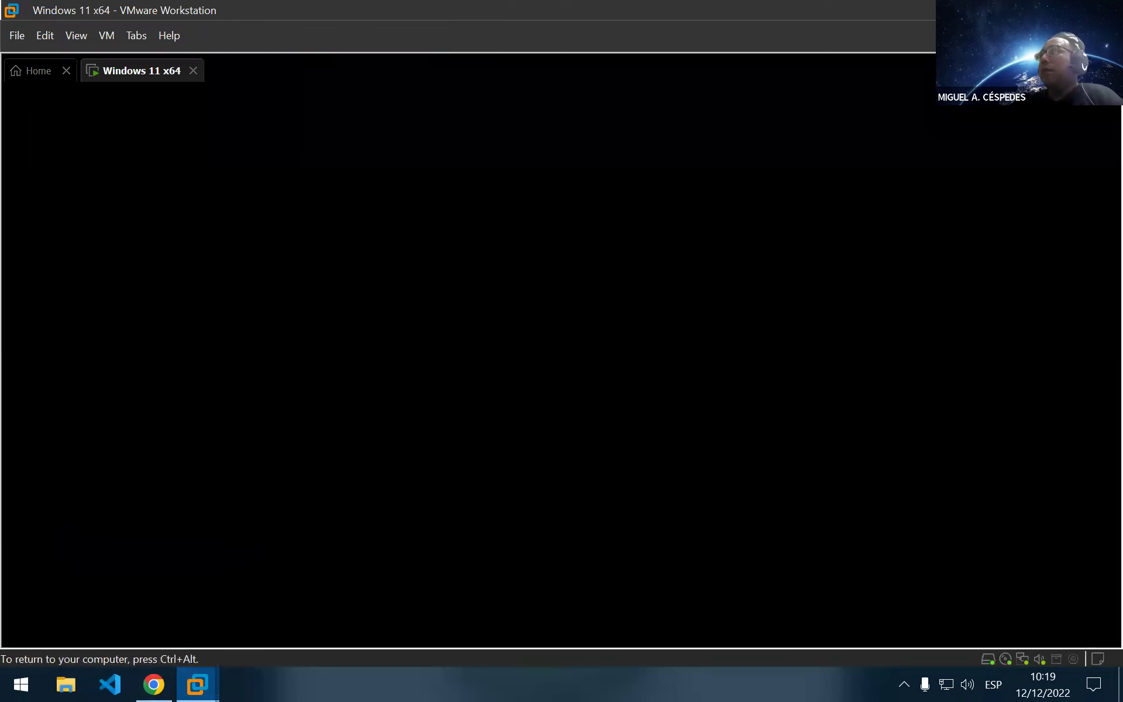
{"action": "key", "text": "ctrl+alt"}
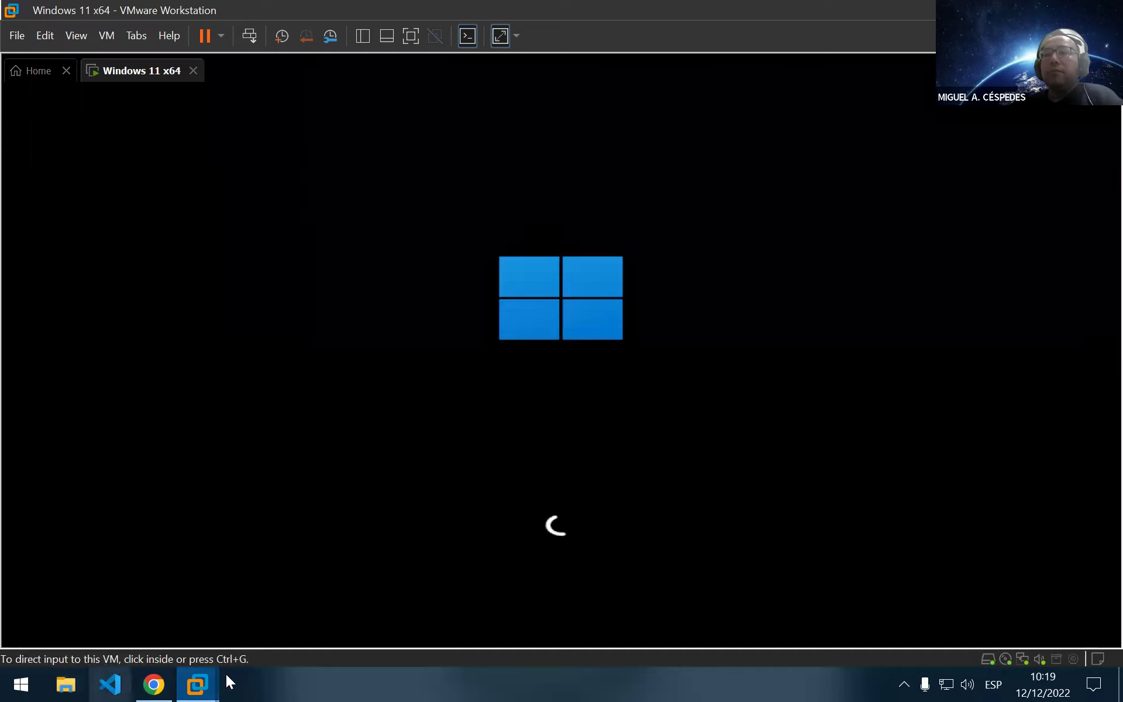
{"action": "left_click", "coordinate": [905, 675]}
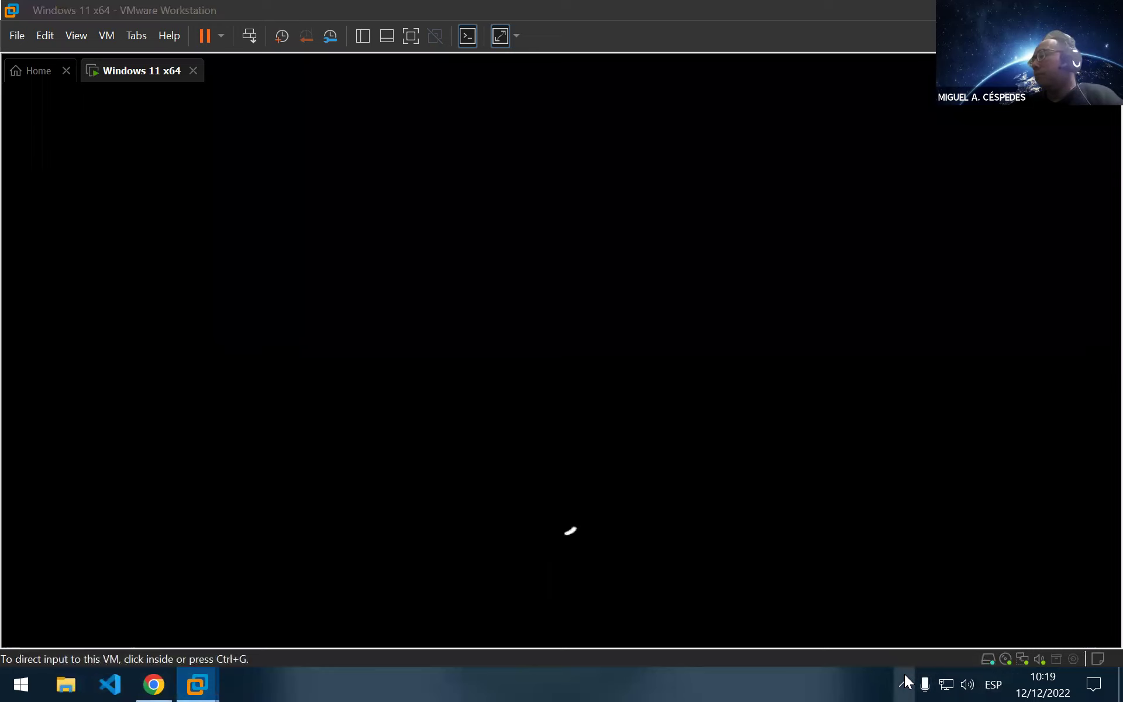
{"action": "left_click", "coordinate": [846, 675]}
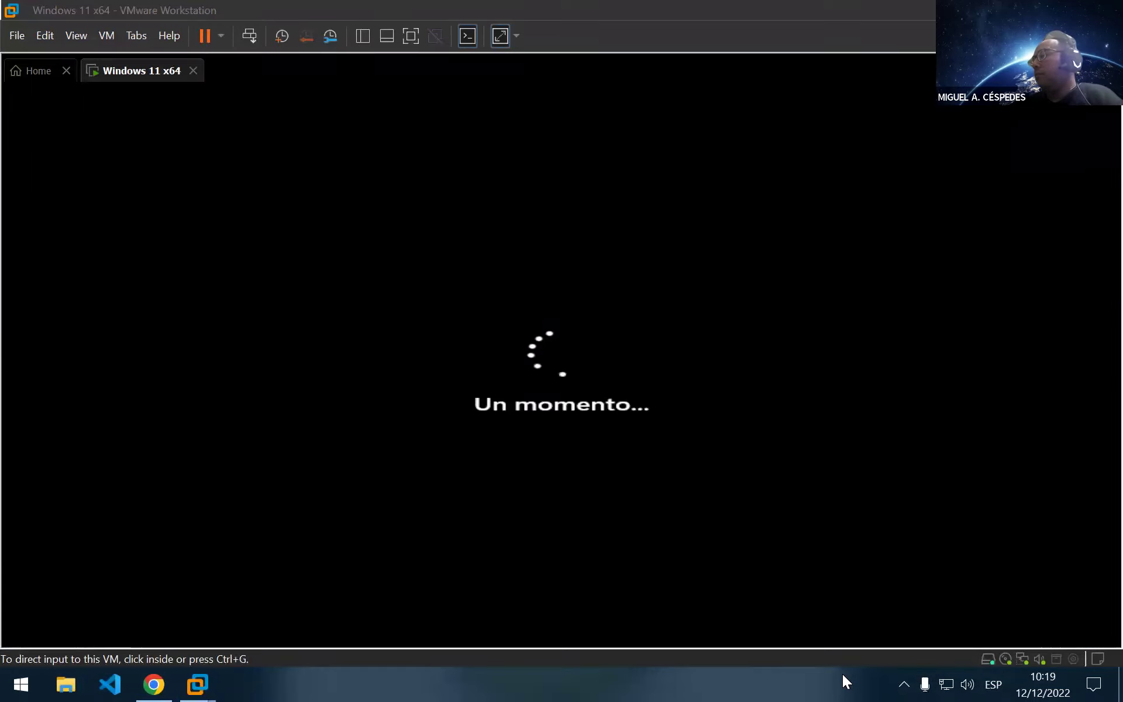
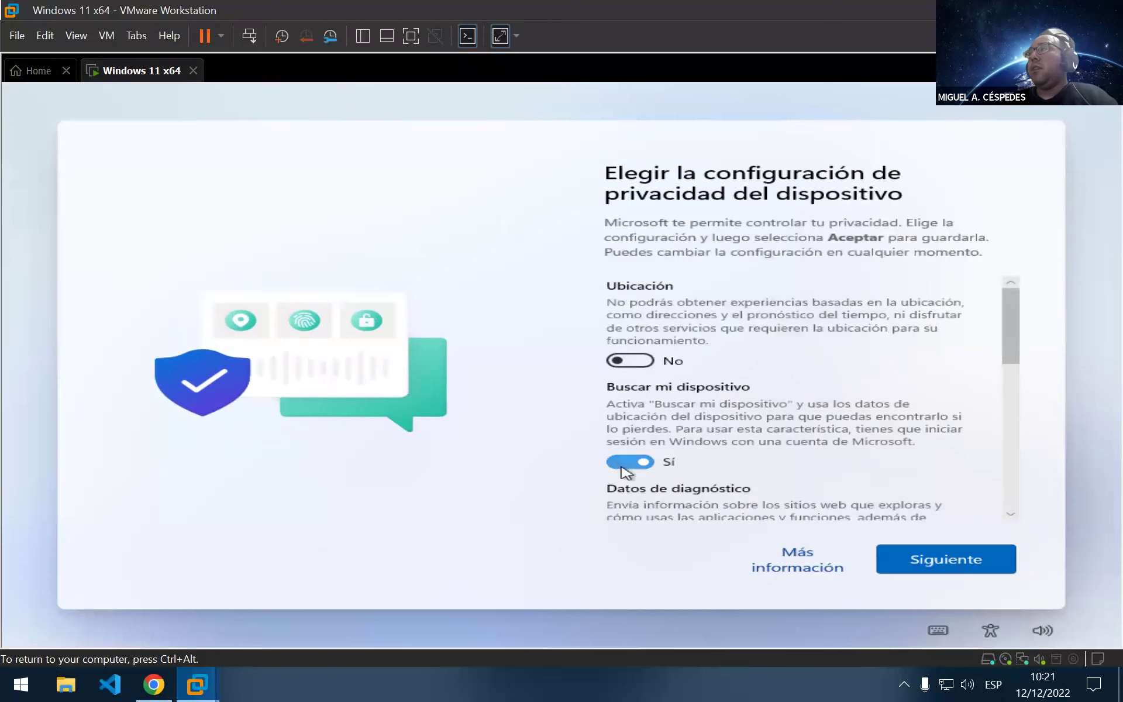
Step: Limit diagnostics to Solo requerido, turn off handwriting, personalized experiences and advertising ID, and accept
{"action": "scroll", "coordinate": [625, 471], "scroll_direction": "down", "scroll_amount": 2}
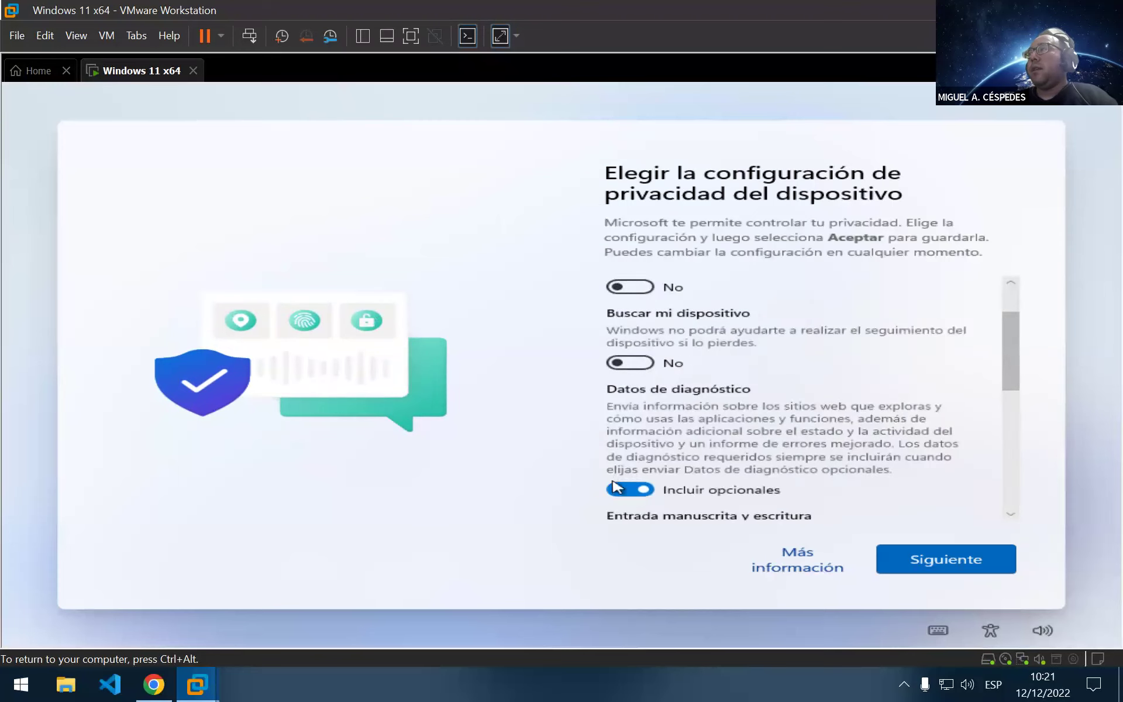
{"action": "left_click", "coordinate": [615, 488]}
{"action": "scroll", "coordinate": [630, 485], "scroll_direction": "down", "scroll_amount": 2}
{"action": "left_click", "coordinate": [625, 504]}
{"action": "scroll", "coordinate": [635, 496], "scroll_direction": "down", "scroll_amount": 2}
{"action": "scroll", "coordinate": [641, 500], "scroll_direction": "down", "scroll_amount": 1}
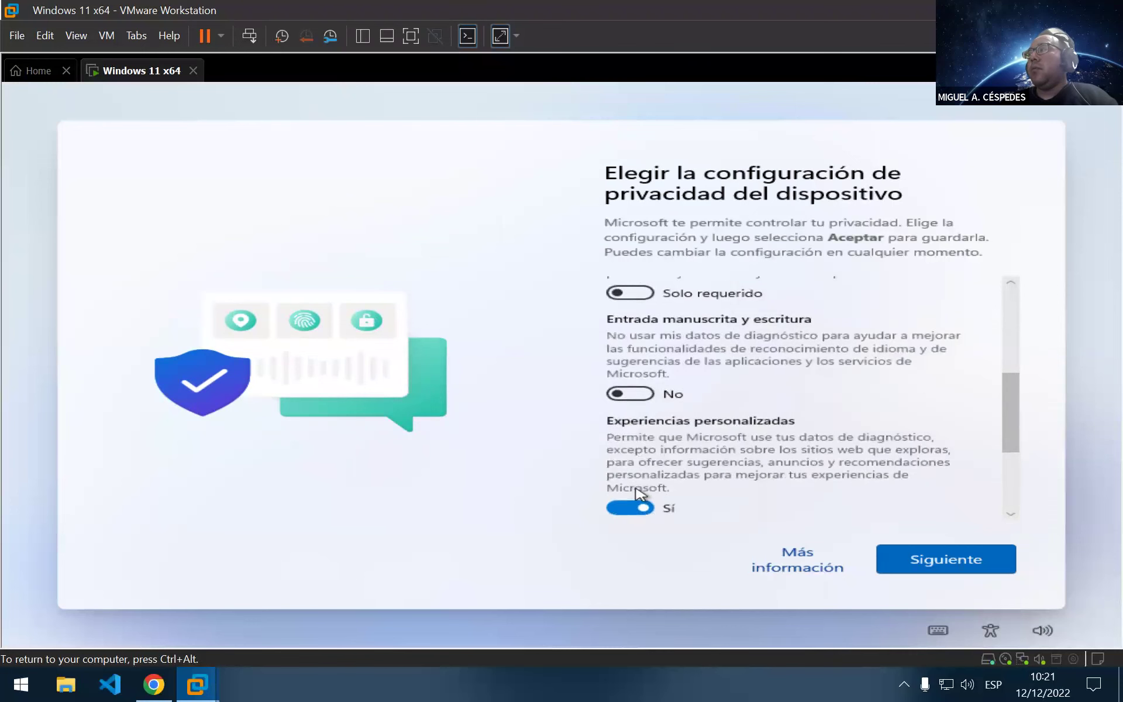
{"action": "left_click", "coordinate": [624, 511]}
{"action": "scroll", "coordinate": [644, 497], "scroll_direction": "down", "scroll_amount": 3}
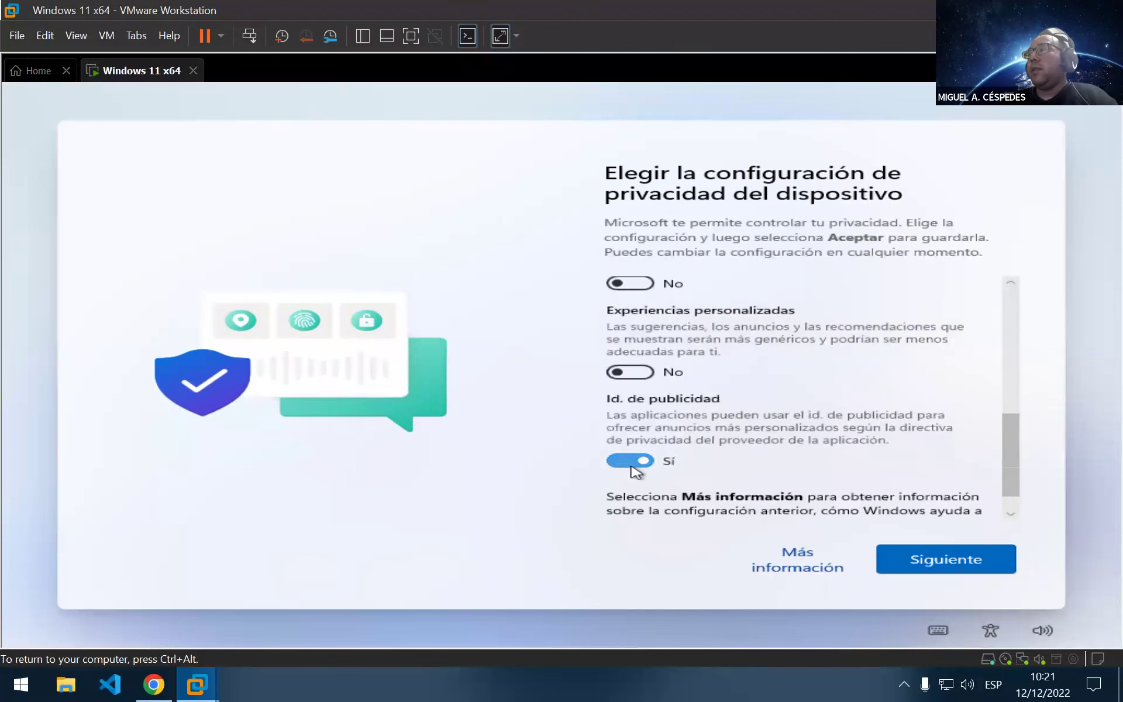
{"action": "left_click", "coordinate": [633, 458]}
{"action": "scroll", "coordinate": [637, 468], "scroll_direction": "down", "scroll_amount": 1}
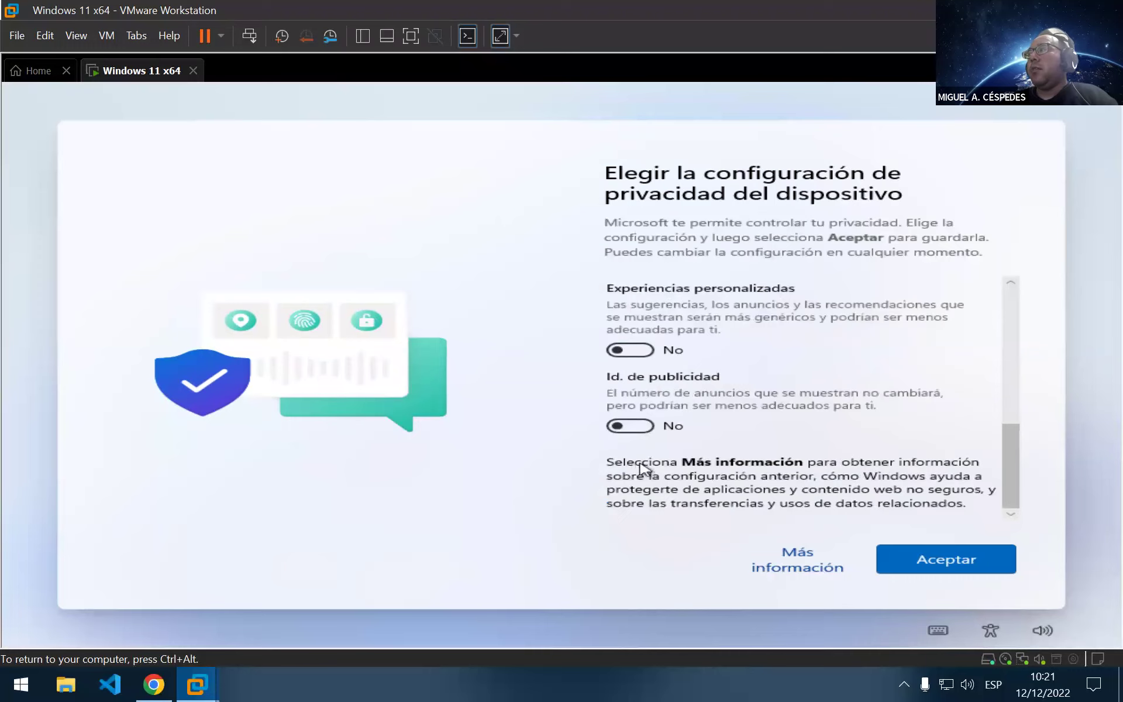
{"action": "scroll", "coordinate": [655, 465], "scroll_direction": "up", "scroll_amount": 10}
{"action": "left_click", "coordinate": [969, 559]}
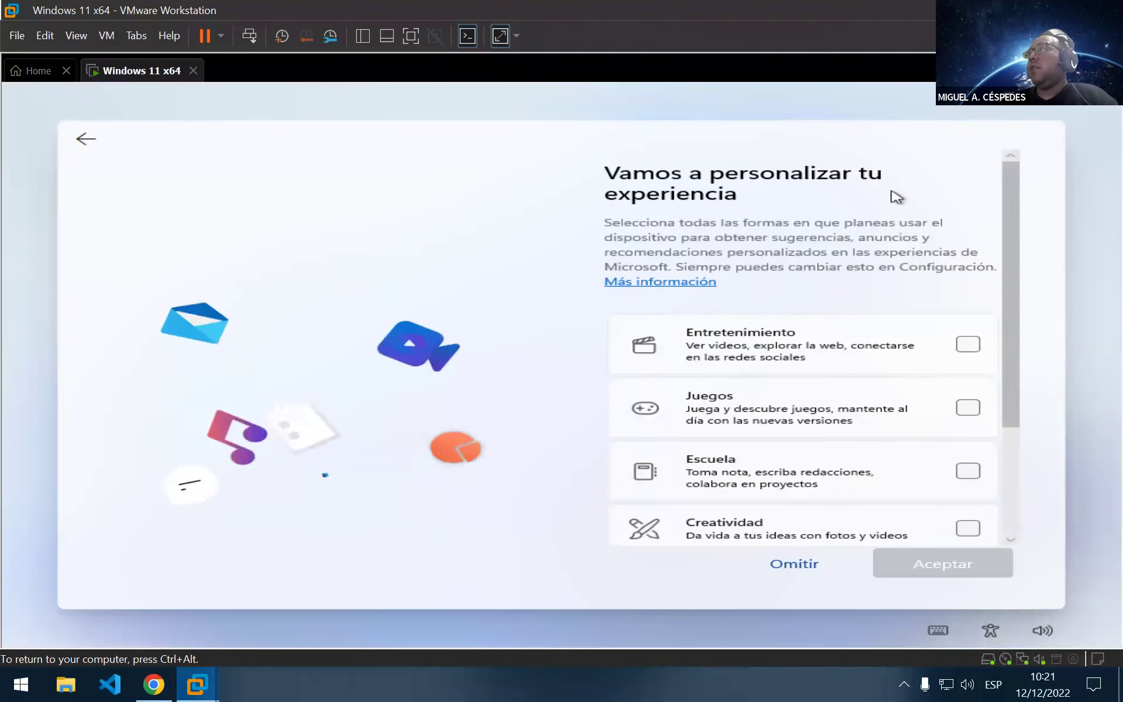
Step: Skip the device-usage and Android phone pages and decline the Microsoft 365 and OneDrive offers
{"action": "left_click", "coordinate": [807, 565]}
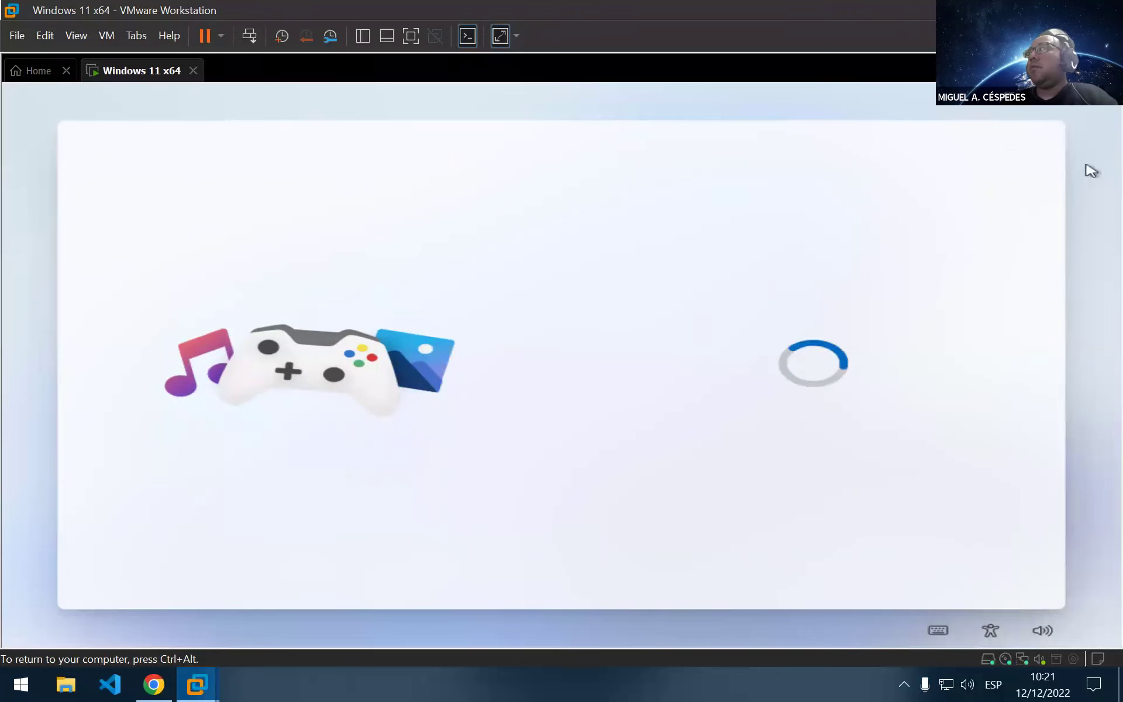
{"action": "key", "text": "ctrl+alt"}
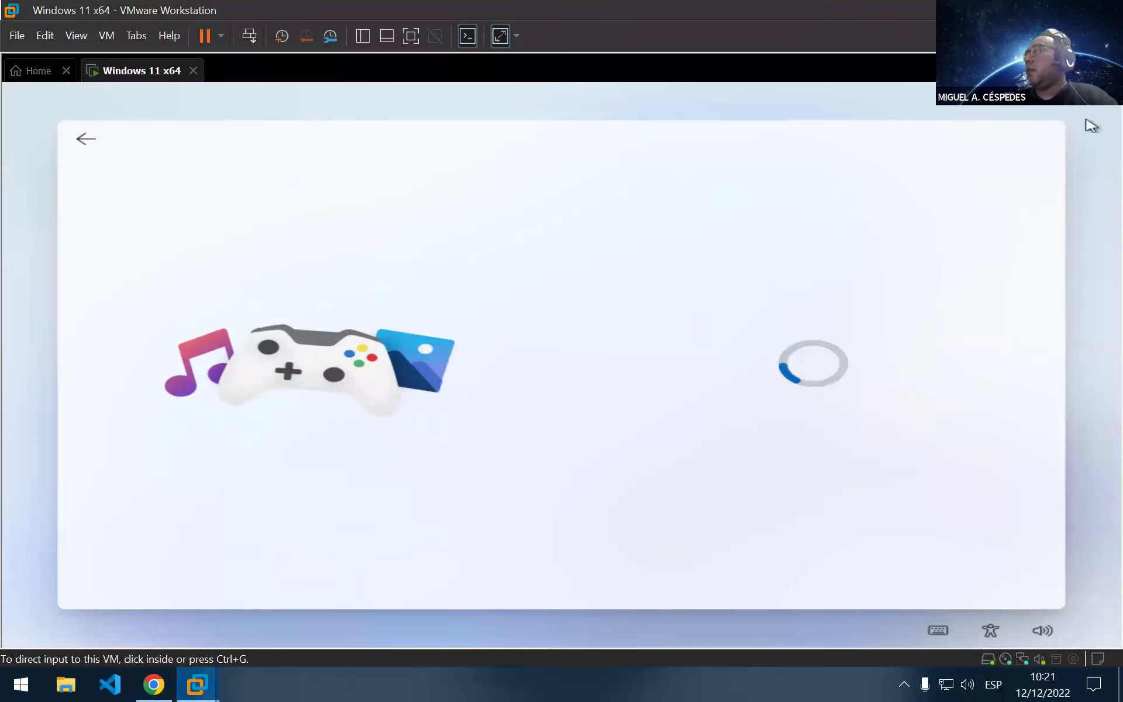
{"action": "left_click", "coordinate": [865, 291]}
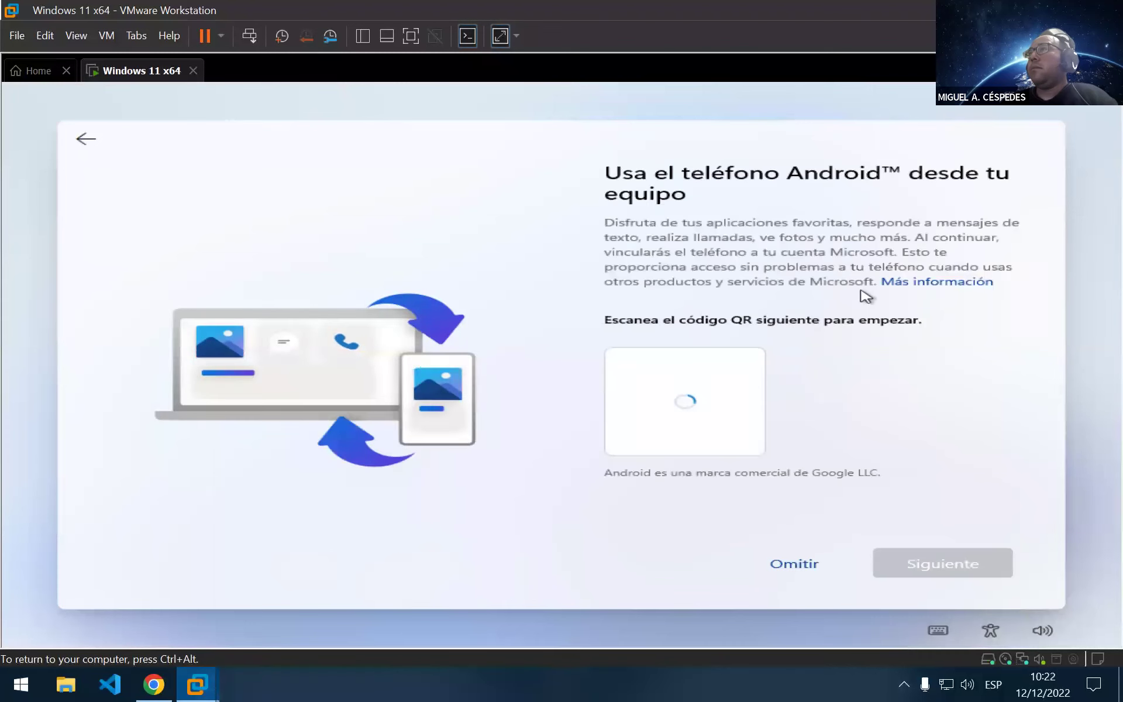
{"action": "left_click", "coordinate": [795, 565]}
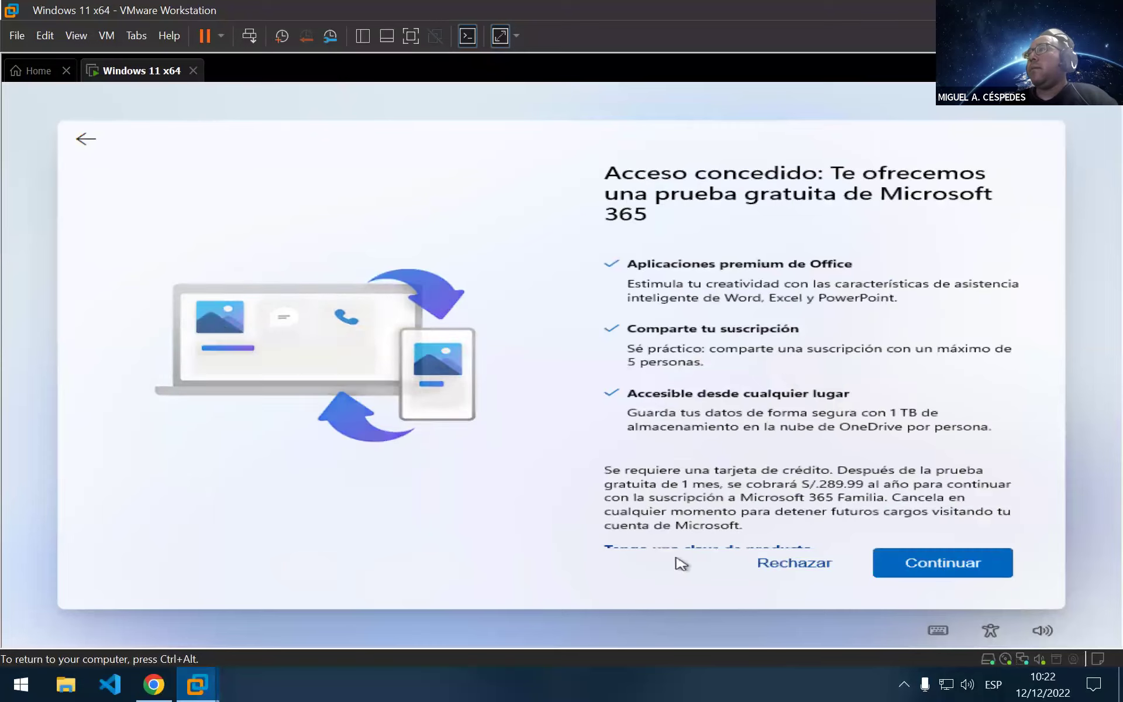
{"action": "left_click", "coordinate": [794, 565]}
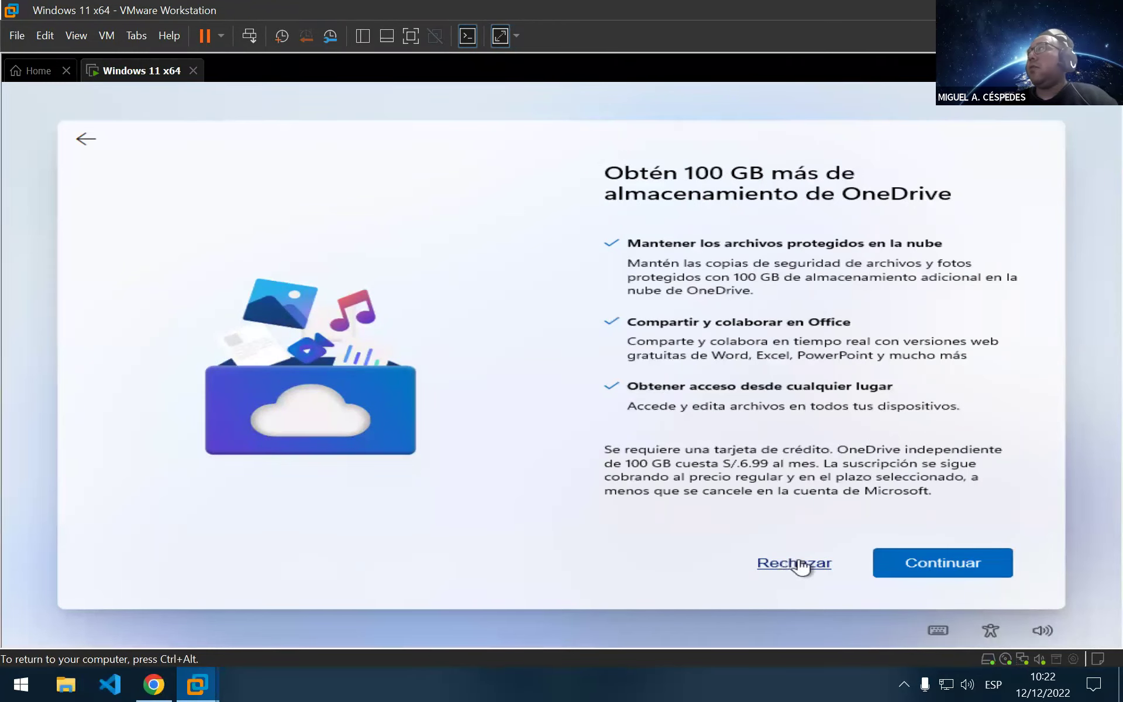
{"action": "left_click", "coordinate": [799, 564]}
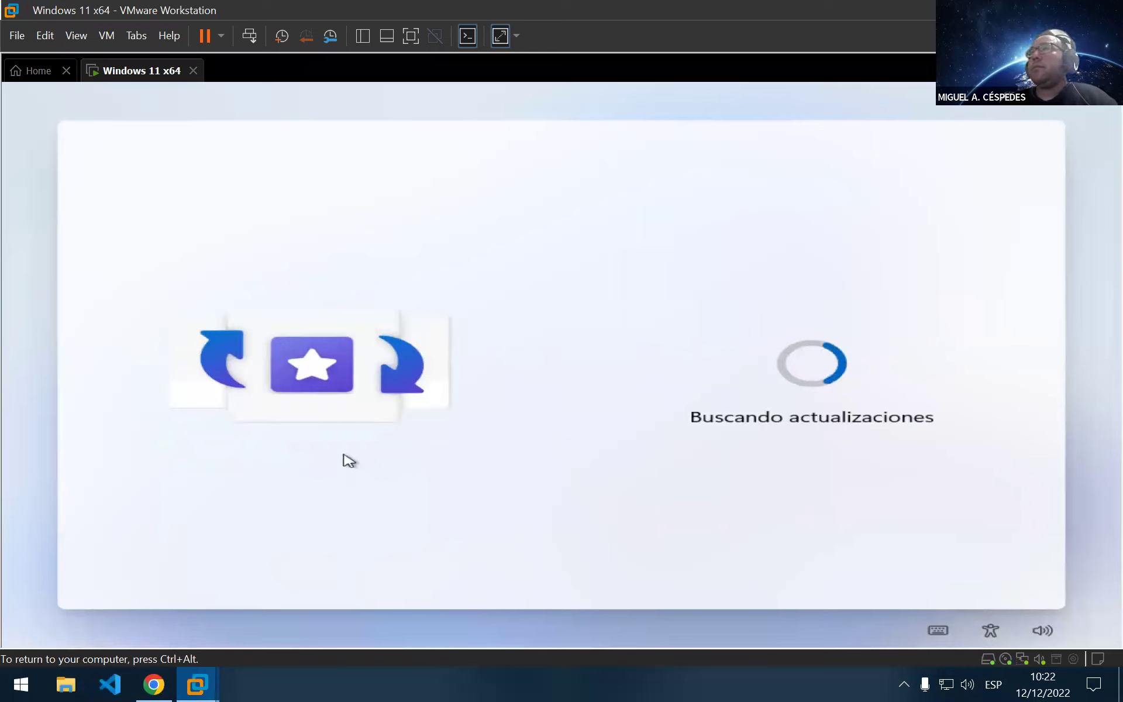
Step: Release input from the VM and switch to the Chrome window showing Google Drive
{"action": "key", "text": "ctrl+alt"}
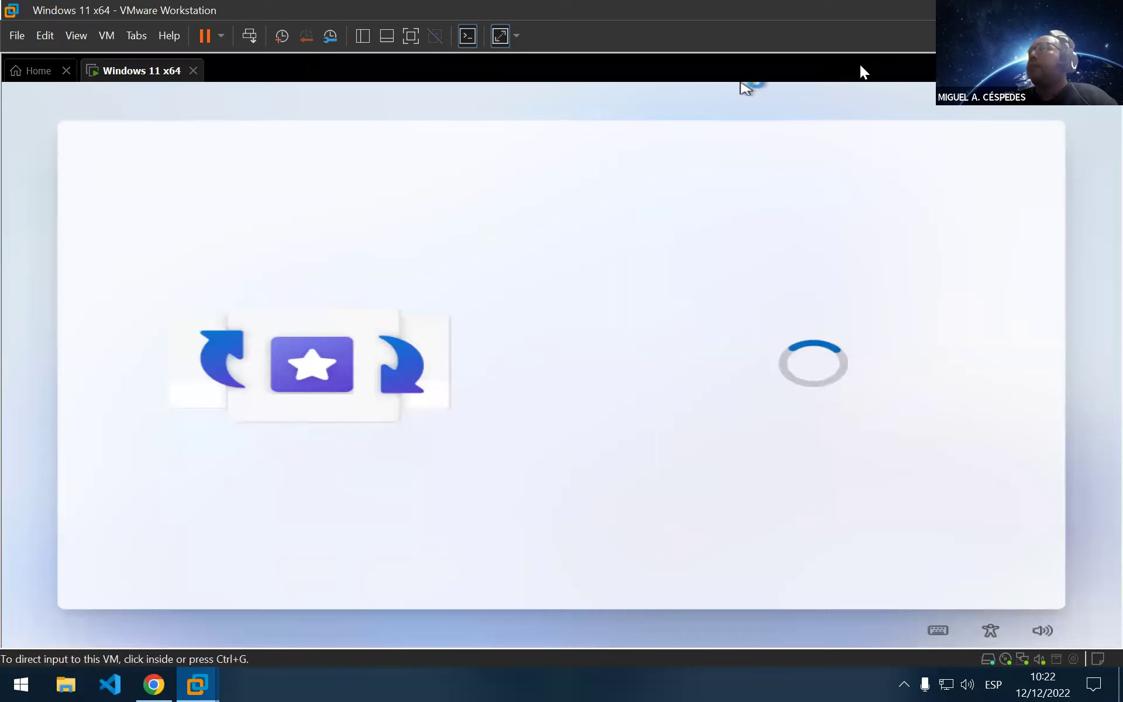
{"action": "left_click", "coordinate": [744, 88]}
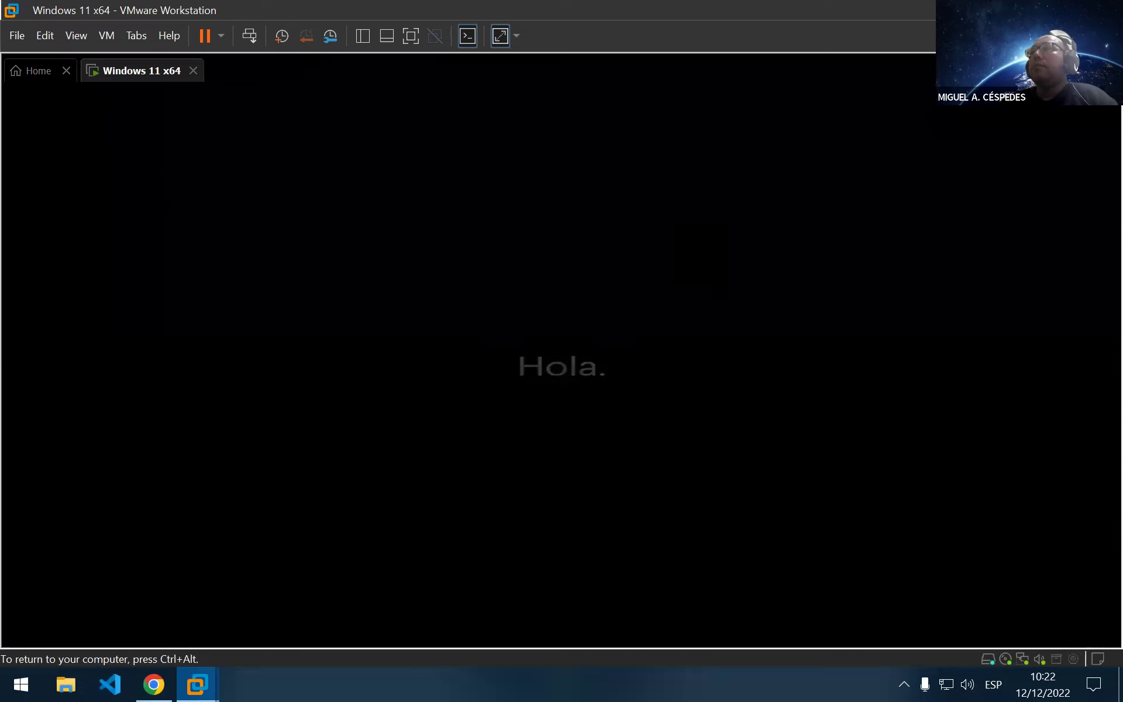
{"action": "key", "text": "ctrl+alt"}
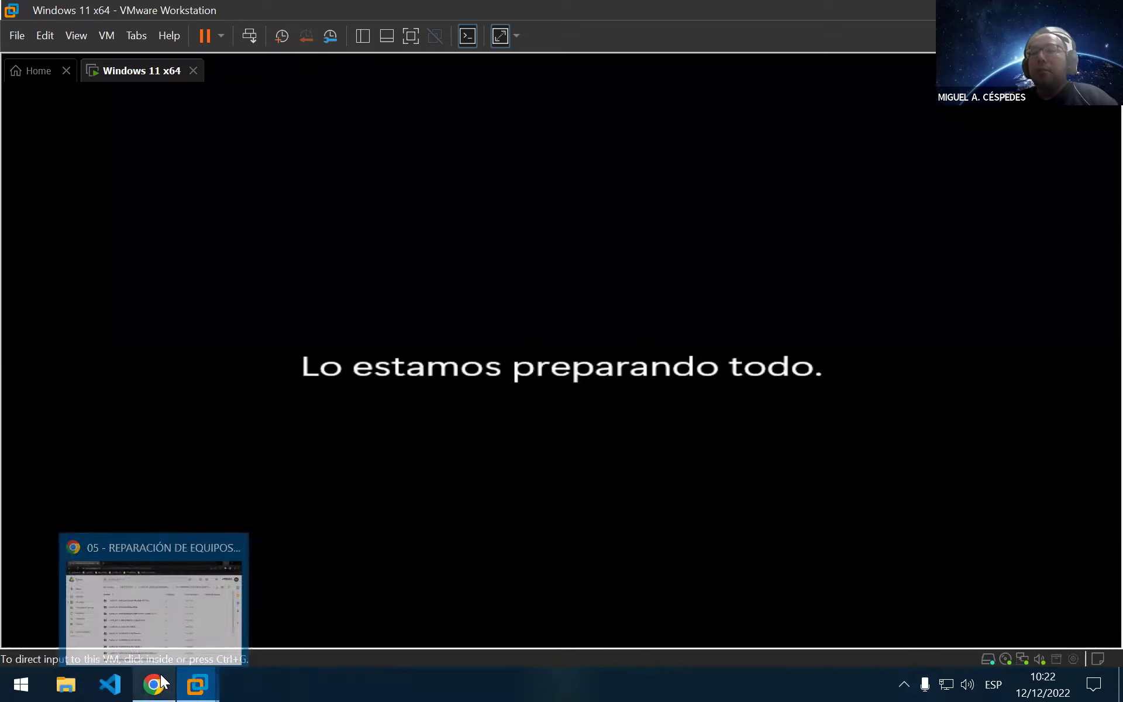
{"action": "left_click", "coordinate": [157, 653]}
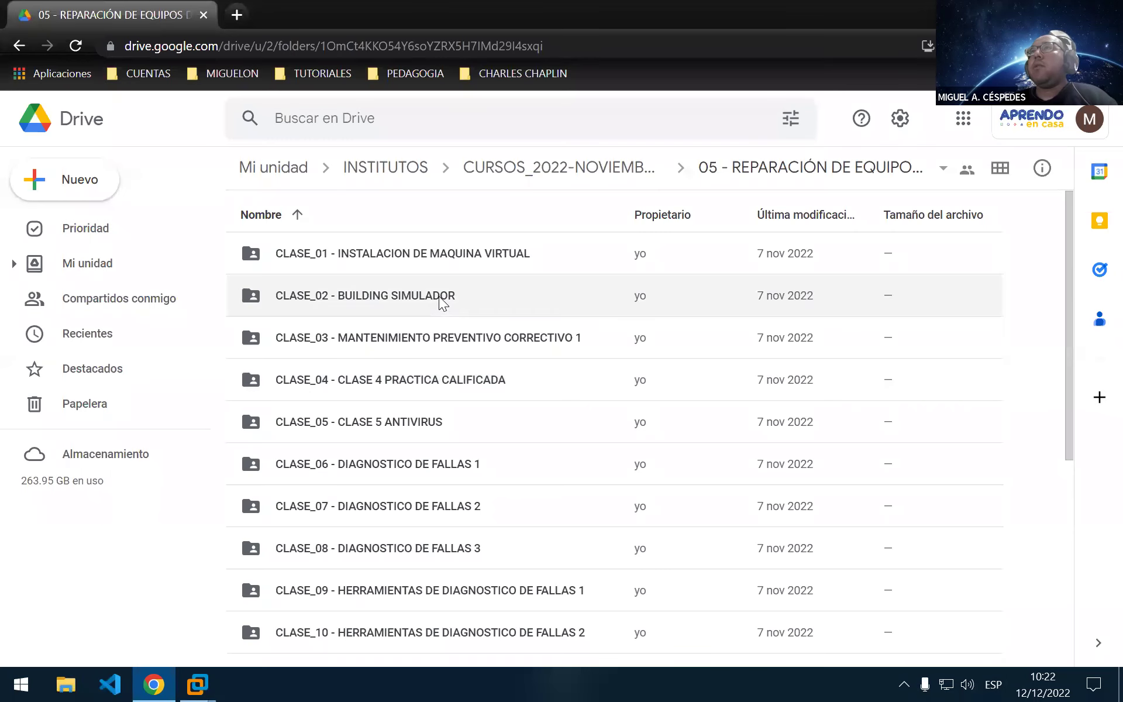
Step: Open CLASE_02 and its MAQUINAS VIRTUALES subfolder, then go back up to the course folder
{"action": "left_click", "coordinate": [442, 300]}
{"action": "double_click", "coordinate": [442, 300]}
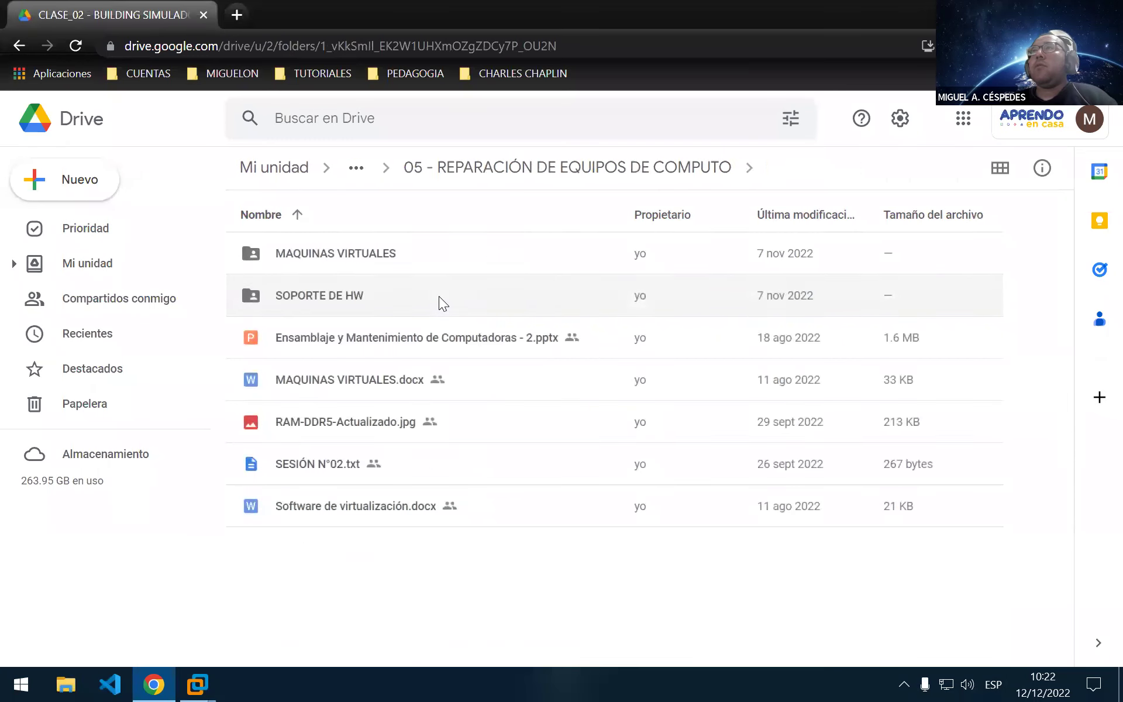
{"action": "double_click", "coordinate": [444, 259]}
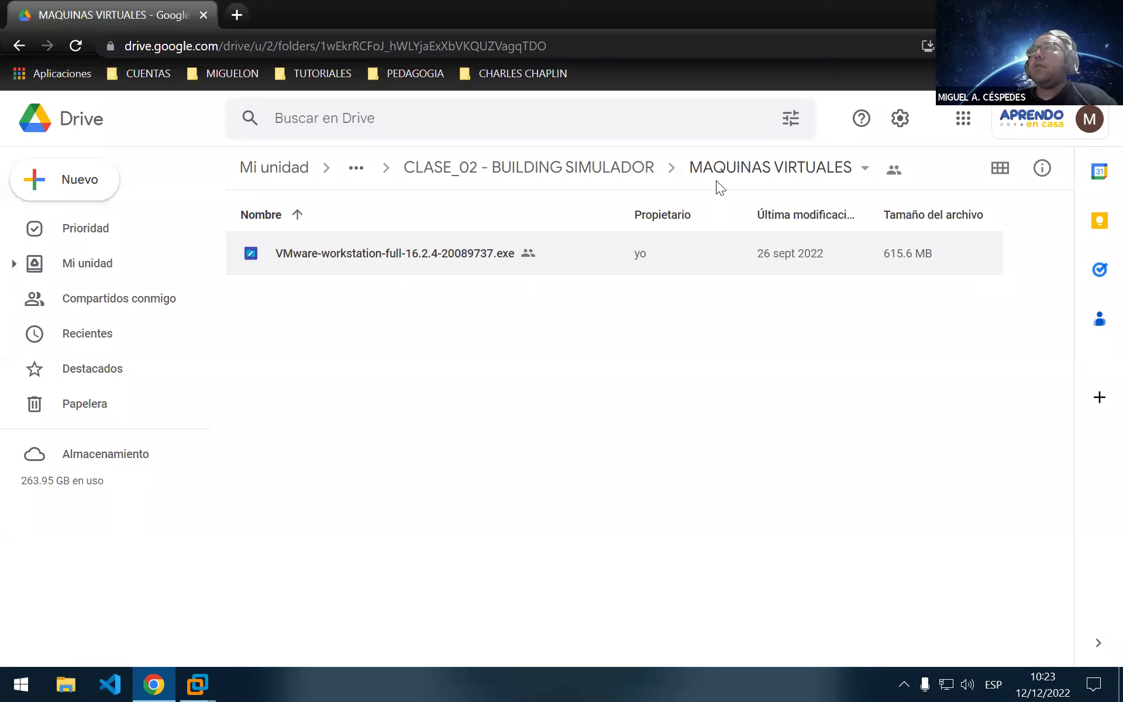
{"action": "left_click", "coordinate": [604, 171]}
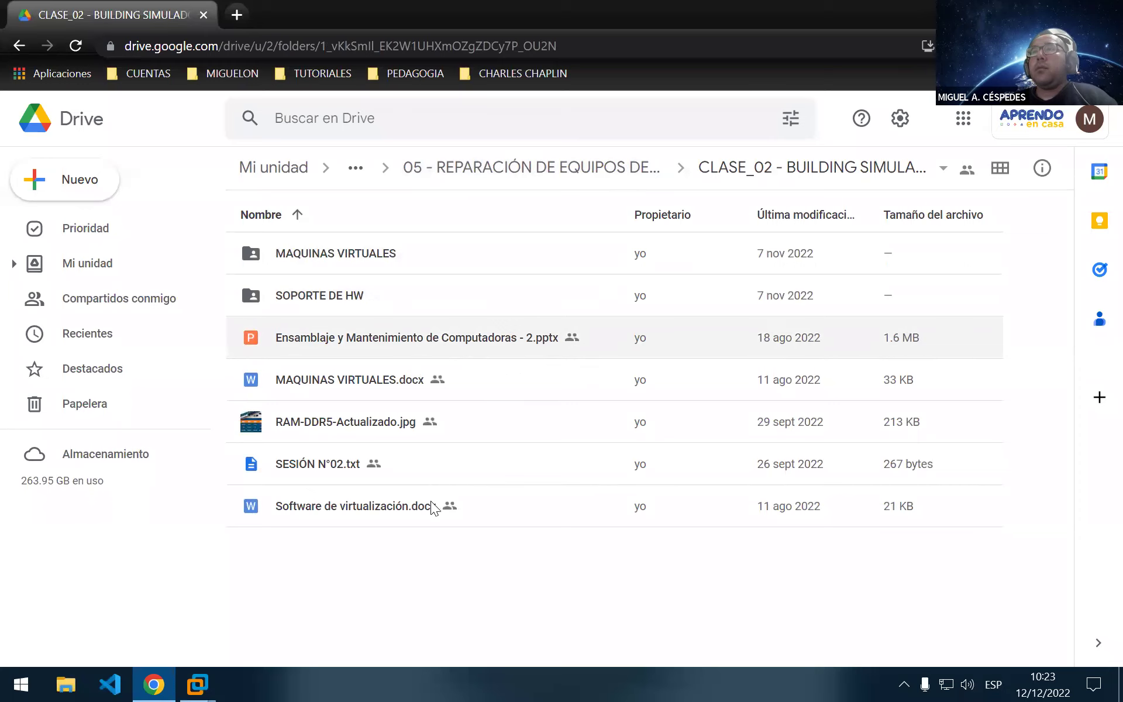
{"action": "left_click", "coordinate": [584, 166]}
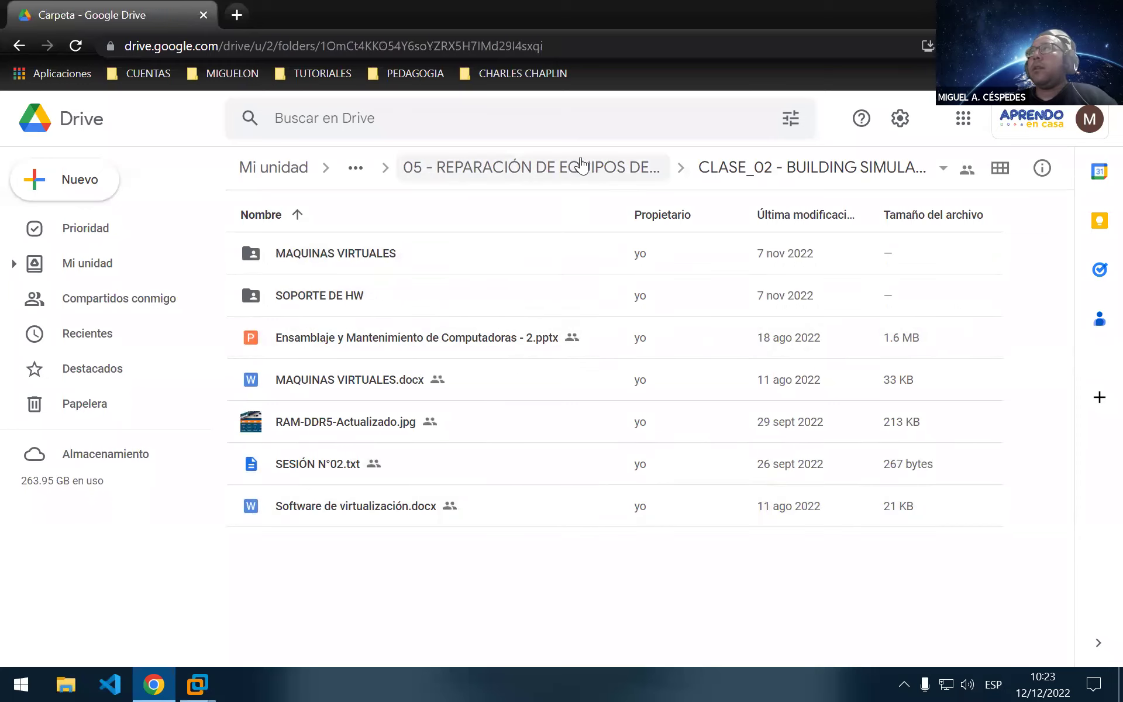
Step: Look inside CLASE_01, then reopen CLASE_02, check MAQUINAS VIRTUALES and return to CLASE_02
{"action": "double_click", "coordinate": [408, 259]}
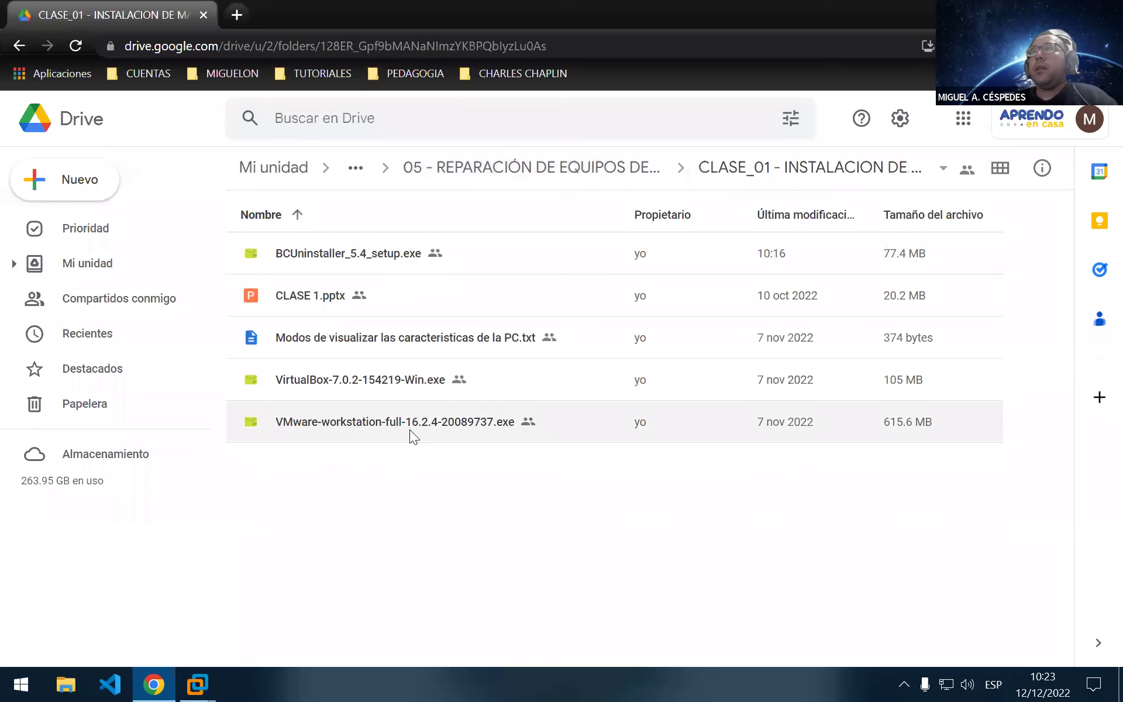
{"action": "left_click", "coordinate": [579, 168]}
{"action": "double_click", "coordinate": [412, 294]}
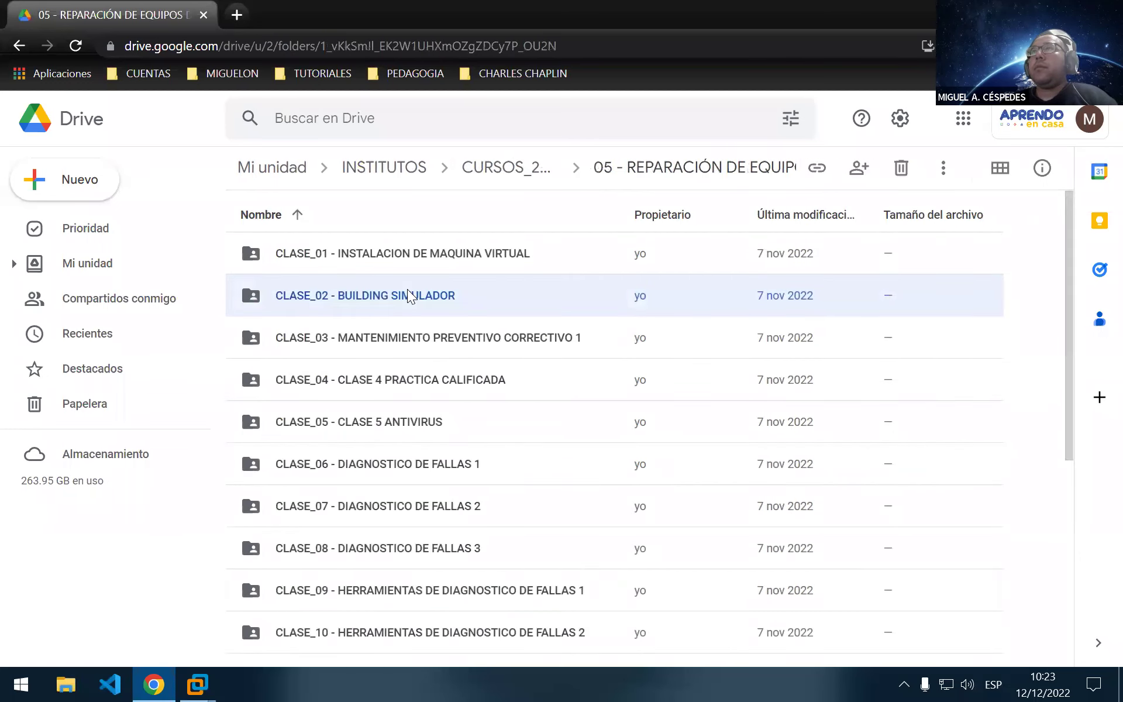
{"action": "left_click", "coordinate": [411, 250]}
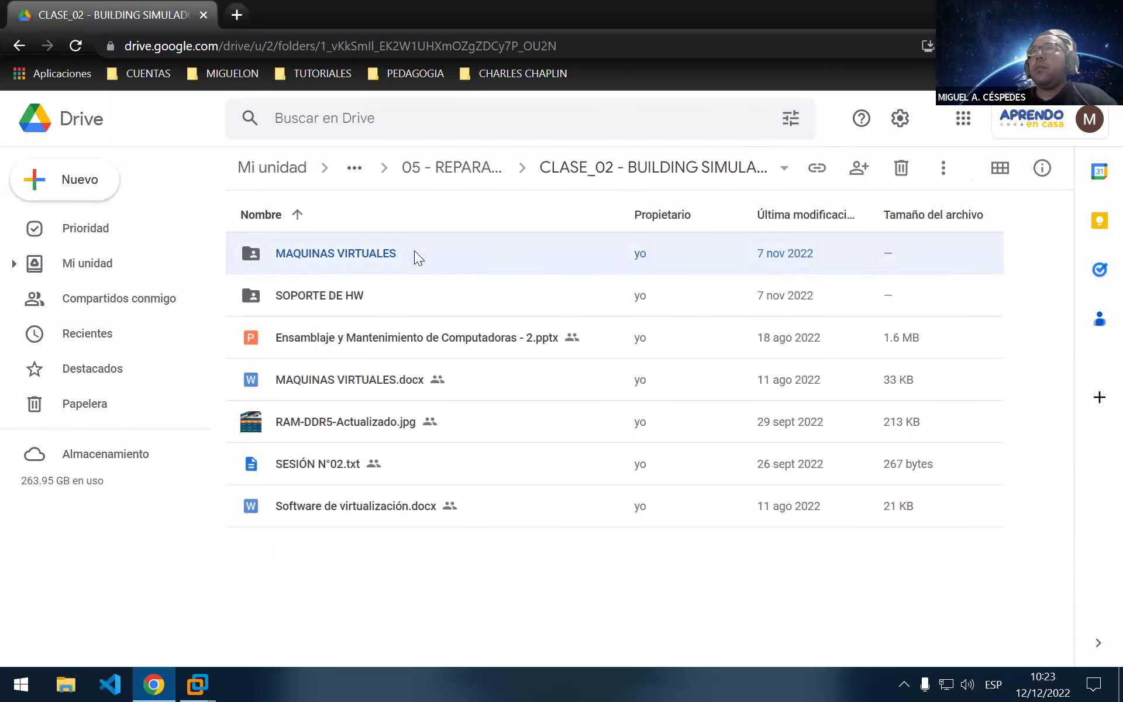
{"action": "double_click", "coordinate": [415, 253]}
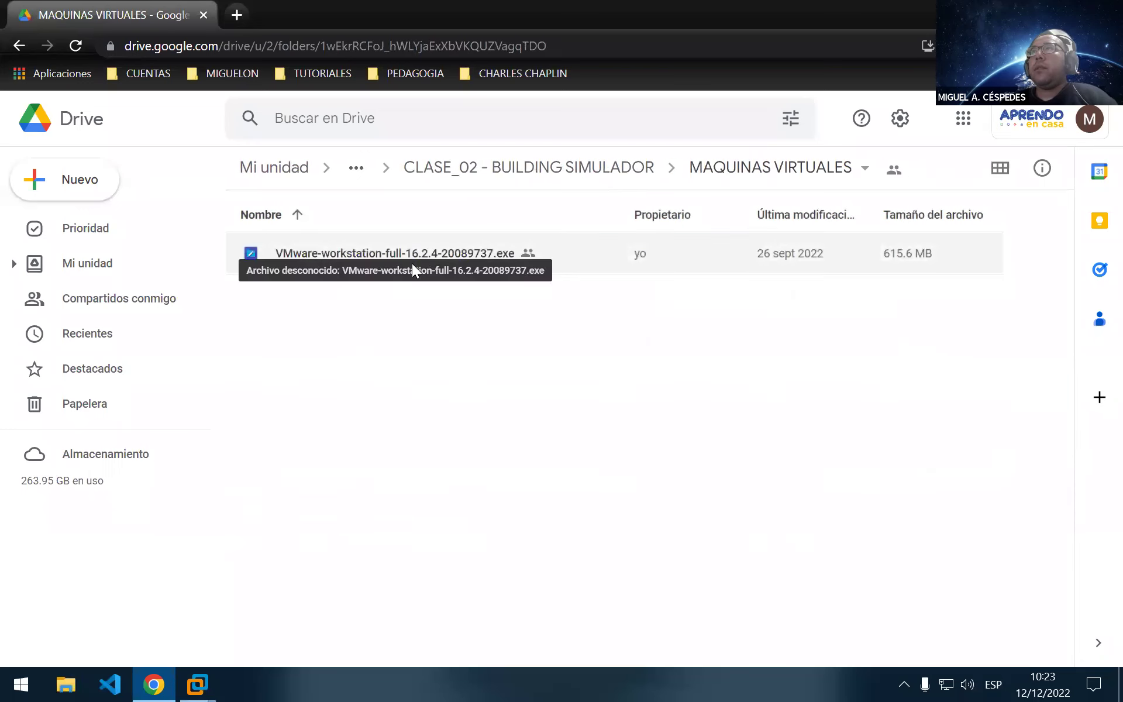
{"action": "left_click", "coordinate": [622, 169]}
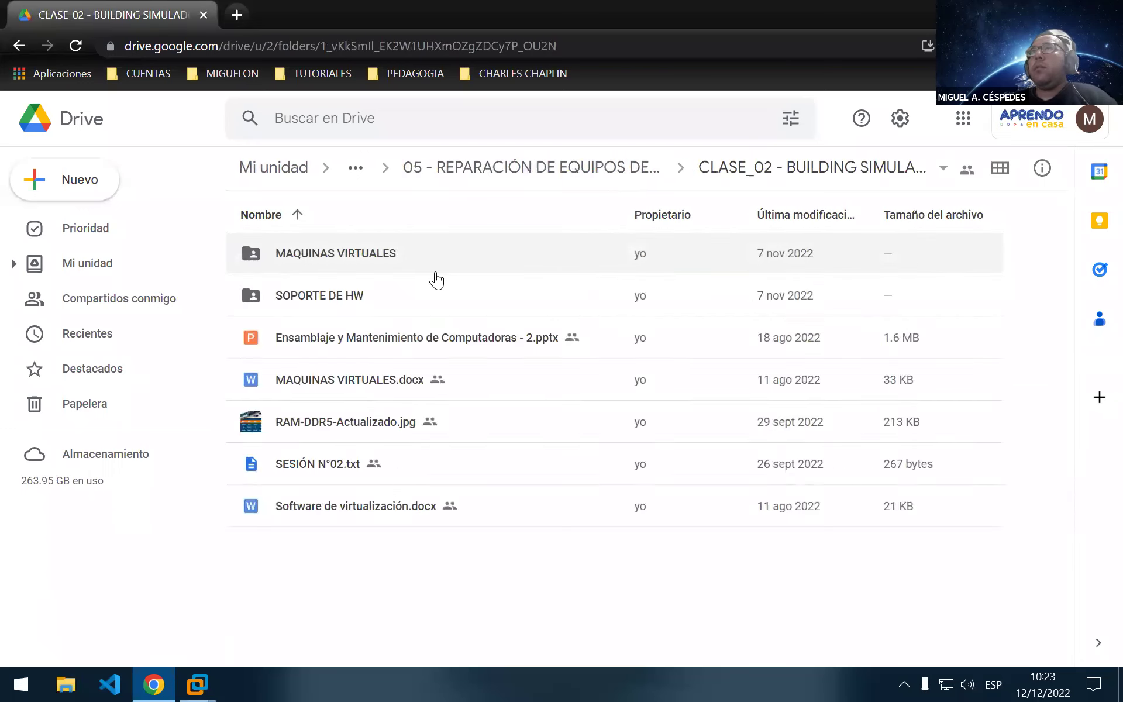
Step: Trash the MAQUINAS VIRTUALES folder with Quitar and reload Drive to confirm it is gone
{"action": "right_click", "coordinate": [389, 263]}
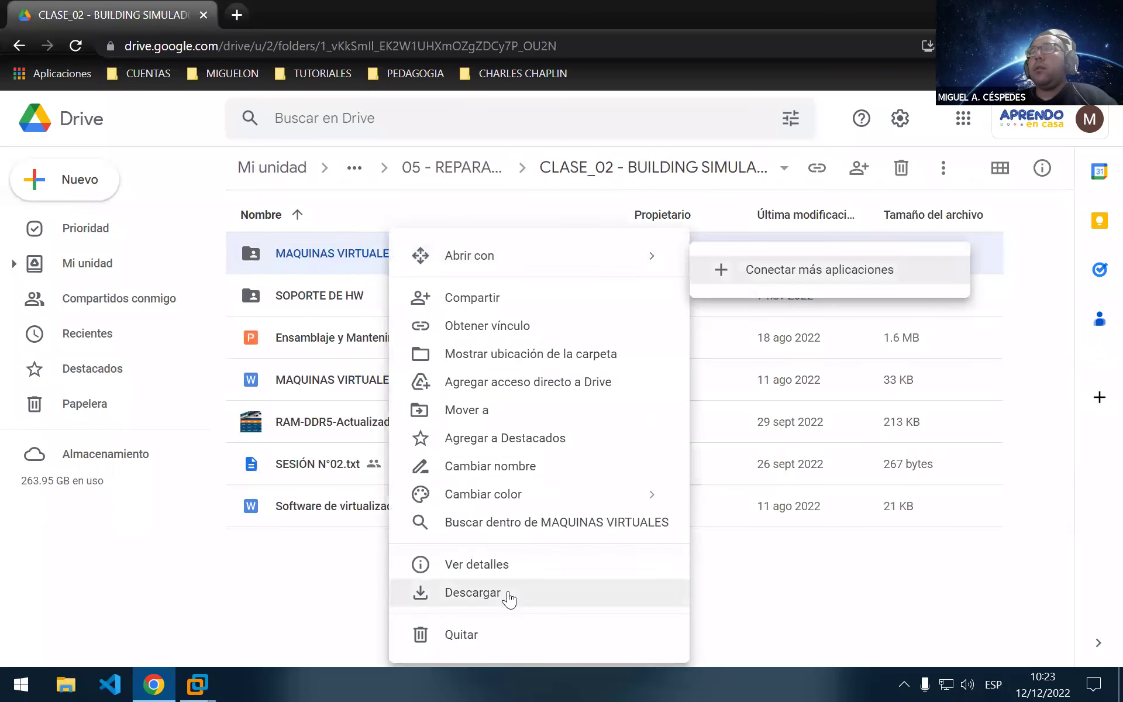
{"action": "left_click", "coordinate": [535, 616]}
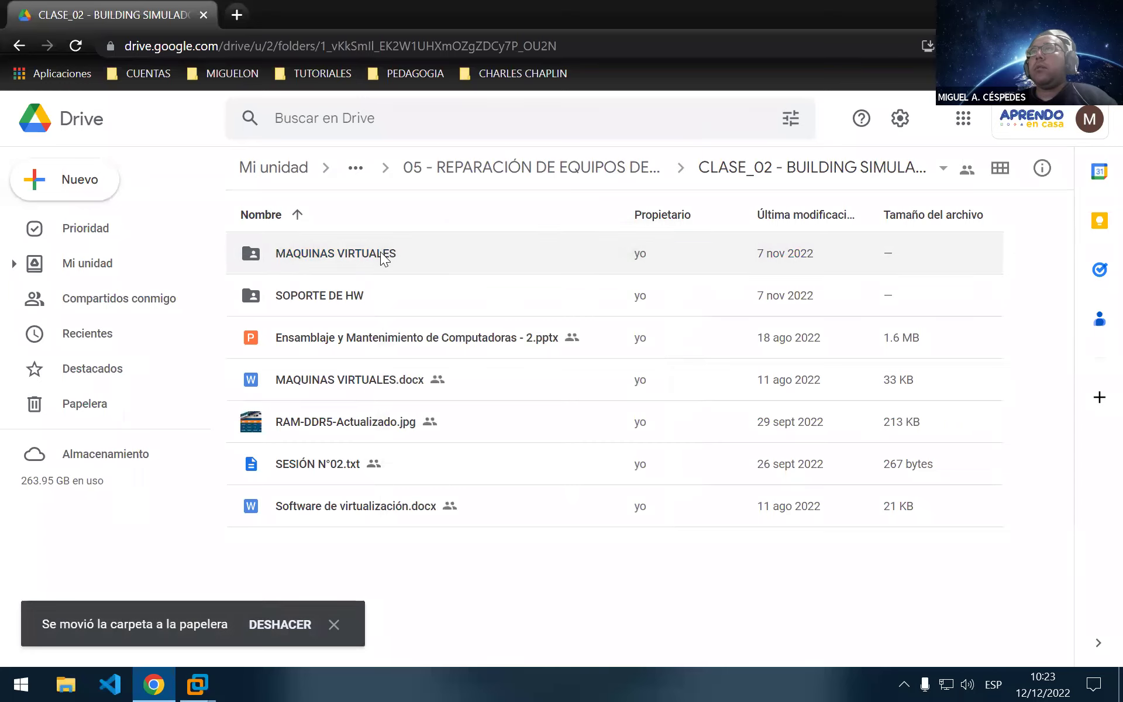
{"action": "right_click", "coordinate": [465, 581]}
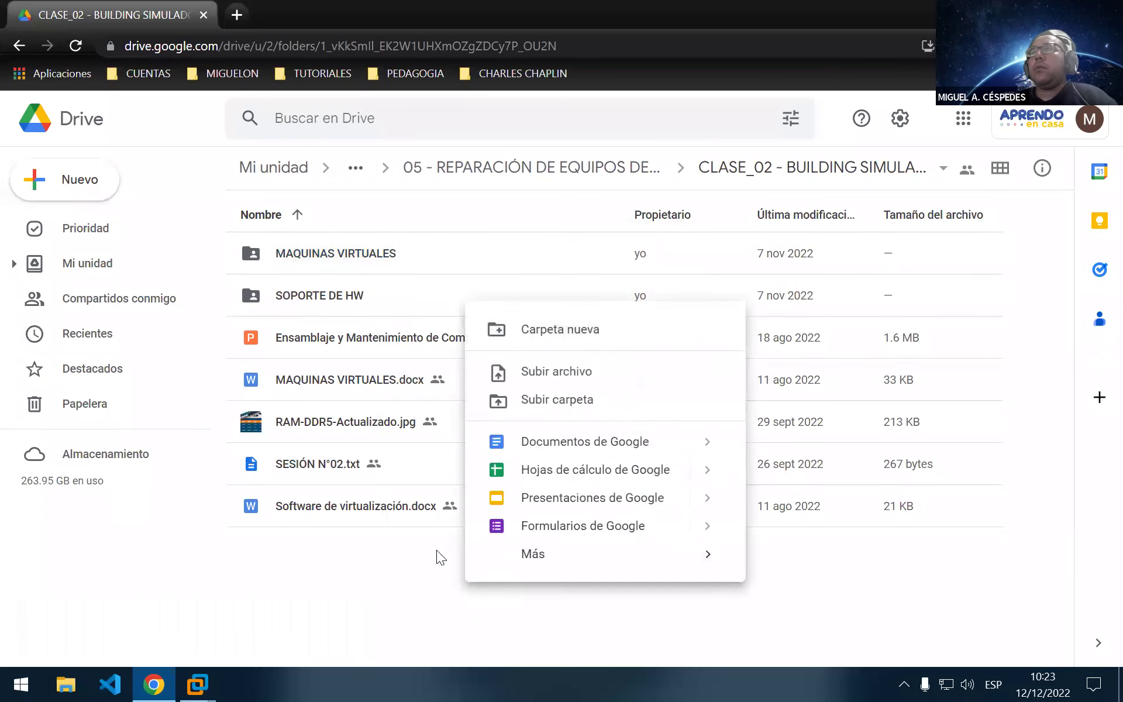
{"action": "key", "text": "Escape"}
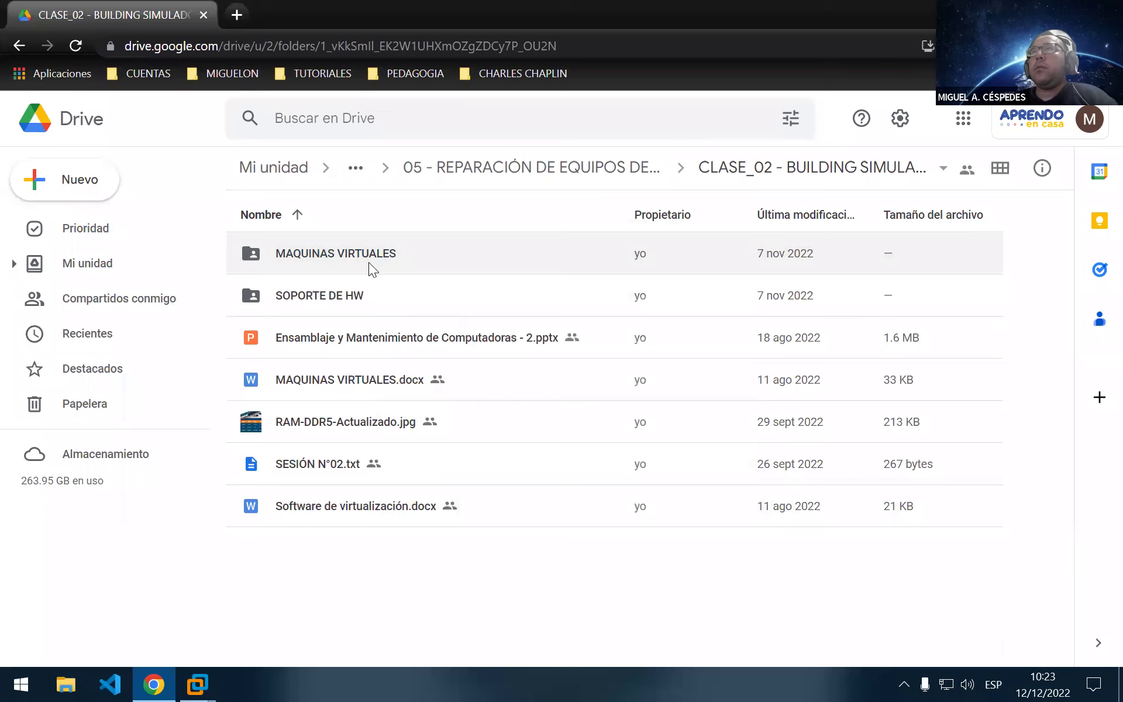
{"action": "left_click", "coordinate": [82, 48]}
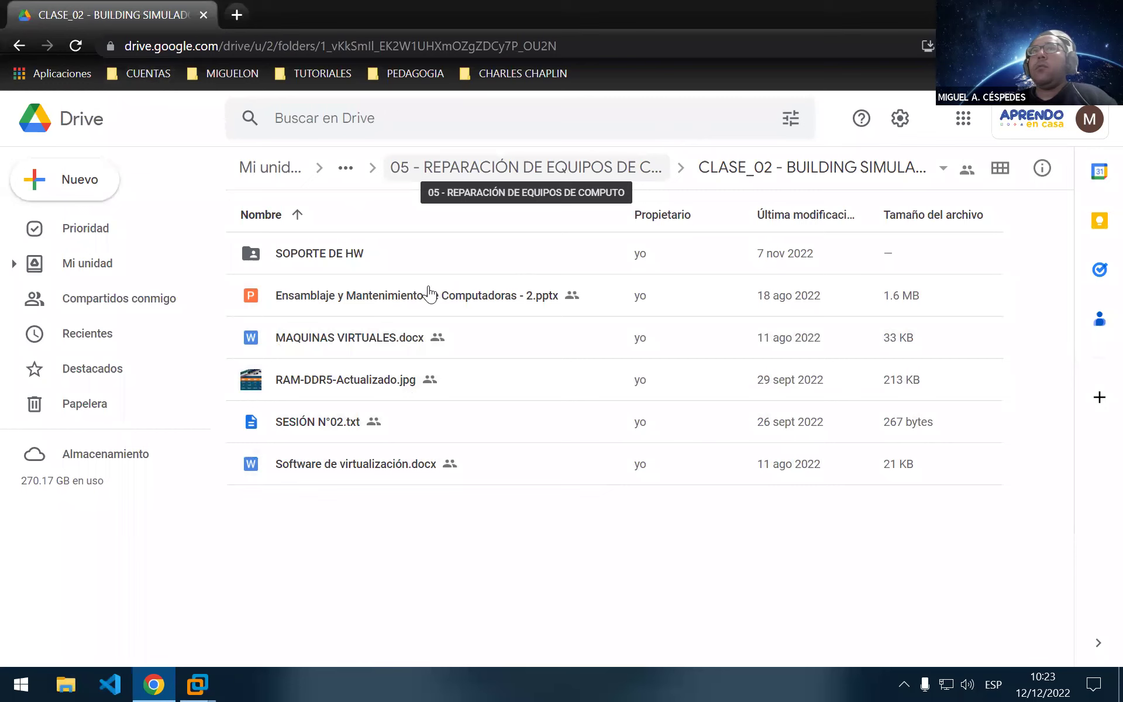
Step: From the course folder, look through CLASE_03 and CLASE_04, then open CLASE_05 - CLASE 5 ANTIVIRUS
{"action": "left_click", "coordinate": [500, 171]}
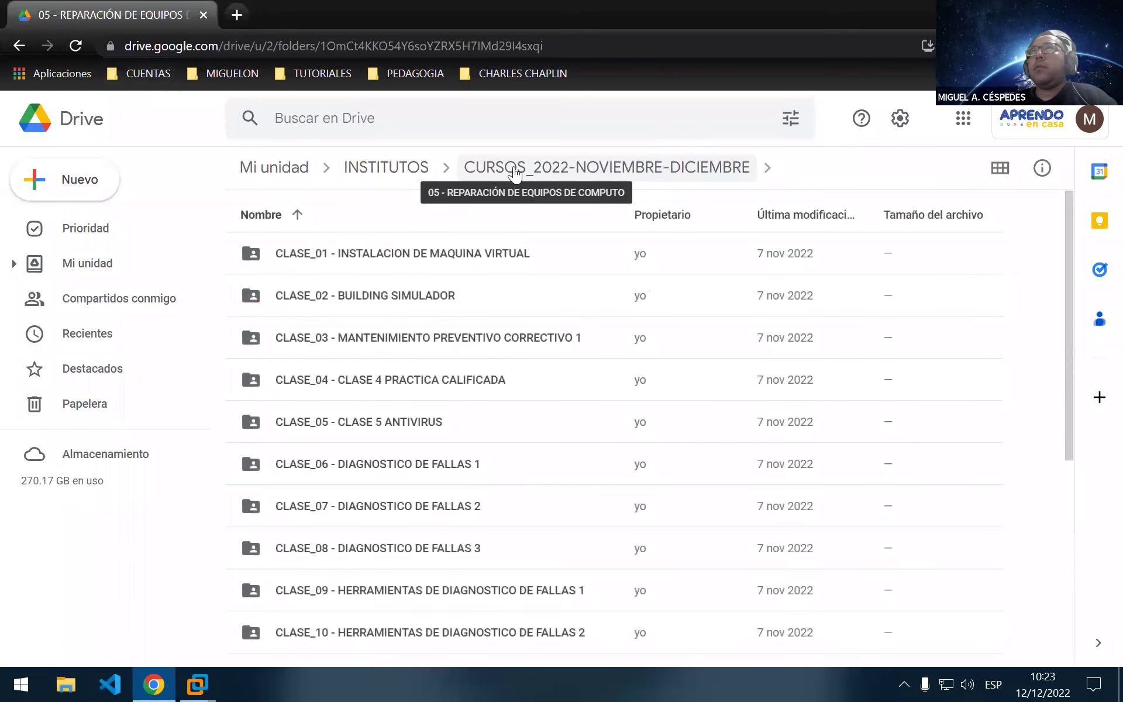
{"action": "double_click", "coordinate": [374, 338]}
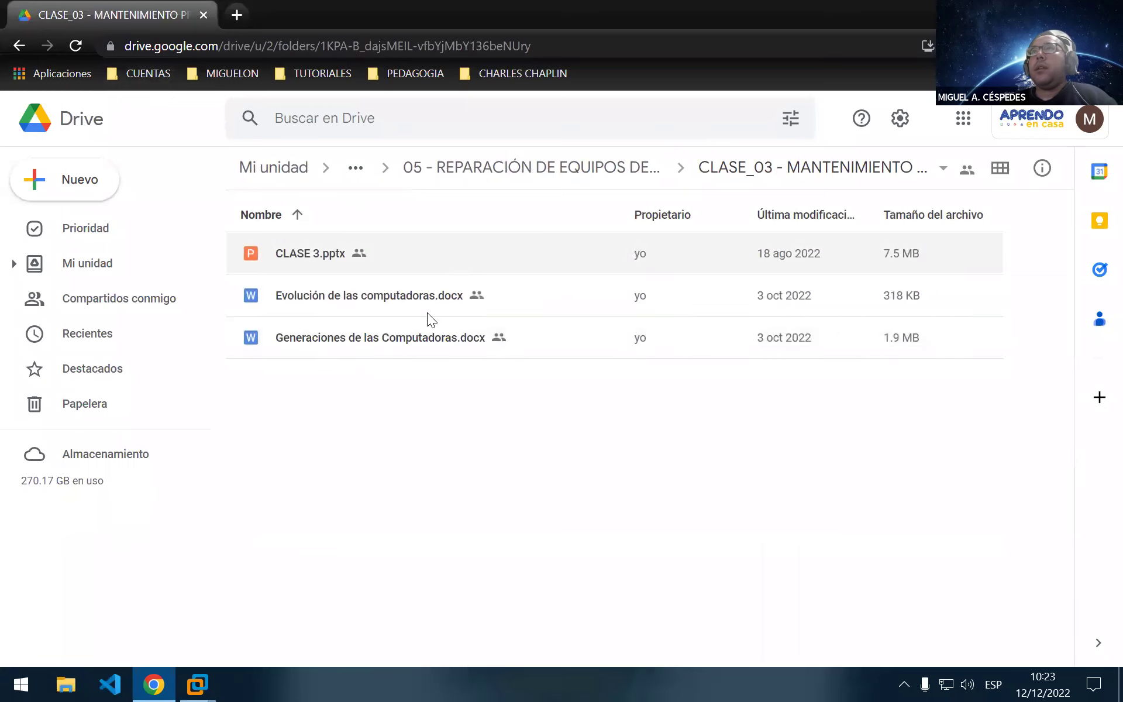
{"action": "left_click", "coordinate": [577, 170]}
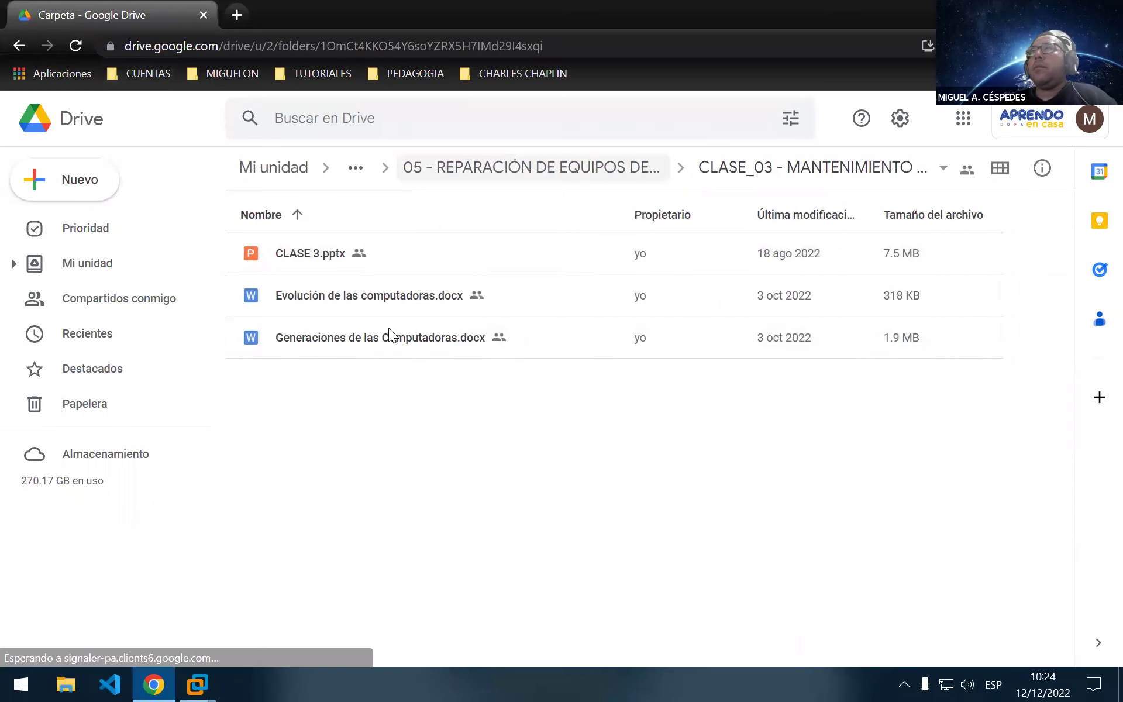
{"action": "double_click", "coordinate": [349, 380]}
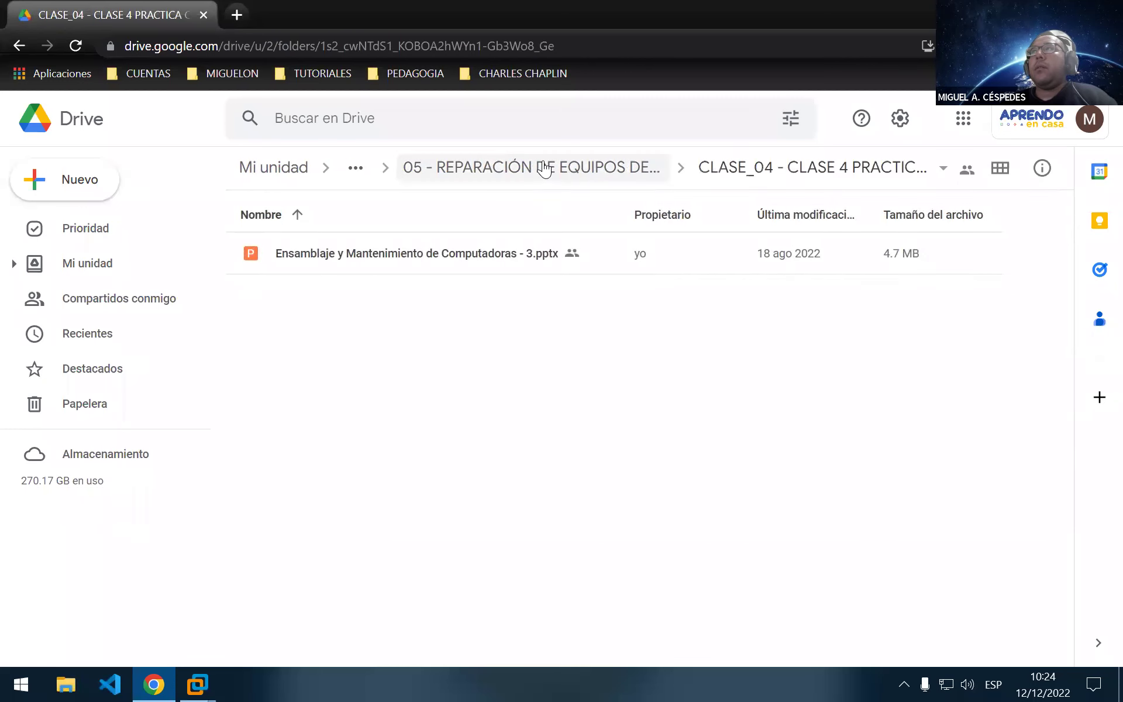
{"action": "left_click", "coordinate": [544, 171]}
{"action": "left_click", "coordinate": [393, 420]}
{"action": "double_click", "coordinate": [395, 419]}
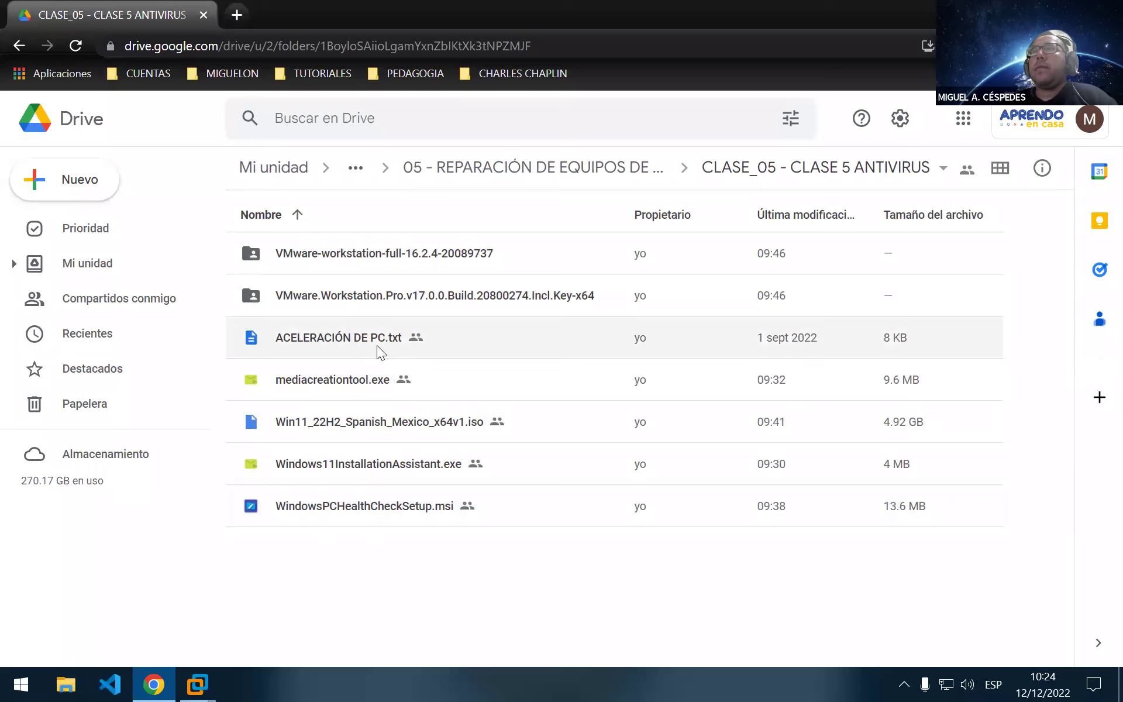
Step: Move both VMware-workstation folders from CLASE_05 into CLASE_04, confirming the access change
{"action": "left_click", "coordinate": [355, 258]}
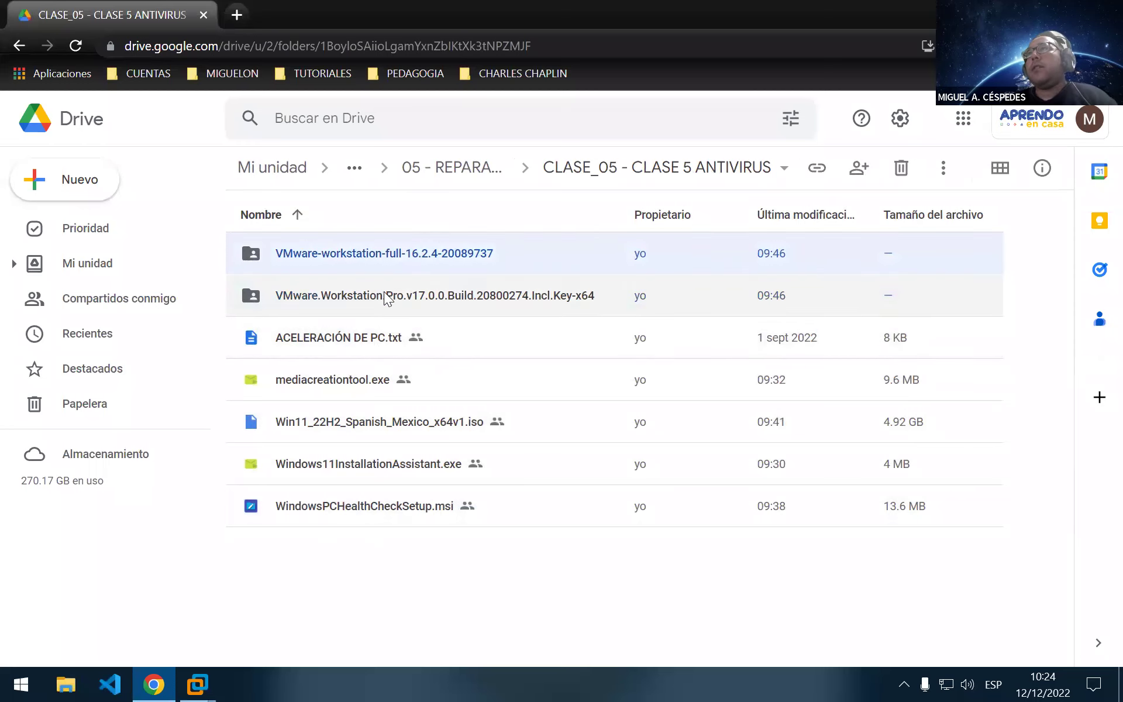
{"action": "left_click", "coordinate": [386, 297], "text": "ctrl"}
{"action": "right_click", "coordinate": [386, 297]}
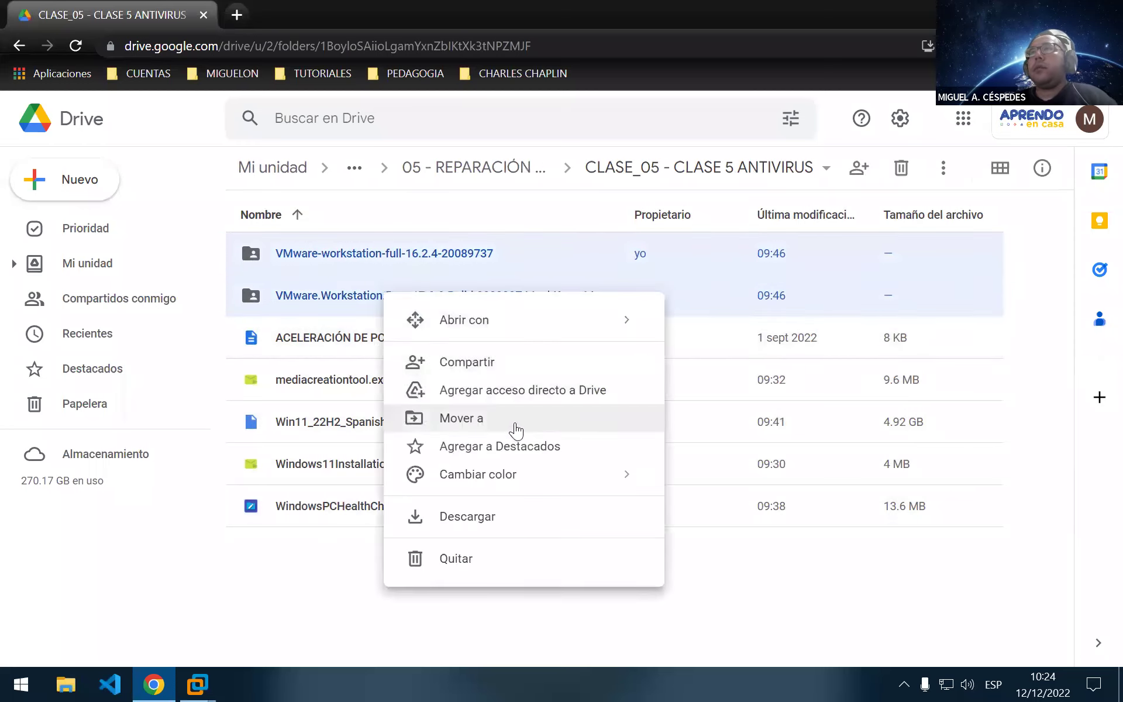
{"action": "left_click", "coordinate": [537, 409]}
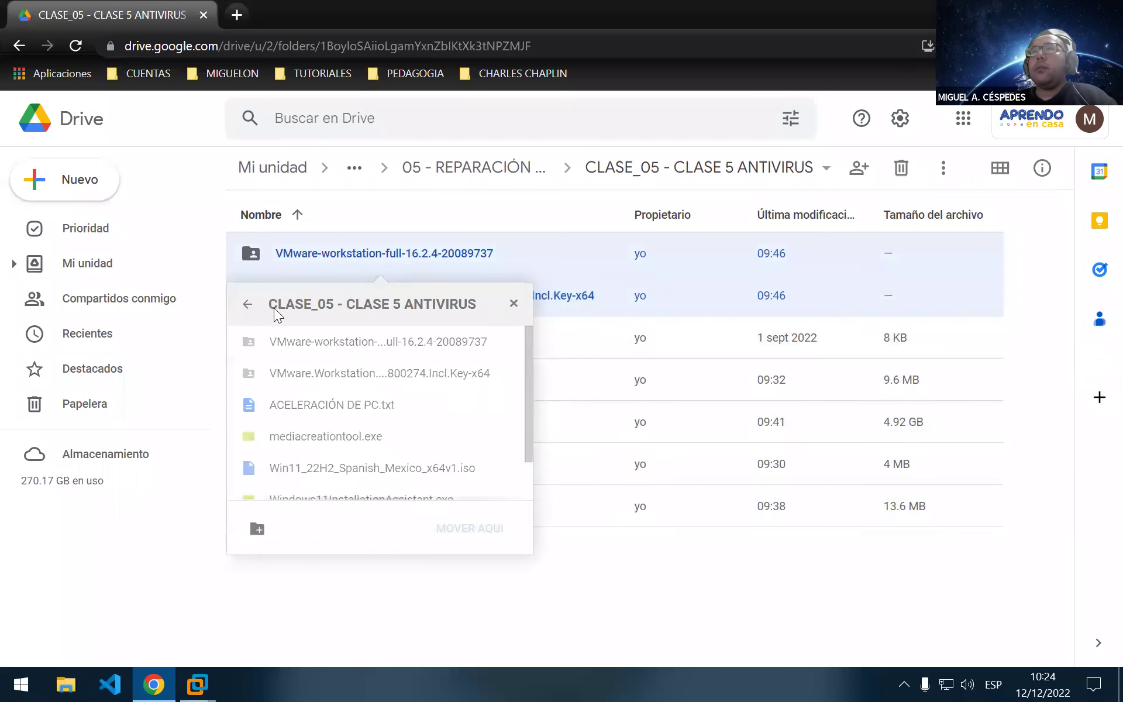
{"action": "left_click", "coordinate": [255, 310]}
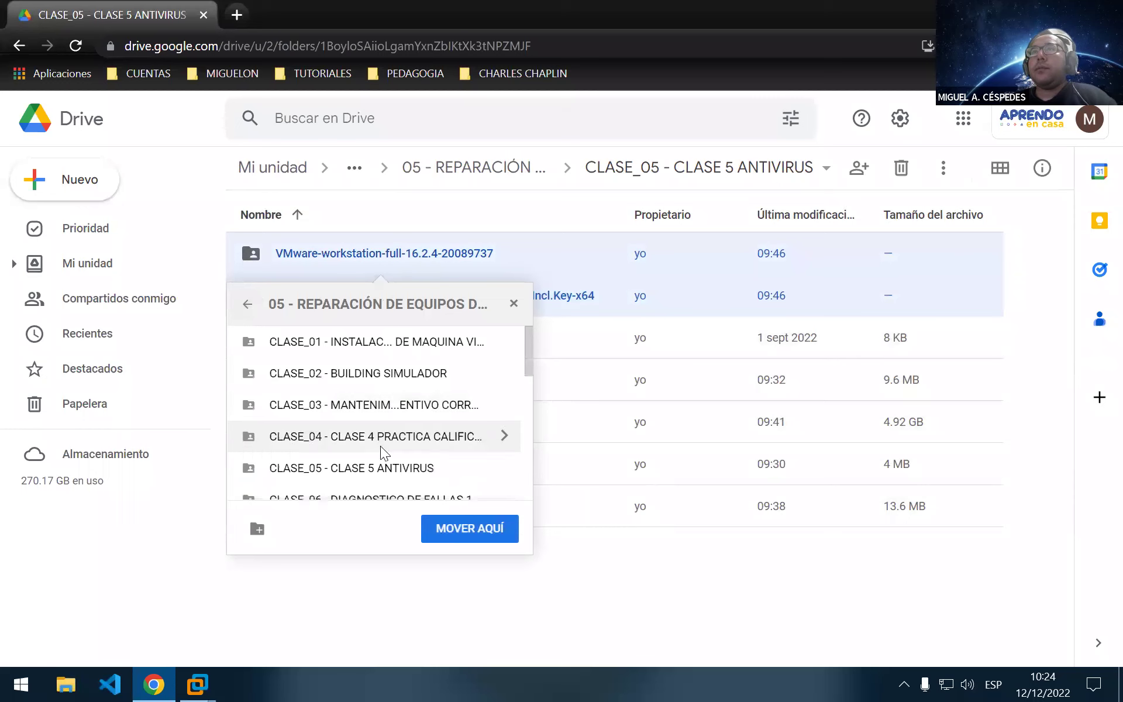
{"action": "left_click", "coordinate": [379, 442]}
{"action": "left_click", "coordinate": [491, 533]}
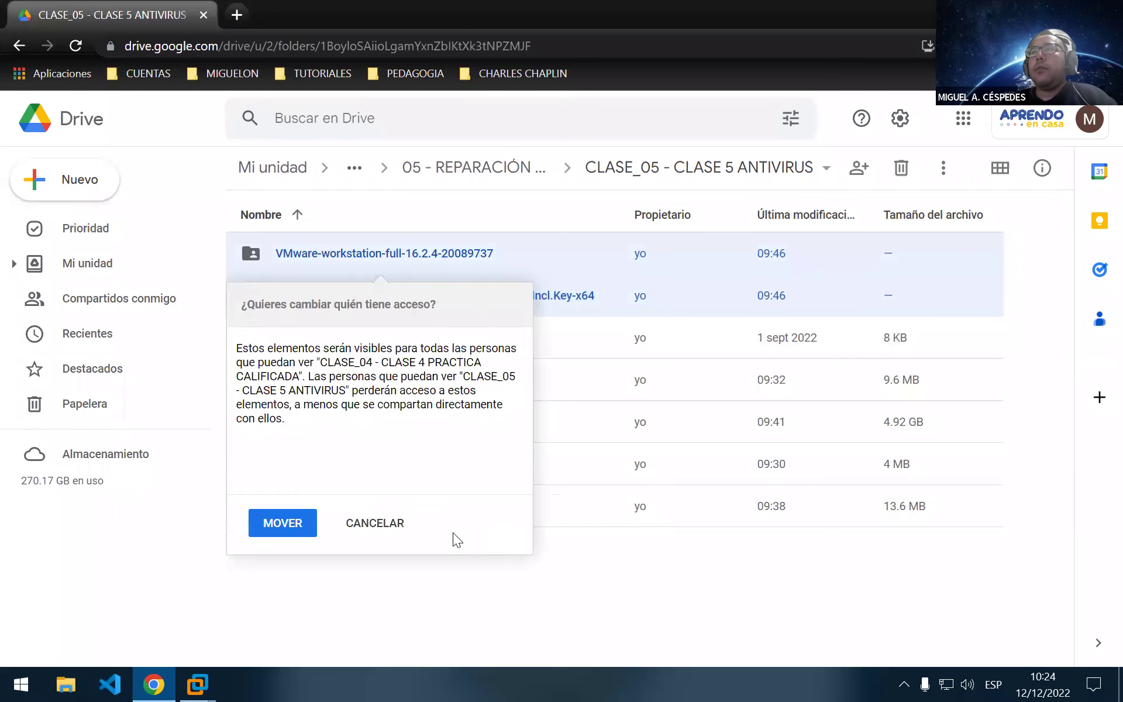
{"action": "left_click", "coordinate": [282, 523]}
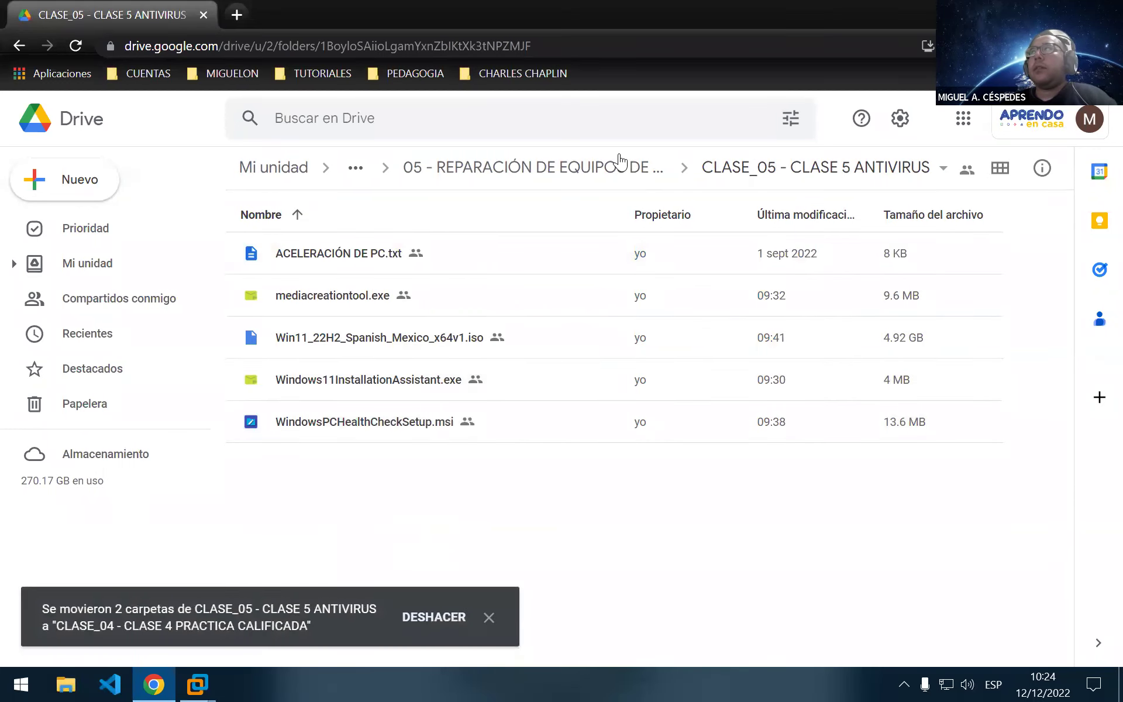
Step: In CLASE_06, send the EASEUS Data Recovery Wizard folder to the trash
{"action": "left_click", "coordinate": [582, 177]}
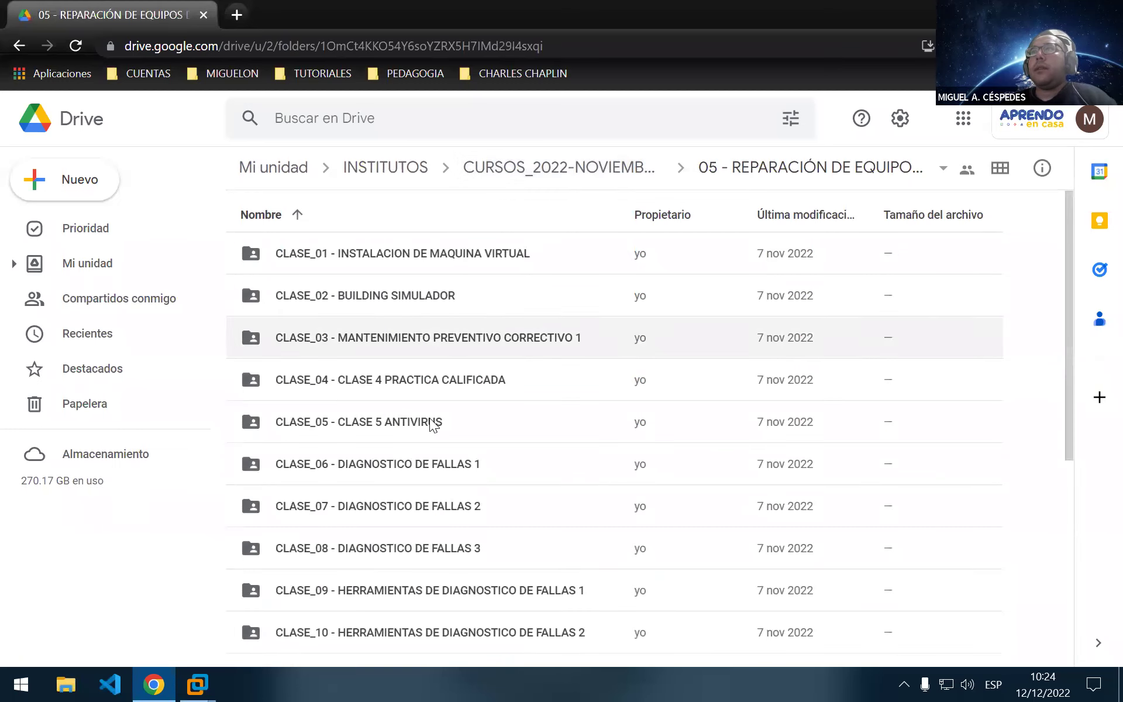
{"action": "double_click", "coordinate": [353, 465]}
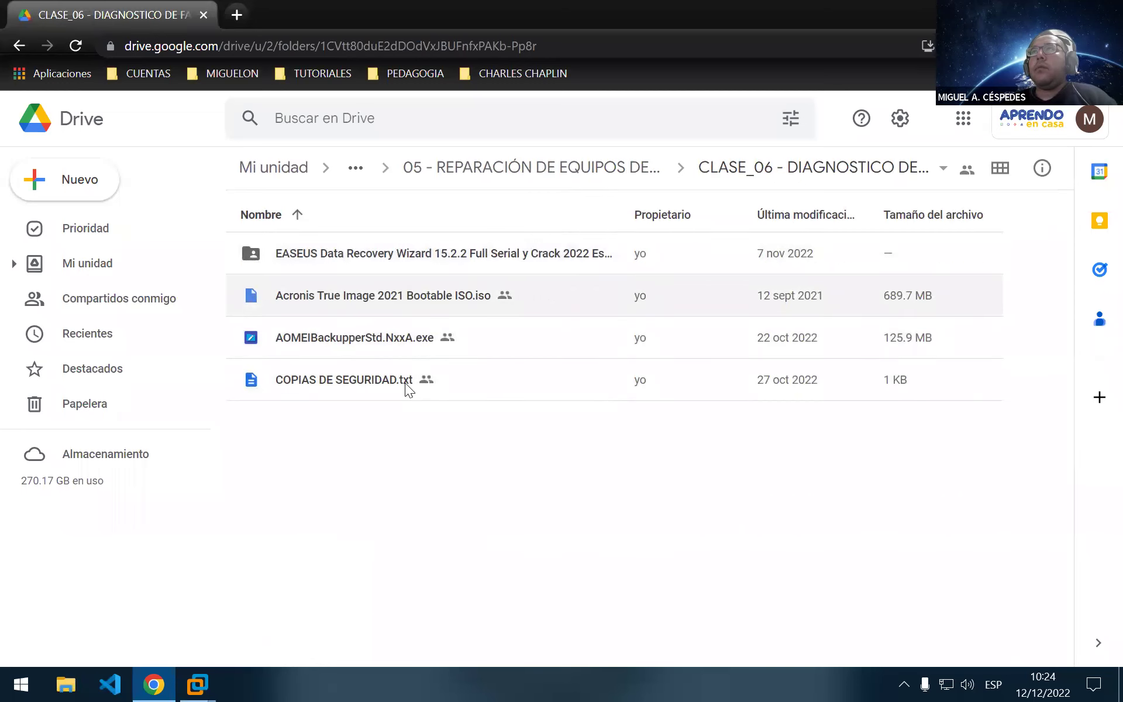
{"action": "left_click", "coordinate": [521, 259]}
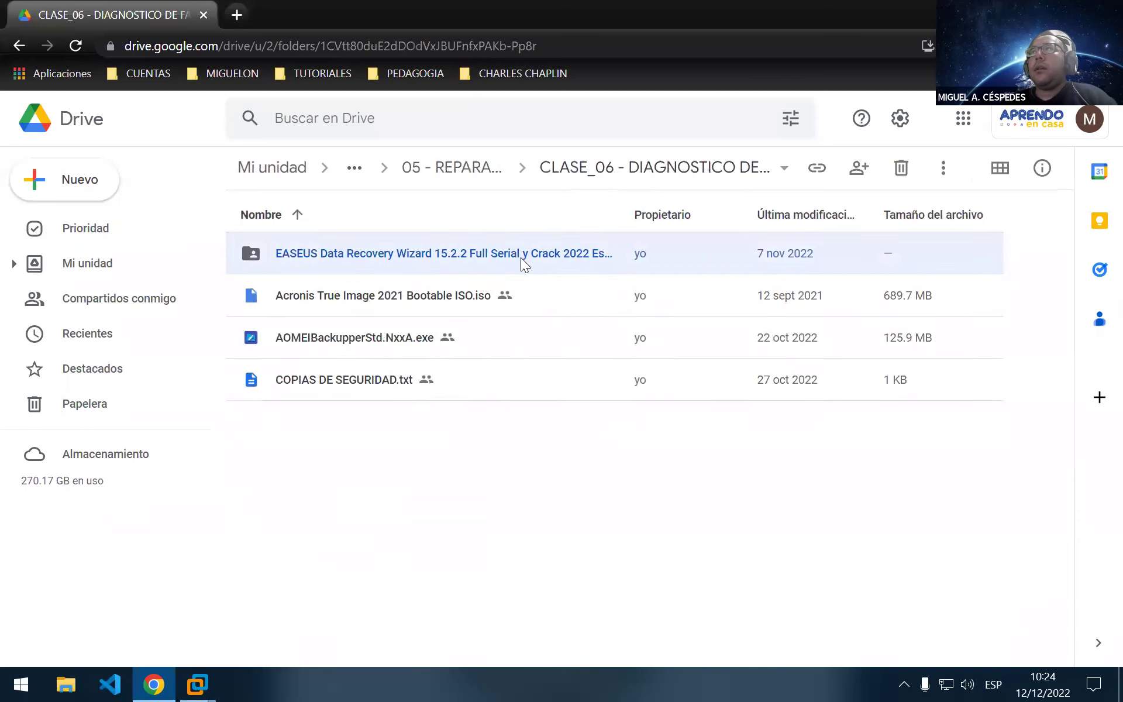
{"action": "right_click", "coordinate": [520, 257]}
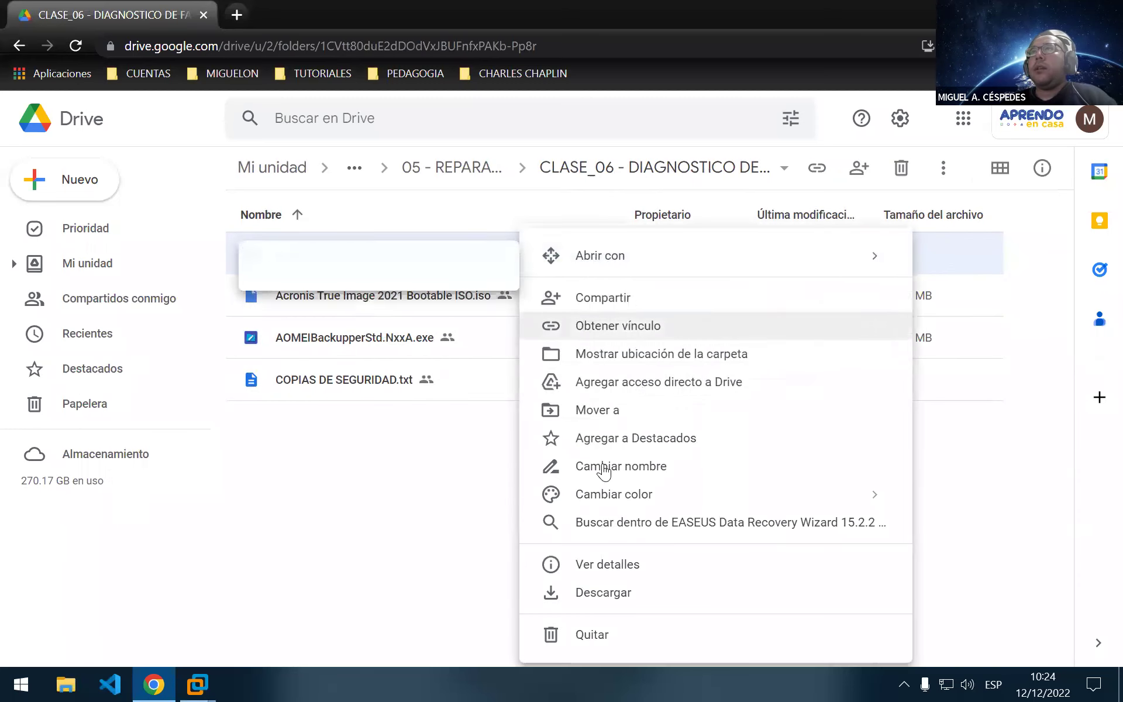
{"action": "left_click", "coordinate": [592, 636]}
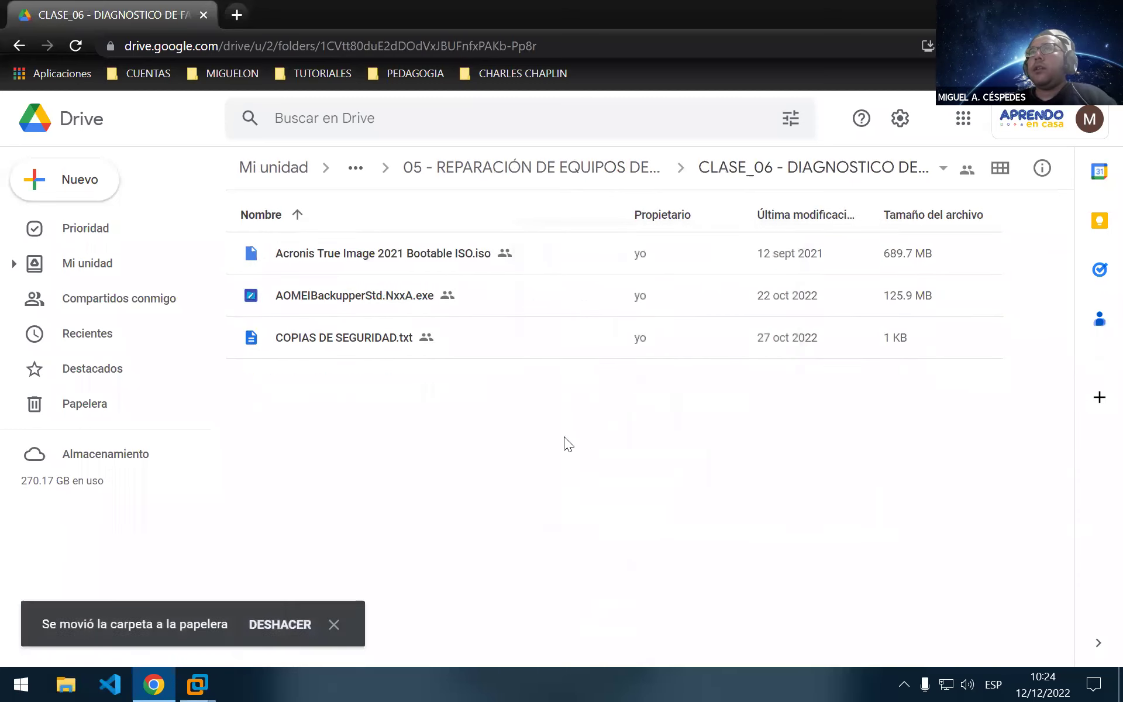
{"action": "double_click", "coordinate": [543, 25]}
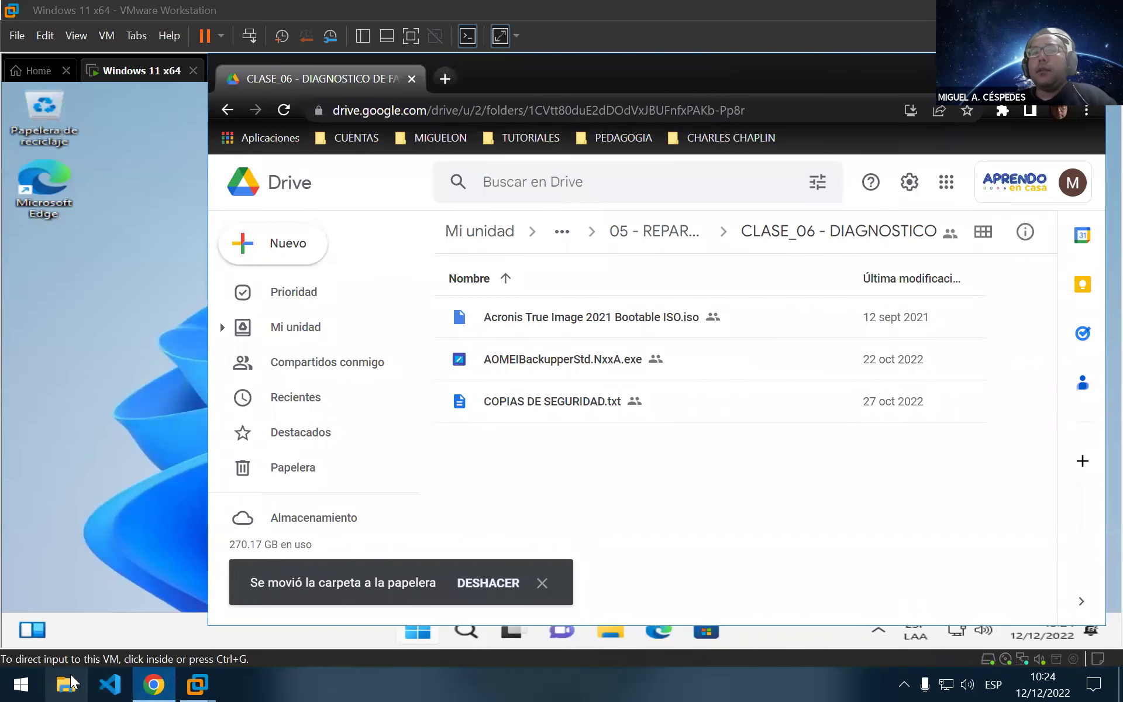
Step: Browse SOLID_03 (K:) to UTILITARIOS and drag the EaseUS Partition Master folder into Drive's CLASE_06
{"action": "left_click", "coordinate": [67, 683]}
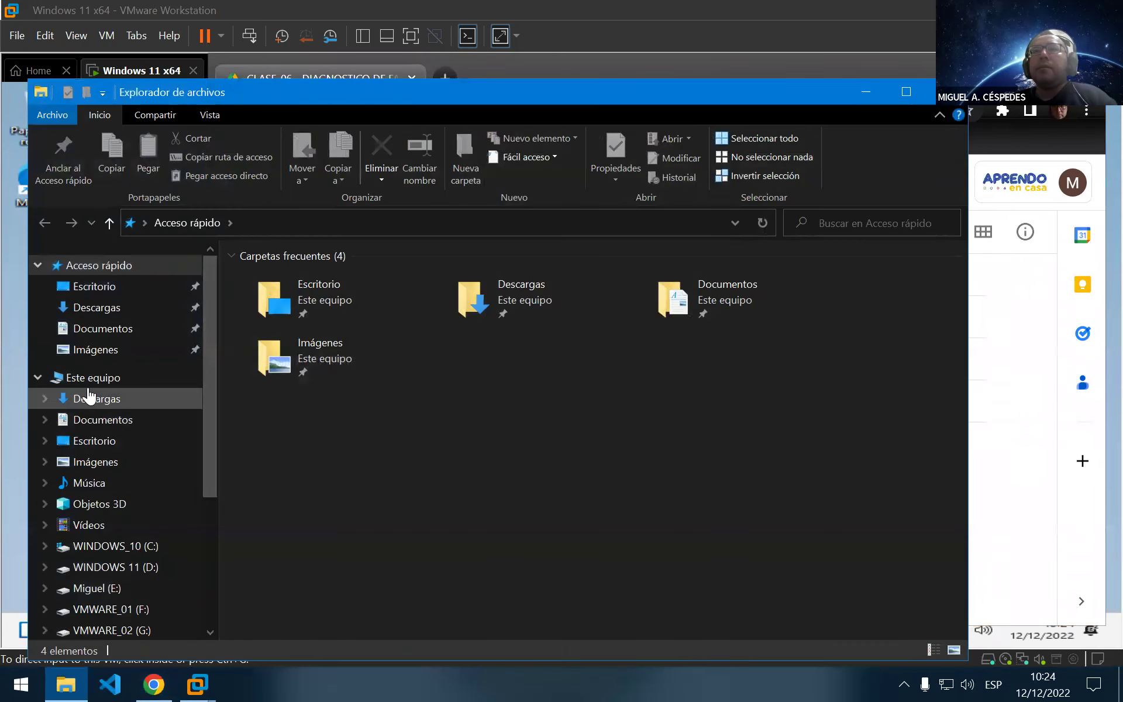
{"action": "left_click", "coordinate": [87, 377]}
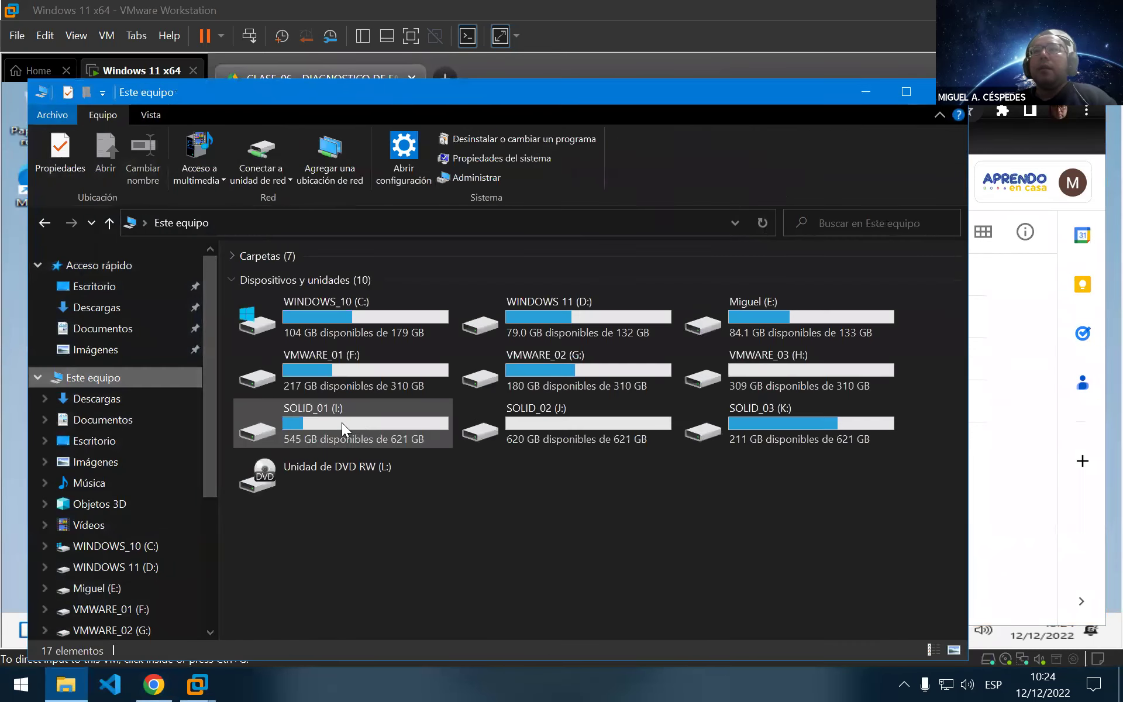
{"action": "double_click", "coordinate": [723, 430]}
{"action": "double_click", "coordinate": [357, 315]}
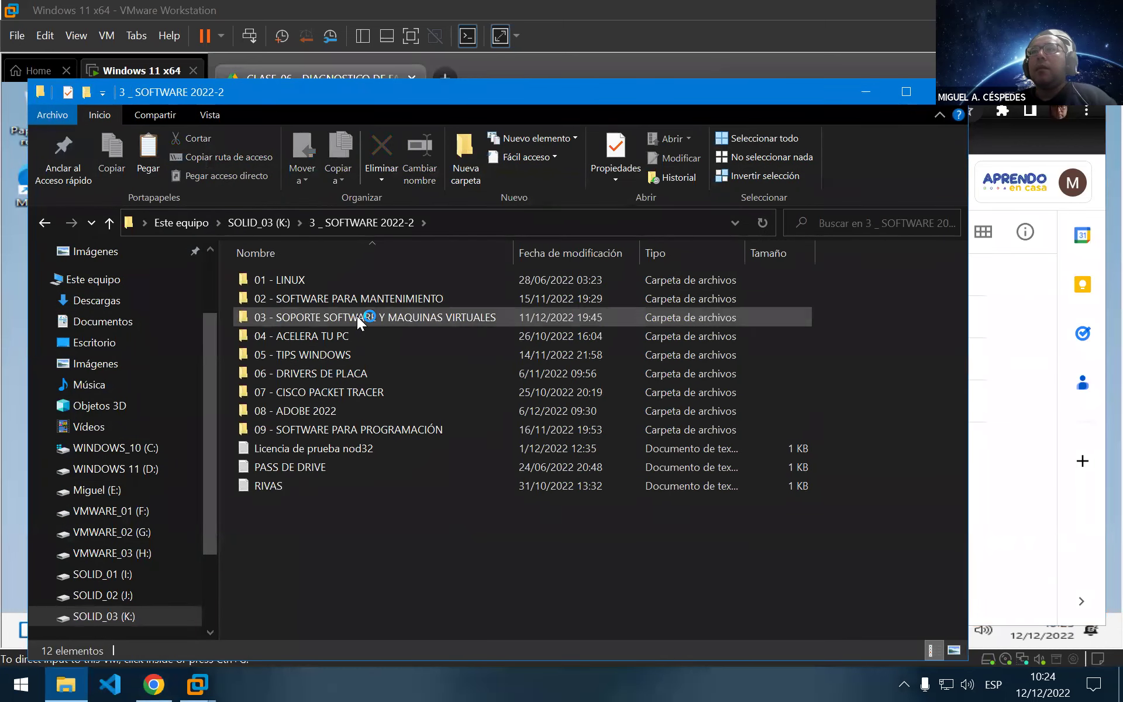
{"action": "double_click", "coordinate": [396, 324]}
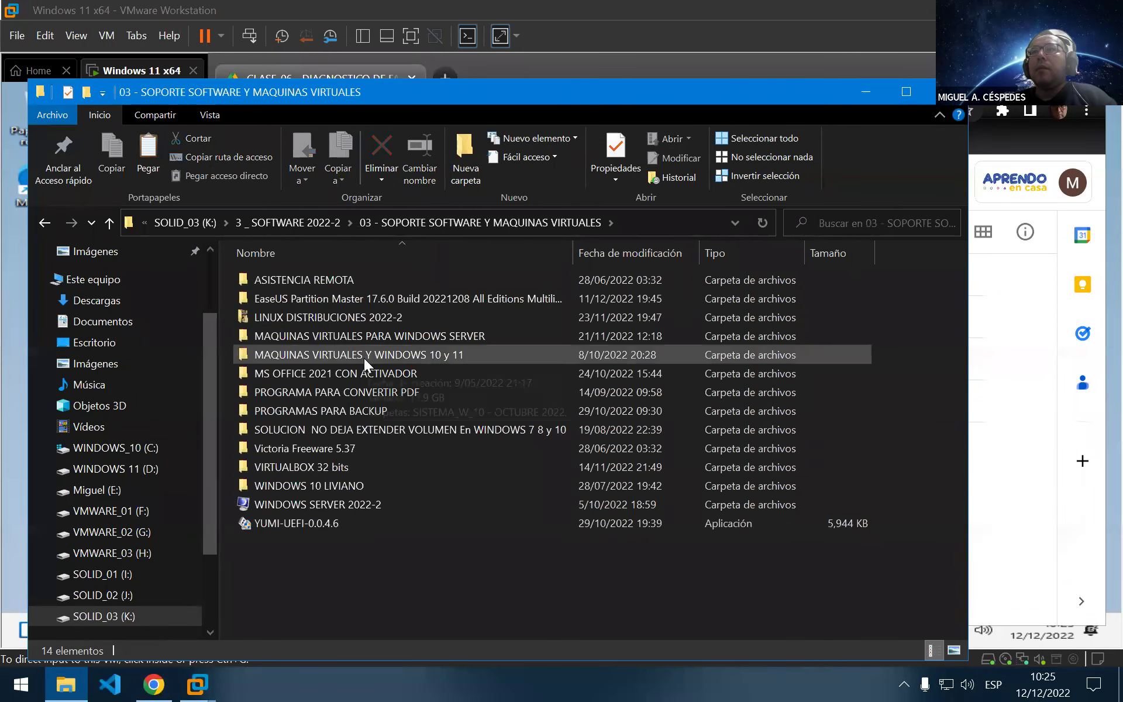
{"action": "double_click", "coordinate": [364, 357]}
{"action": "double_click", "coordinate": [339, 322]}
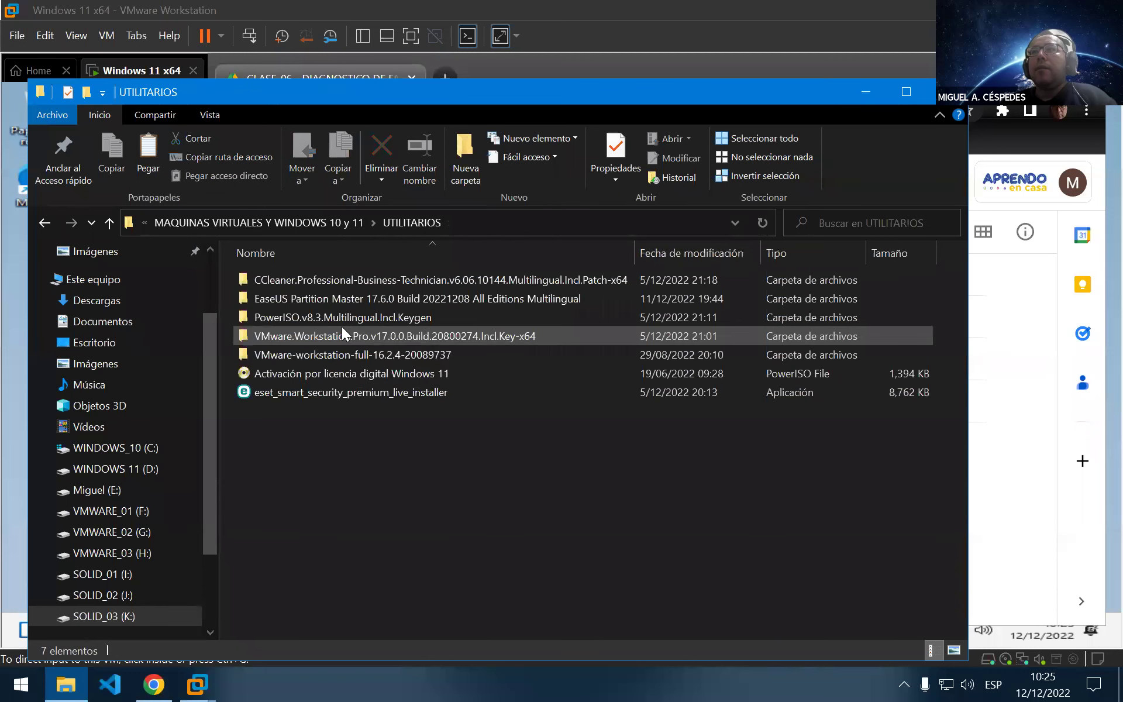
{"action": "left_click_drag", "start_coordinate": [398, 300], "coordinate": [1012, 559]}
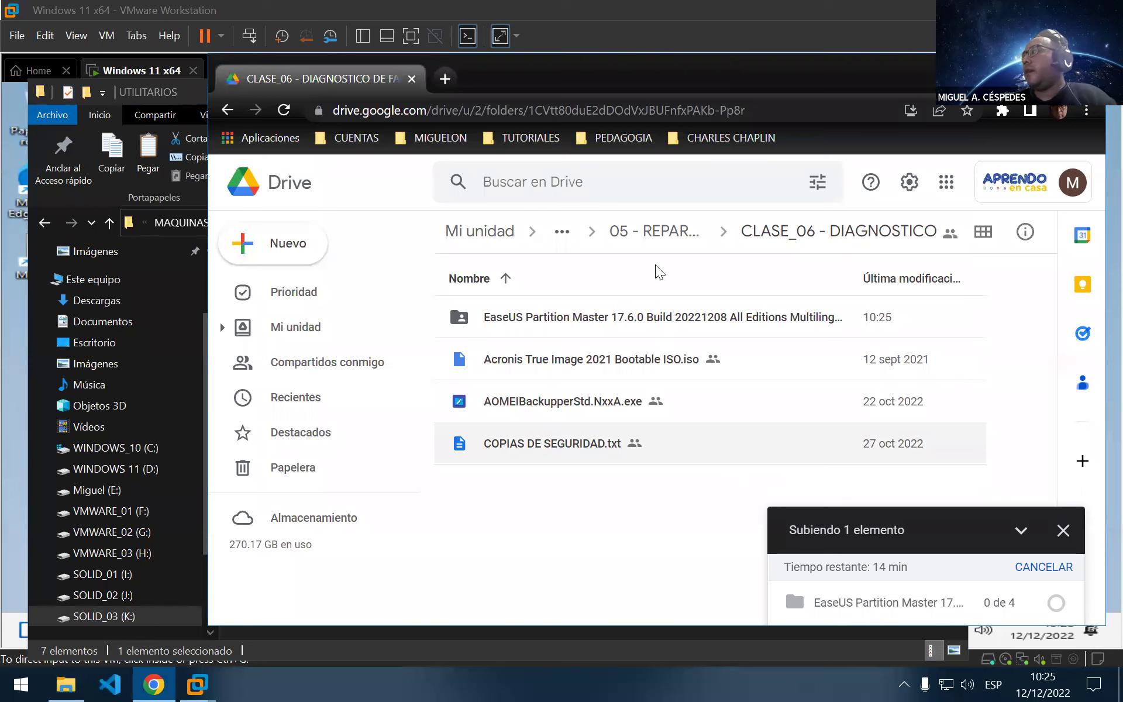
Step: Permanently empty the Google Drive trash
{"action": "left_click", "coordinate": [294, 466]}
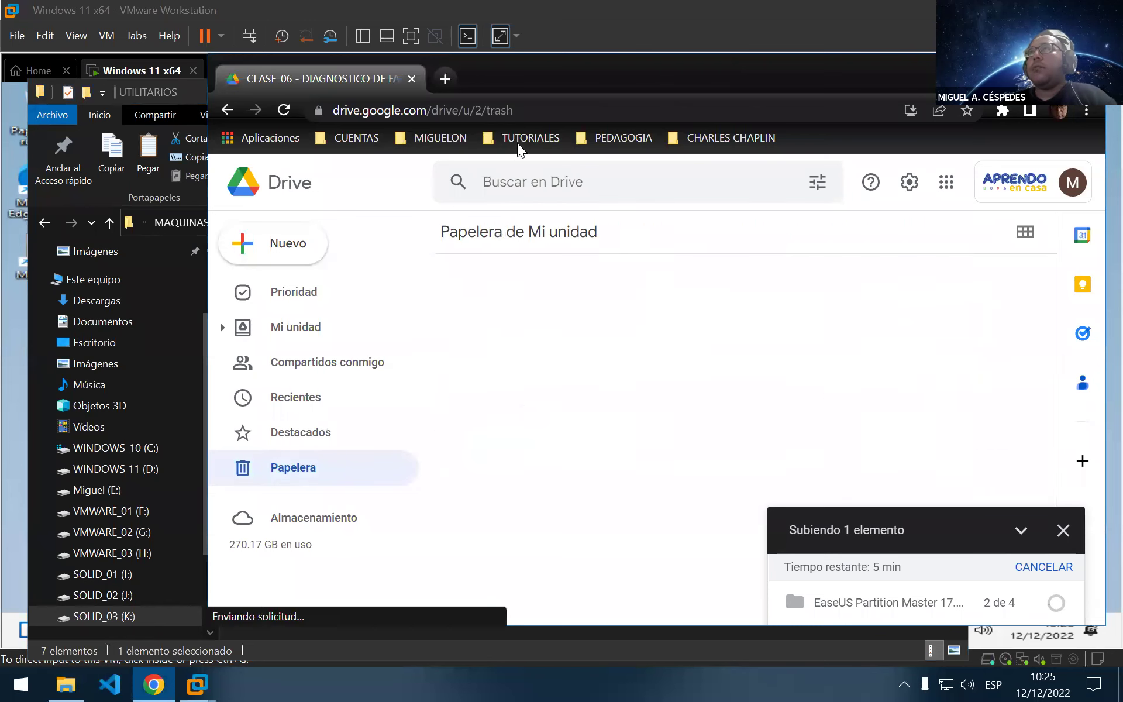
{"action": "key", "text": "super+Up"}
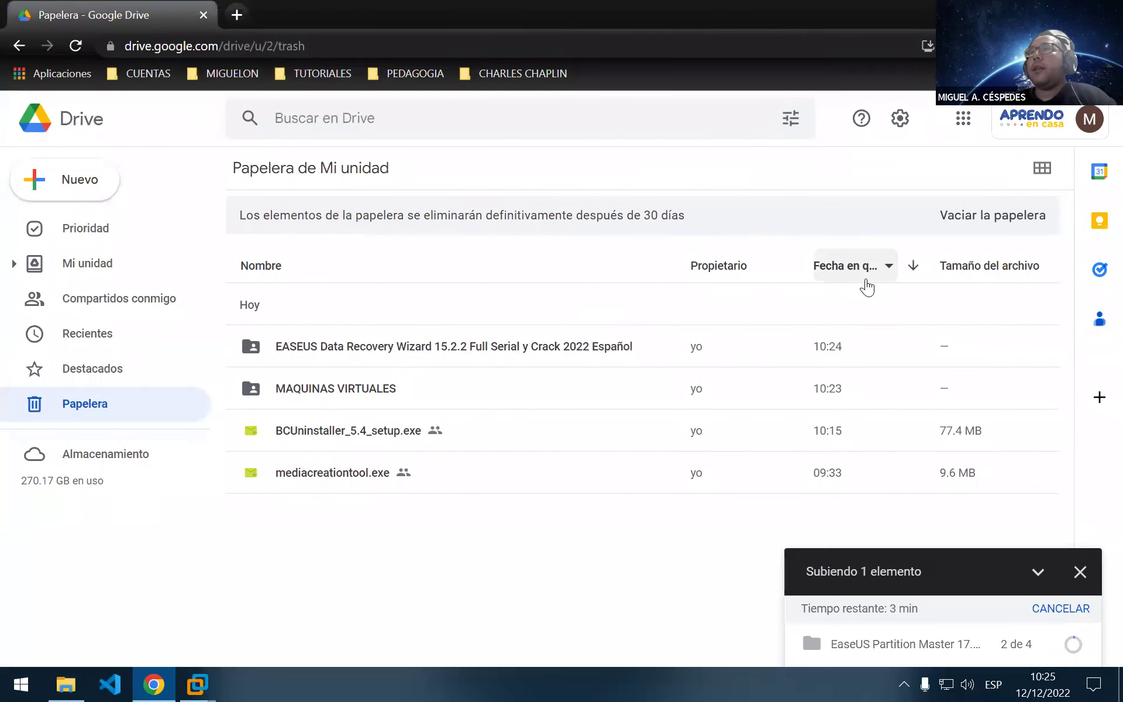
{"action": "left_click", "coordinate": [982, 233]}
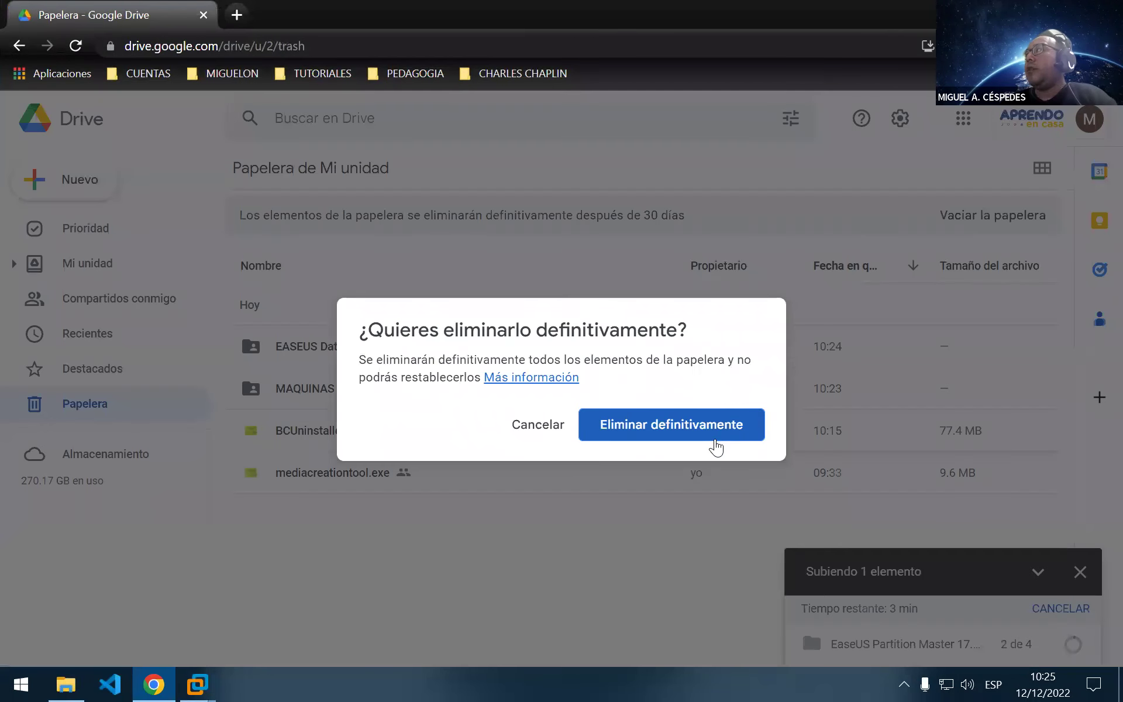
{"action": "left_click", "coordinate": [714, 424]}
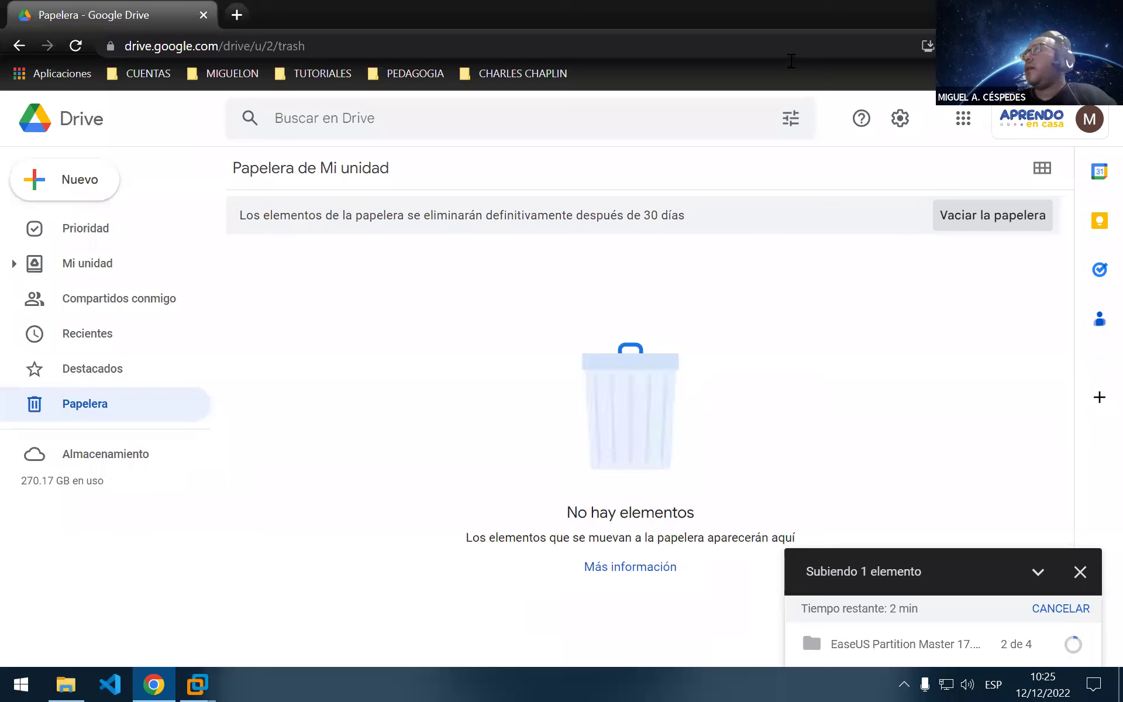
Step: Return to the previous Drive folder and bring the UTILITARIOS Explorer window up full screen
{"action": "left_click", "coordinate": [23, 46]}
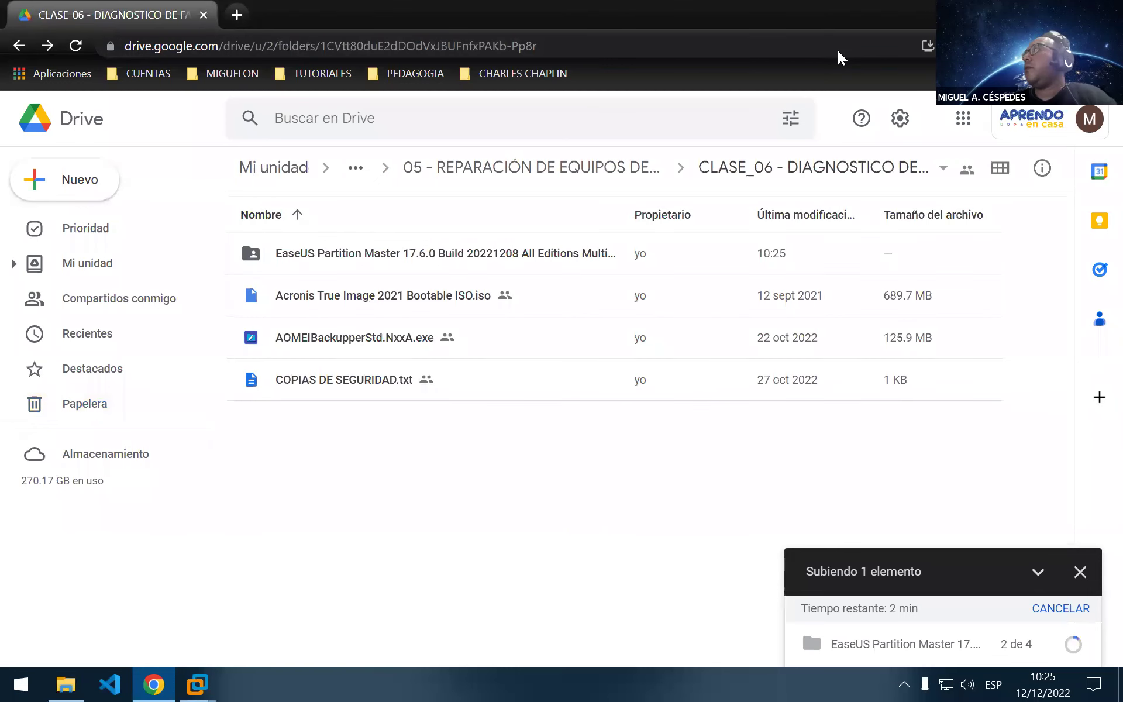
{"action": "key", "text": "alt+Tab"}
{"action": "double_click", "coordinate": [712, 83]}
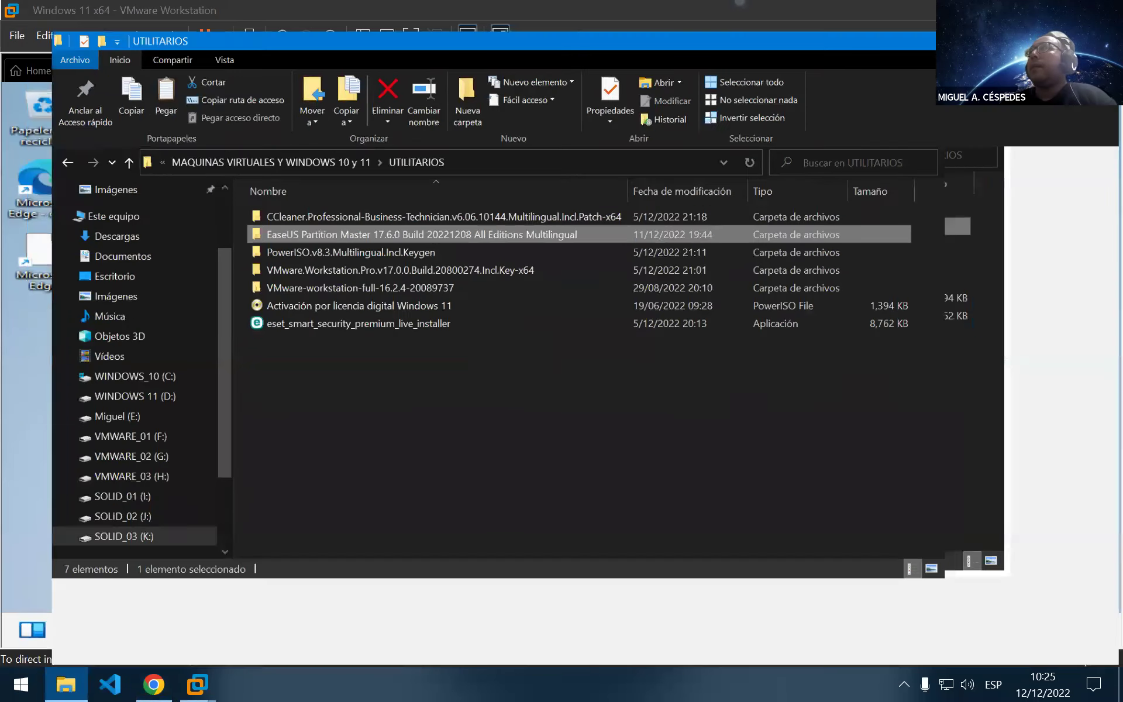
Step: Delete the extra Microsoft Edge shortcut from the Windows 11 guest desktop
{"action": "key", "text": "alt+Tab"}
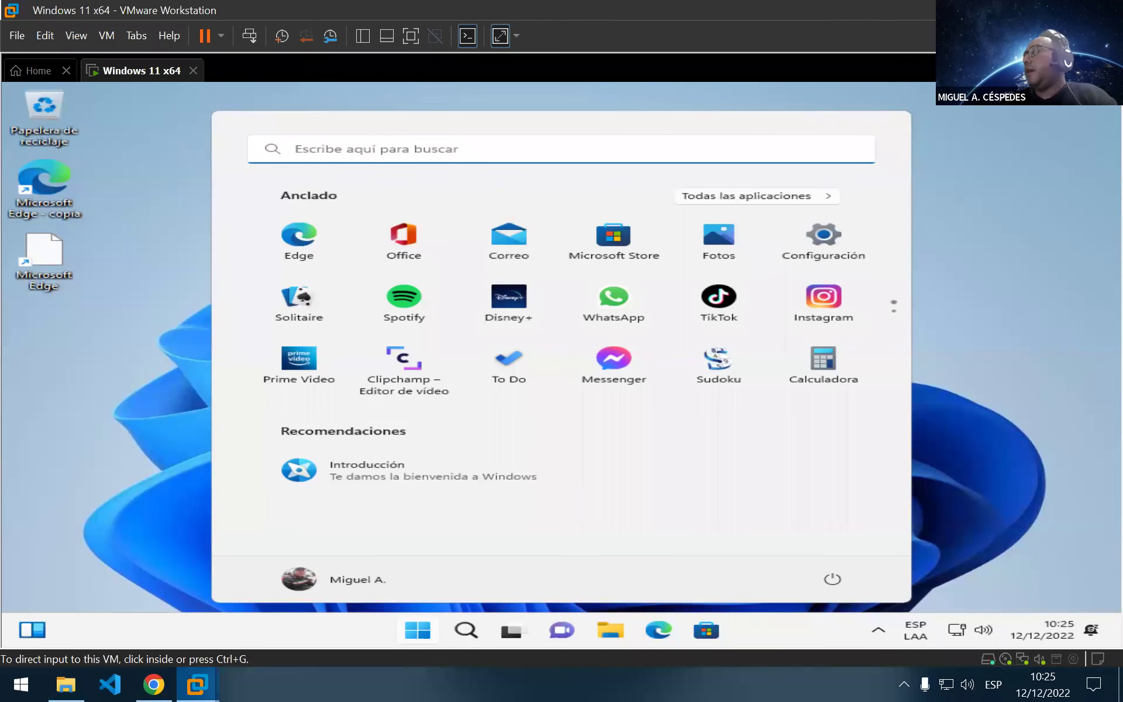
{"action": "left_click", "coordinate": [443, 467]}
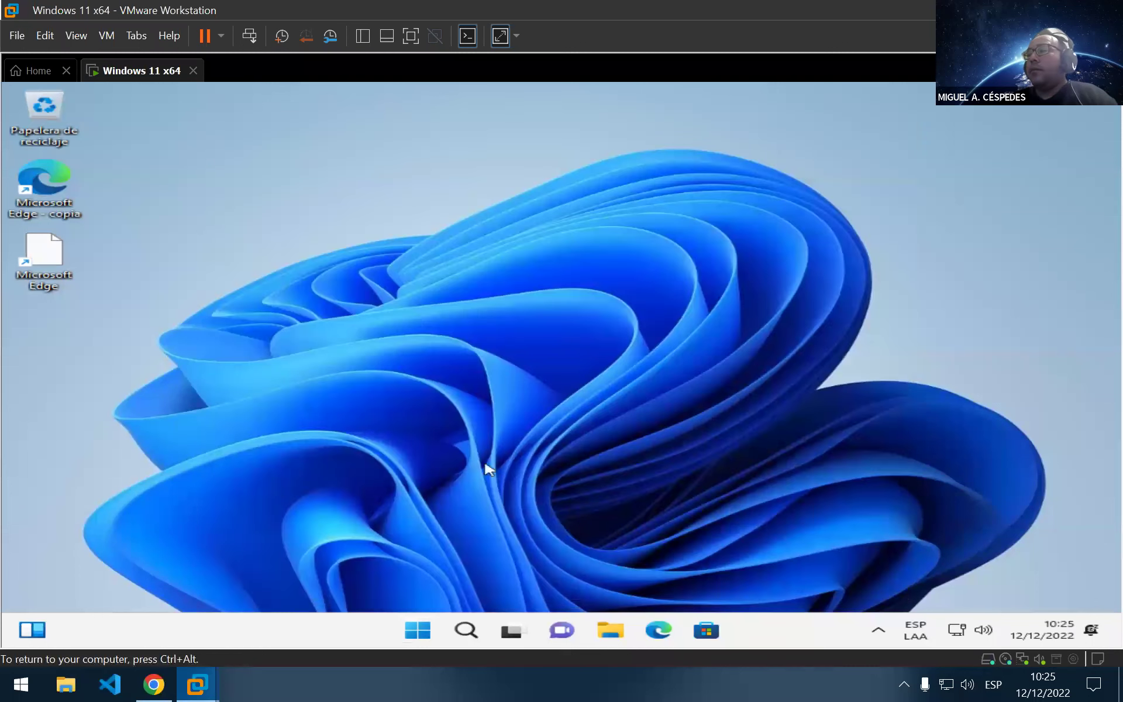
{"action": "right_click", "coordinate": [84, 276]}
{"action": "left_click", "coordinate": [253, 176]}
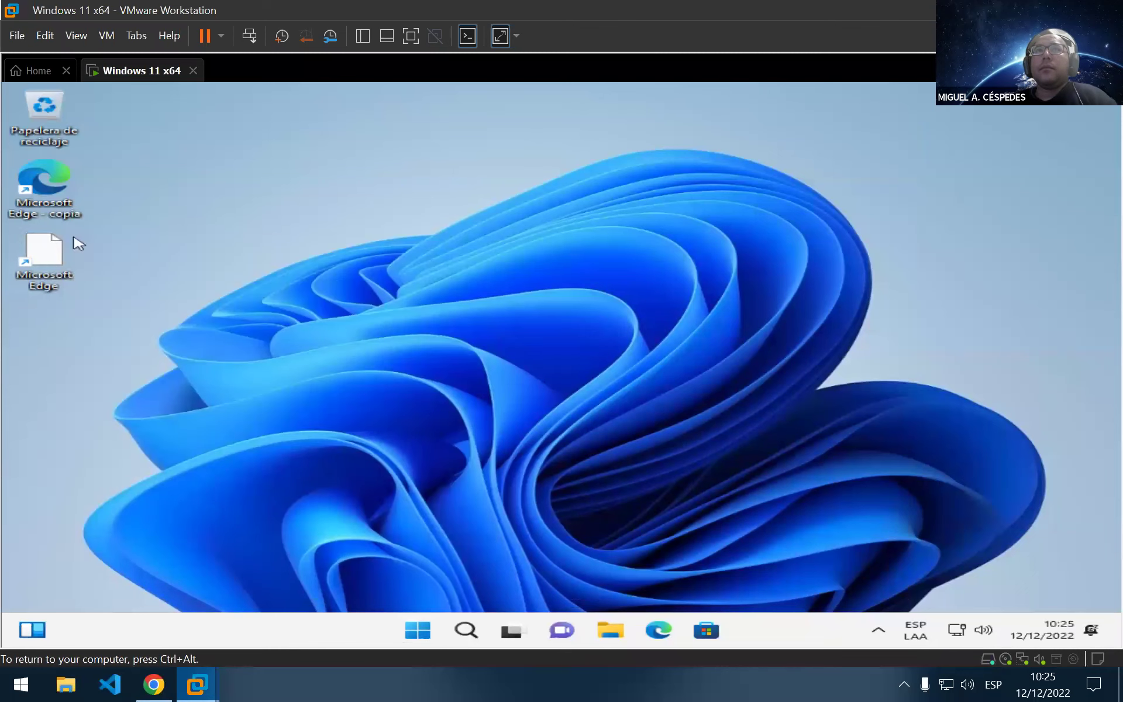
{"action": "right_click", "coordinate": [37, 258]}
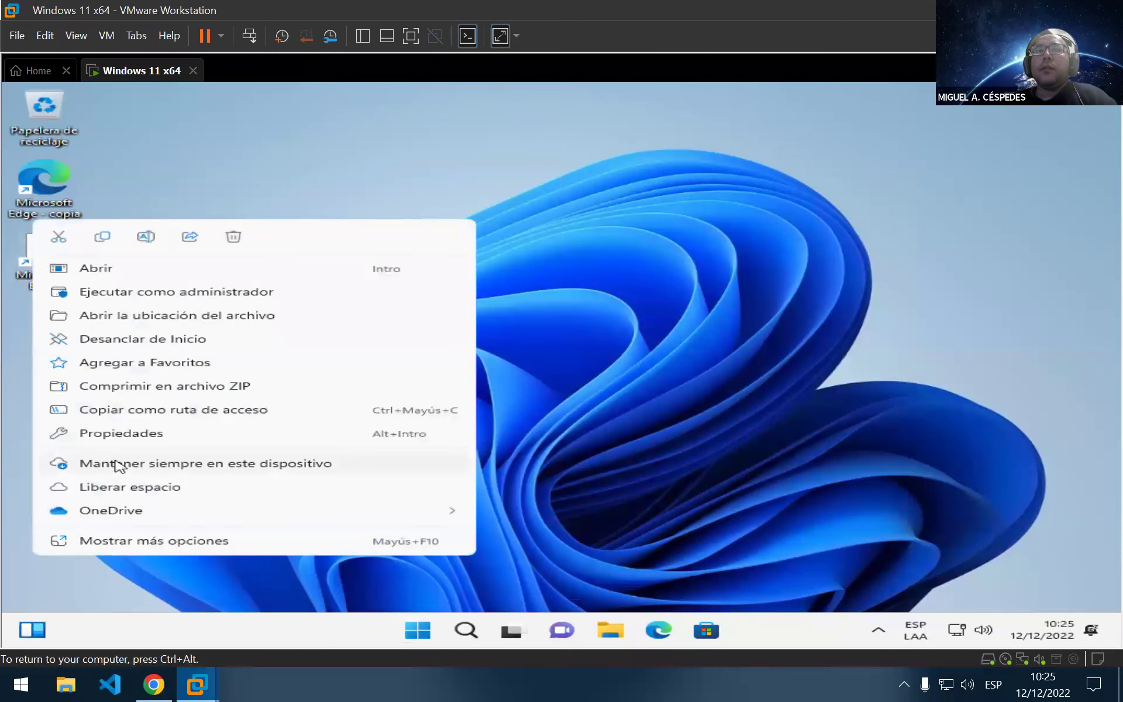
{"action": "left_click", "coordinate": [242, 235]}
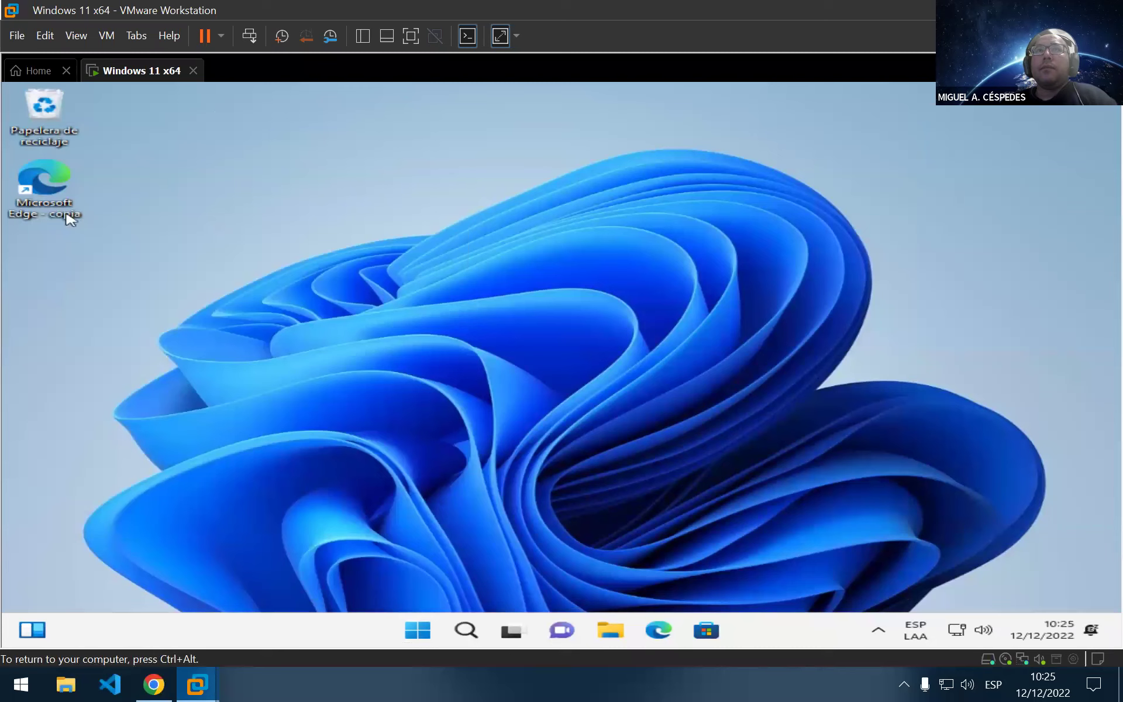
Step: Empty the guest's Recycle Bin, confirming with Sí, and refresh the desktop
{"action": "right_click", "coordinate": [44, 110]}
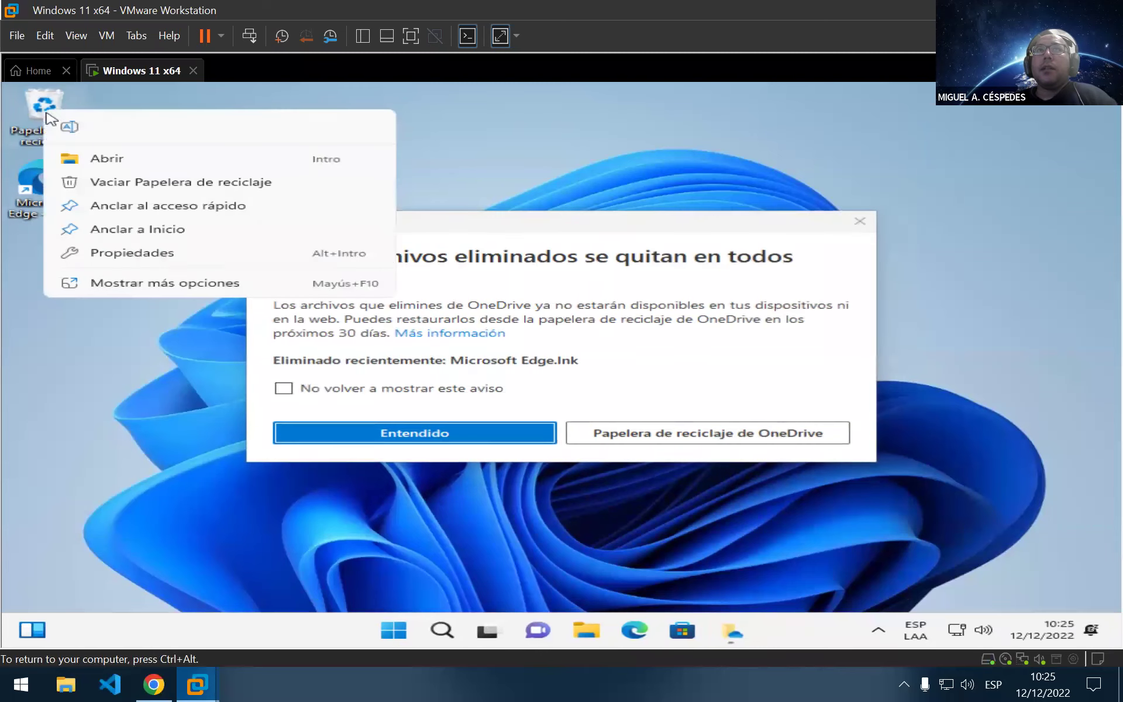
{"action": "left_click", "coordinate": [206, 182]}
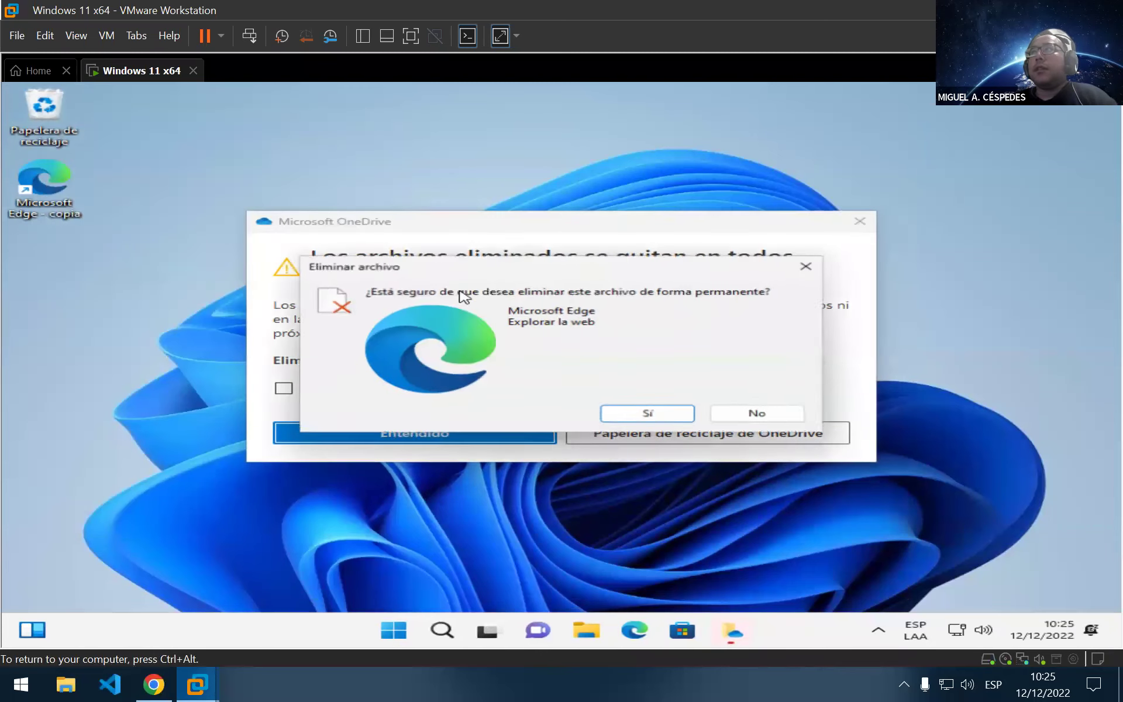
{"action": "left_click", "coordinate": [639, 417]}
{"action": "left_click", "coordinate": [490, 435]}
{"action": "left_click", "coordinate": [338, 251]}
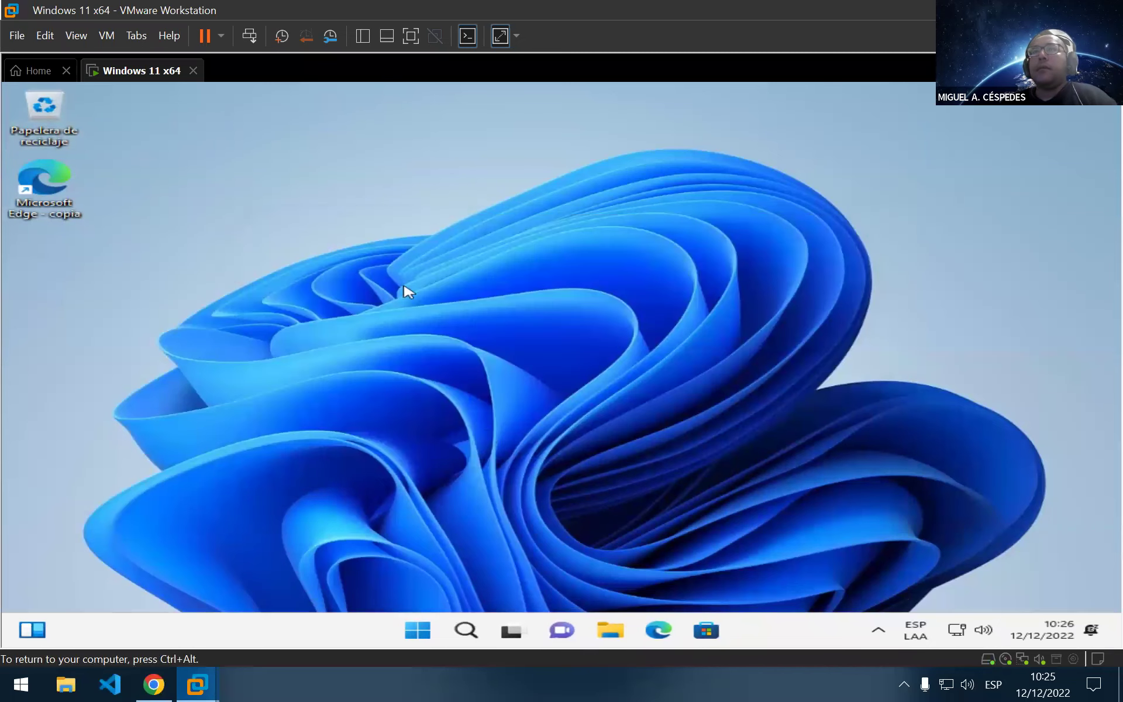
{"action": "right_click", "coordinate": [413, 301]}
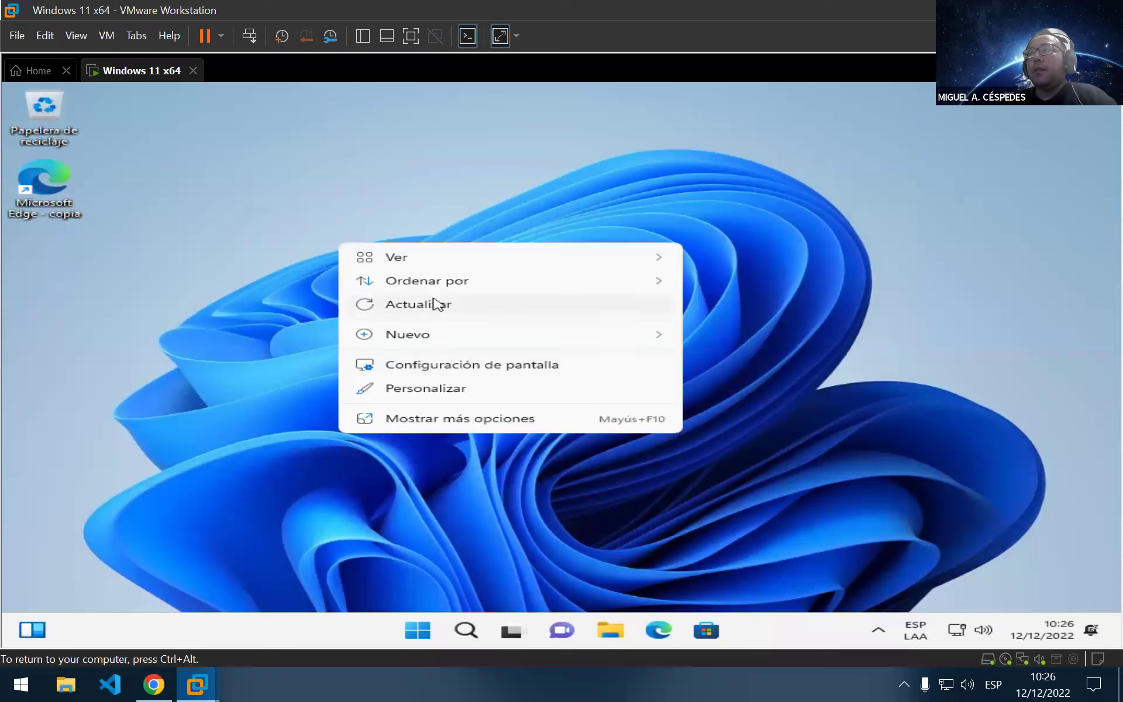
{"action": "left_click", "coordinate": [439, 303]}
Step: Shut down the Windows 11 guest with Apagar from the Start menu's power options
{"action": "left_click", "coordinate": [418, 630]}
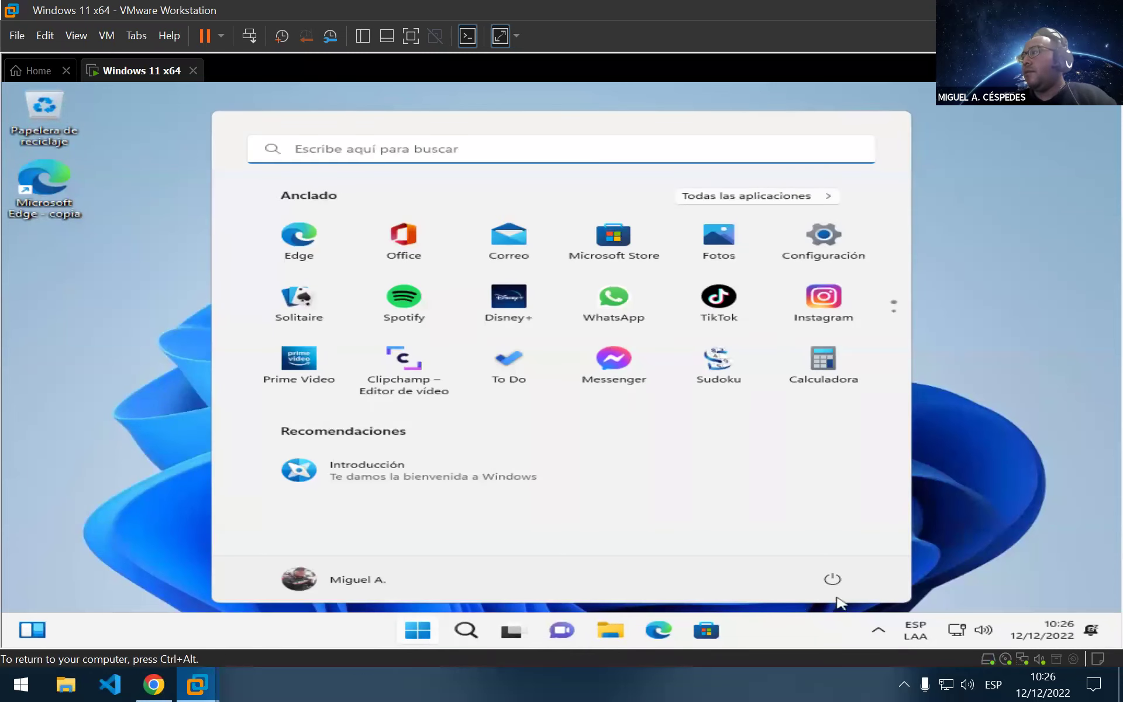
{"action": "left_click", "coordinate": [845, 587]}
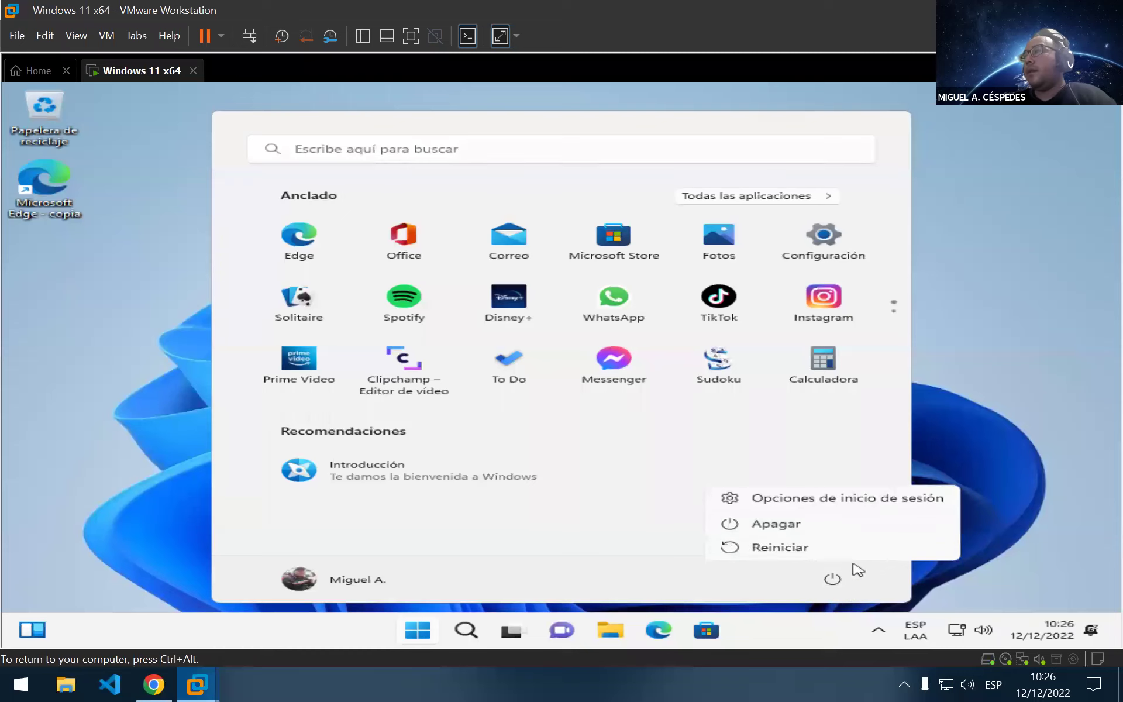
{"action": "left_click", "coordinate": [854, 527]}
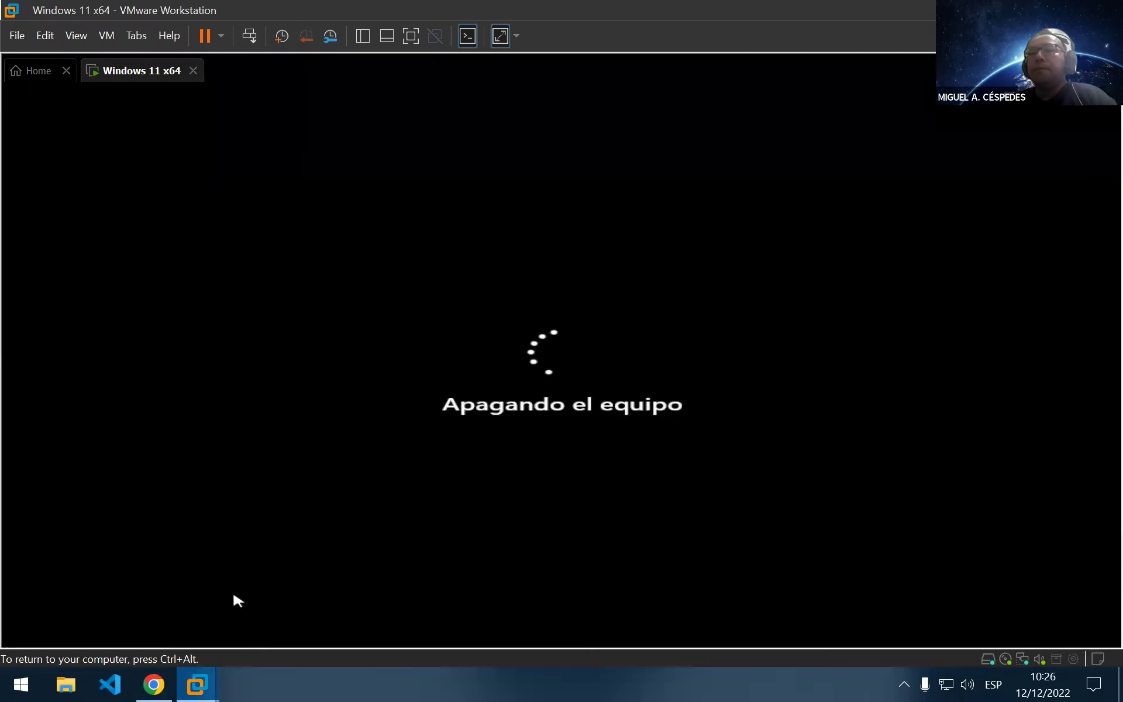
Step: Set the VM's CD/DVD (SATA) to Use physical drive instead of the ISO, then view Hard Disk (NVMe)
{"action": "left_click", "coordinate": [152, 682]}
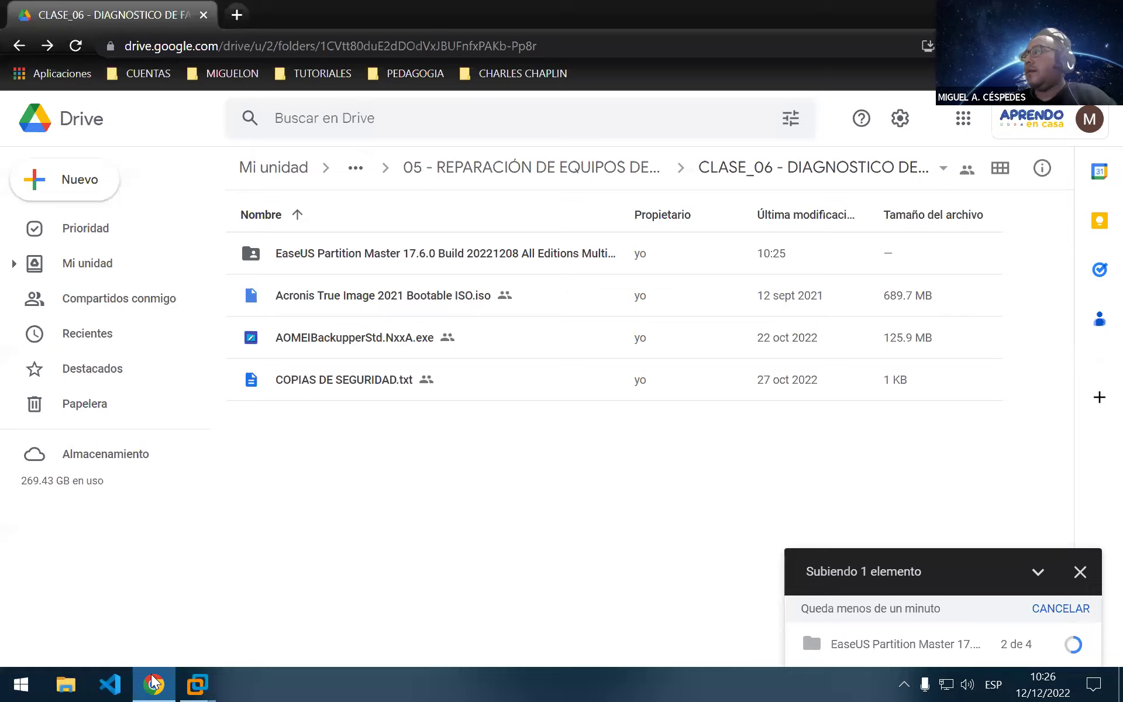
{"action": "left_click", "coordinate": [197, 684]}
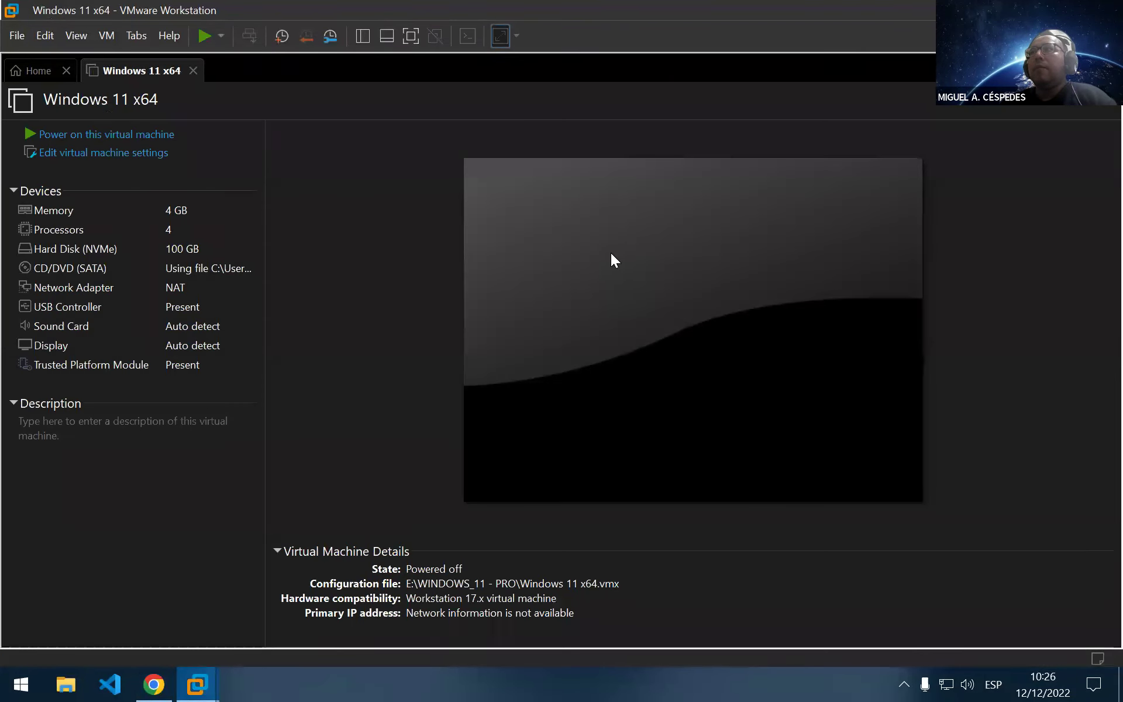
{"action": "left_click", "coordinate": [158, 149]}
{"action": "left_click", "coordinate": [156, 152]}
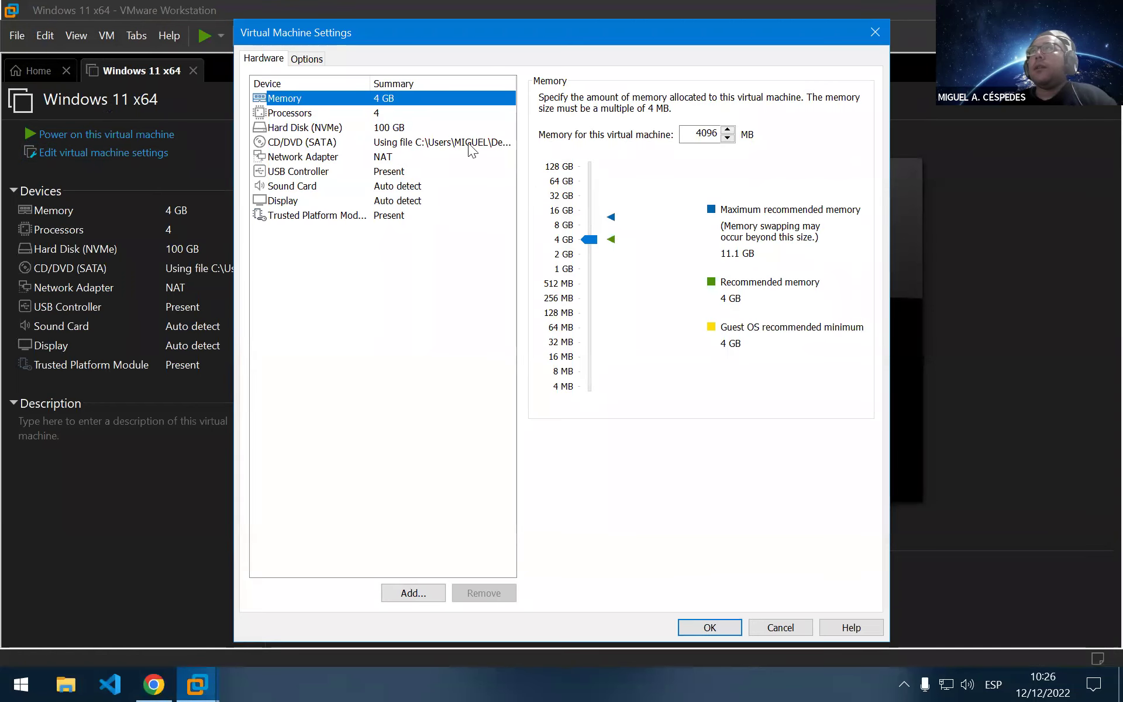
{"action": "left_click", "coordinate": [471, 144]}
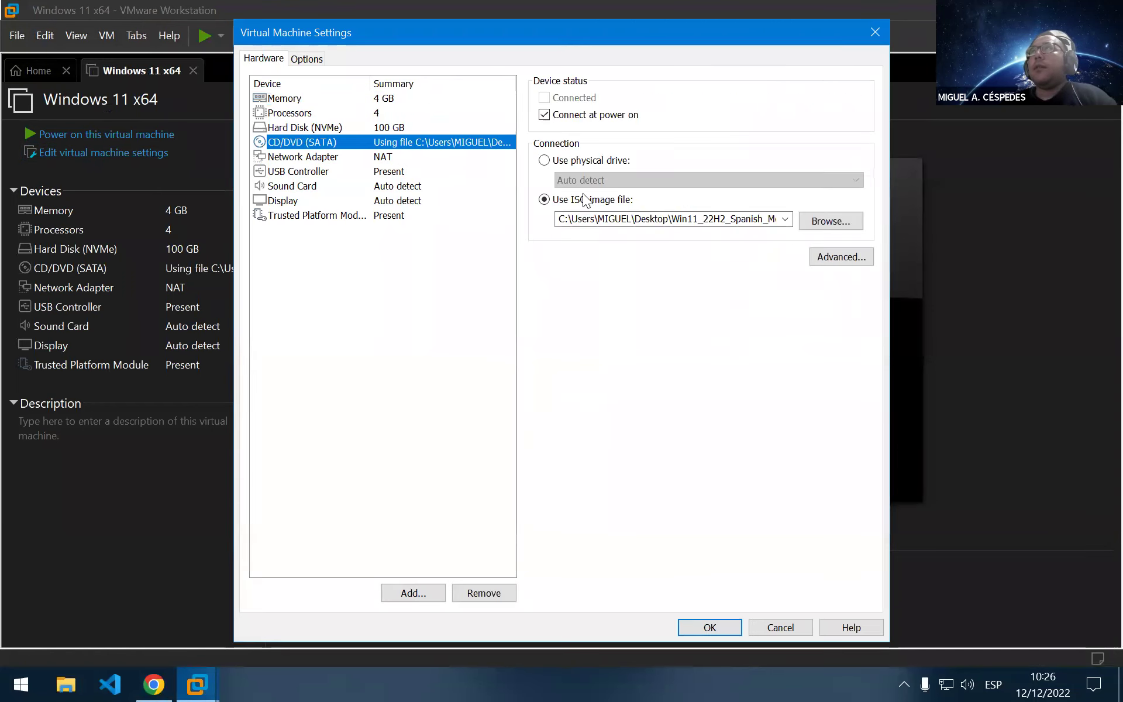
{"action": "left_click", "coordinate": [586, 160]}
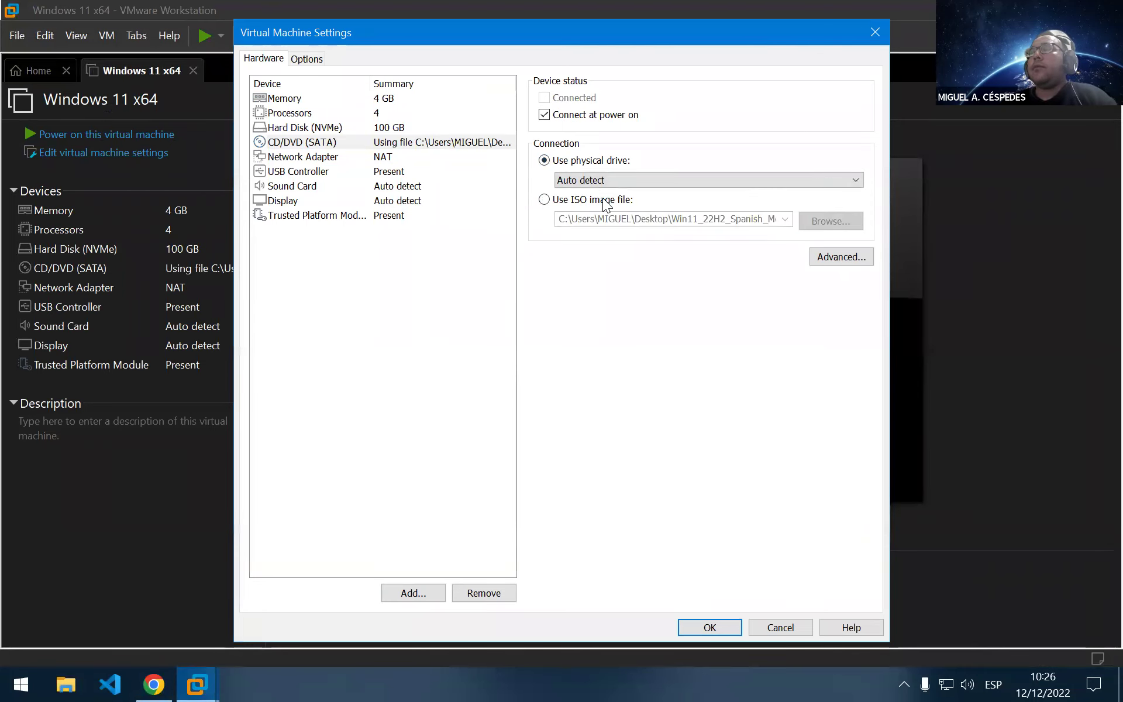
{"action": "left_click", "coordinate": [321, 130]}
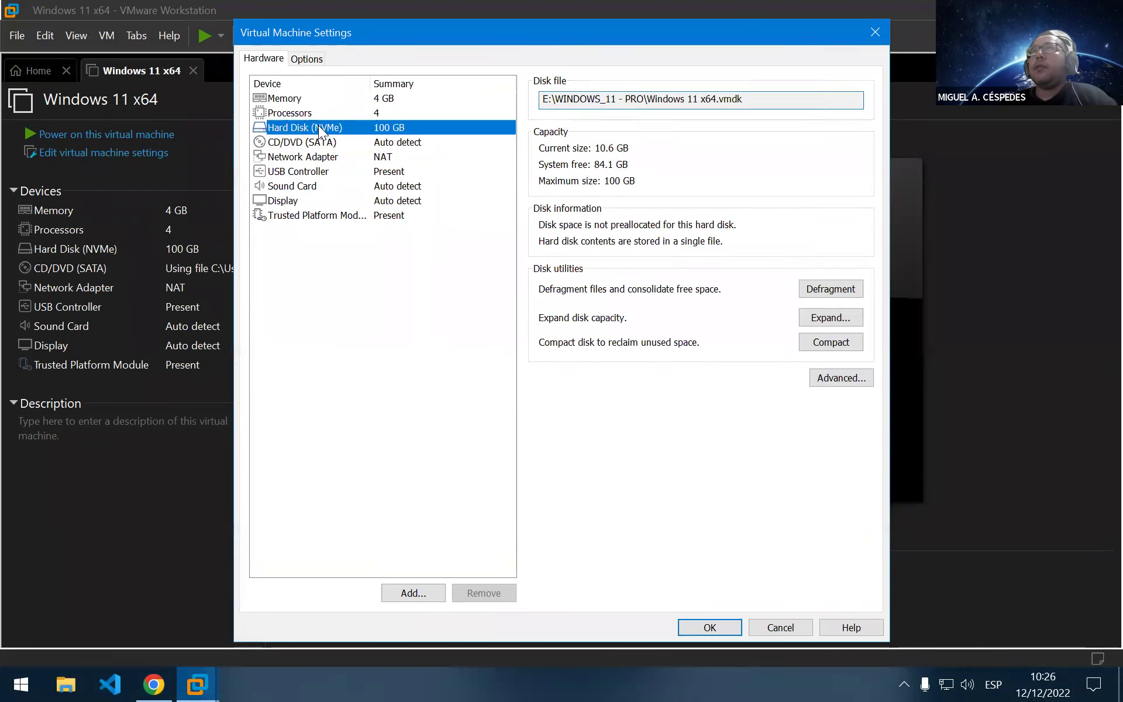
Step: Start defragmenting the Windows 11 VM's virtual disk and keep its progress dialog in view
{"action": "left_click", "coordinate": [851, 298]}
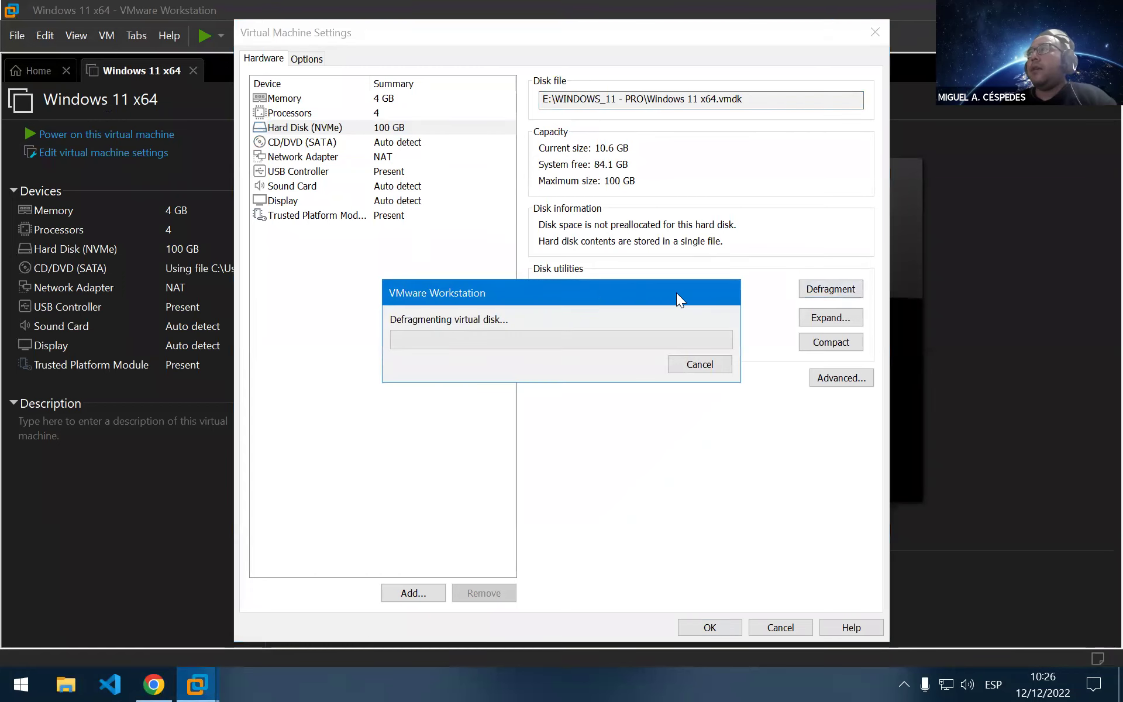
{"action": "left_click_drag", "start_coordinate": [612, 286], "coordinate": [506, 400]}
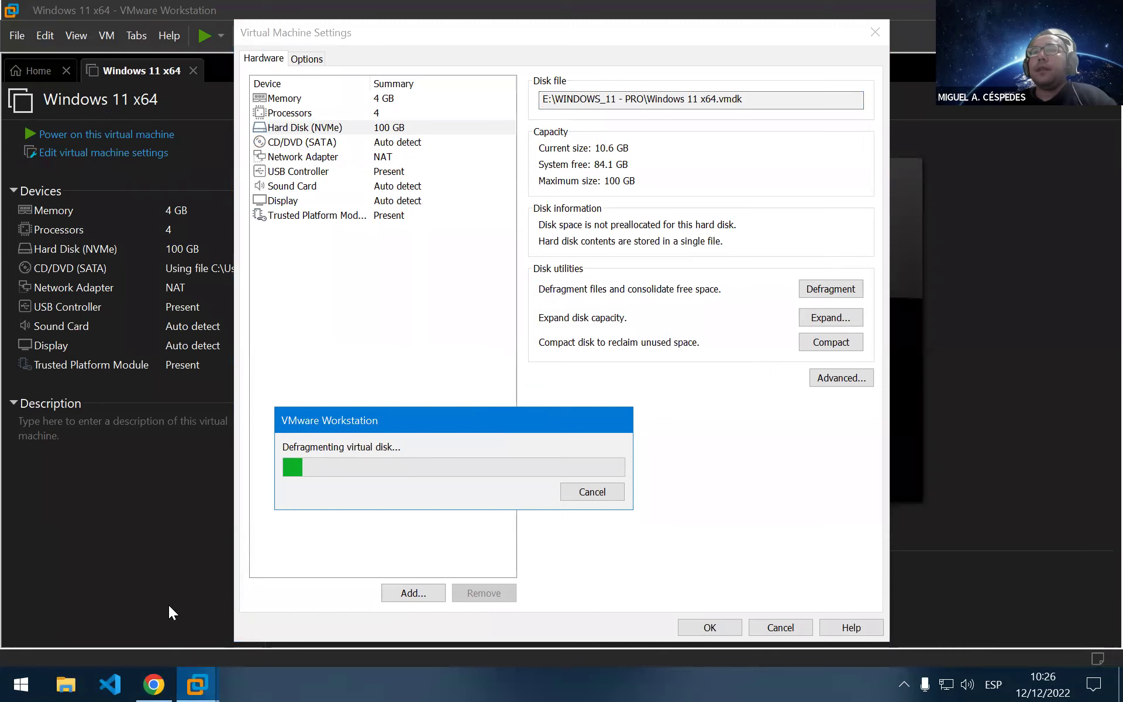
{"action": "left_click", "coordinate": [166, 682]}
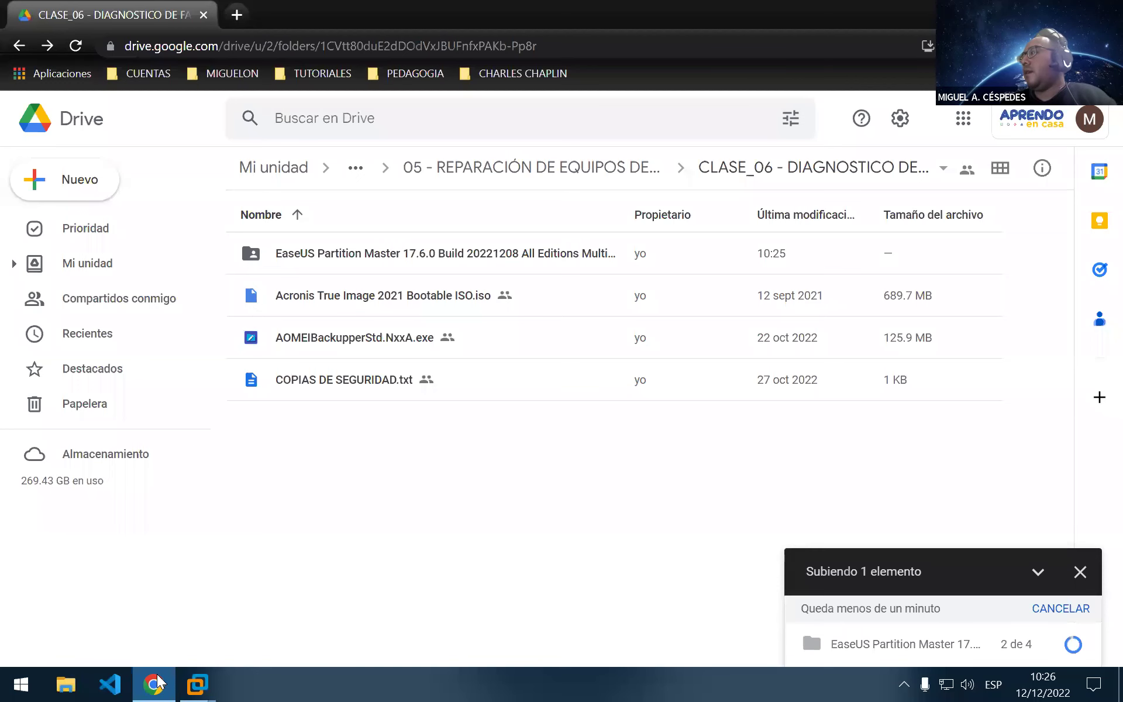
{"action": "left_click", "coordinate": [158, 682]}
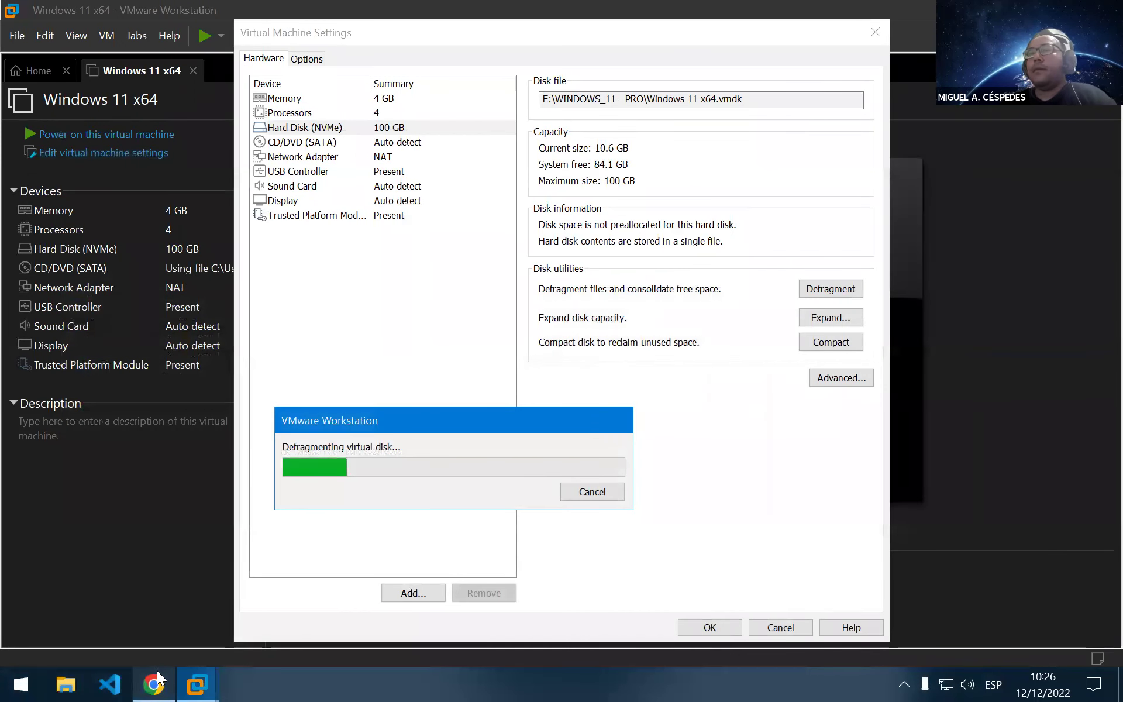
Step: Close Chrome once the Google Drive upload has finished
{"action": "left_click", "coordinate": [158, 682]}
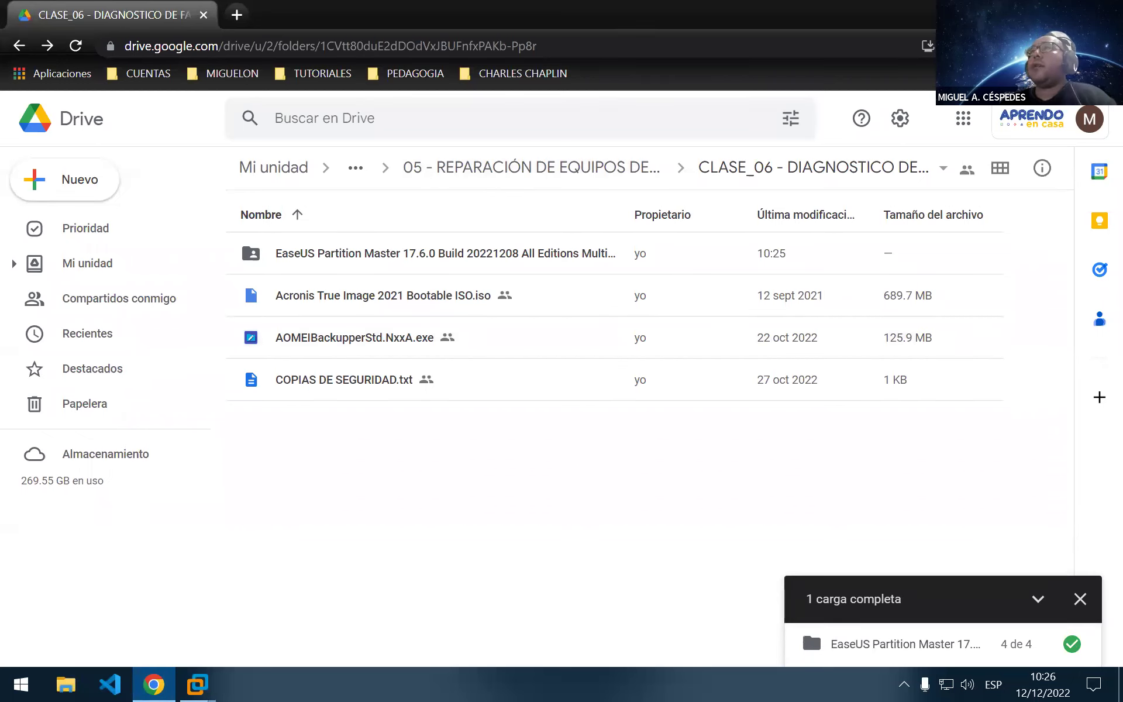
{"action": "key", "text": "alt+F4"}
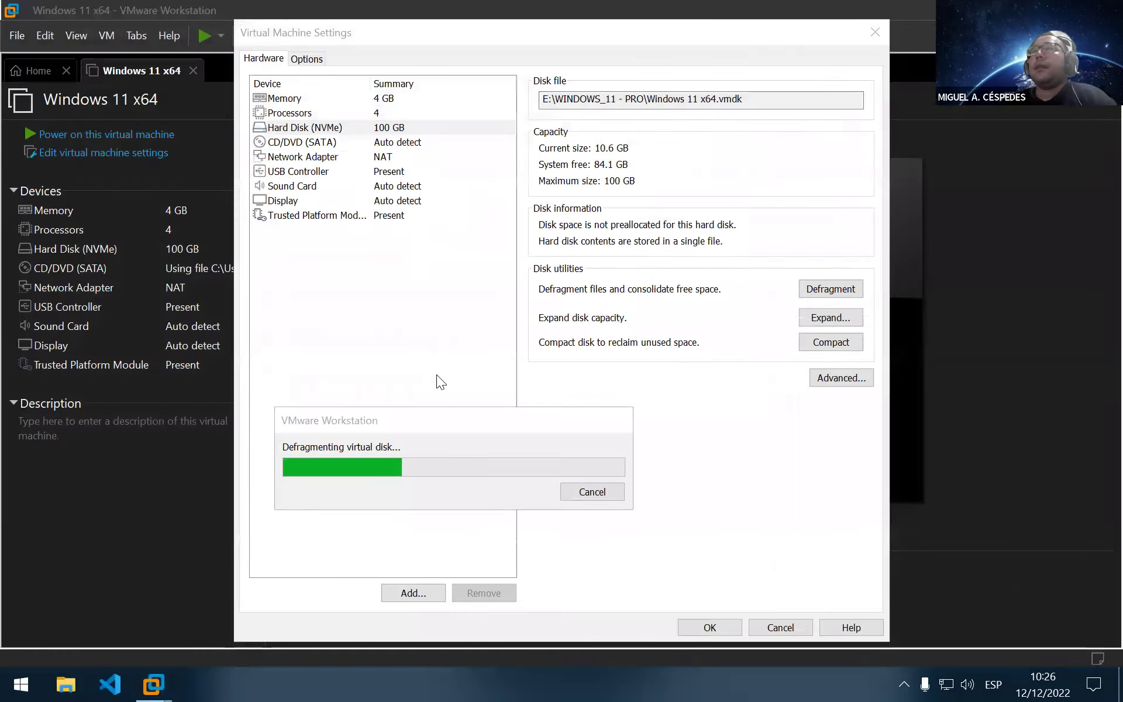
{"action": "left_click_drag", "start_coordinate": [440, 418], "coordinate": [434, 399]}
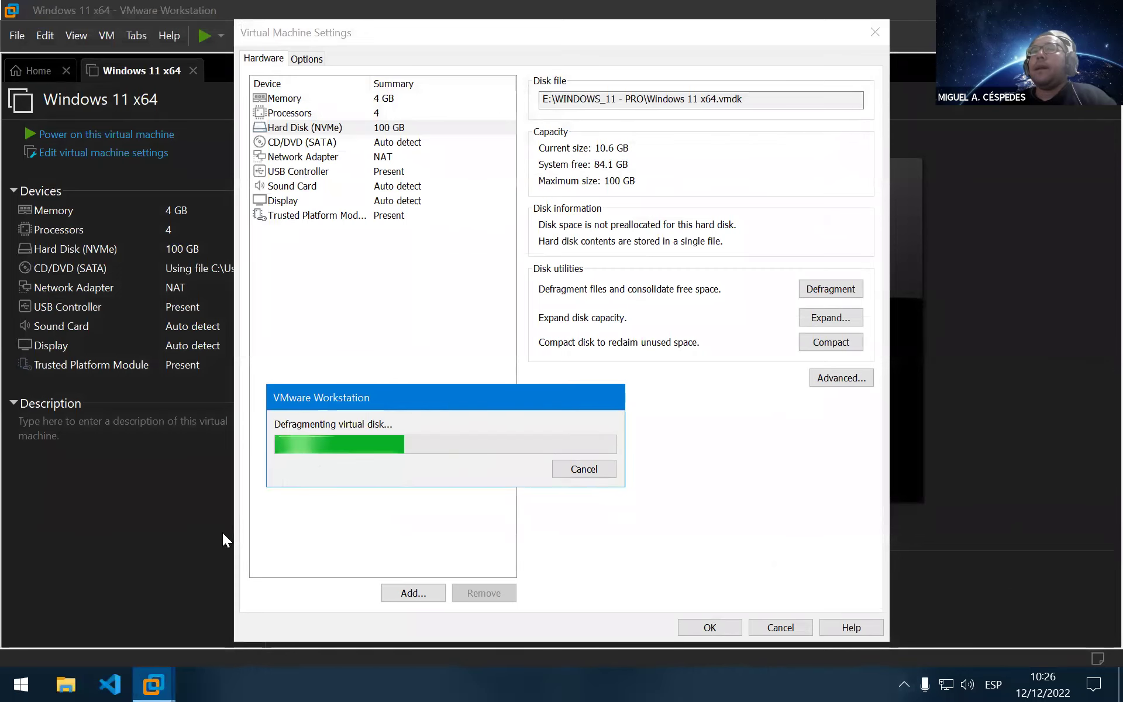
{"action": "left_click", "coordinate": [71, 683]}
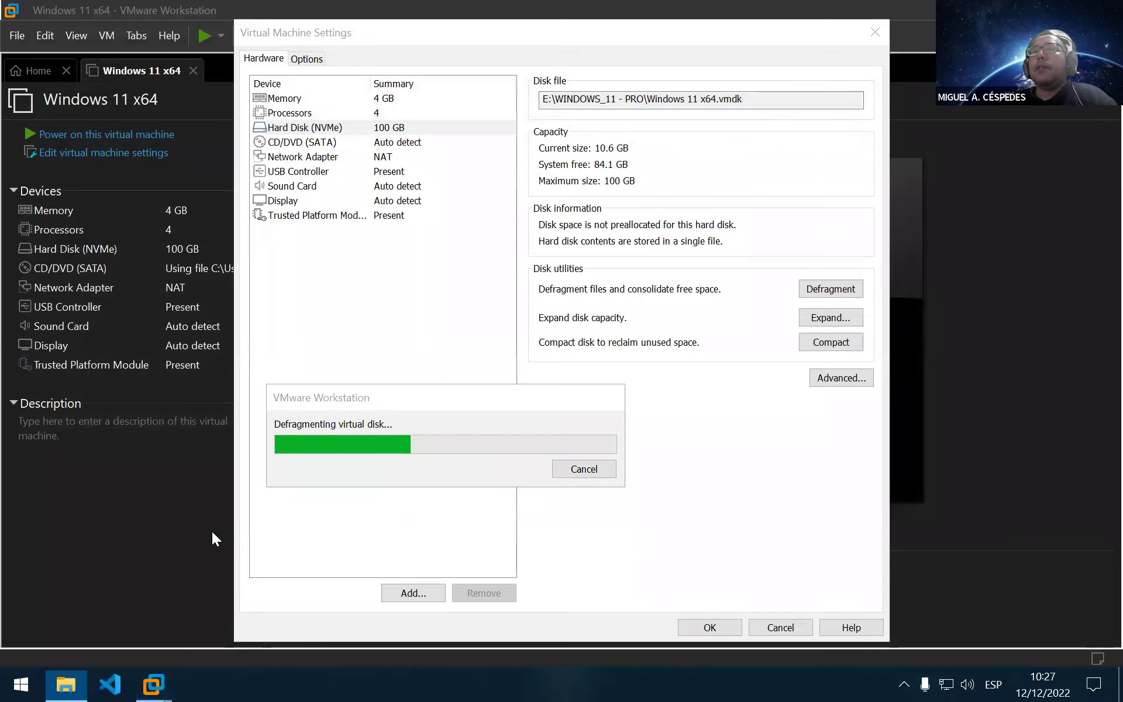
Step: Permanently delete Windows11InstallationAssistant from drive E: and return to VMware Workstation
{"action": "left_click", "coordinate": [86, 290]}
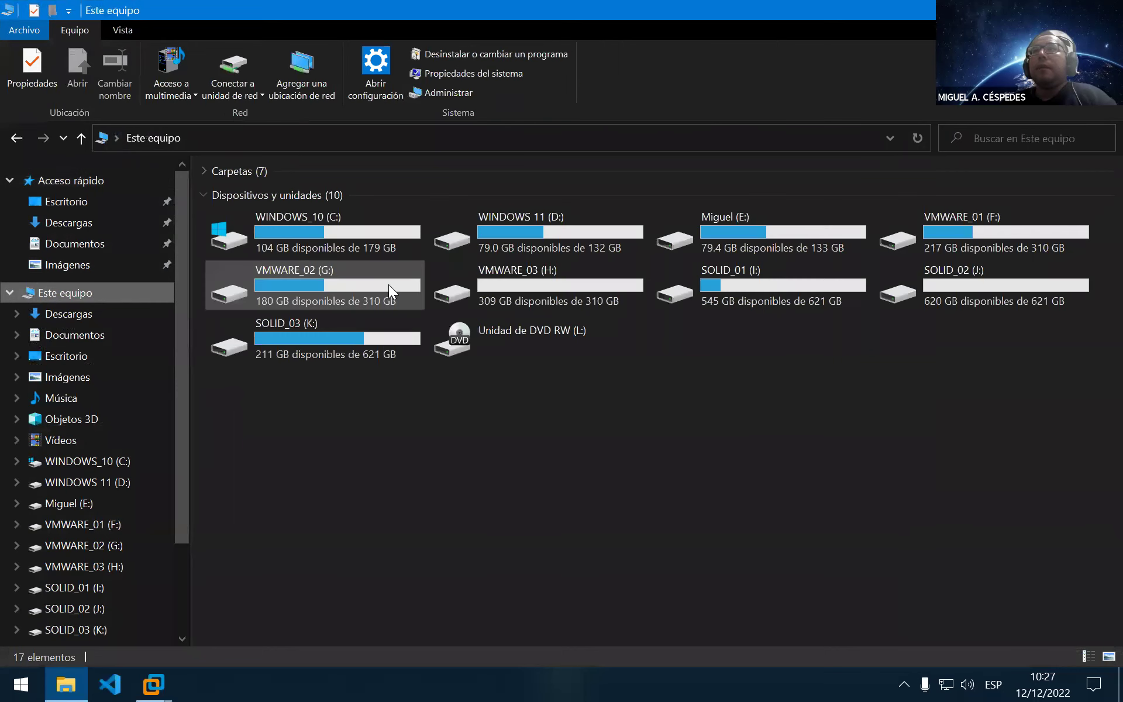
{"action": "double_click", "coordinate": [749, 231]}
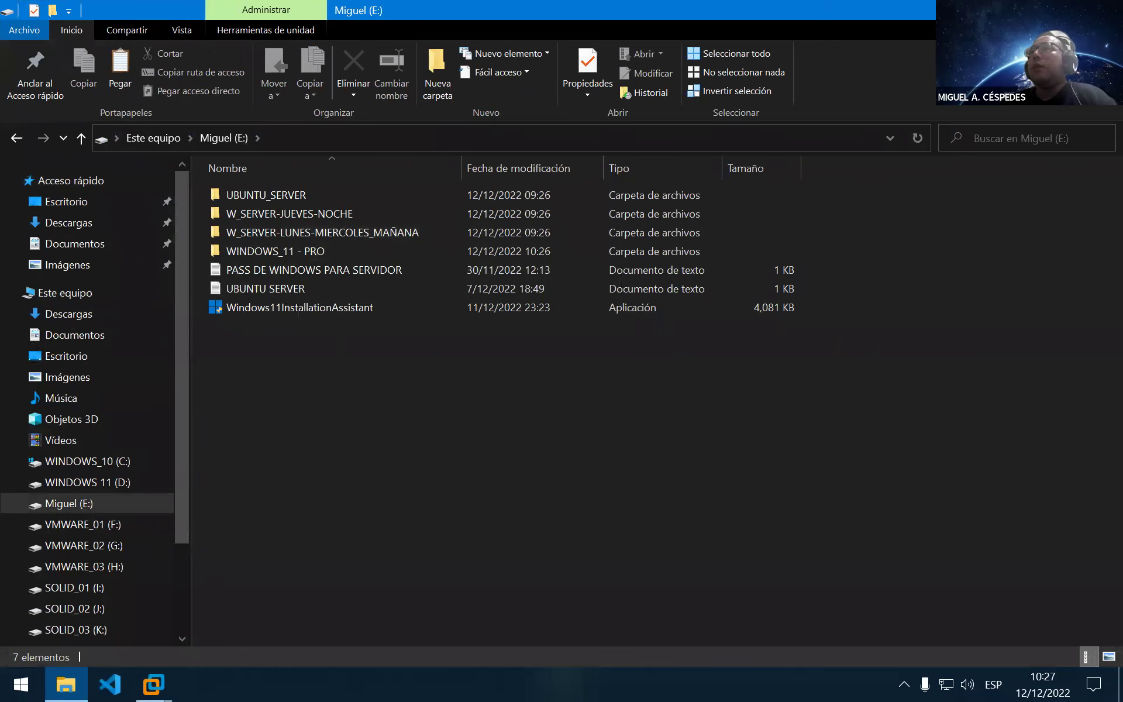
{"action": "left_click", "coordinate": [376, 308]}
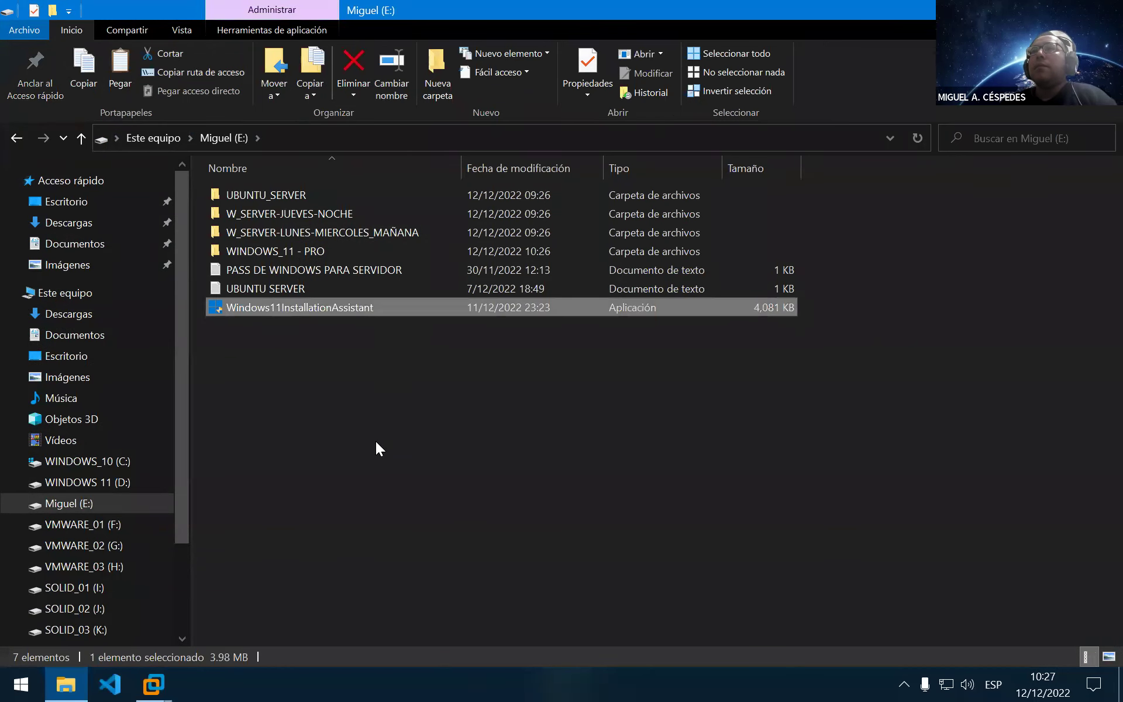
{"action": "key", "text": "shift+Delete"}
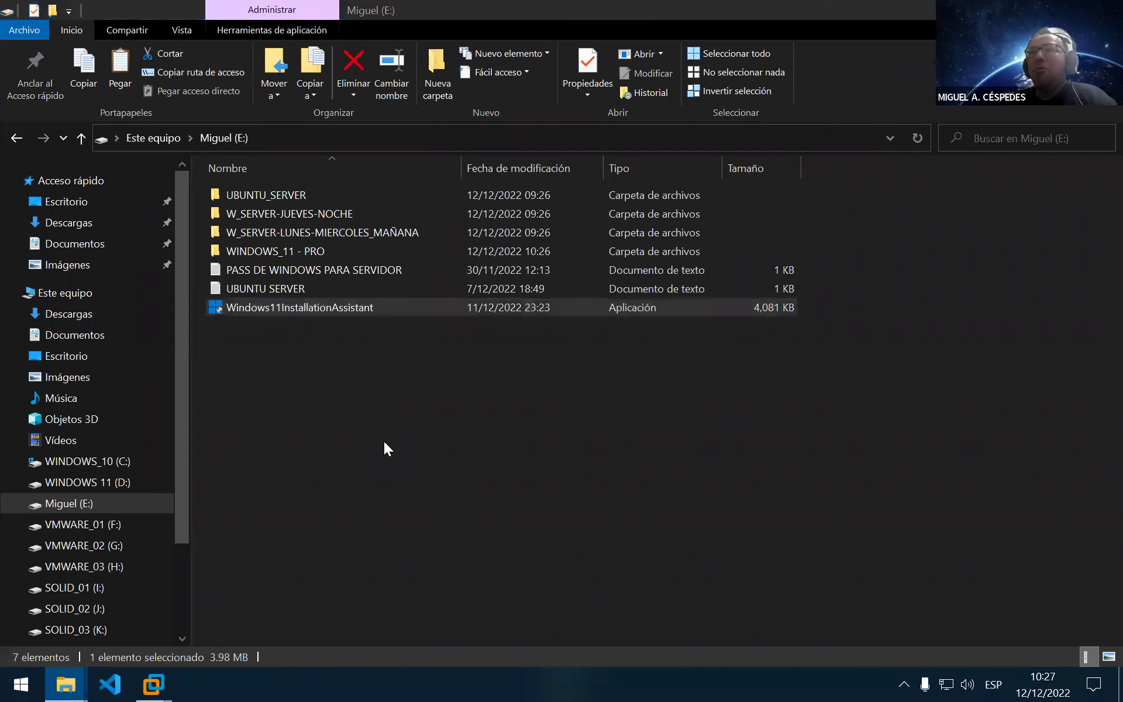
{"action": "key", "text": "Return"}
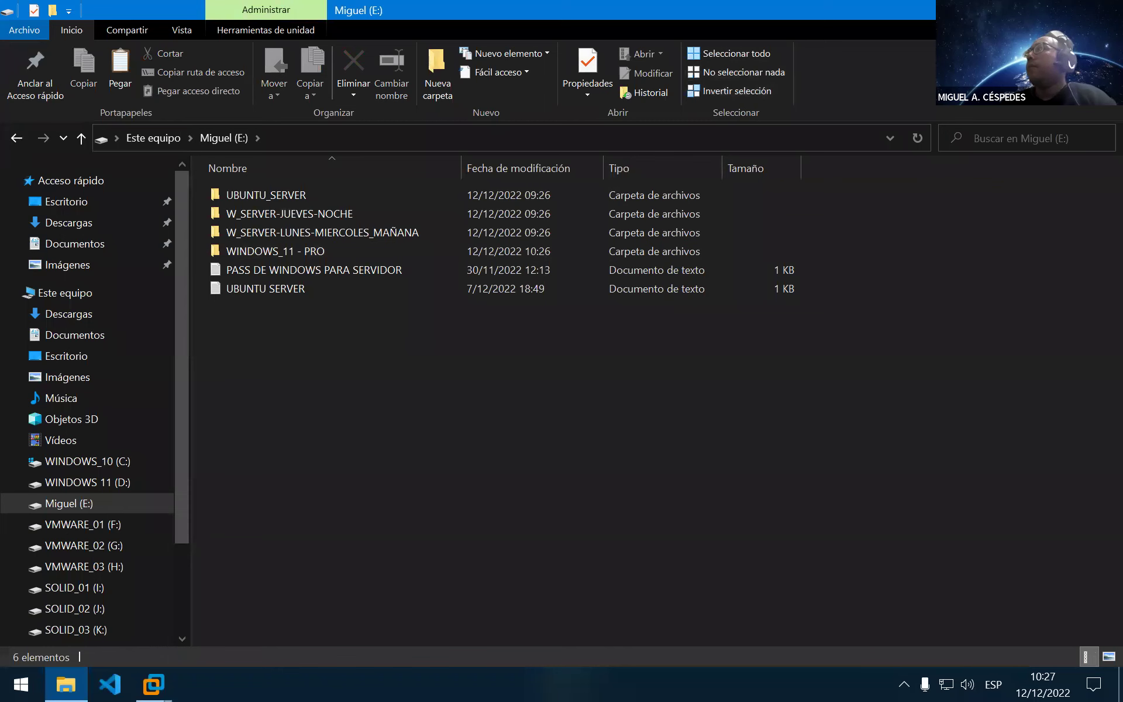
{"action": "key", "text": "alt+Tab"}
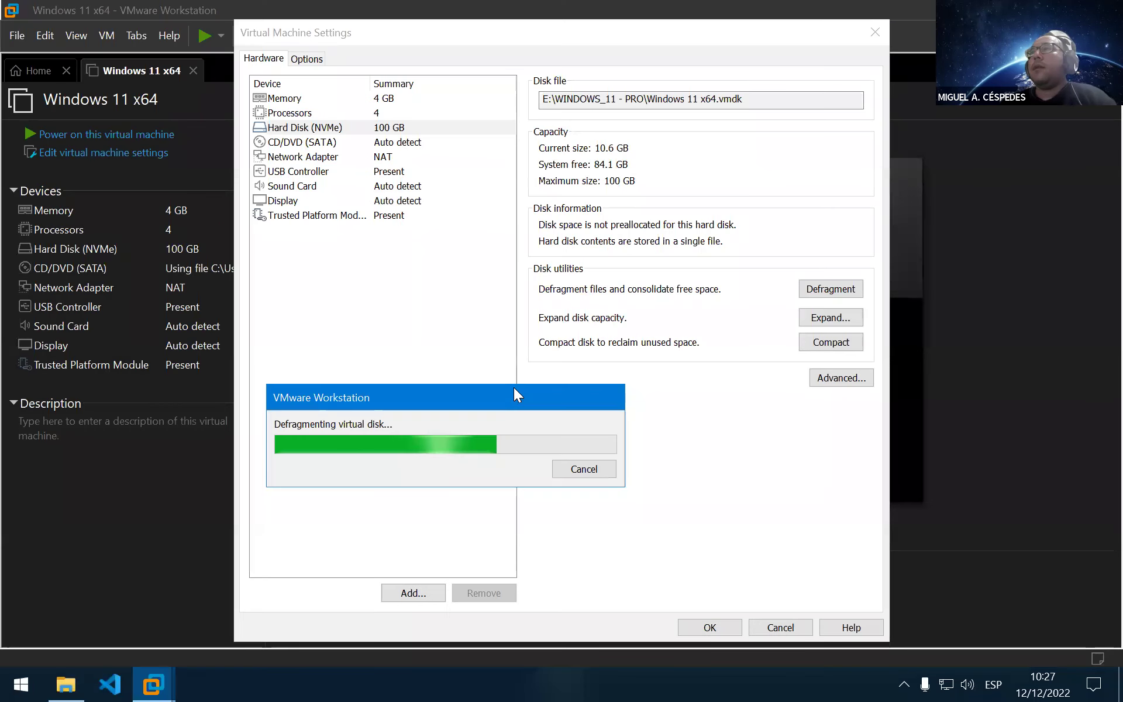
Step: After defragmentation completes, compact the Windows 11 x64 virtual disk and close Virtual Machine Settings
{"action": "left_click_drag", "start_coordinate": [496, 375], "coordinate": [504, 375]}
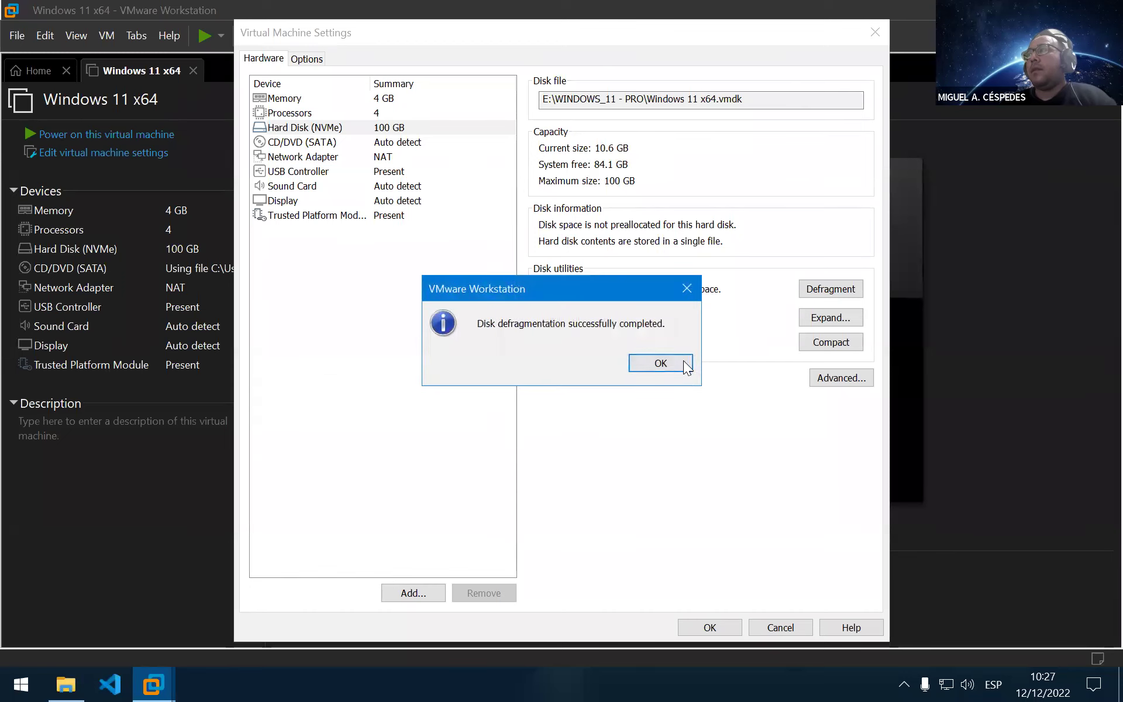
{"action": "left_click", "coordinate": [661, 363]}
{"action": "left_click", "coordinate": [845, 347]}
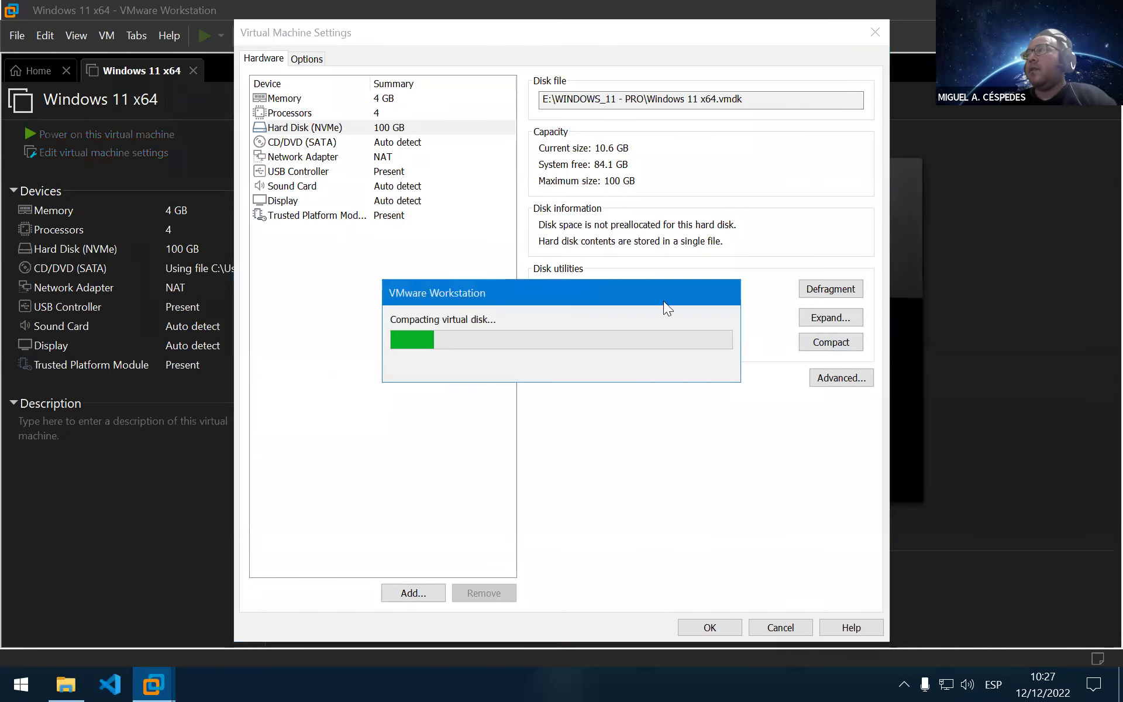
{"action": "left_click", "coordinate": [653, 370]}
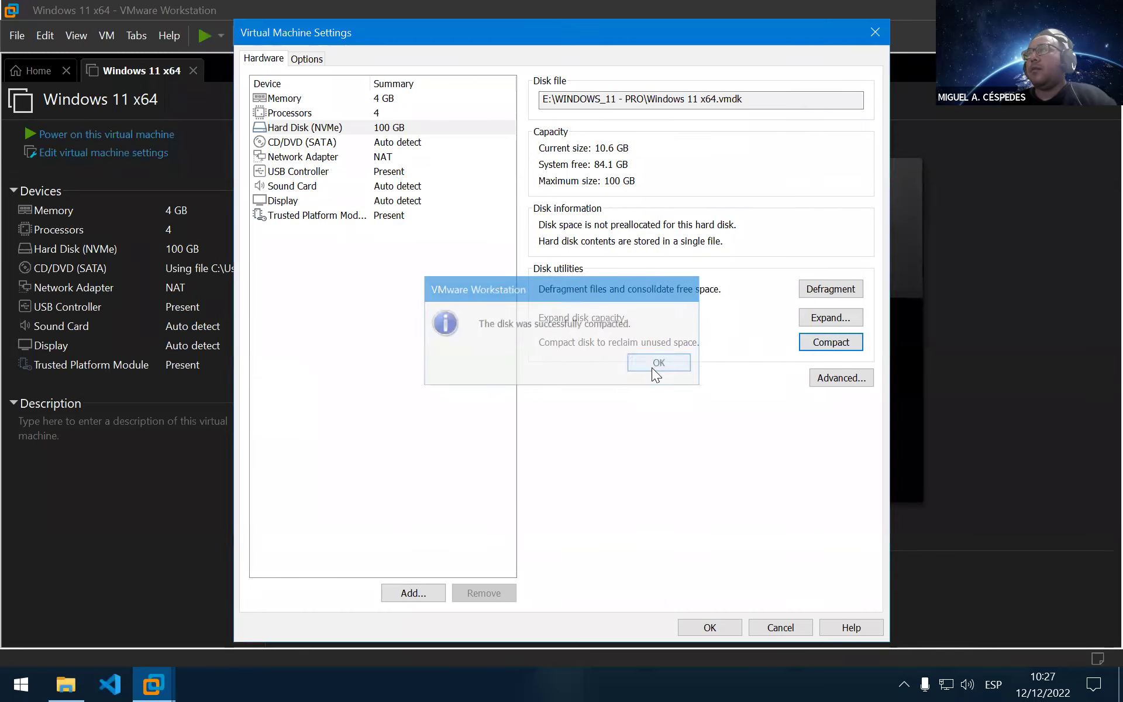
{"action": "left_click", "coordinate": [710, 627]}
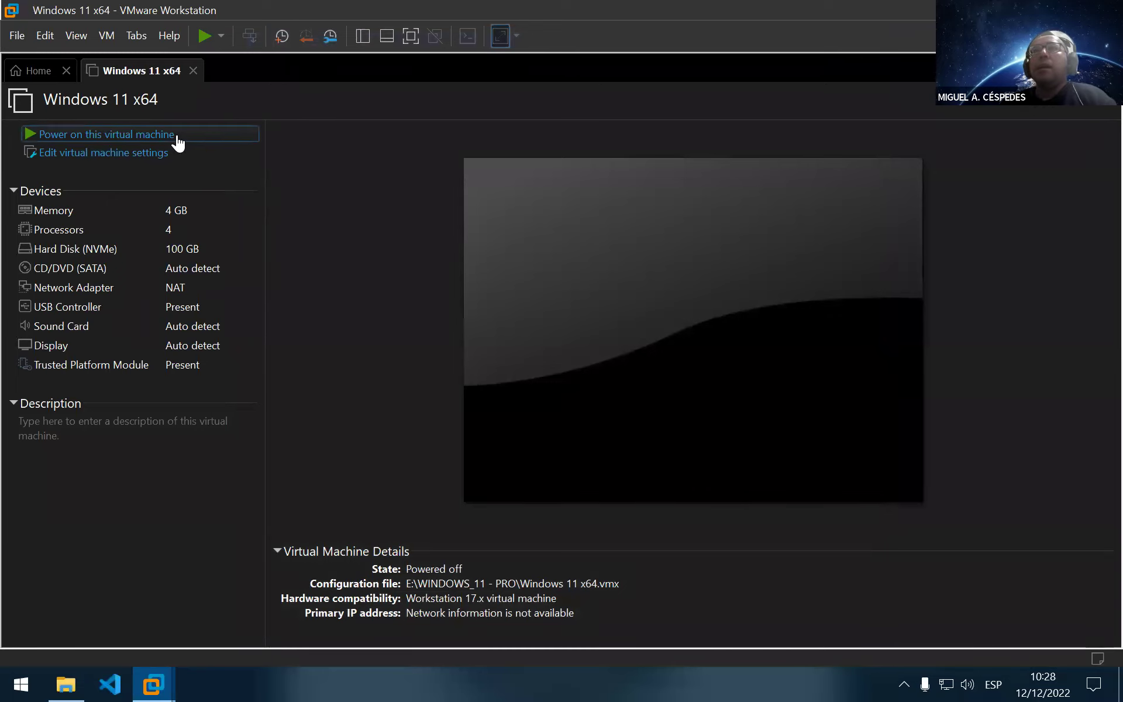
Step: Power on the Windows 11 x64 VM and enter the sign-in PIN at its lock screen
{"action": "key", "text": "ctrl+b"}
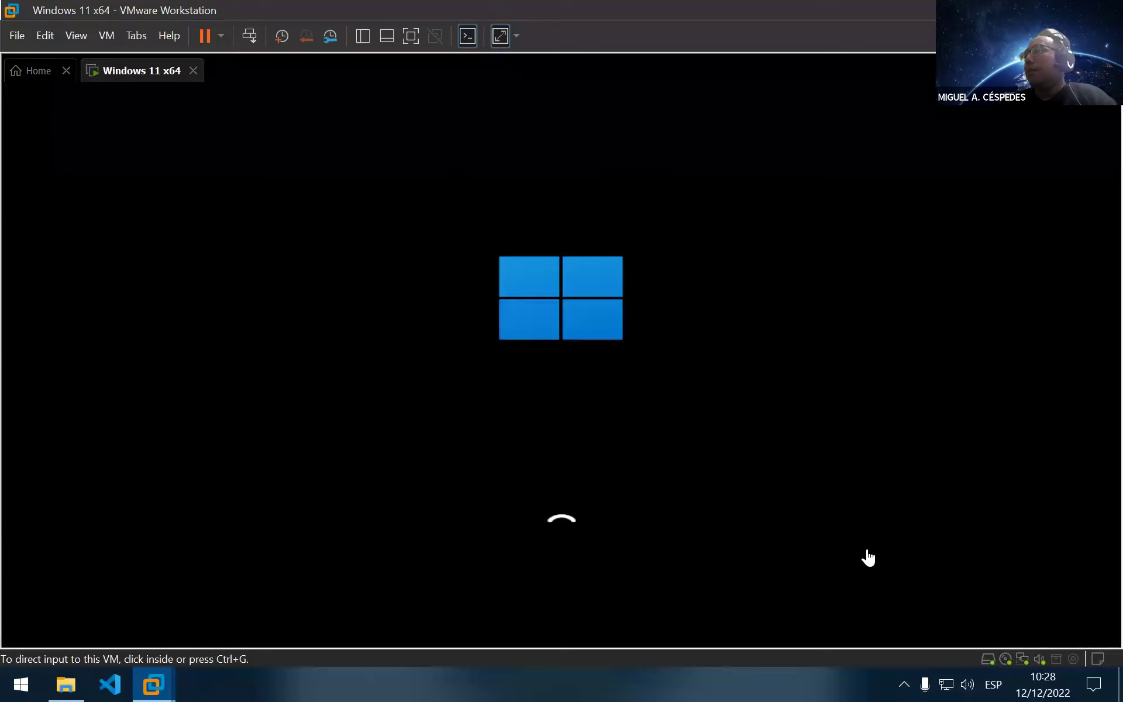
{"action": "left_click", "coordinate": [900, 676]}
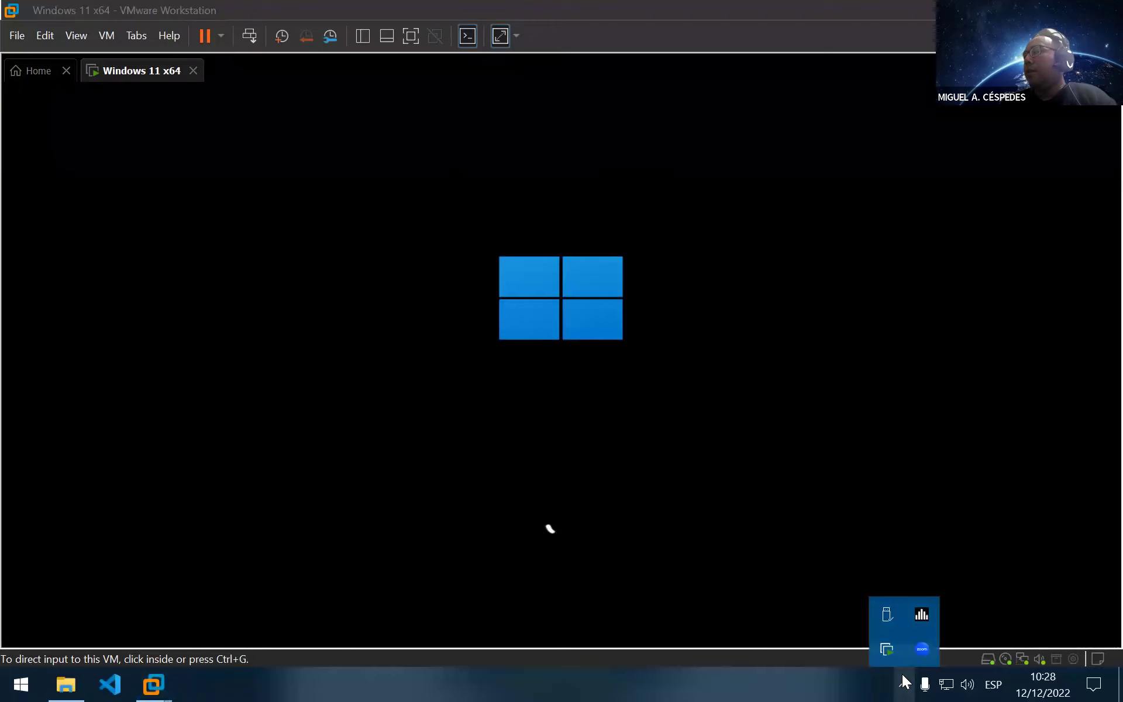
{"action": "left_click", "coordinate": [903, 679]}
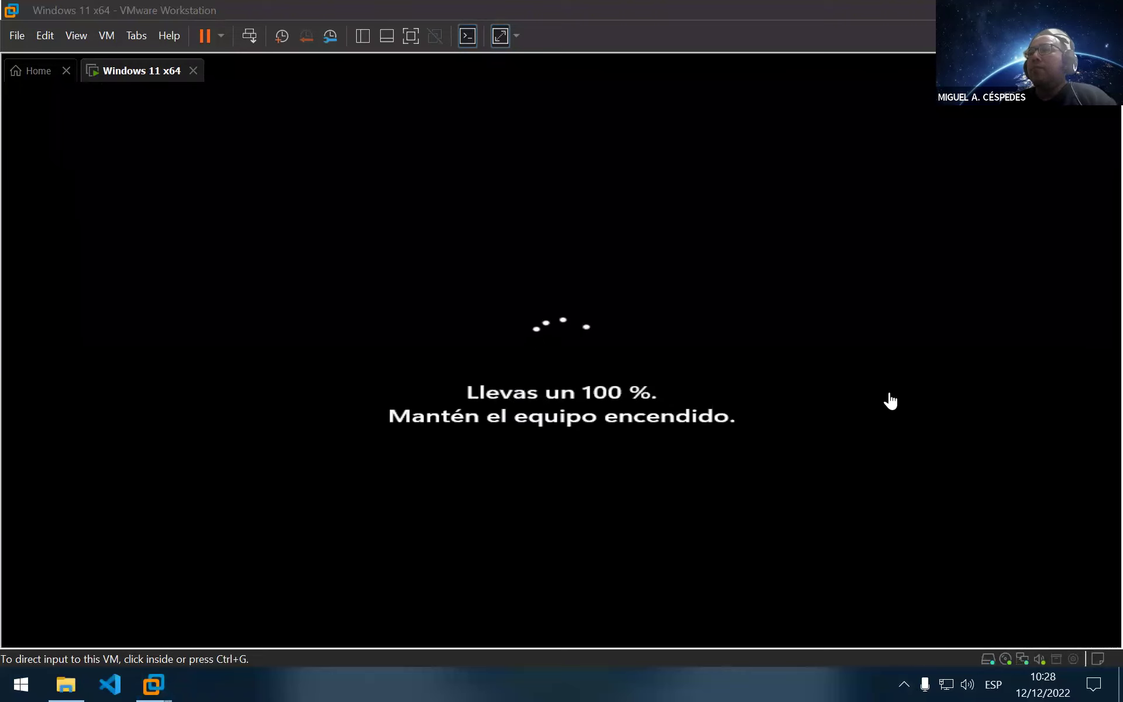
{"action": "key", "text": "ctrl+g"}
{"action": "key", "text": "Return"}
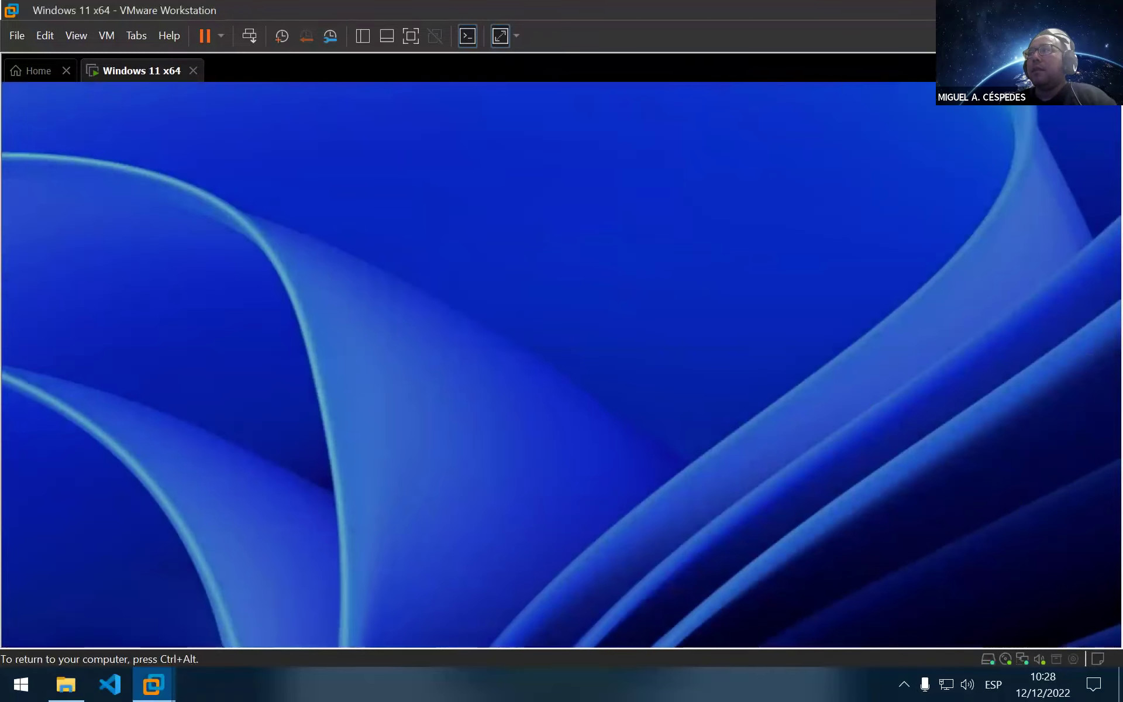
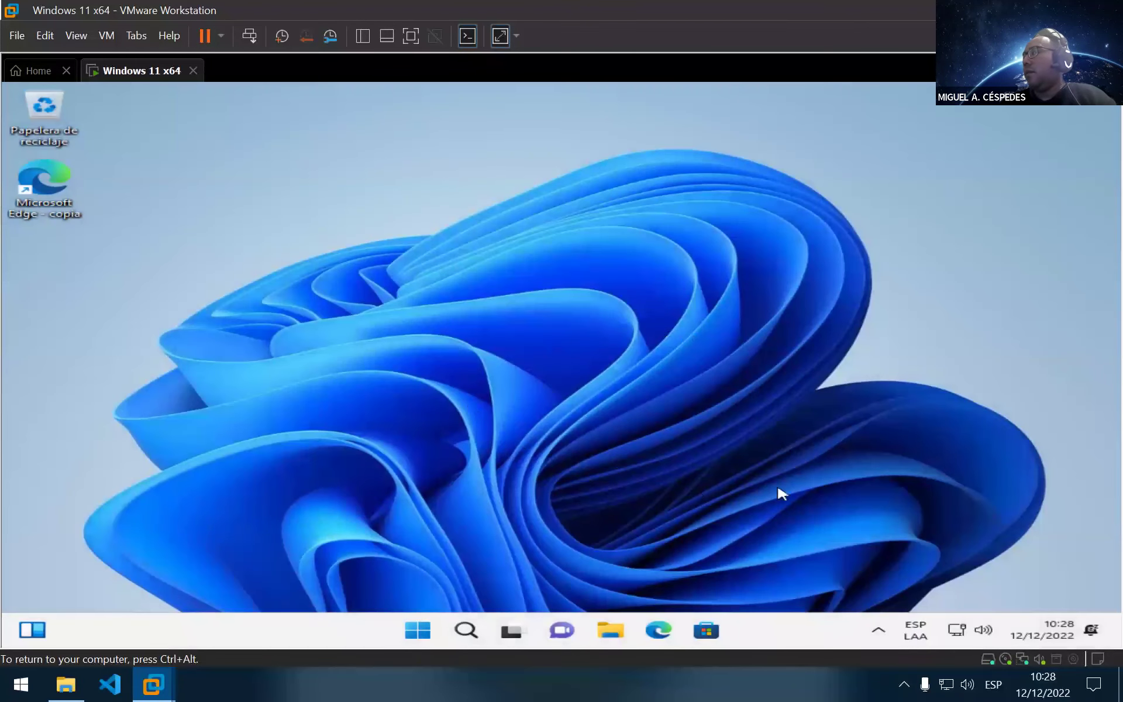
Step: Clear all of the Windows 11 guest's notifications
{"action": "left_click", "coordinate": [1093, 628]}
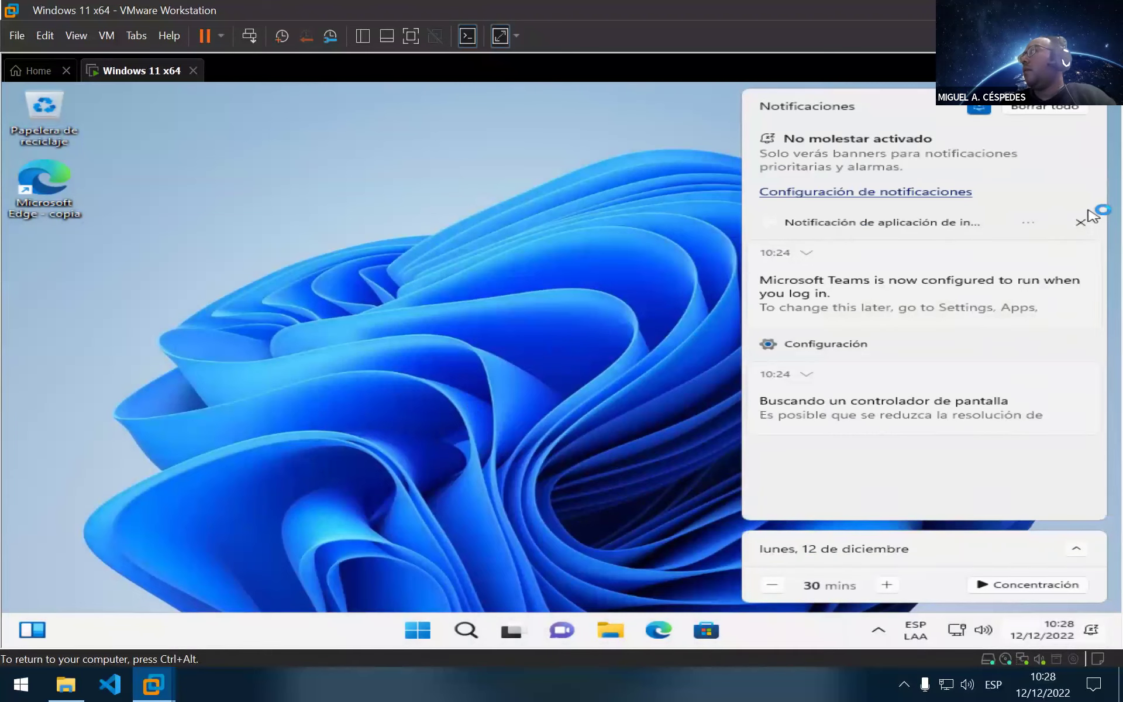
{"action": "left_click", "coordinate": [1051, 107]}
{"action": "left_click", "coordinate": [386, 329]}
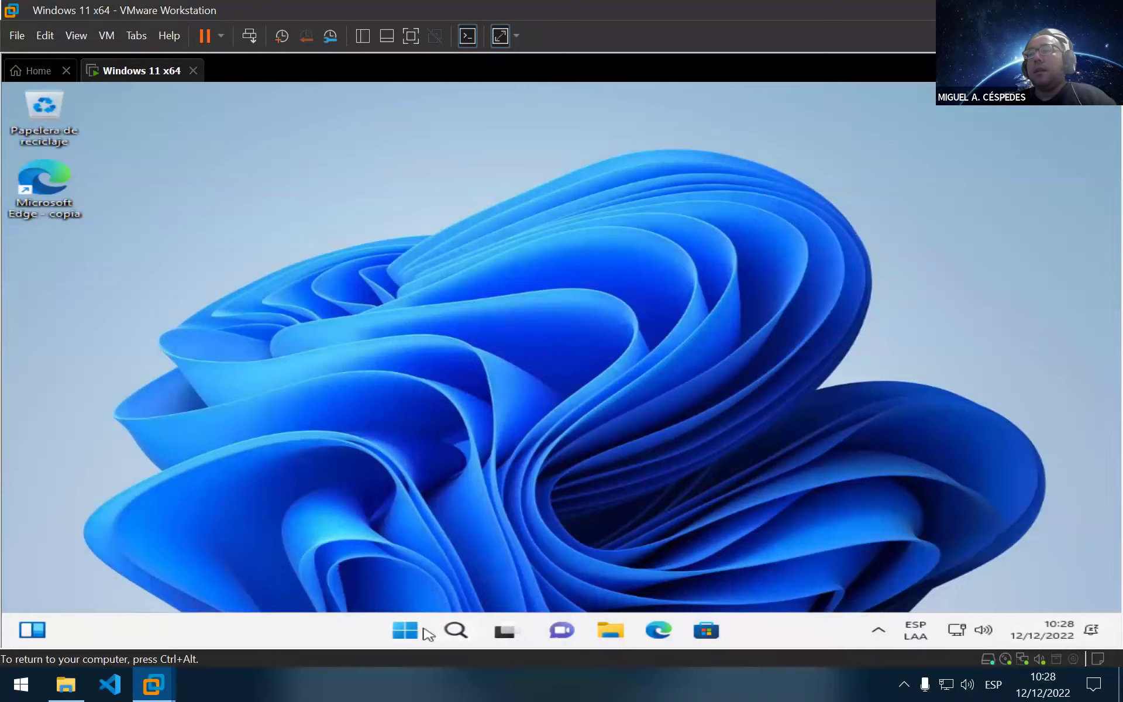
Step: Shut down the Windows 11 guest from Start and close its VM tab
{"action": "left_click", "coordinate": [466, 630]}
{"action": "left_click", "coordinate": [466, 630]}
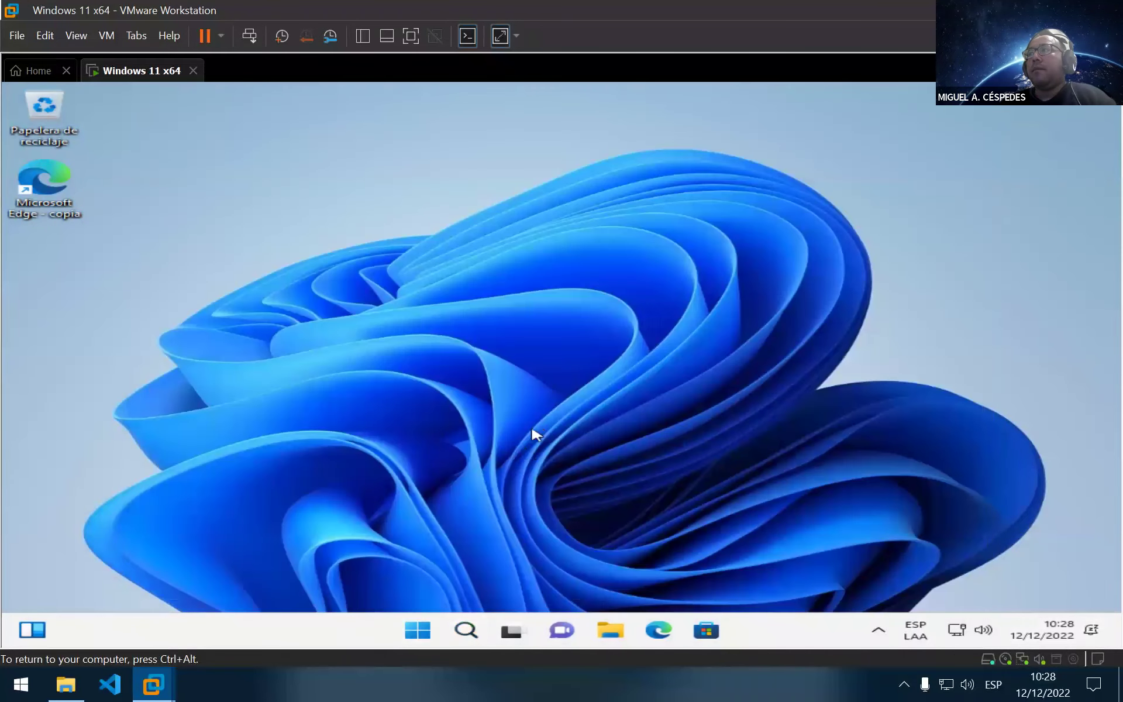
{"action": "left_click", "coordinate": [418, 629]}
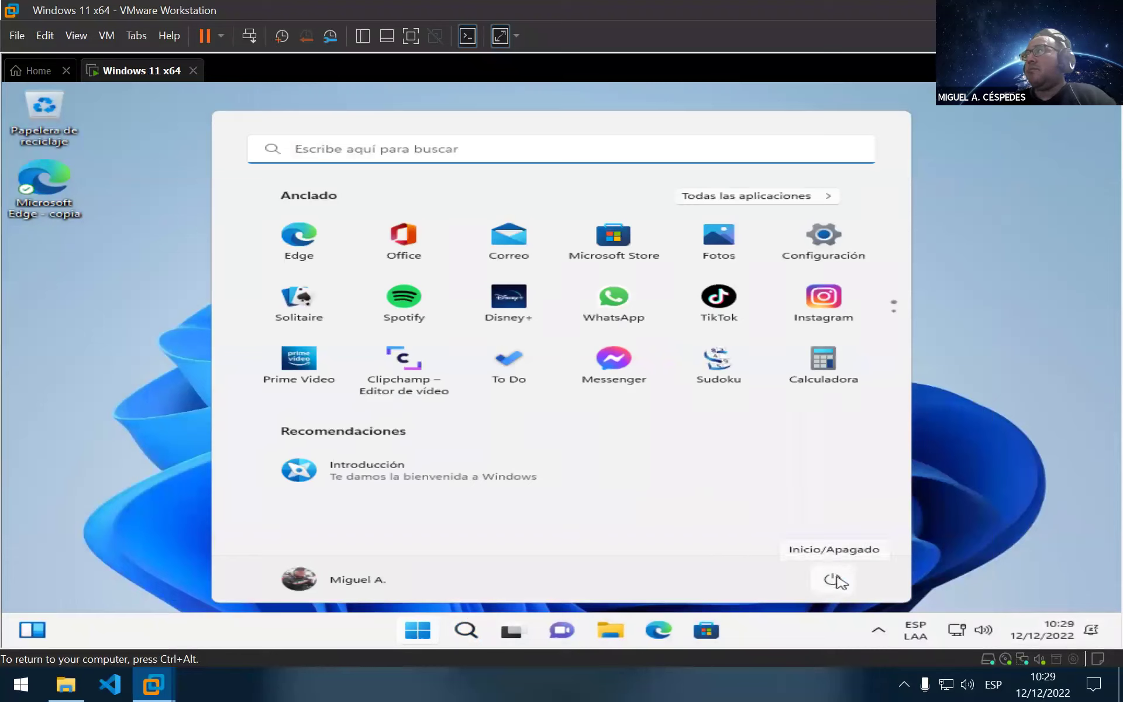
{"action": "left_click", "coordinate": [835, 580]}
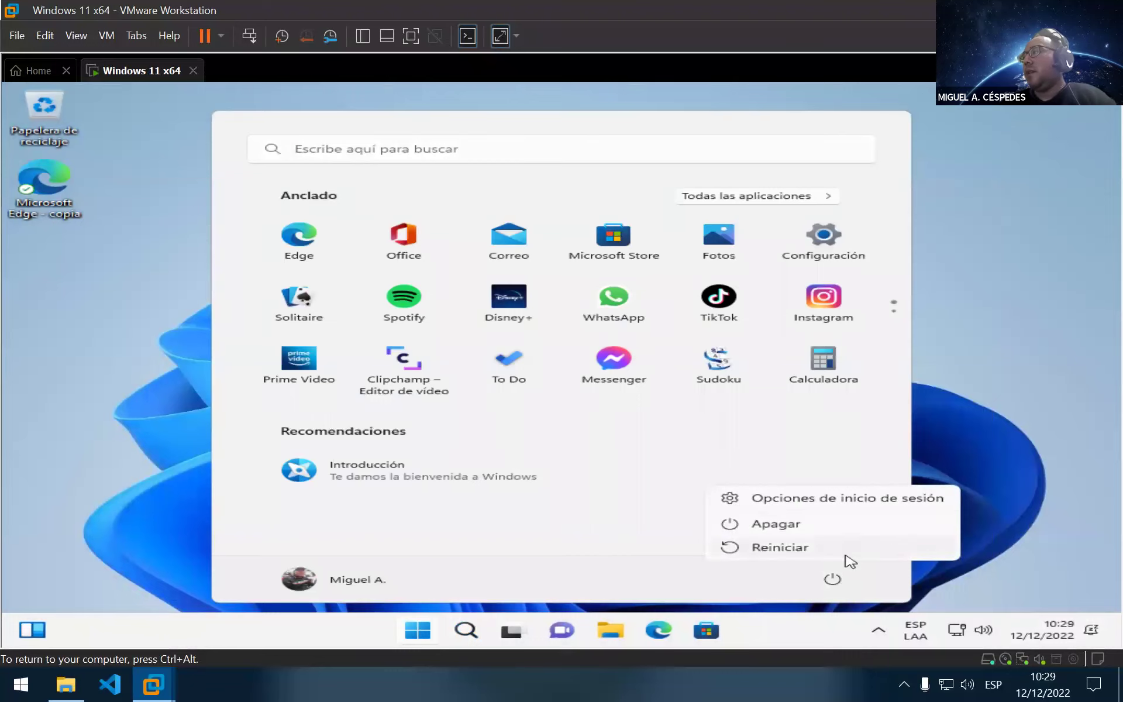
{"action": "left_click", "coordinate": [847, 534]}
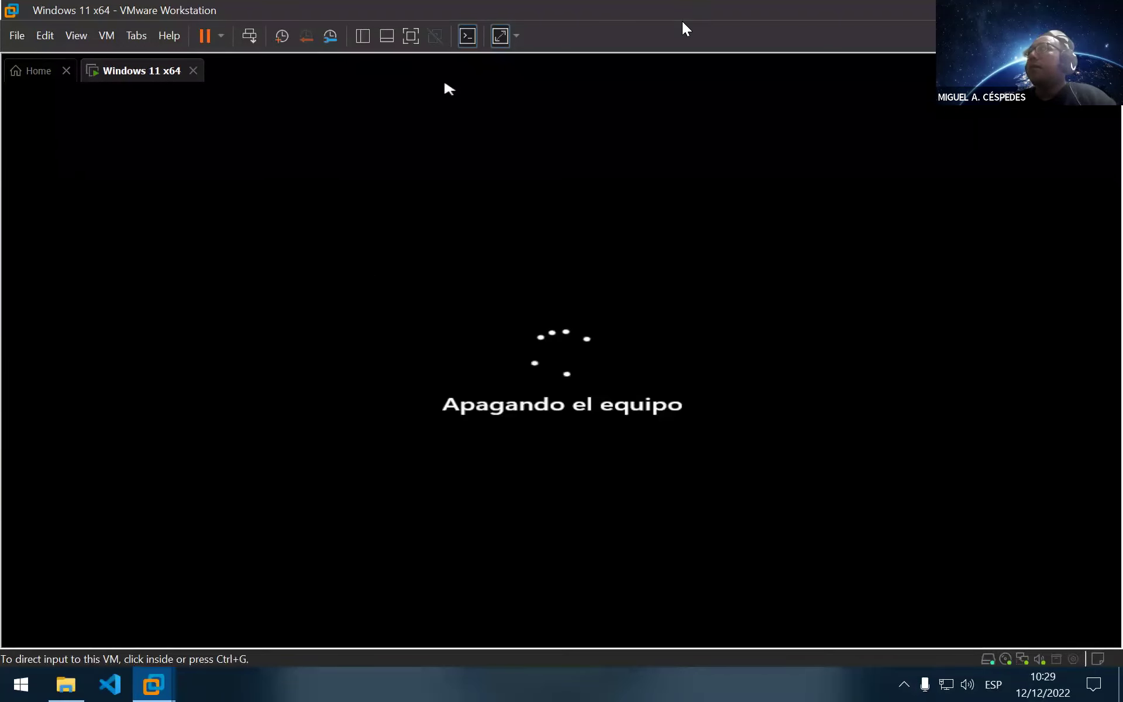
{"action": "left_click", "coordinate": [349, 173]}
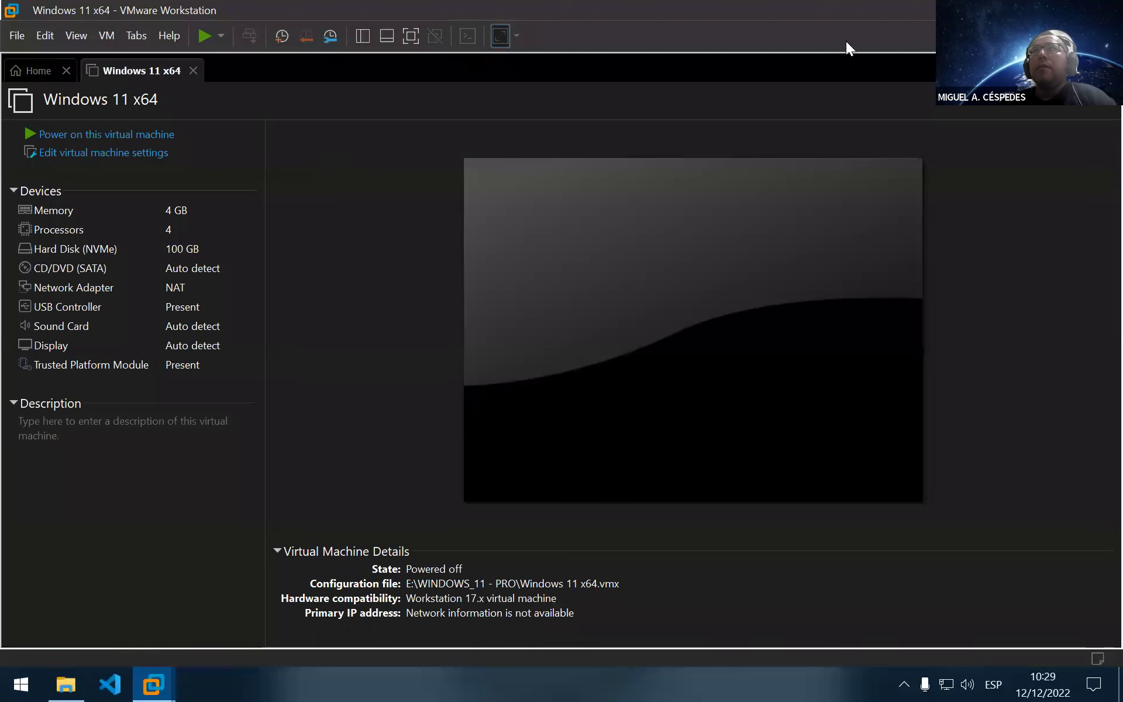
{"action": "key", "text": "ctrl+w"}
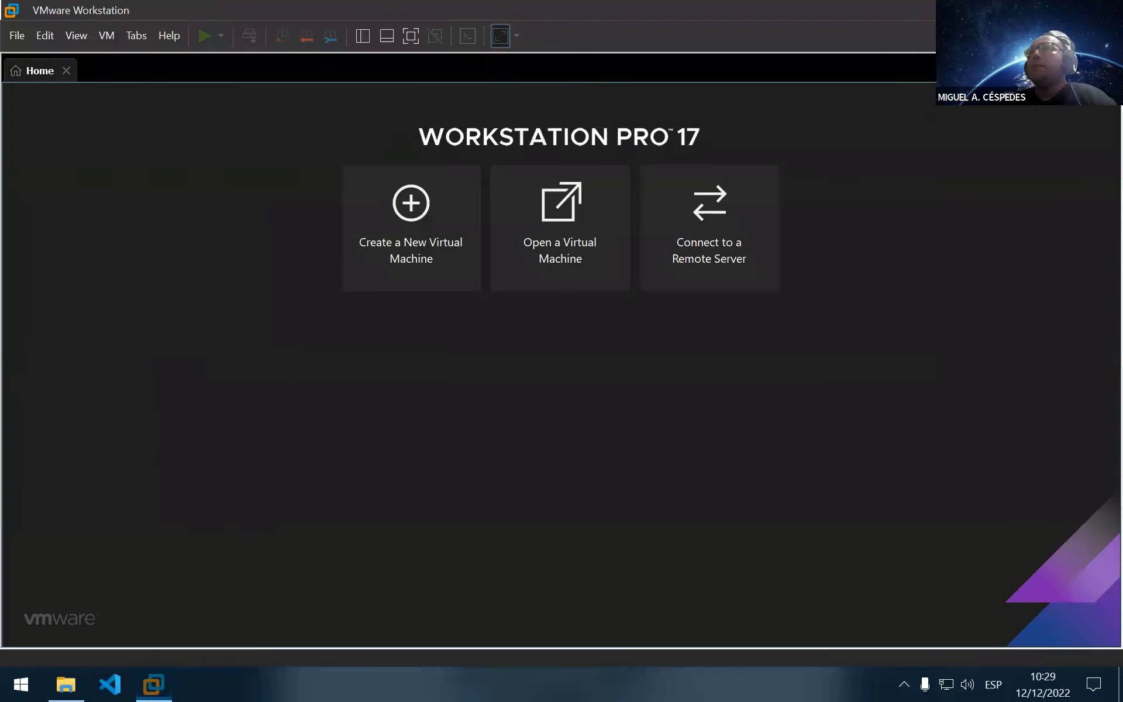
Step: Close VMware Workstation and permanently delete the Win11_22H2_Spanish_Mexico_x64v1 ISO from the desktop
{"action": "key", "text": "alt+F4"}
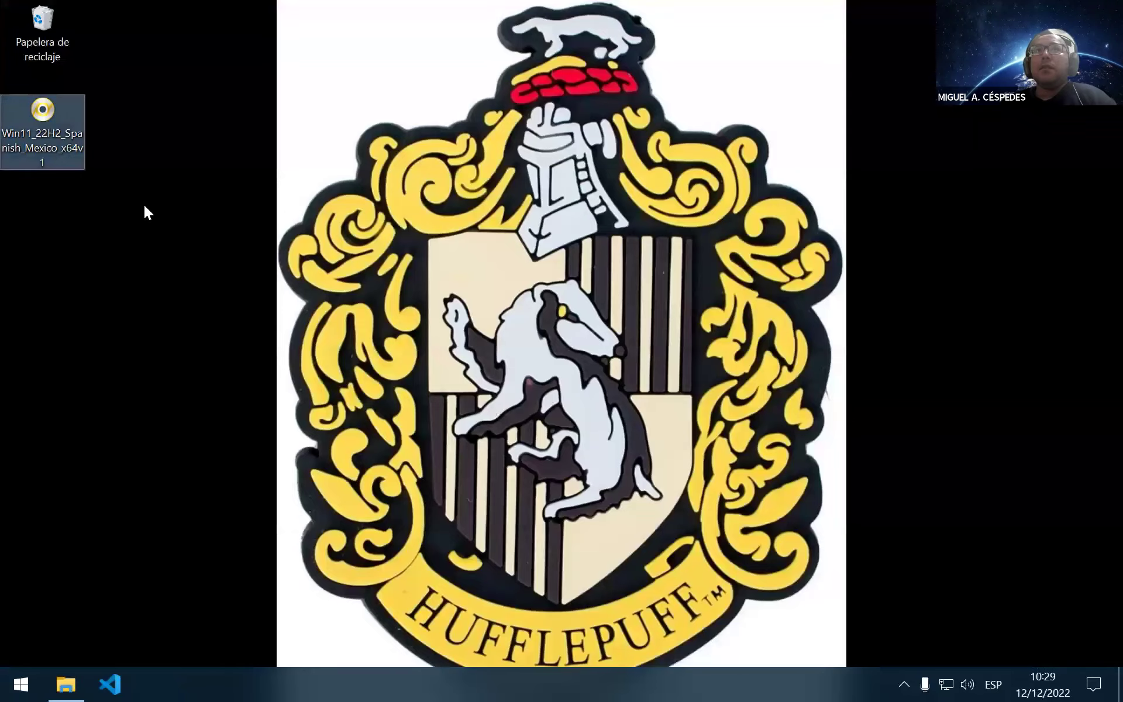
{"action": "key", "text": "shift+Delete"}
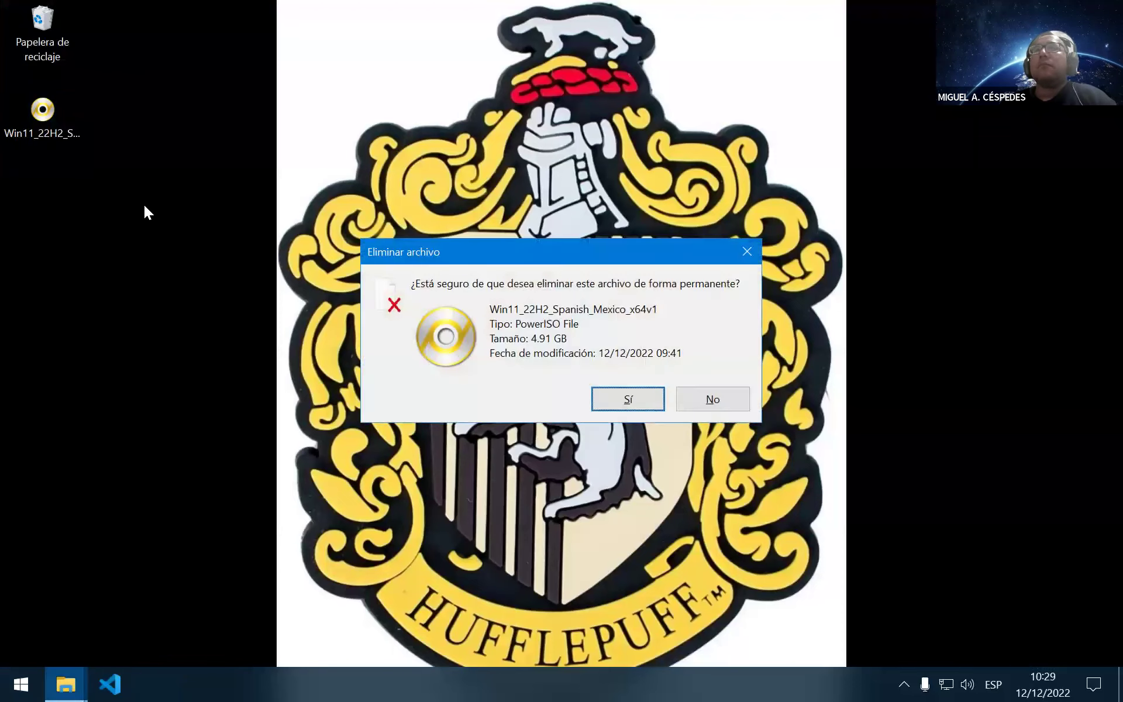
{"action": "key", "text": "Return"}
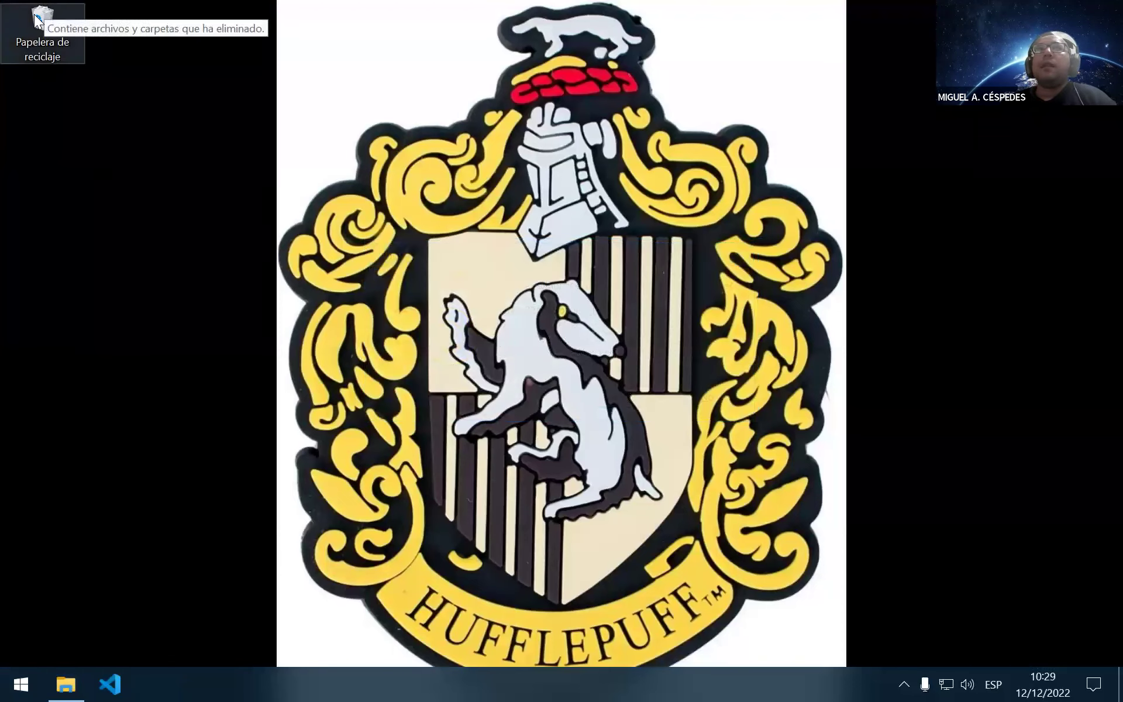
Step: Empty the Recycle Bin
{"action": "right_click", "coordinate": [33, 14]}
{"action": "left_click", "coordinate": [127, 84]}
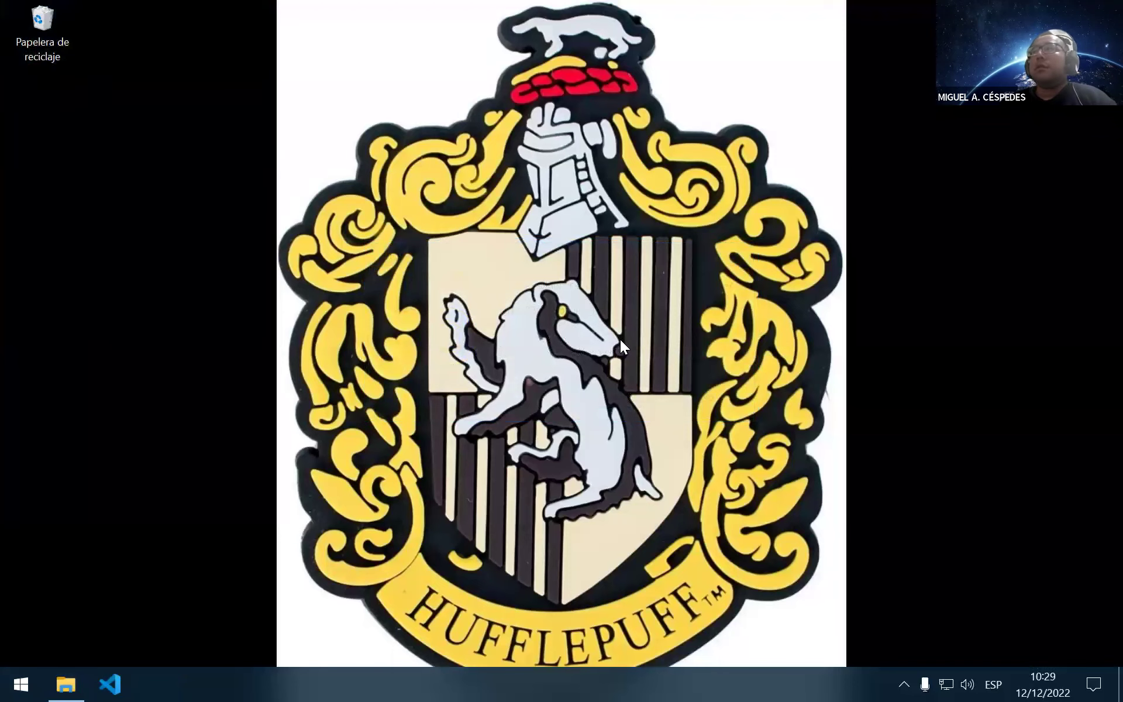
{"action": "left_click", "coordinate": [625, 419]}
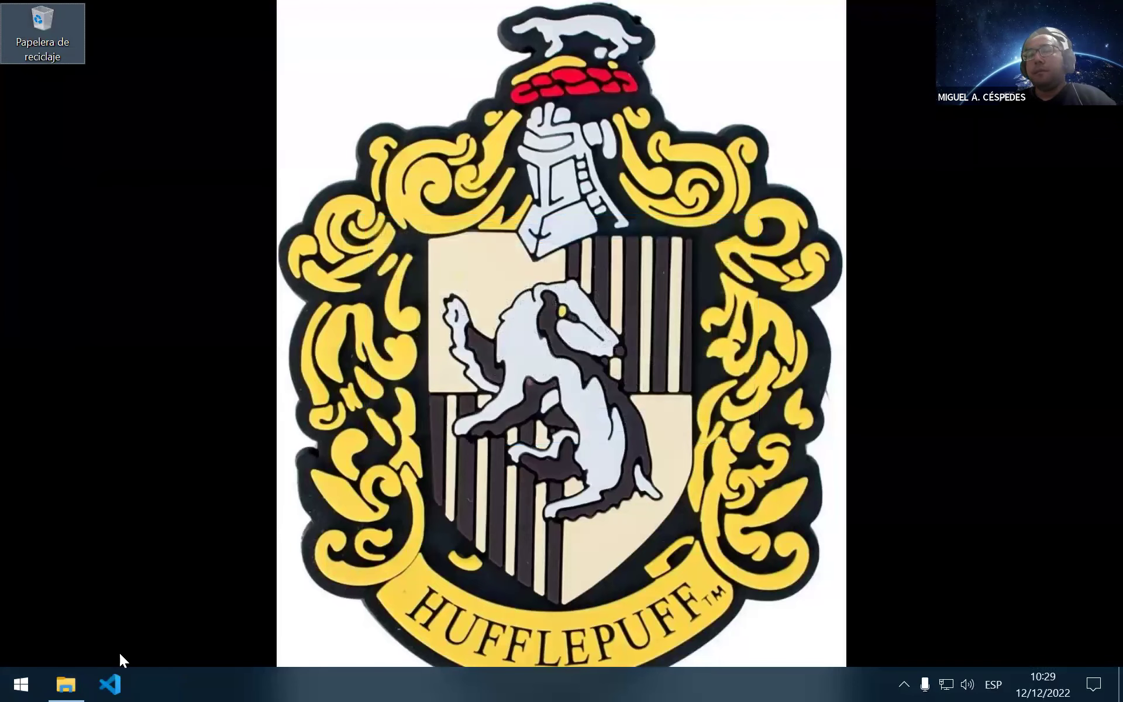
Step: Copy the WINDOWS_11 - PRO folder from the Miguel (E:) drive
{"action": "left_click", "coordinate": [58, 674]}
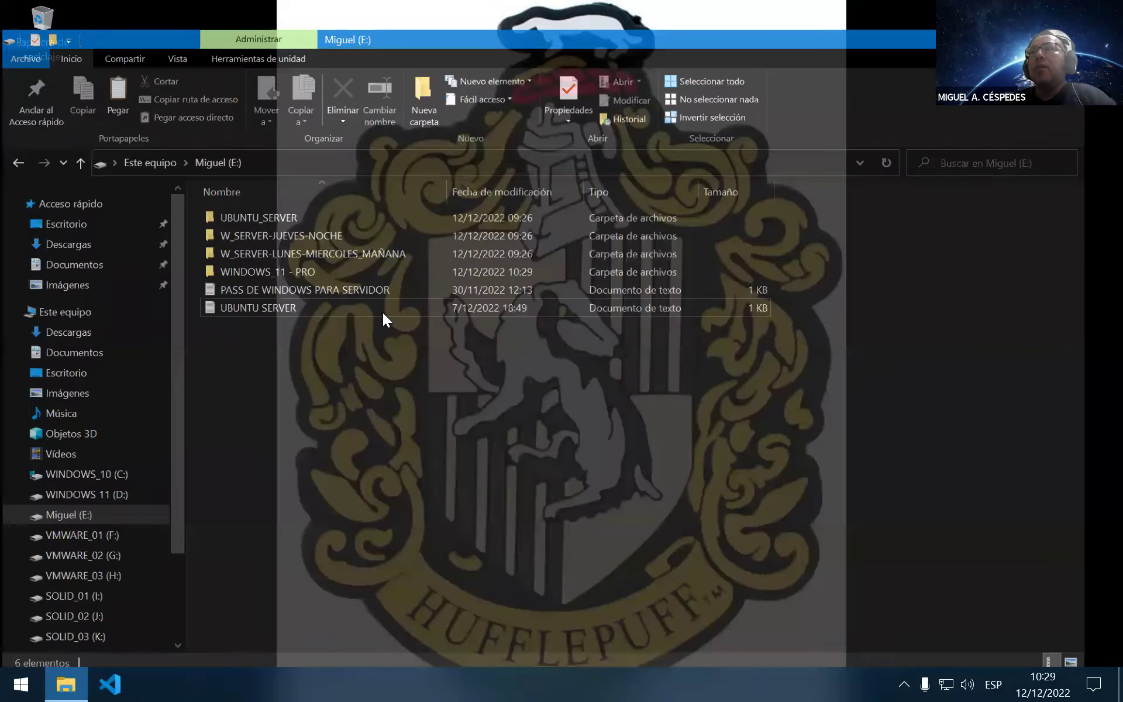
{"action": "right_click", "coordinate": [296, 252]}
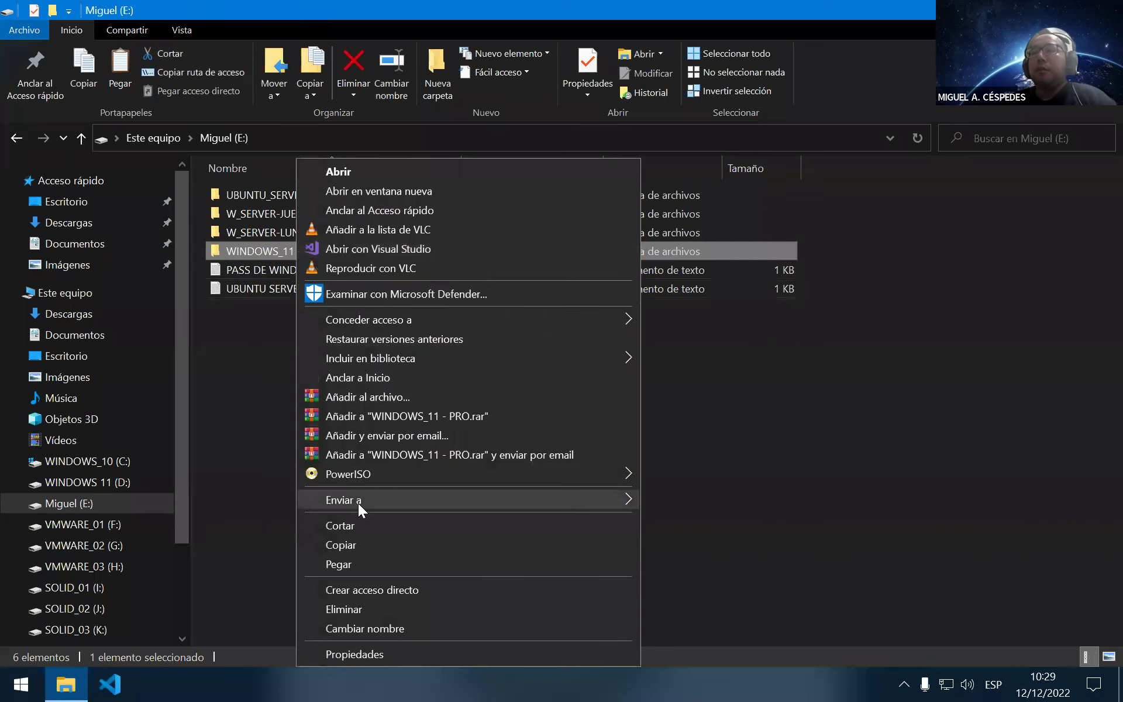
{"action": "left_click", "coordinate": [337, 542]}
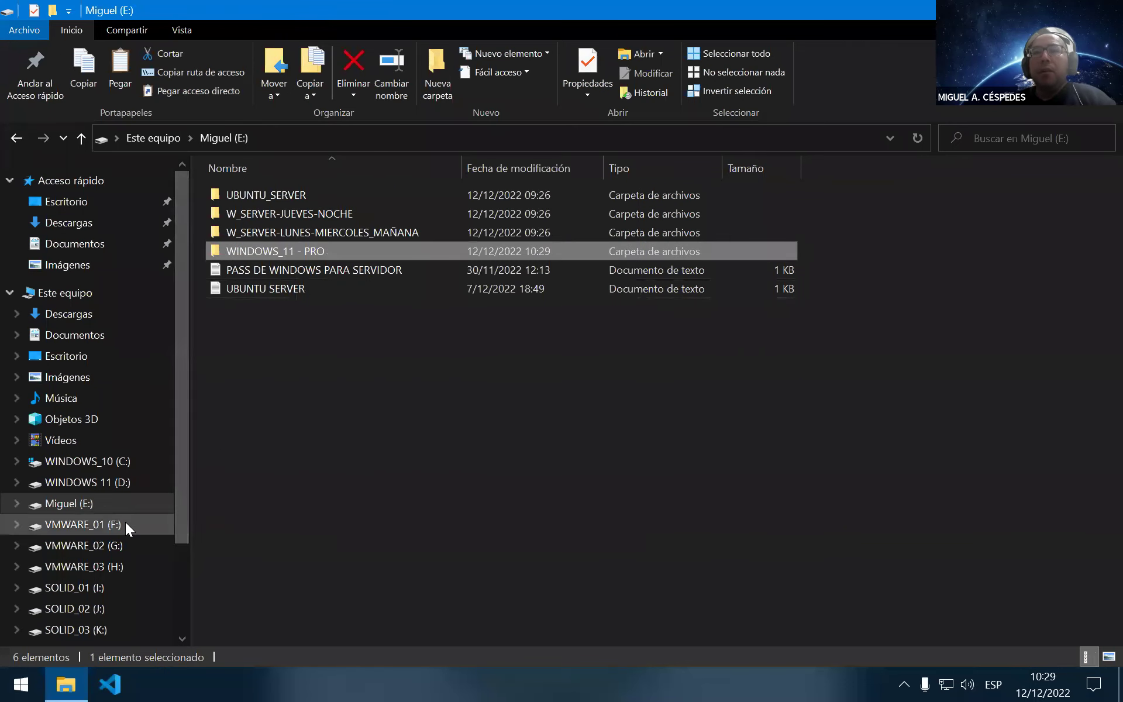
{"action": "left_click", "coordinate": [125, 524]}
Step: Paste WINDOWS_11 - PRO into VMWARE WORKSTATION on VMWARE_01 (F:) to start the copy
{"action": "double_click", "coordinate": [310, 220]}
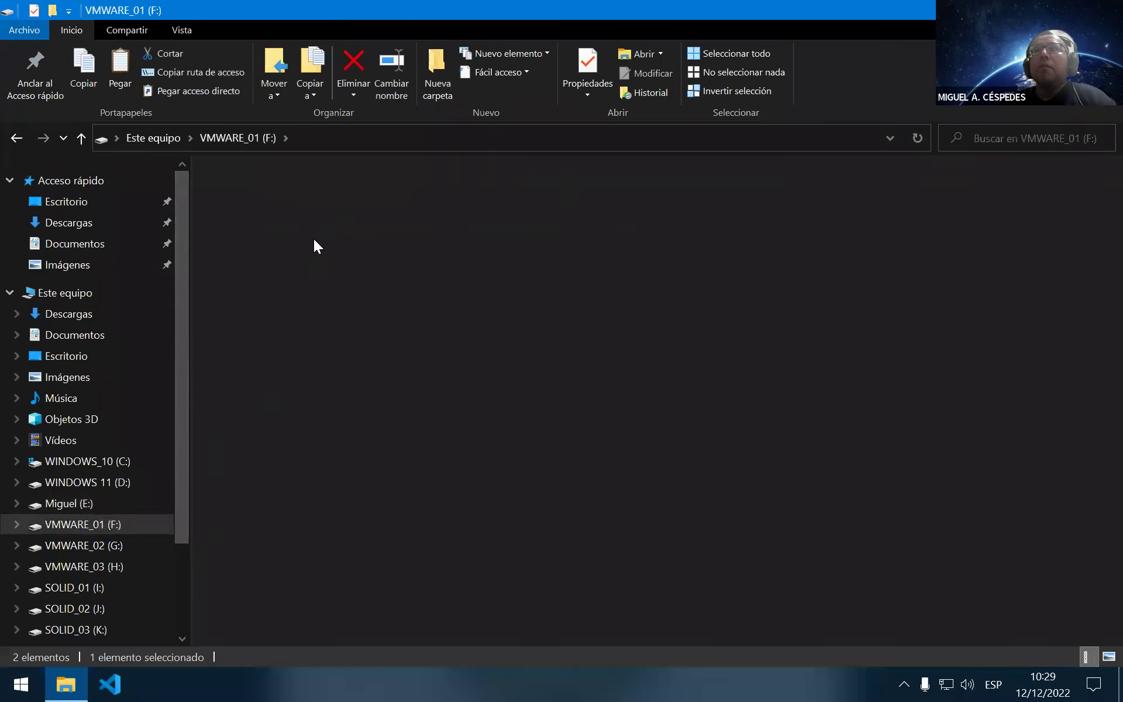
{"action": "right_click", "coordinate": [354, 409]}
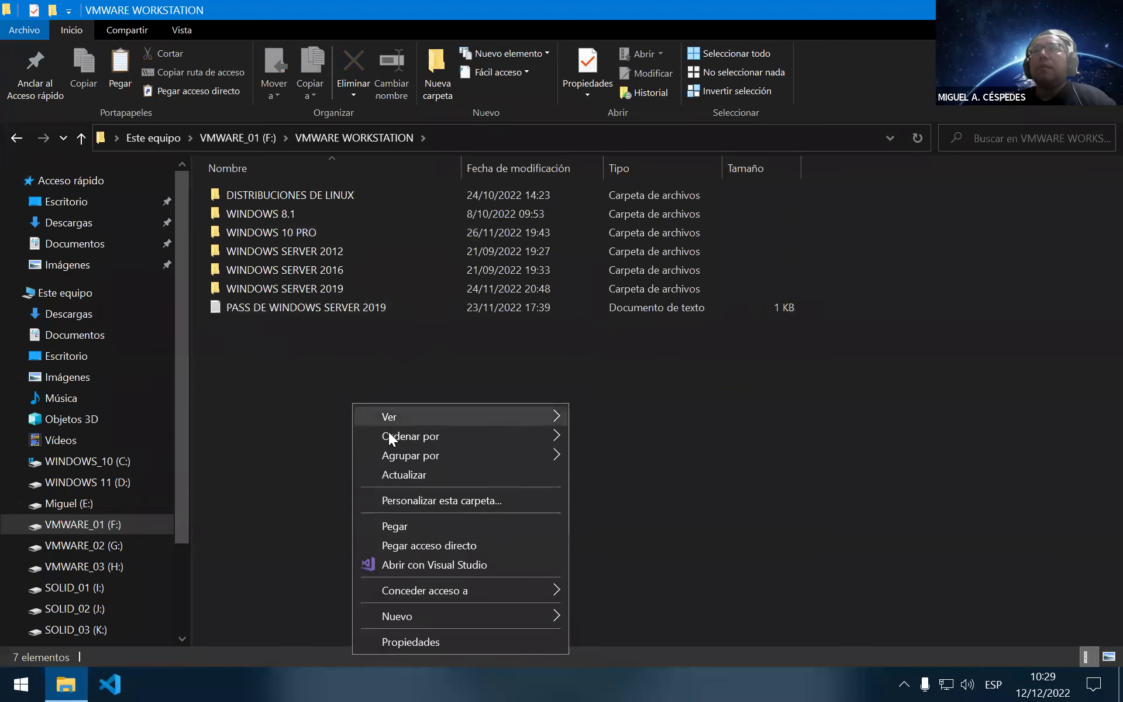
{"action": "left_click", "coordinate": [397, 525]}
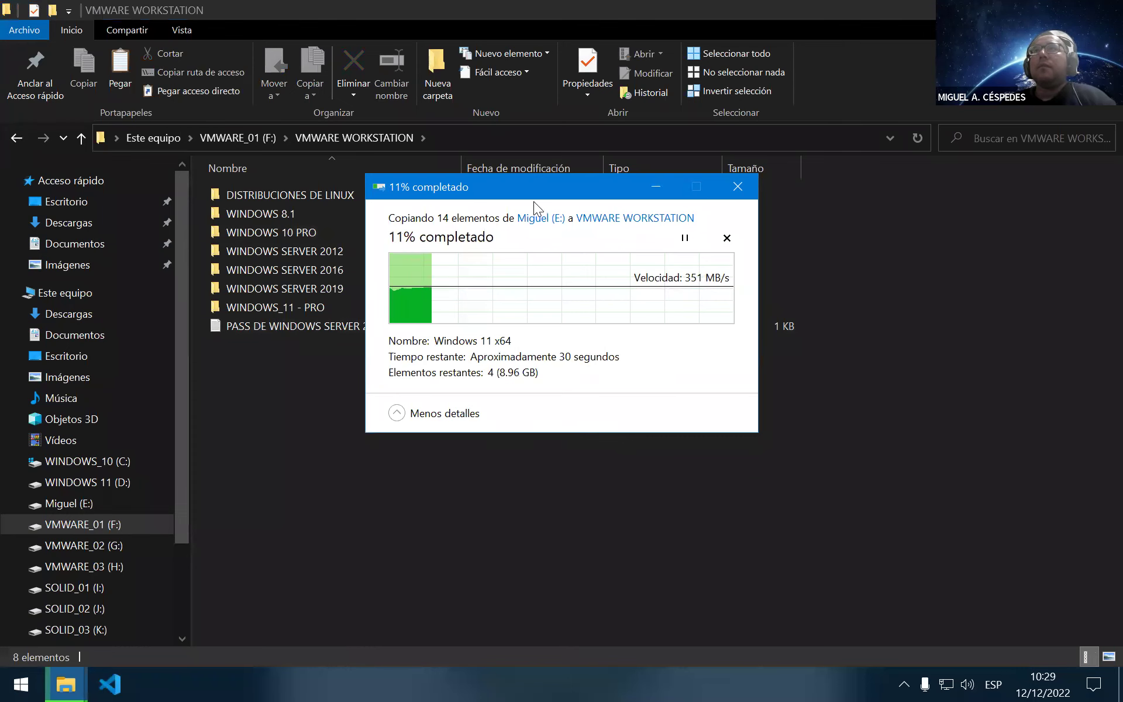
{"action": "left_click_drag", "start_coordinate": [542, 191], "coordinate": [670, 328]}
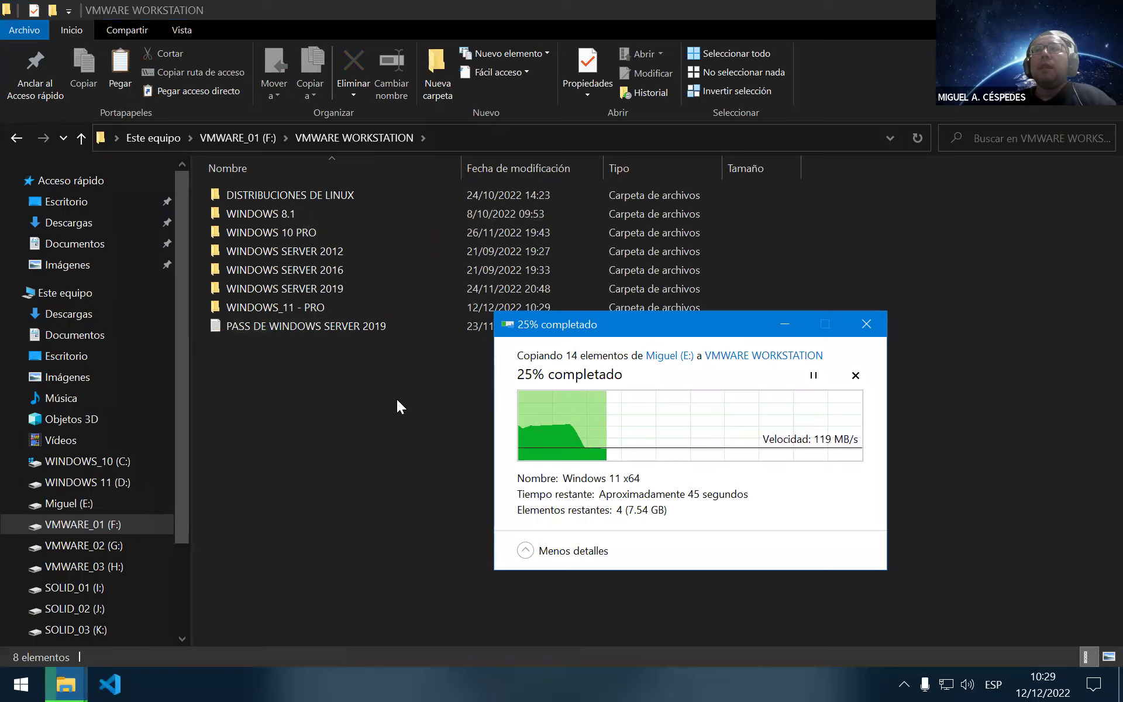
Step: Glance at the PASS DE WINDOWS SERVER 2019 text file, then bring the copy progress back
{"action": "double_click", "coordinate": [367, 331]}
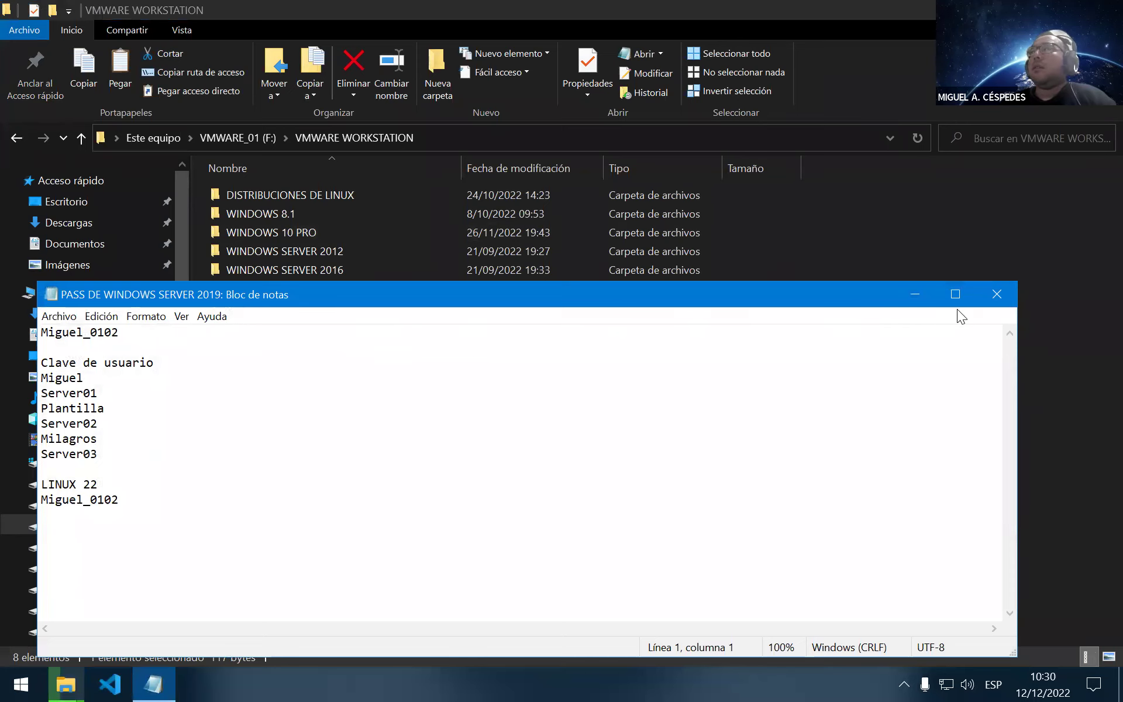
{"action": "left_click", "coordinate": [994, 290]}
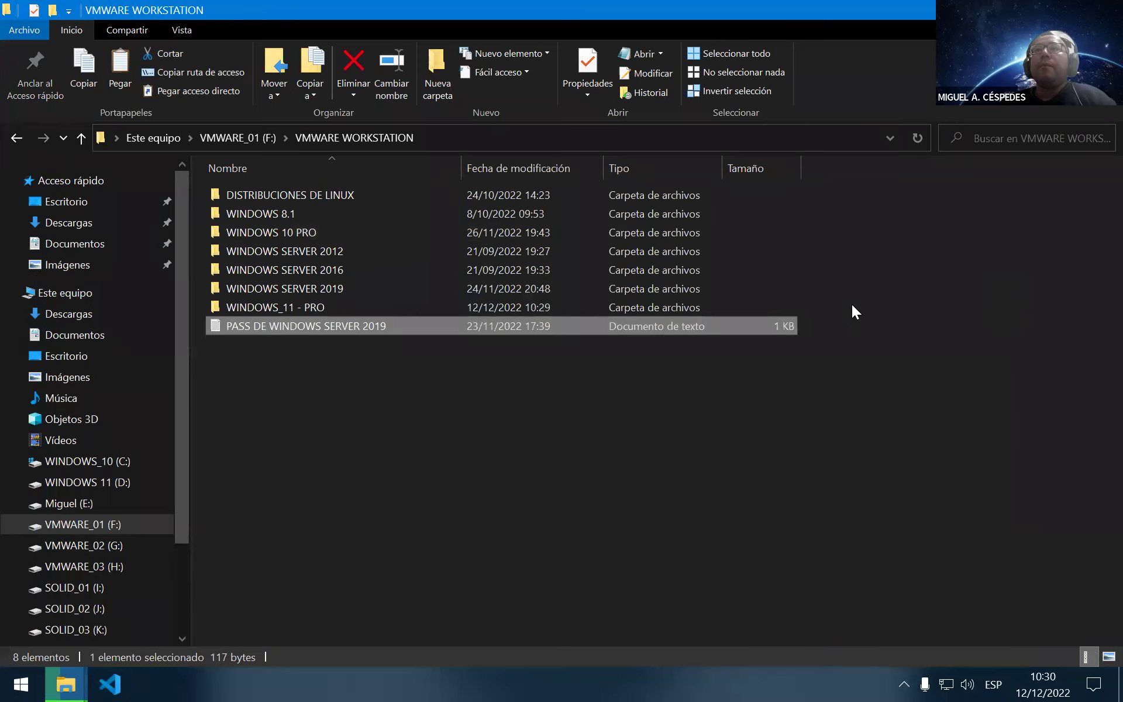
{"action": "left_click", "coordinate": [65, 684]}
{"action": "left_click", "coordinate": [274, 610]}
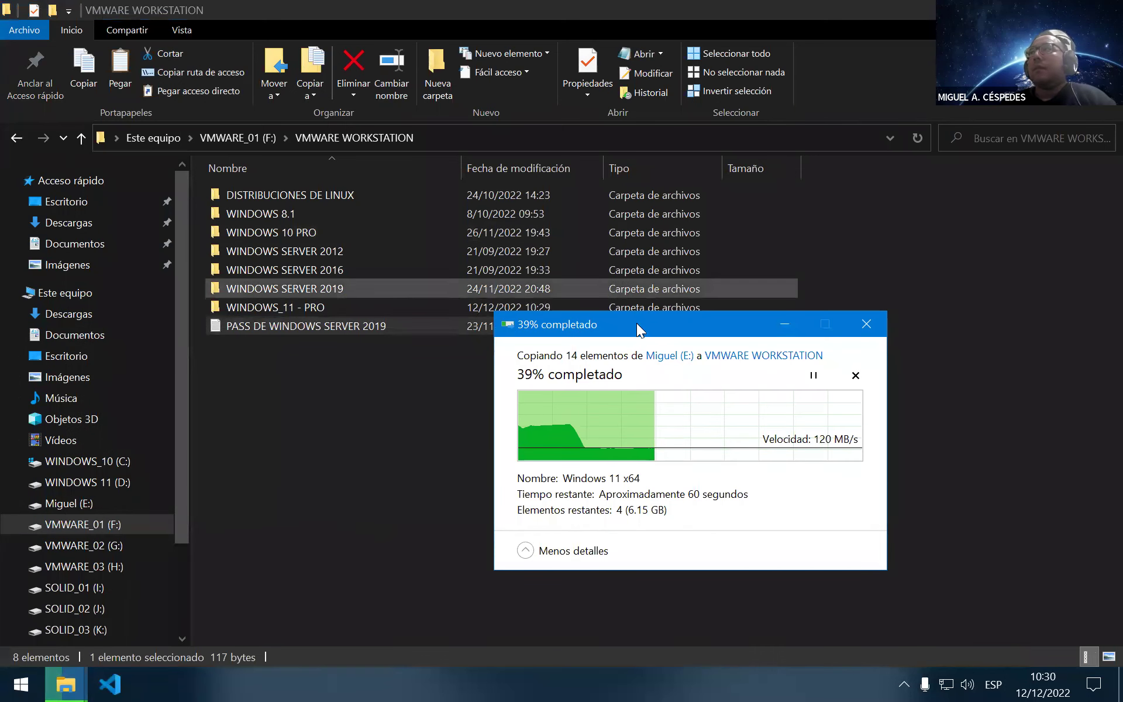
{"action": "left_click_drag", "start_coordinate": [640, 327], "coordinate": [423, 373]}
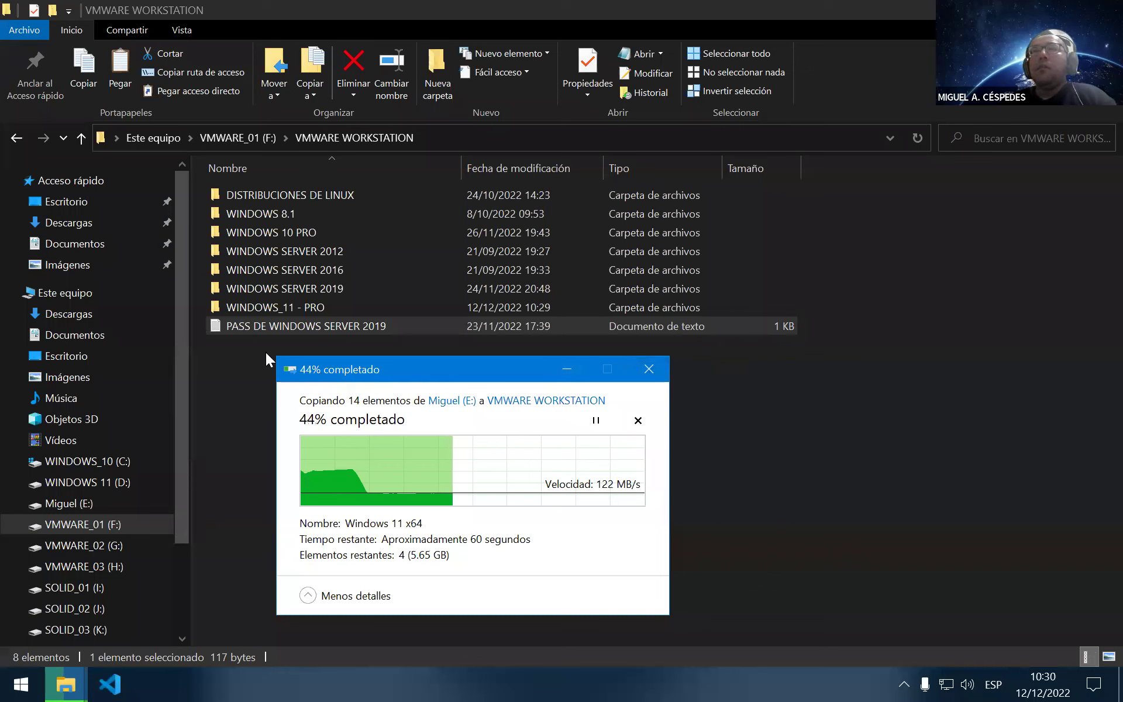
Step: Open the DISTRIBUCIONES DE LINUX folder
{"action": "double_click", "coordinate": [354, 194]}
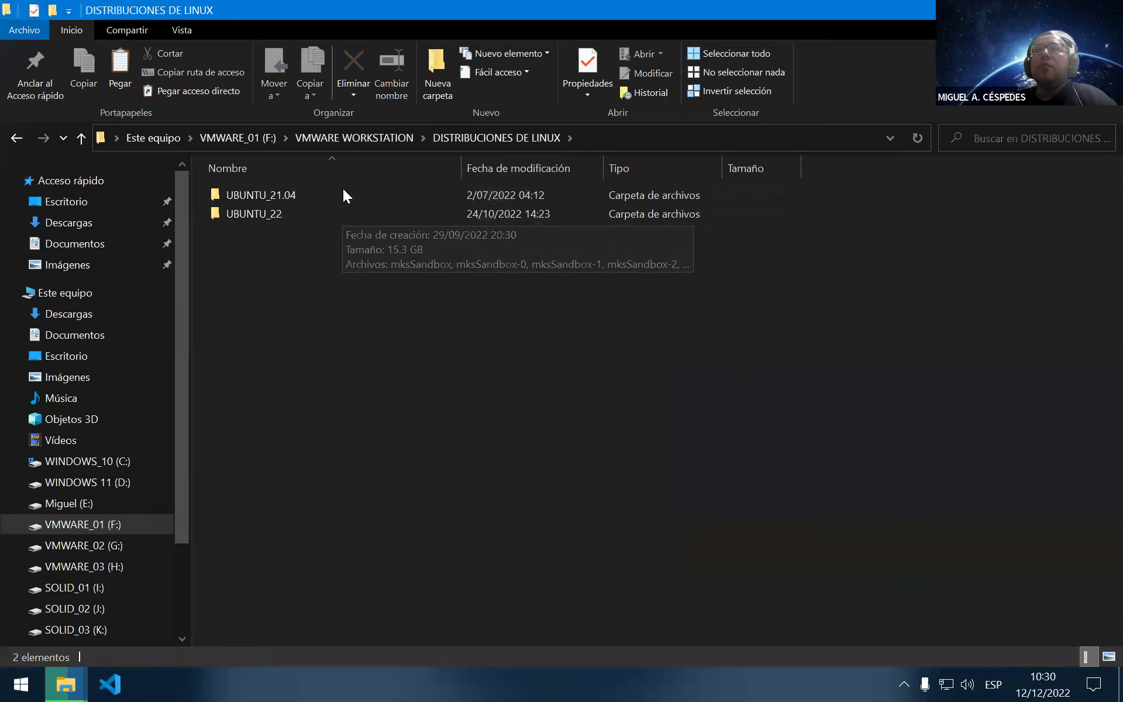
{"action": "mouse_move", "coordinate": [327, 210]}
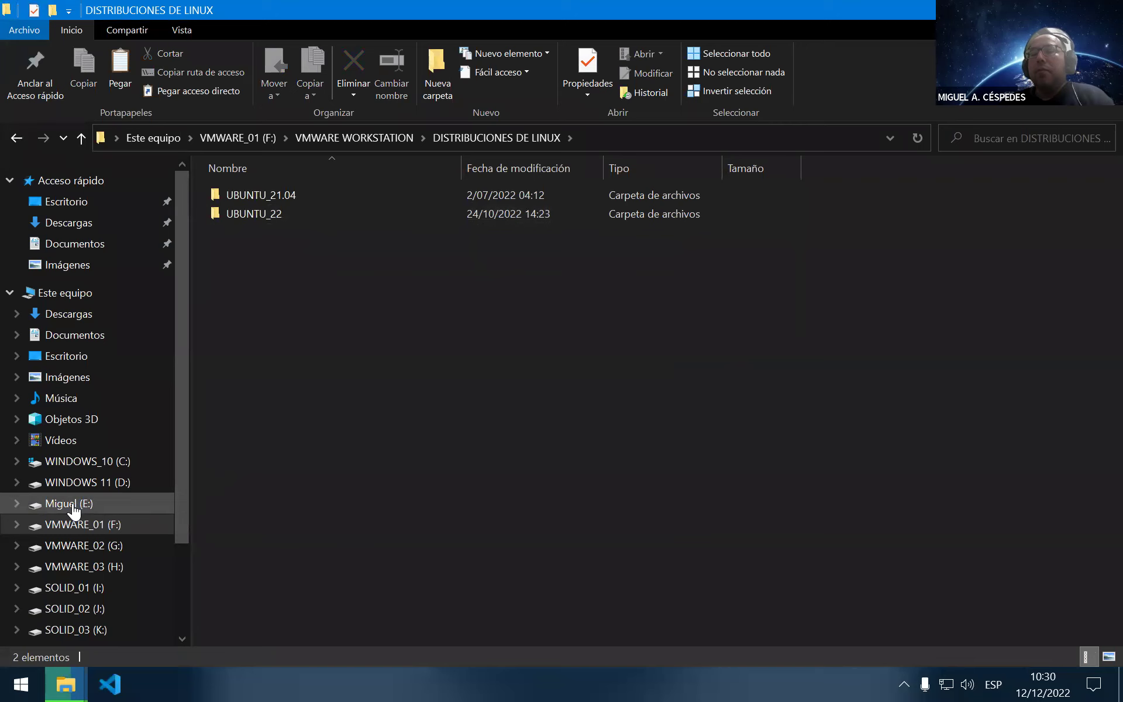
{"action": "key", "text": "super+e"}
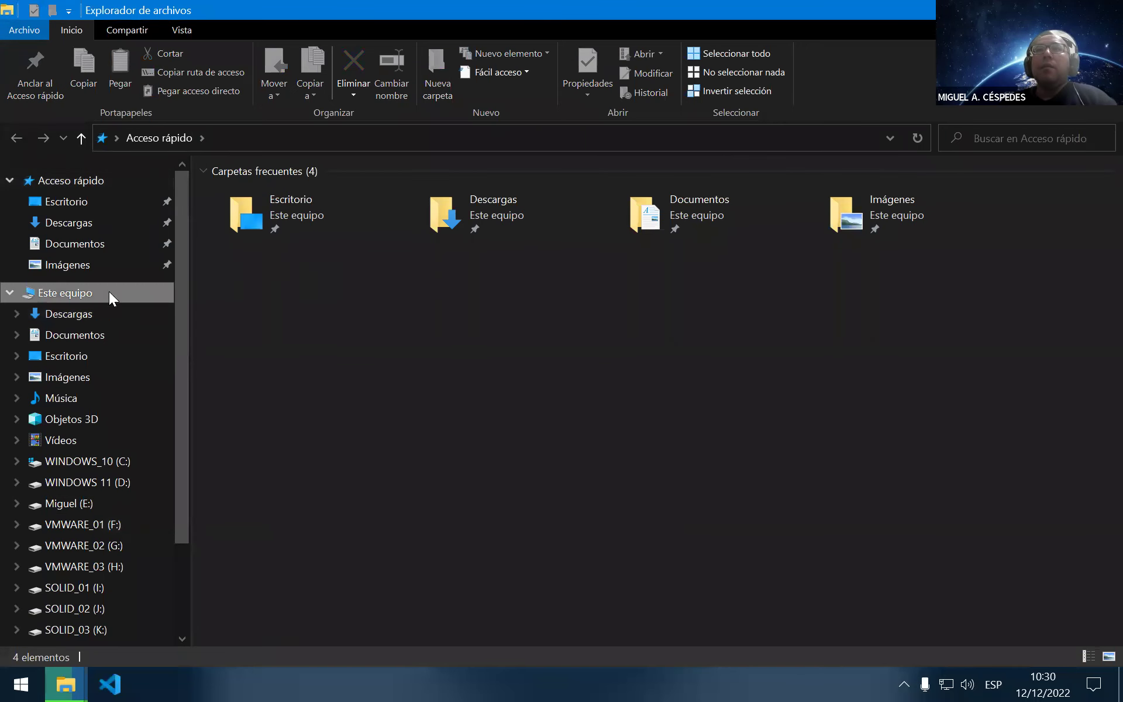
Step: Copy the UBUNTU_SERVER folder from the Miguel (E:) drive
{"action": "left_click", "coordinate": [109, 291]}
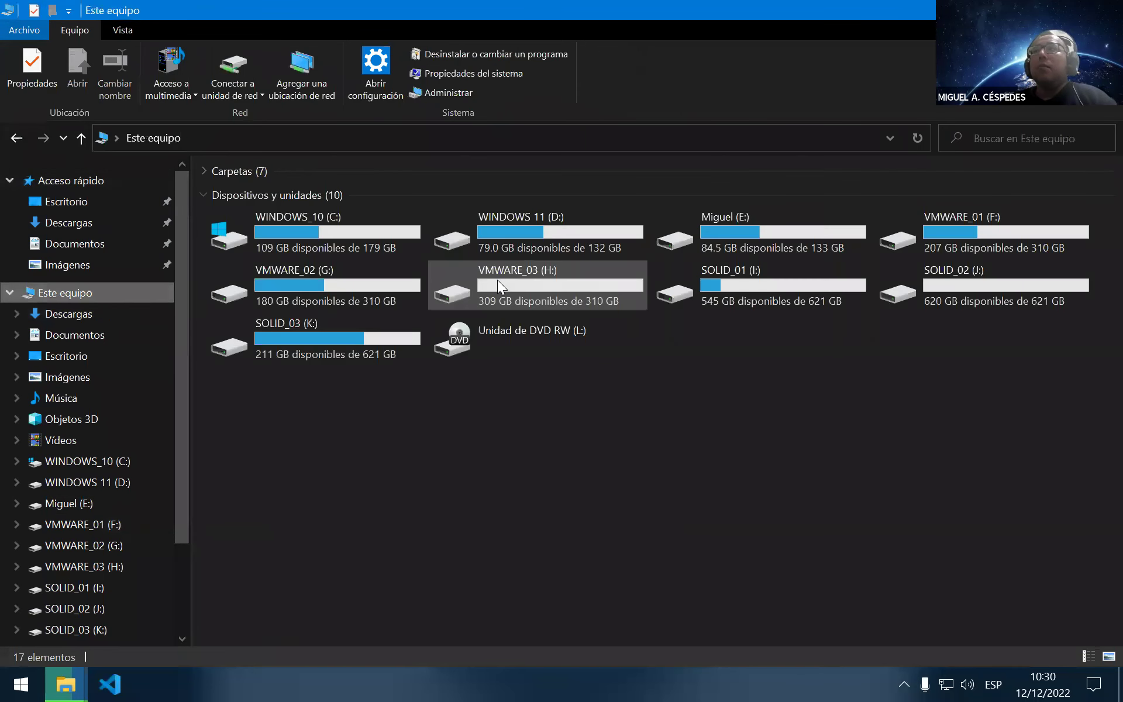
{"action": "double_click", "coordinate": [778, 217]}
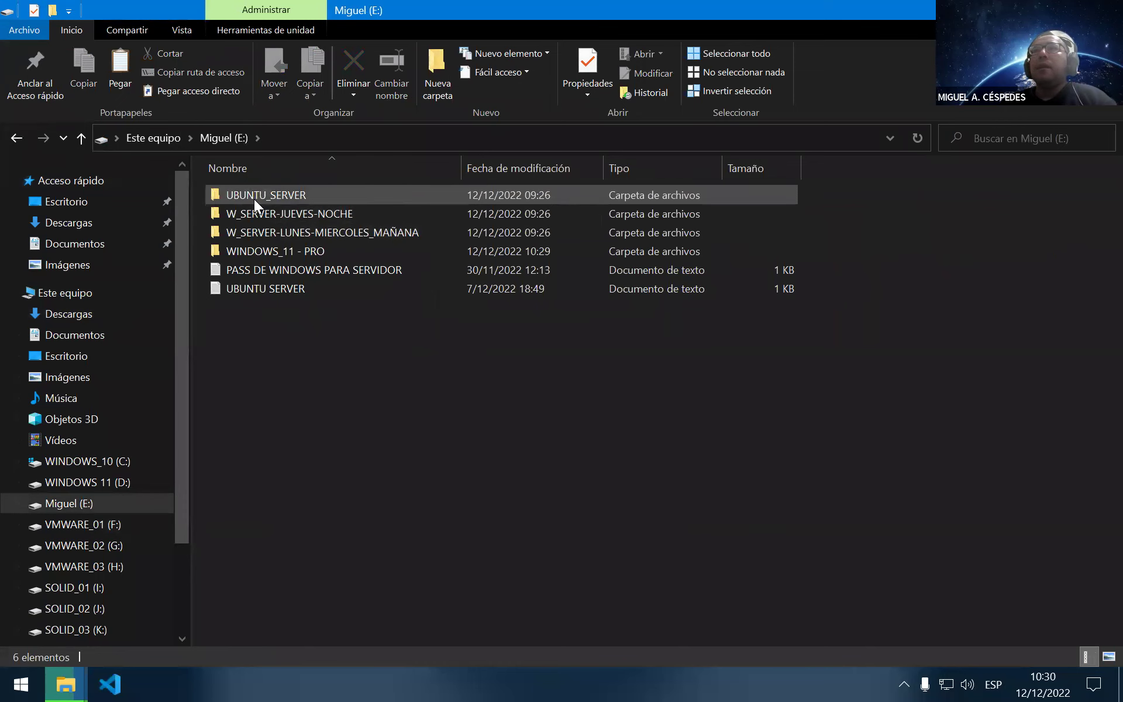
{"action": "right_click", "coordinate": [254, 199]}
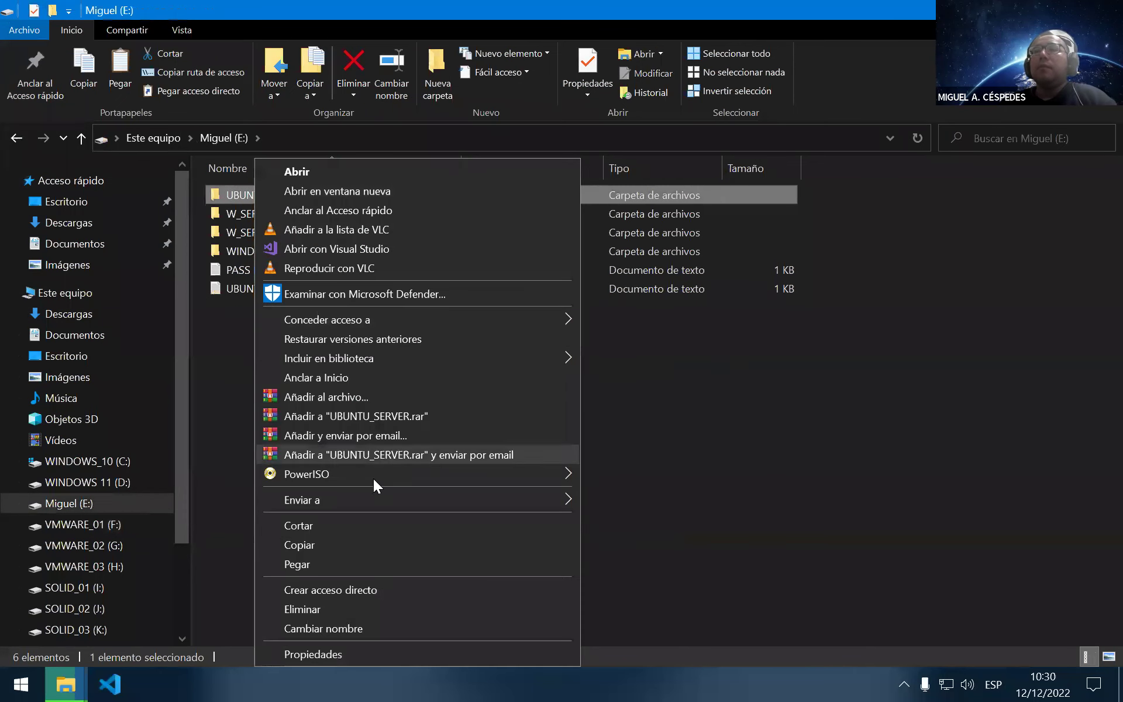
{"action": "left_click", "coordinate": [306, 543]}
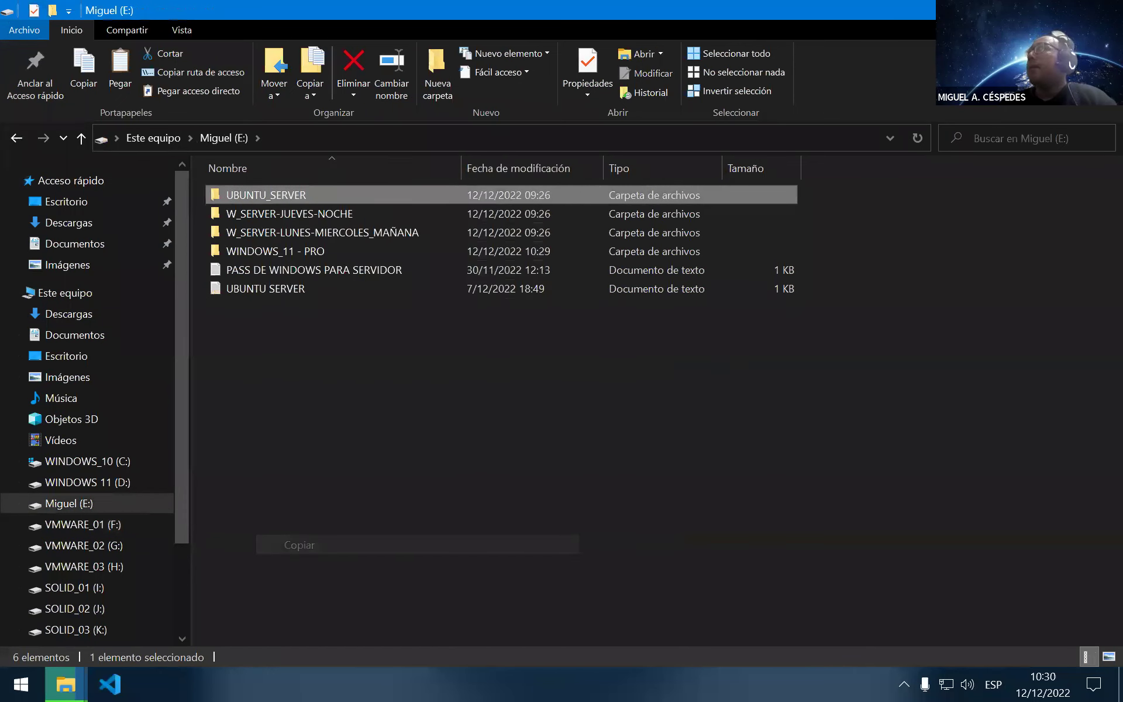
Step: Paste UBUNTU_SERVER into DISTRIBUCIONES DE LINUX, pausing and then resuming the copy
{"action": "right_click", "coordinate": [360, 326]}
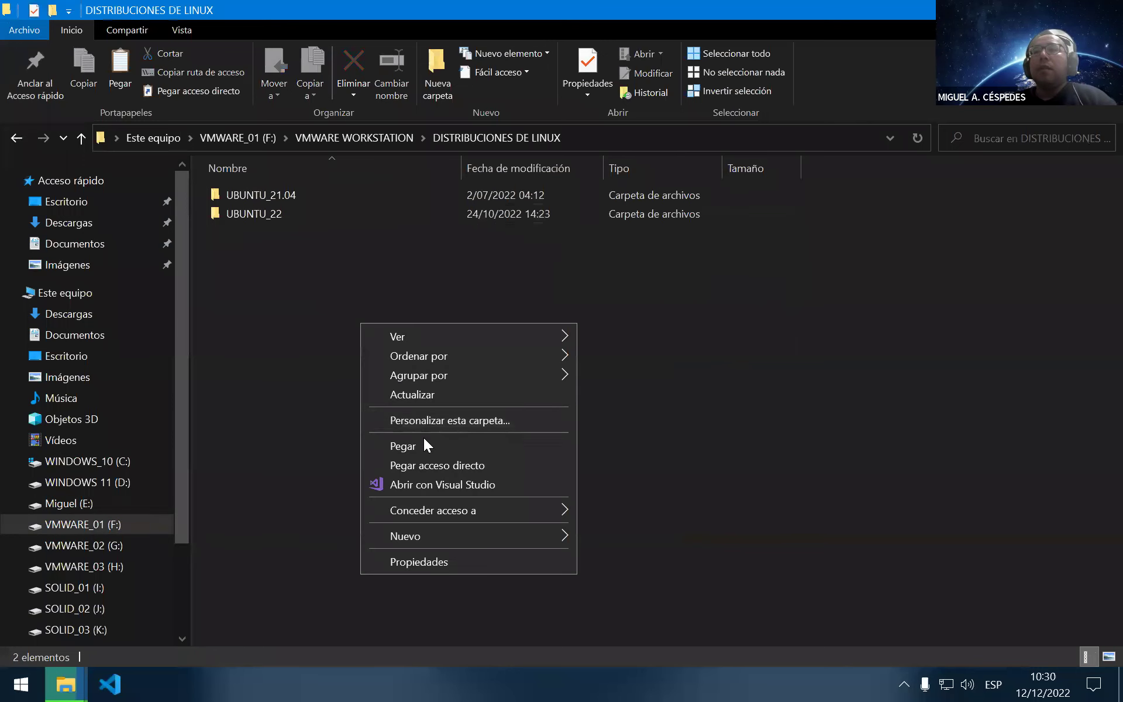
{"action": "left_click", "coordinate": [423, 444]}
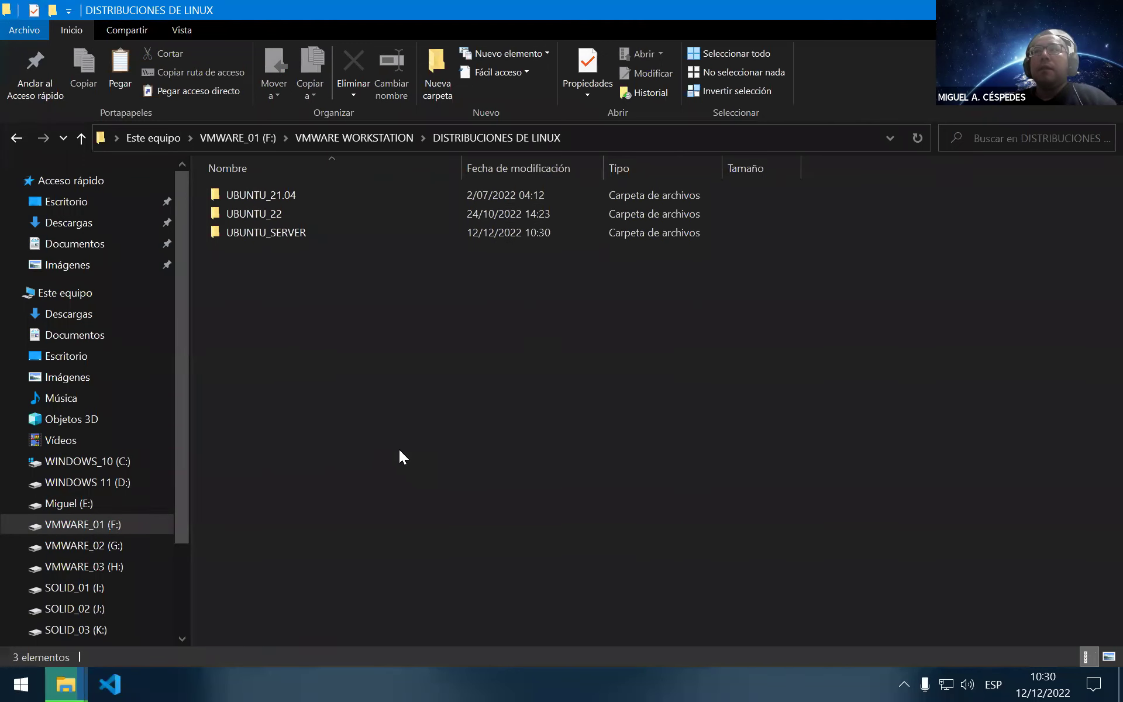
{"action": "left_click_drag", "start_coordinate": [433, 364], "coordinate": [446, 248]}
{"action": "scroll", "coordinate": [550, 420], "scroll_direction": "up", "scroll_amount": 1}
{"action": "left_click", "coordinate": [609, 394]}
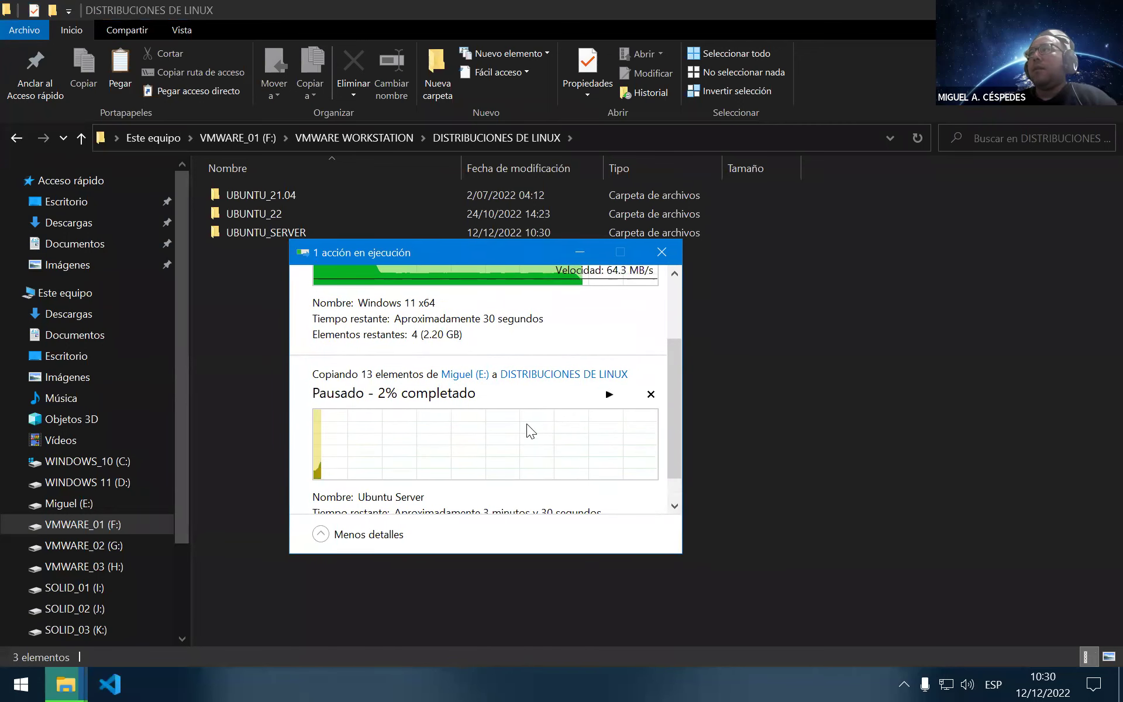
{"action": "scroll", "coordinate": [477, 430], "scroll_direction": "up", "scroll_amount": 1}
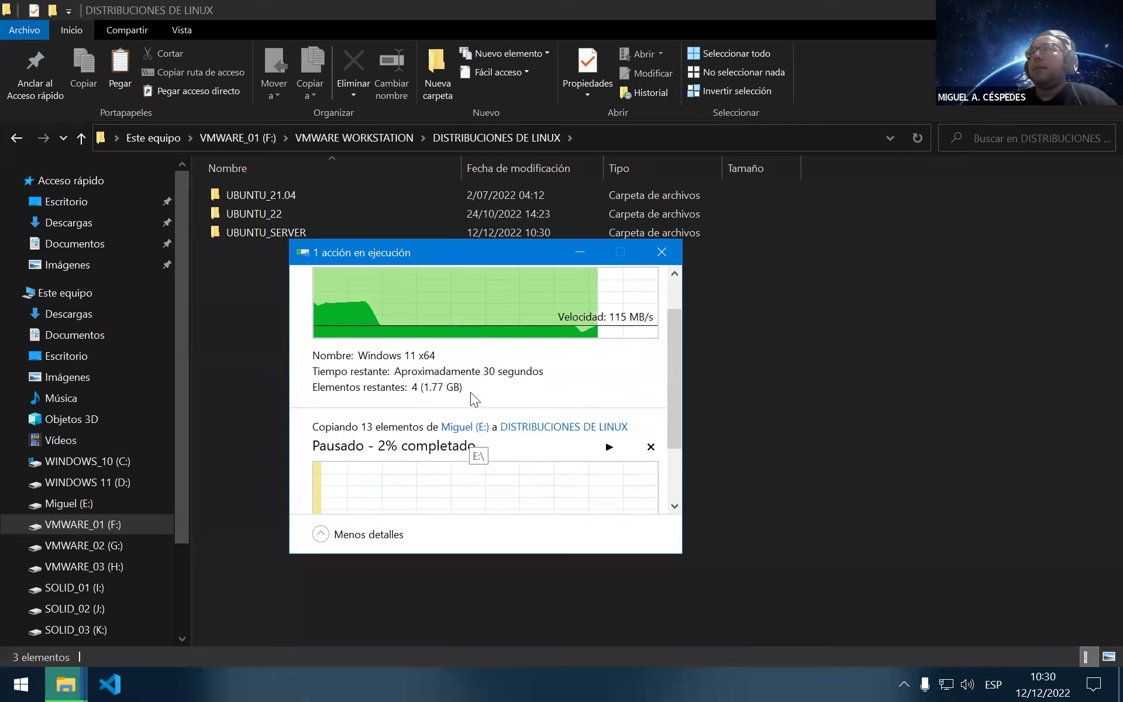
{"action": "scroll", "coordinate": [520, 379], "scroll_direction": "up", "scroll_amount": 1}
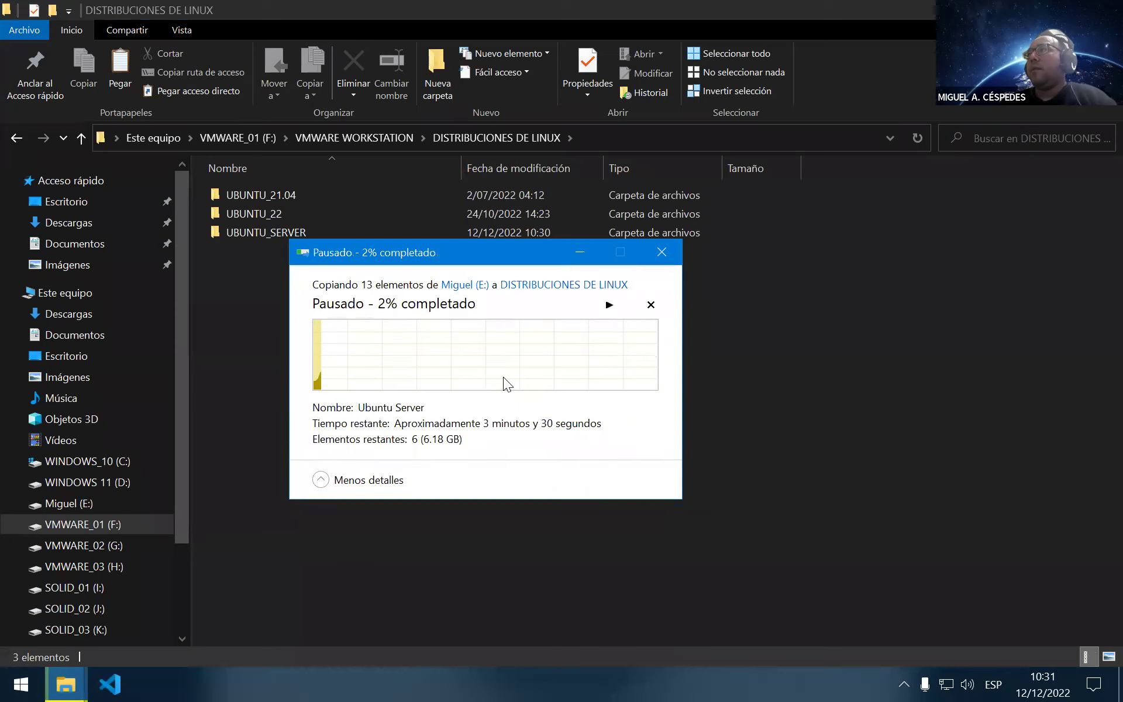
{"action": "left_click", "coordinate": [607, 304]}
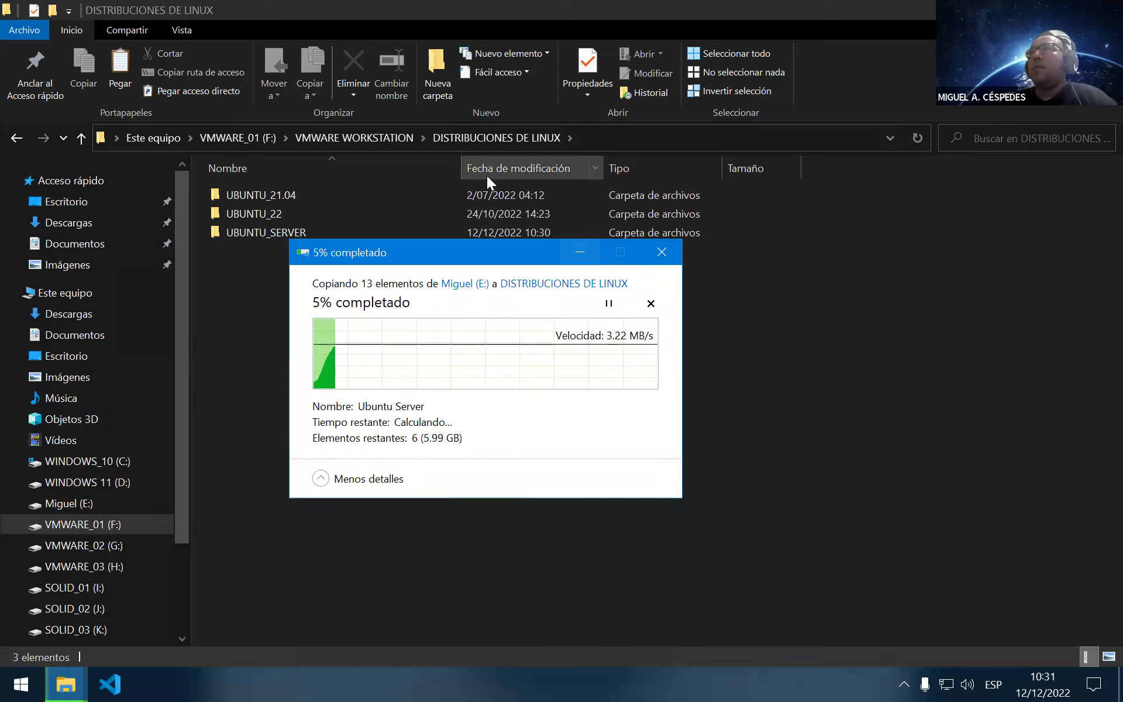
{"action": "left_click", "coordinate": [406, 140]}
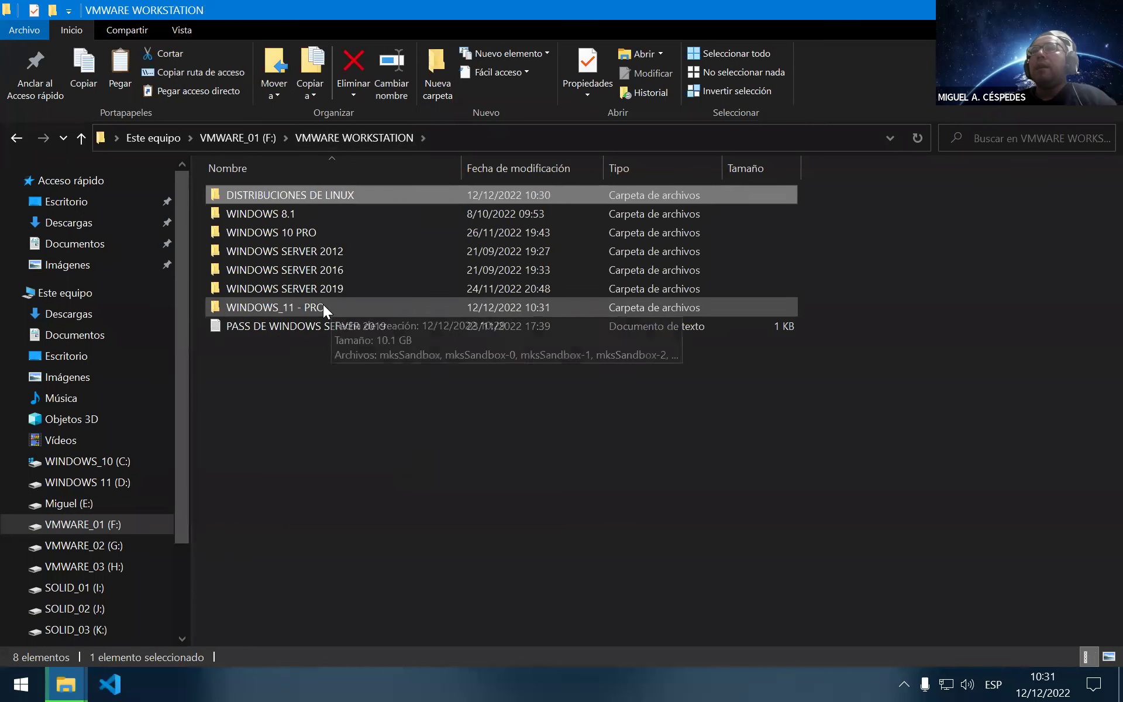
Step: Edit the folder name WINDOWS_11 - PRO into WINDOWS 11 PRO, removing the dash and underscore
{"action": "left_click", "coordinate": [313, 313]}
{"action": "left_click", "coordinate": [297, 307]}
{"action": "key", "text": "Delete"}
{"action": "key", "text": "Delete"}
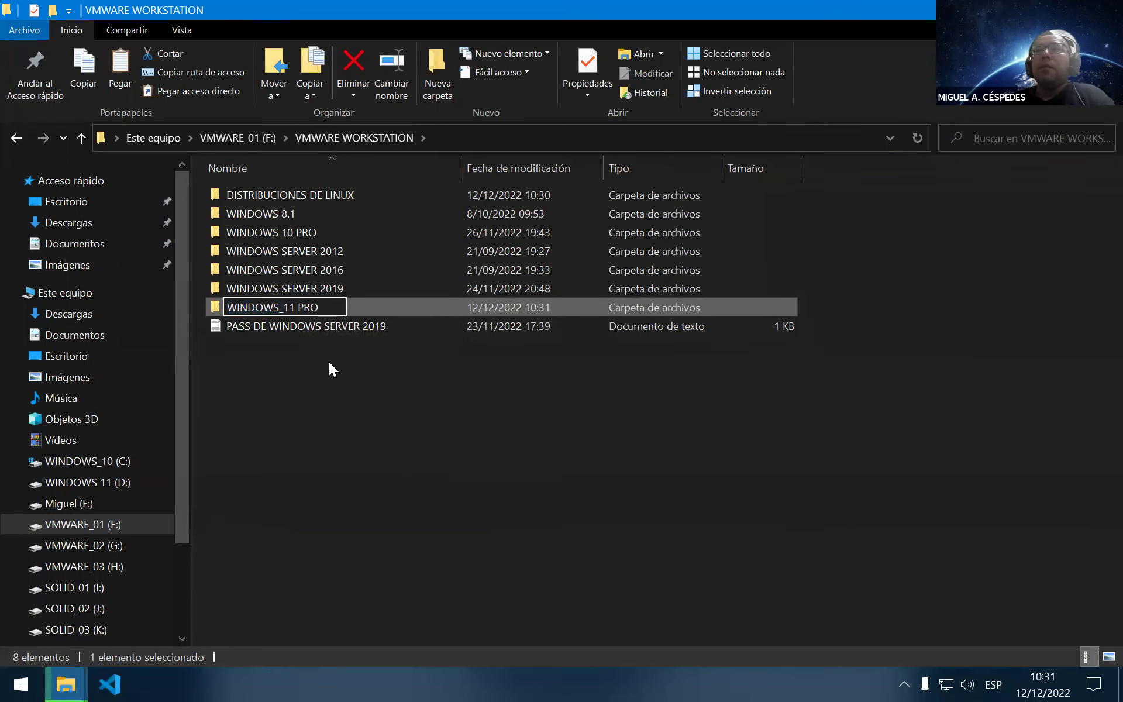
{"action": "key", "text": "BackSpace"}
{"action": "key", "text": "Return"}
{"action": "left_click", "coordinate": [372, 379]}
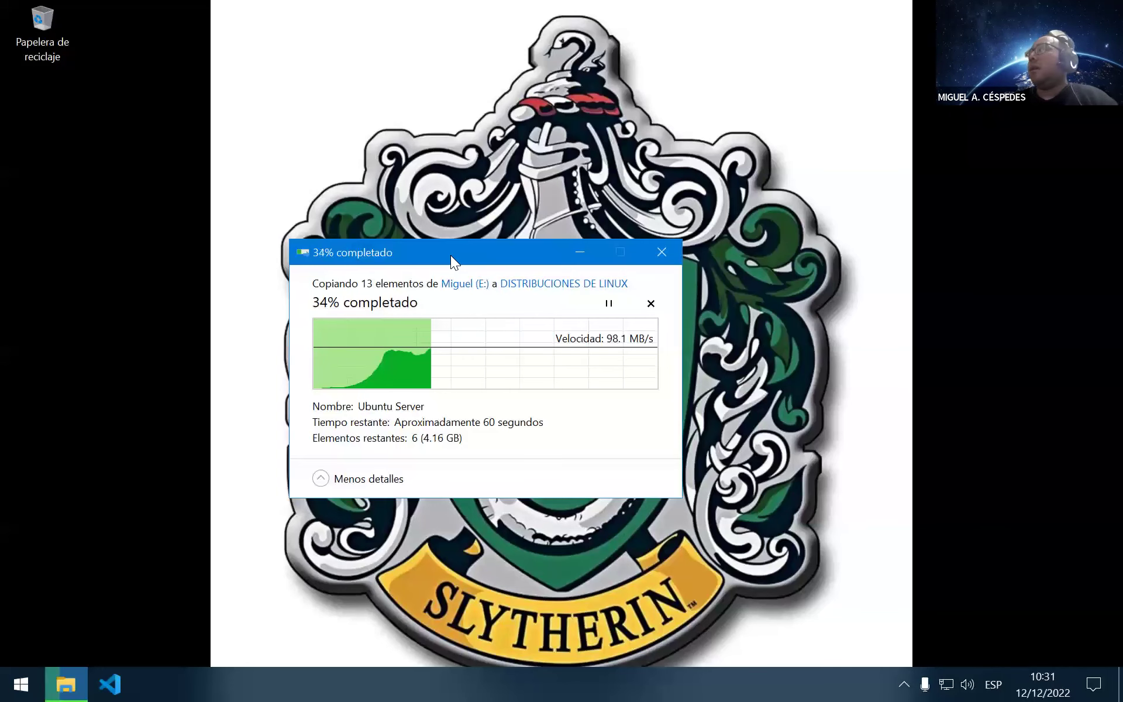
Step: Move the Ubuntu Server copy progress window aside and refresh the desktop while it runs
{"action": "left_click_drag", "start_coordinate": [450, 255], "coordinate": [853, 192]}
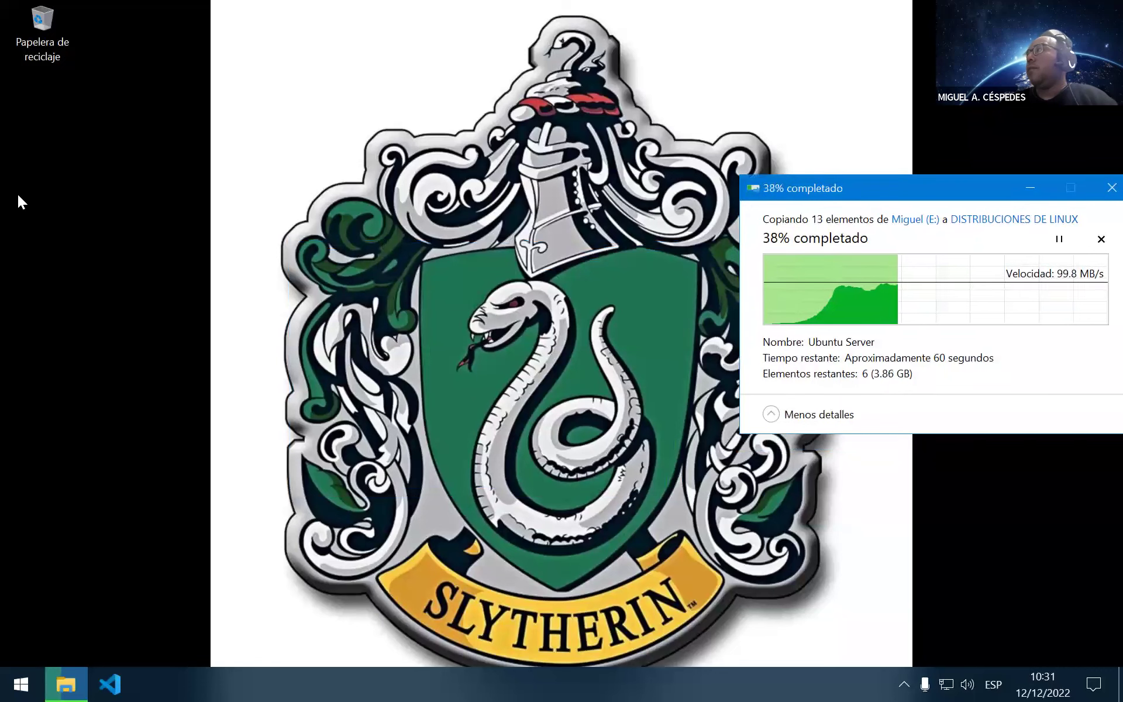
{"action": "right_click", "coordinate": [10, 190]}
{"action": "left_click", "coordinate": [95, 239]}
{"action": "right_click", "coordinate": [56, 239]}
{"action": "left_click", "coordinate": [139, 288]}
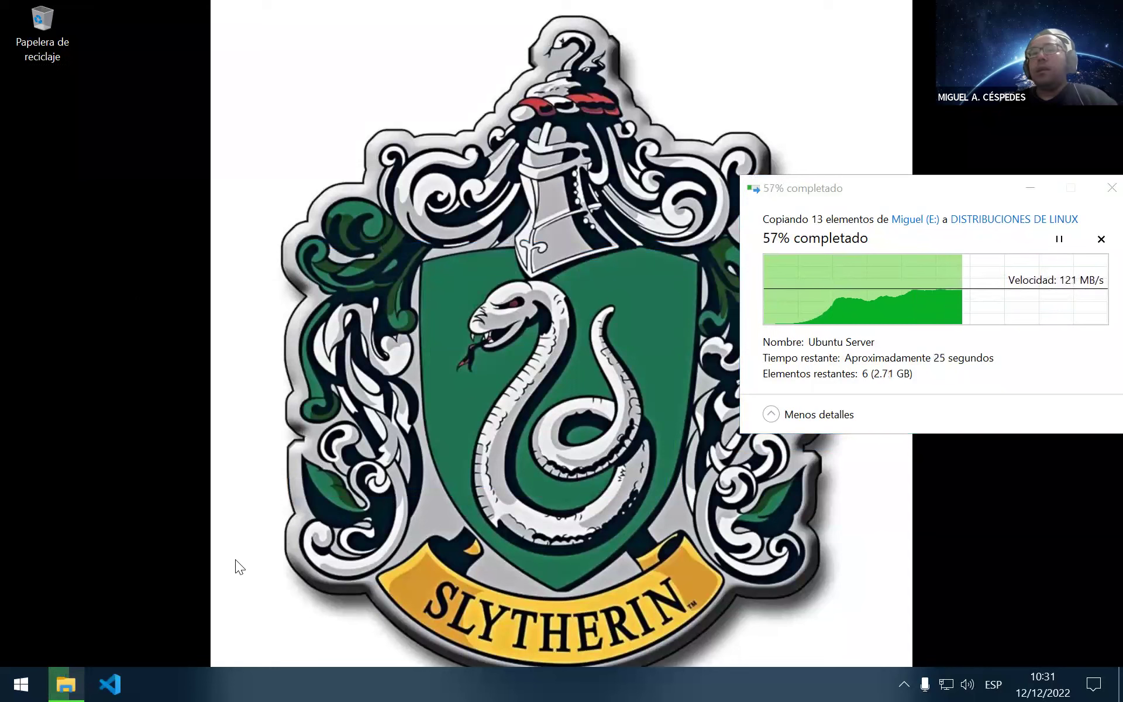
{"action": "right_click", "coordinate": [165, 228]}
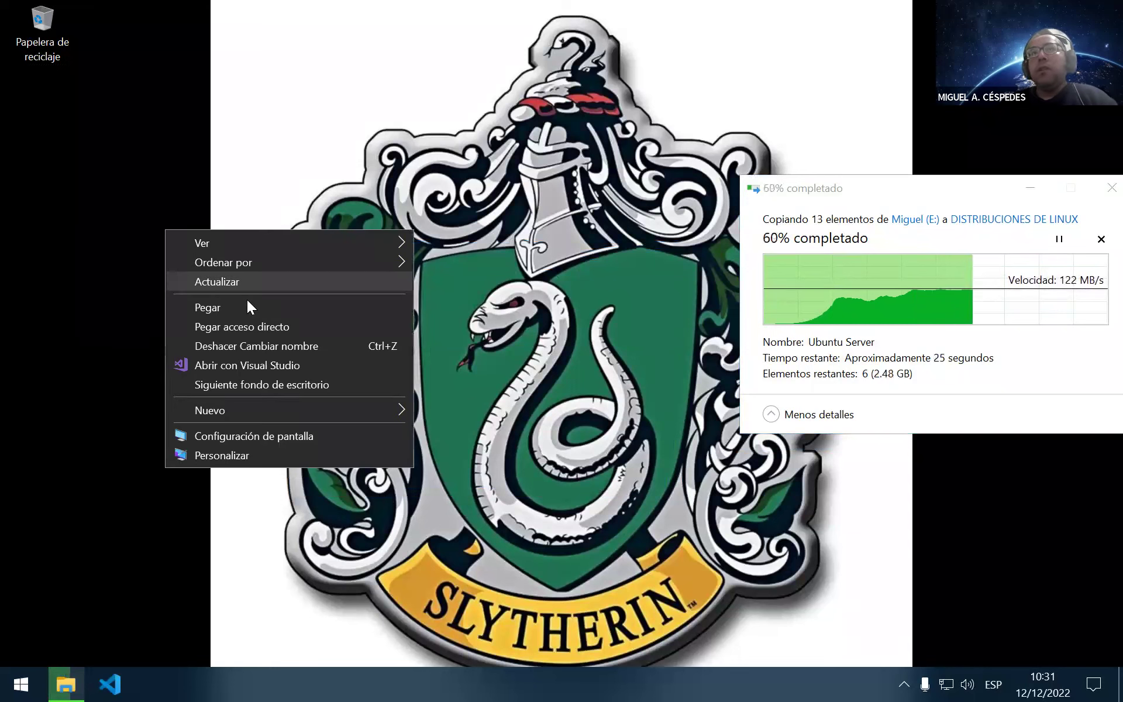
{"action": "left_click", "coordinate": [257, 285]}
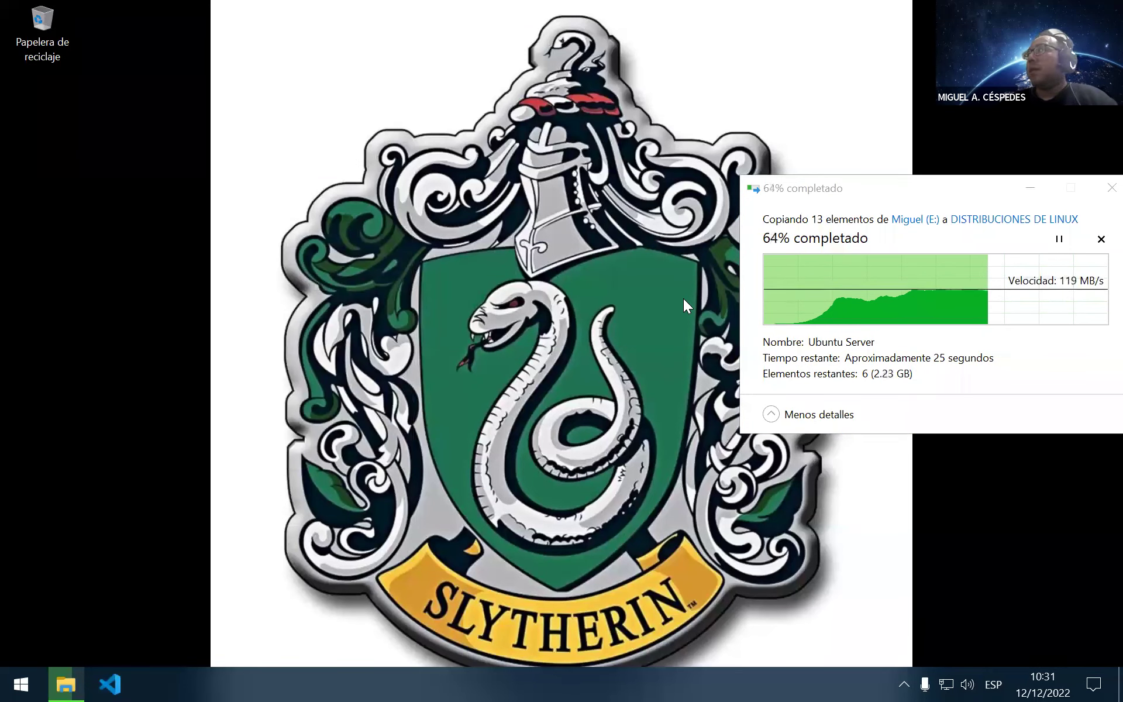
Step: Keep refreshing until the copy finishes, then open a new File Explorer window
{"action": "right_click", "coordinate": [268, 243]}
{"action": "left_click", "coordinate": [377, 290]}
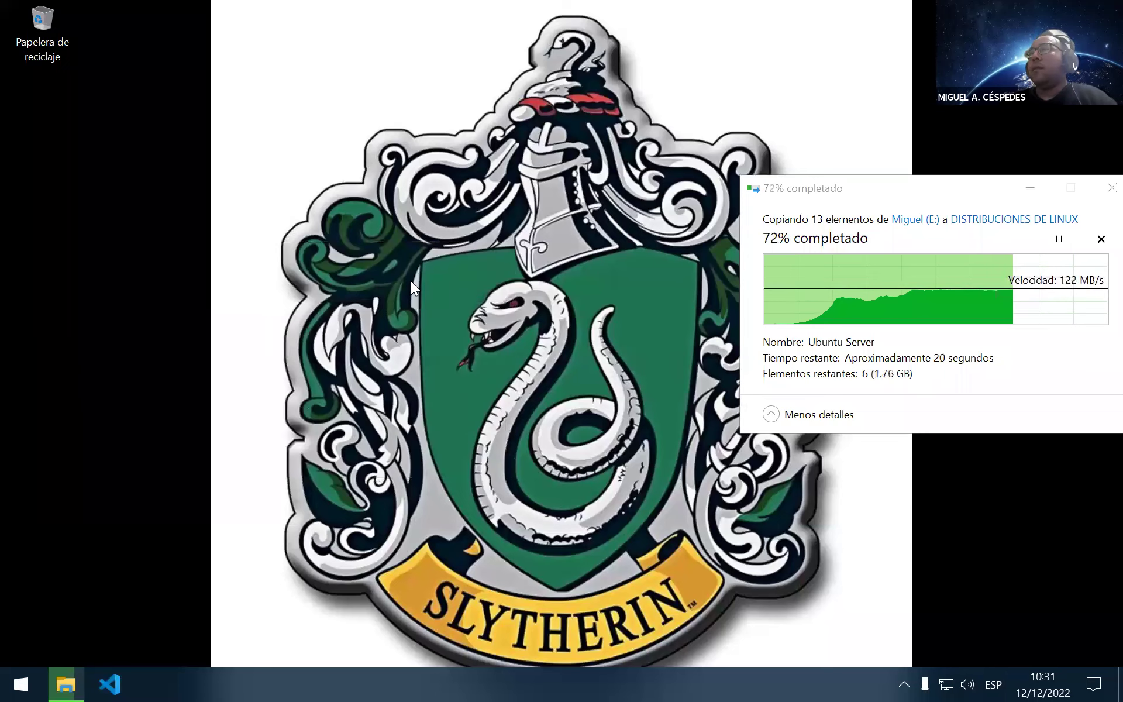
{"action": "left_click", "coordinate": [871, 187]}
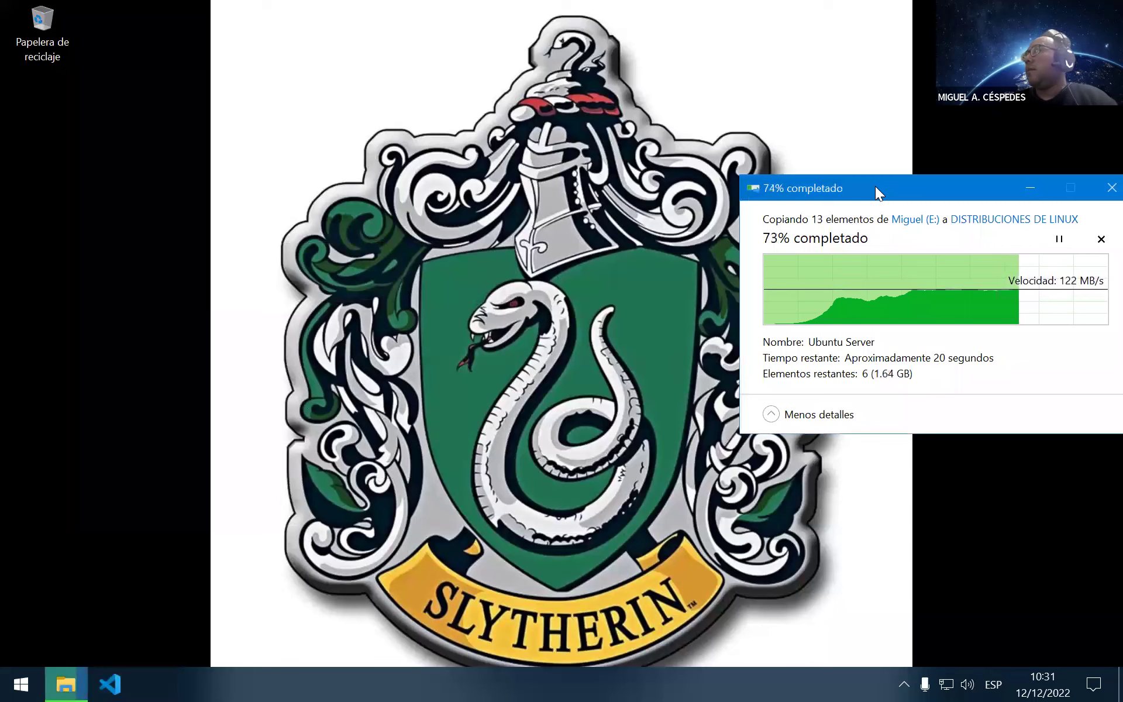
{"action": "left_click_drag", "start_coordinate": [875, 186], "coordinate": [843, 184]}
{"action": "right_click", "coordinate": [403, 230]}
{"action": "left_click", "coordinate": [538, 283]}
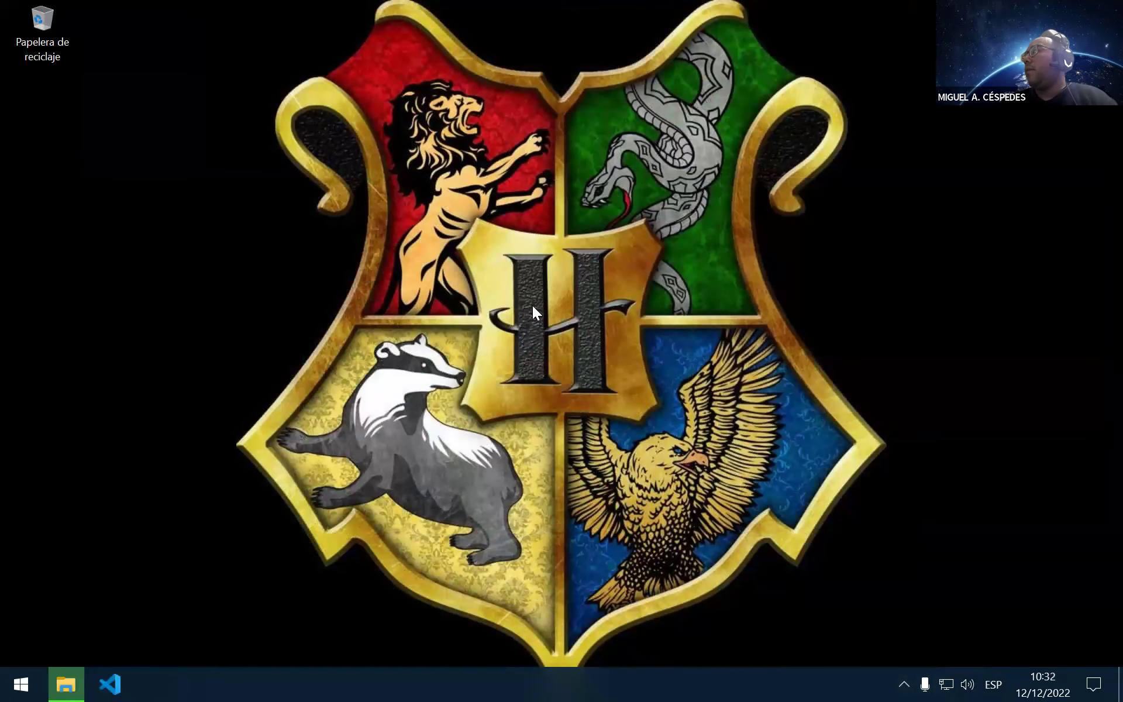
{"action": "left_click", "coordinate": [22, 681]}
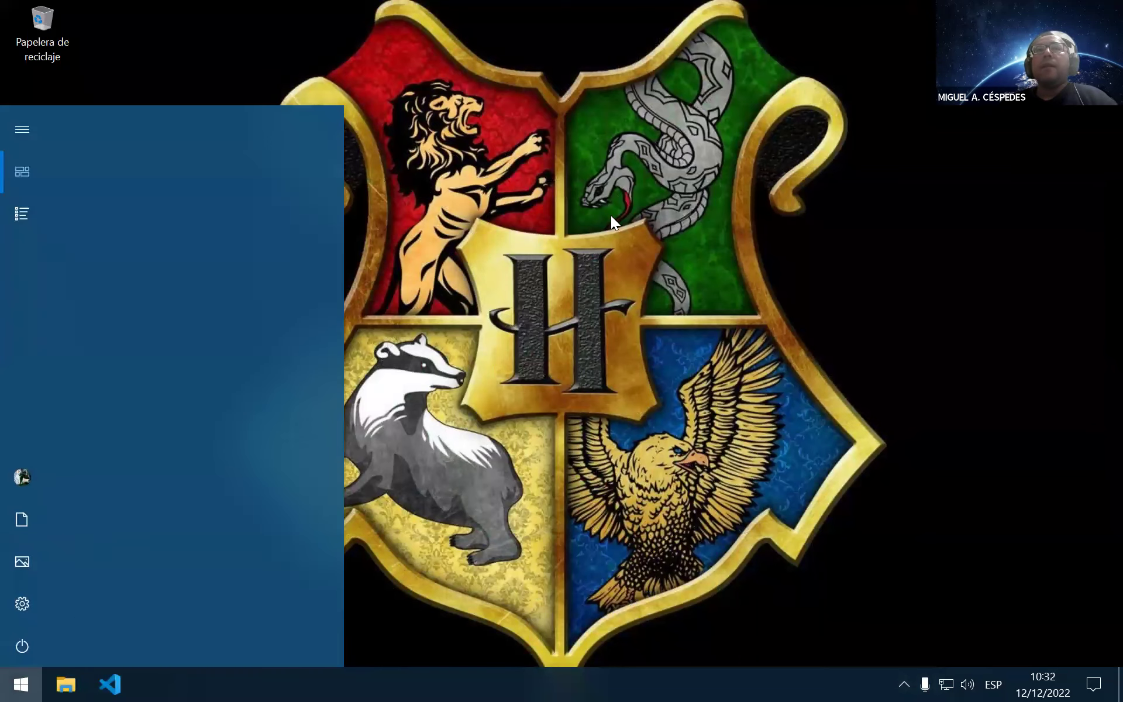
{"action": "key", "text": "super+e"}
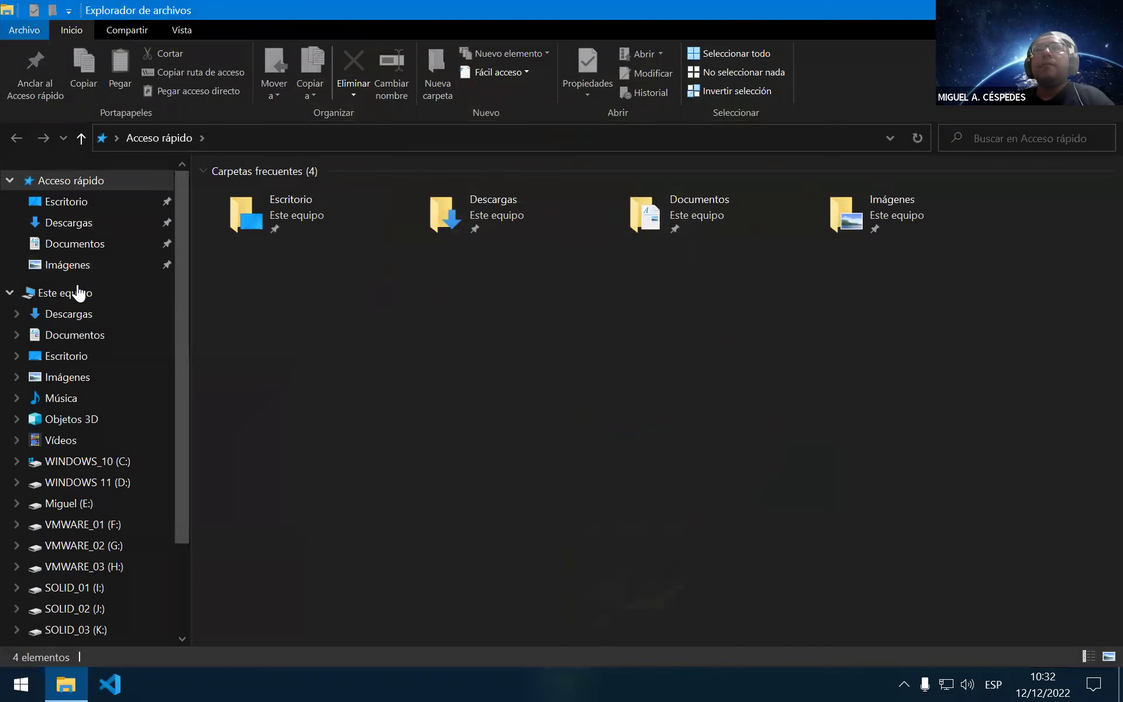
Step: Start Disk Cleanup for WINDOWS_10 (C:) from the drive's properties, including system files
{"action": "left_click", "coordinate": [76, 292]}
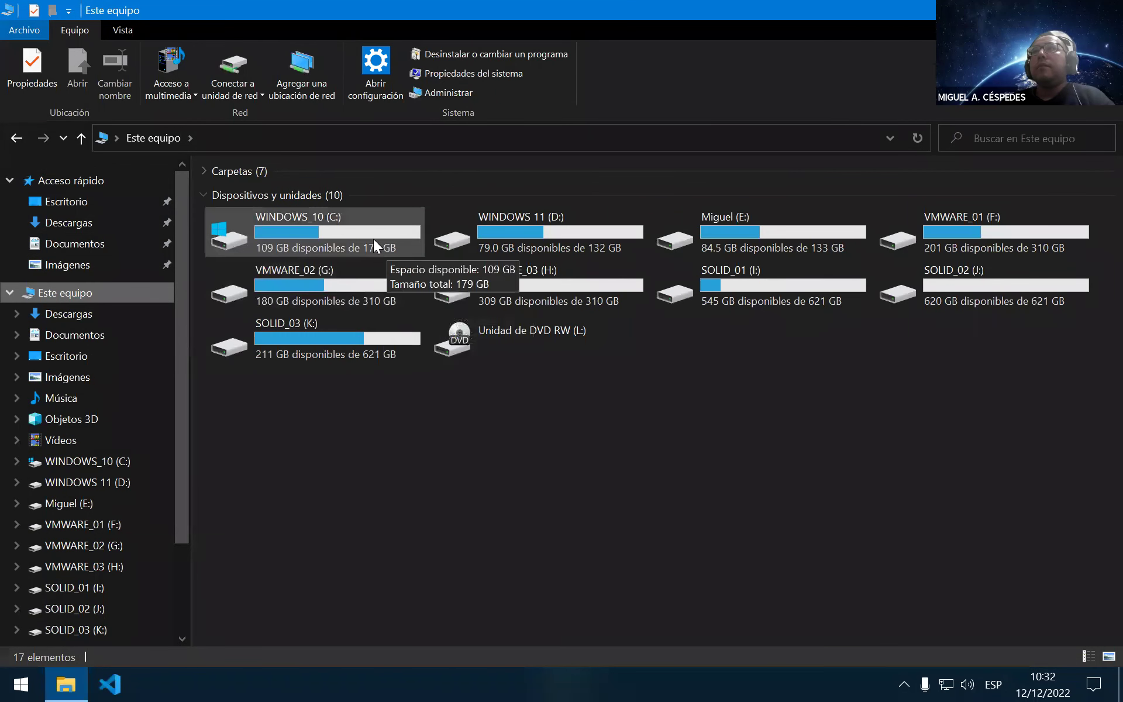
{"action": "right_click", "coordinate": [336, 229]}
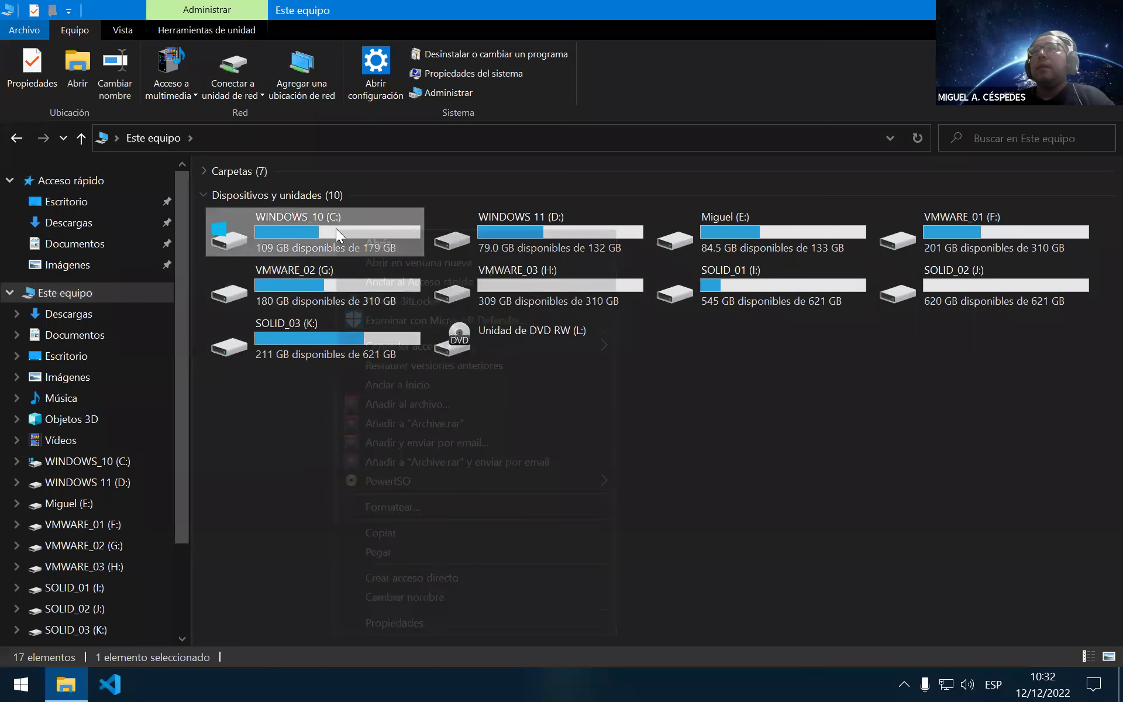
{"action": "left_click", "coordinate": [393, 622]}
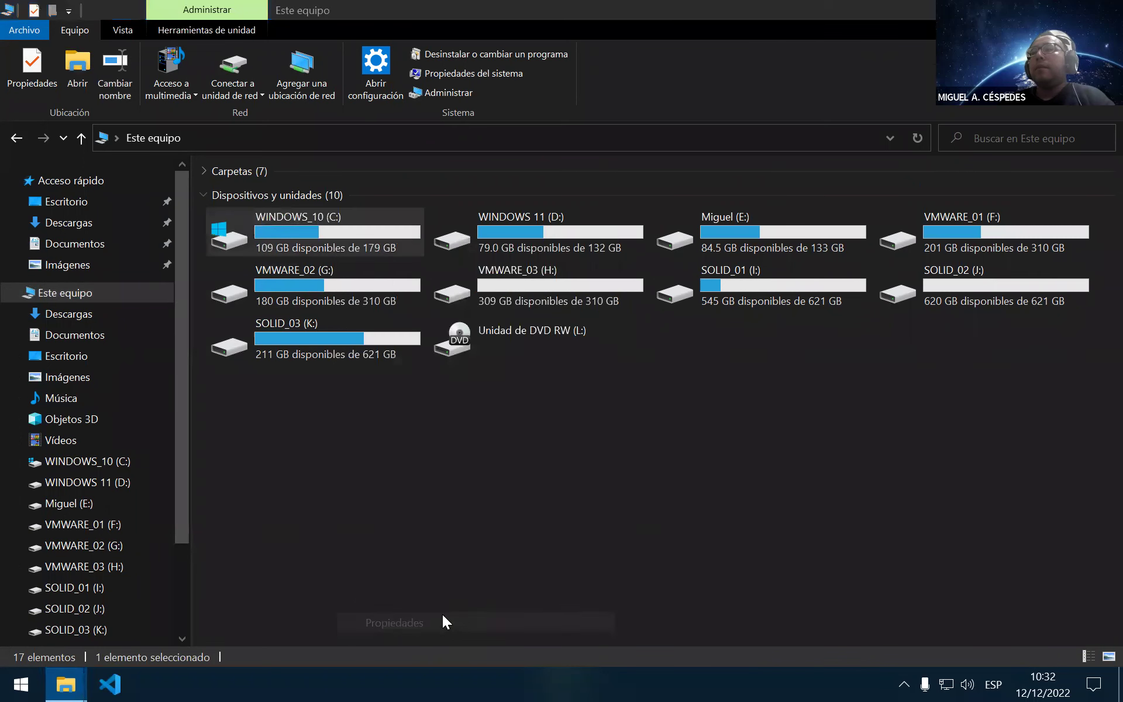
{"action": "left_click", "coordinate": [604, 514]}
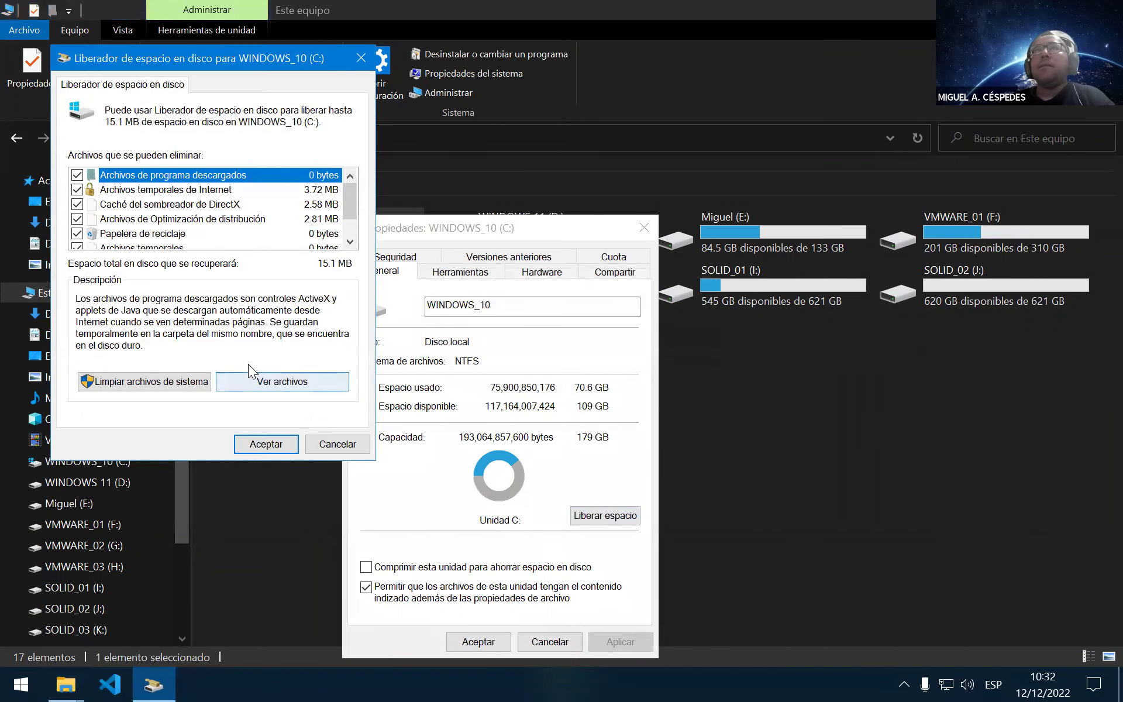
{"action": "left_click_drag", "start_coordinate": [350, 200], "coordinate": [349, 231]}
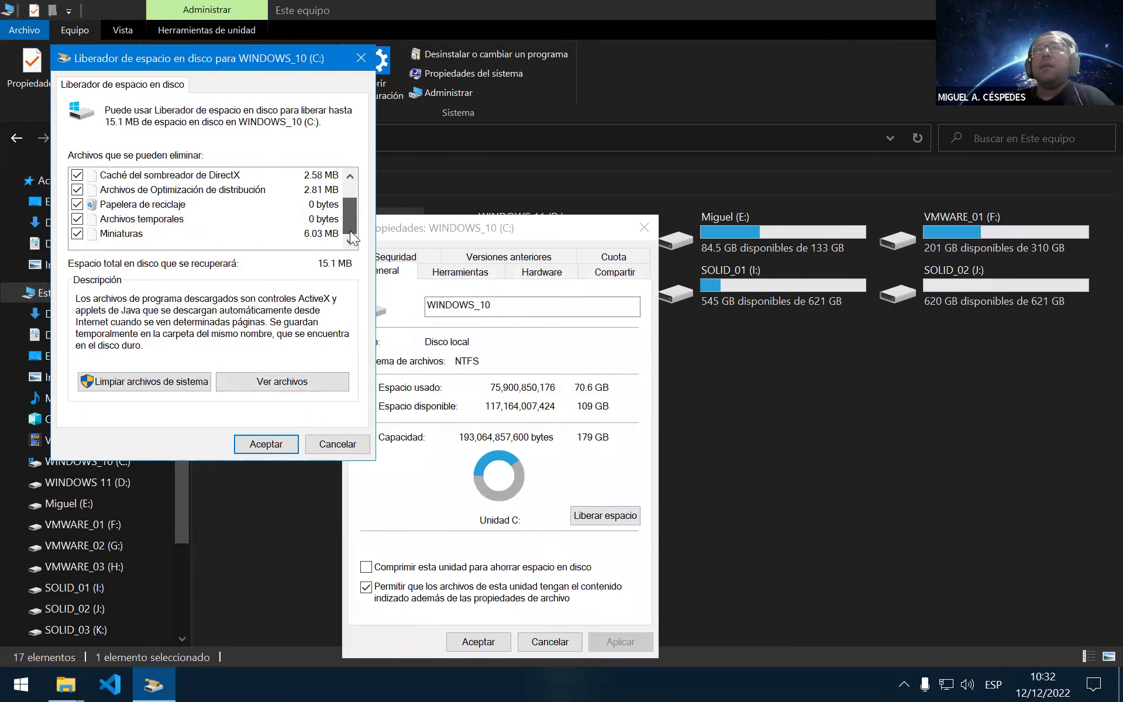
{"action": "left_click", "coordinate": [190, 382]}
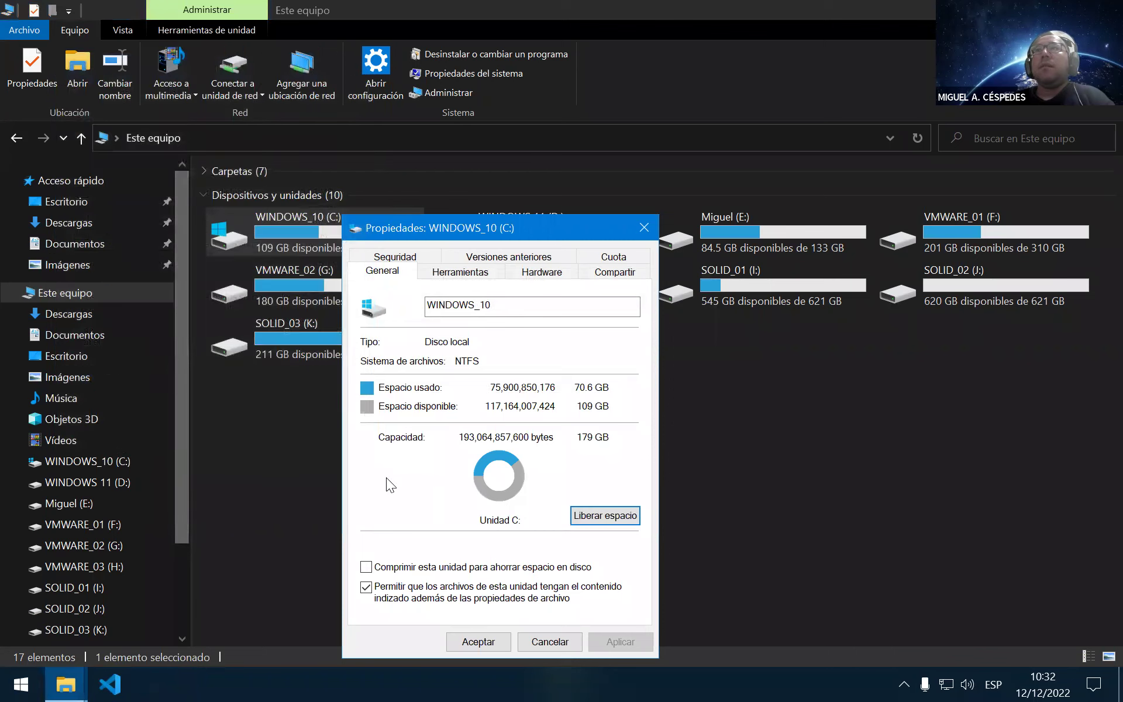
Step: Permanently delete the checked temporary and system files, about 40.7 MB
{"action": "left_click", "coordinate": [488, 641]}
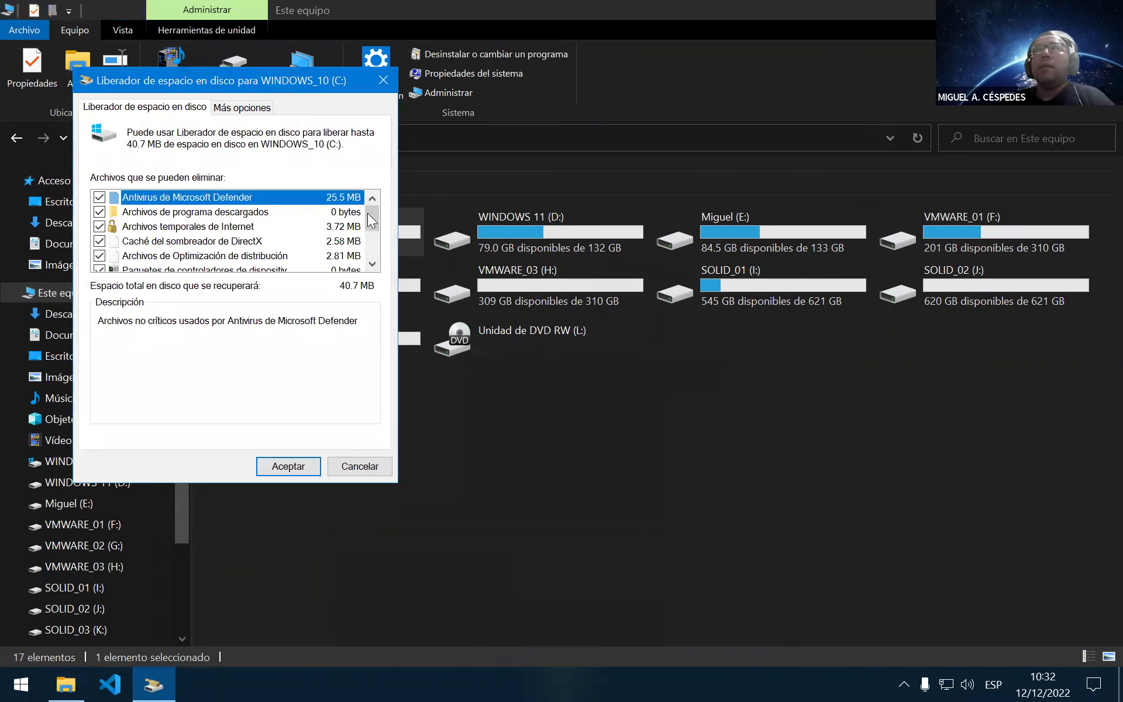
{"action": "scroll", "coordinate": [364, 212], "scroll_direction": "down", "scroll_amount": 2}
{"action": "left_click", "coordinate": [286, 466]}
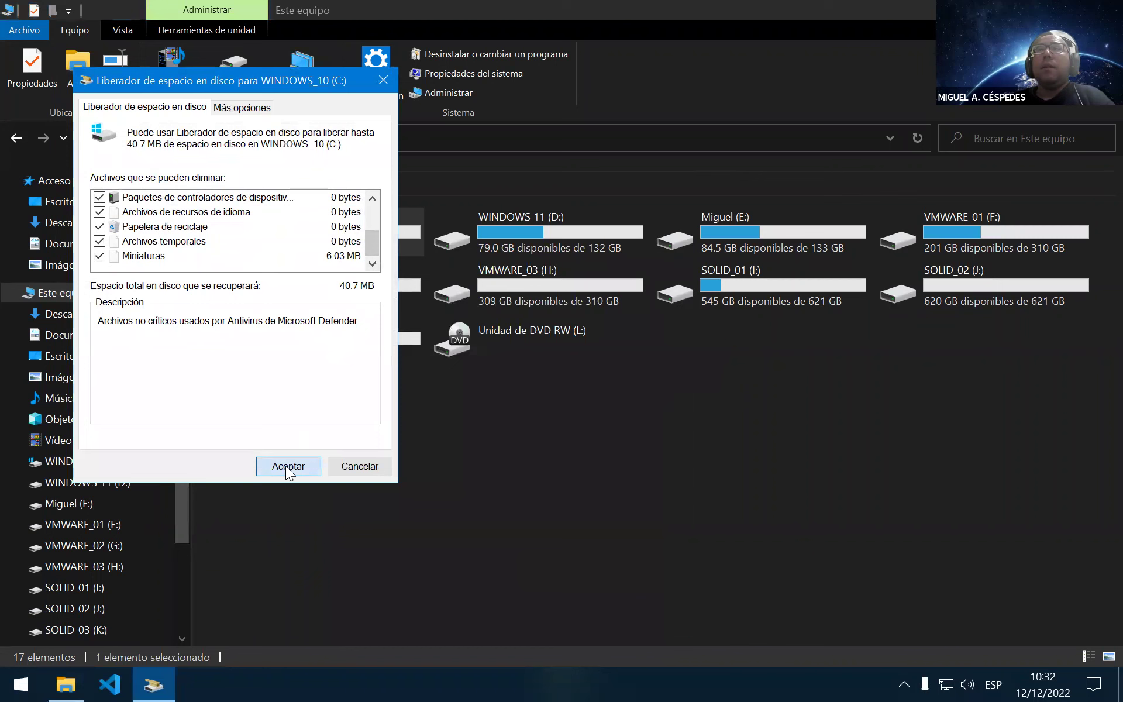
{"action": "left_click", "coordinate": [543, 358]}
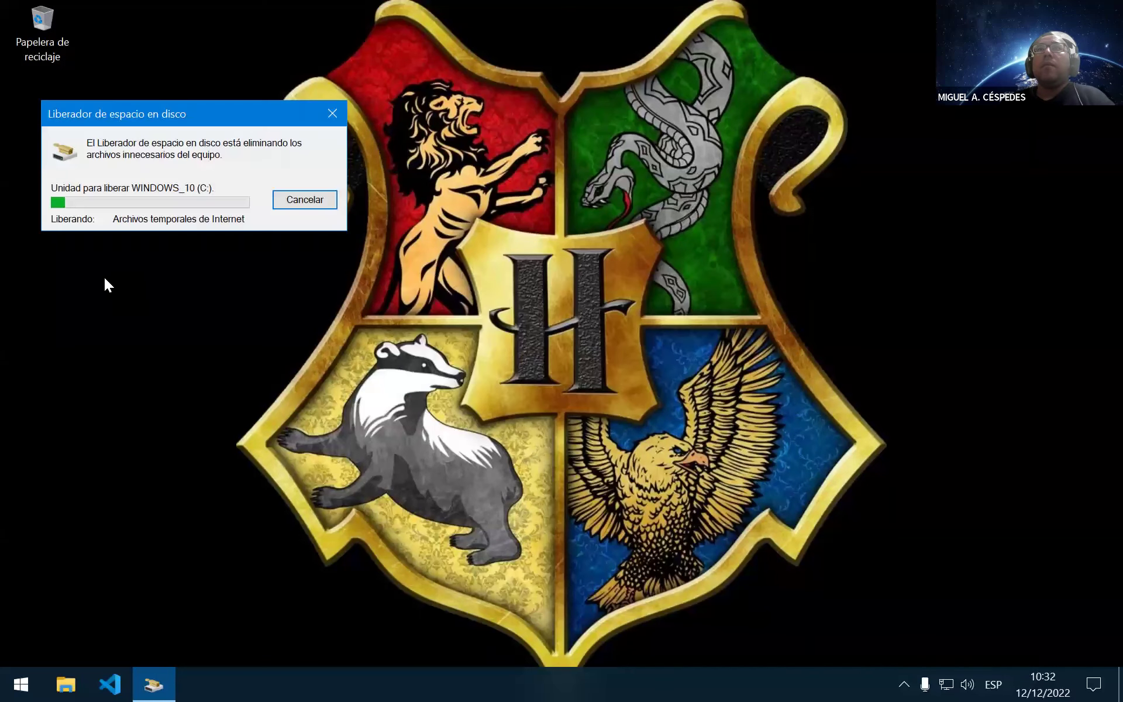
Step: Refresh the desktop twice after the cleanup finishes
{"action": "right_click", "coordinate": [103, 278]}
{"action": "left_click", "coordinate": [164, 330]}
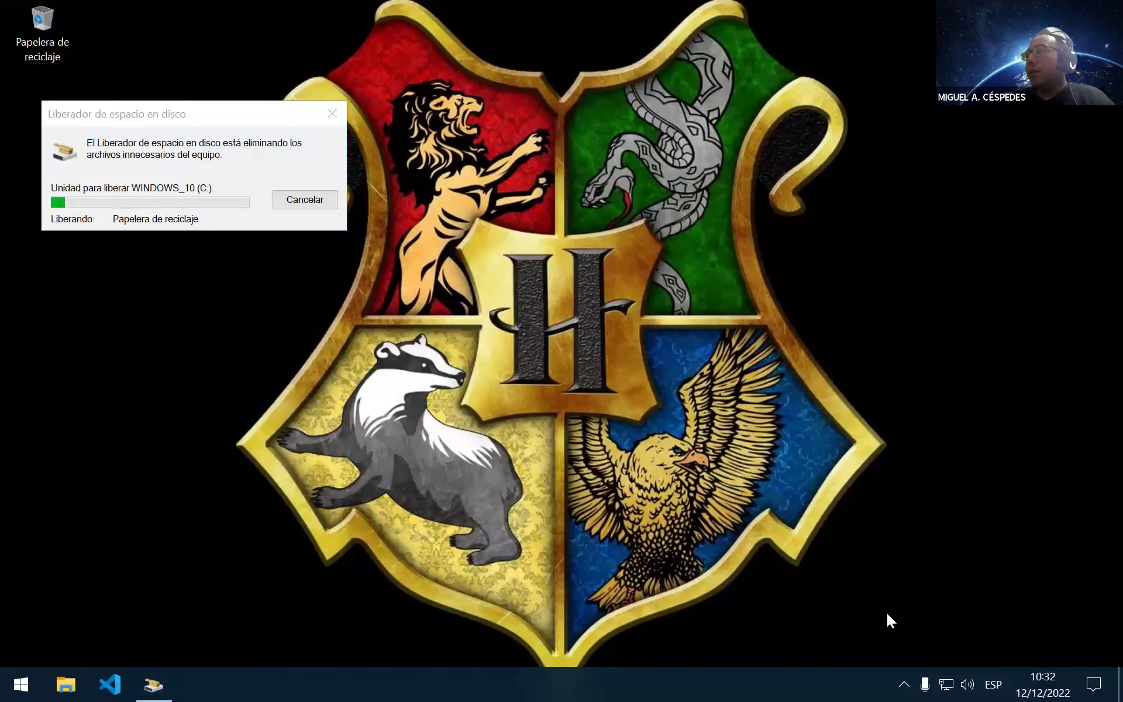
{"action": "left_click", "coordinate": [902, 675]}
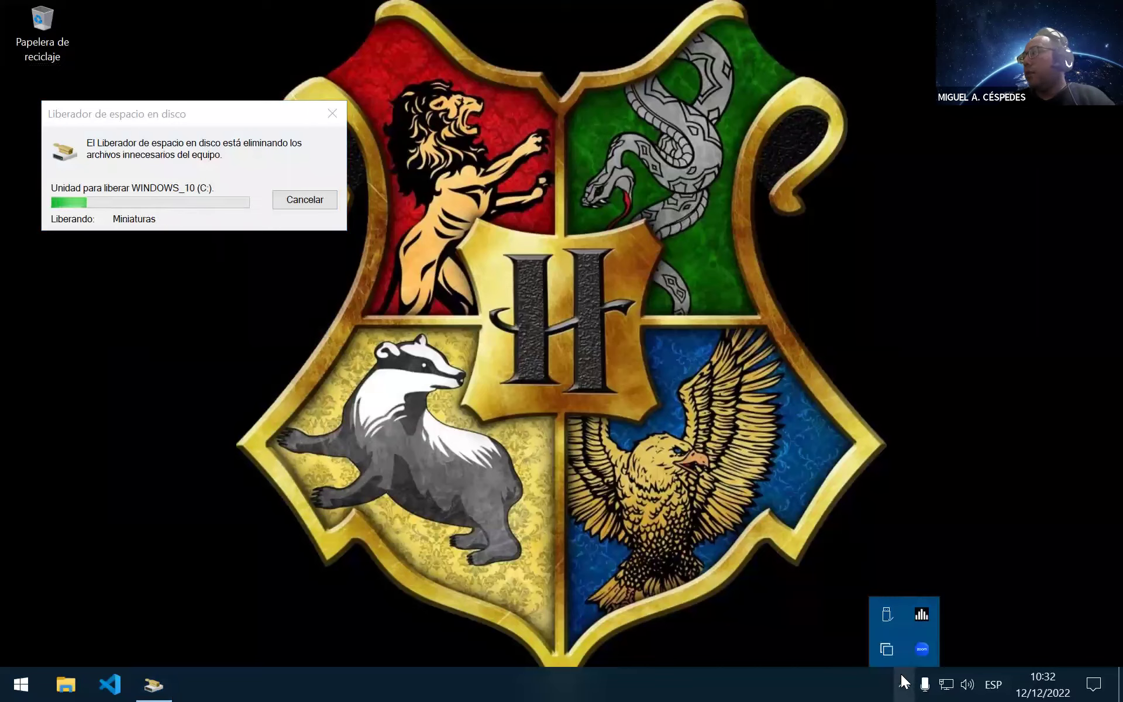
{"action": "right_click", "coordinate": [155, 338]}
{"action": "left_click", "coordinate": [232, 391]}
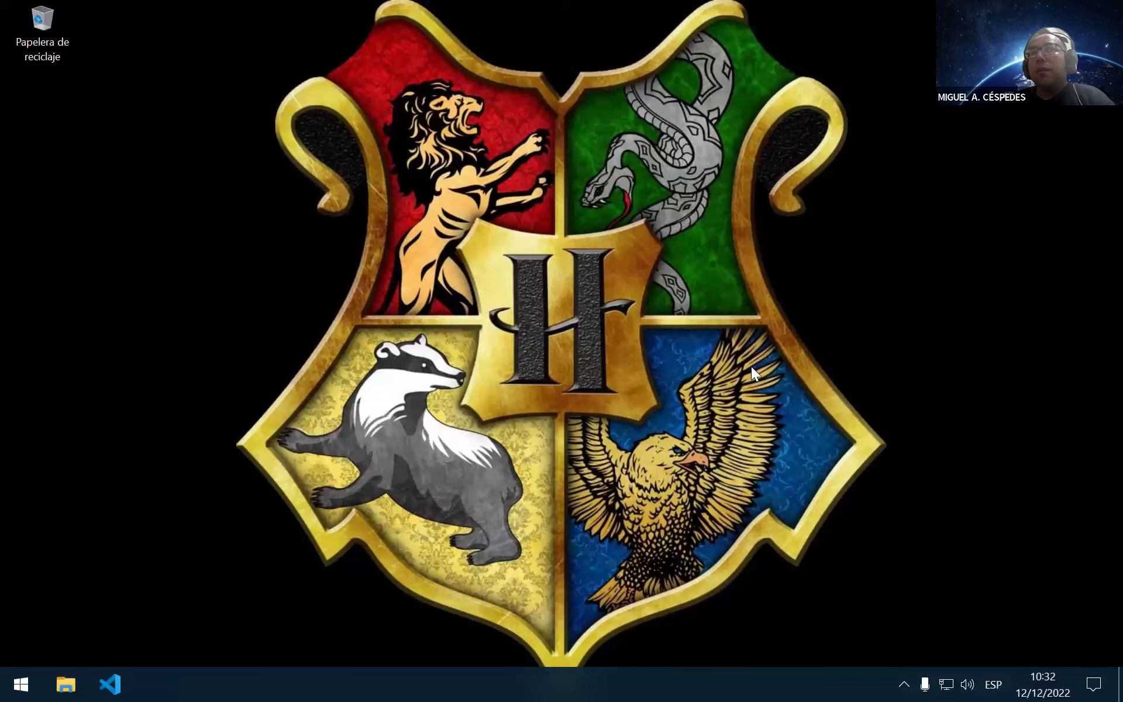
Step: Check the date in the taskbar calendar, then close it
{"action": "left_click_drag", "start_coordinate": [907, 251], "coordinate": [1096, 569]}
{"action": "left_click_drag", "start_coordinate": [933, 267], "coordinate": [1095, 584]}
{"action": "left_click_drag", "start_coordinate": [1039, 494], "coordinate": [1095, 559]}
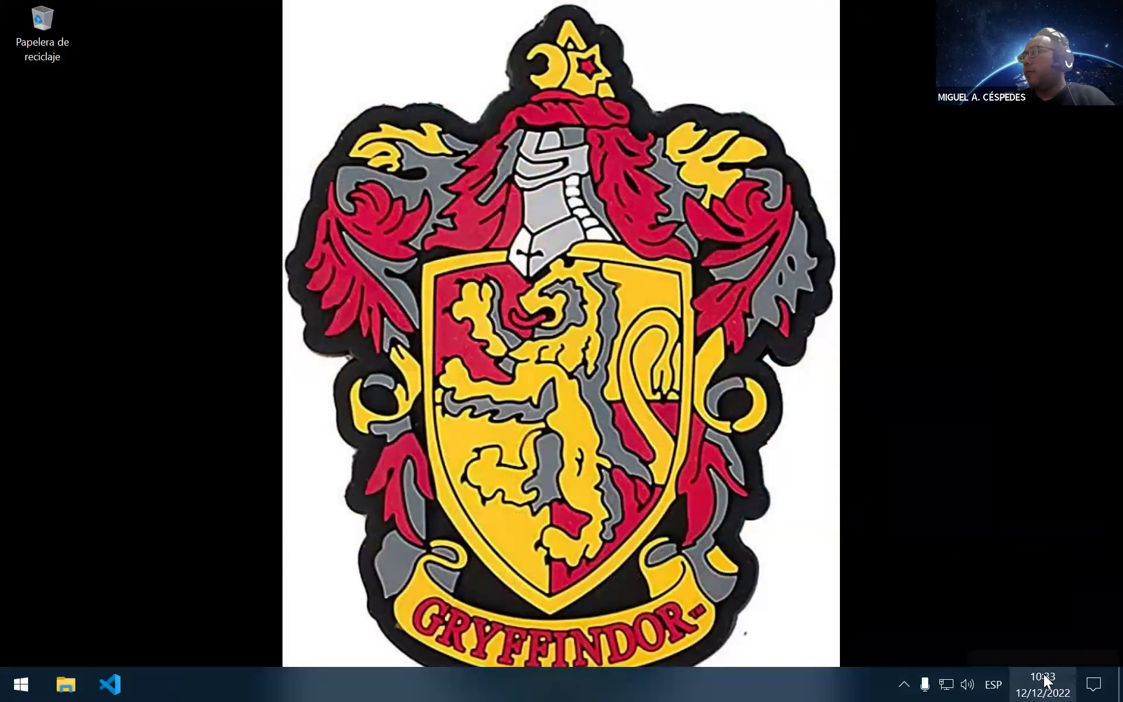
{"action": "left_click", "coordinate": [1044, 680]}
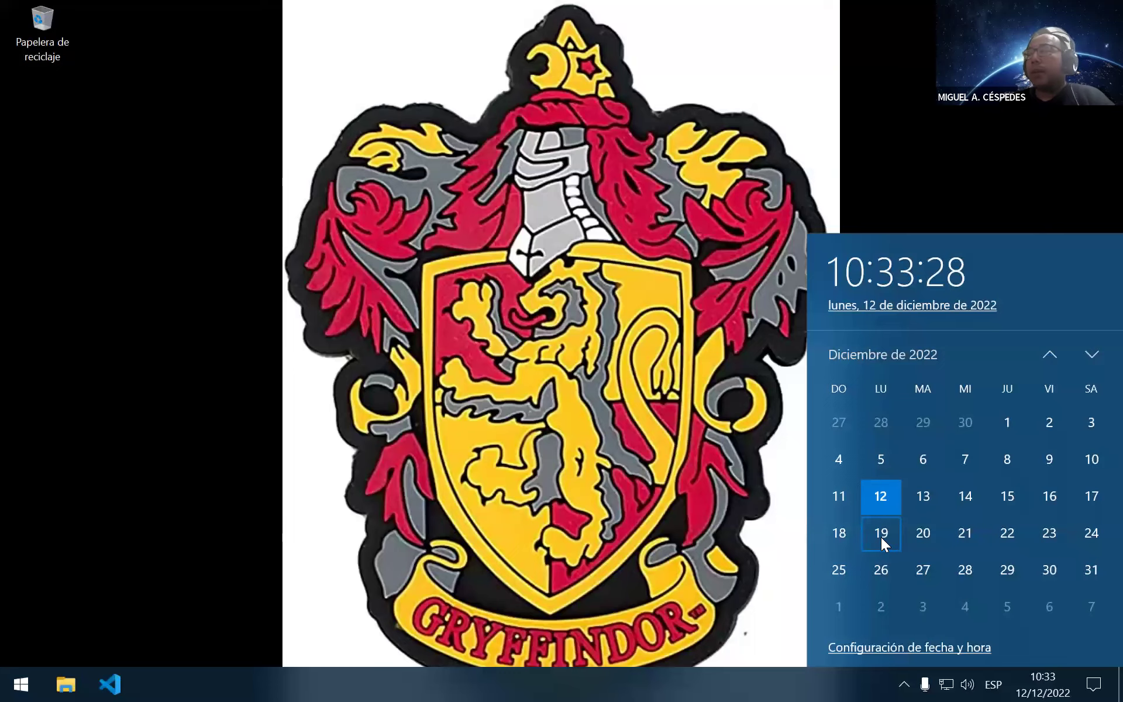
{"action": "left_click", "coordinate": [172, 404]}
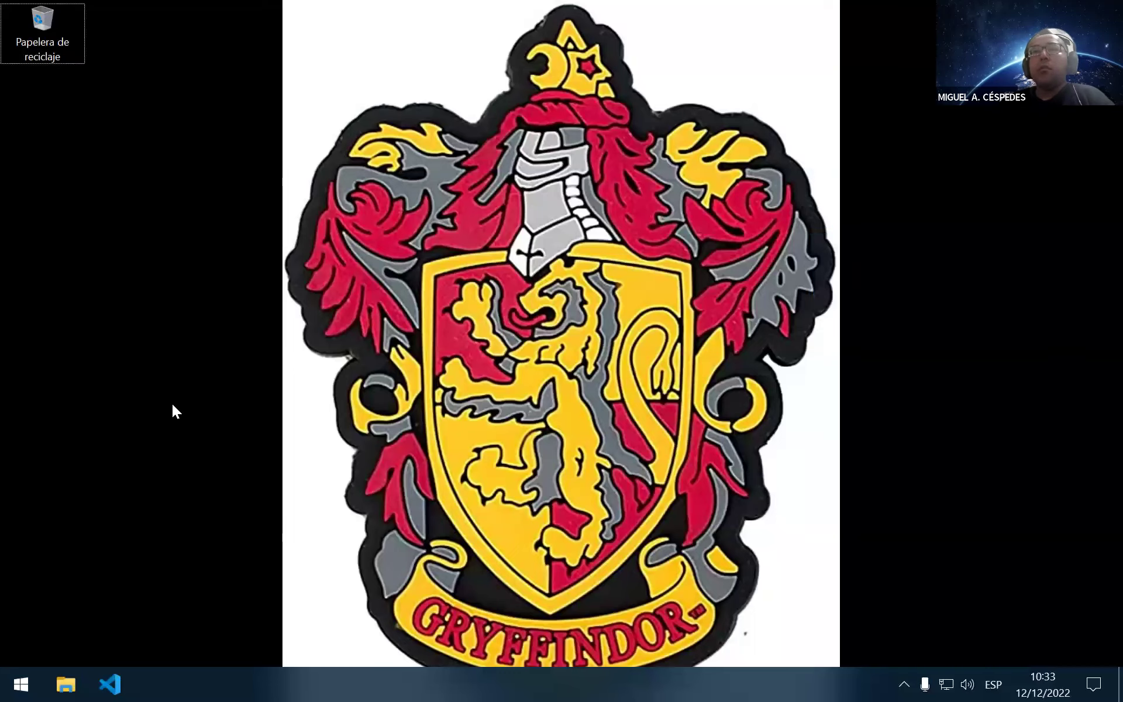
Step: Launch Notepad via the 'note' search, maximize it and zoom the text
{"action": "key", "text": "super+e"}
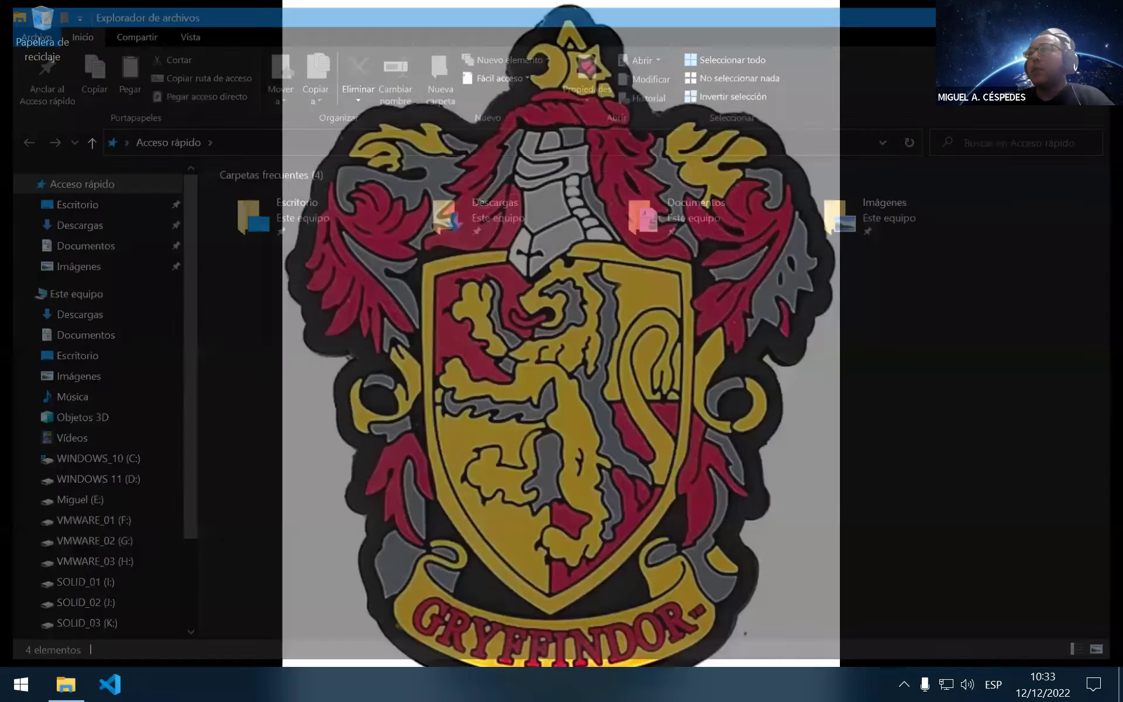
{"action": "key", "text": "super"}
{"action": "type", "text": "note"}
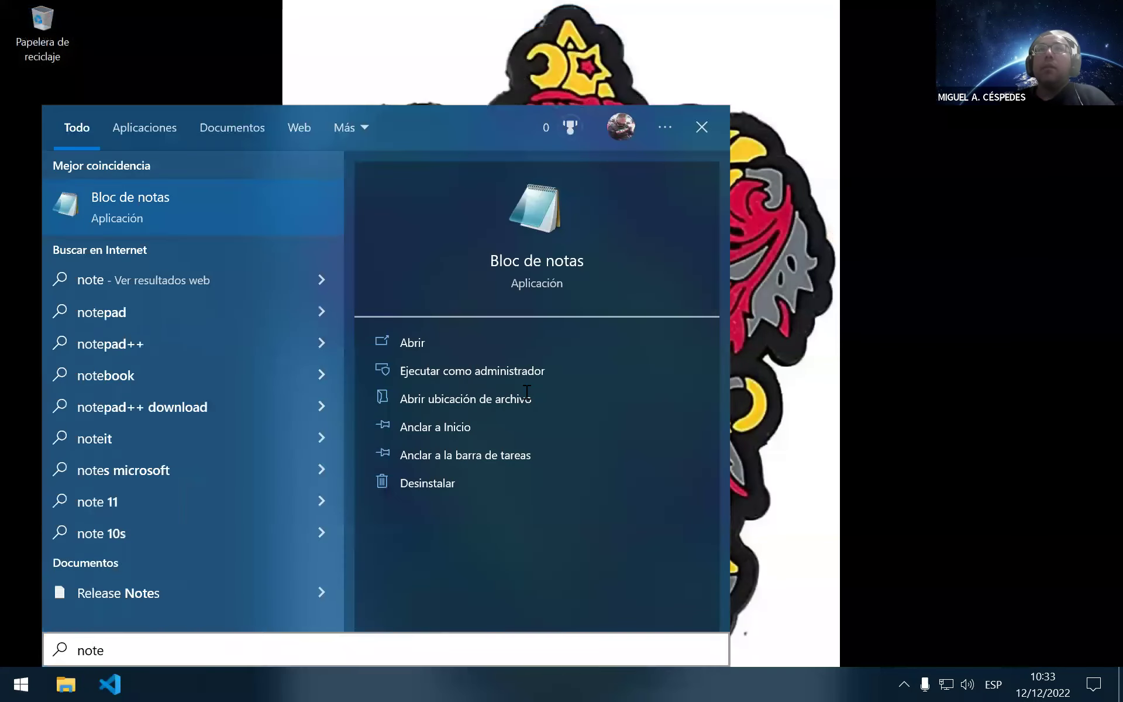
{"action": "key", "text": "Return"}
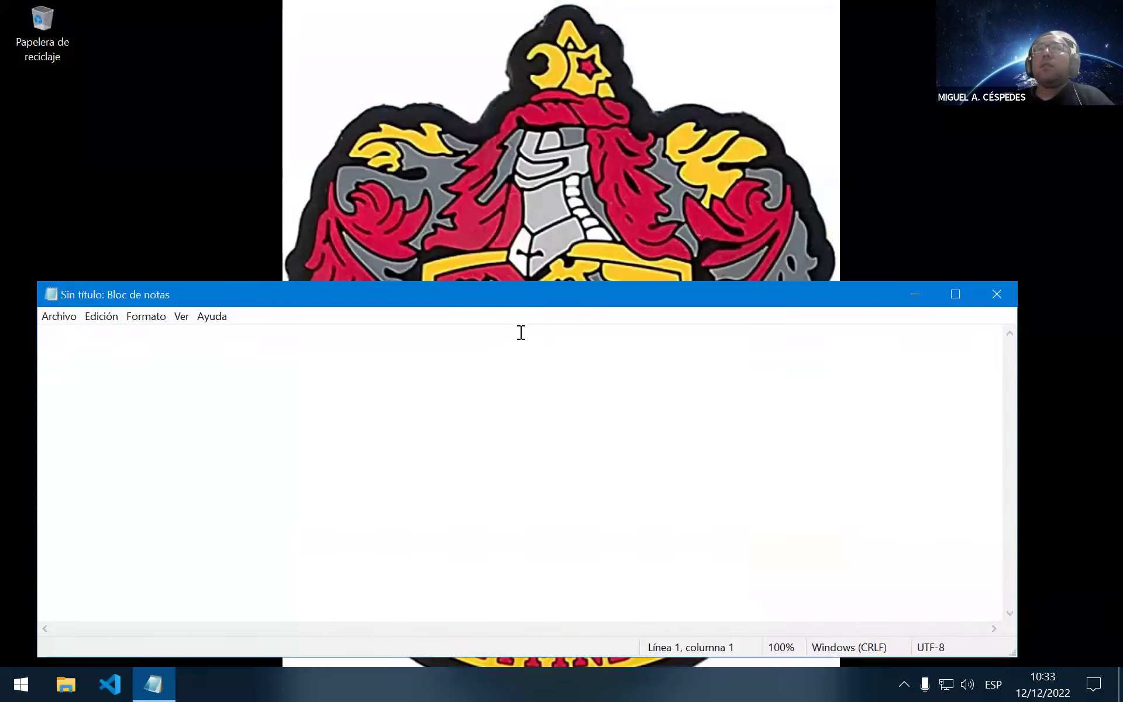
{"action": "double_click", "coordinate": [518, 301]}
{"action": "scroll", "coordinate": [590, 454], "scroll_direction": "up", "scroll_amount": 6, "text": "ctrl"}
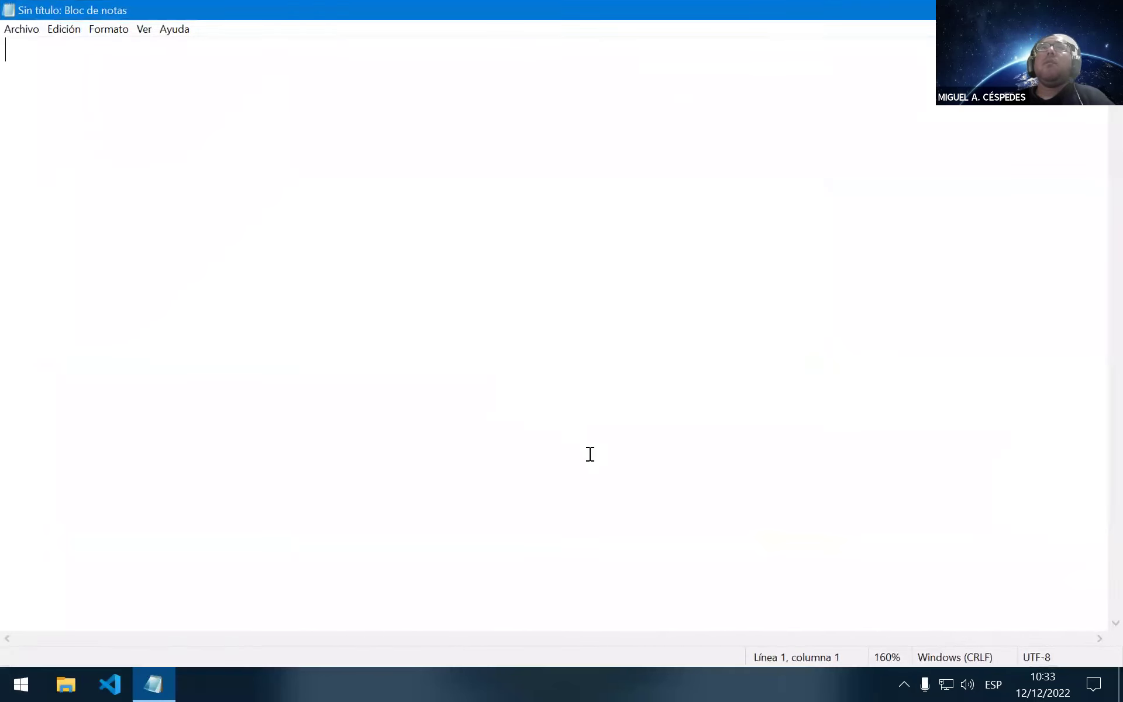